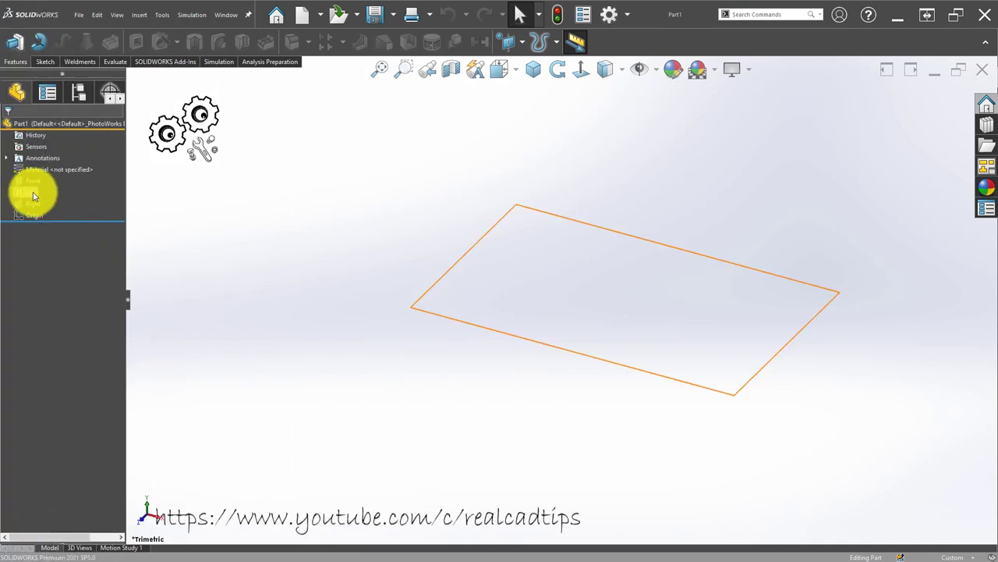
- Sketch a center rectangle on the Top plane, centred on the origin
click(31, 192)
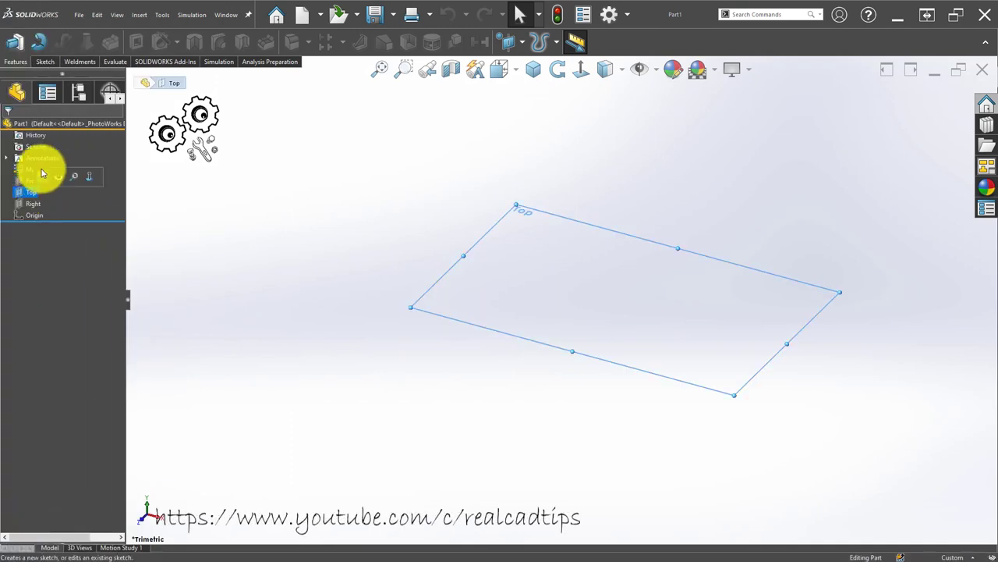
click(43, 173)
click(123, 43)
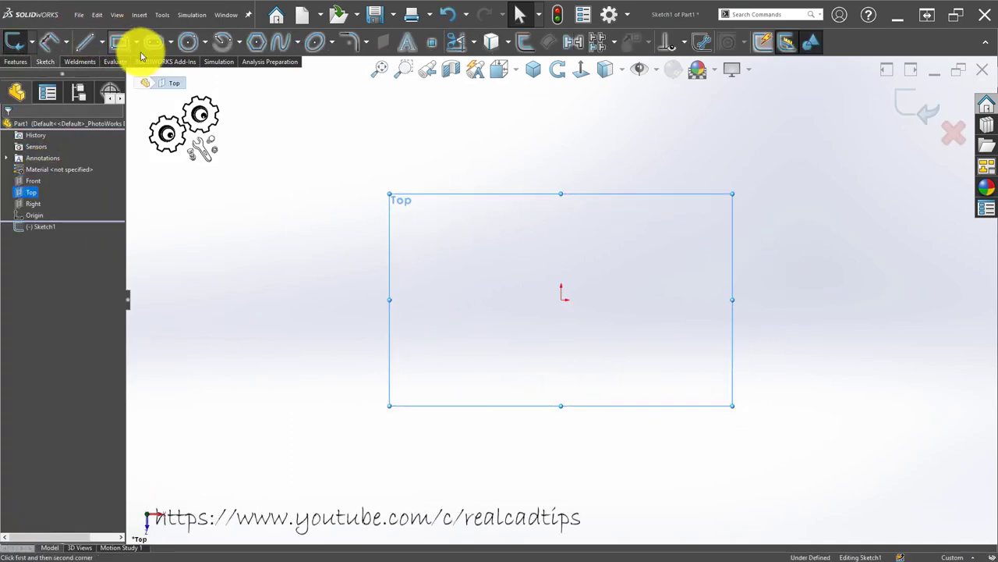
click(47, 165)
click(561, 300)
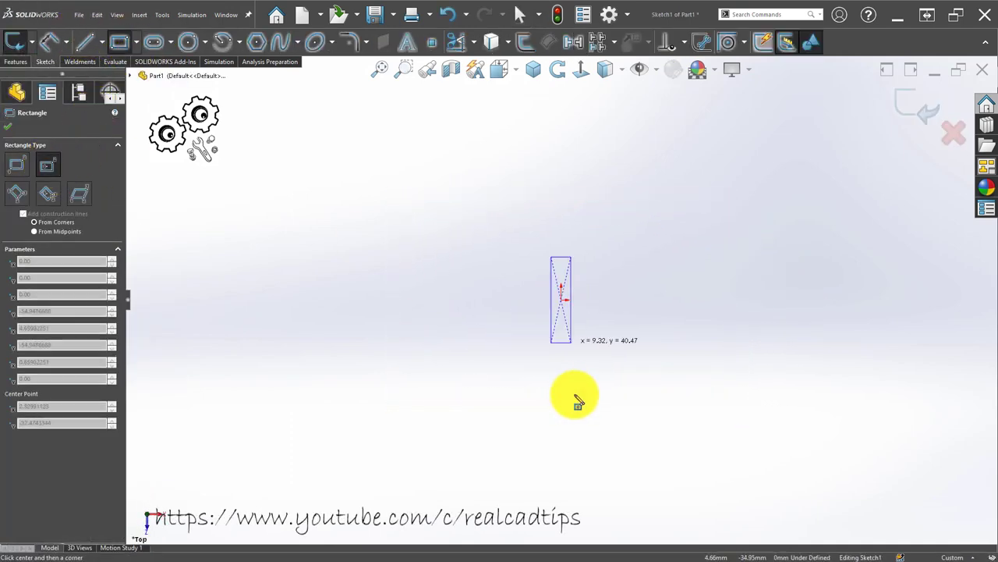
click(678, 387)
- Dimension the rectangle's width and height to 115 mm each, making a square
right_drag(508, 468, 508, 234)
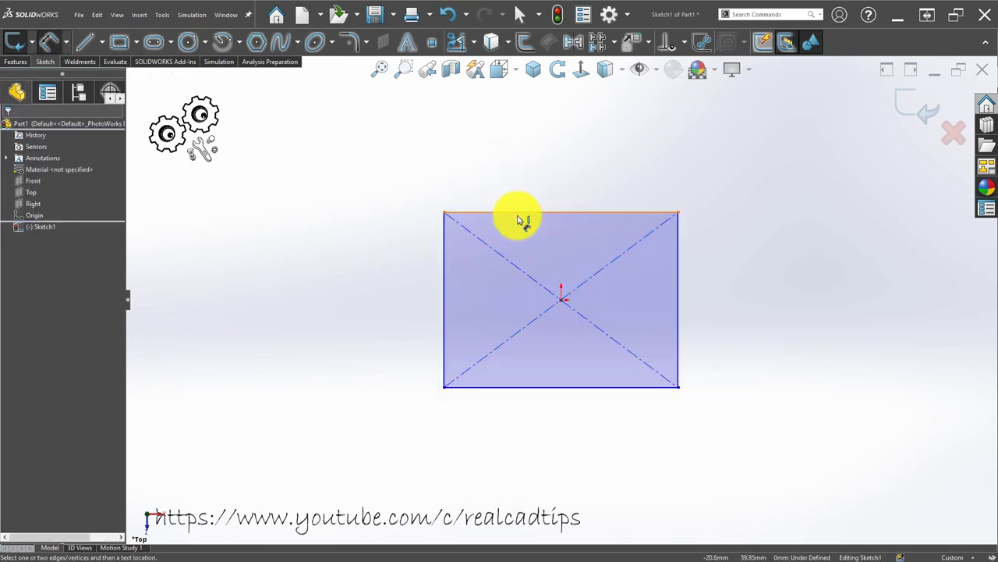
click(518, 215)
click(520, 166)
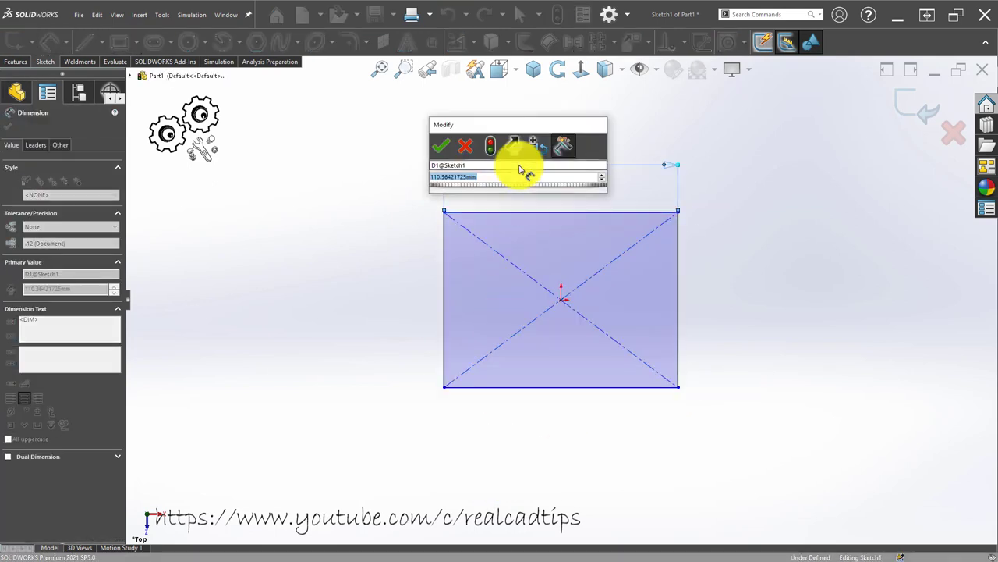
text(115)
key(Return)
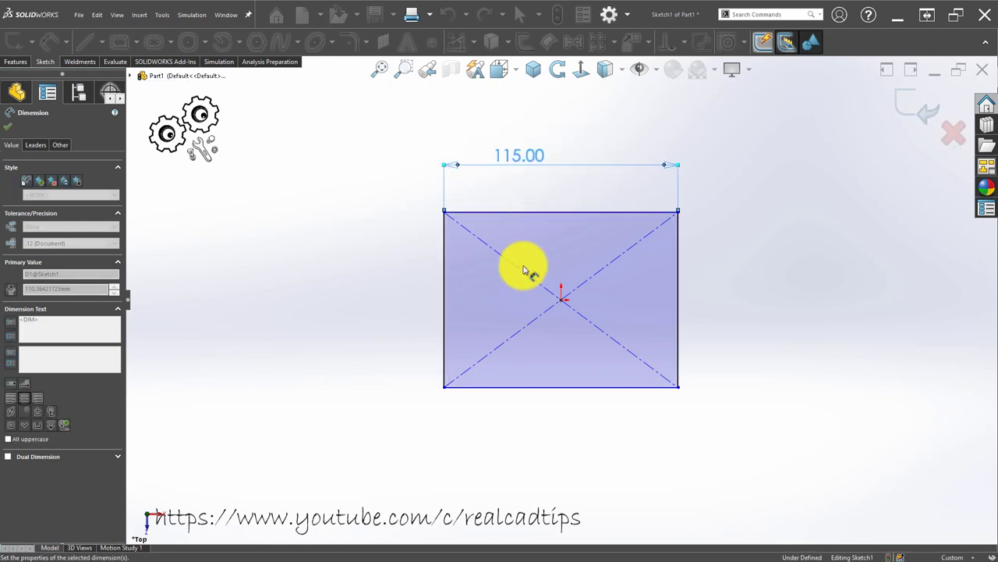
click(445, 250)
click(402, 263)
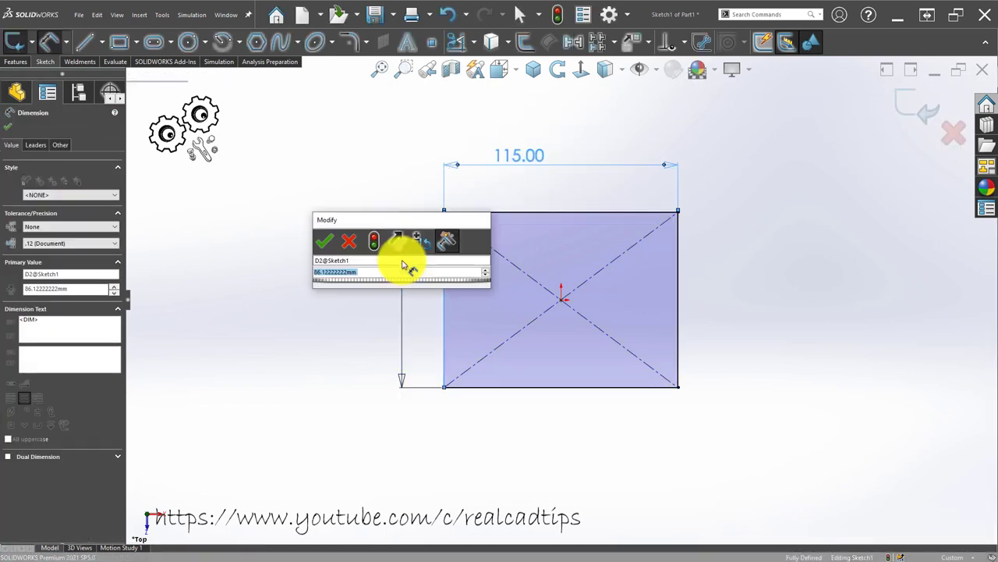
text(115)
key(Return)
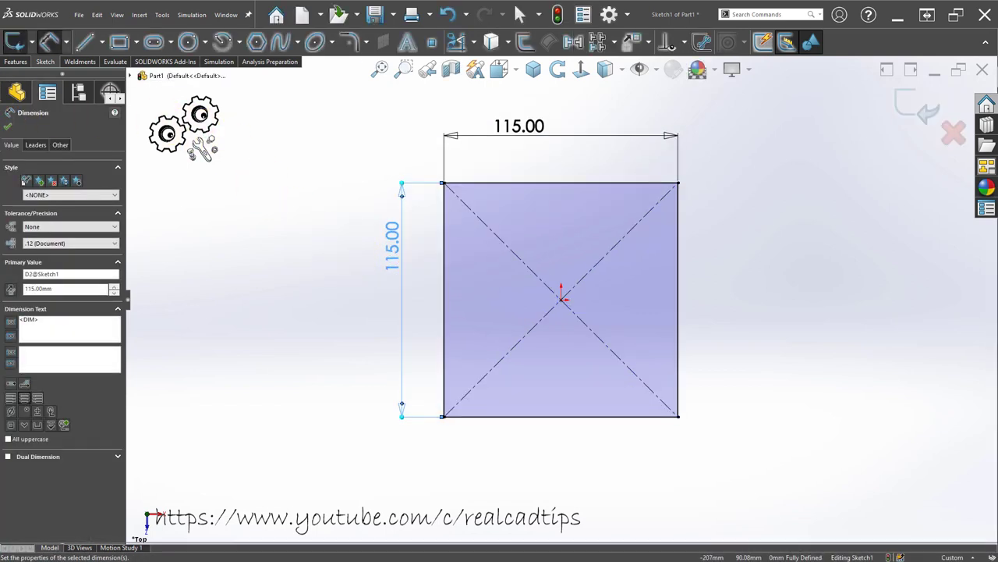
click(10, 62)
- Extrude the 115 mm square as a Blind boss 54 mm deep, creating Boss-Extrude1
click(13, 50)
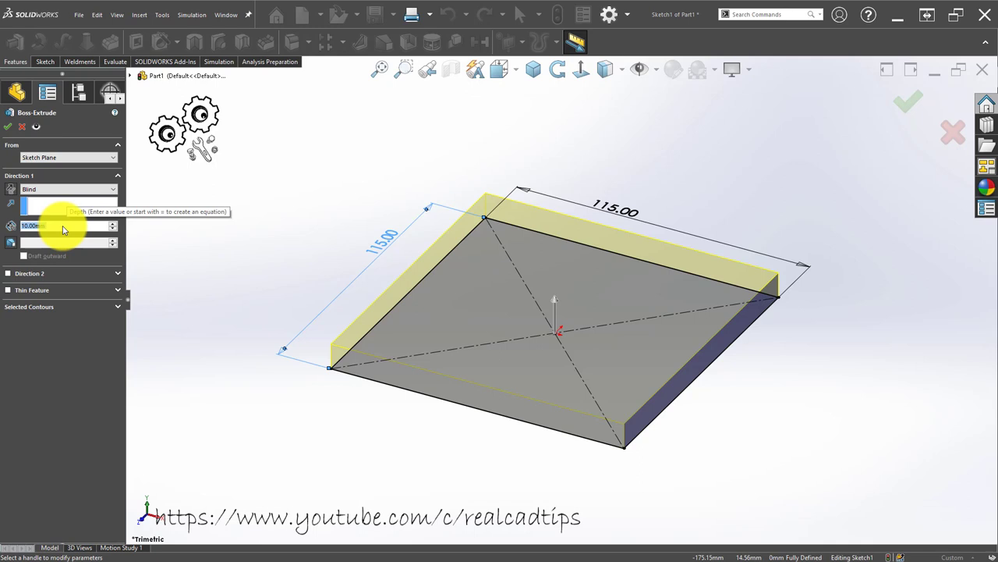
text(54)
key(Return)
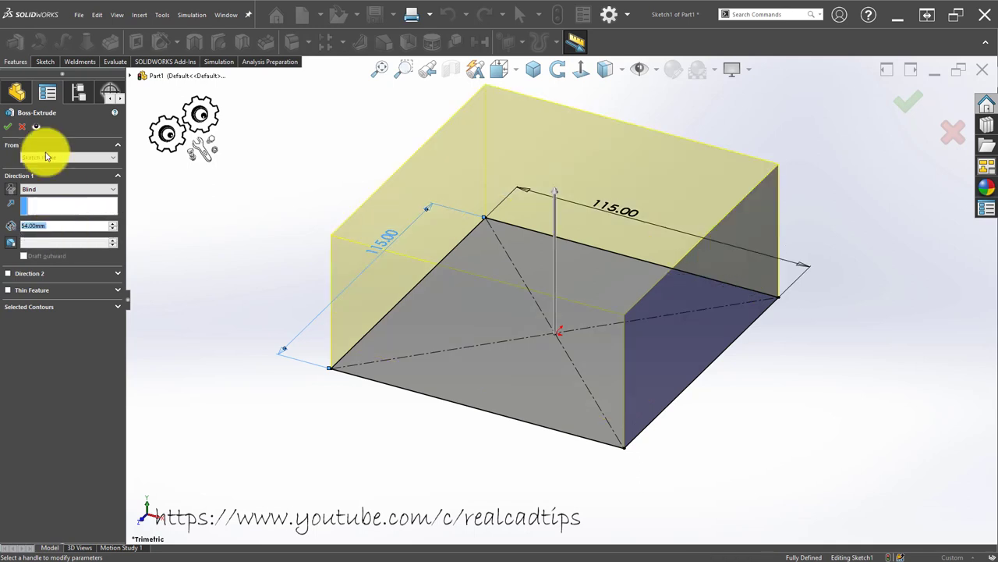
click(11, 132)
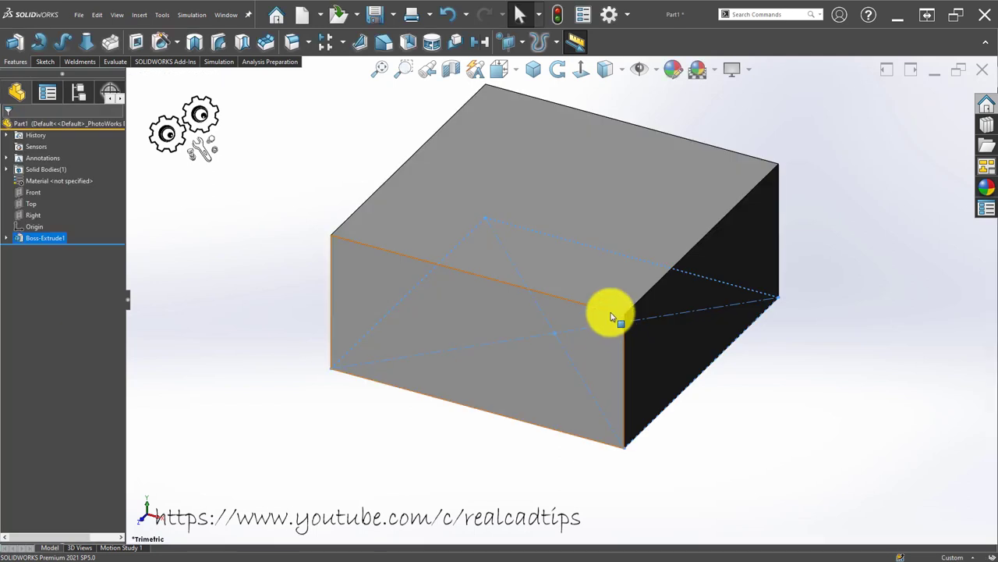
- Sketch a circle on the block's top face, centred on the origin
click(616, 205)
click(641, 185)
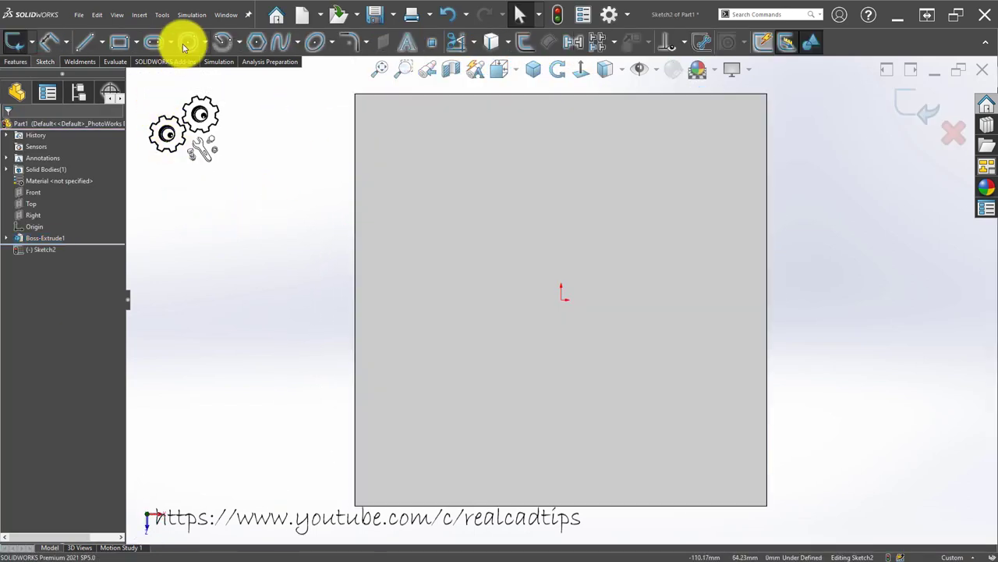
click(184, 43)
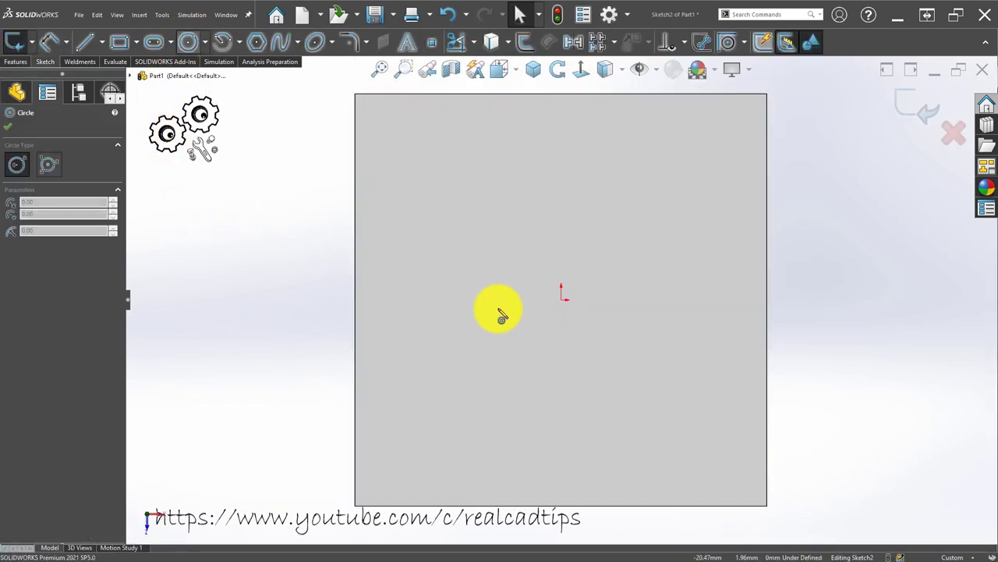
click(562, 297)
click(627, 397)
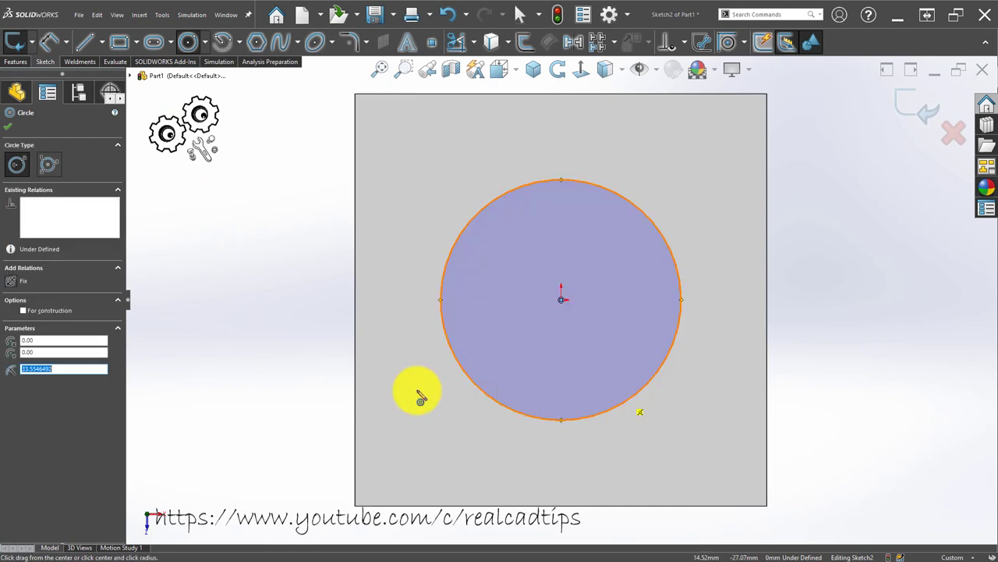
- Dimension the circle to a 90 mm diameter
right_drag(227, 361, 260, 207)
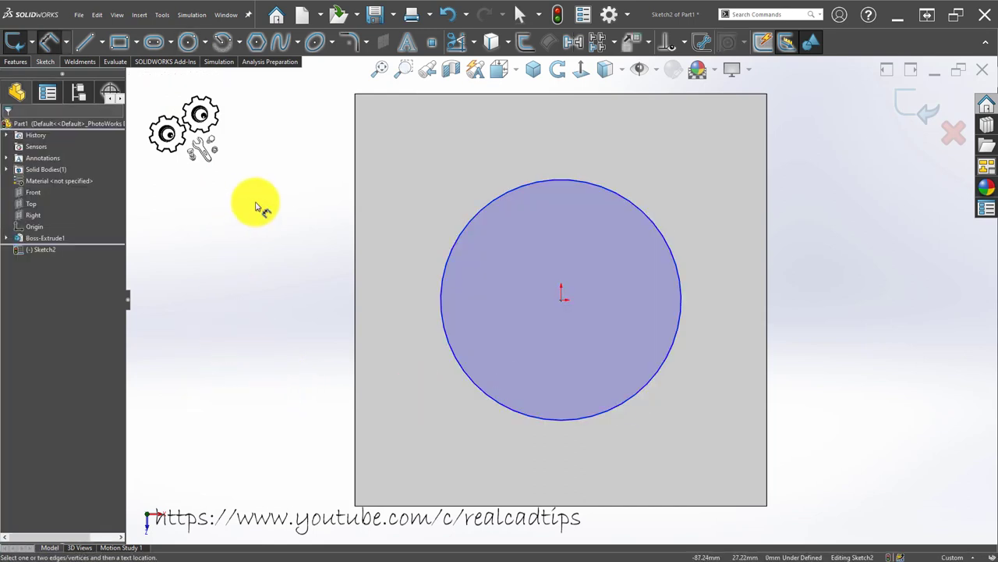
click(575, 185)
click(636, 153)
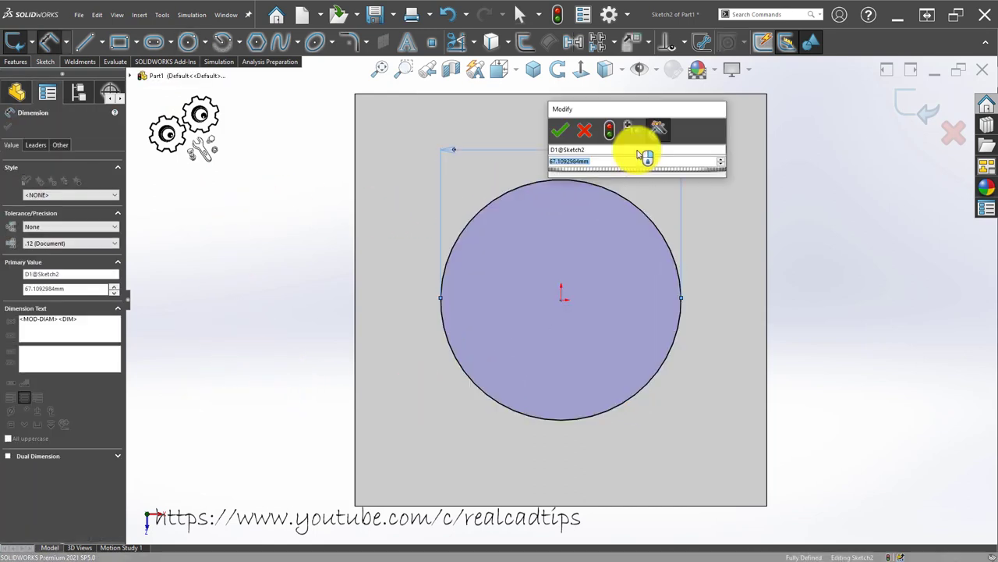
text(90)
key(Return)
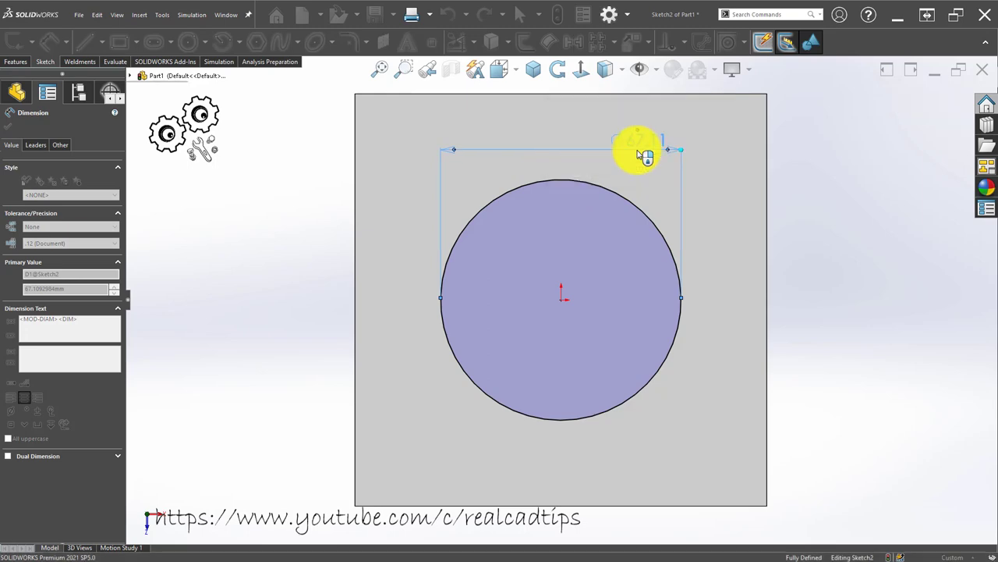
click(22, 62)
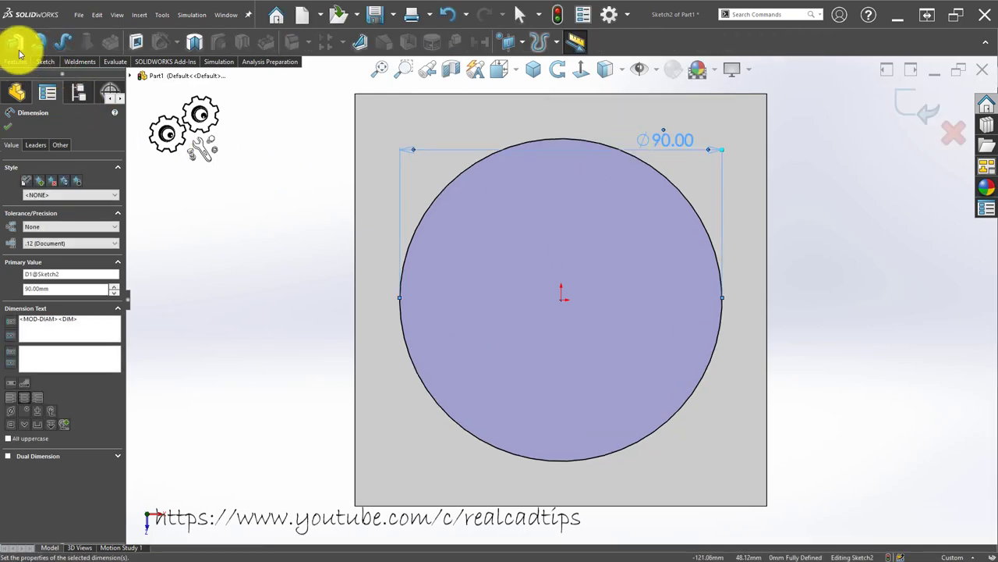
key(ctrl+7)
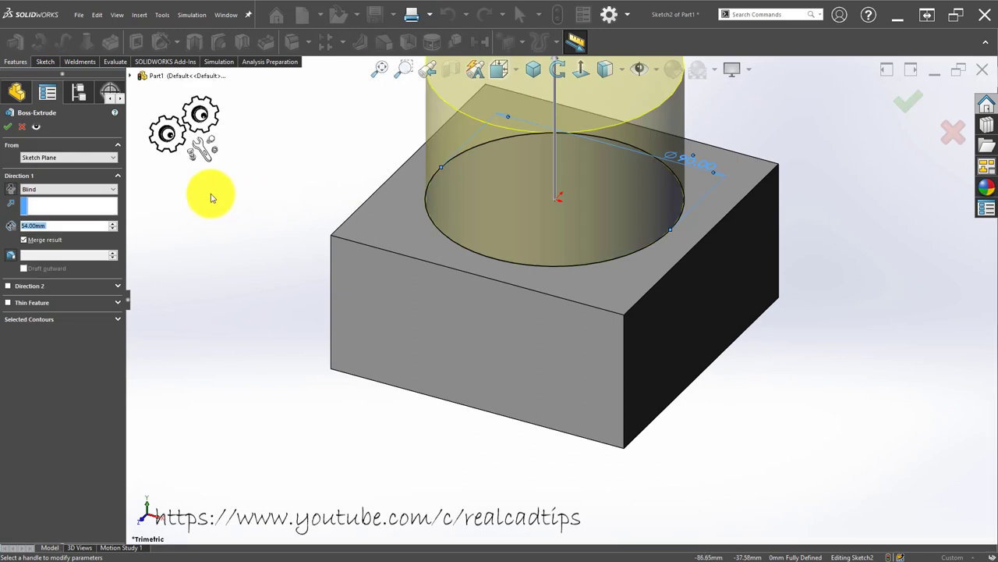
- Set the Ø90 boss depth to 26 mm, merged, and accept Boss-Extrude2
drag(60, 227, 11, 226)
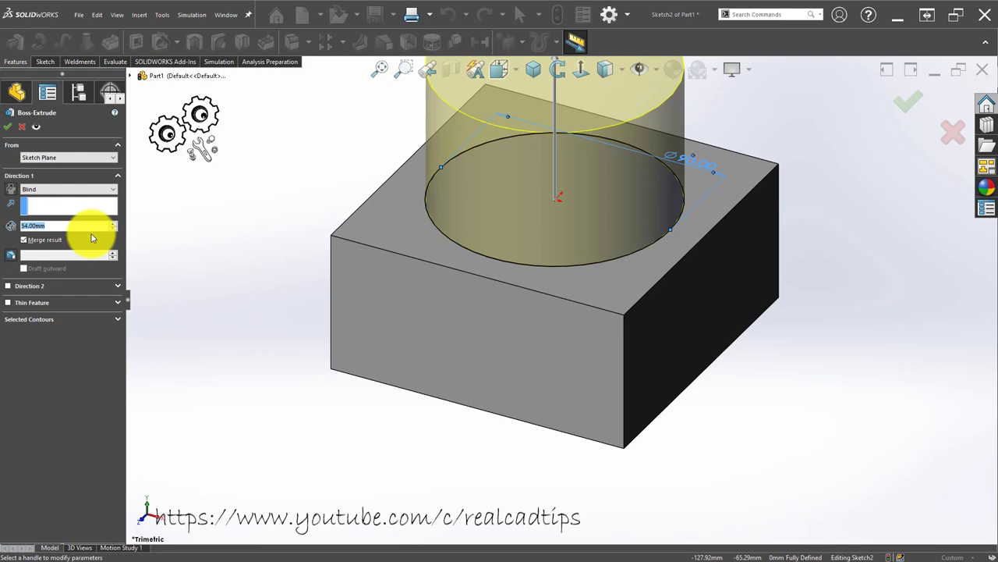
text(16)
key(Return)
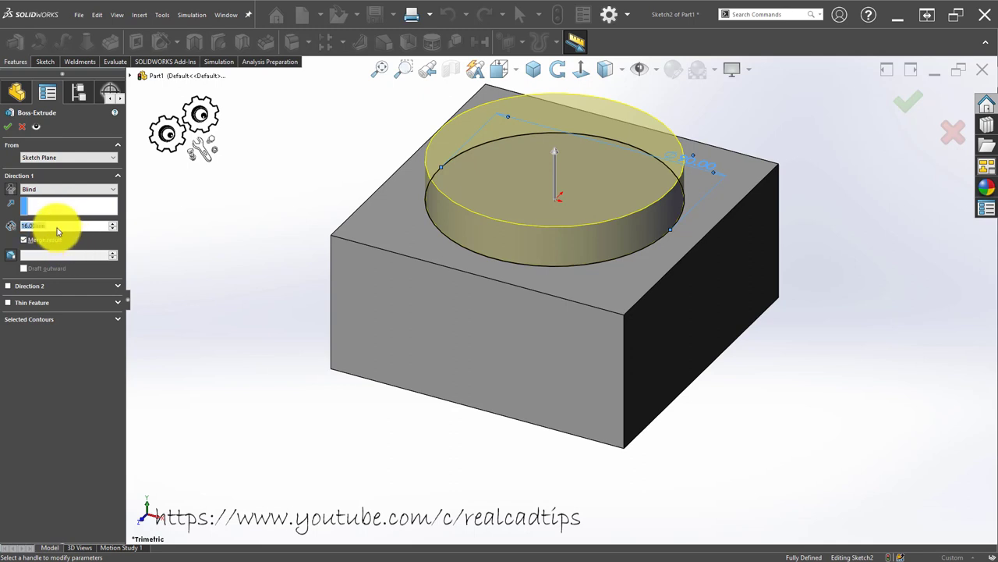
click(61, 226)
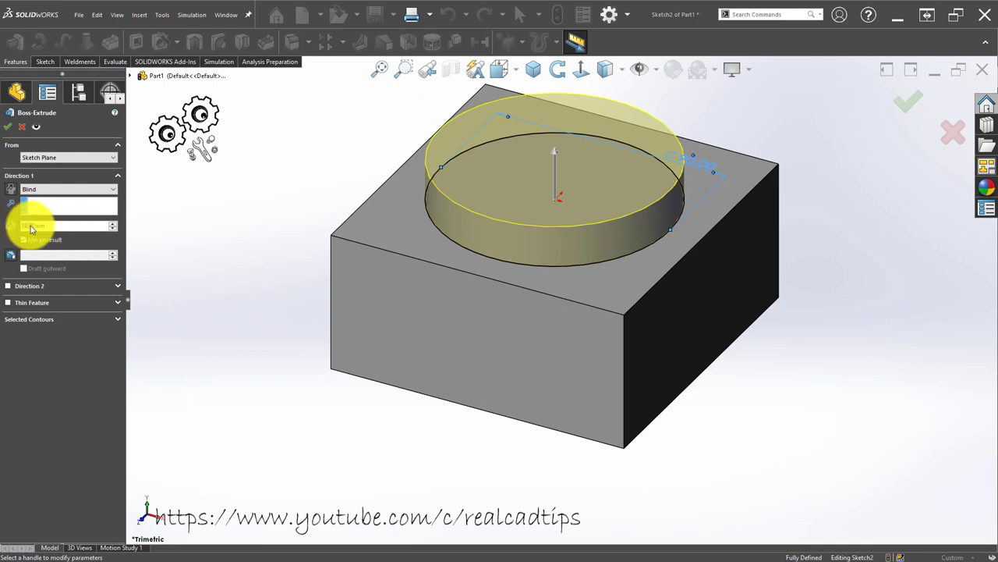
text(20mm)
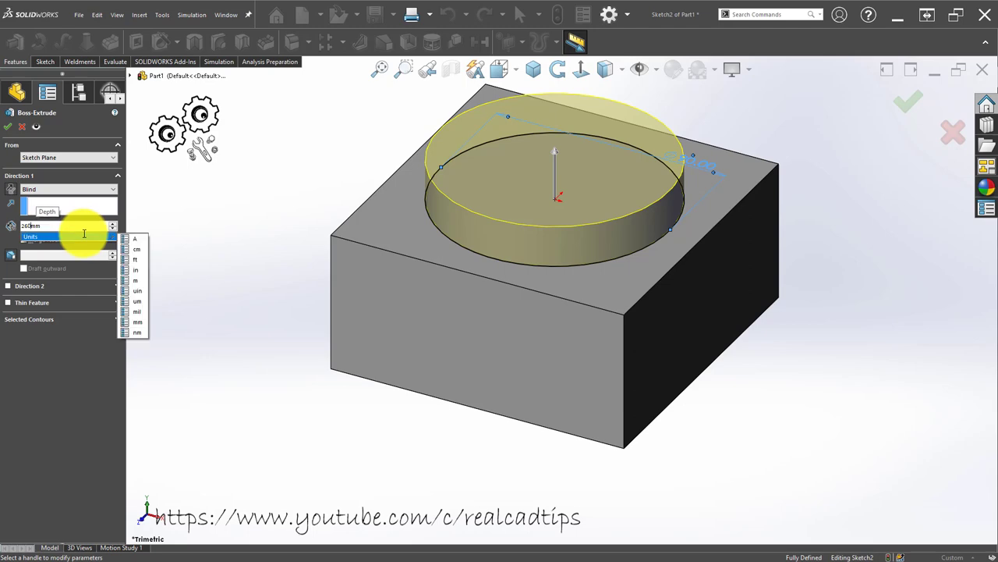
key(Return)
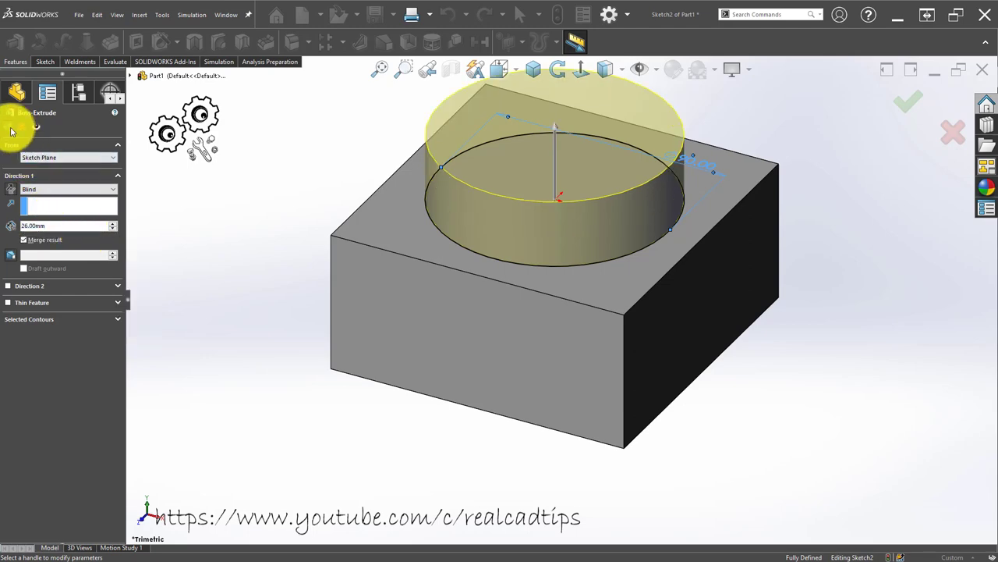
click(11, 130)
click(731, 266)
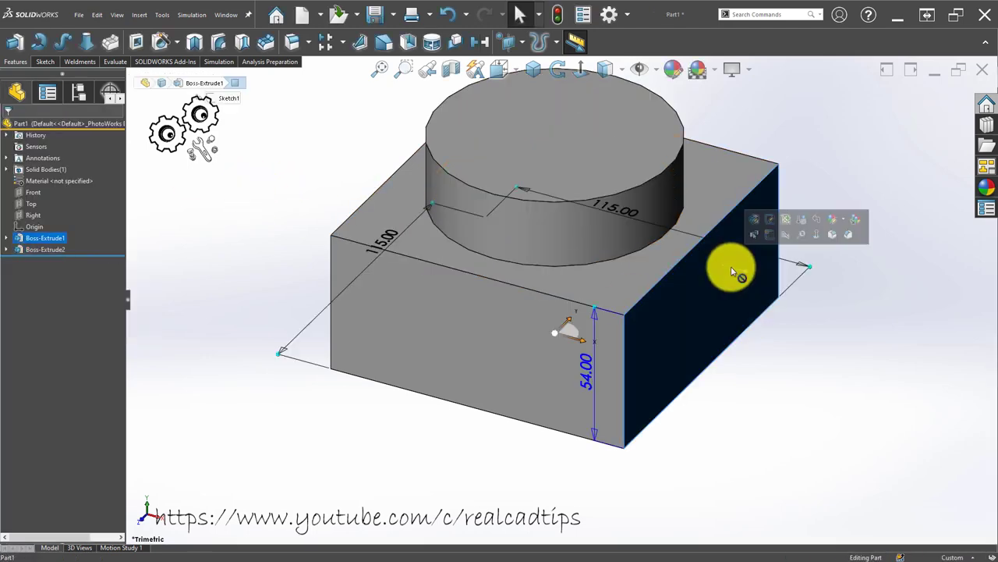
- On the block's side face, sketch a short vertical line and a circle at its top end
click(771, 236)
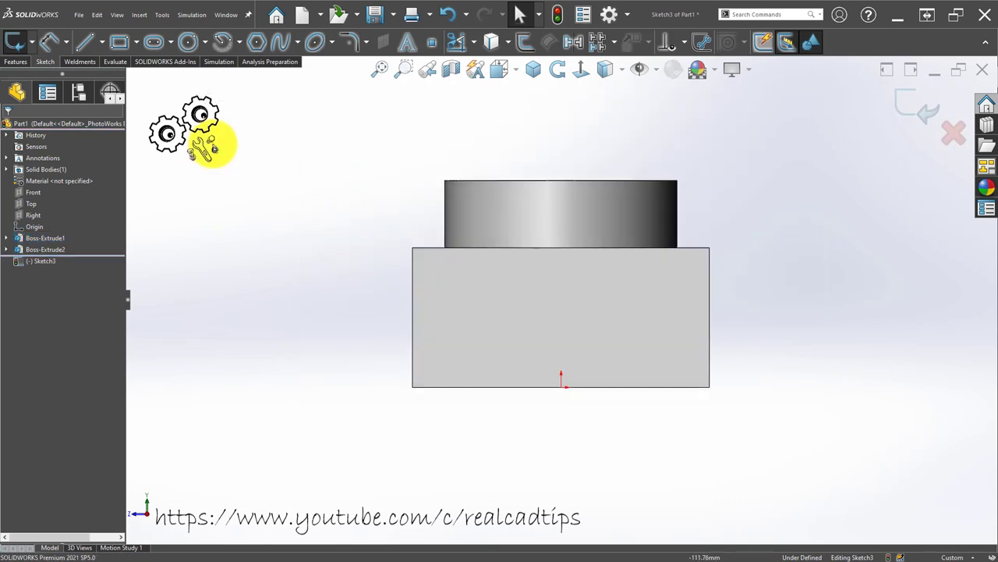
click(86, 39)
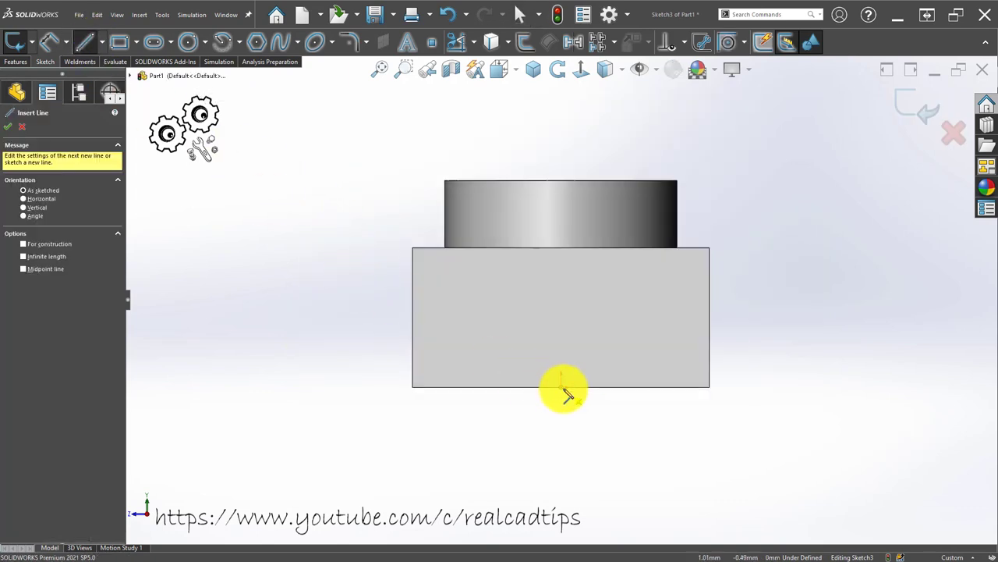
drag(562, 386, 561, 347)
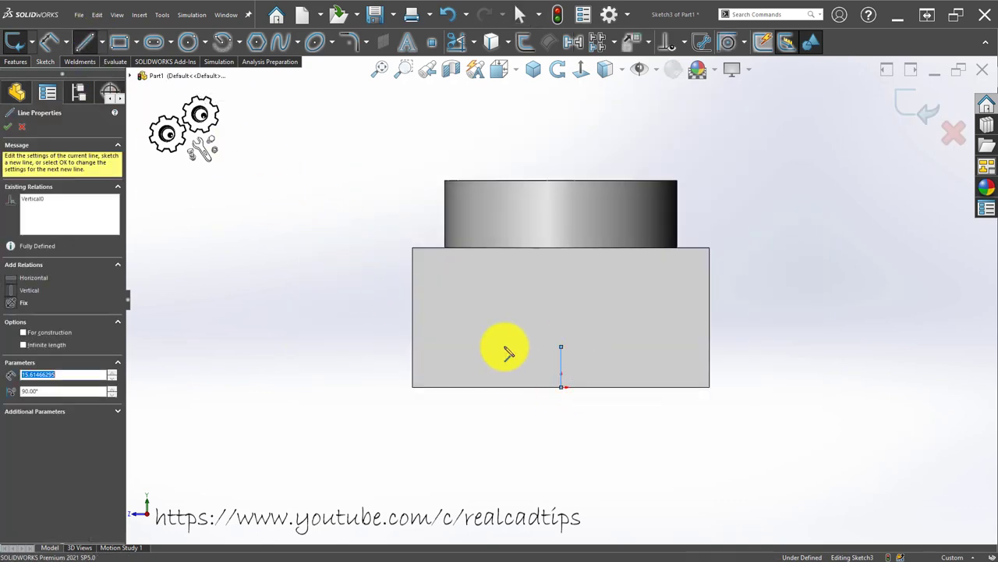
click(187, 43)
click(562, 347)
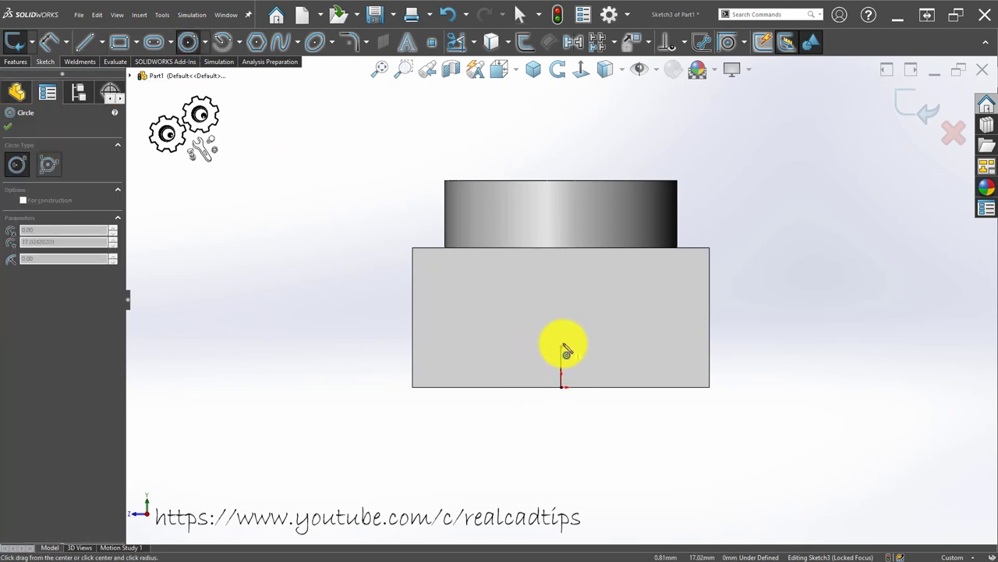
click(517, 343)
scroll(557, 362, down, 3)
key(Escape)
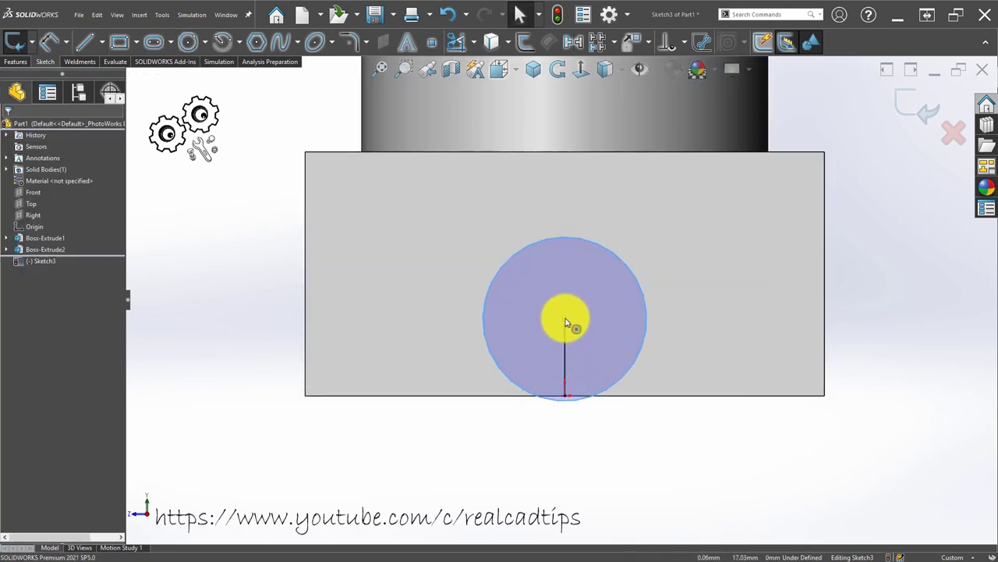
drag(567, 323, 566, 346)
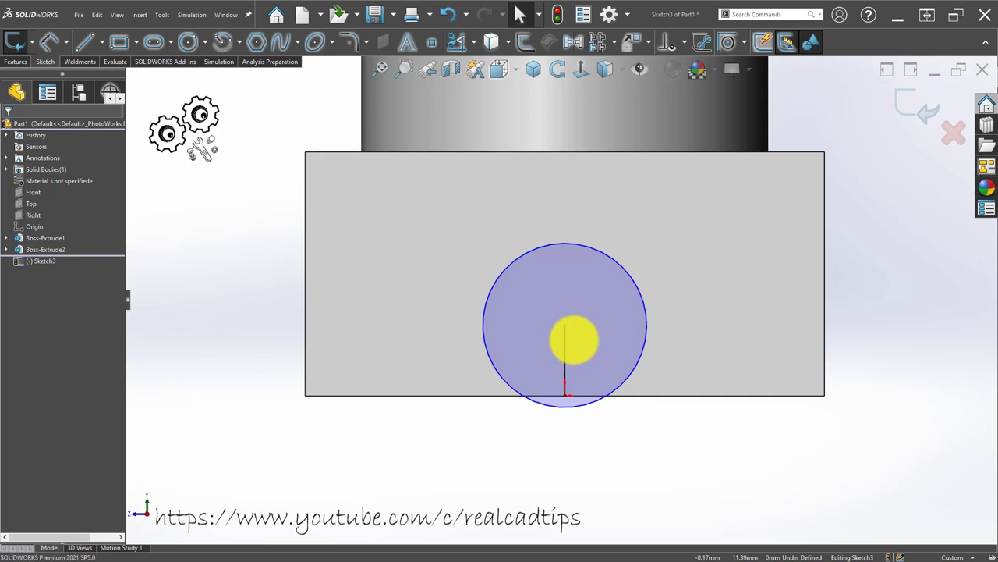
click(597, 316)
click(688, 479)
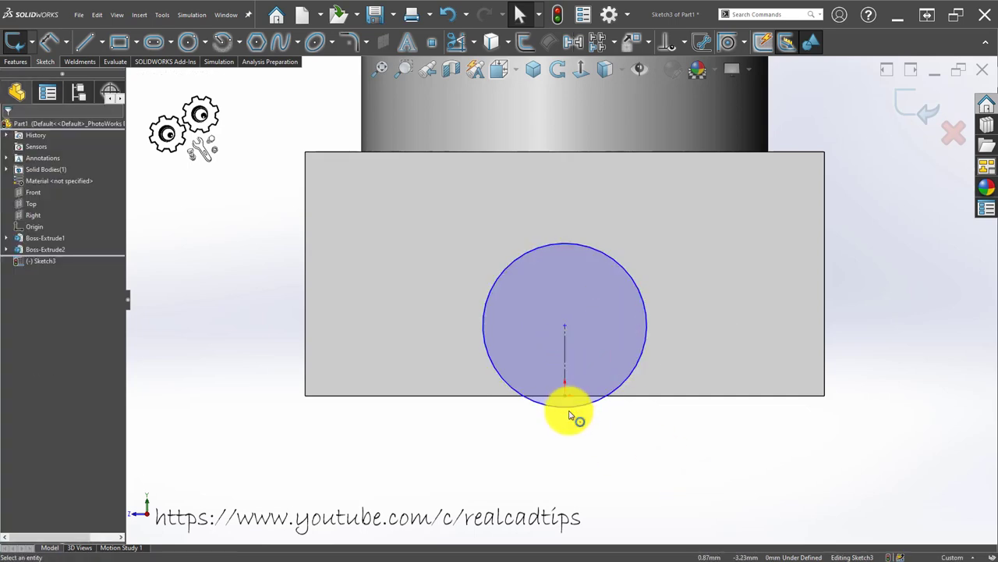
drag(570, 412, 568, 358)
click(486, 483)
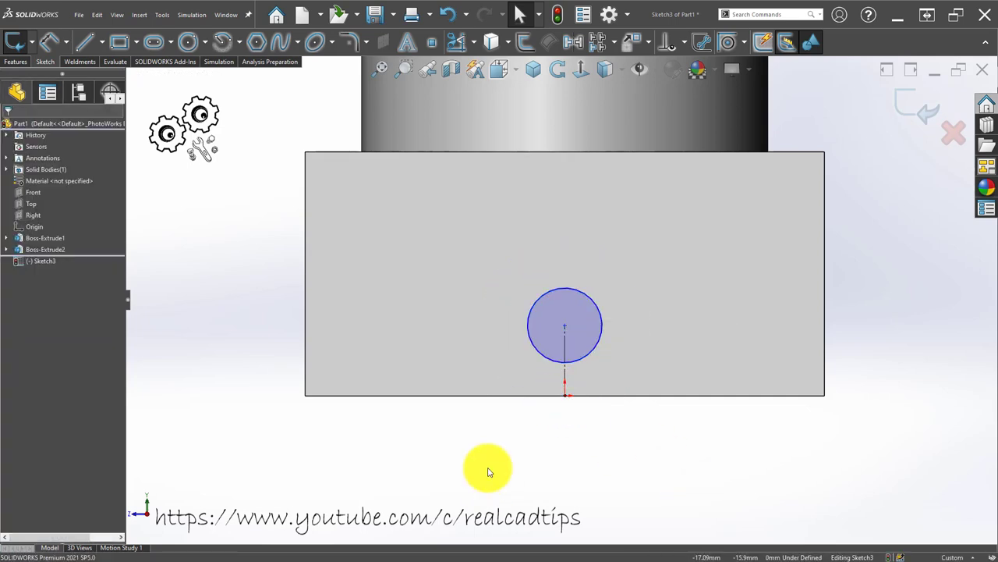
- Dimension the side-face circle to a 25 mm diameter
right_drag(486, 480, 486, 437)
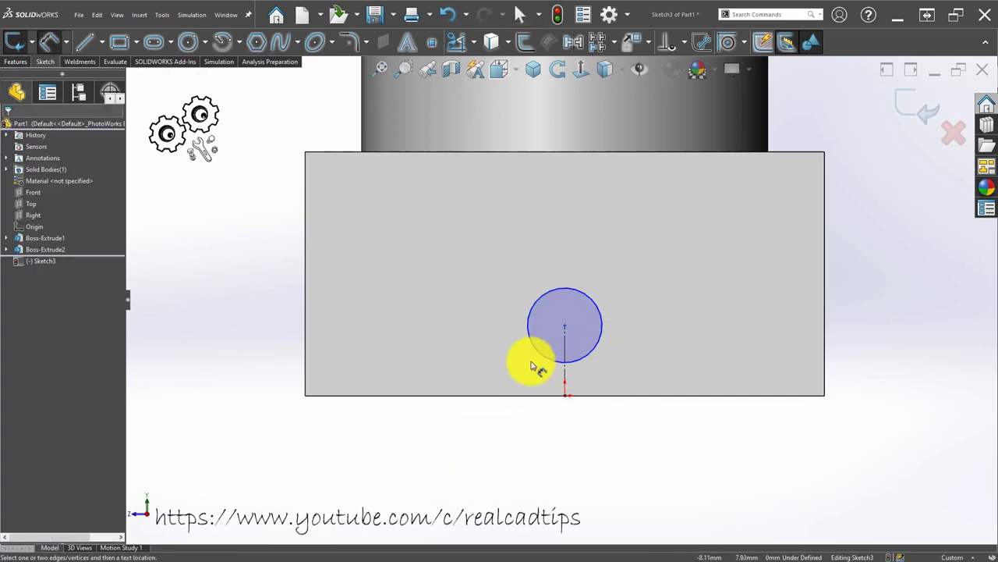
click(589, 298)
click(643, 273)
text(25)
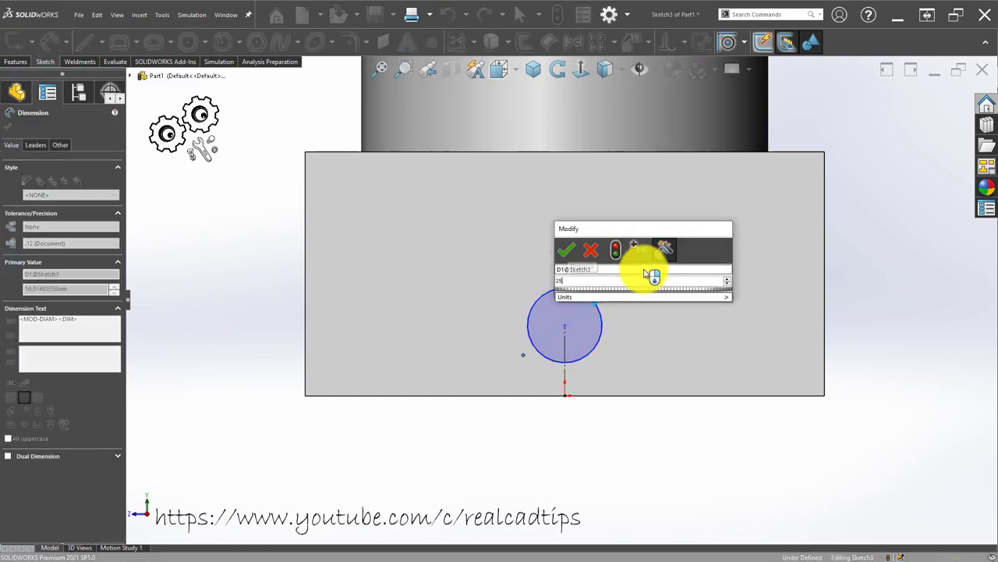
key(Return)
key(Escape)
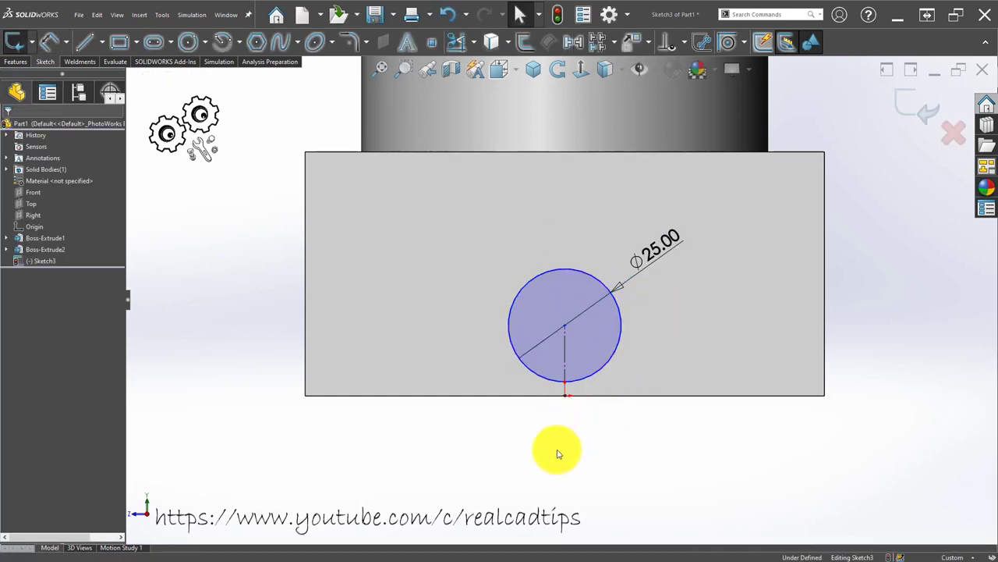
- Place the circle centre 27.5 mm above the origin, then return to isometric view
right_drag(559, 470, 571, 370)
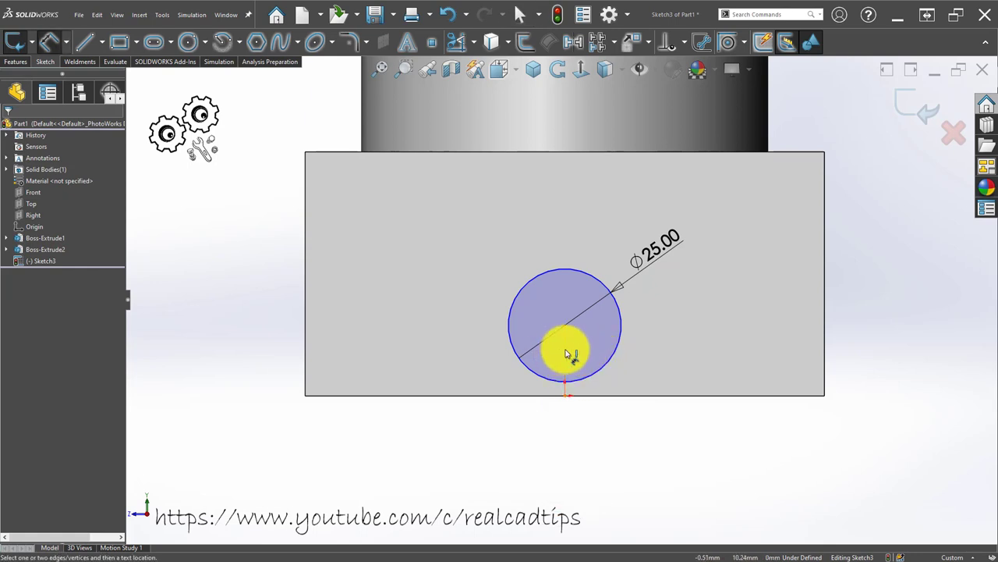
click(568, 353)
click(647, 360)
text(27)
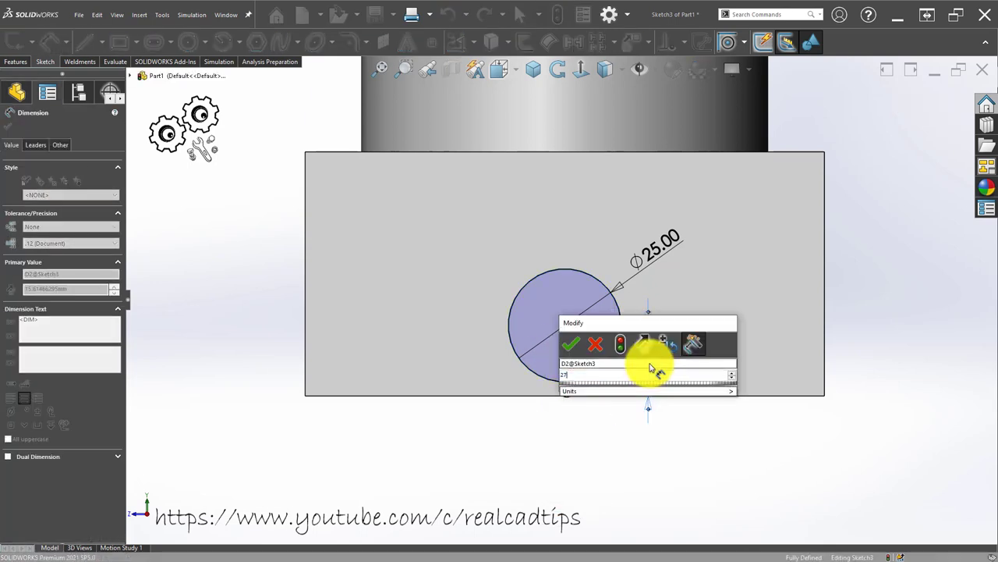
text(.5)
key(Return)
key(Escape)
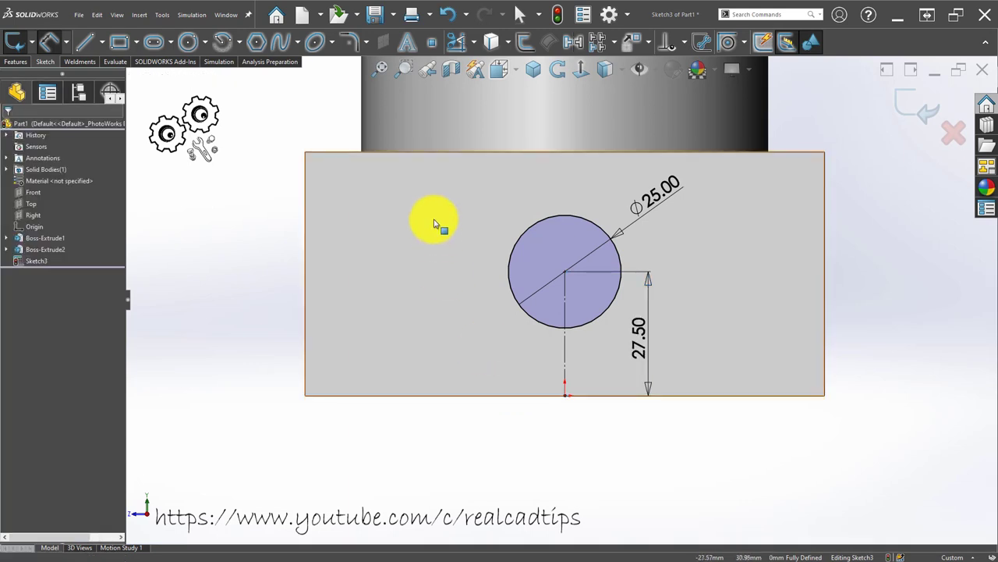
key(f)
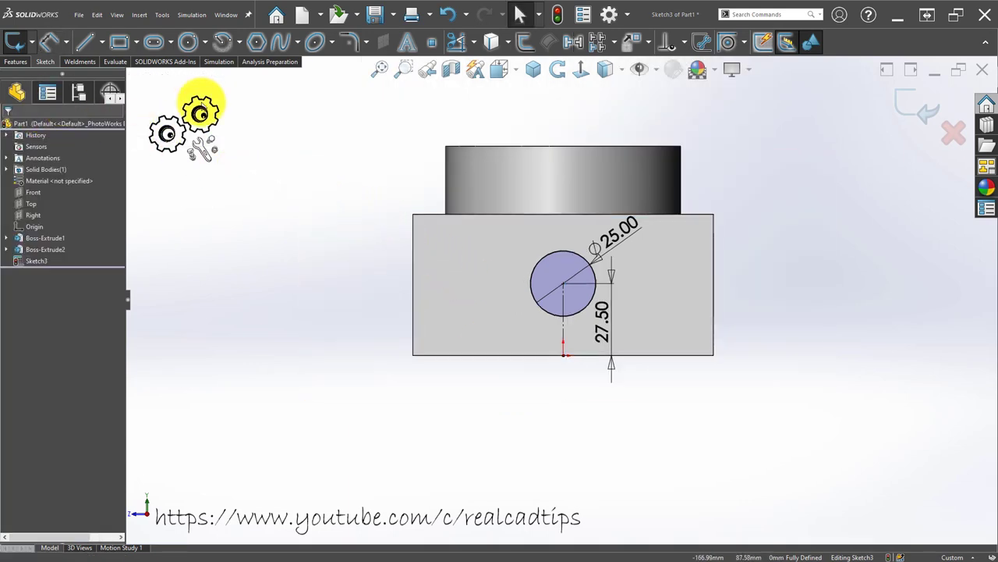
click(531, 80)
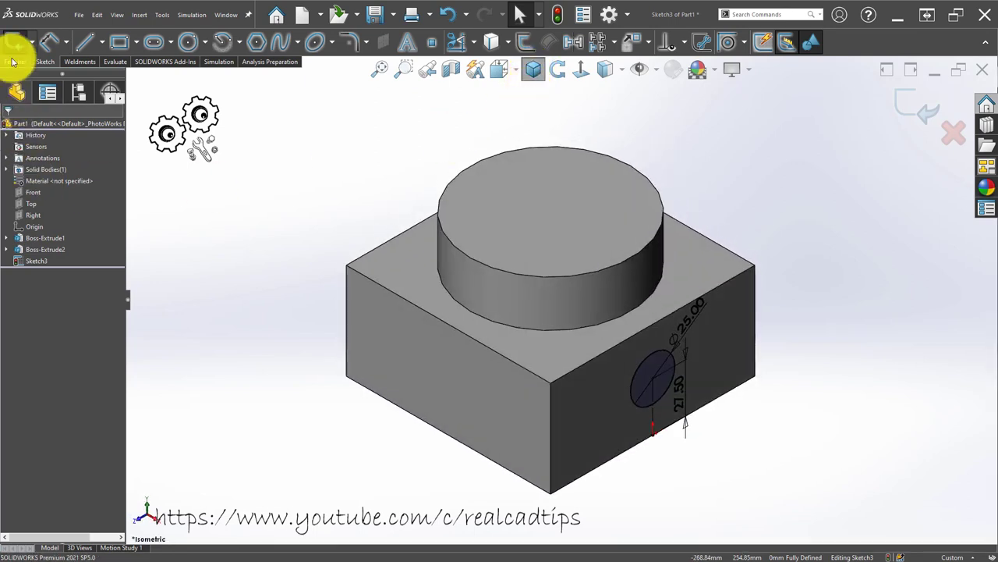
- Extruded-cut the Ø25 circle Up To Surface at the Right plane, creating Cut-Extrude1
click(16, 61)
click(135, 41)
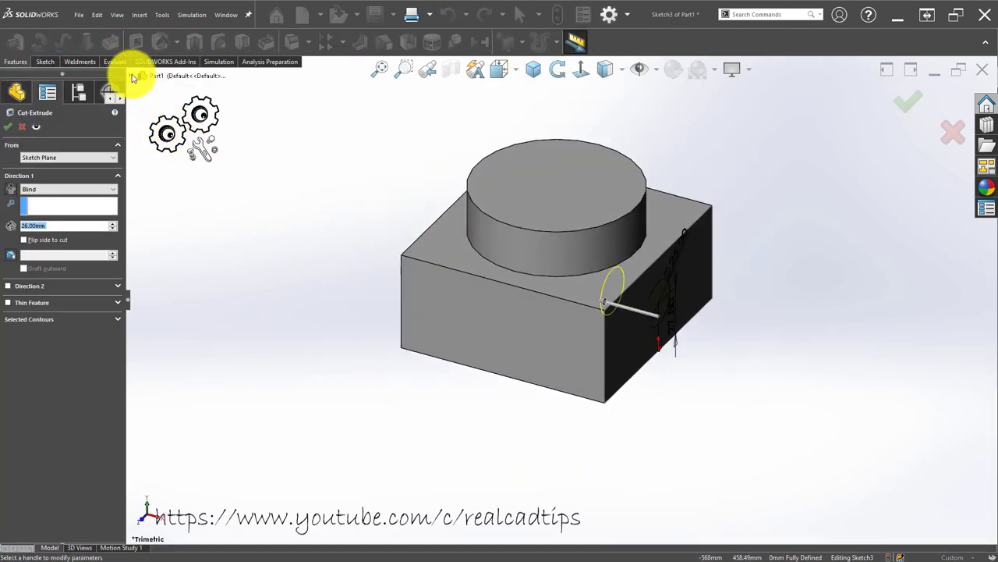
click(142, 75)
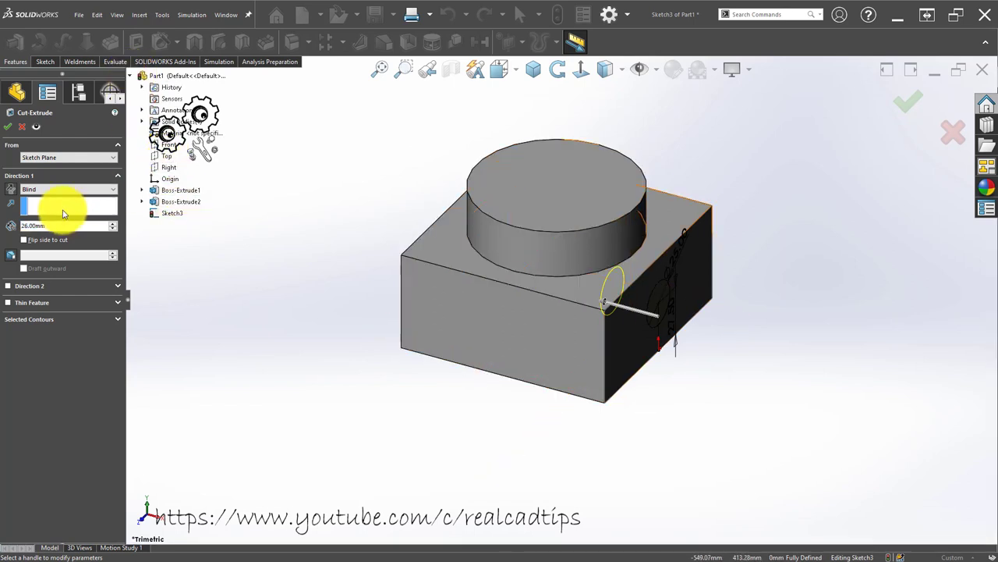
click(67, 189)
click(68, 233)
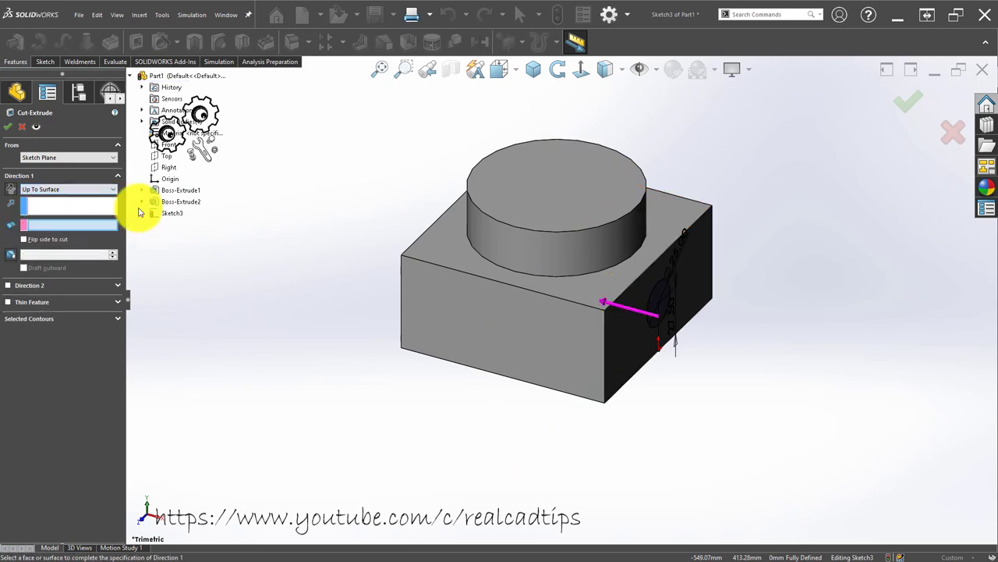
click(168, 167)
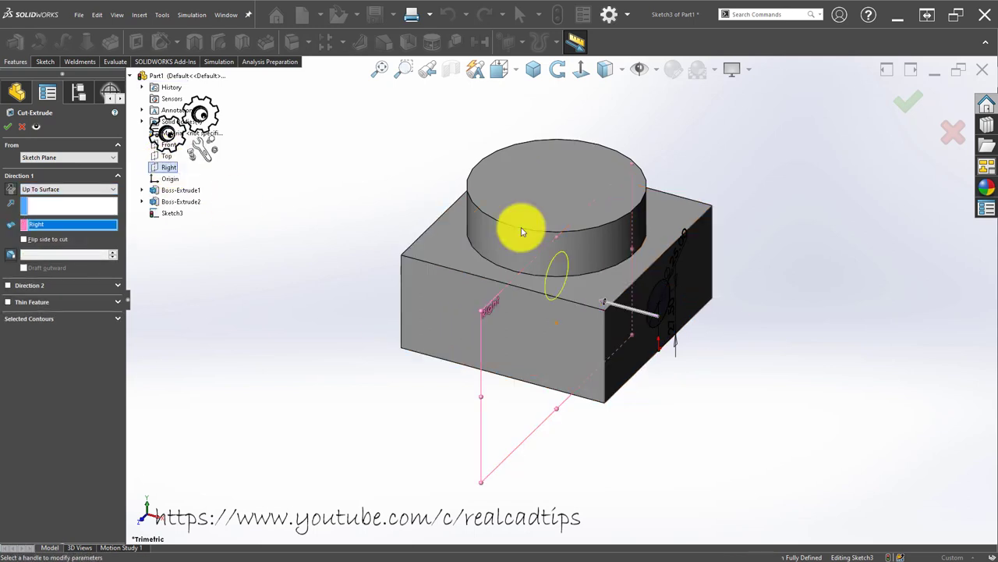
click(908, 103)
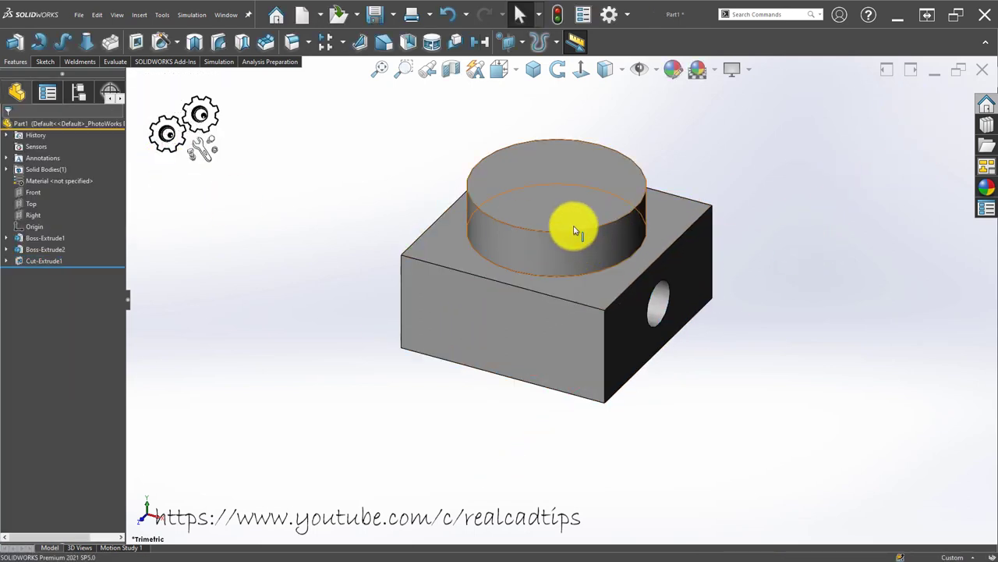
- Sketch a small circle at the origin on the boss's top face, viewed Normal To
click(593, 181)
click(606, 148)
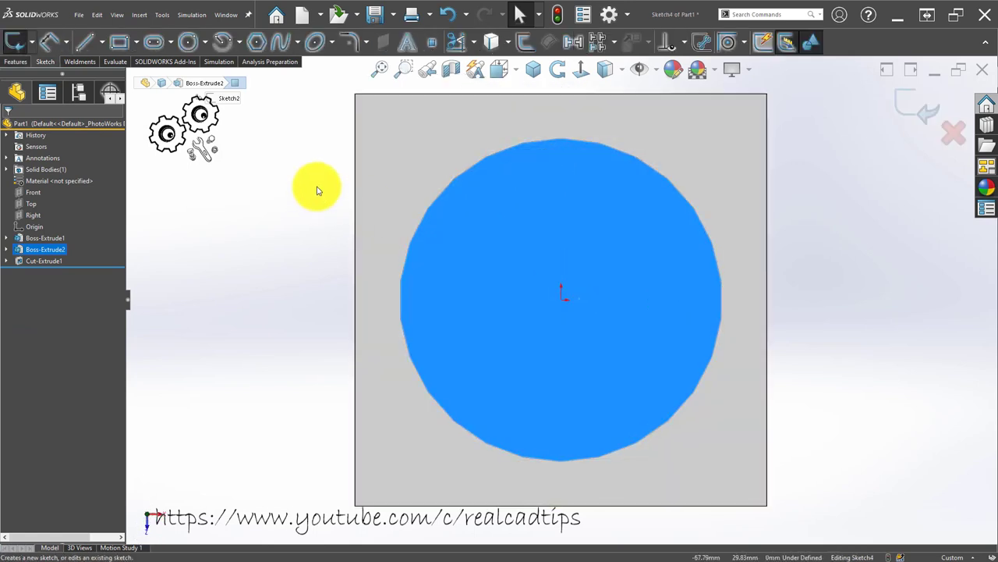
click(188, 42)
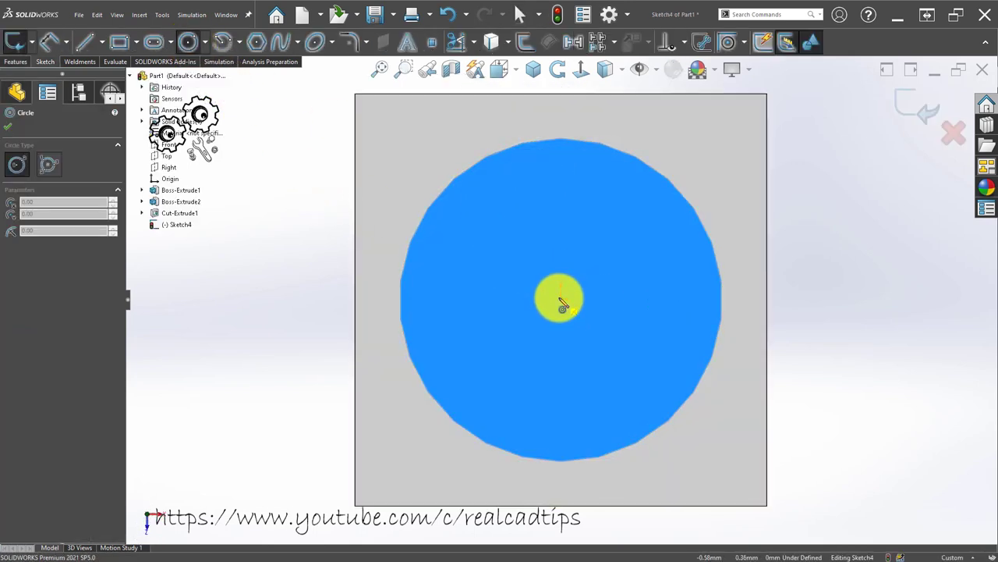
click(561, 301)
click(563, 268)
key(f)
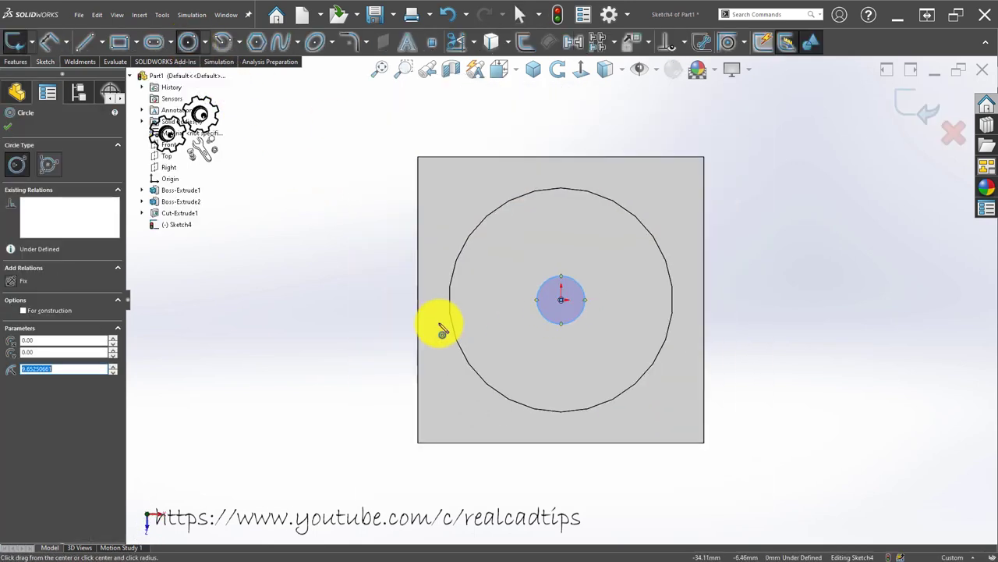
key(Escape)
- Dimension the boss-top circle to Ø25, close Sketch4, and return to isometric view
key(d)
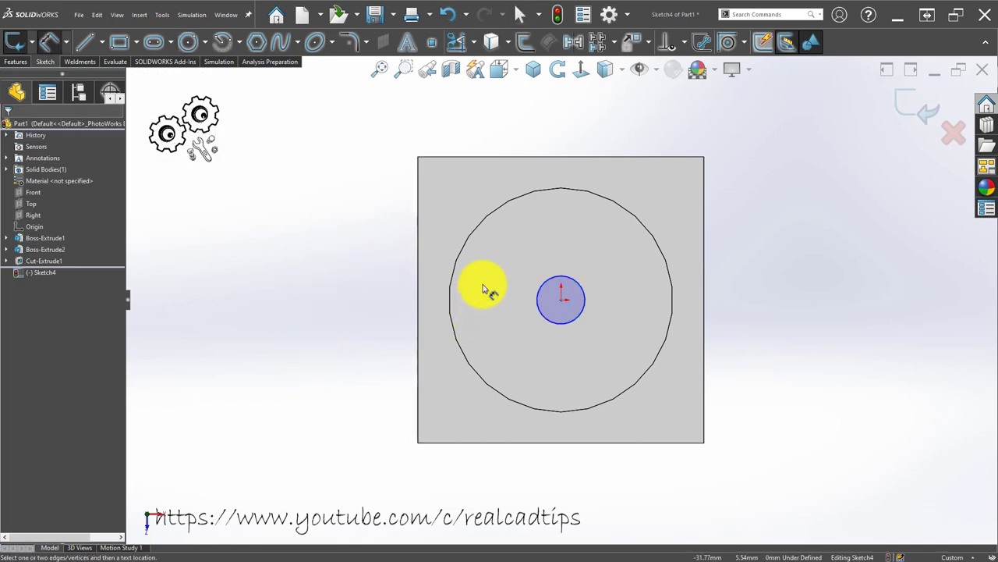
click(581, 286)
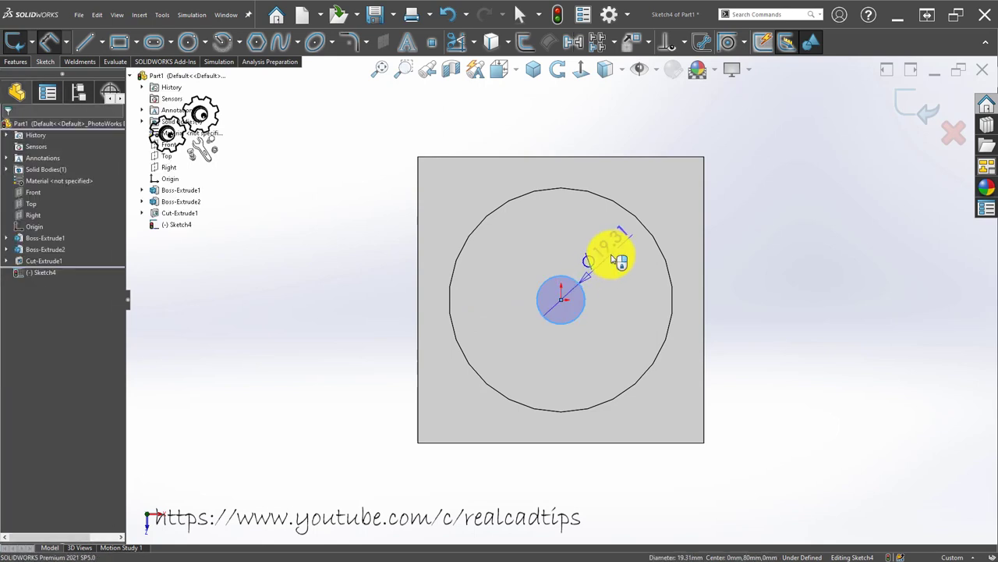
click(608, 254)
text(25)
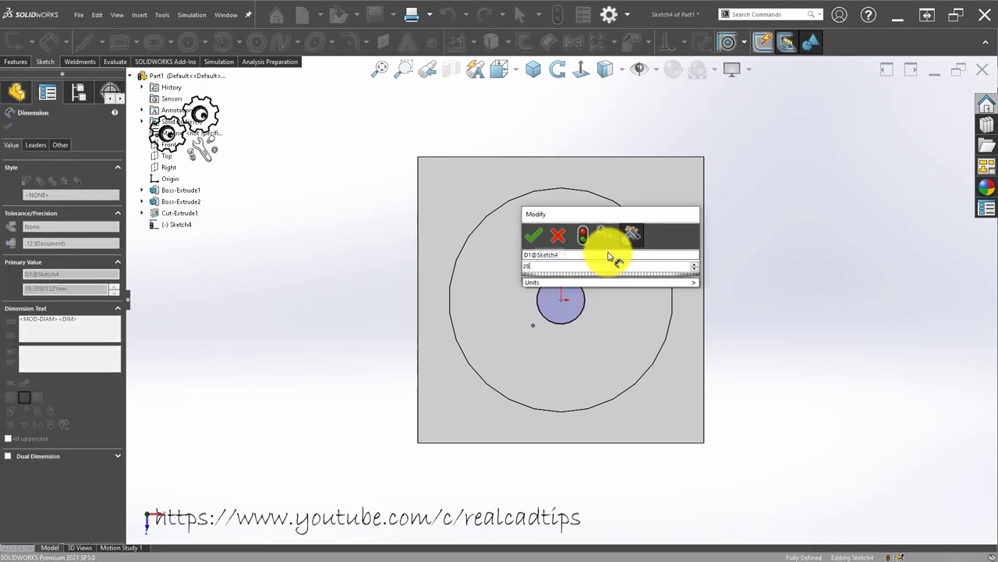
key(Return)
key(Escape)
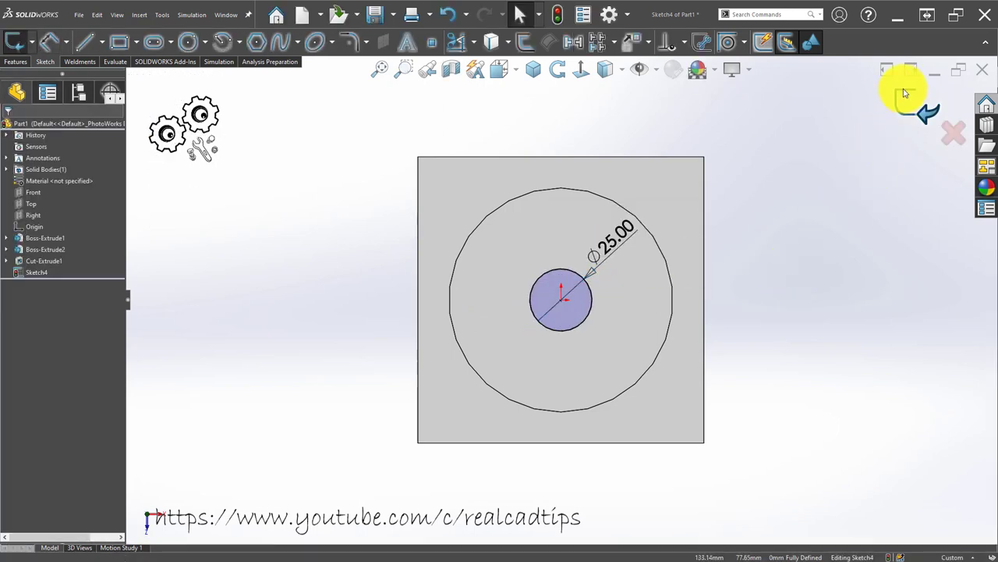
click(906, 102)
click(534, 69)
click(541, 96)
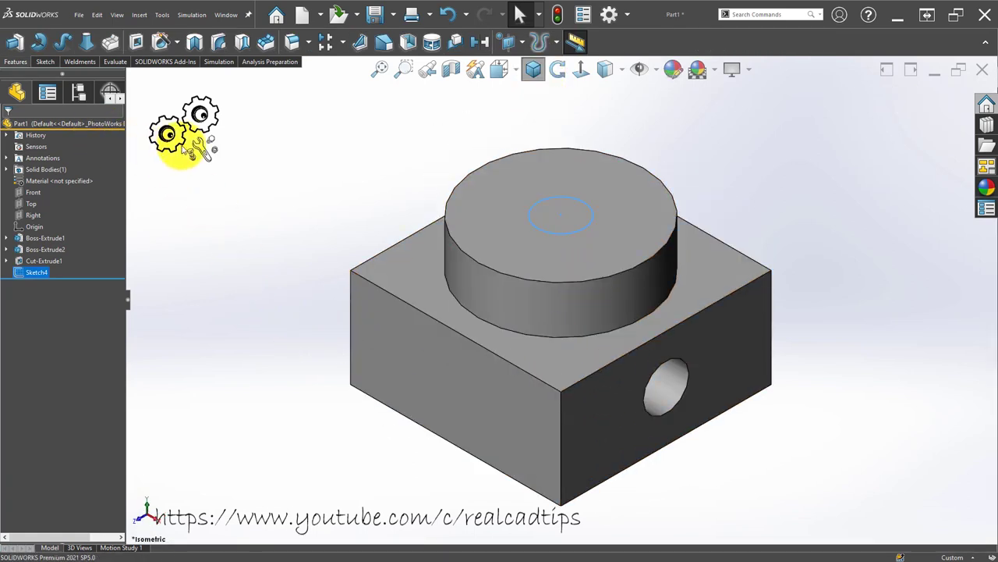
- Try a reference plane from the Front plane and the hole, then cancel the invalid setup
click(509, 42)
click(521, 61)
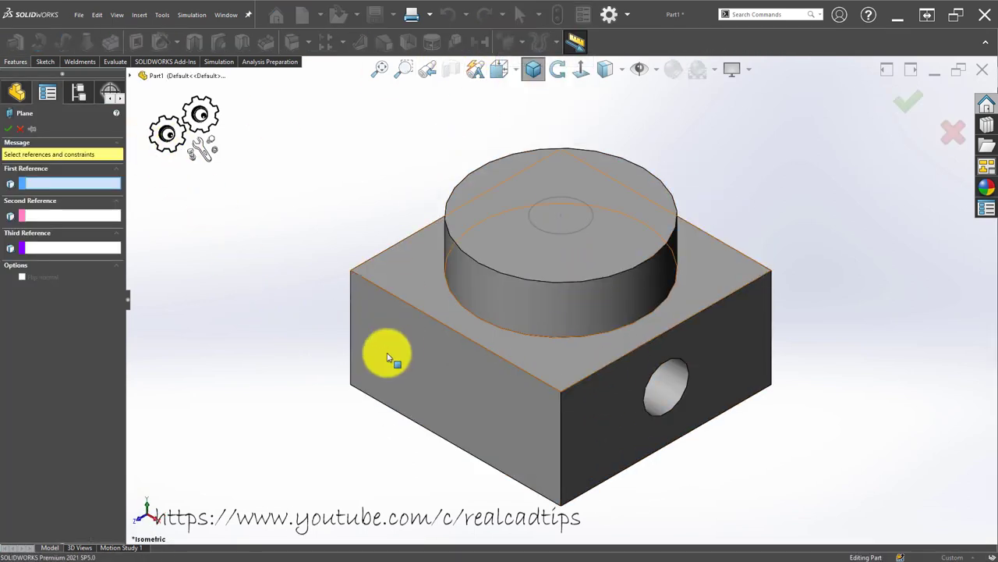
click(142, 76)
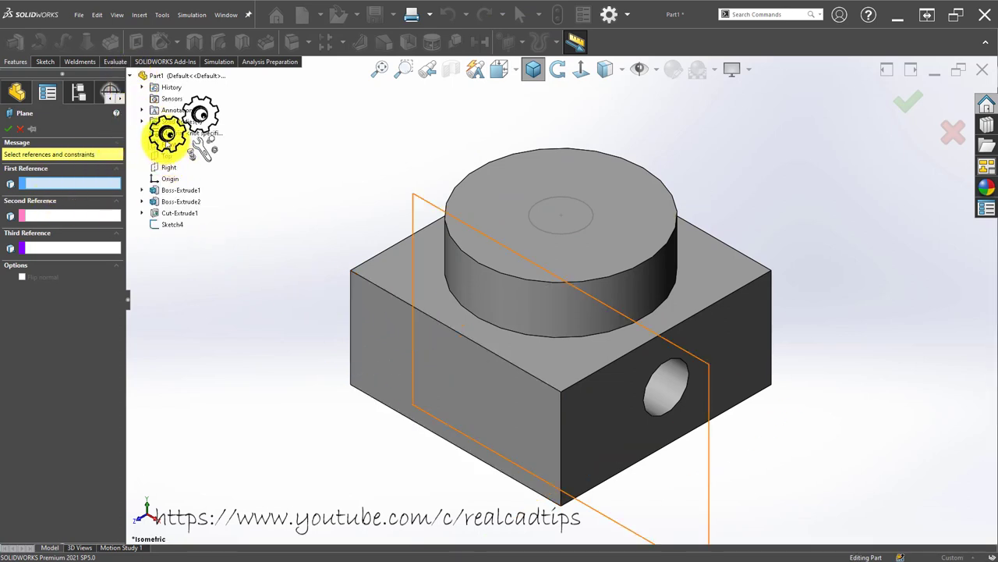
click(167, 144)
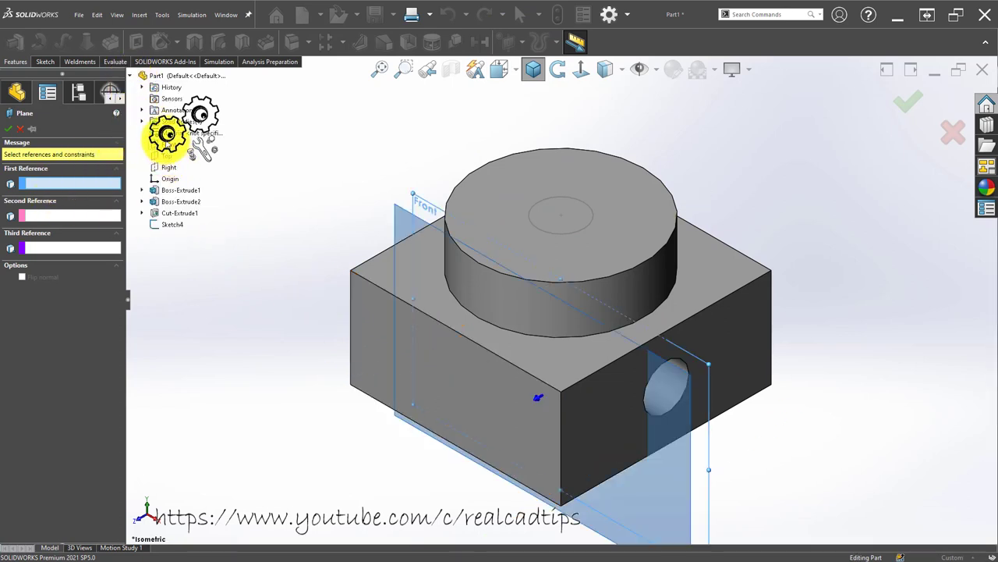
click(667, 397)
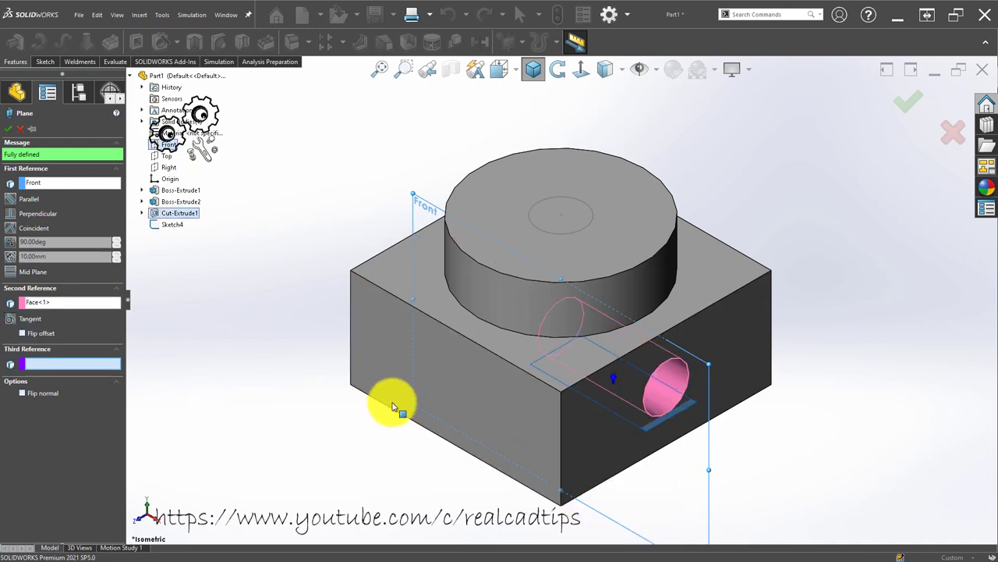
scroll(616, 369, up, 2)
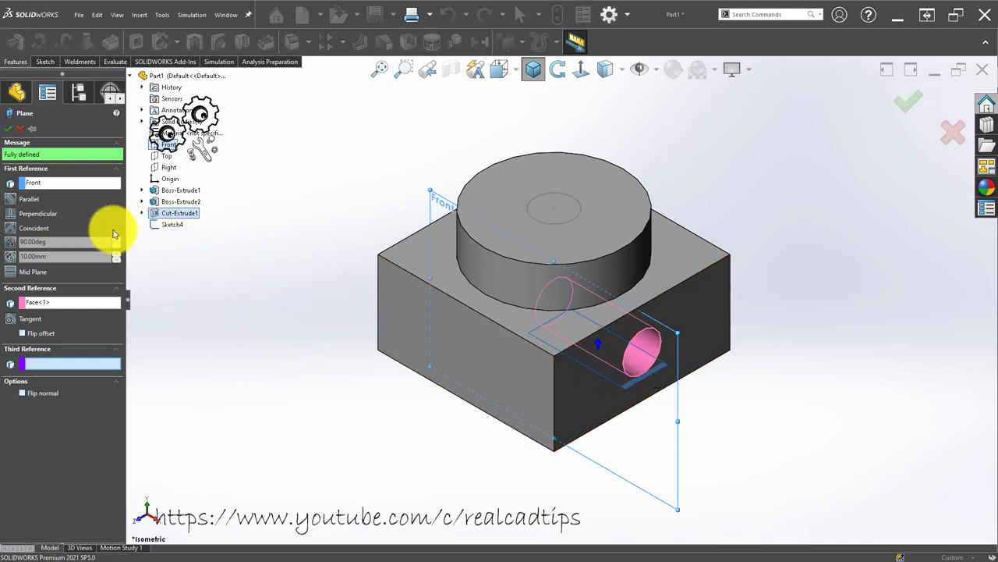
click(14, 227)
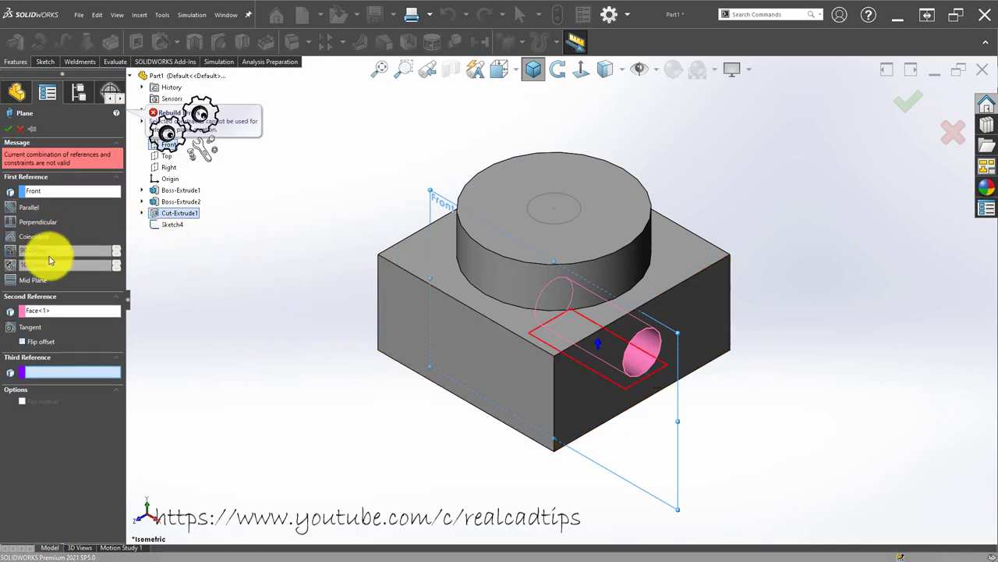
click(20, 131)
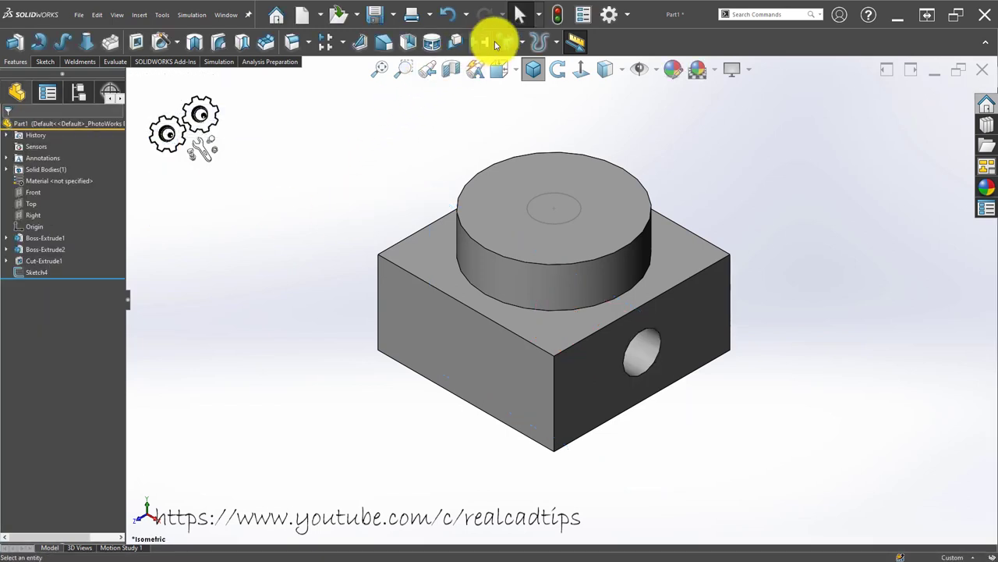
- Create Plane1 perpendicular to the Front plane, referencing the side hole's cylindrical face
click(521, 43)
click(521, 62)
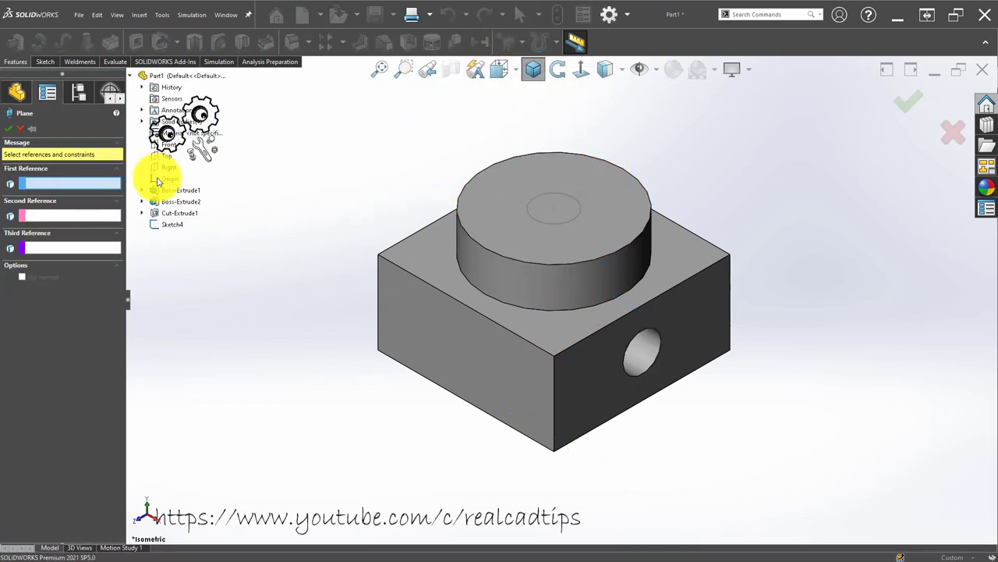
click(168, 143)
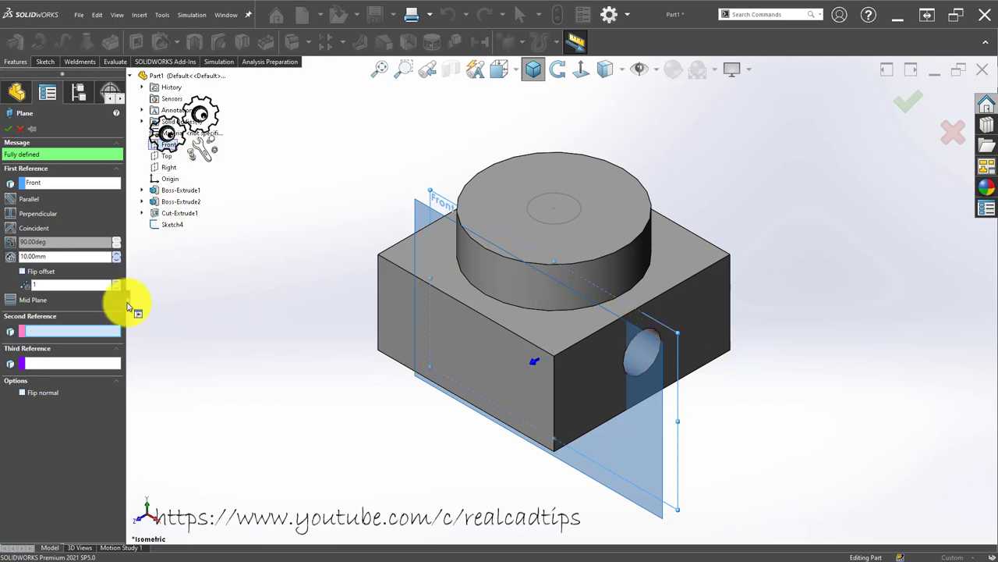
click(12, 229)
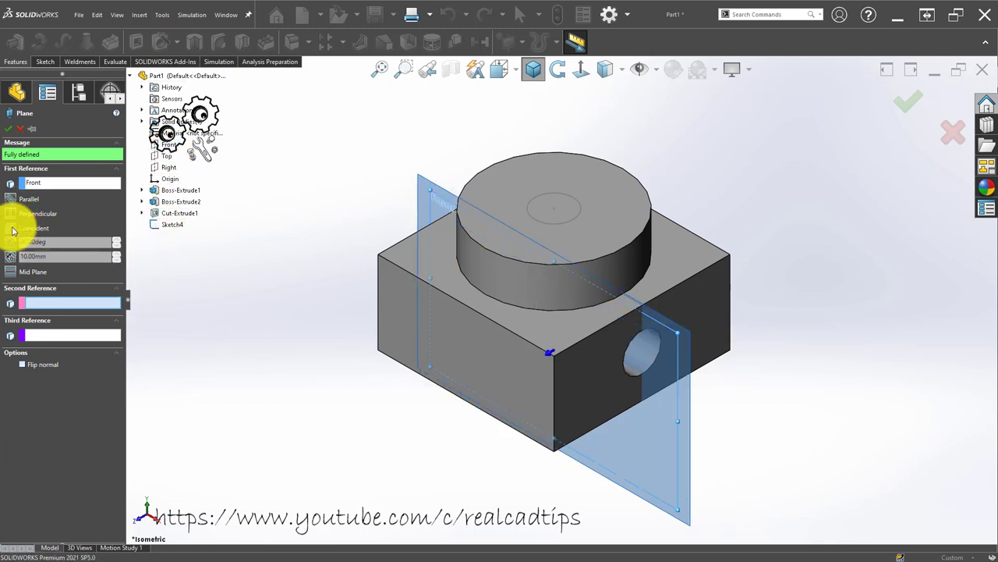
click(642, 360)
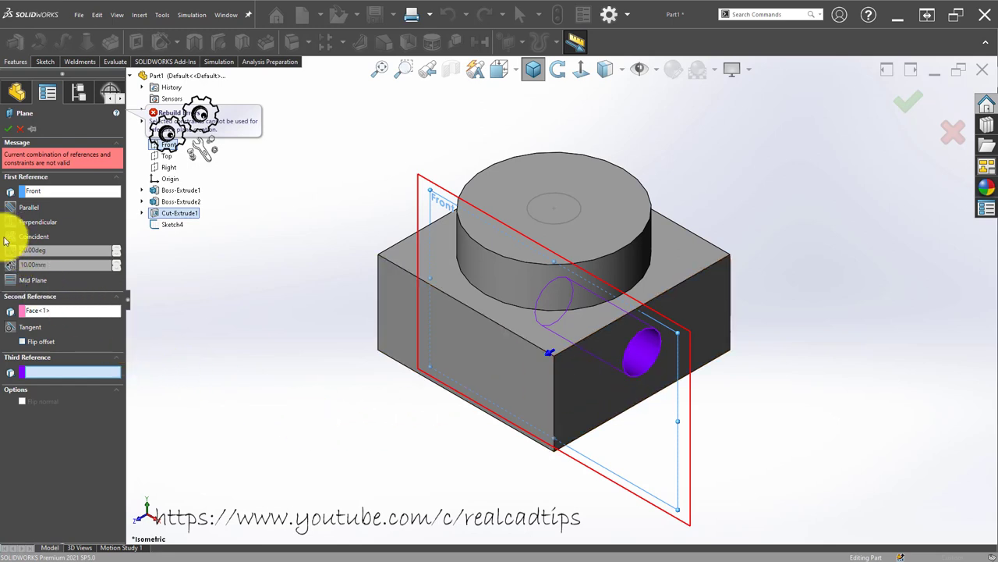
click(11, 207)
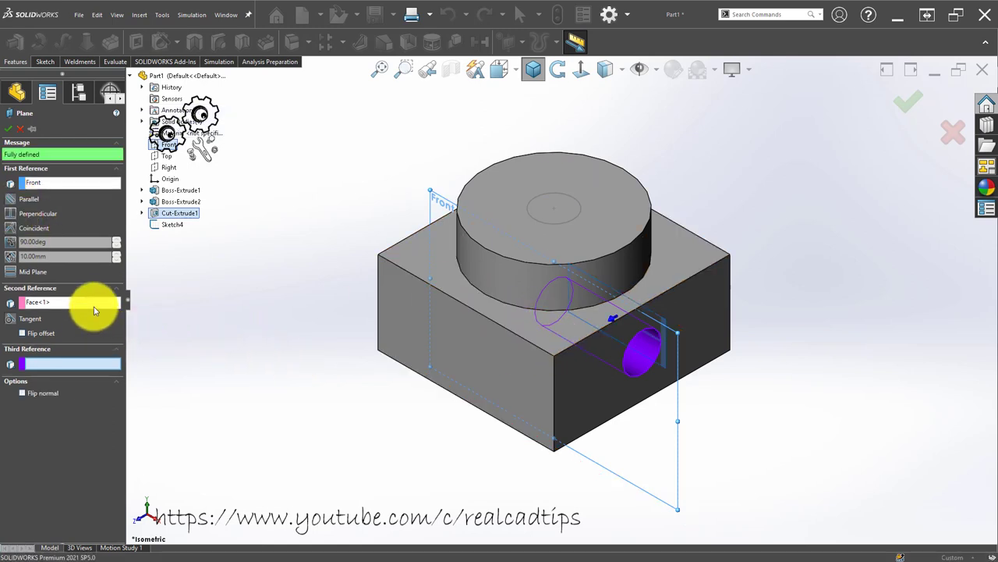
click(94, 304)
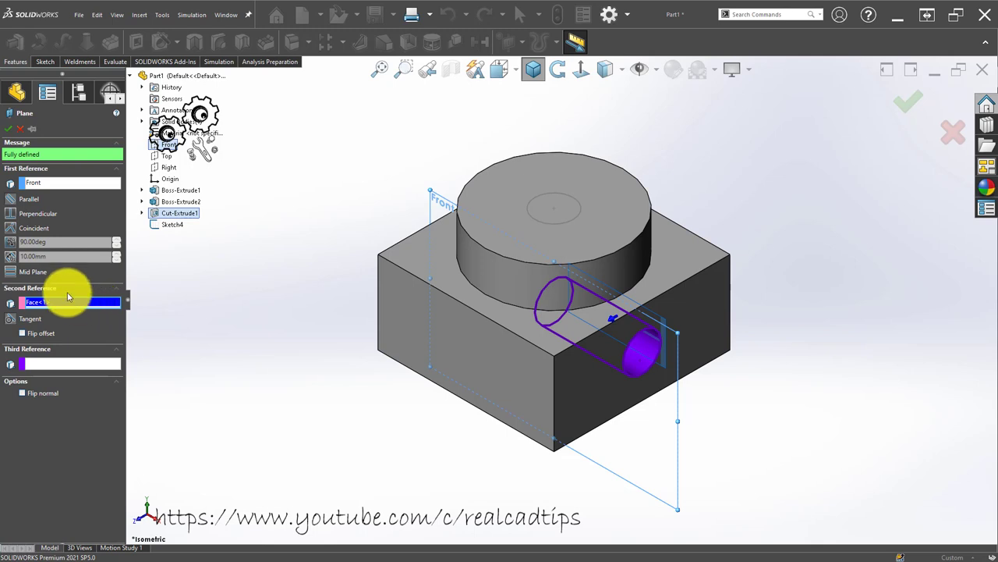
click(11, 260)
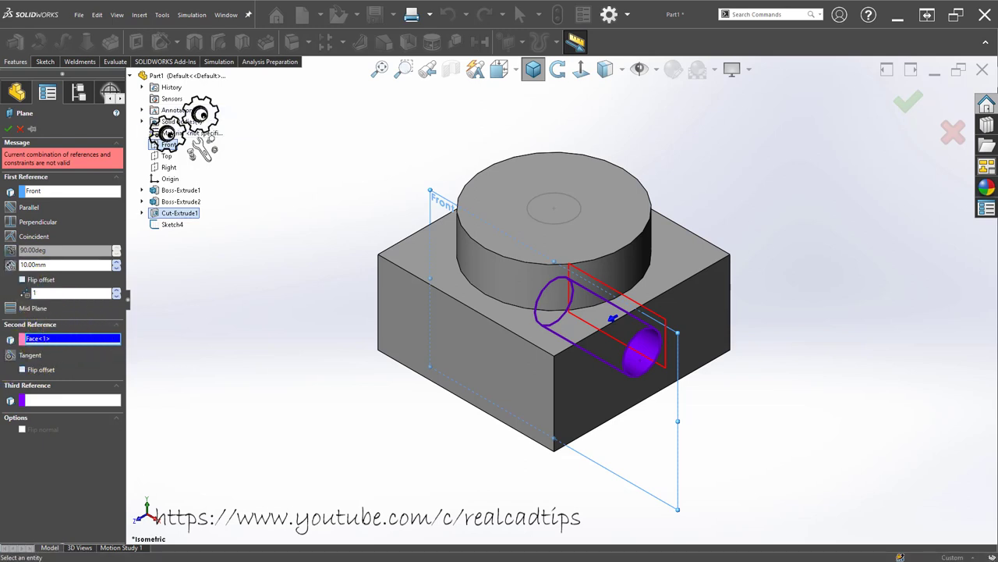
click(11, 222)
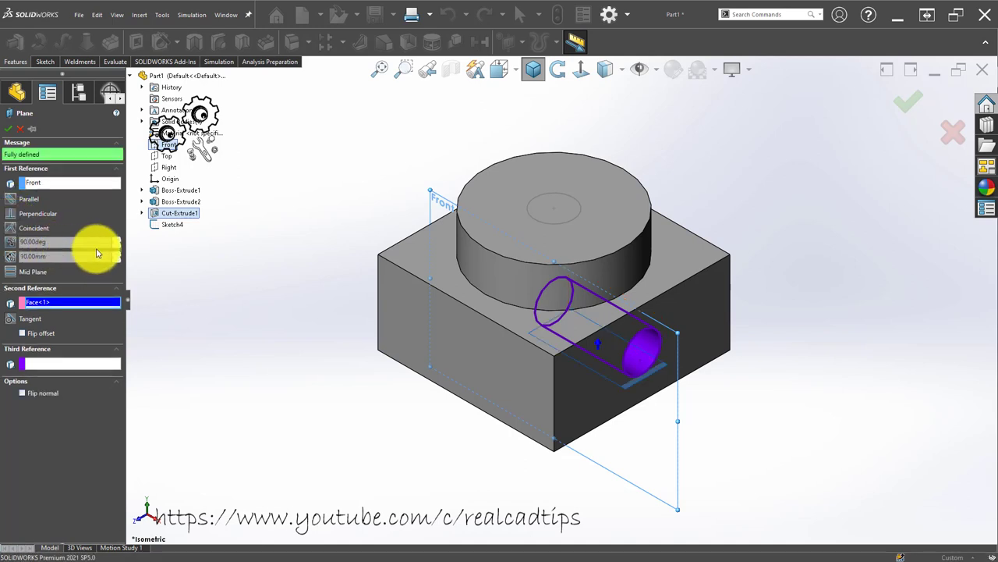
click(11, 130)
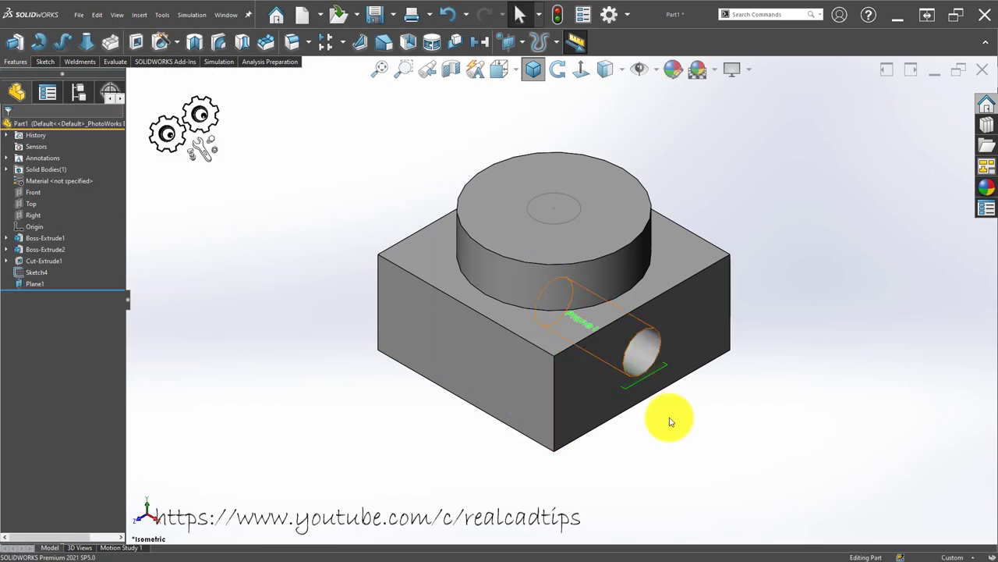
- Extruded-cut Sketch4's Ø25 circle Up To Surface at Plane1, creating Cut-Extrude2
scroll(631, 358, down, 5)
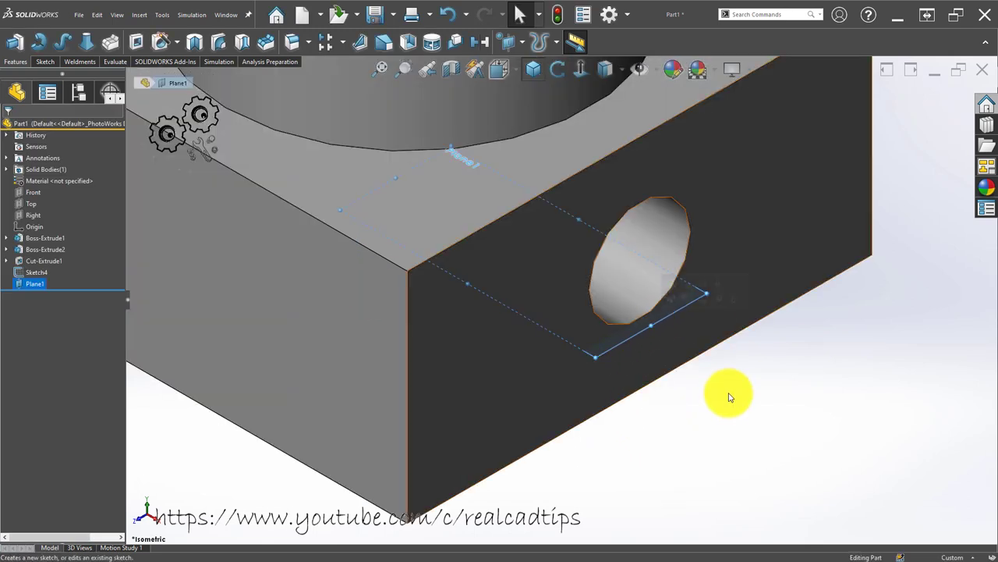
key(f)
click(62, 272)
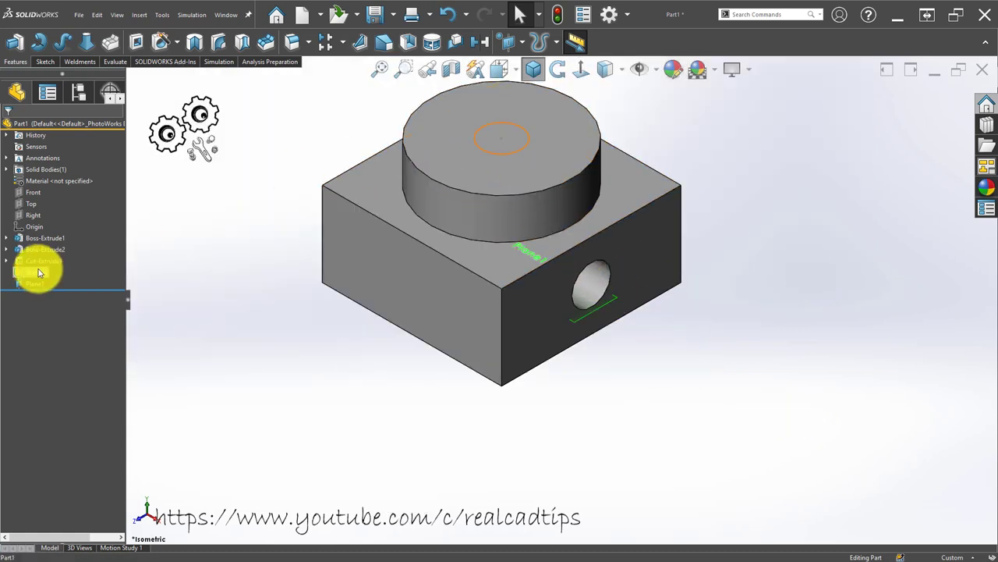
click(142, 40)
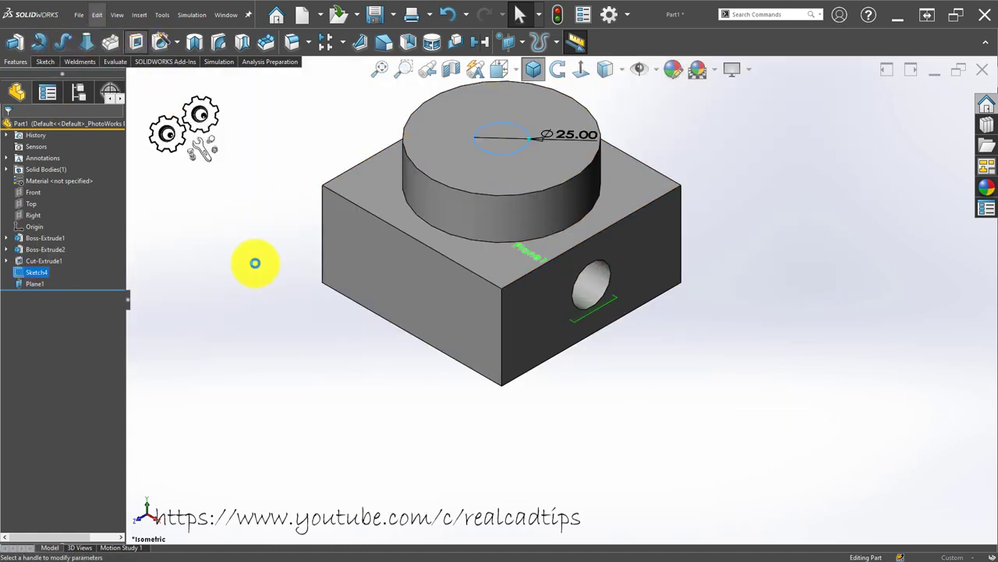
click(66, 190)
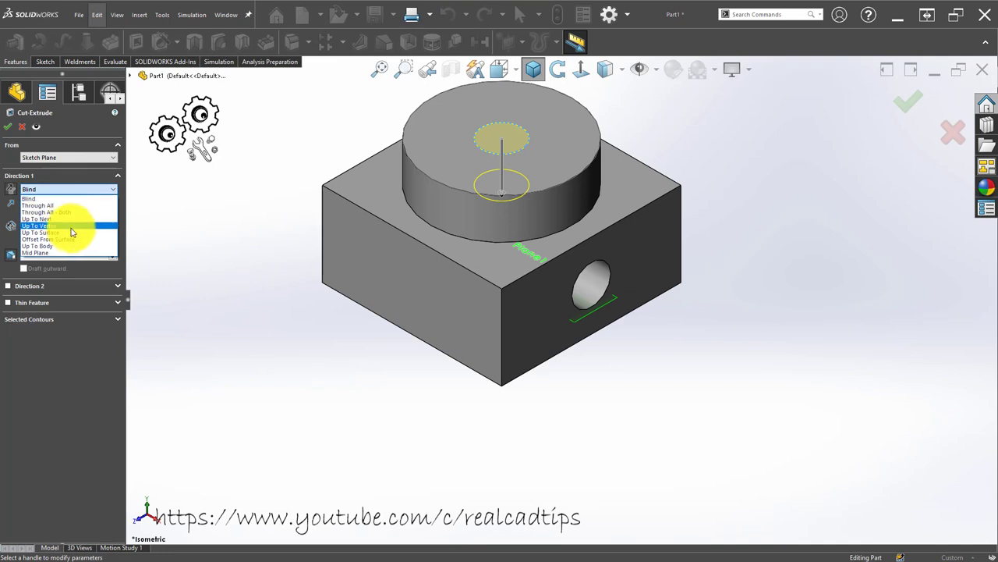
click(66, 234)
click(583, 316)
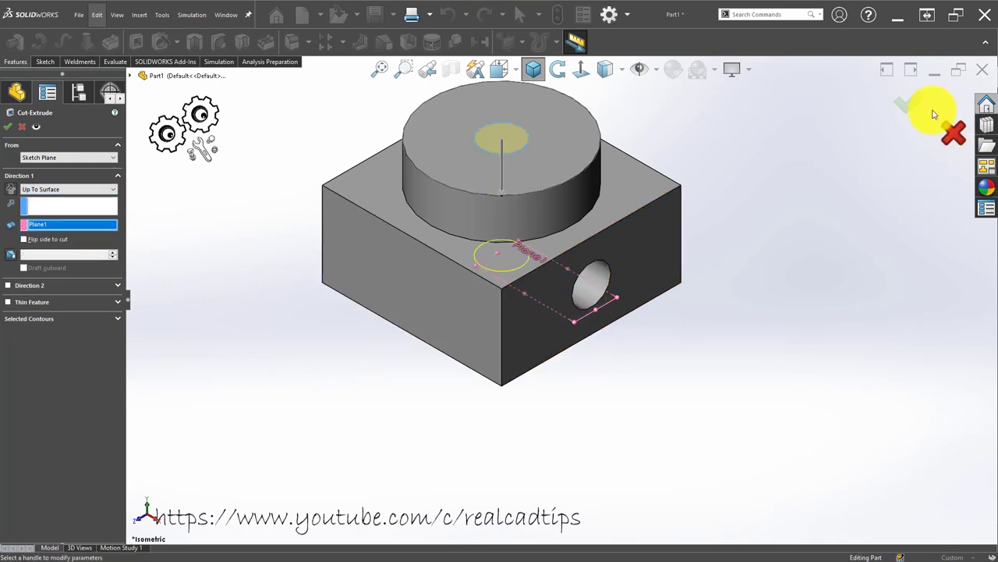
click(908, 101)
- Inspect the new bore in a Section View, then close it and orbit the model
scroll(528, 270, up, 3)
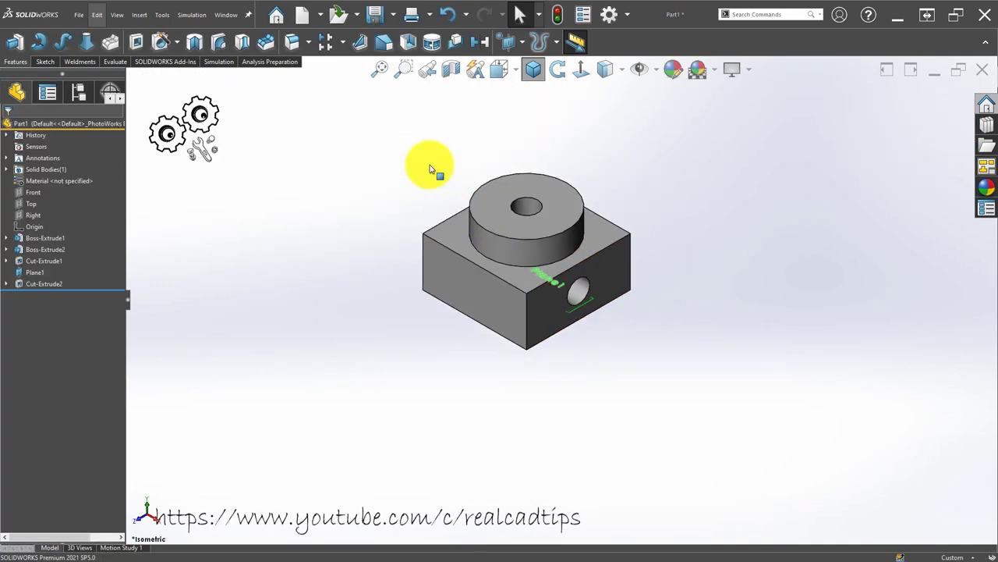
click(447, 71)
scroll(532, 256, down, 2)
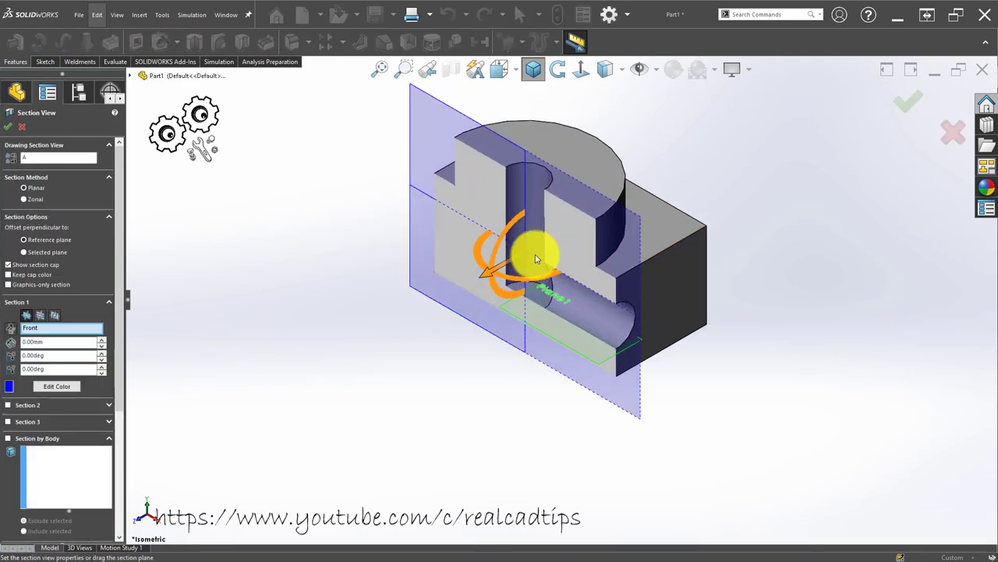
scroll(535, 256, down, 3)
scroll(535, 258, up, 2)
scroll(535, 258, up, 3)
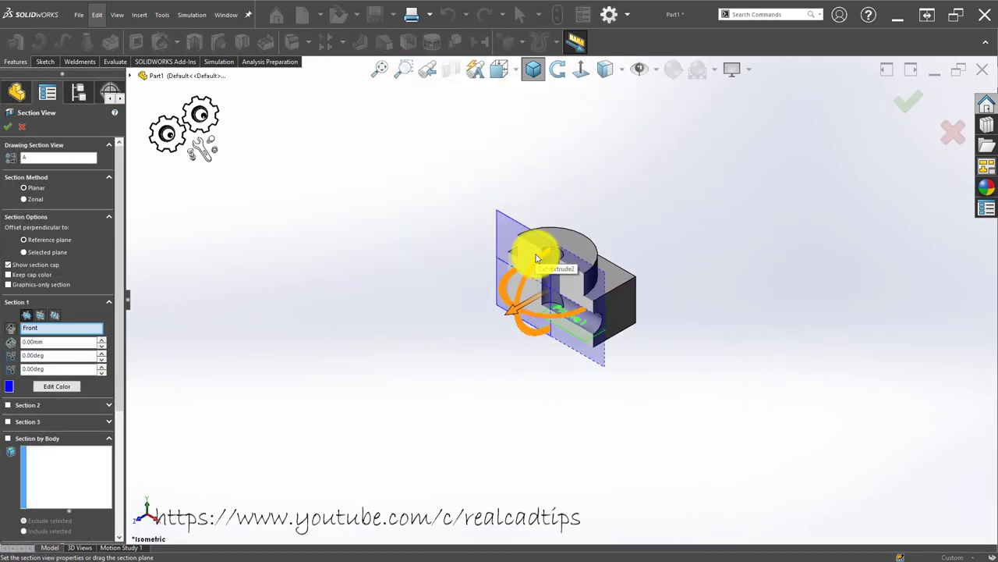
key(Escape)
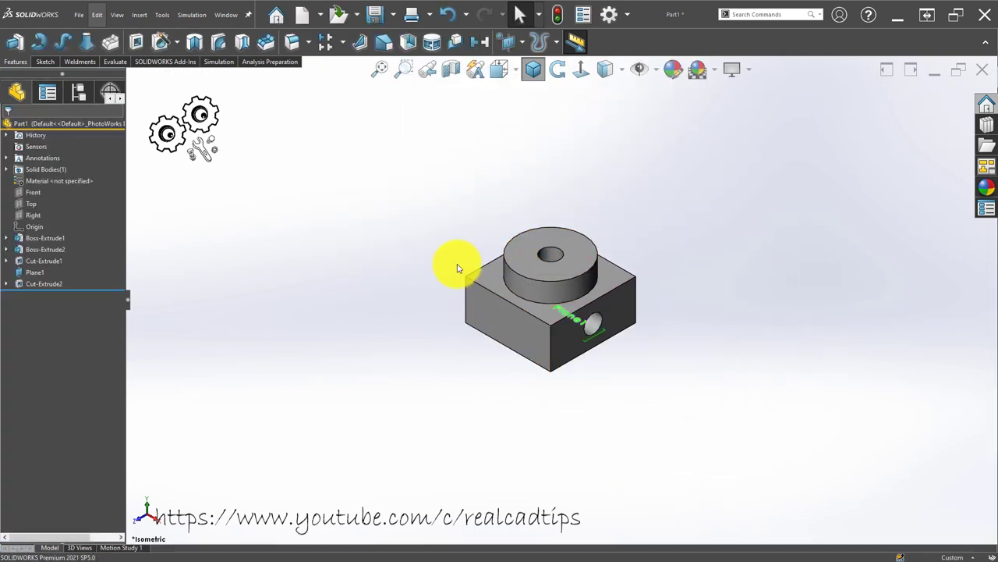
mouse_move(458, 268)
middle_down()
mouse_move(606, 283)
mouse_move(524, 312)
middle_up()
- Start a sketch on the block's front face and convert the side hole's circle into it
click(523, 303)
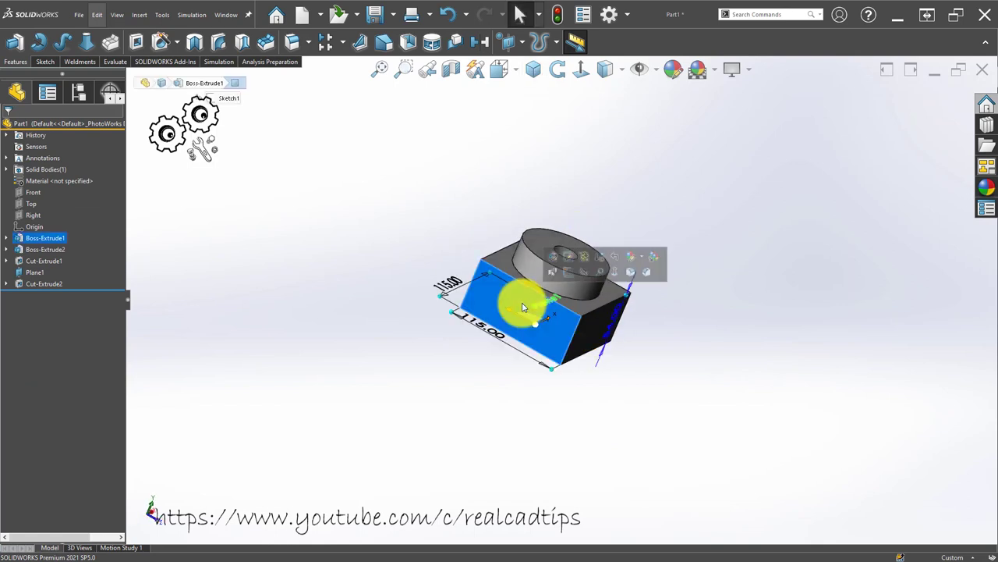
click(562, 280)
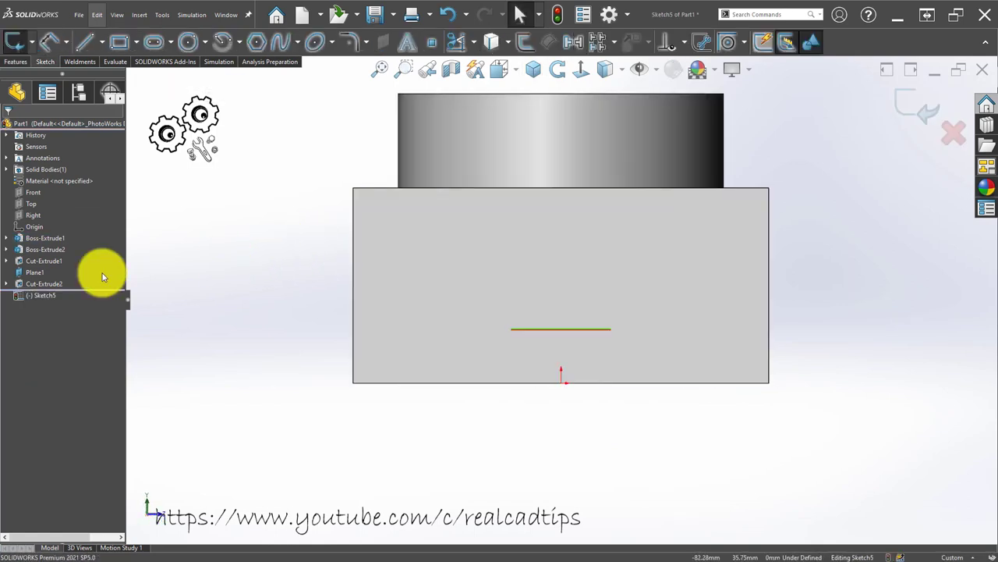
click(7, 260)
click(47, 272)
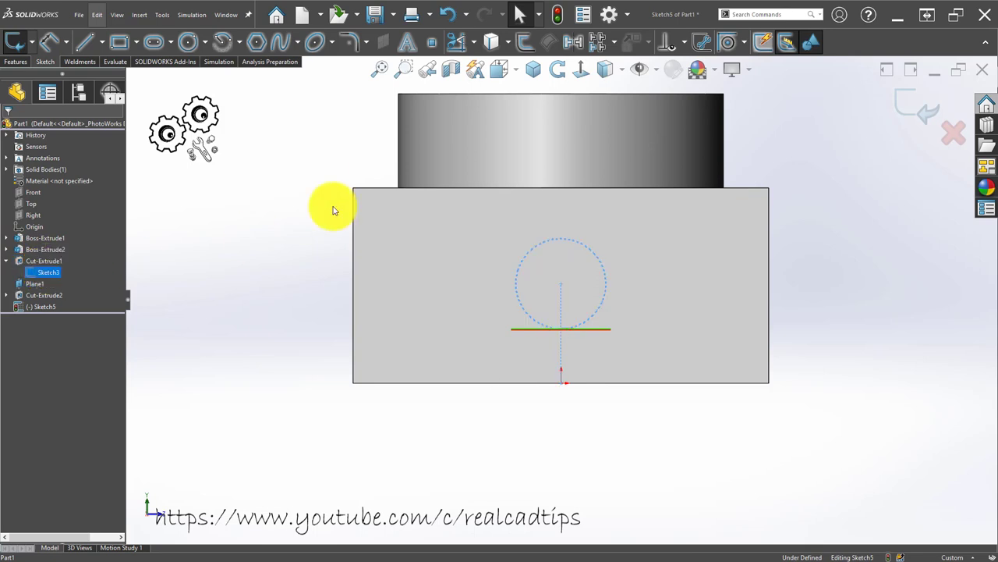
click(490, 42)
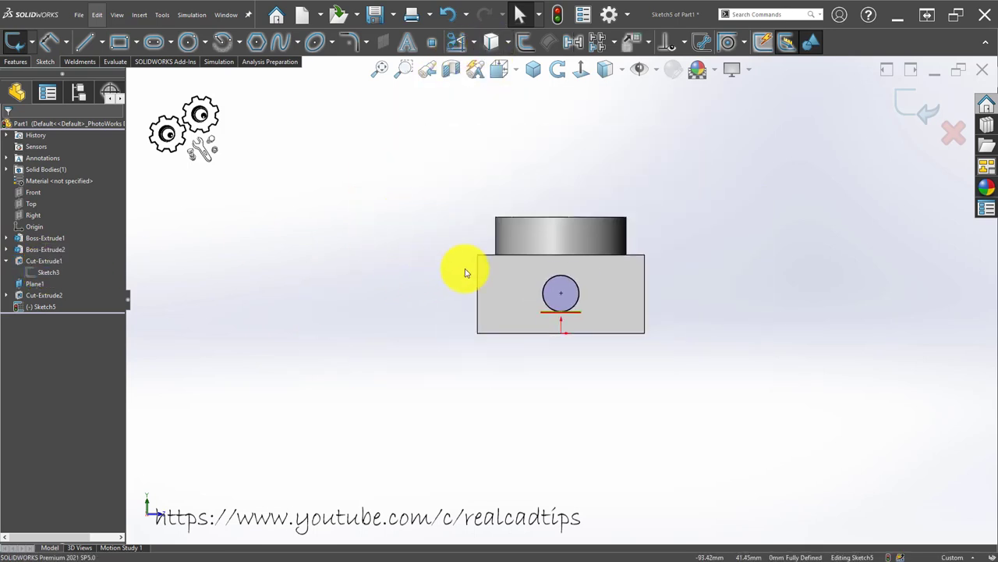
- Return to isometric view and delete the unused Sketch5 from the feature tree
scroll(487, 288, down, 2)
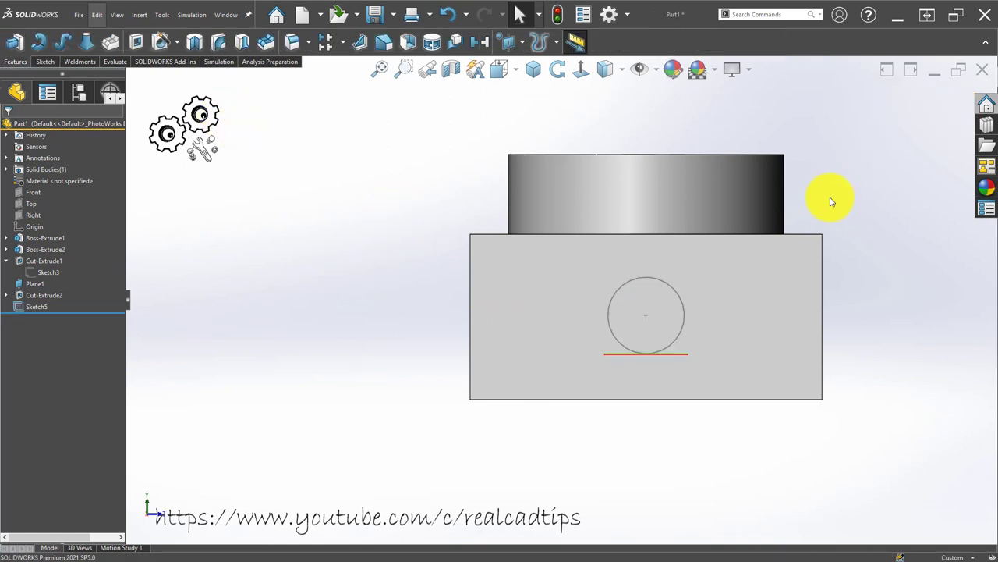
scroll(591, 249, up, 3)
scroll(575, 195, down, 4)
scroll(558, 140, up, 2)
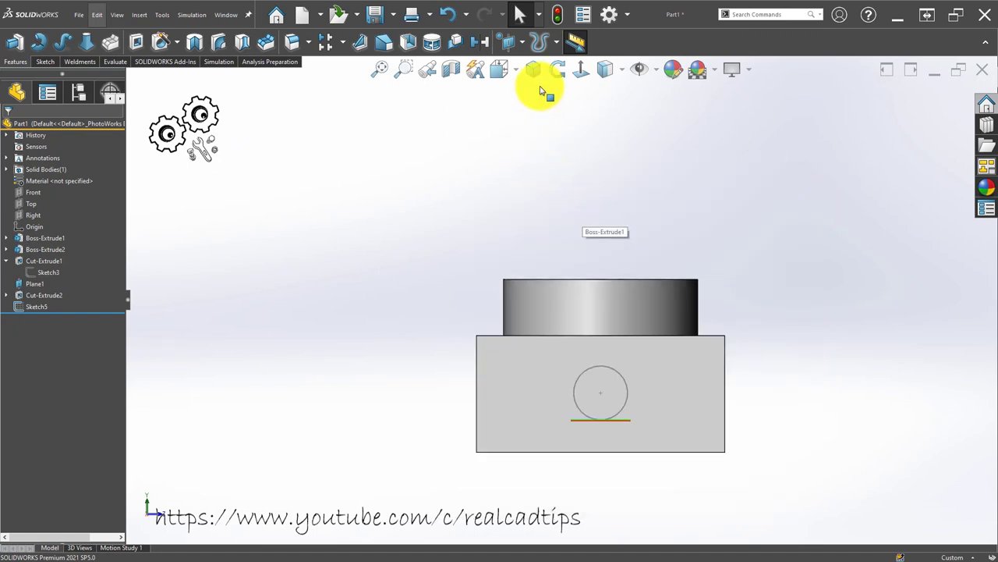
click(535, 68)
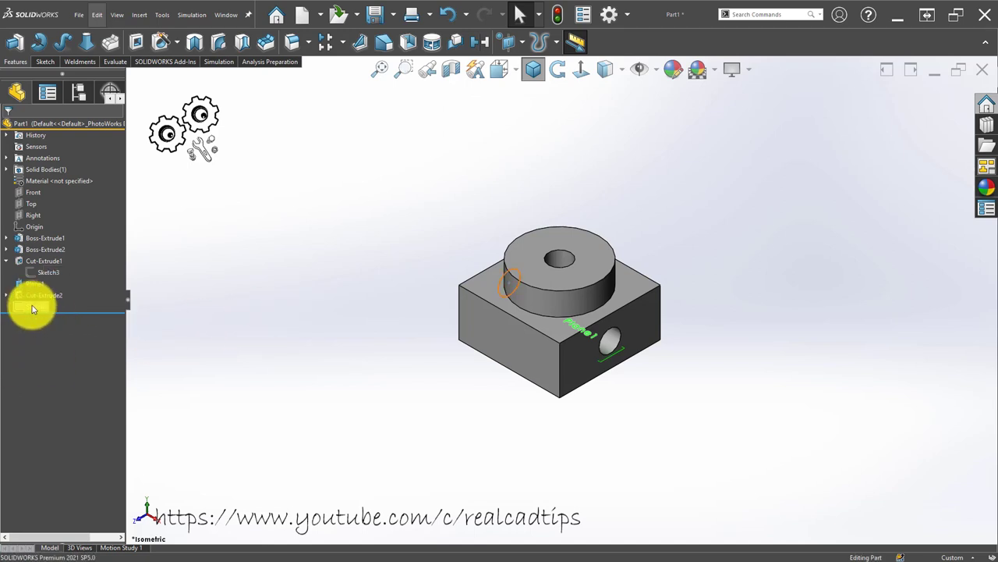
click(32, 308)
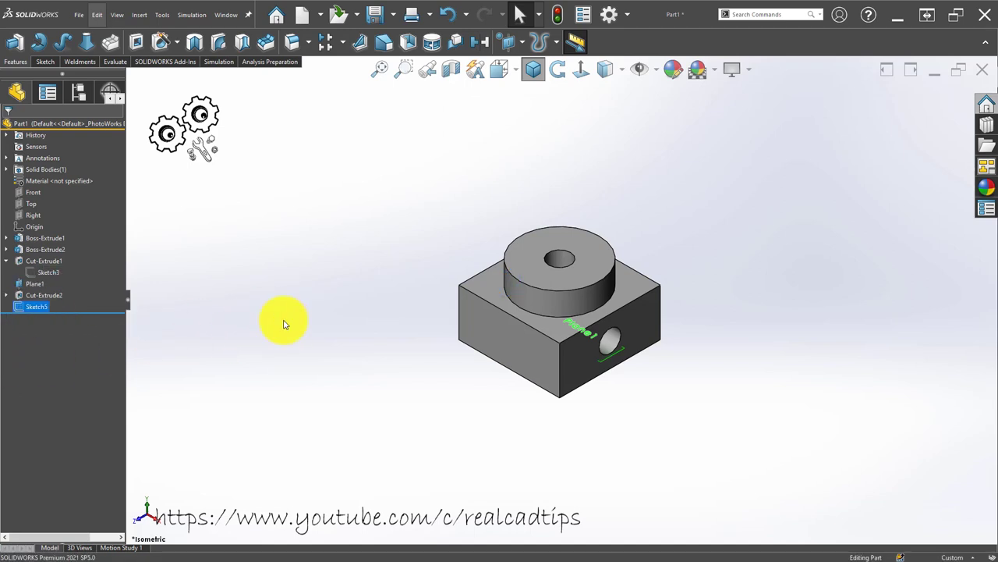
key(Delete)
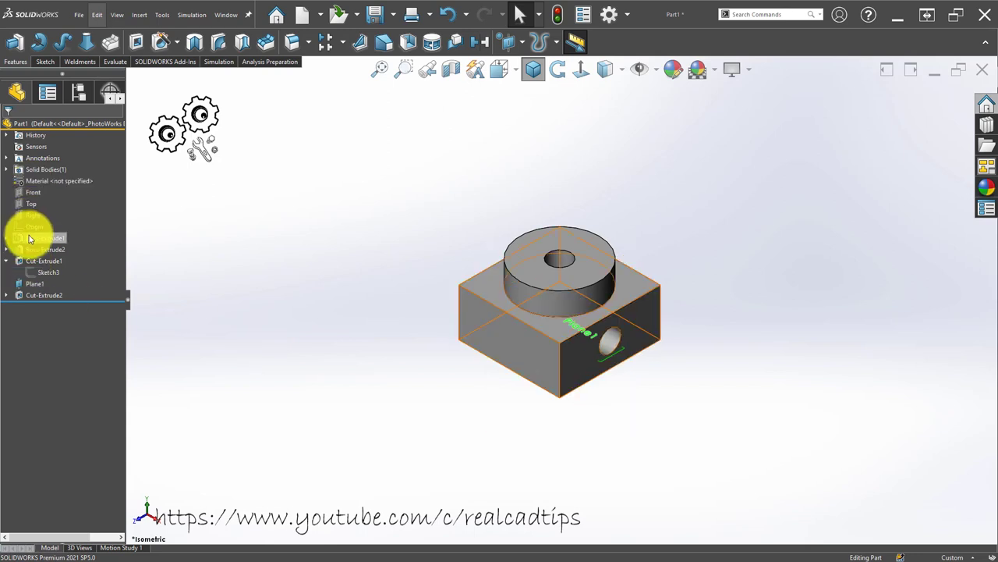
- Open a sketch on the Front plane and draw a vertical centreline through the part
click(32, 192)
click(41, 176)
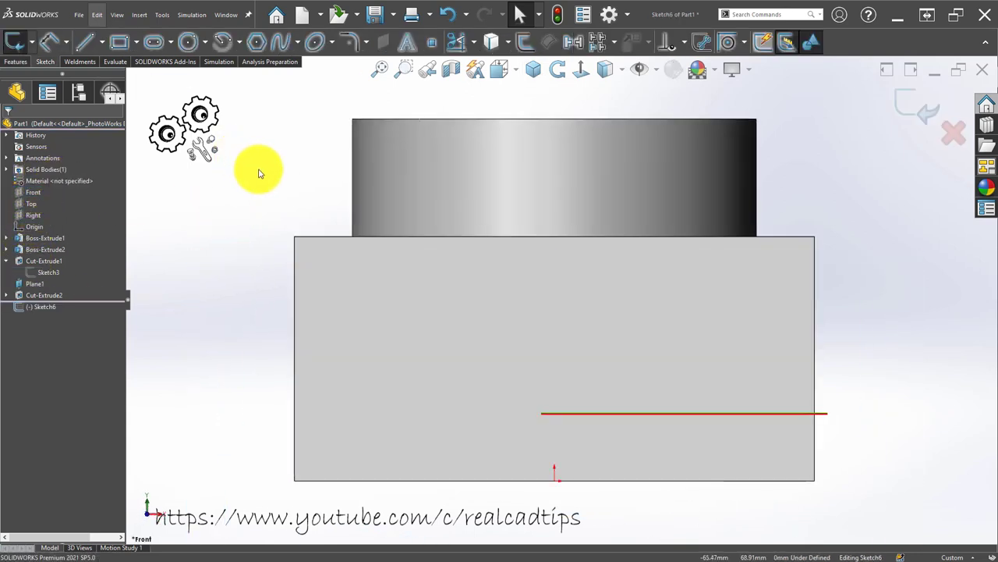
click(102, 41)
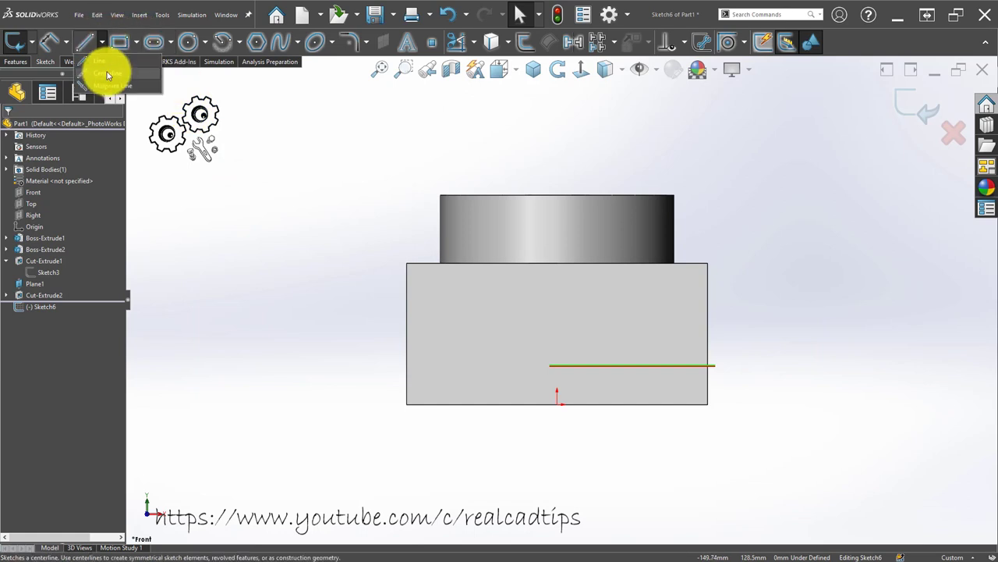
click(108, 73)
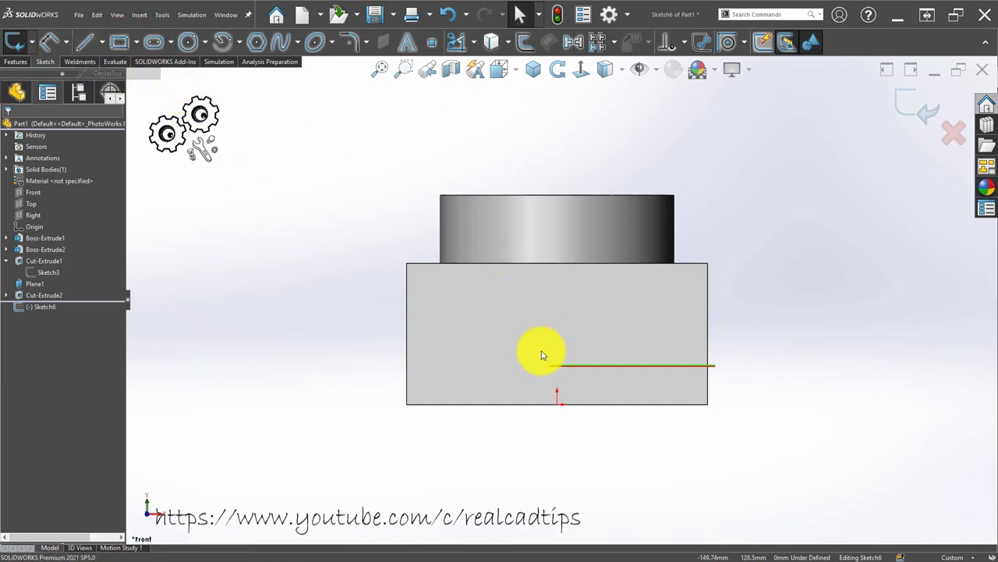
click(557, 404)
click(557, 125)
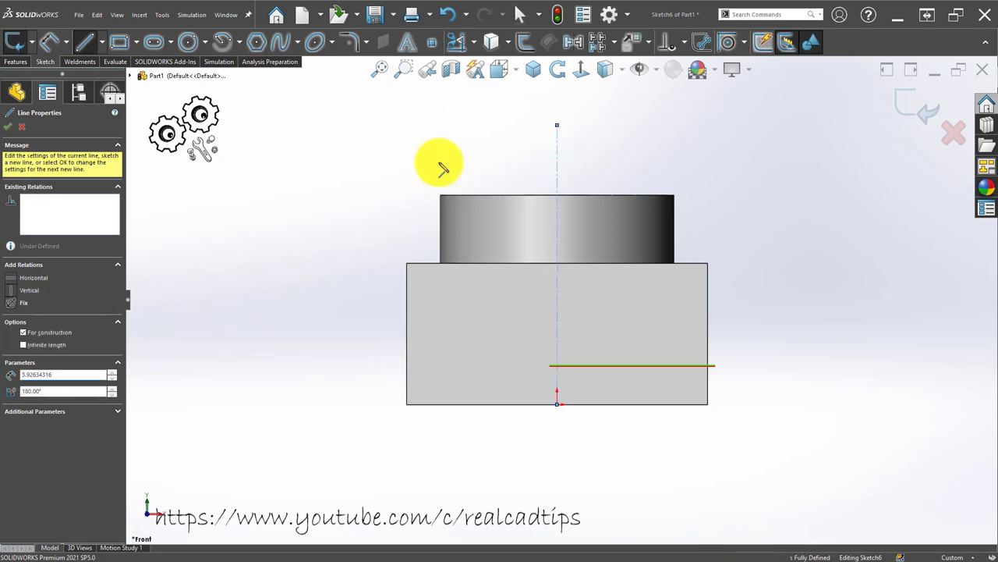
key(Escape)
key(Escape)
scroll(538, 301, down, 3)
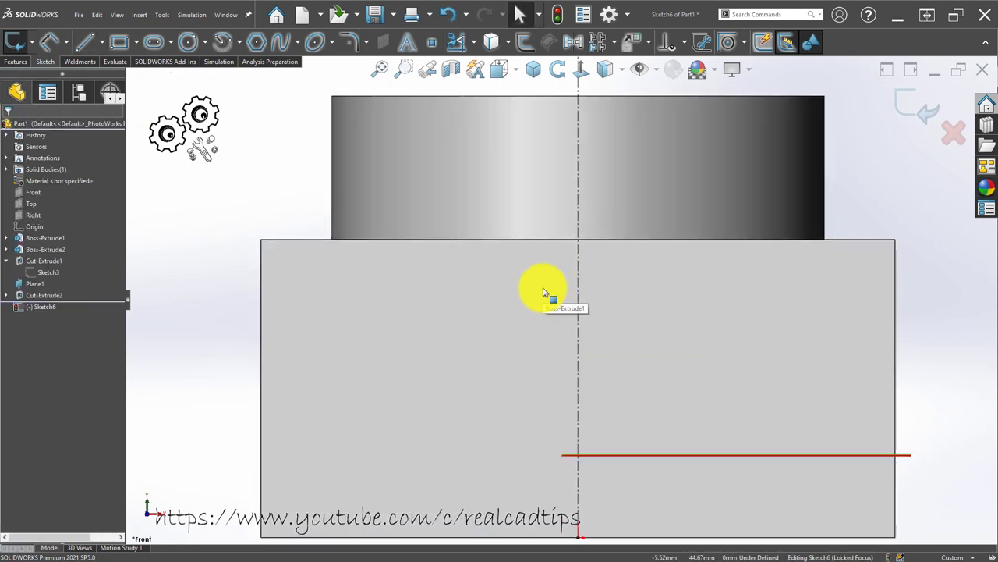
- Draw the profile's left side down from the boss top and its inward step
click(85, 41)
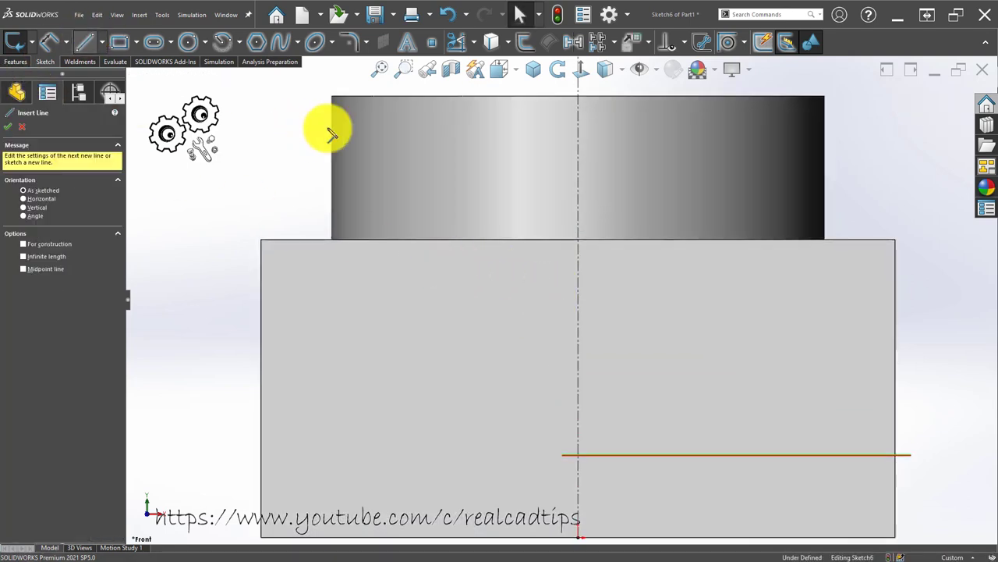
click(364, 96)
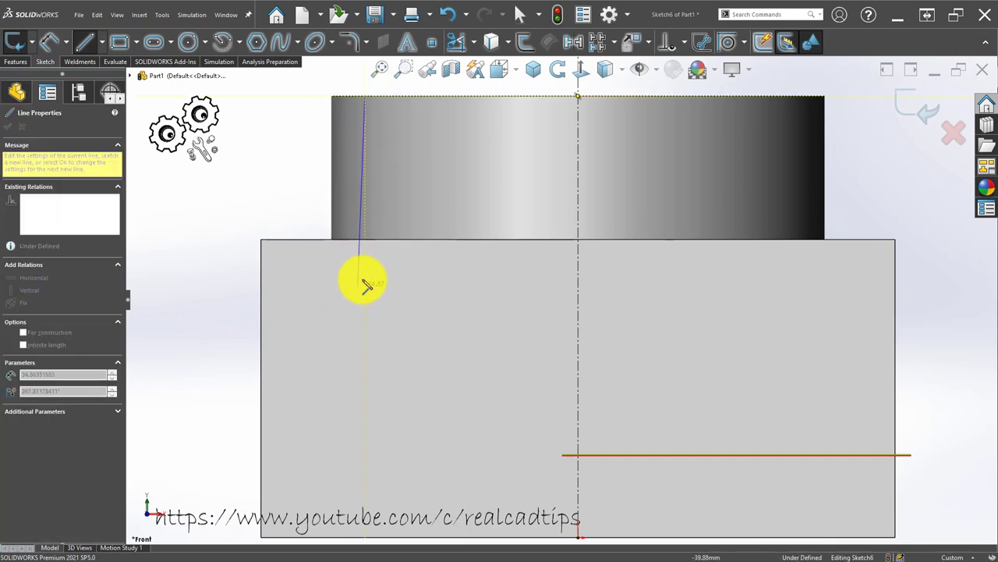
click(365, 278)
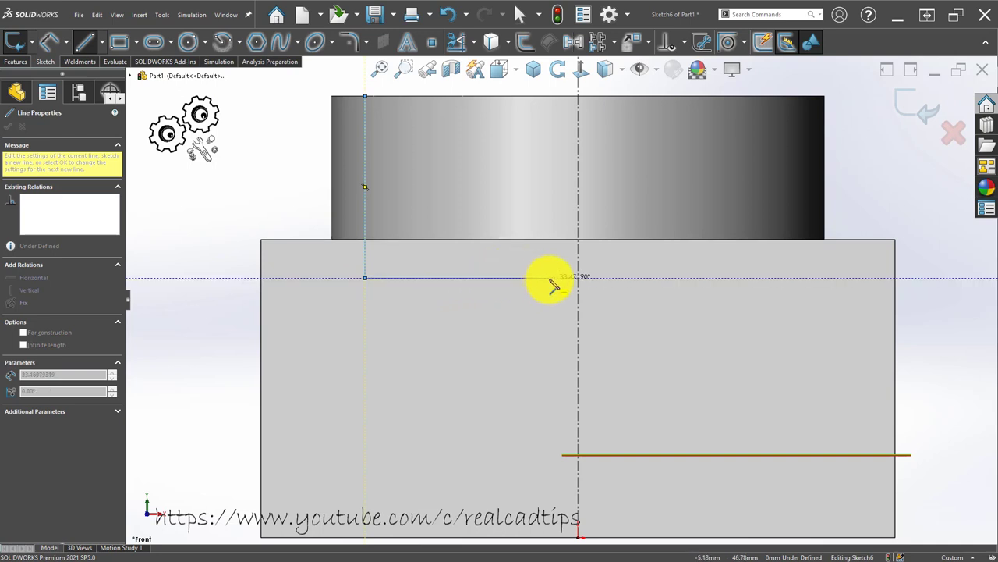
click(398, 277)
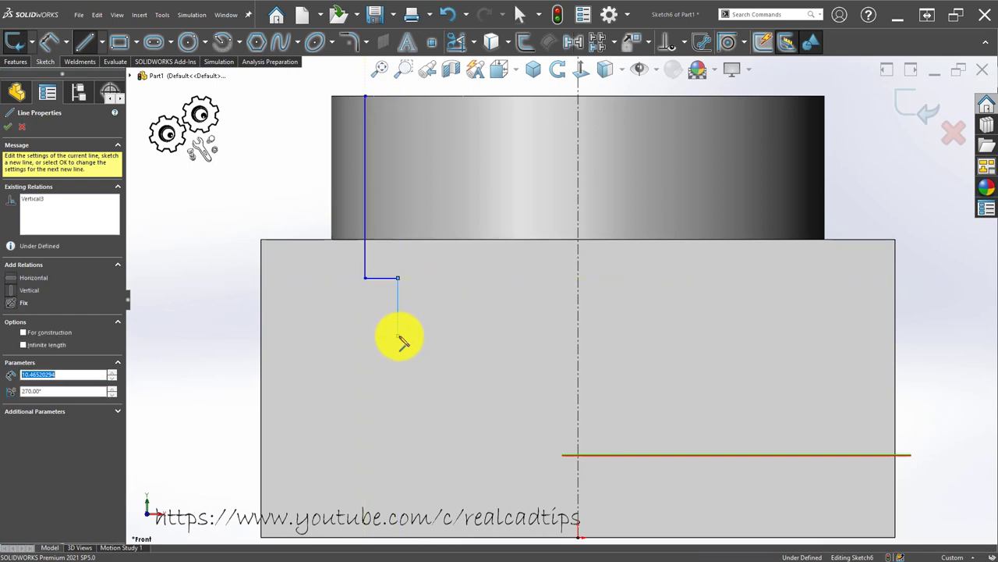
click(398, 335)
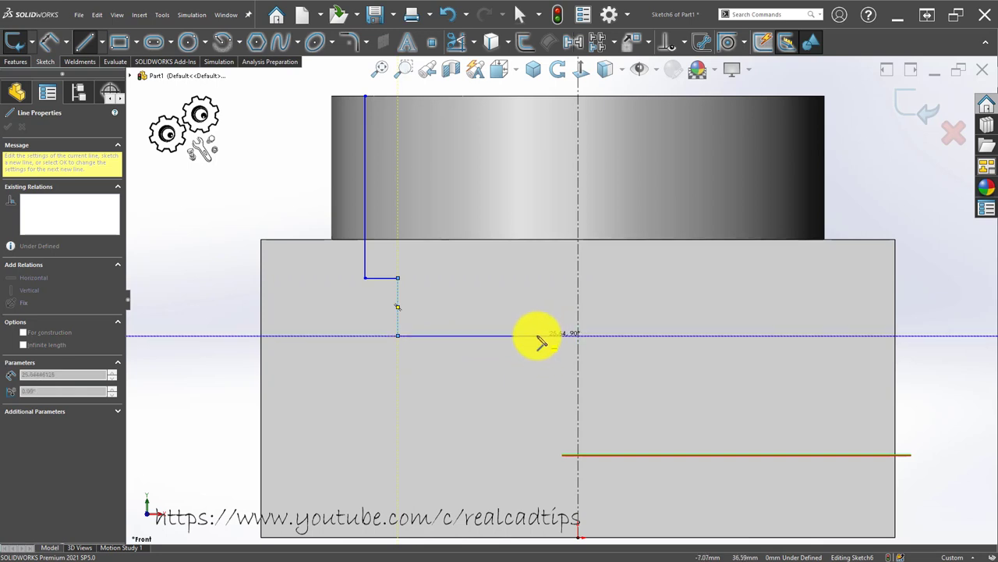
mouse_move(606, 69)
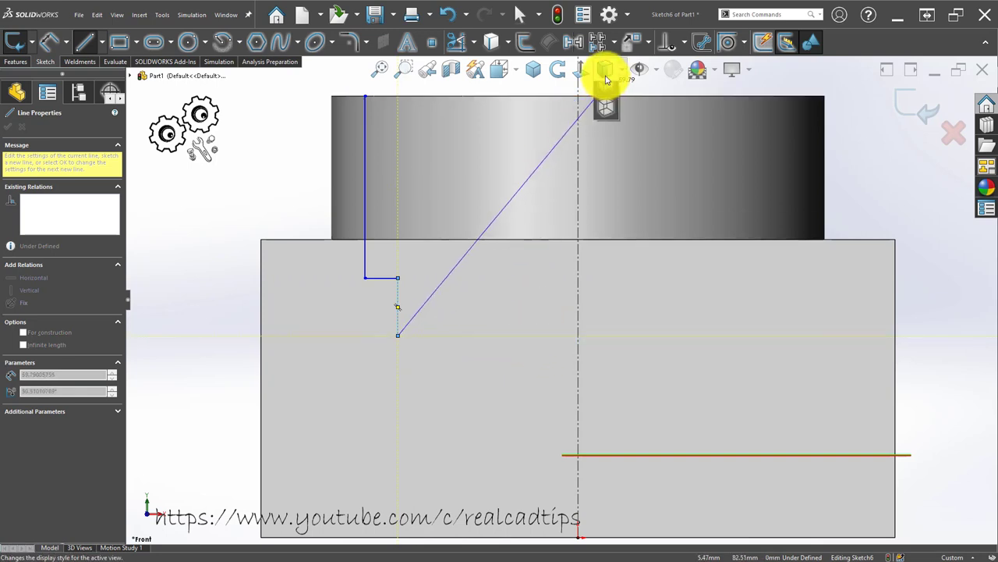
- Show hidden lines, delete a stray diagonal line, and close the stepped profile
click(607, 172)
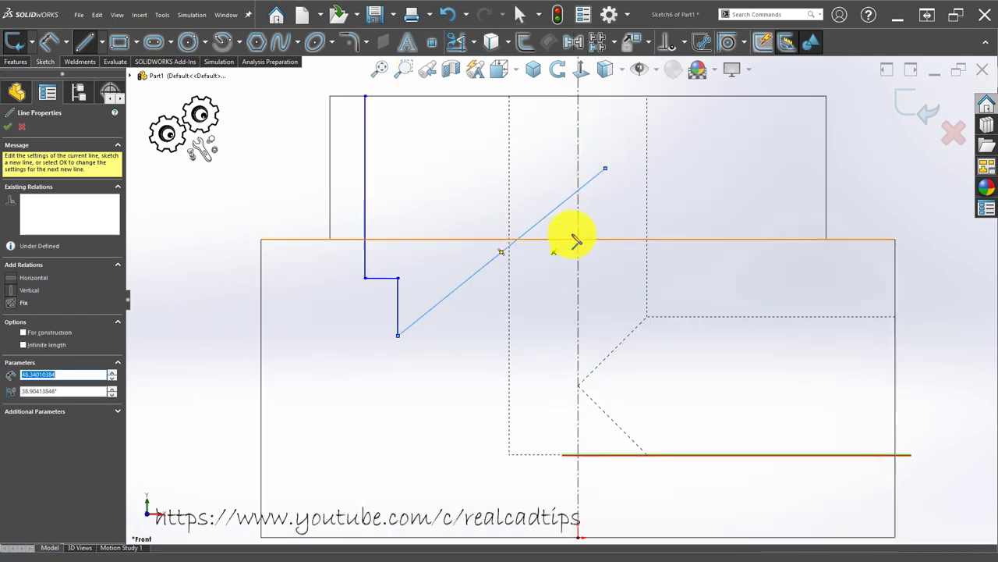
key(Escape)
drag(607, 171, 512, 291)
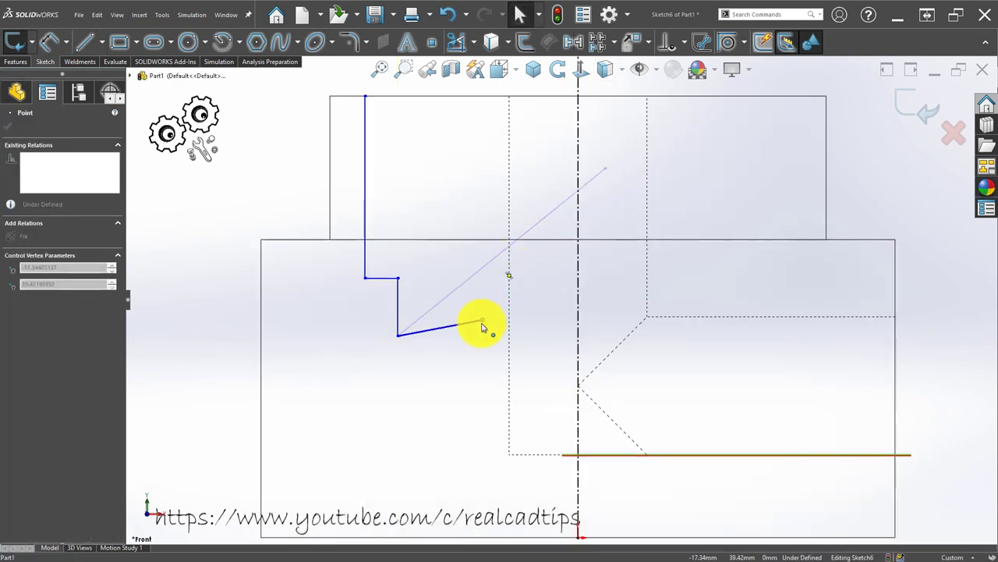
key(Delete)
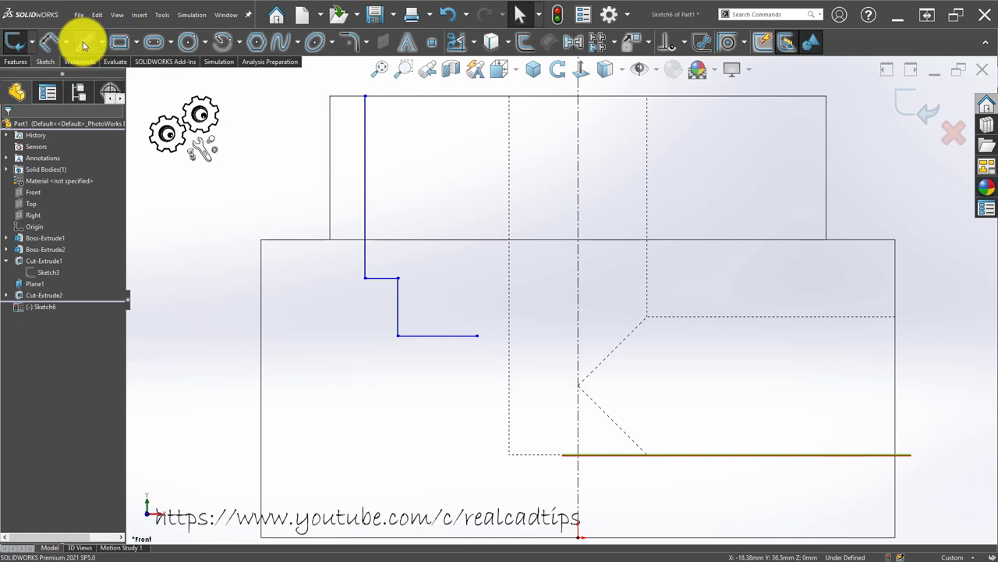
click(84, 42)
click(477, 335)
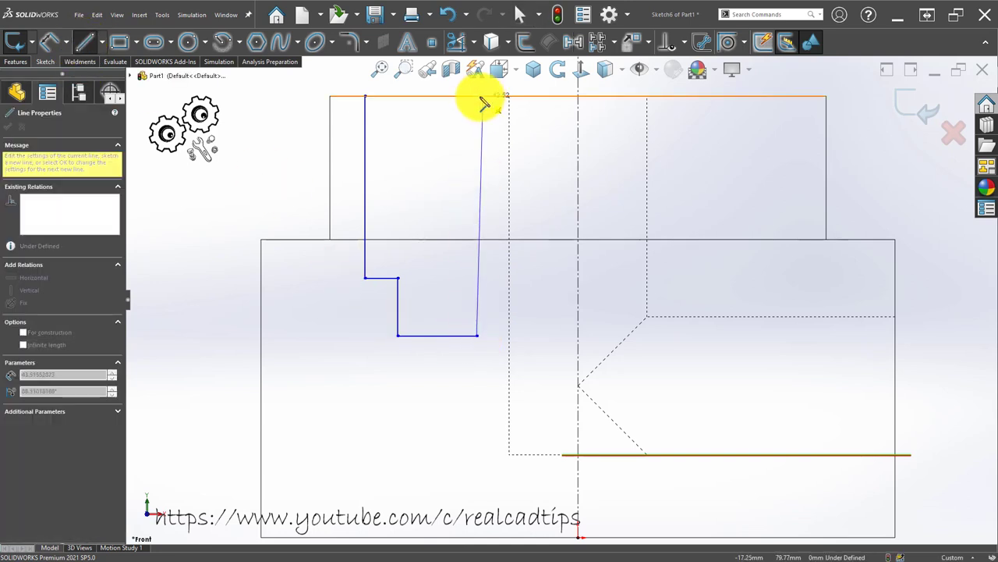
click(477, 95)
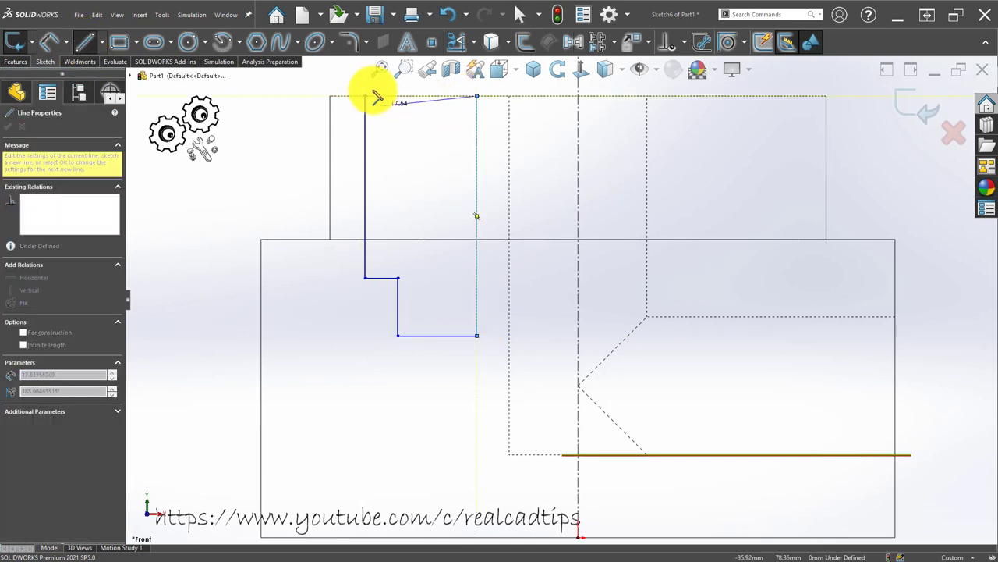
click(365, 95)
key(f)
key(Escape)
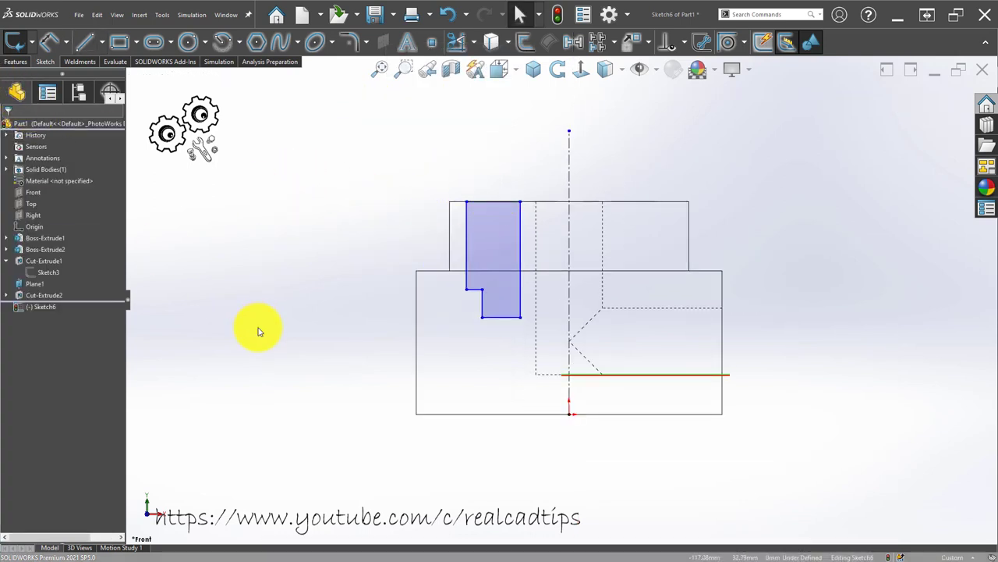
- Dimension the profile's outer side as an 80 mm diameter and the step as 70 mm
key(d)
click(469, 216)
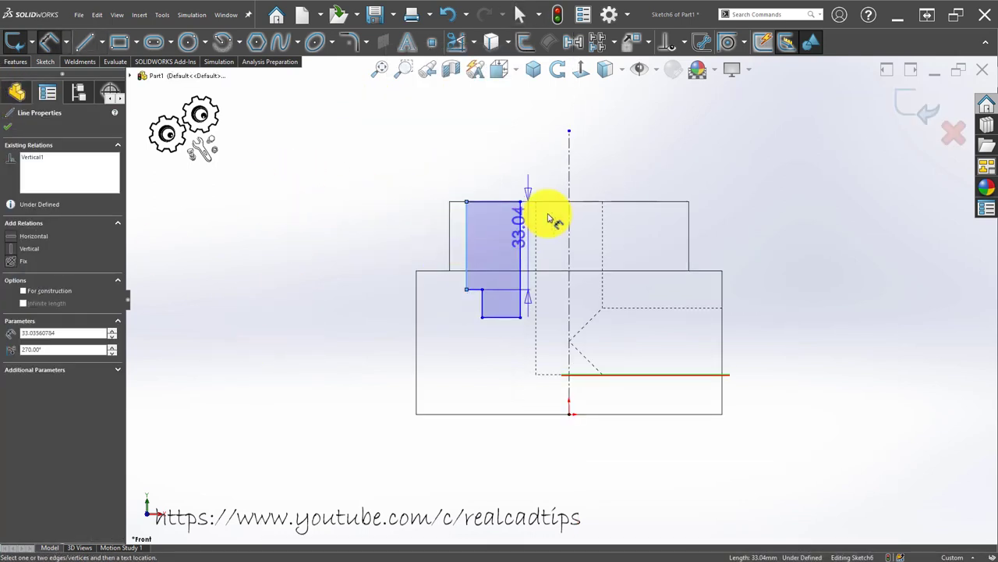
click(570, 178)
click(597, 165)
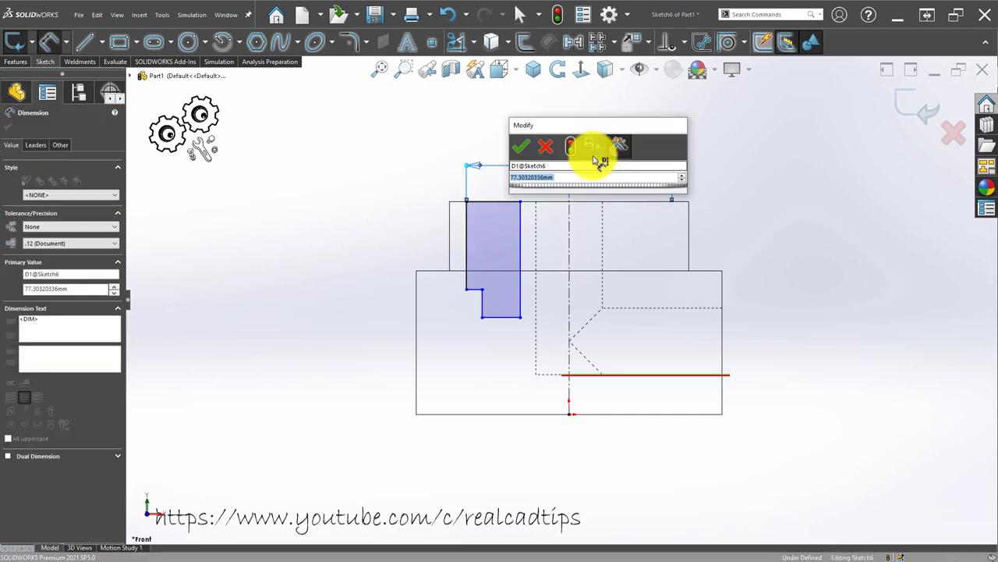
text(80)
key(Return)
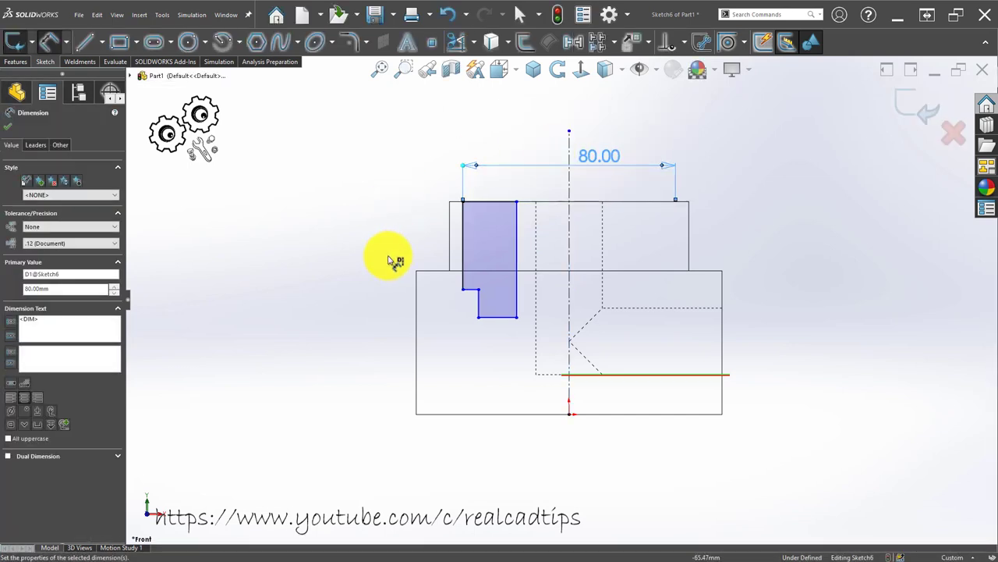
key(Escape)
click(480, 308)
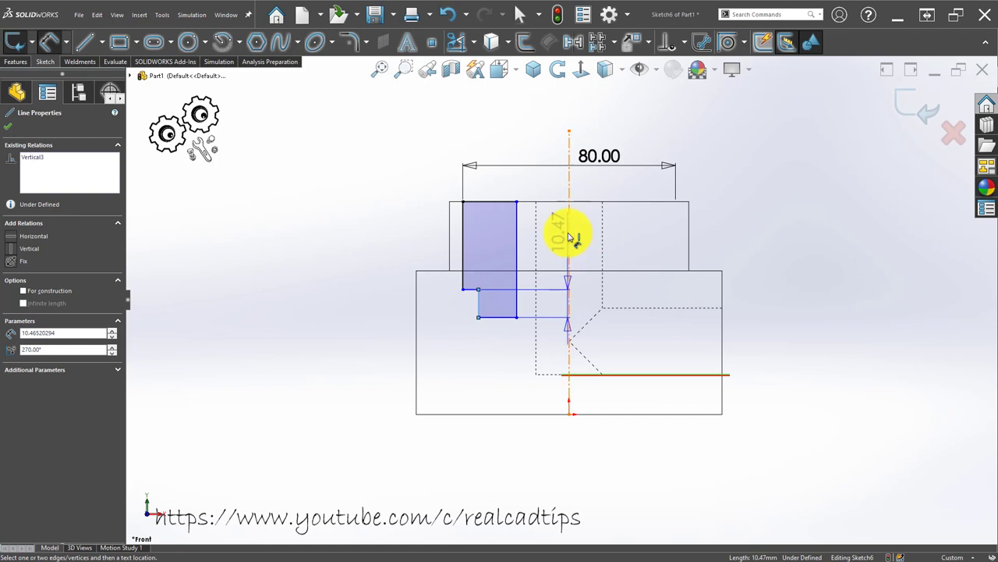
click(569, 238)
click(622, 343)
text(7)
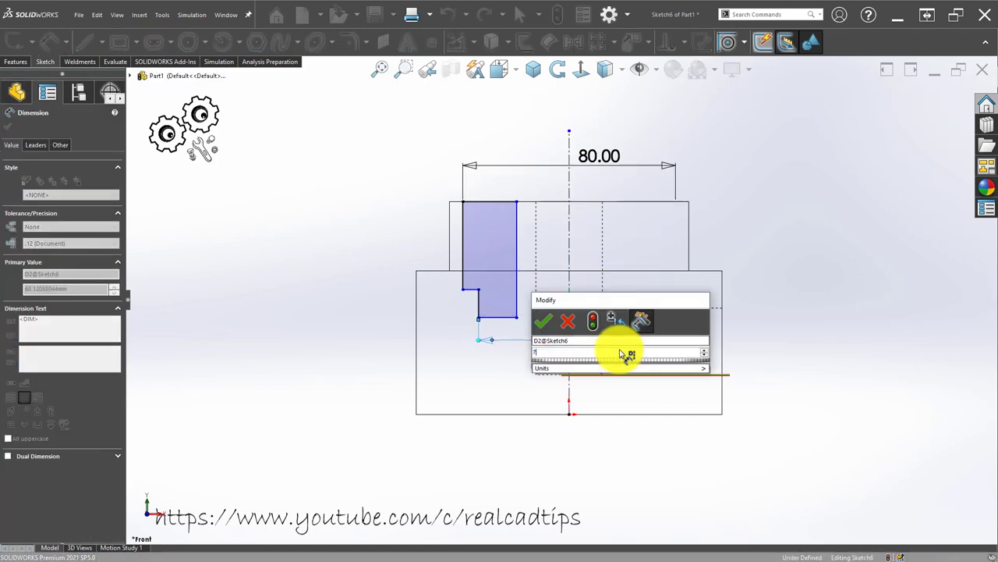
text(0)
key(Return)
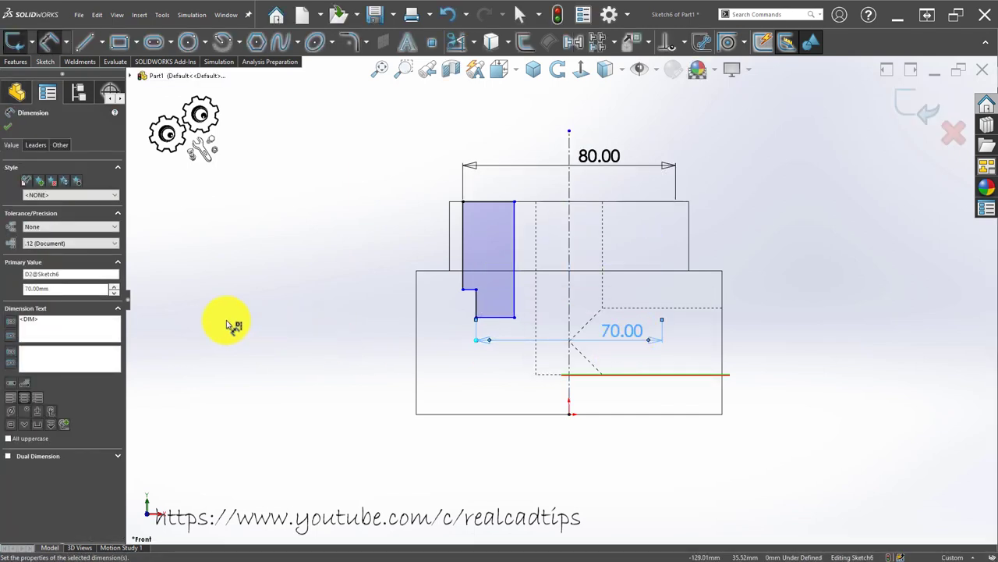
click(232, 325)
- Set the profile bottom's height above the block bottom to 29 mm
click(496, 318)
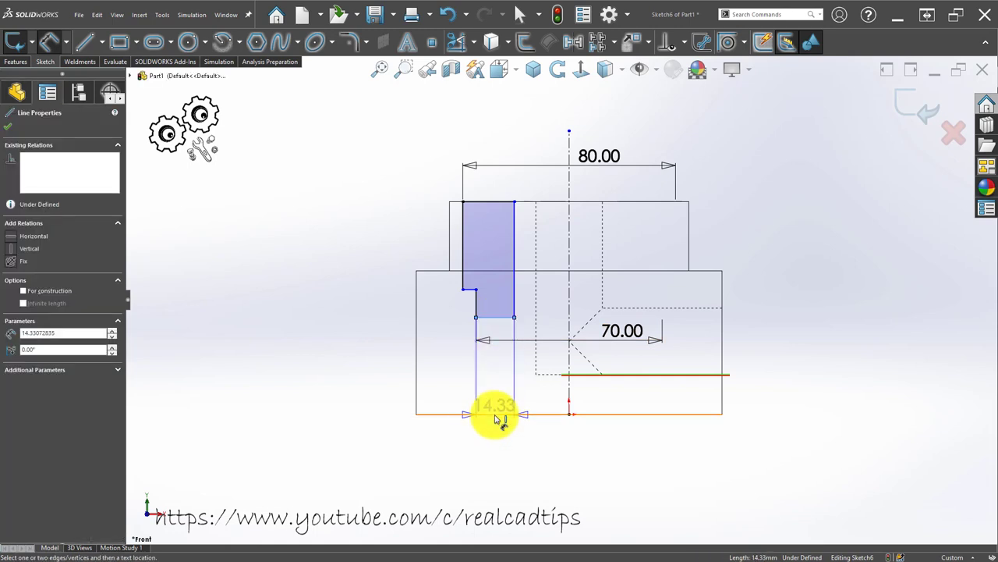
click(496, 416)
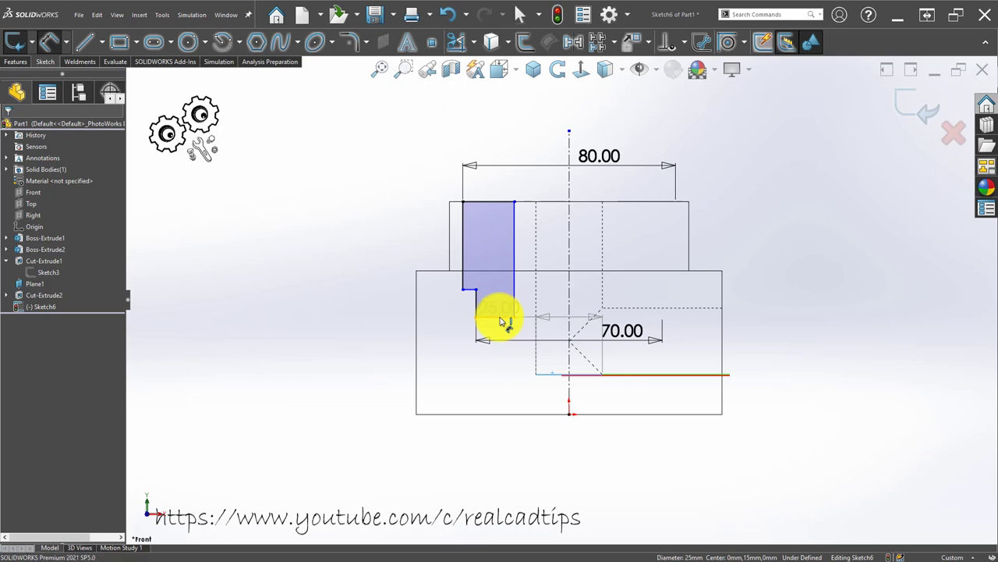
click(500, 318)
click(367, 343)
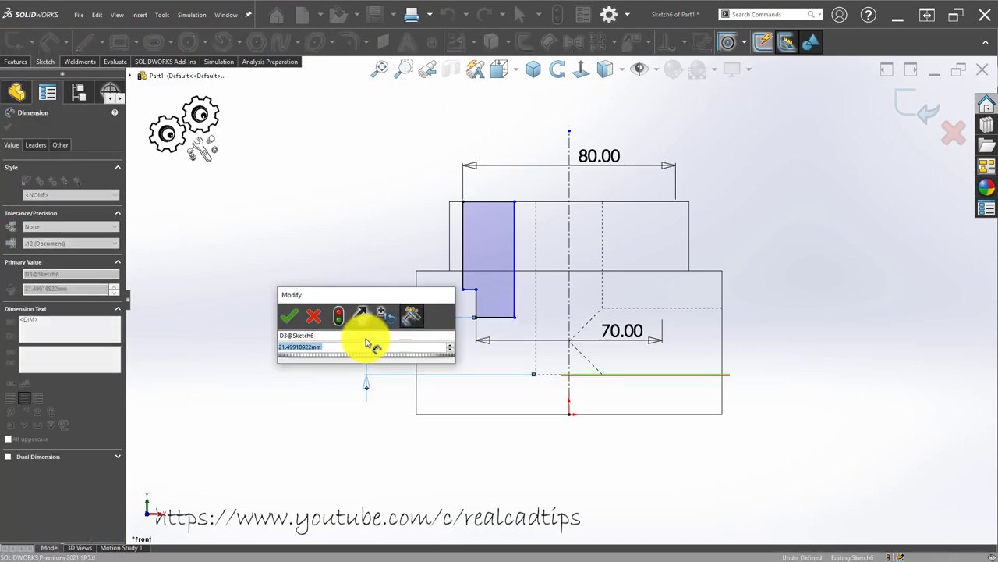
text(29)
key(Return)
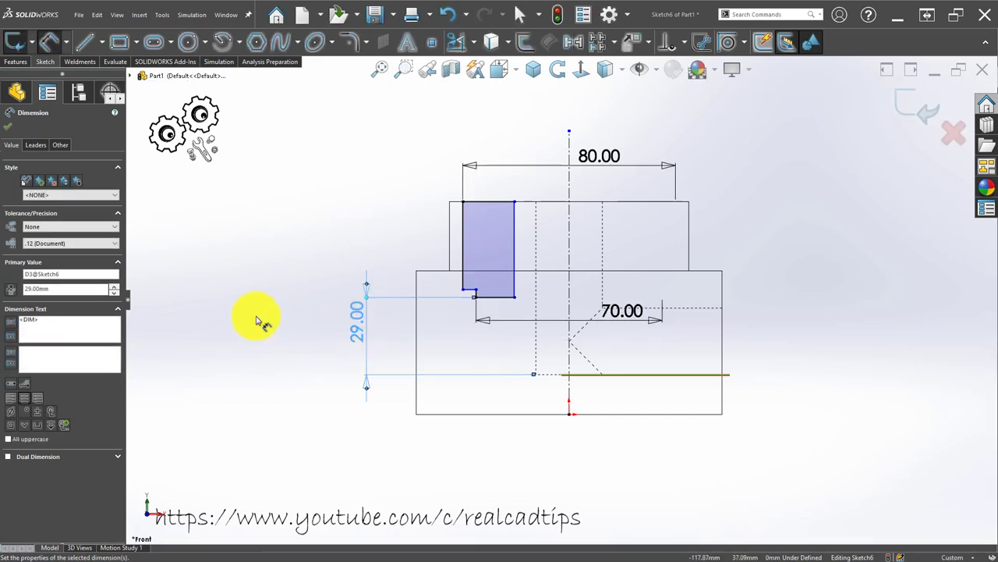
click(258, 320)
- Dimension the step height to the bottom line as 36 mm
scroll(440, 312, down, 2)
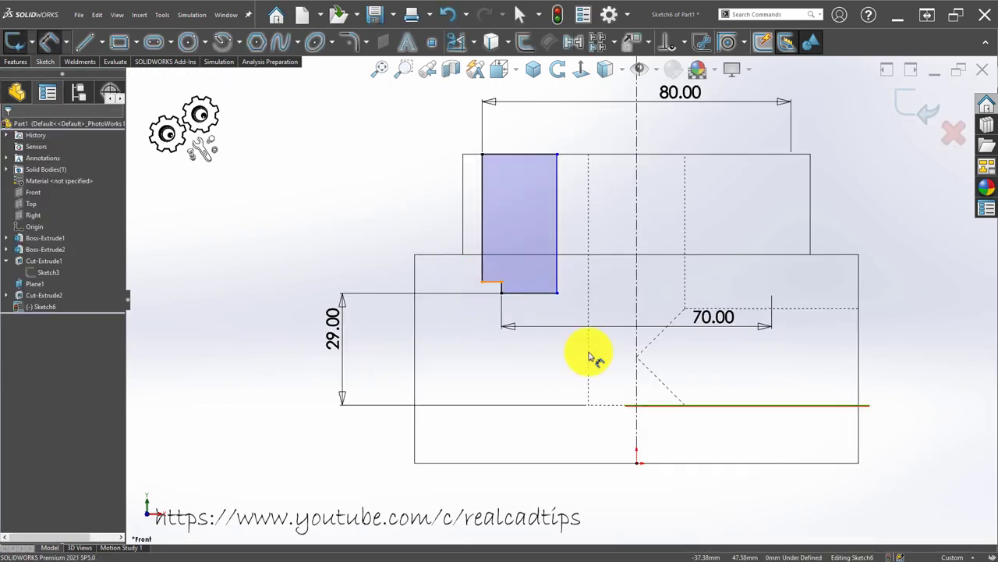
click(492, 280)
click(613, 406)
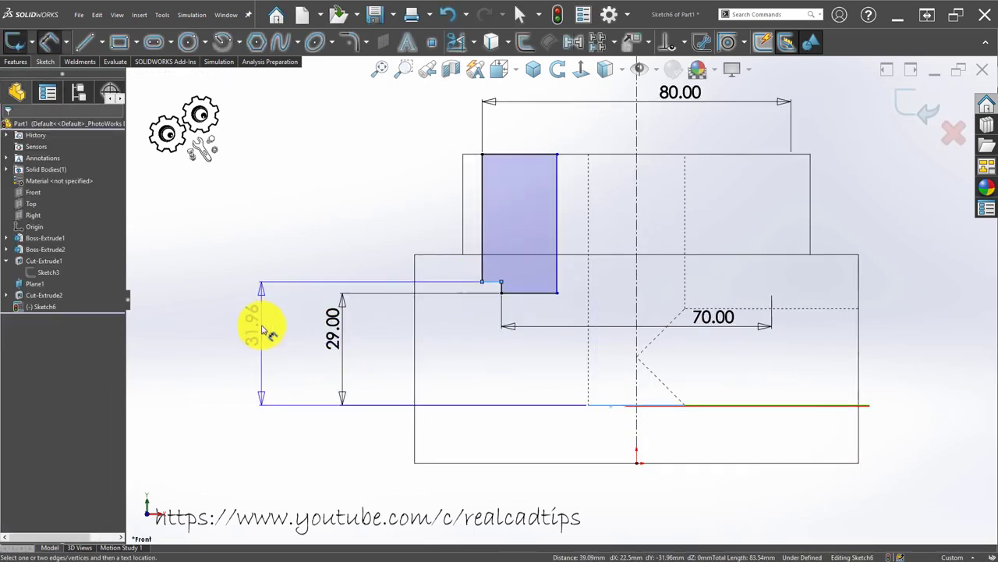
click(262, 343)
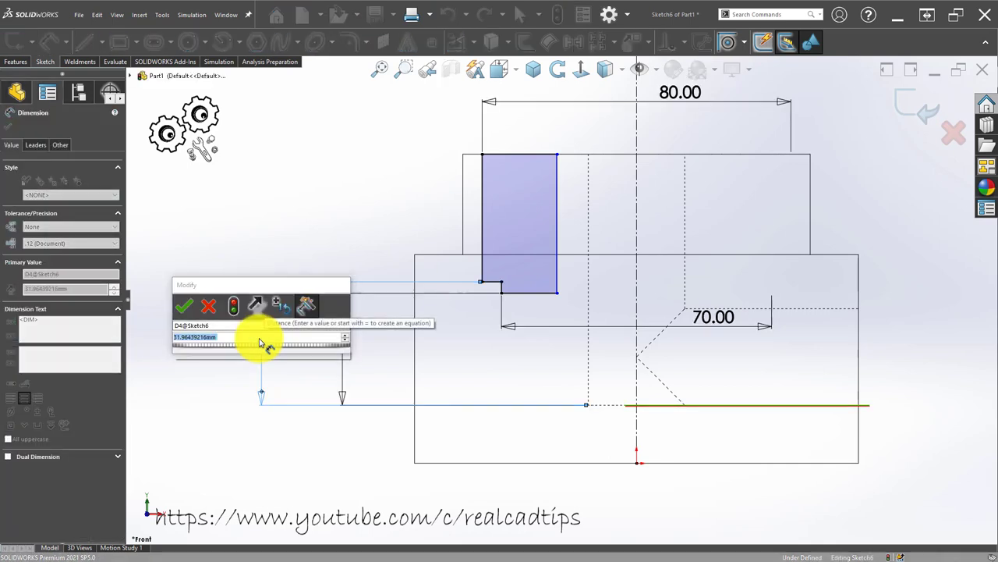
text(365)
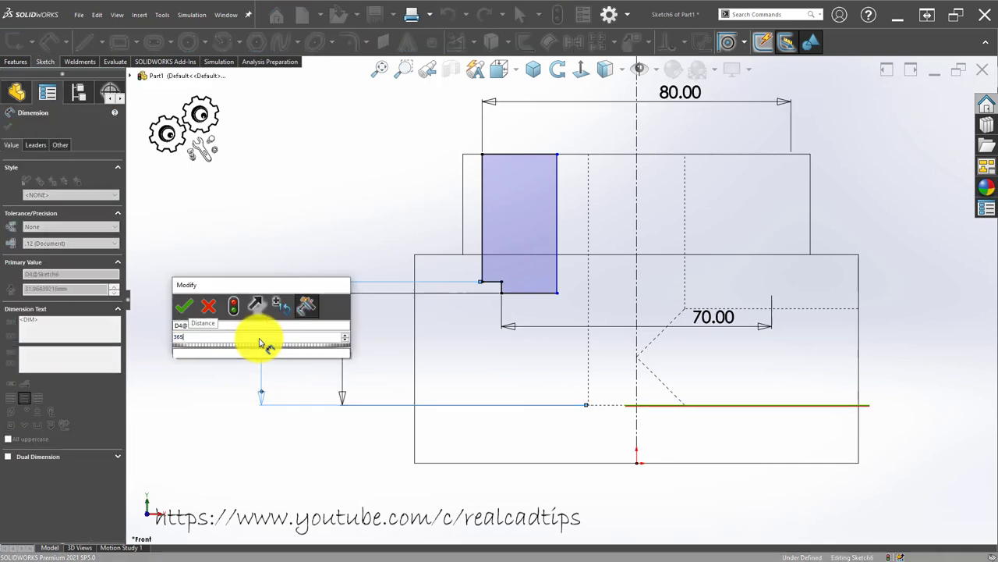
key(Return)
click(394, 229)
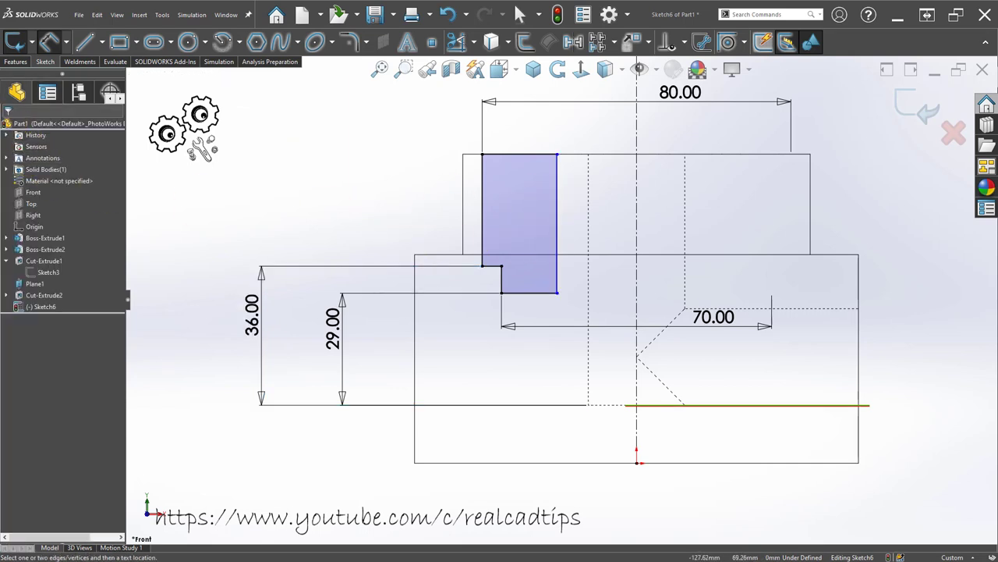
- Dimension the inner edge across the centreline as a 33 mm diameter
click(559, 193)
click(639, 189)
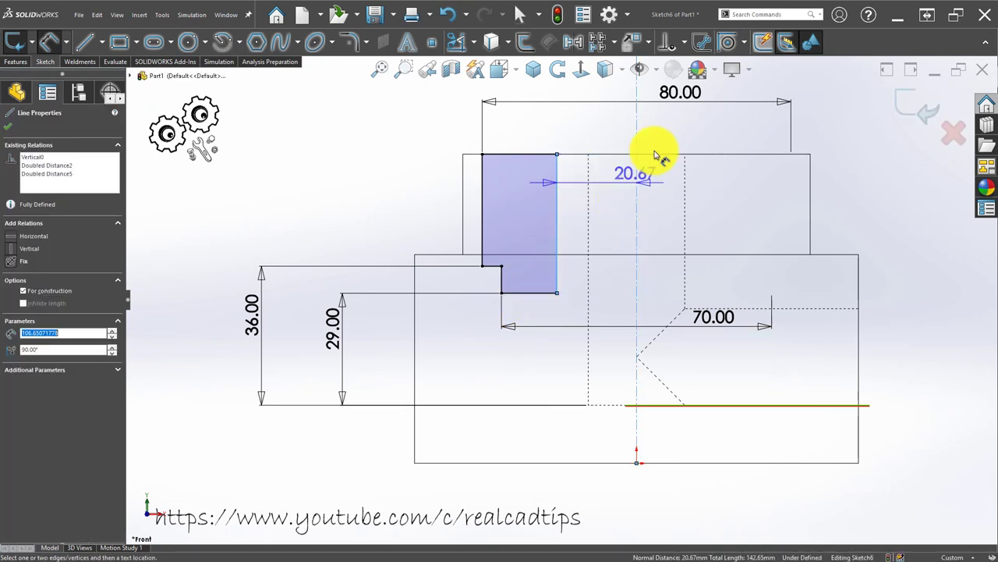
click(659, 140)
text(35)
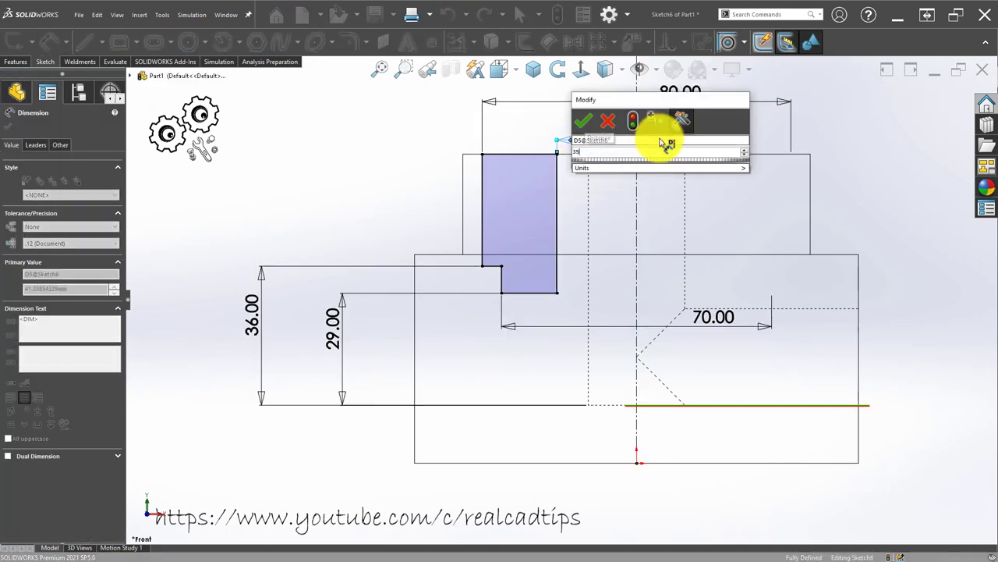
key(Return)
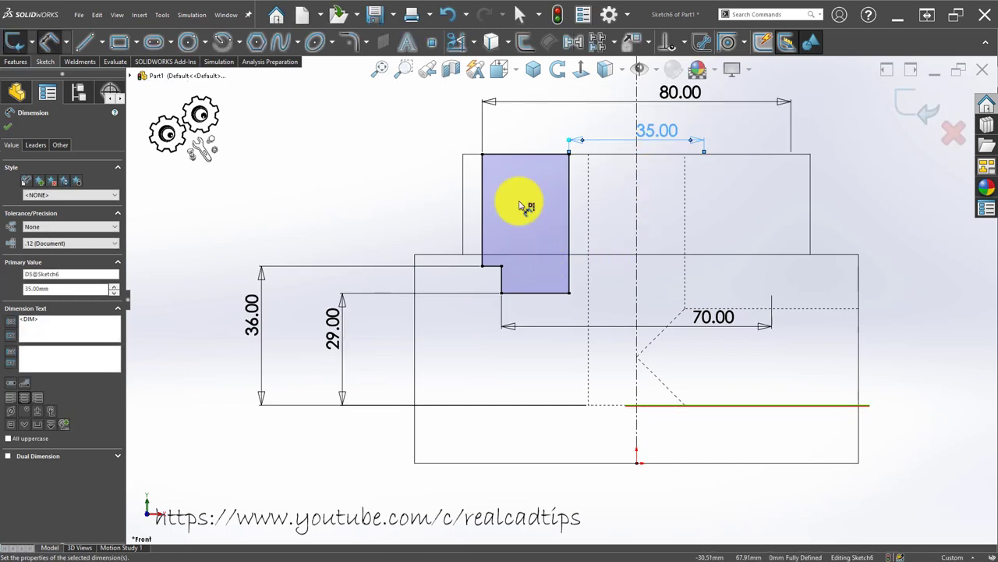
click(355, 213)
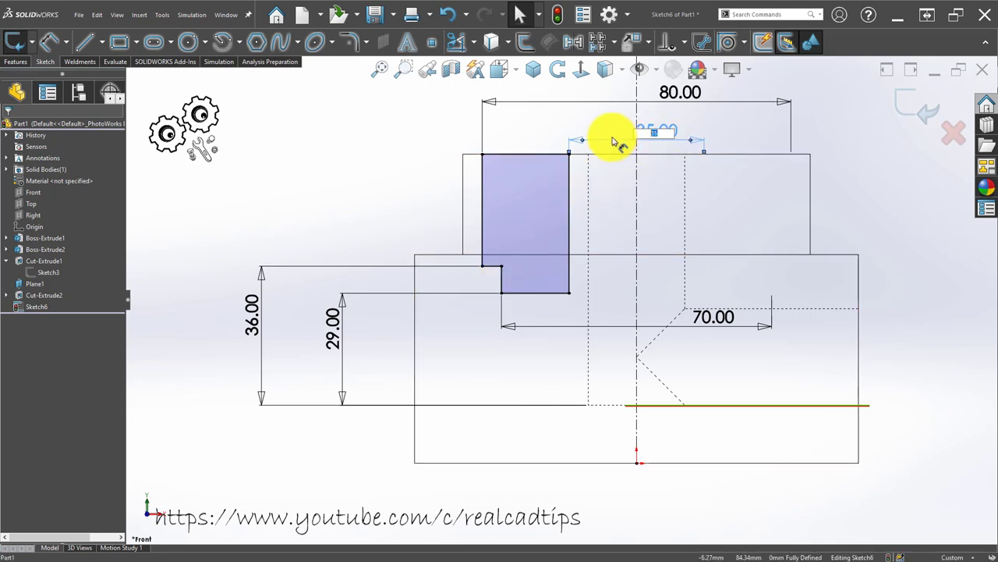
text(33)
key(Return)
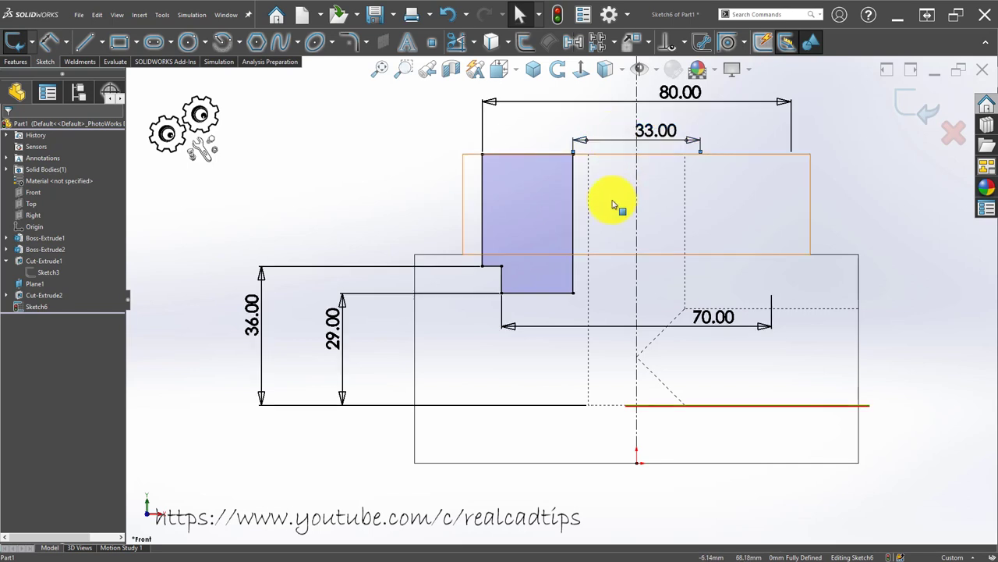
click(653, 133)
drag(628, 141, 630, 156)
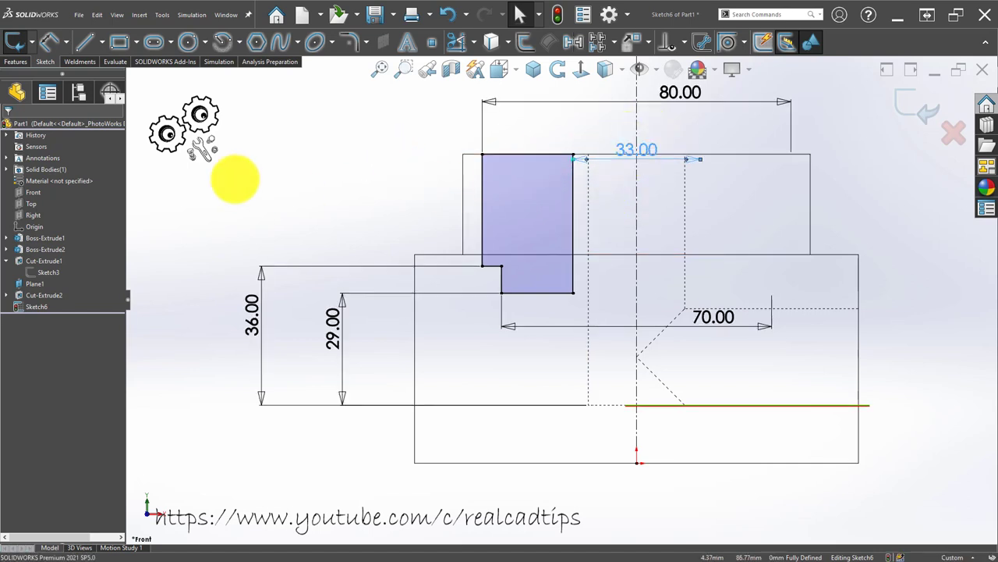
click(22, 64)
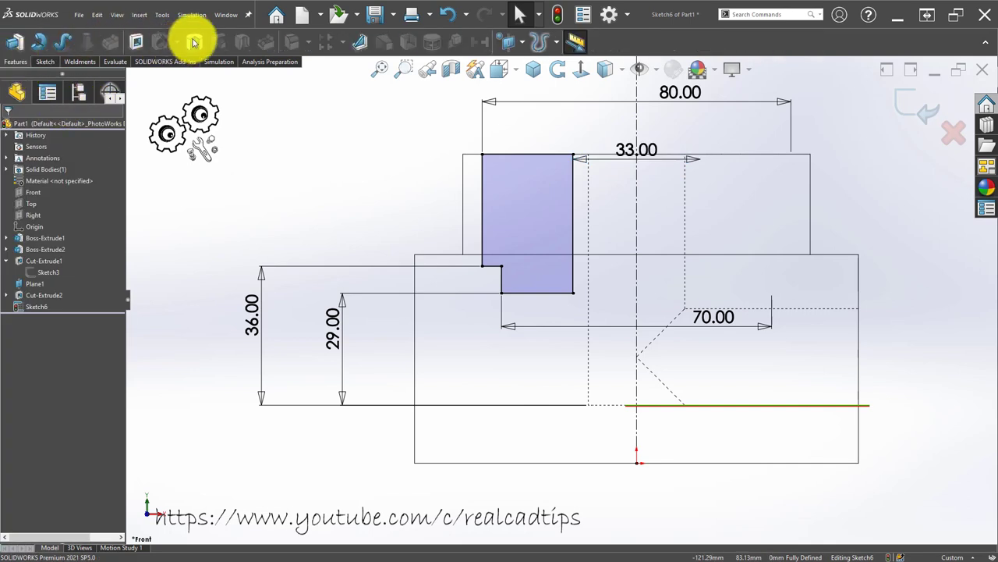
- Revolve-cut the stepped profile 360° about the centreline, then view it shaded in isometric
click(194, 42)
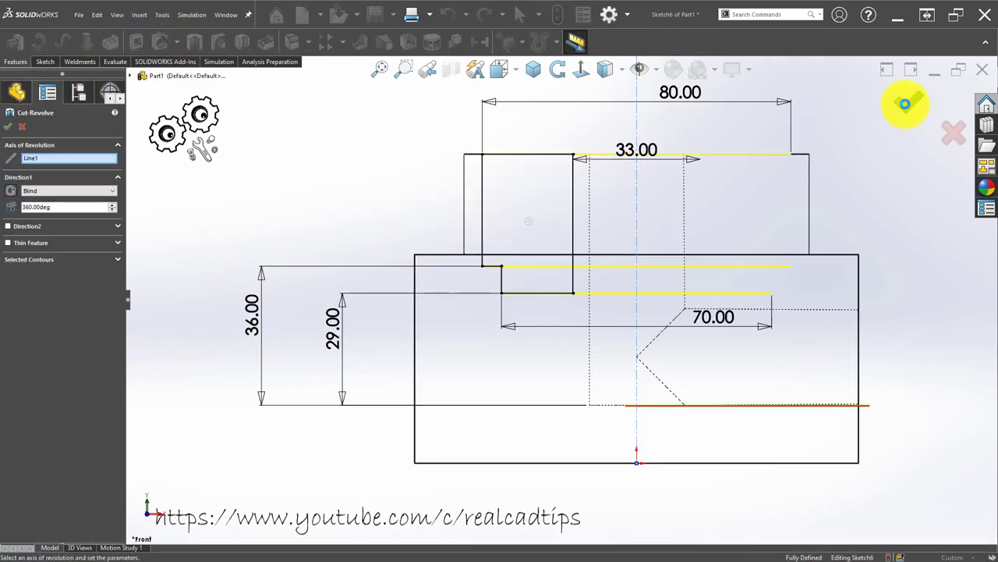
click(905, 104)
click(605, 88)
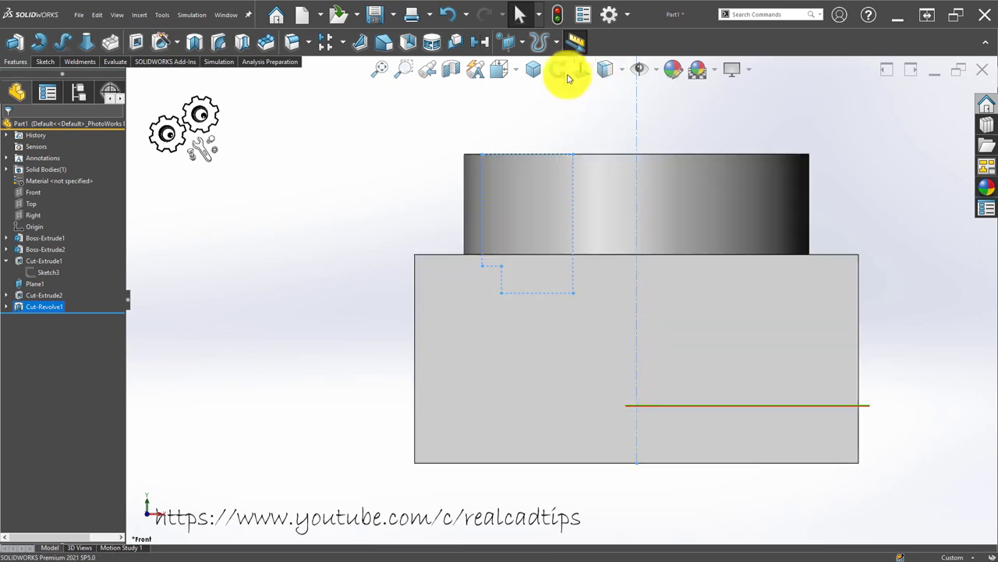
click(533, 70)
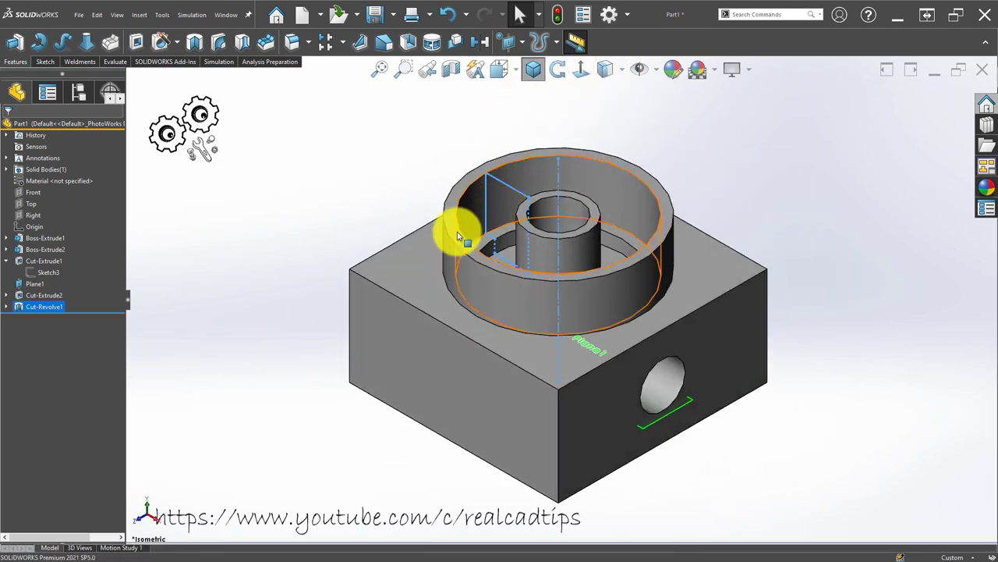
click(274, 212)
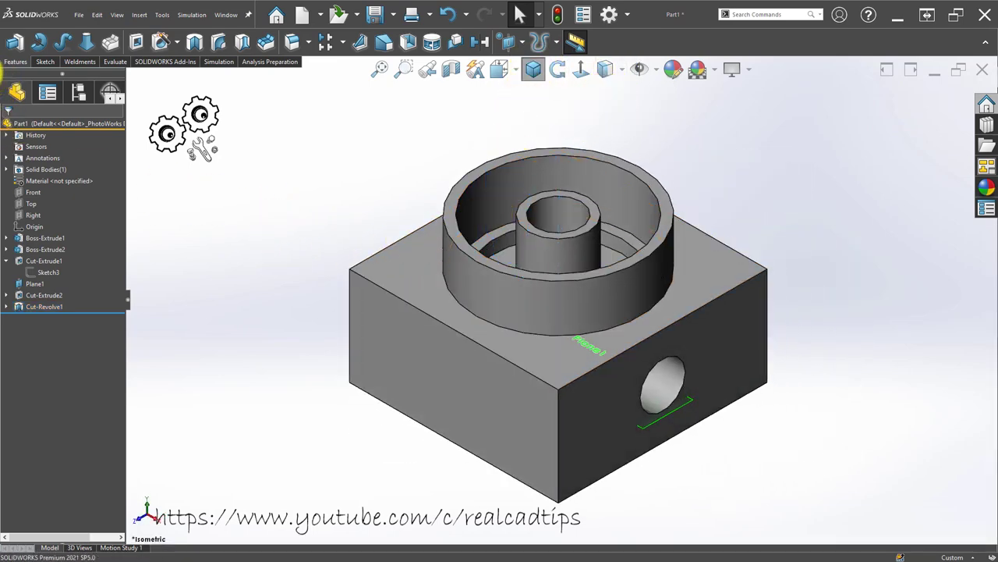
- Reopen the revolved cut's sketch for editing and change the display style
click(555, 248)
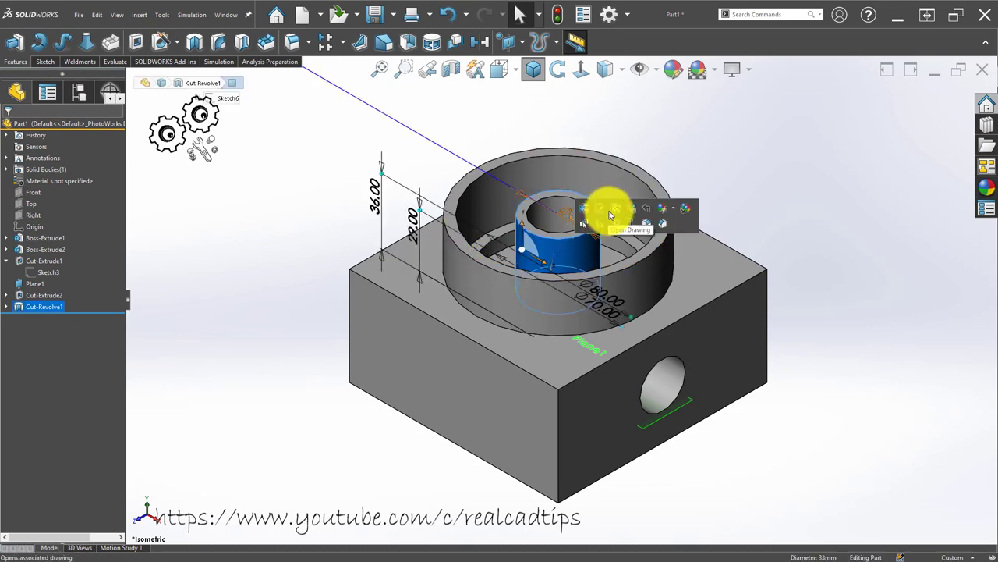
click(604, 210)
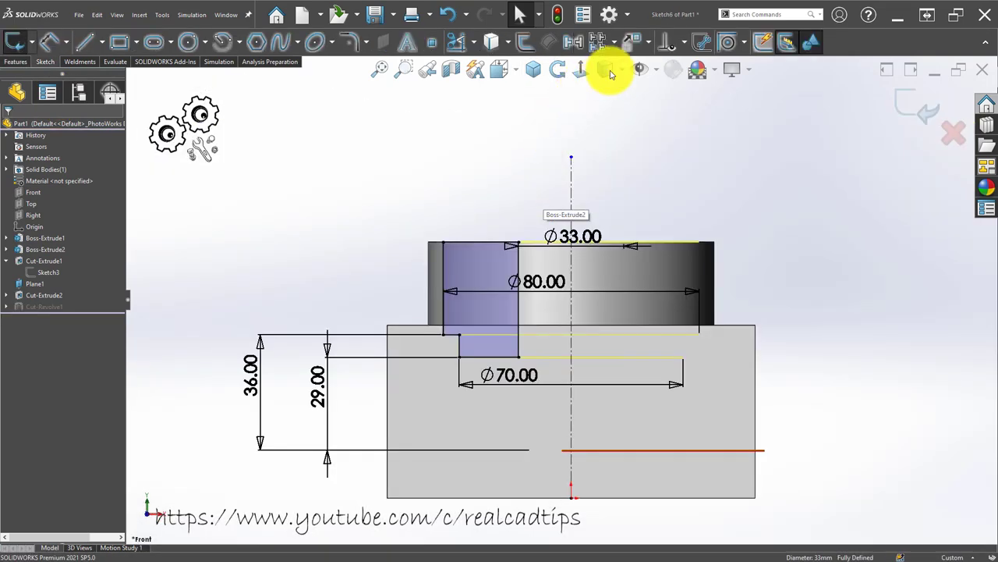
click(606, 68)
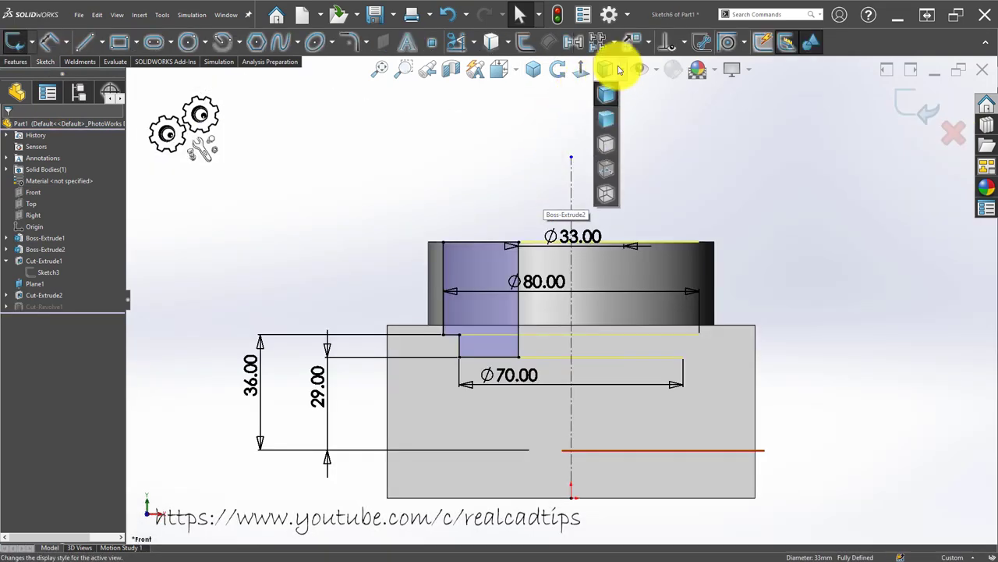
click(616, 170)
scroll(528, 245, down, 2)
scroll(528, 241, down, 3)
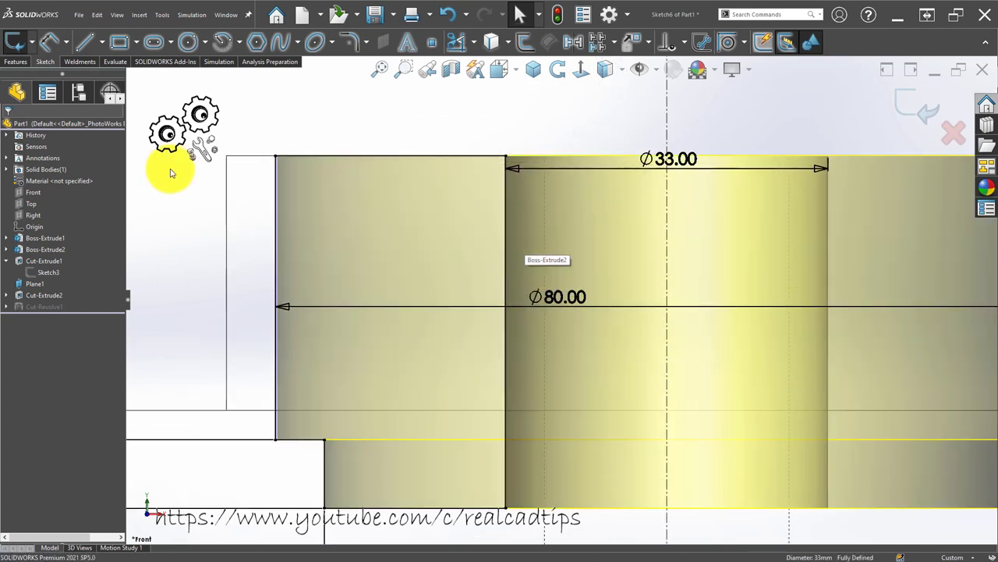
- Add an extra inner step to the profile and trim away the unwanted segment
click(89, 43)
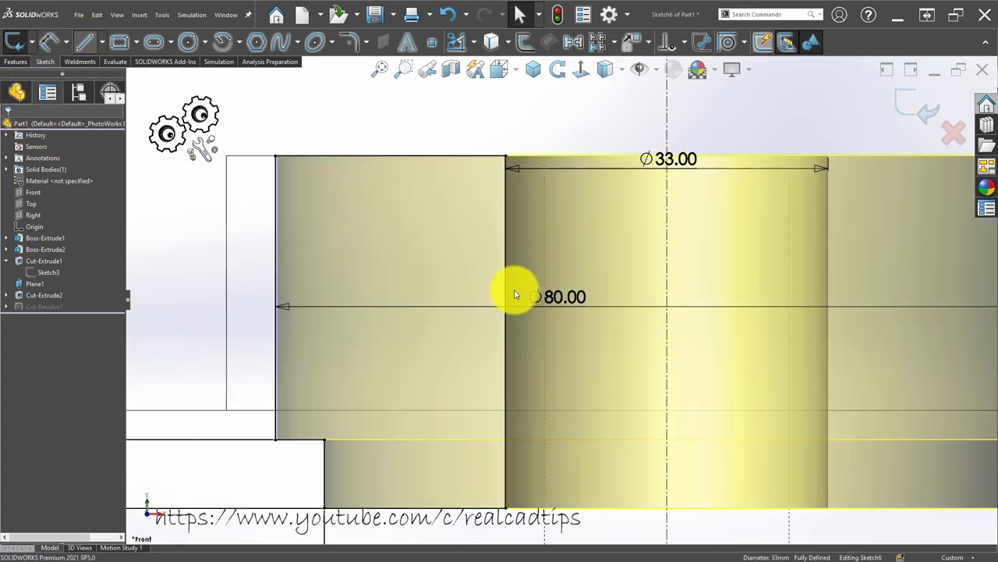
click(507, 238)
click(544, 237)
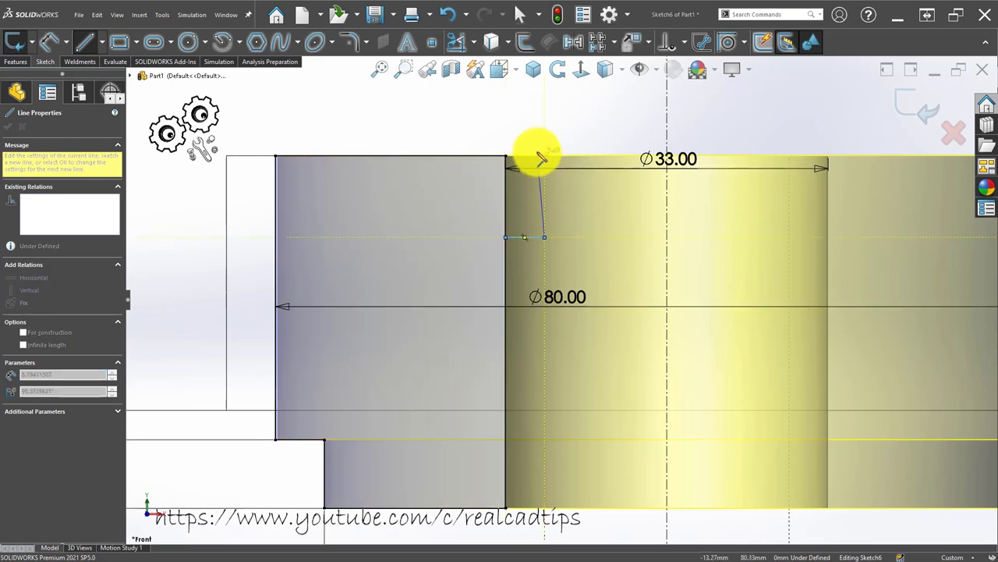
click(545, 156)
key(Escape)
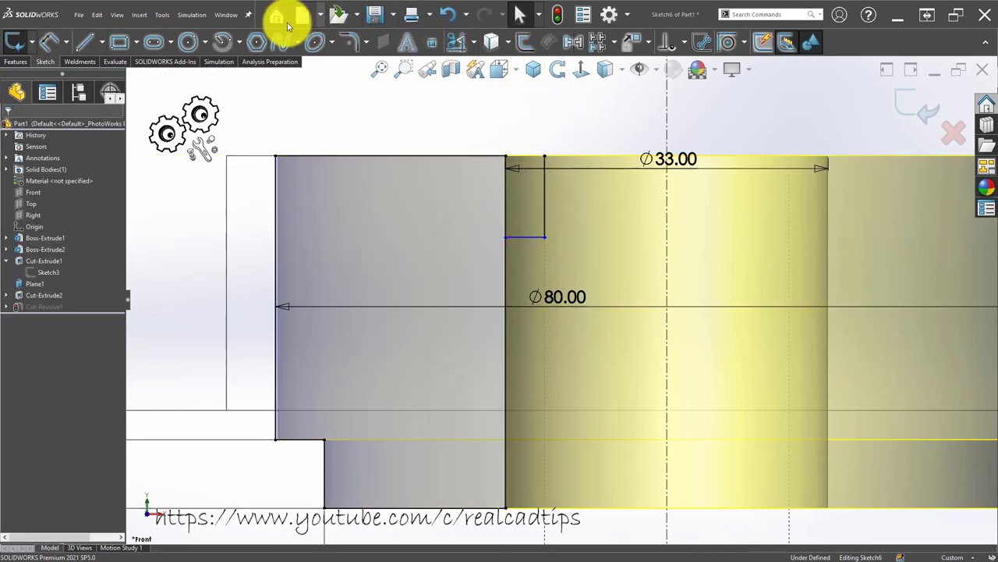
click(459, 42)
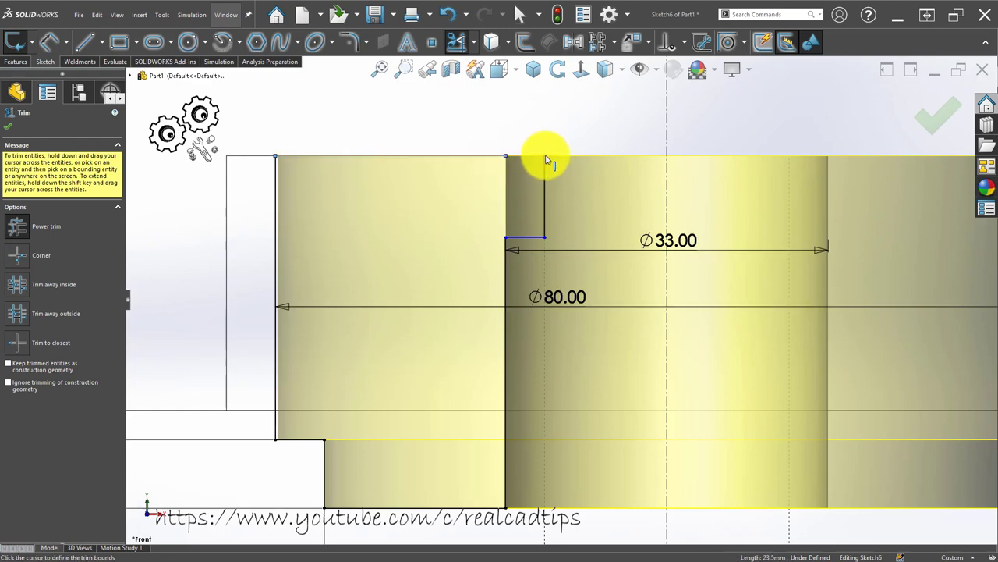
click(544, 158)
key(Escape)
key(f)
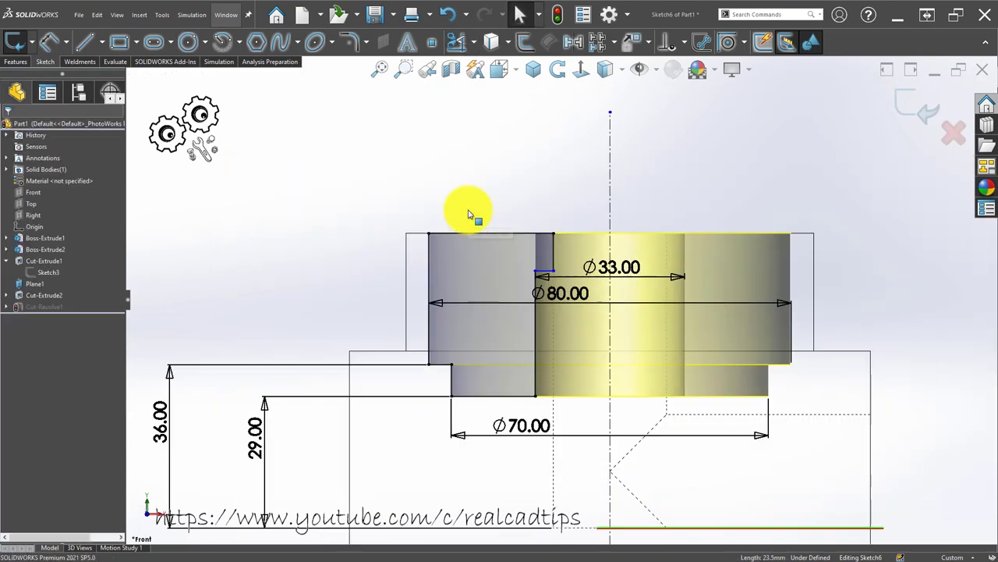
- Dimension the new inner step's height as 10 mm
right_drag(318, 274, 318, 257)
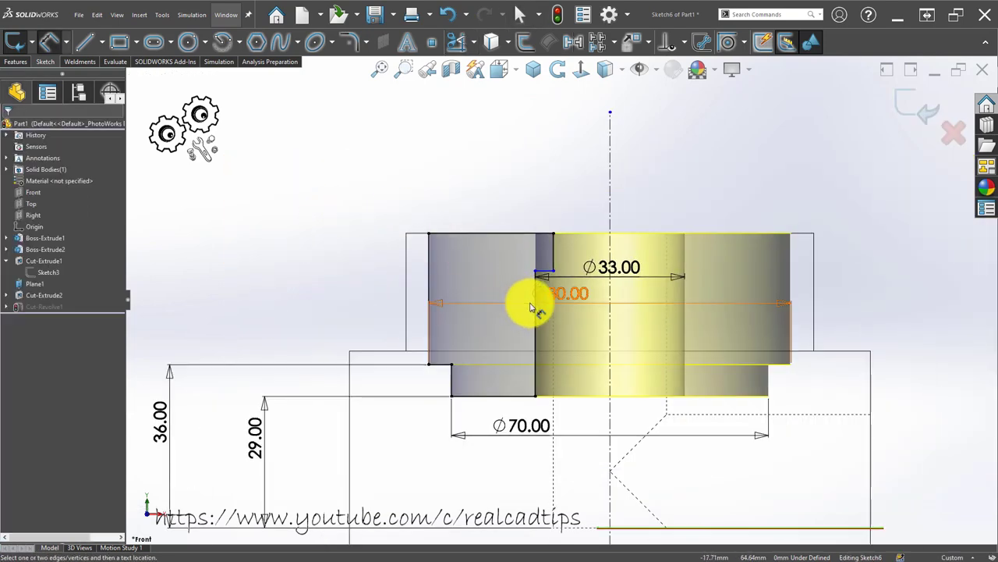
scroll(524, 306, down, 3)
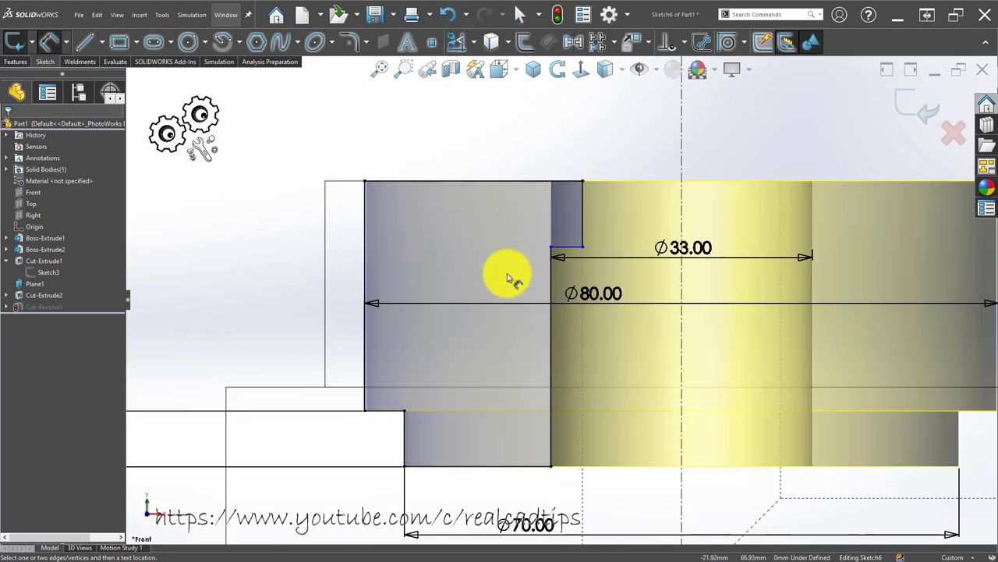
click(568, 248)
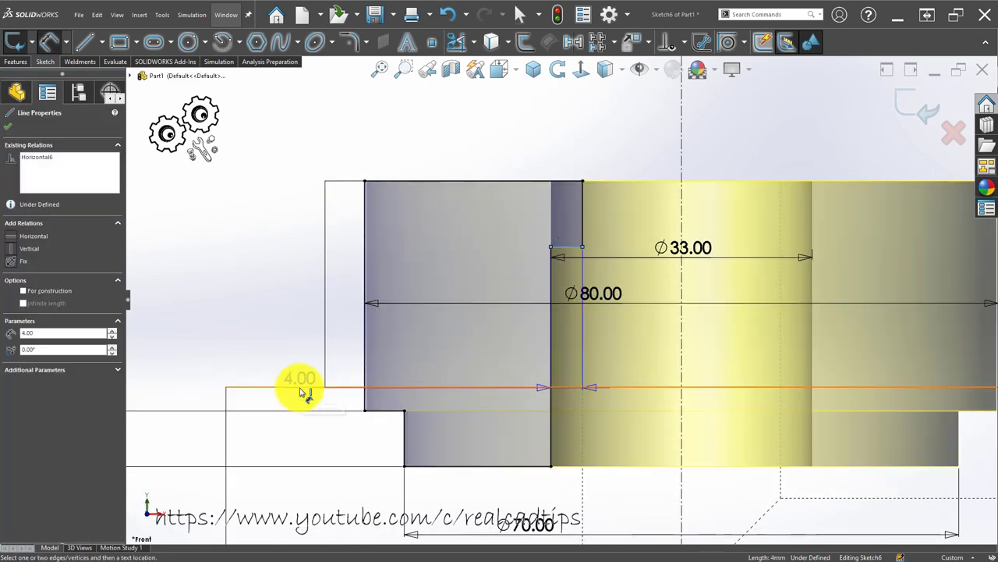
click(300, 388)
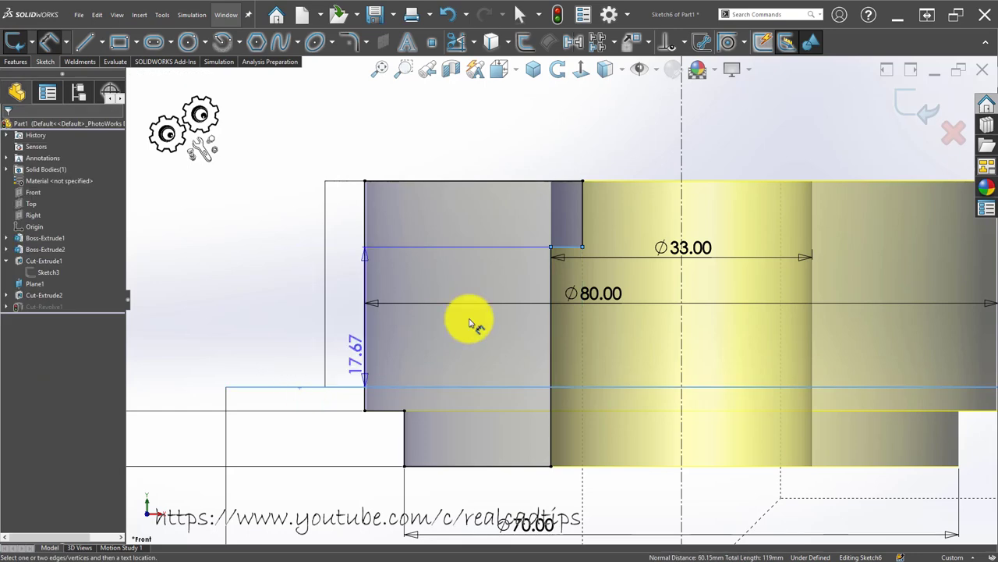
click(474, 292)
click(474, 292)
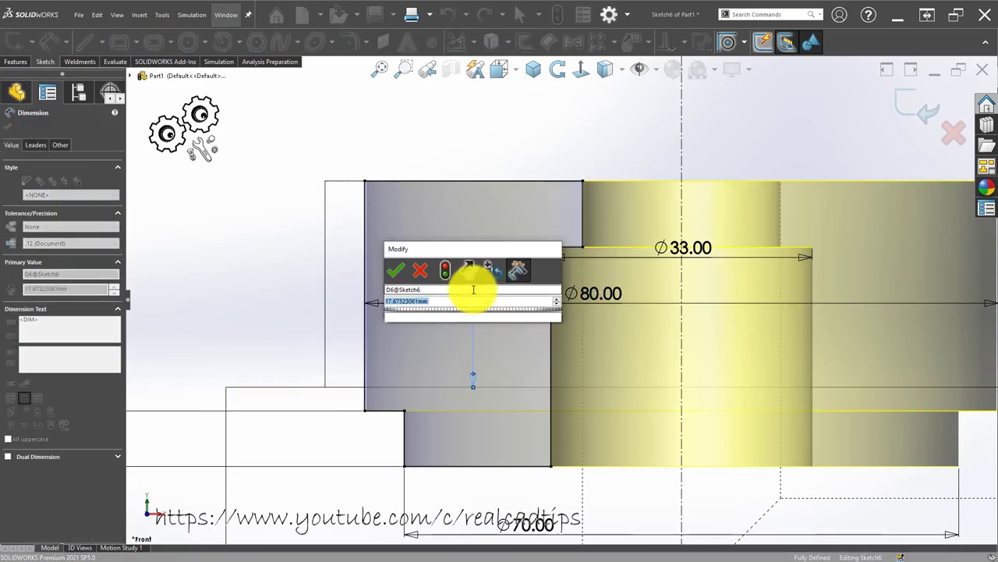
text(10)
key(Return)
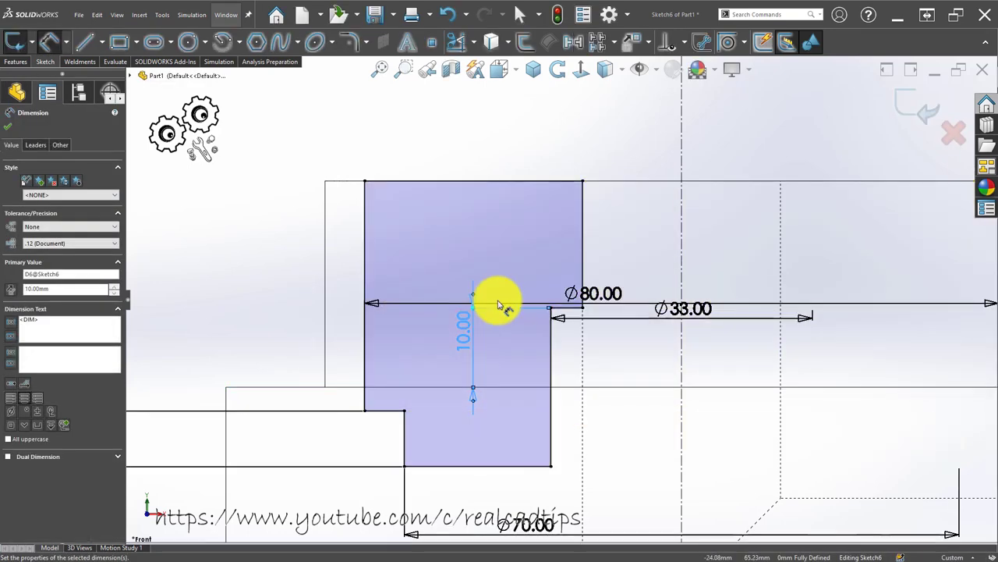
scroll(499, 295, up, 5)
scroll(523, 359, down, 1)
scroll(531, 361, down, 2)
scroll(528, 350, down, 1)
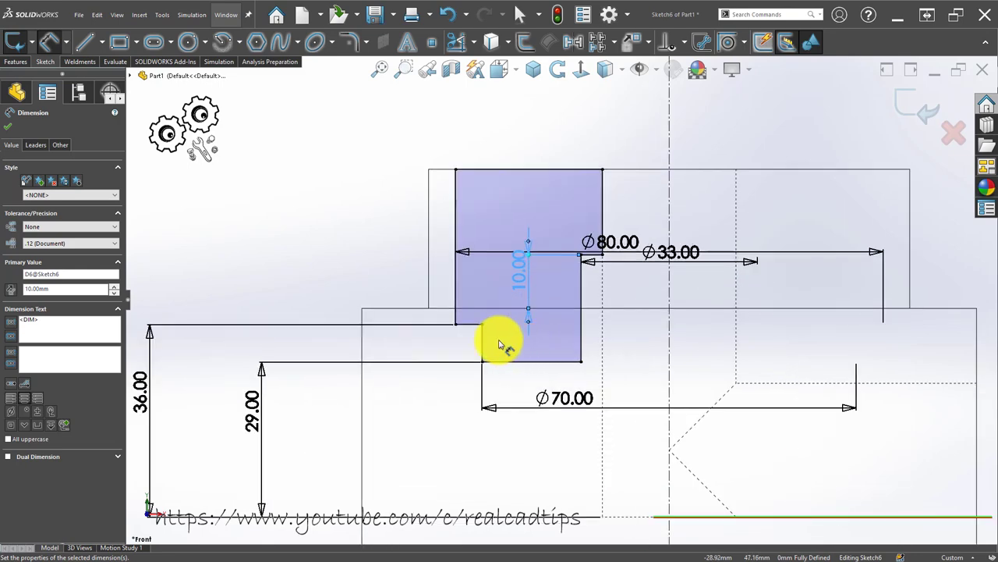
scroll(493, 337, up, 2)
key(Escape)
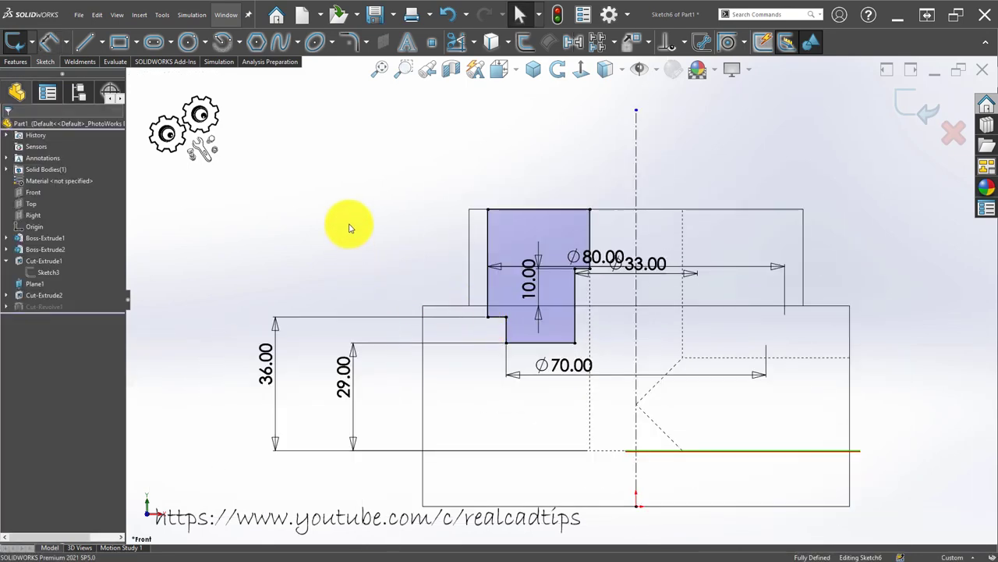
- Exit the sketch to rebuild the revolved cut and view the part isometric, shaded with edges
key(ctrl+b)
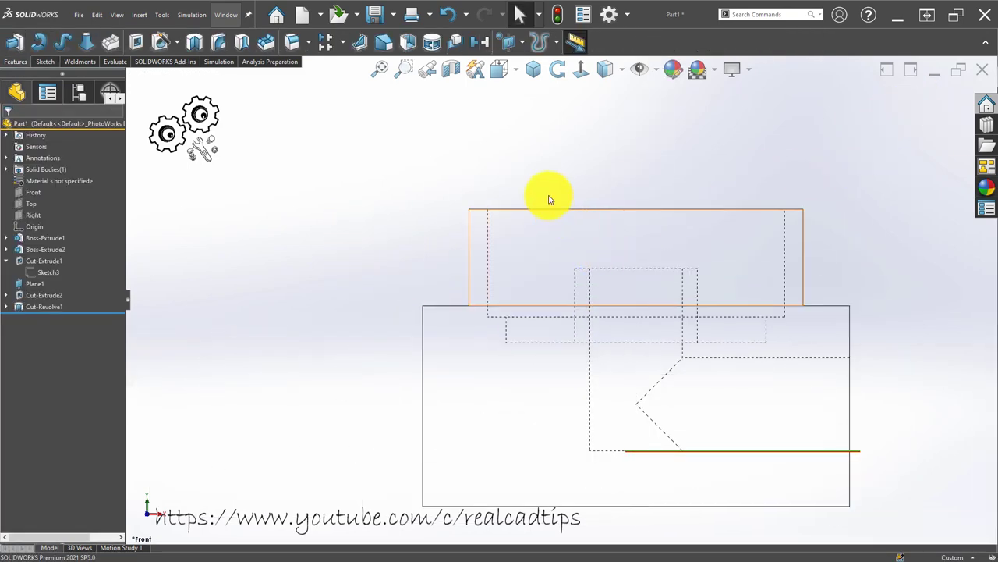
scroll(578, 265, down, 2)
scroll(553, 294, up, 1)
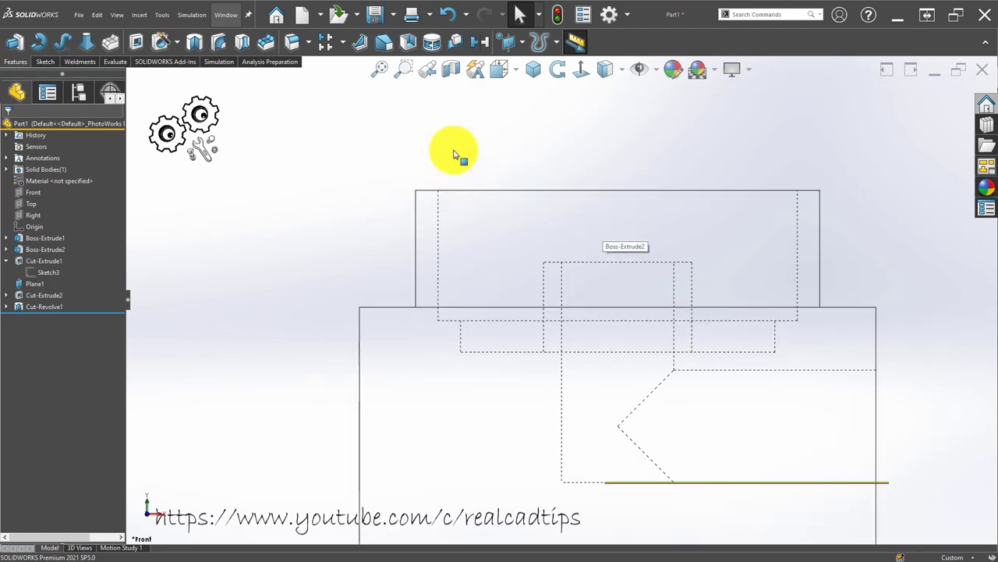
click(534, 68)
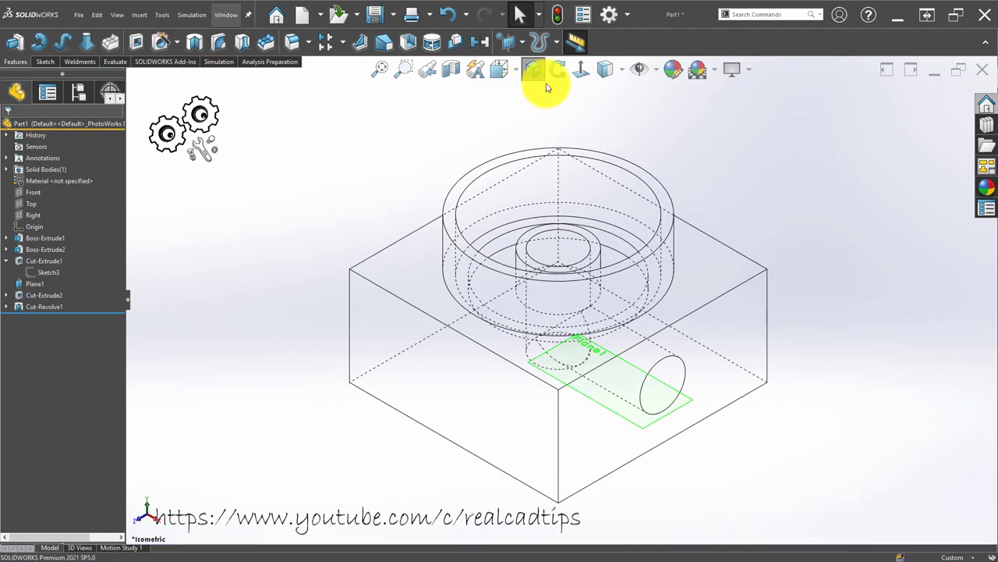
click(611, 98)
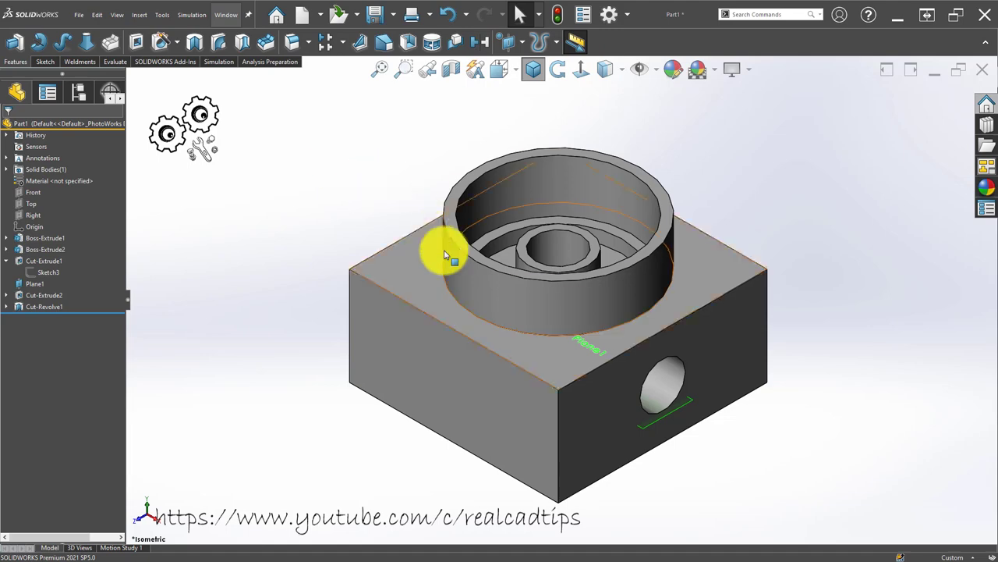
- Orbit the part and start a new sketch on the face inside the boss
mouse_move(293, 310)
middle_down()
mouse_move(451, 320)
mouse_move(345, 367)
mouse_move(330, 364)
mouse_move(575, 241)
mouse_move(489, 366)
middle_up()
scroll(476, 287, down, 3)
scroll(468, 269, up, 8)
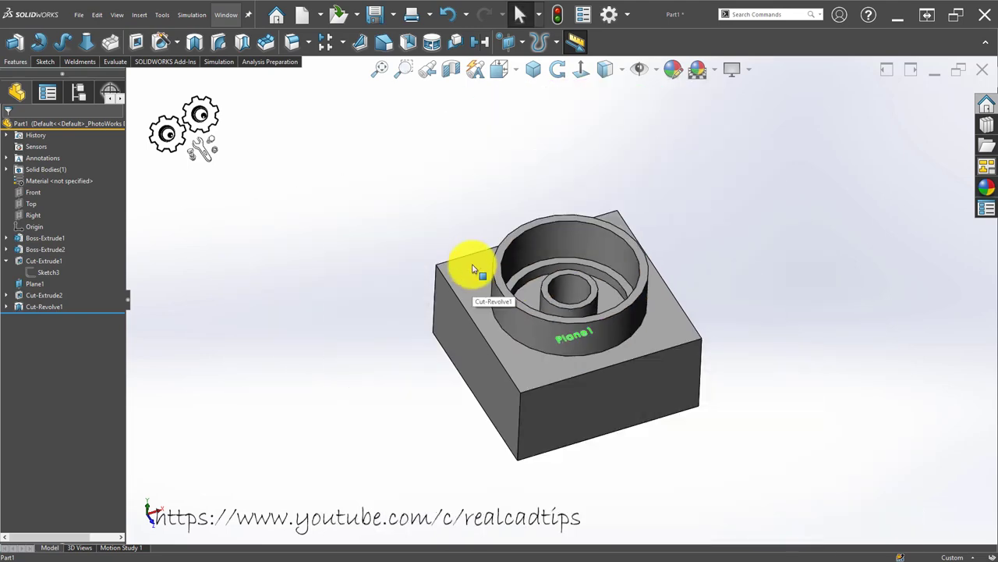
click(536, 289)
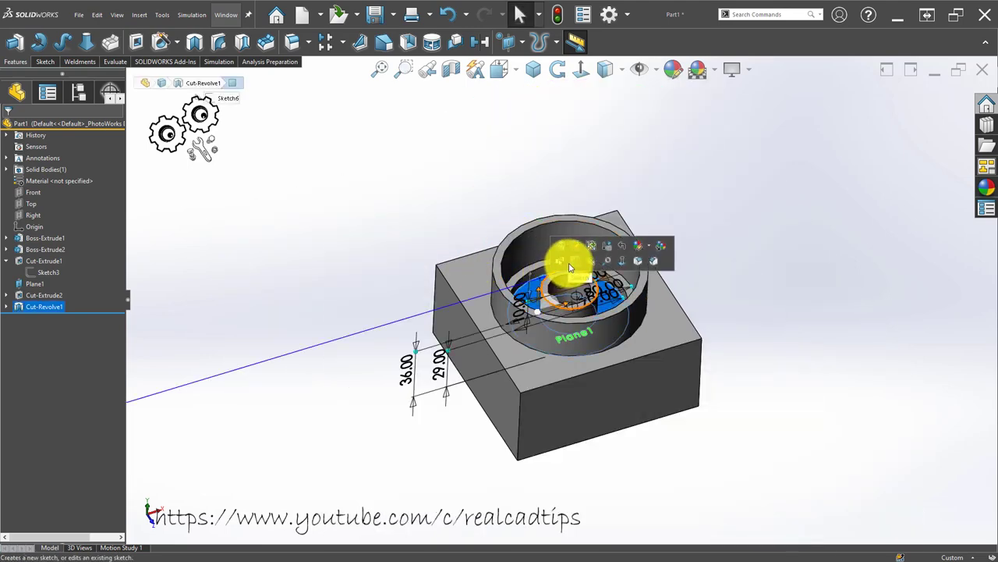
click(575, 266)
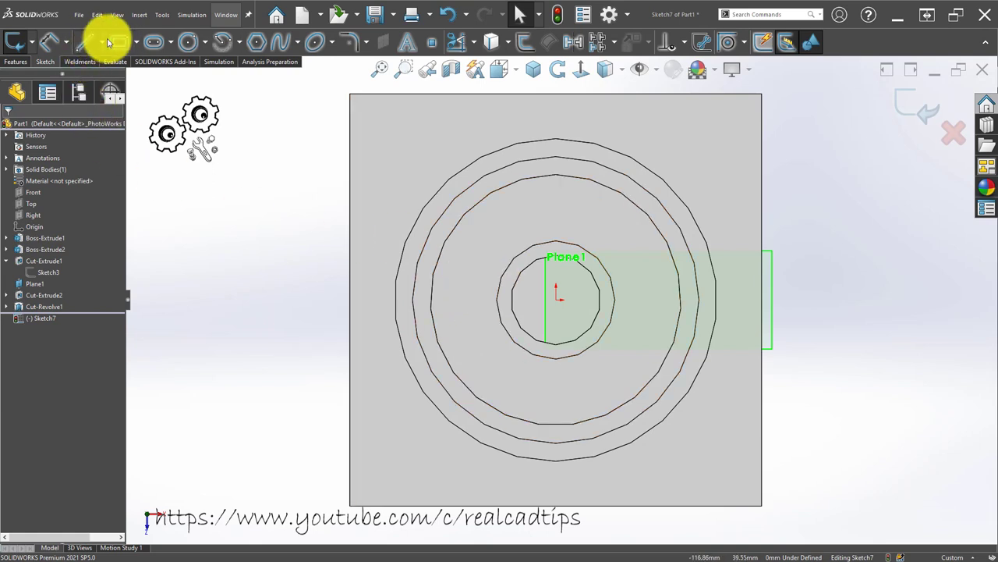
- Draw a circle beside the bore and a centreline from it to the part's centre
click(186, 43)
scroll(437, 281, down, 2)
scroll(443, 290, down, 4)
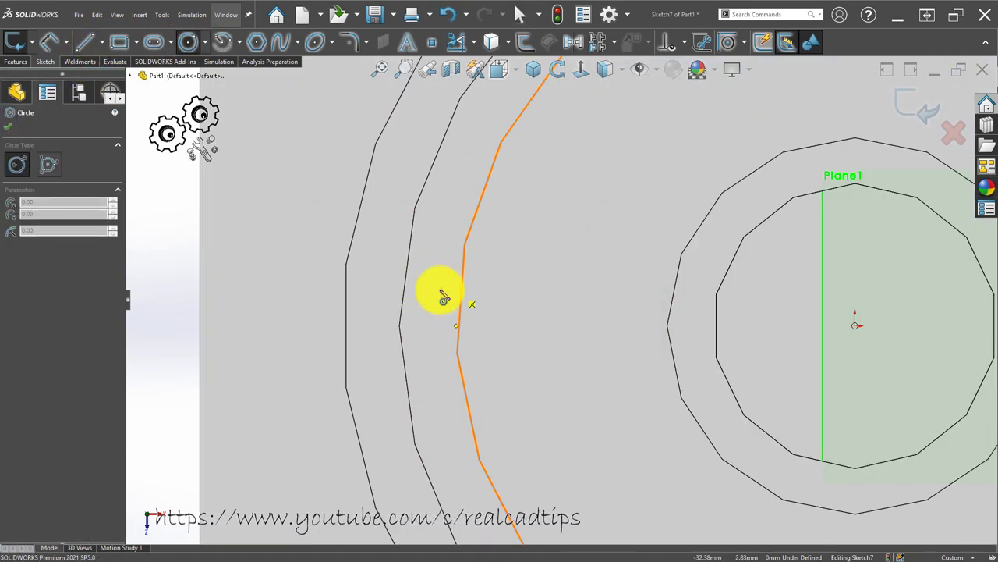
click(550, 326)
click(599, 381)
key(f)
key(Escape)
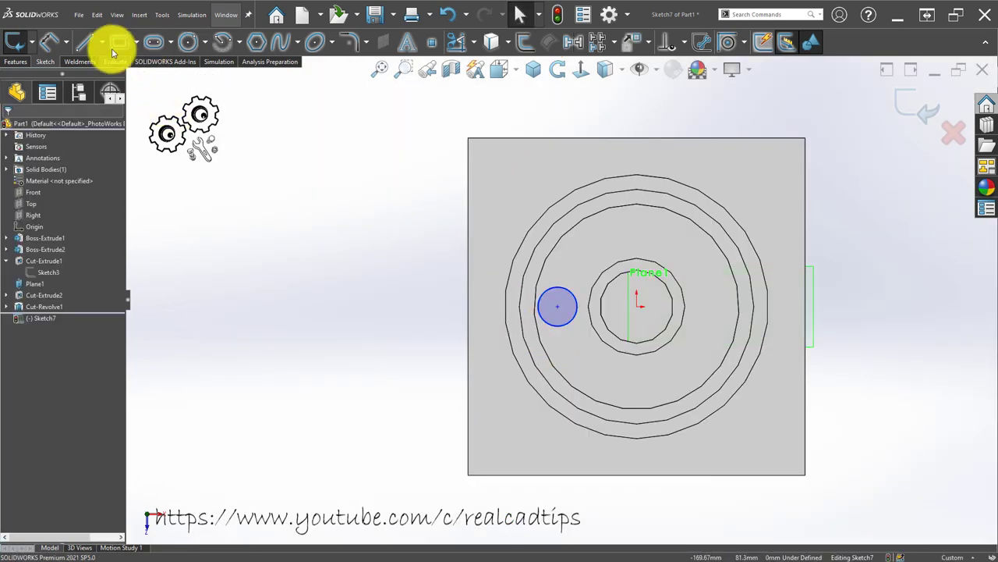
click(101, 41)
click(117, 69)
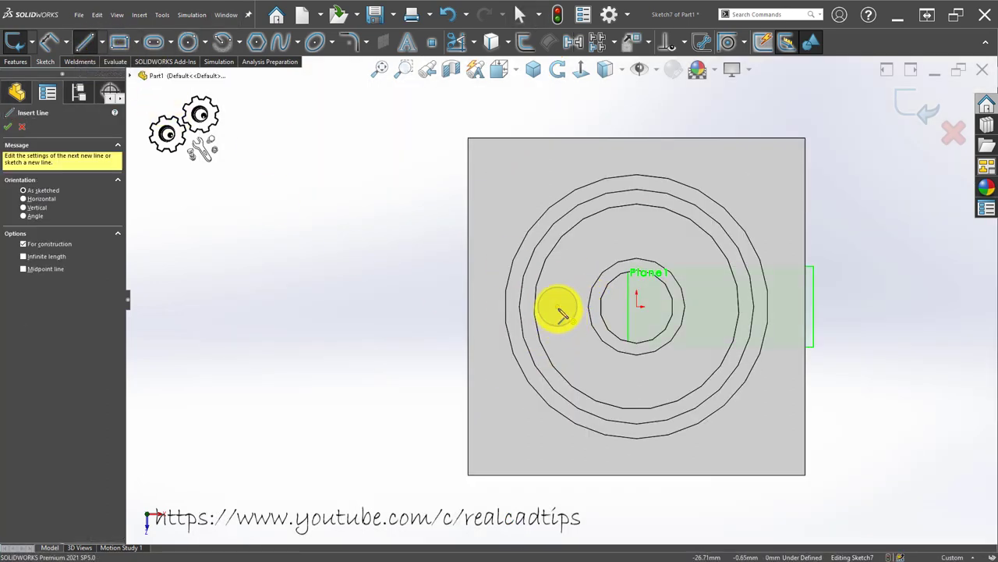
click(558, 307)
click(637, 306)
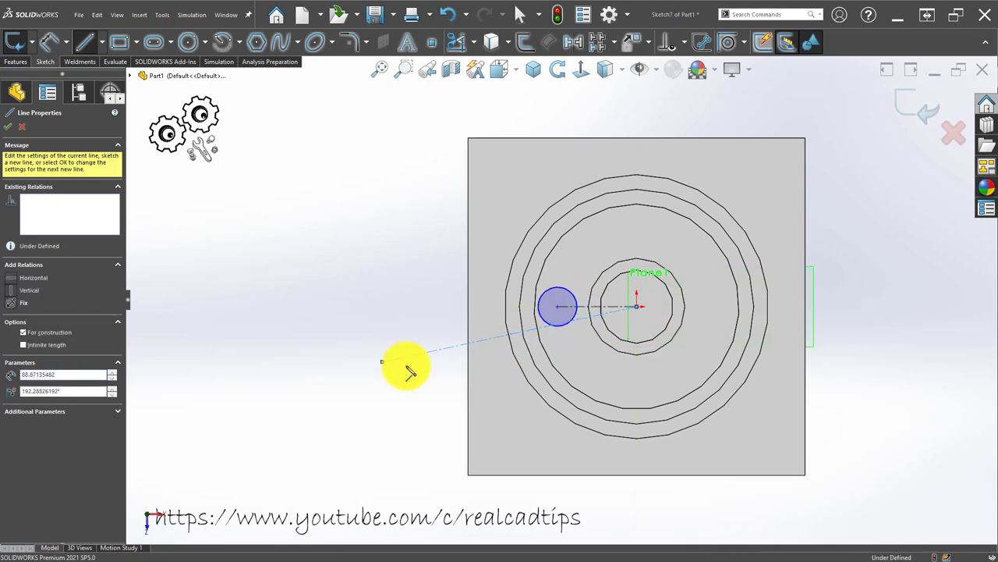
key(Escape)
scroll(592, 312, down, 3)
key(Escape)
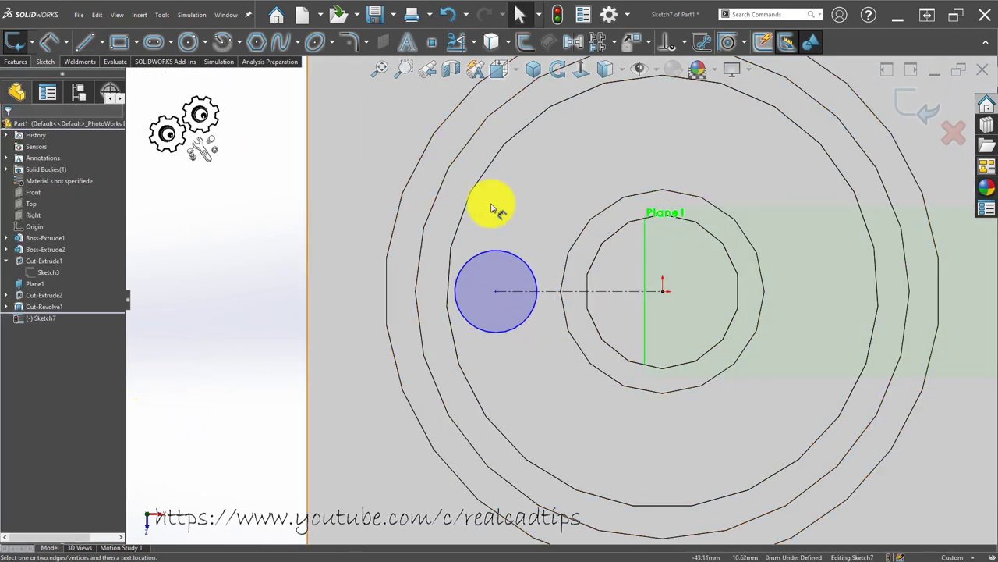
- Dimension the circle 25 mm from the centre with a 16 mm diameter
key(d)
click(550, 294)
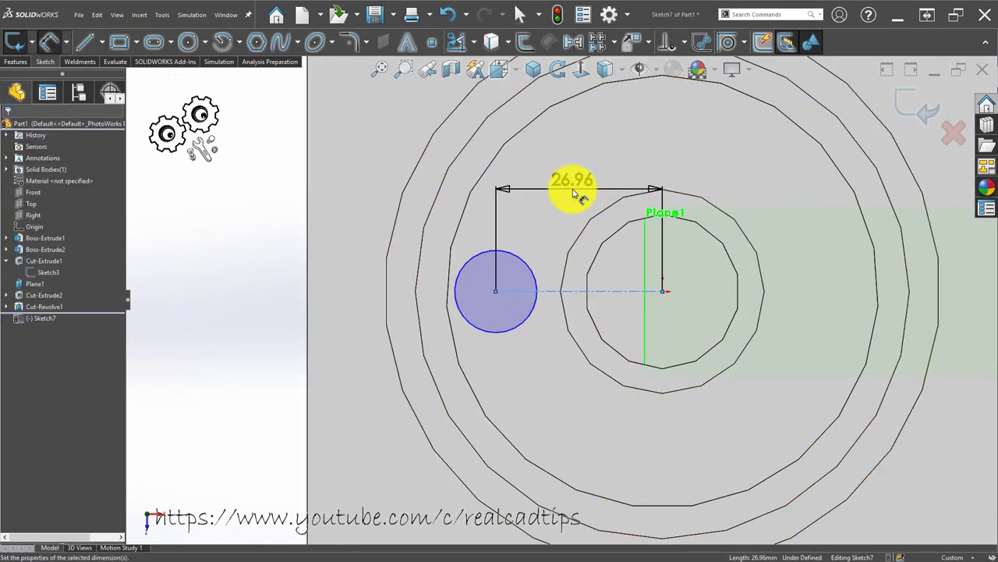
click(575, 193)
text(25)
key(Return)
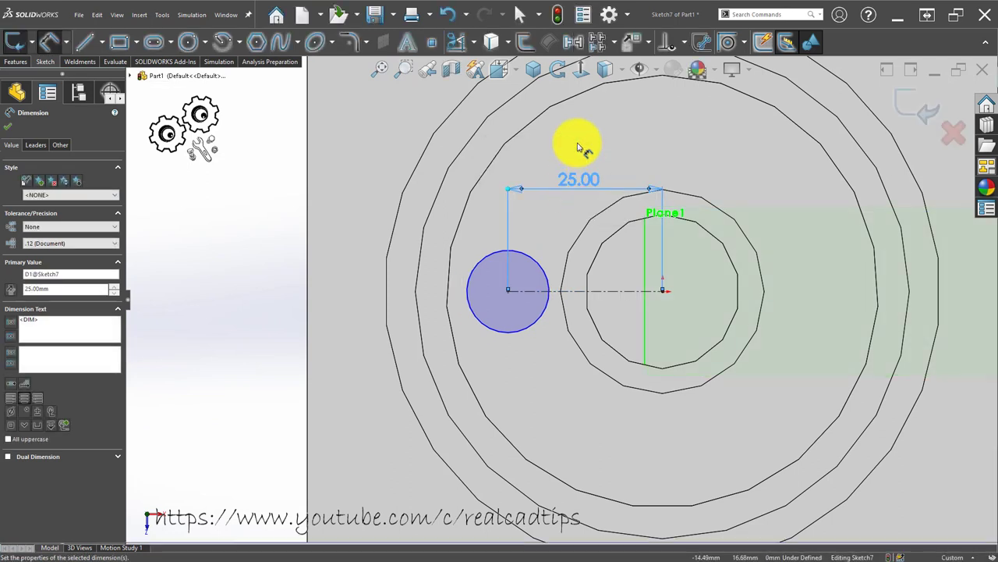
click(521, 333)
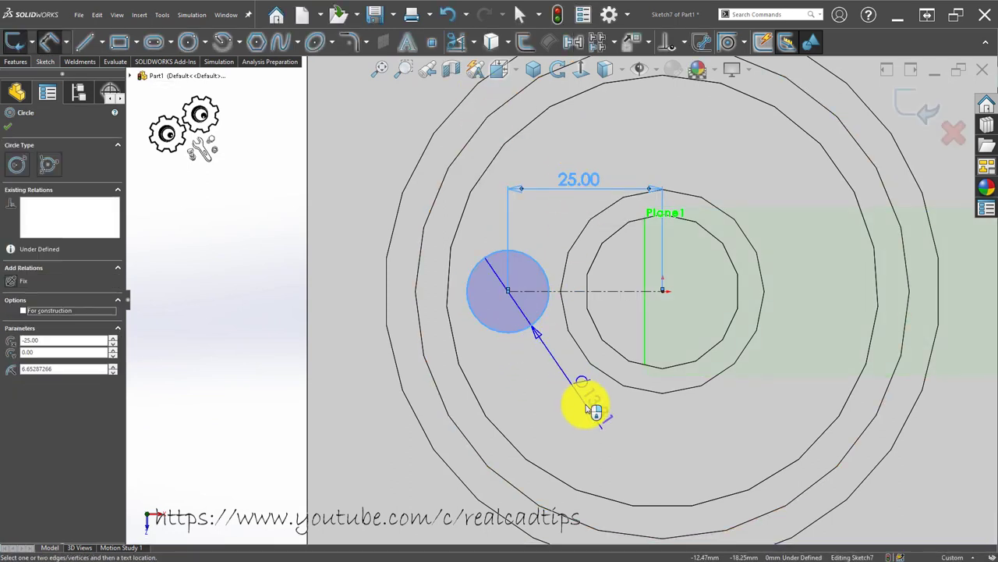
click(586, 402)
text(16)
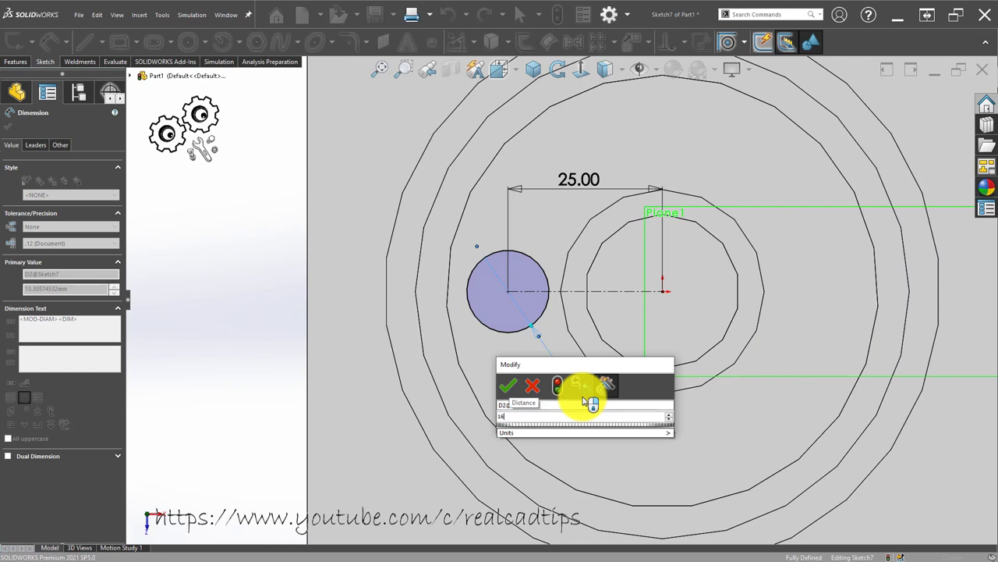
key(Return)
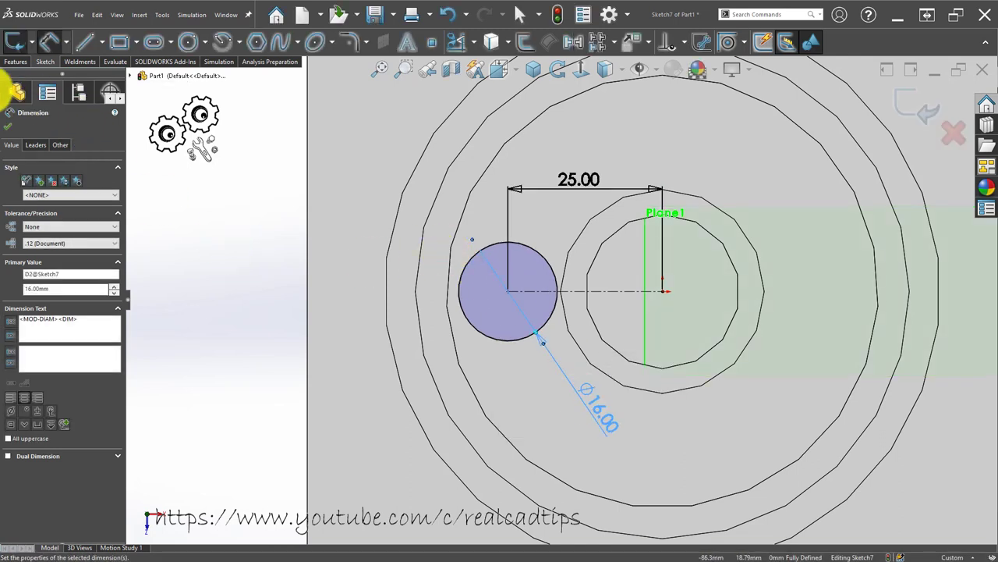
- Extrude-cut the circle Up To Surface, stopping at Plane1
click(16, 62)
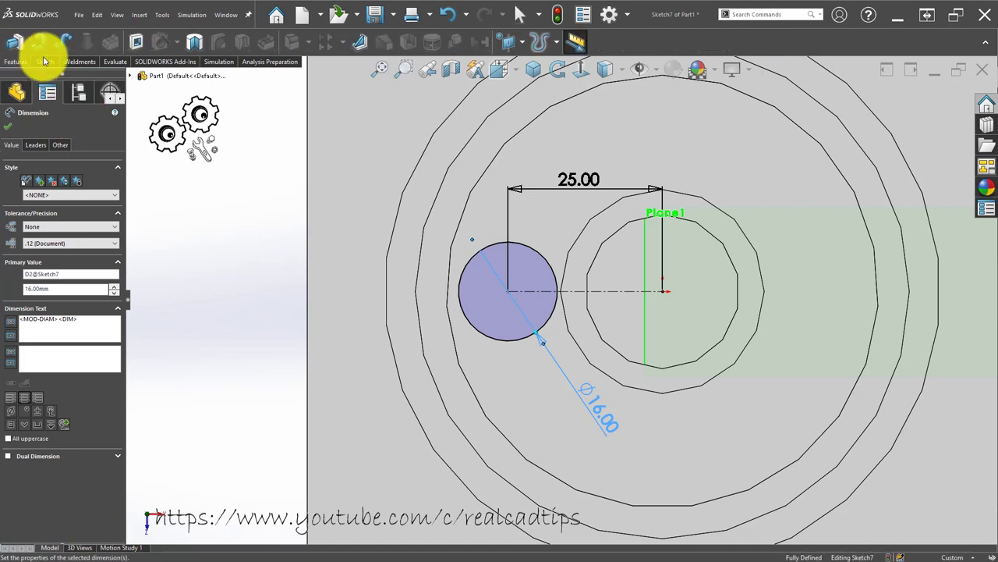
click(138, 41)
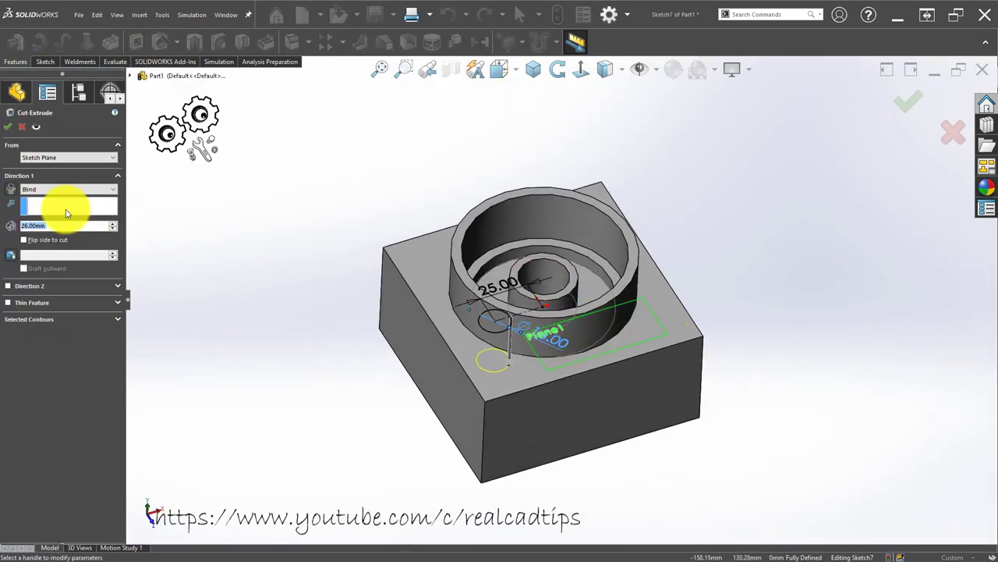
click(78, 233)
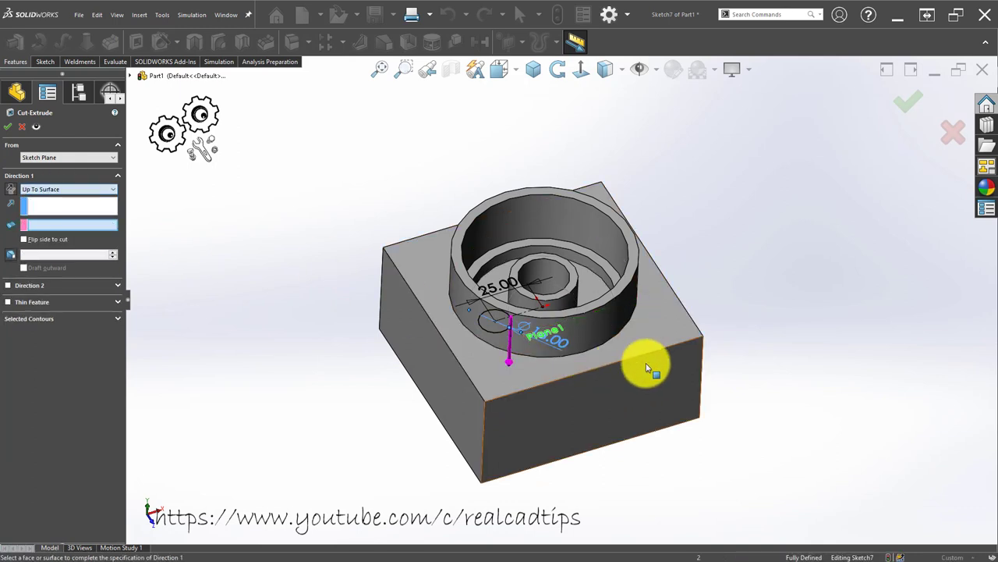
click(655, 343)
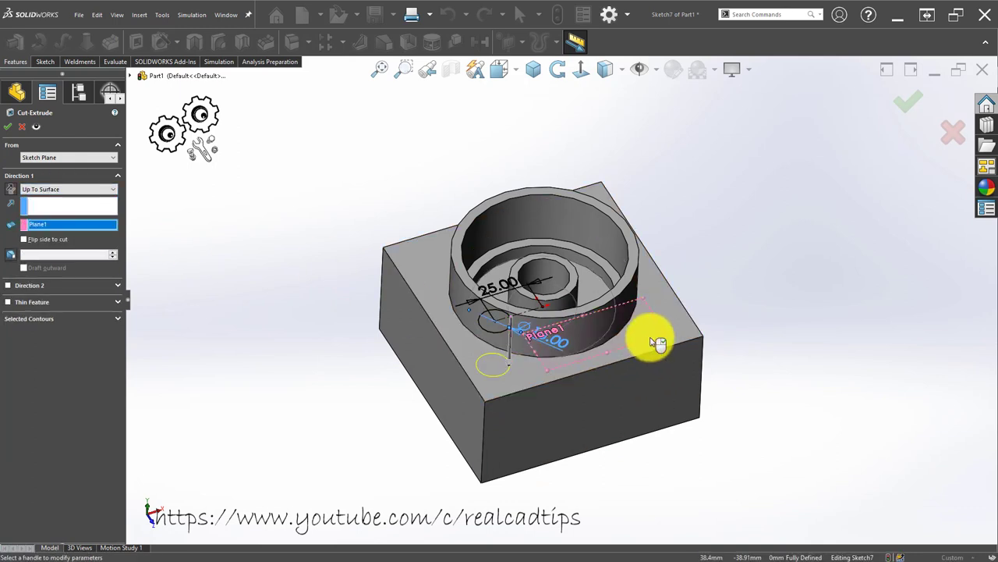
click(914, 121)
click(428, 342)
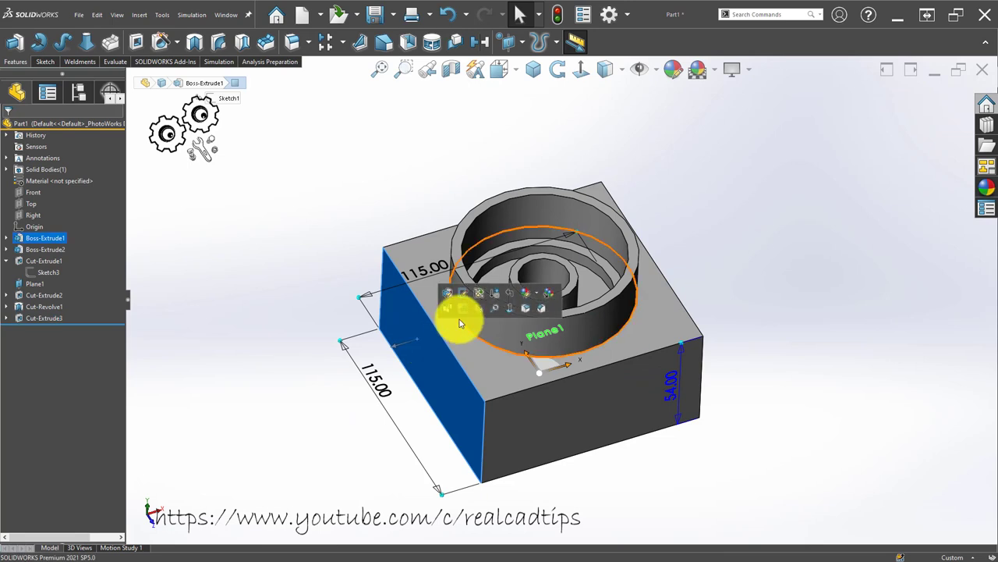
- Start a sketch on the block's left face, re-orient the view, and close it as Sketch8
click(462, 309)
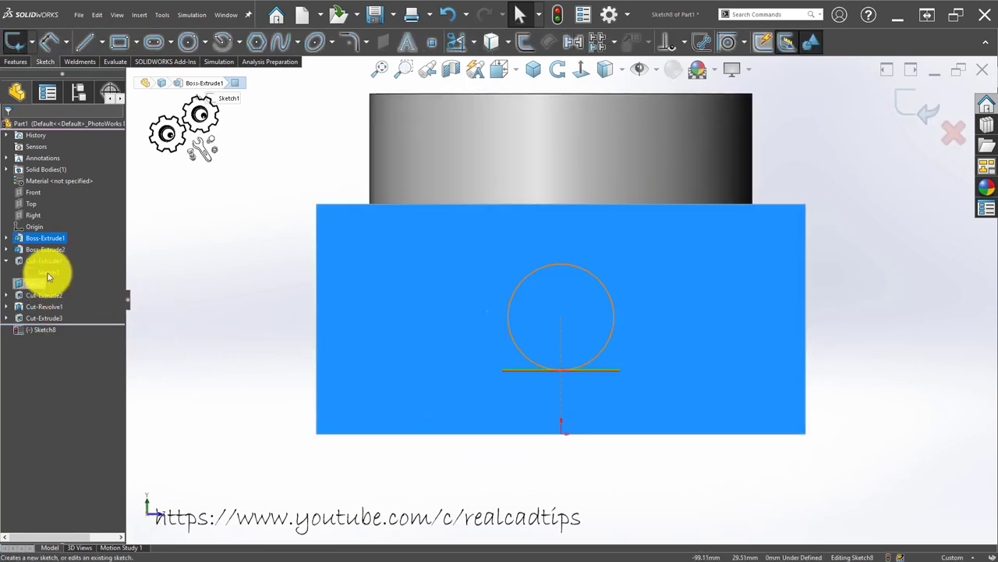
key(z)
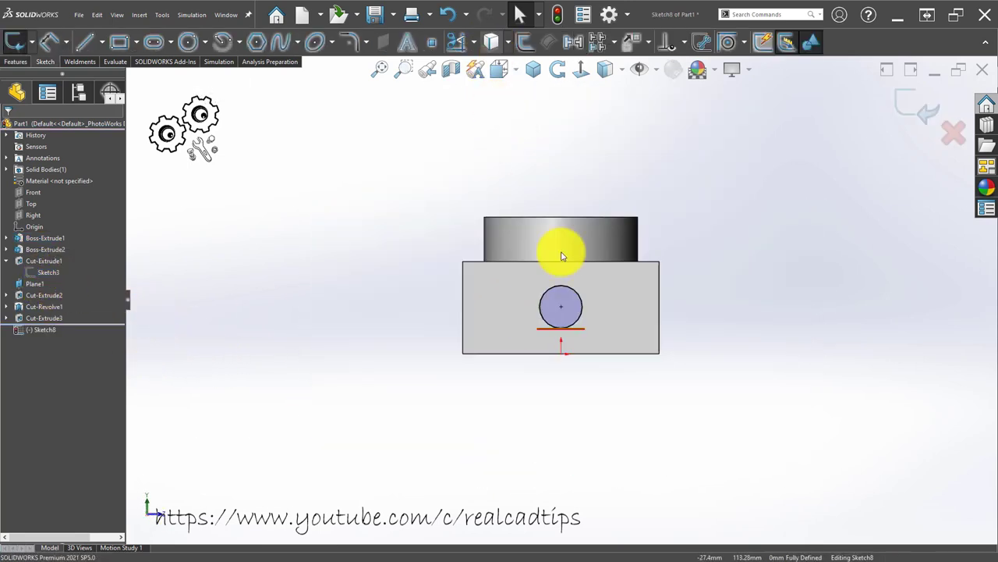
click(534, 69)
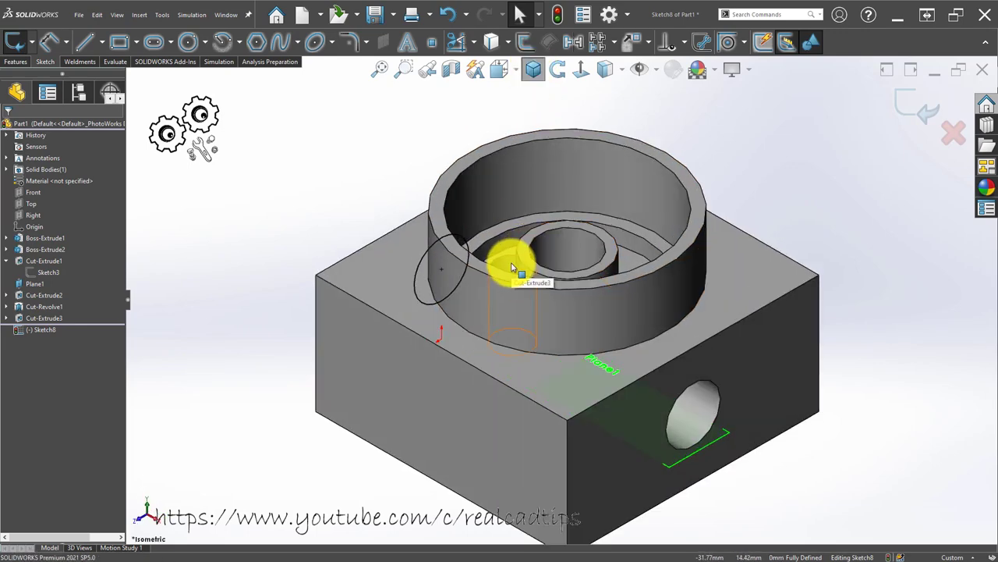
middle_drag(511, 268, 535, 328)
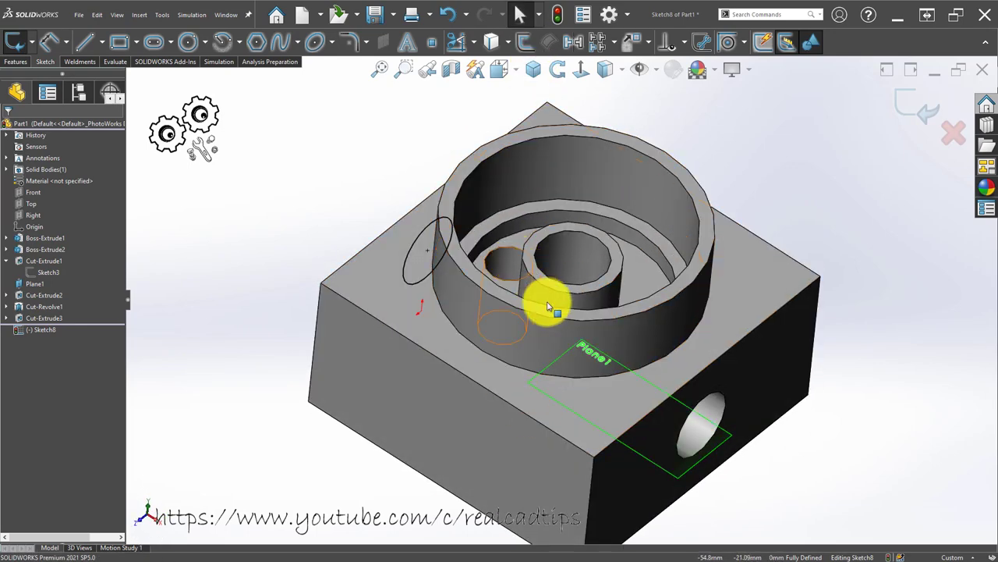
scroll(499, 262, down, 2)
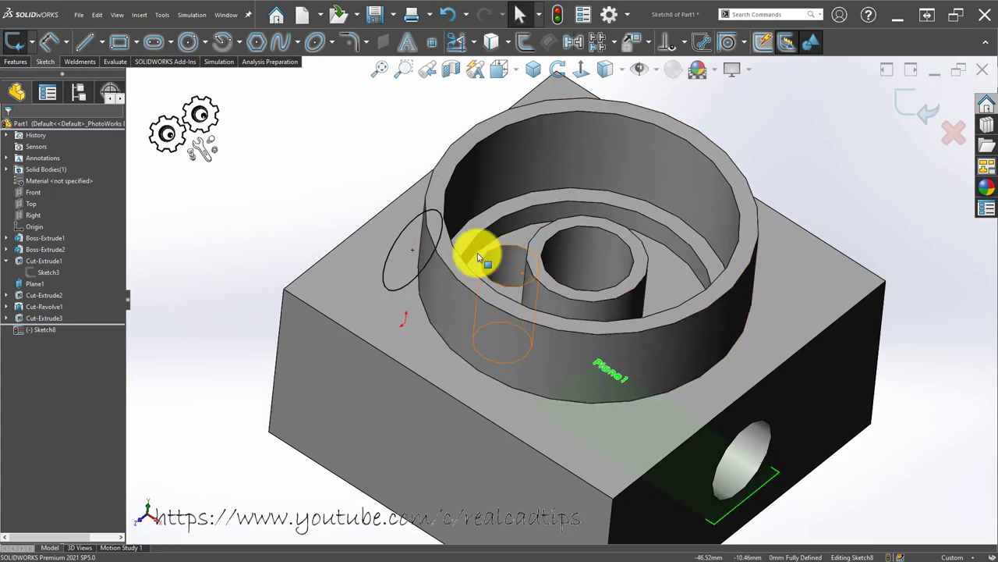
click(15, 62)
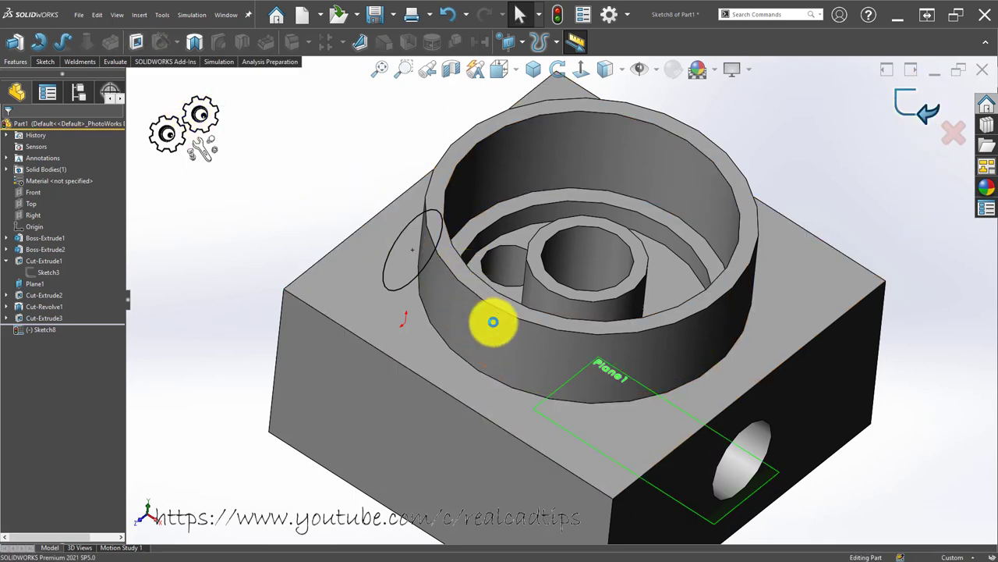
key(ctrl+b)
key(f)
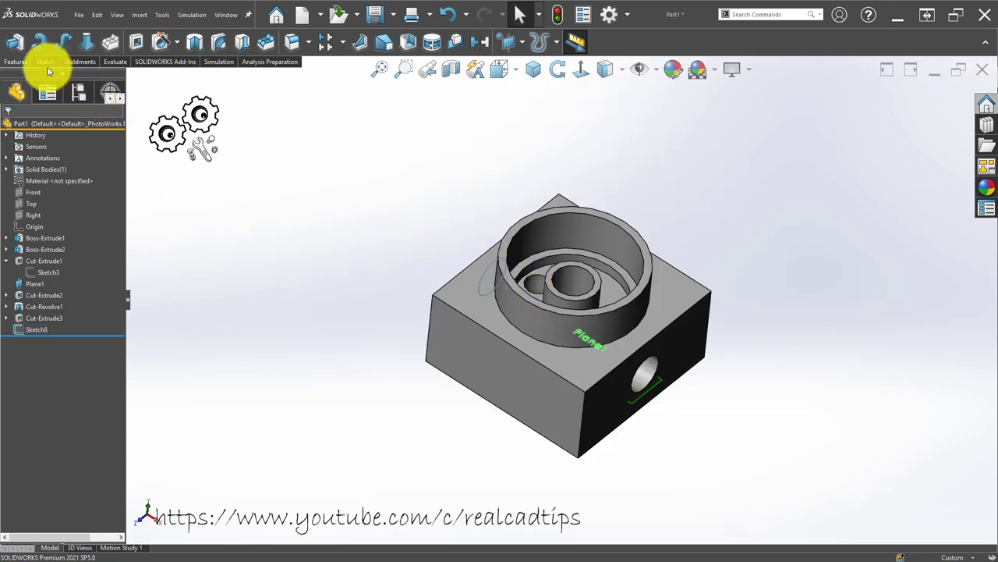
- Start a new reference plane with the Front plane as its first reference
click(520, 45)
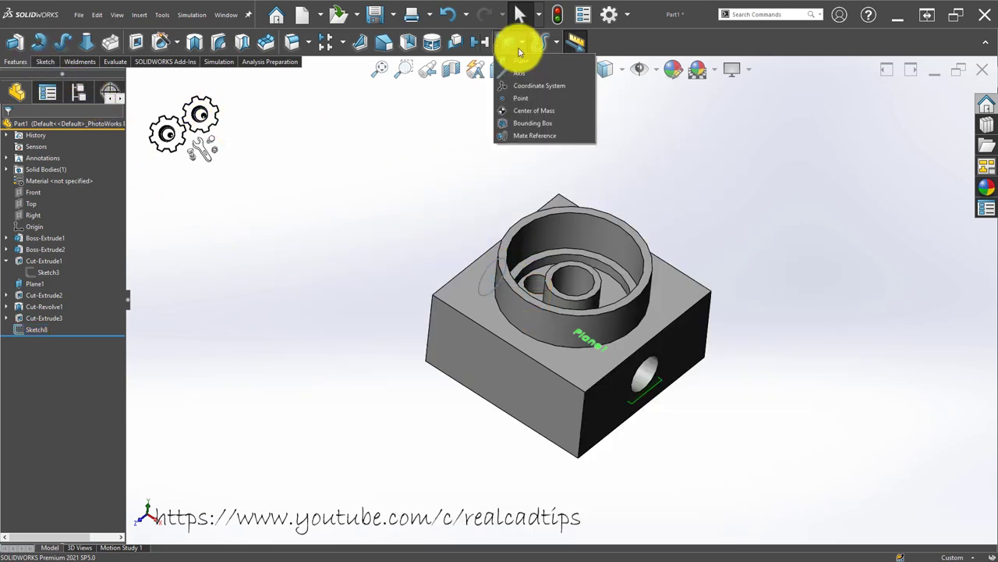
click(524, 60)
scroll(514, 312, down, 2)
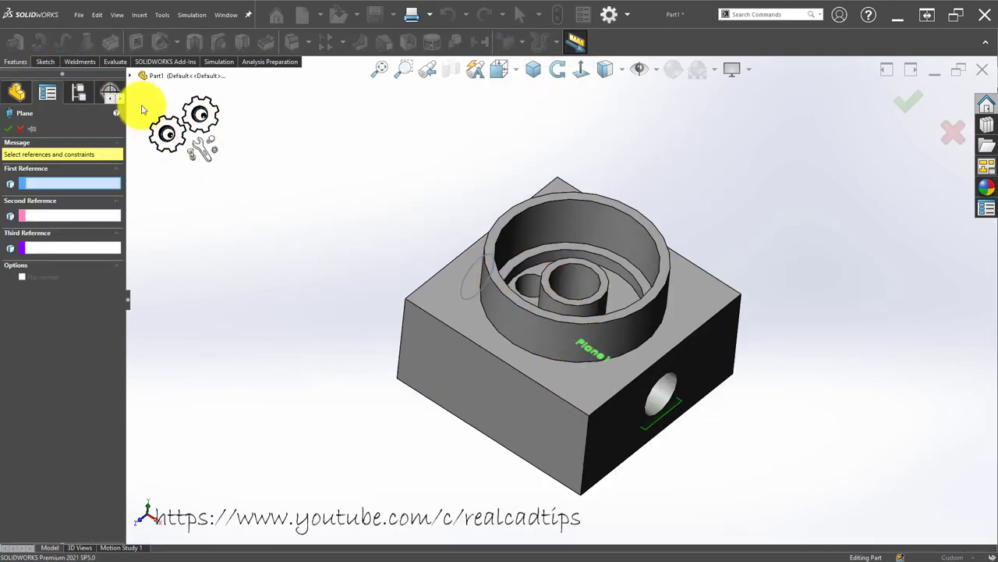
click(133, 75)
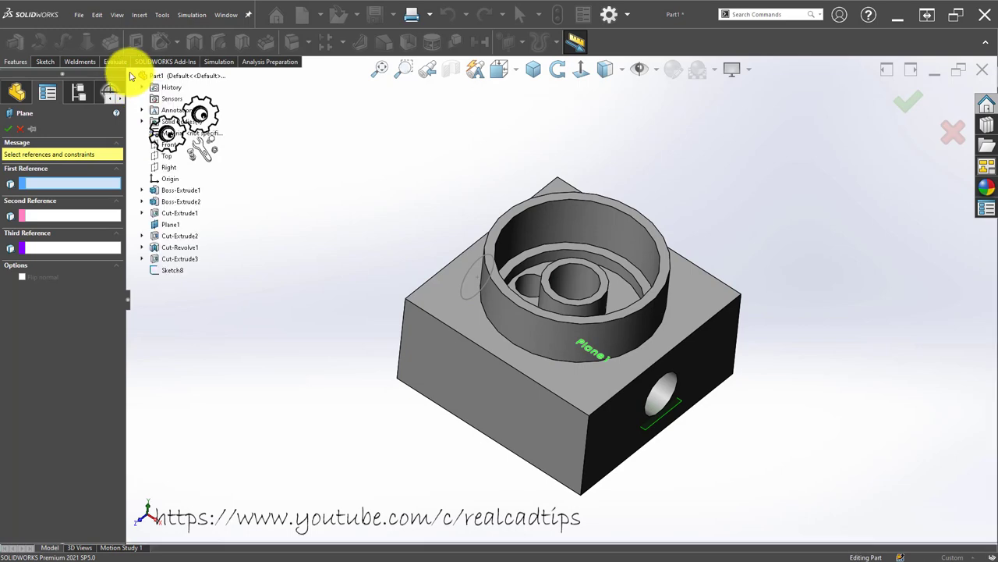
click(168, 144)
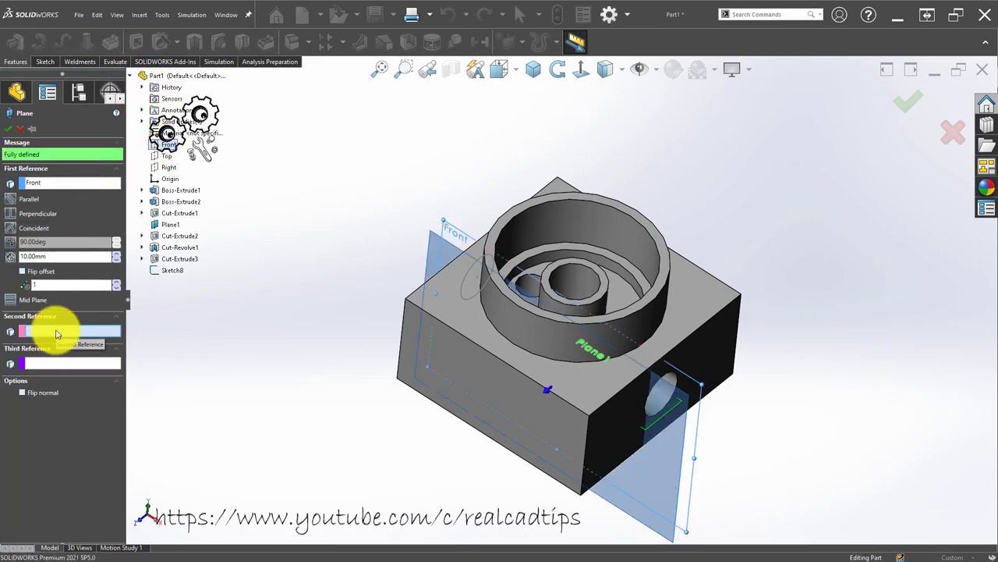
- Make the plane tangent to the Ø16 hole's face, flipped to the far side, creating Plane2
scroll(491, 266, down, 2)
scroll(530, 289, down, 4)
scroll(585, 312, down, 2)
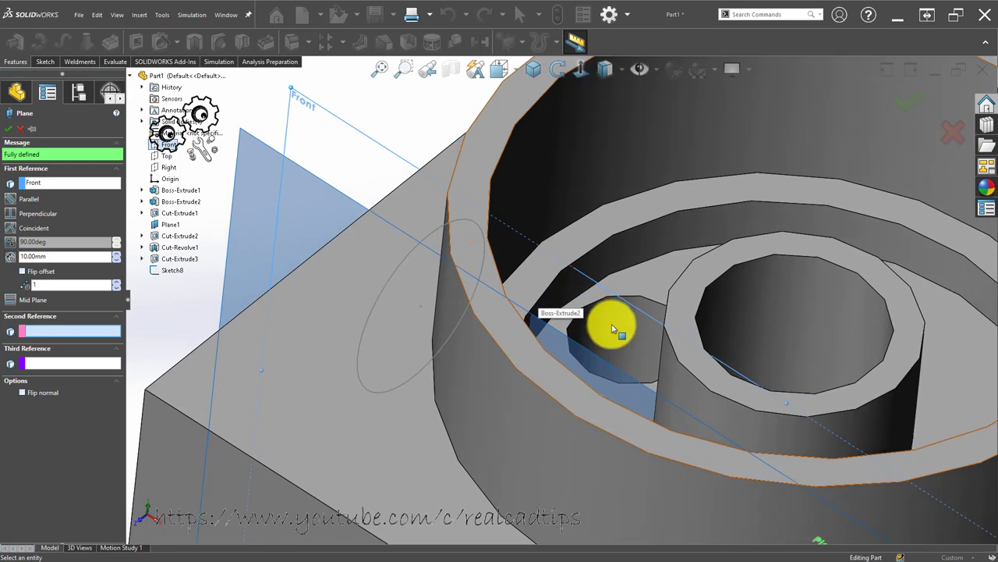
click(612, 329)
scroll(585, 308, up, 2)
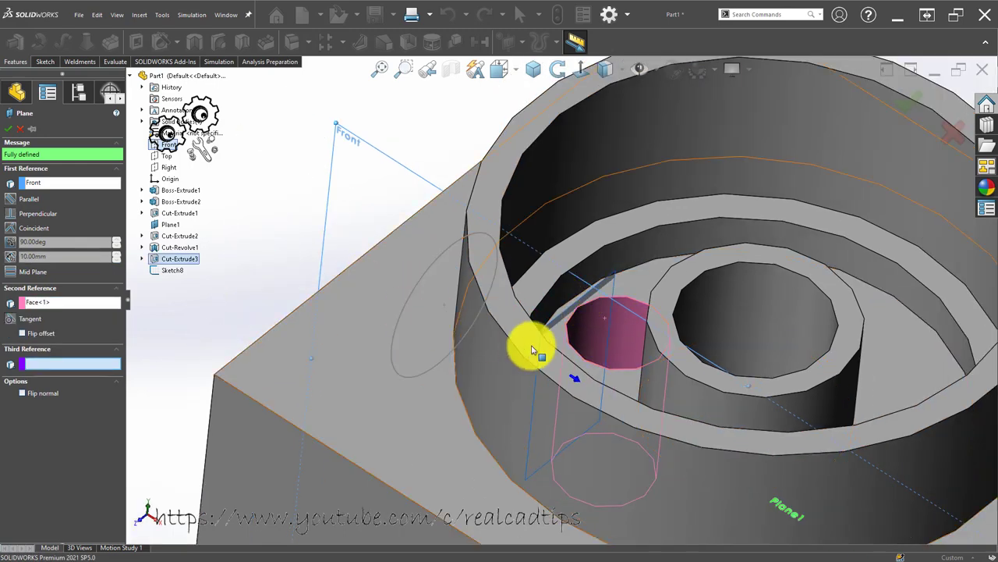
click(31, 335)
scroll(479, 305, up, 1)
scroll(569, 289, up, 3)
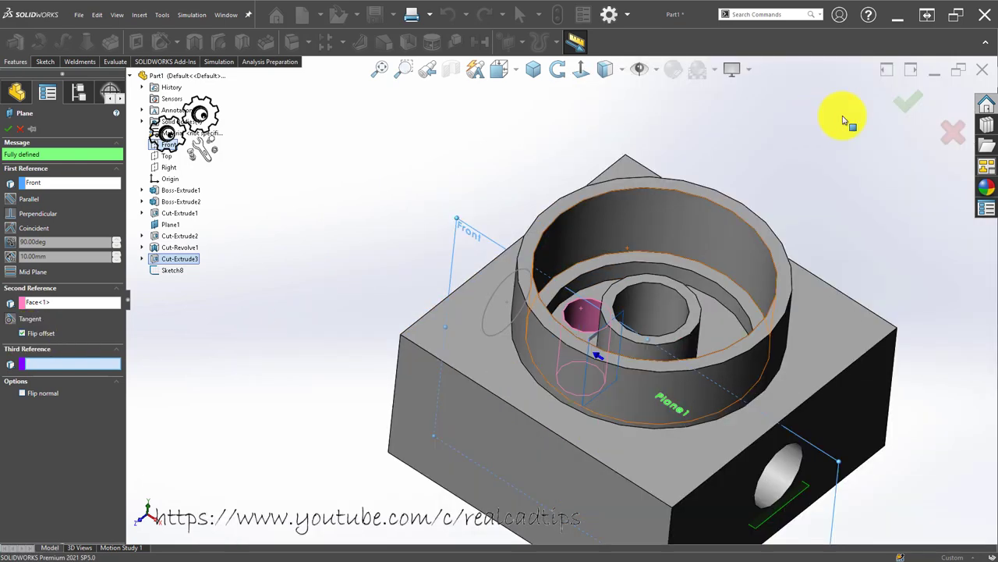
click(907, 99)
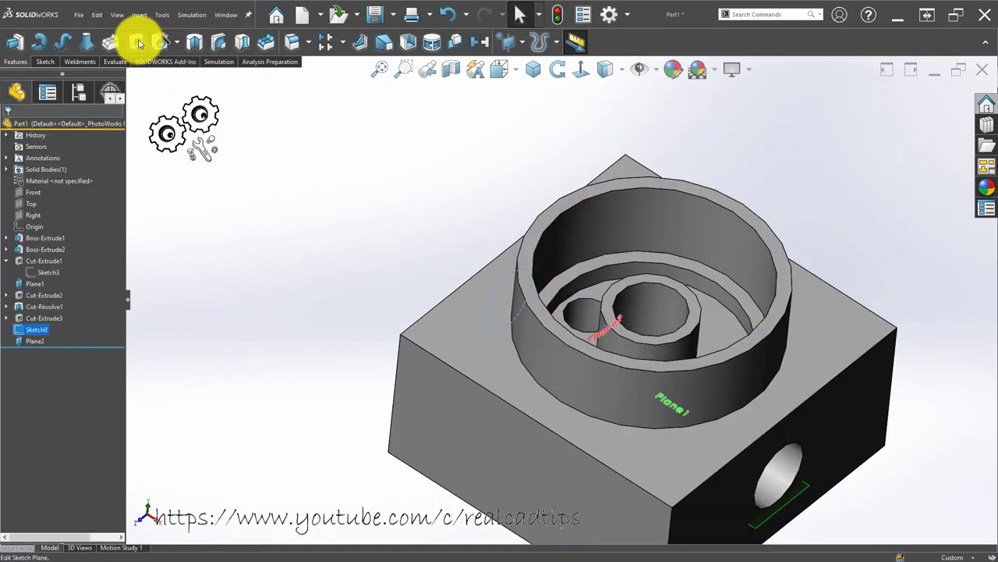
- Extrude-cut Sketch8's circle Up To Surface Plane2, creating Cut-Extrude4
click(137, 42)
click(70, 189)
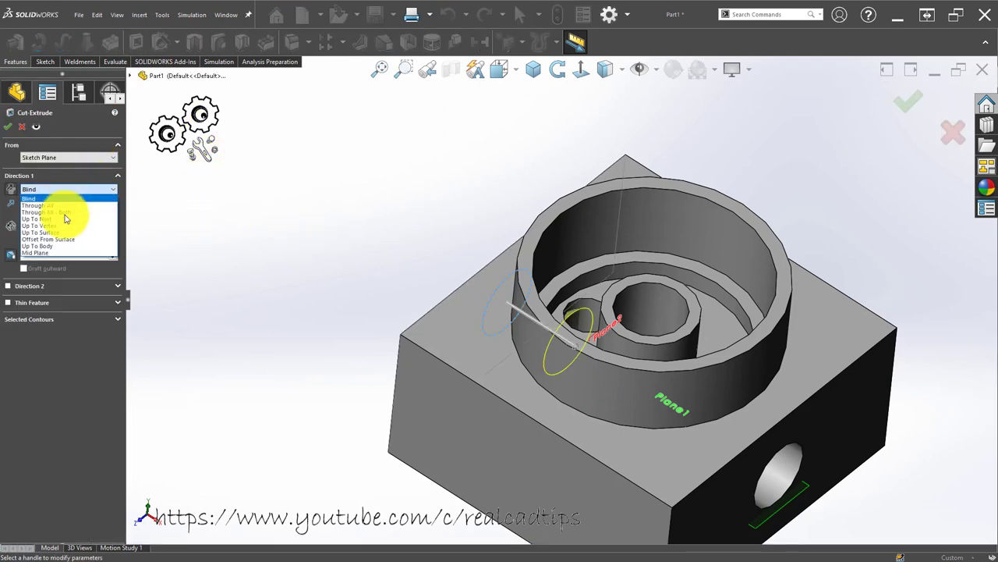
click(67, 232)
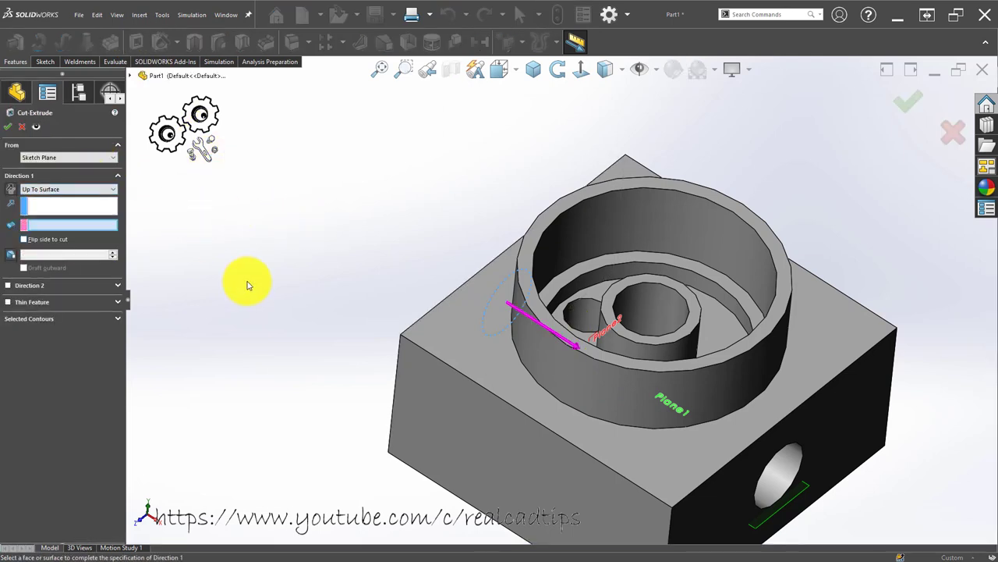
click(592, 344)
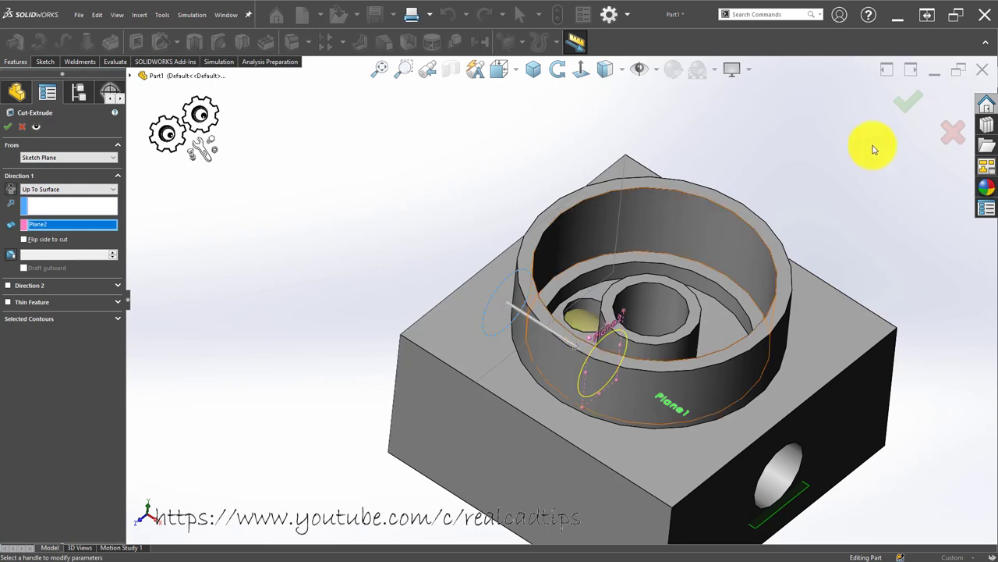
click(907, 105)
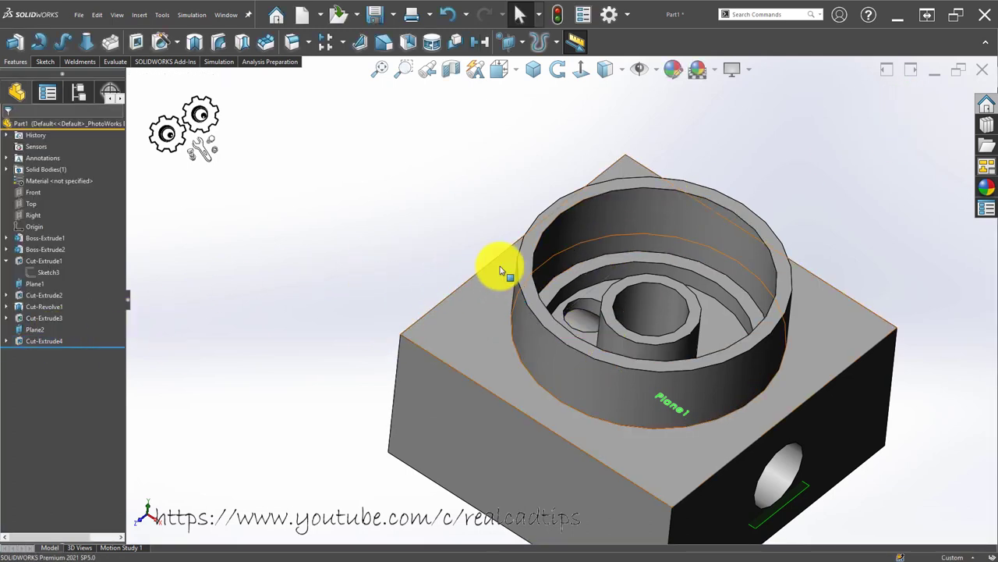
click(454, 73)
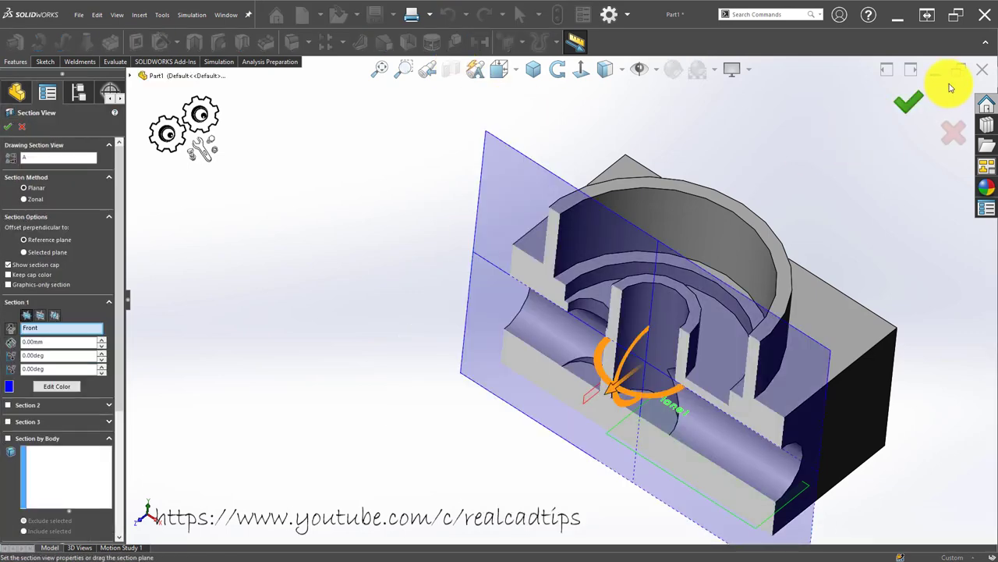
click(907, 99)
click(582, 74)
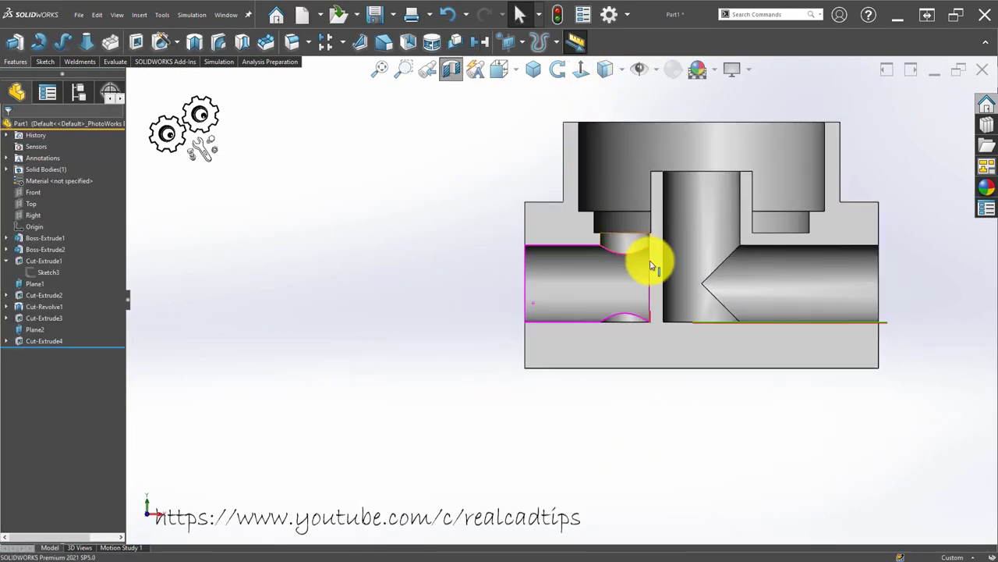
scroll(635, 281, down, 5)
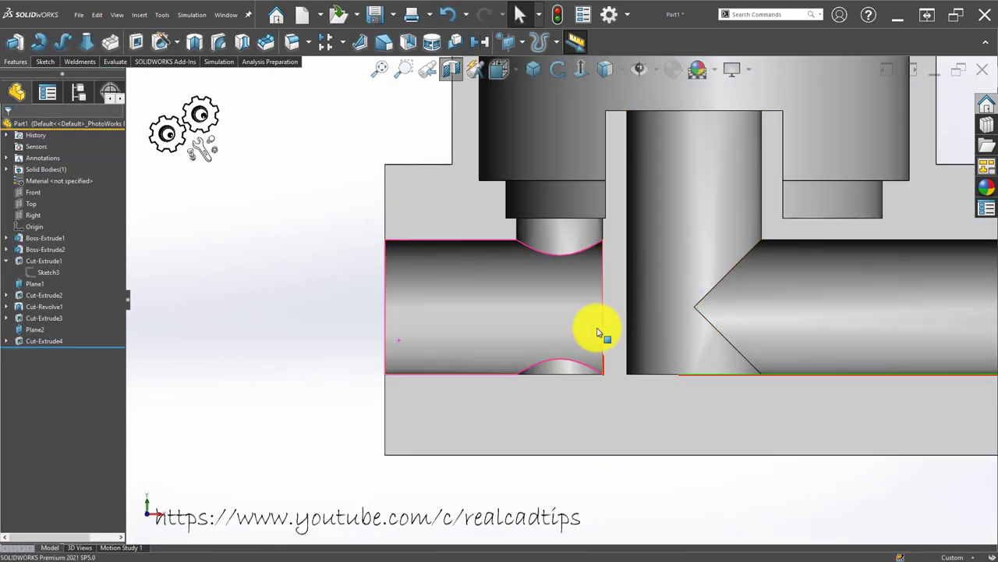
scroll(592, 329, up, 3)
scroll(591, 318, up, 2)
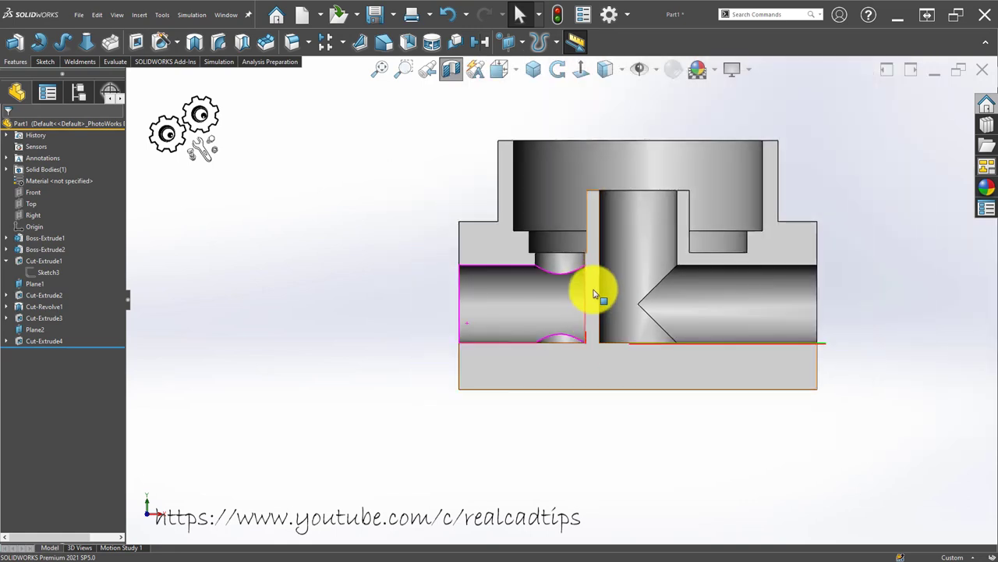
click(447, 73)
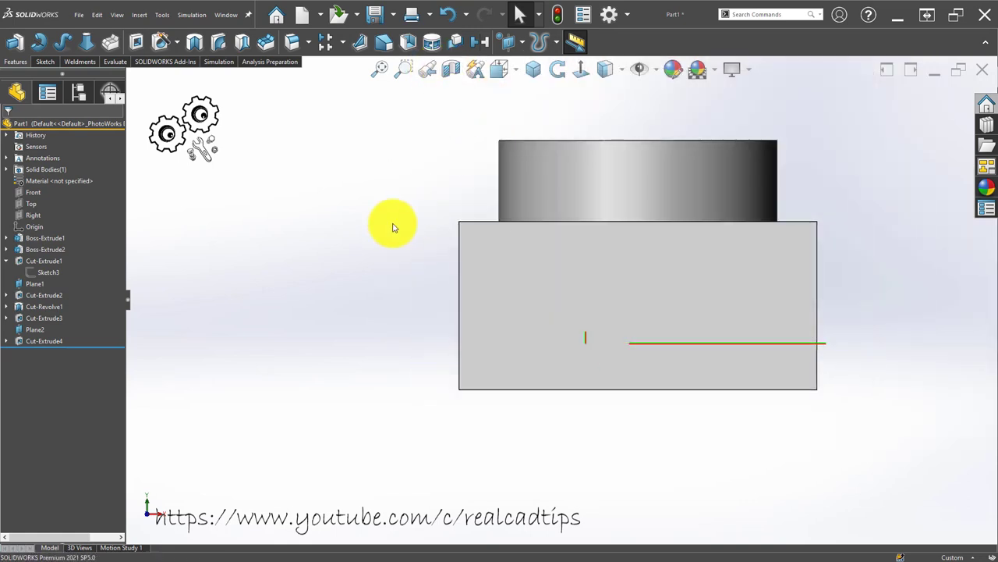
click(535, 69)
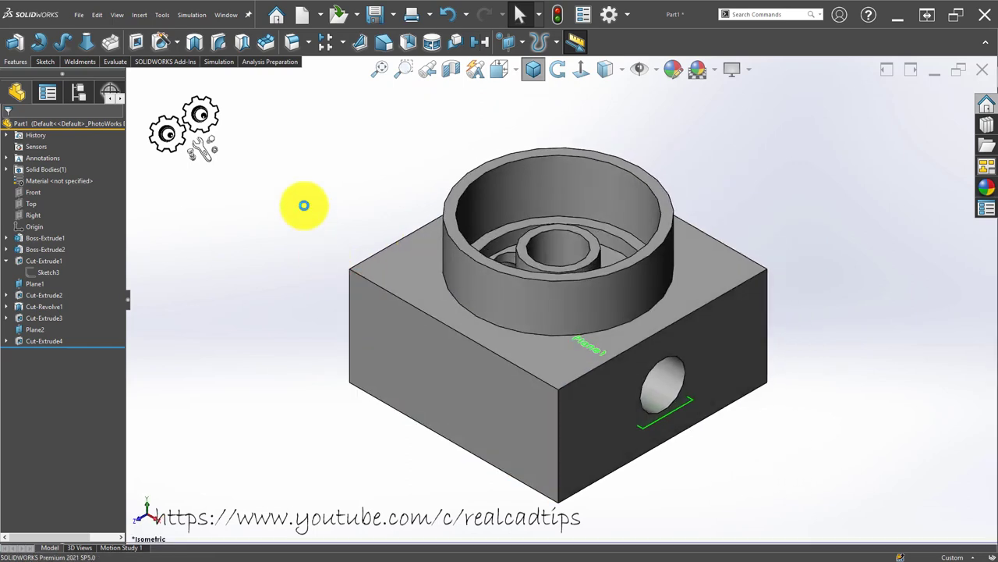
- Select the boss's outer face and the square block to edit their colour
click(472, 286)
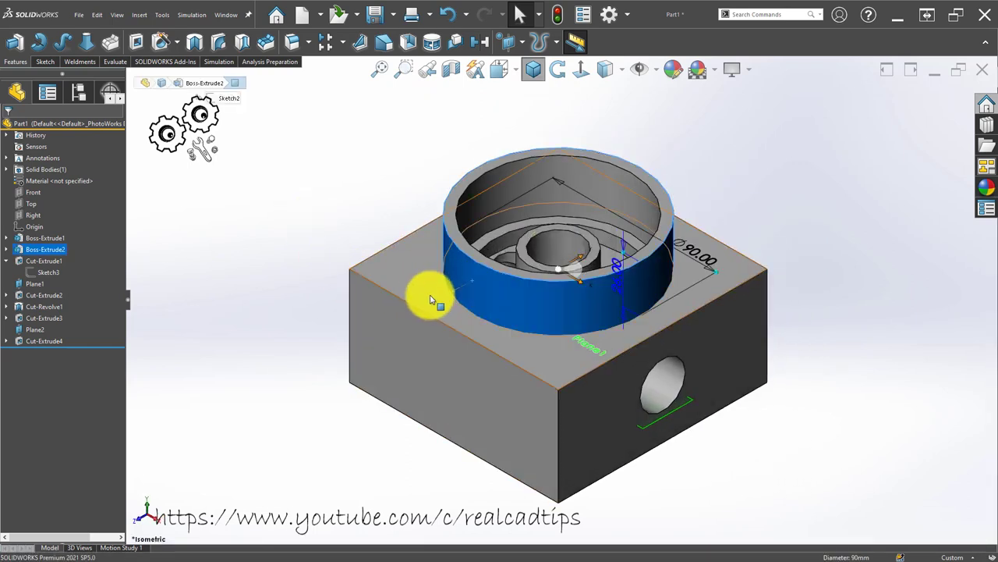
ctrl+click(413, 357)
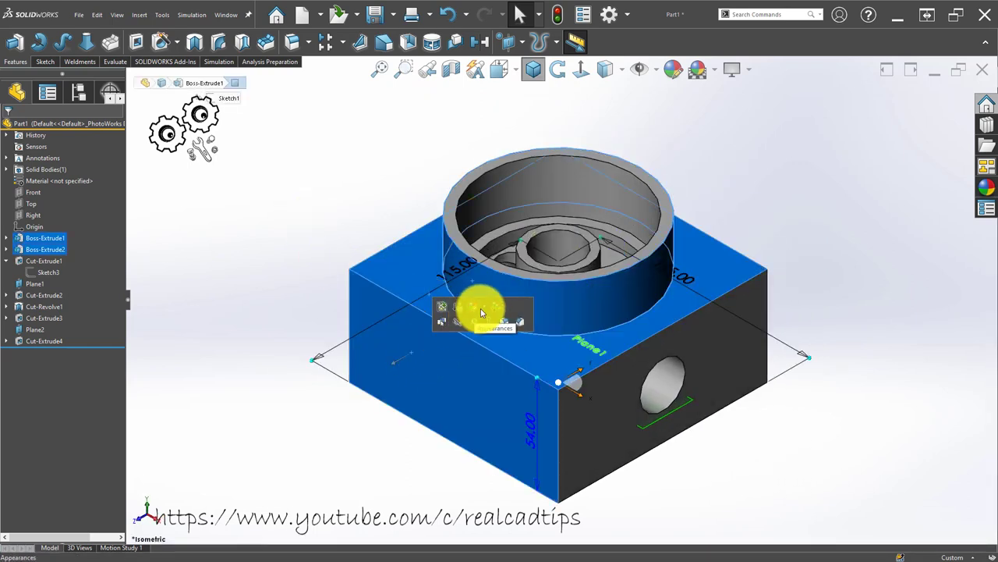
click(484, 309)
click(495, 334)
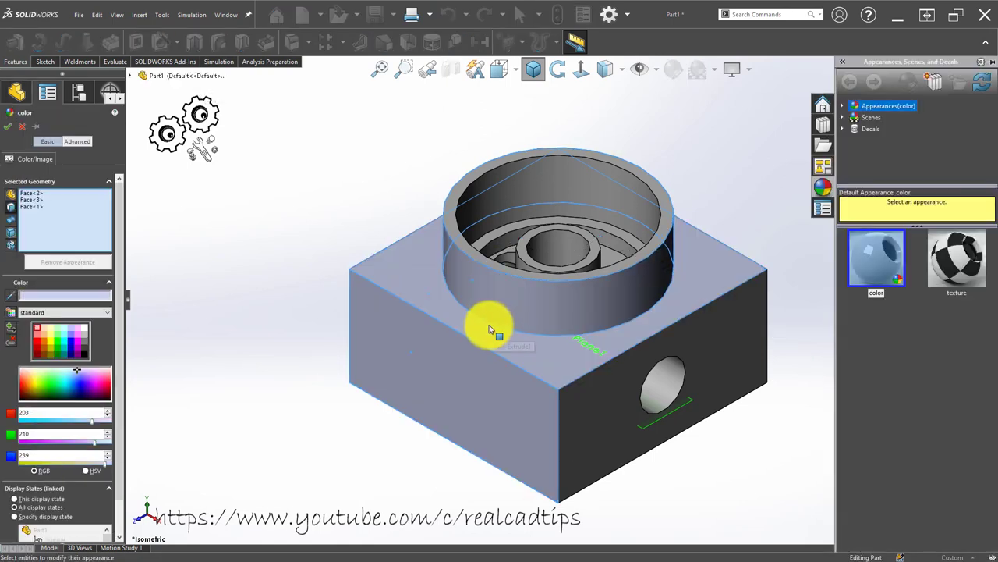
- Colour the boss's outer wall and the block's outer faces red (255,0,0)
click(490, 297)
click(513, 304)
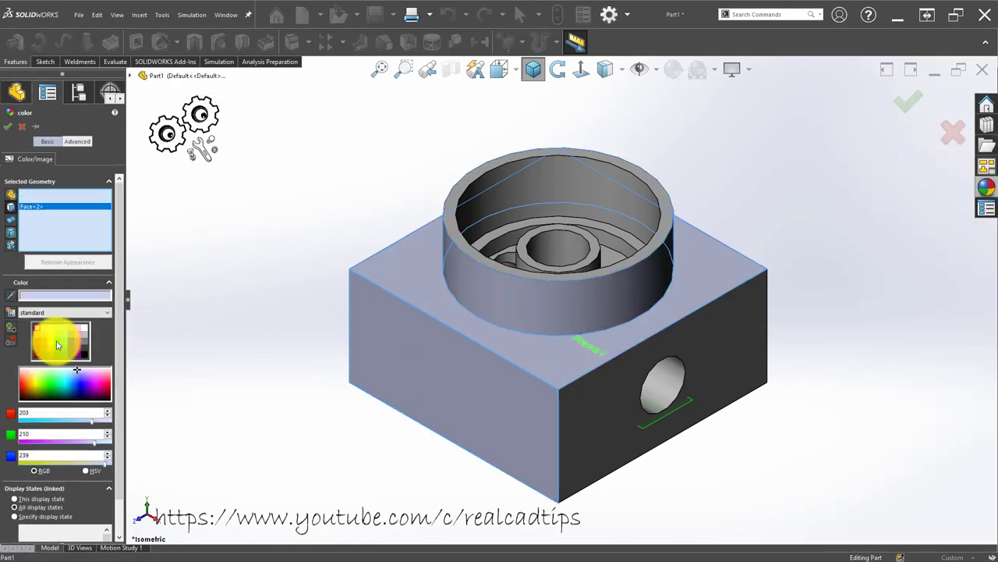
click(39, 345)
click(595, 414)
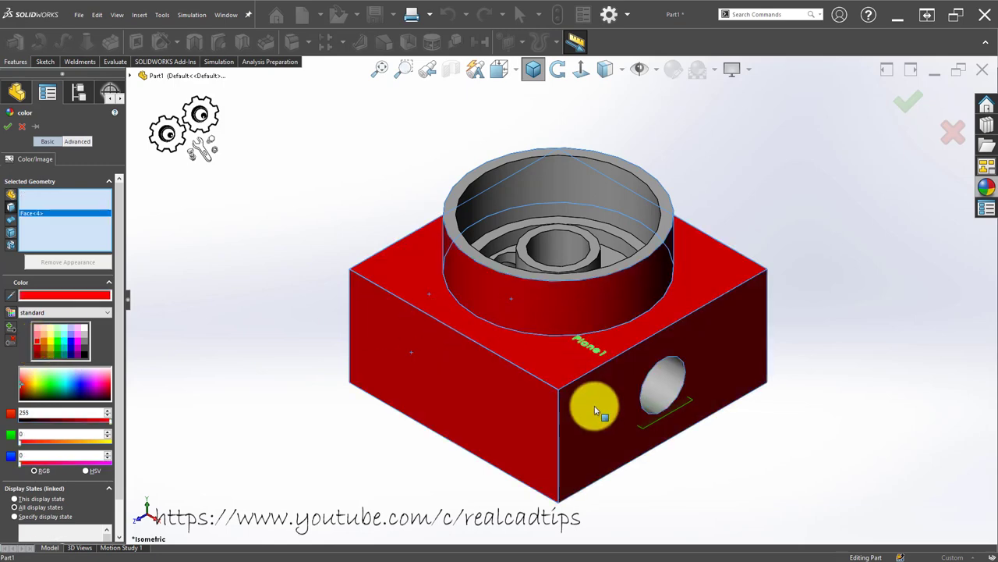
mouse_move(611, 426)
middle_down()
mouse_move(469, 344)
mouse_move(468, 307)
mouse_move(490, 329)
mouse_move(446, 262)
mouse_move(468, 367)
mouse_move(535, 413)
mouse_move(546, 398)
middle_up()
click(444, 259)
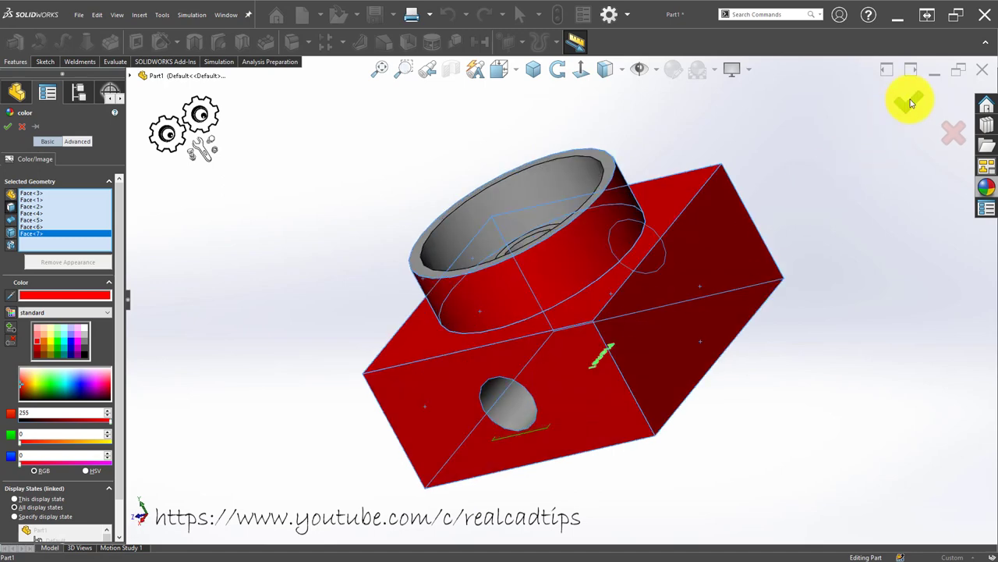
click(911, 102)
click(535, 69)
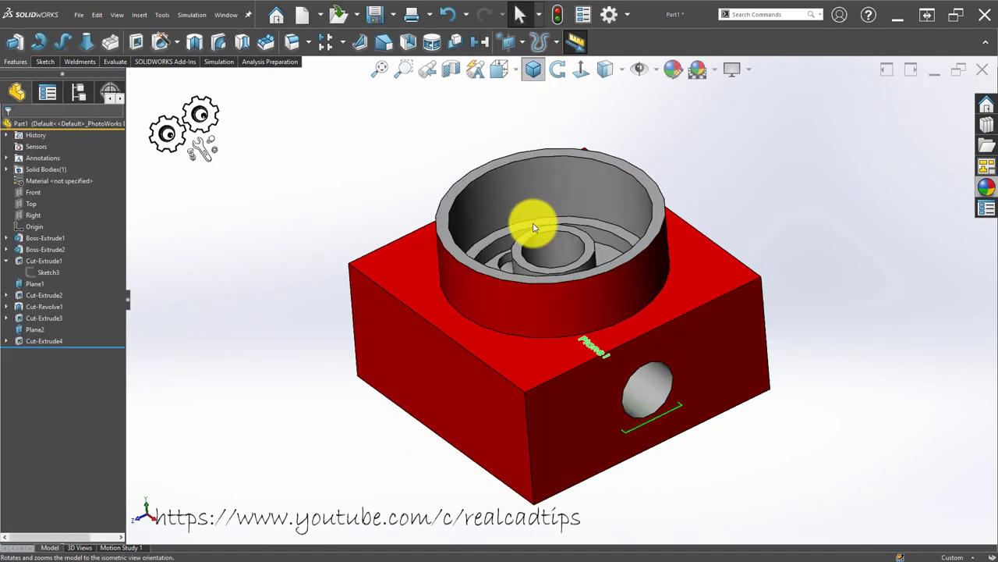
- Colour the side port's circular face yellow
click(667, 386)
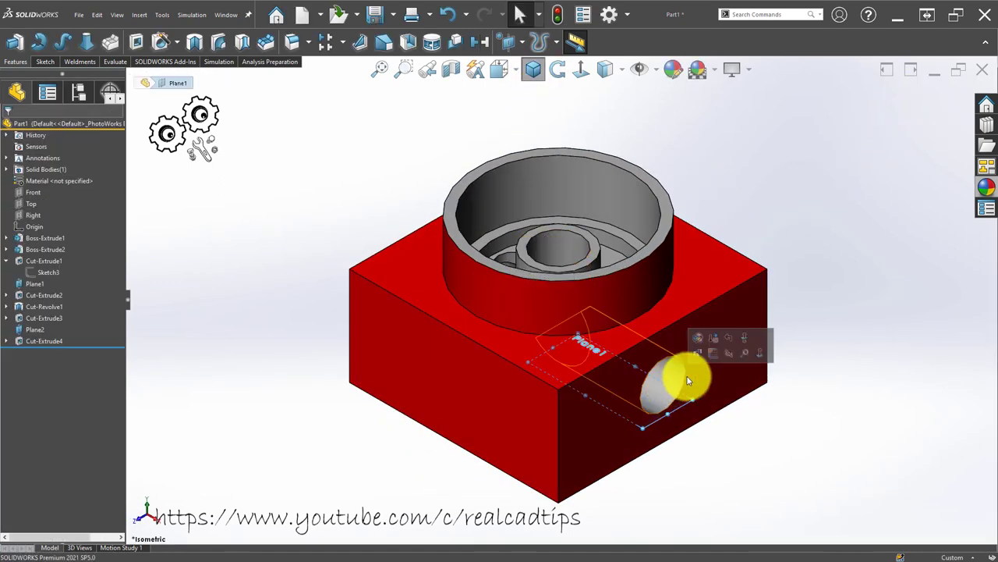
click(665, 380)
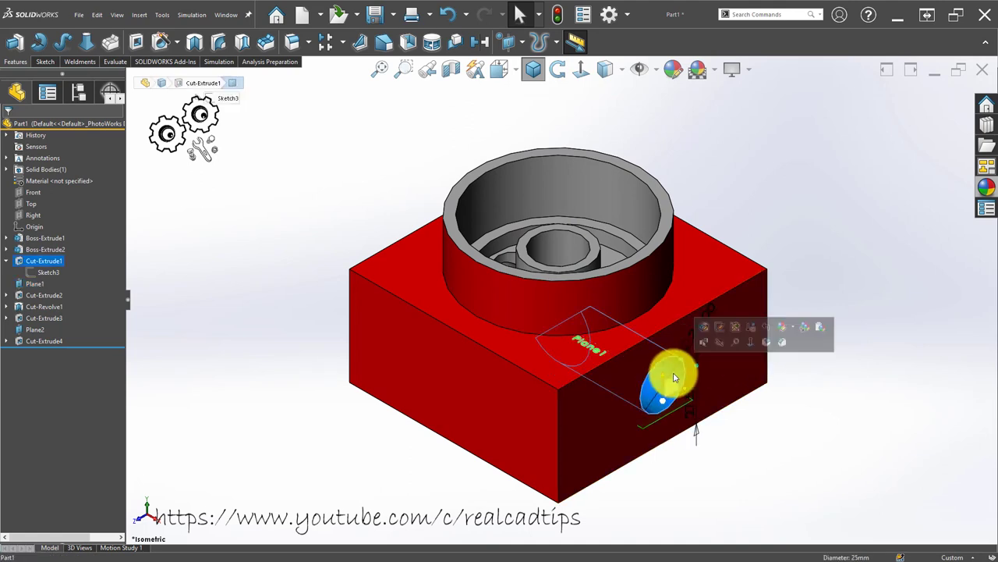
click(793, 329)
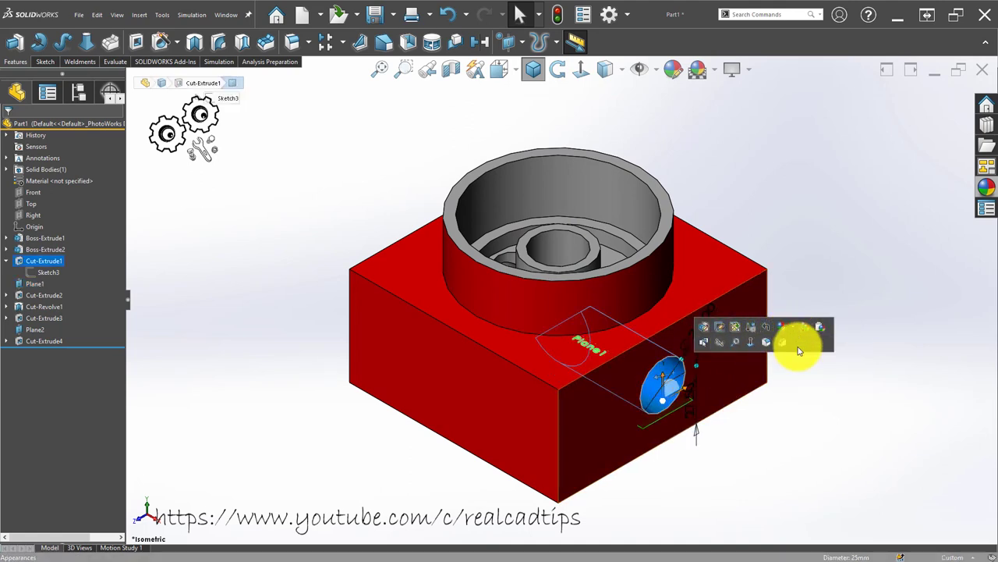
click(793, 353)
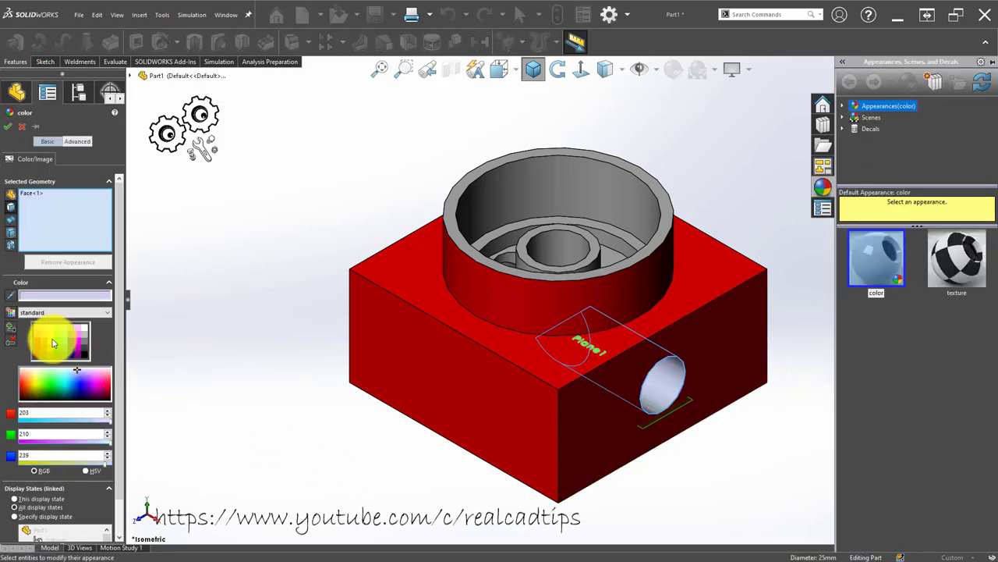
click(53, 341)
- Extend the yellow to the bore's inner cylinder and bottom ring faces, then section on Front
scroll(567, 283, down, 2)
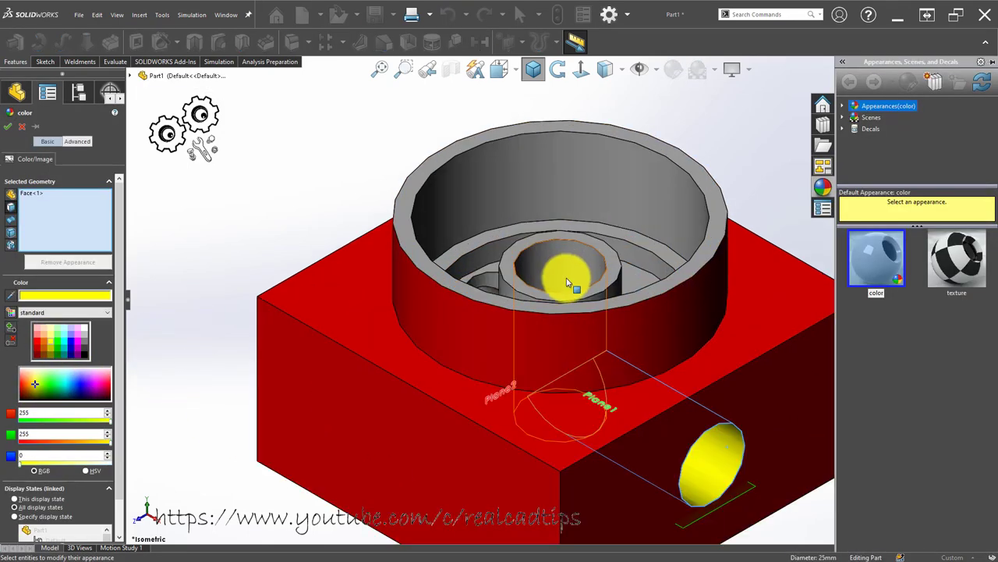
scroll(567, 282, down, 2)
click(486, 301)
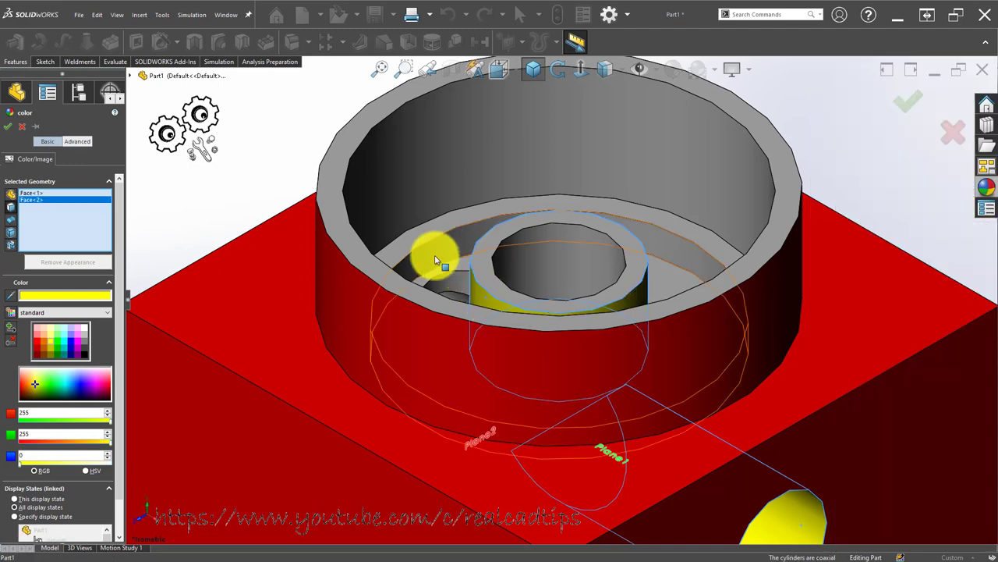
click(446, 252)
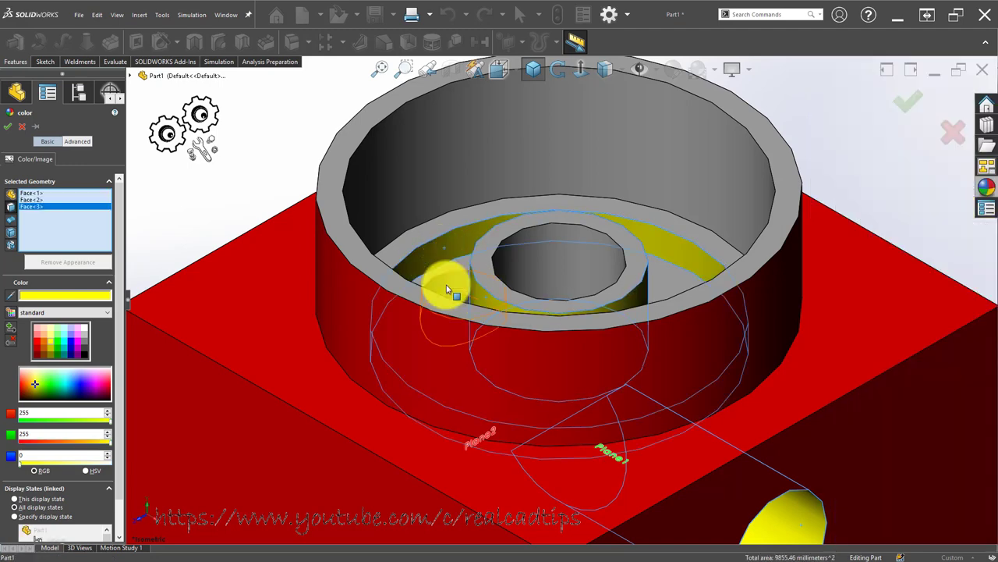
click(461, 298)
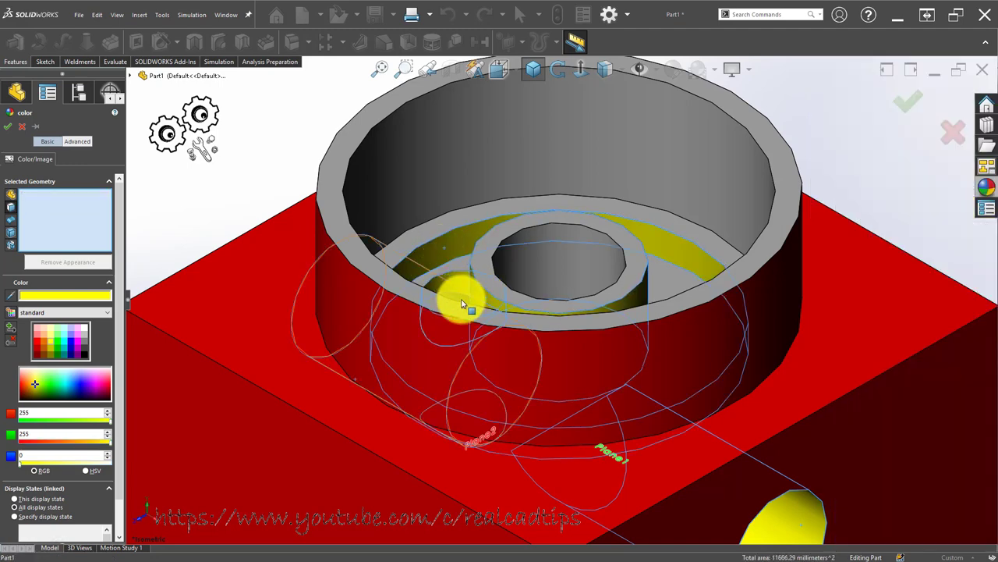
scroll(461, 299, up, 5)
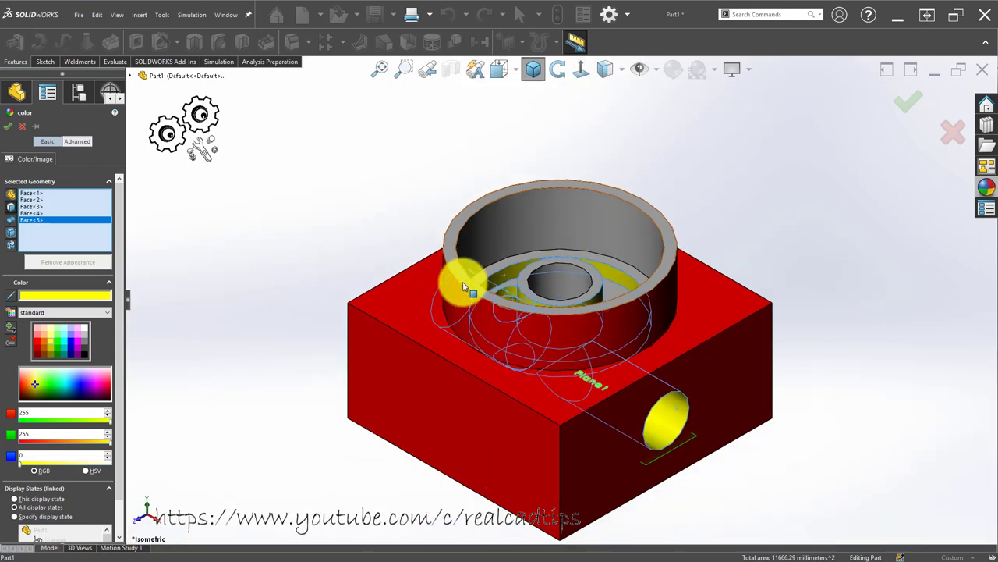
click(874, 113)
click(581, 69)
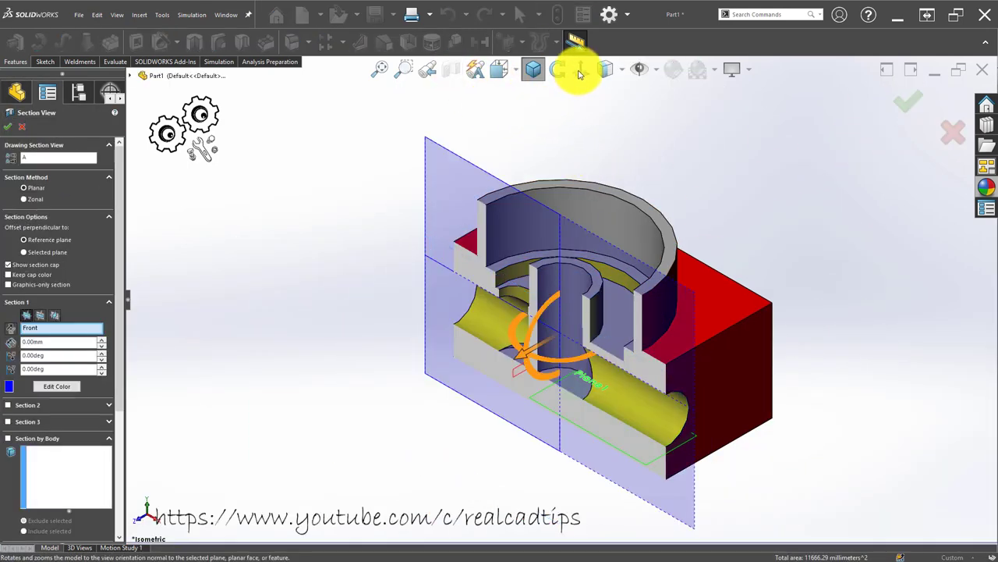
- View the Front section straight on, then return to the uncut part in isometric
click(580, 73)
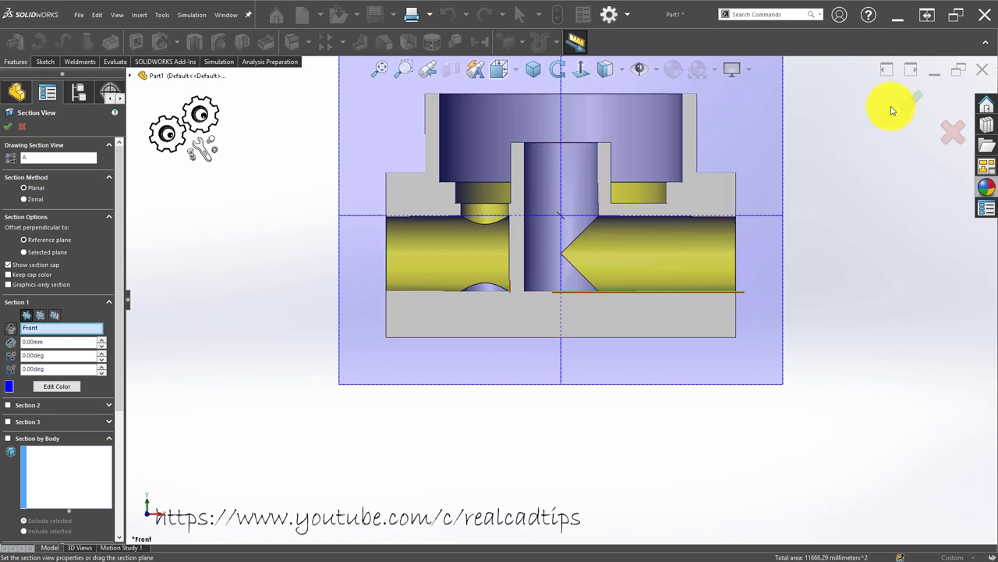
click(910, 100)
click(621, 234)
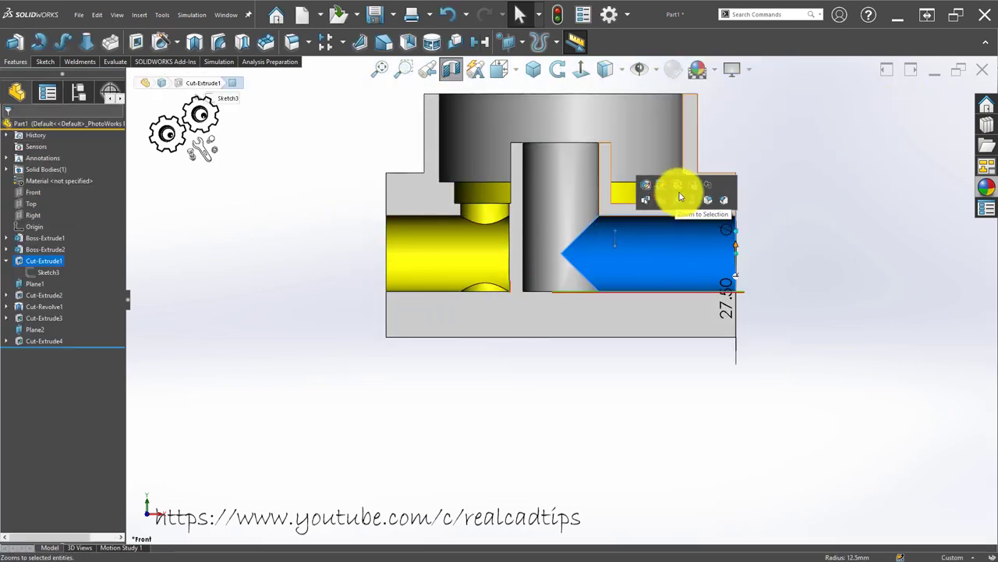
click(820, 225)
click(451, 69)
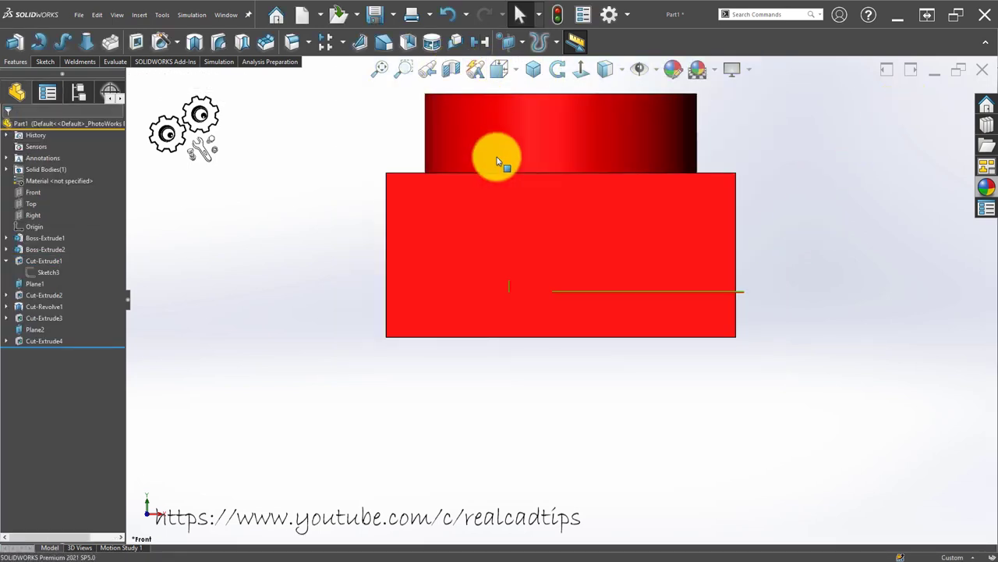
click(534, 69)
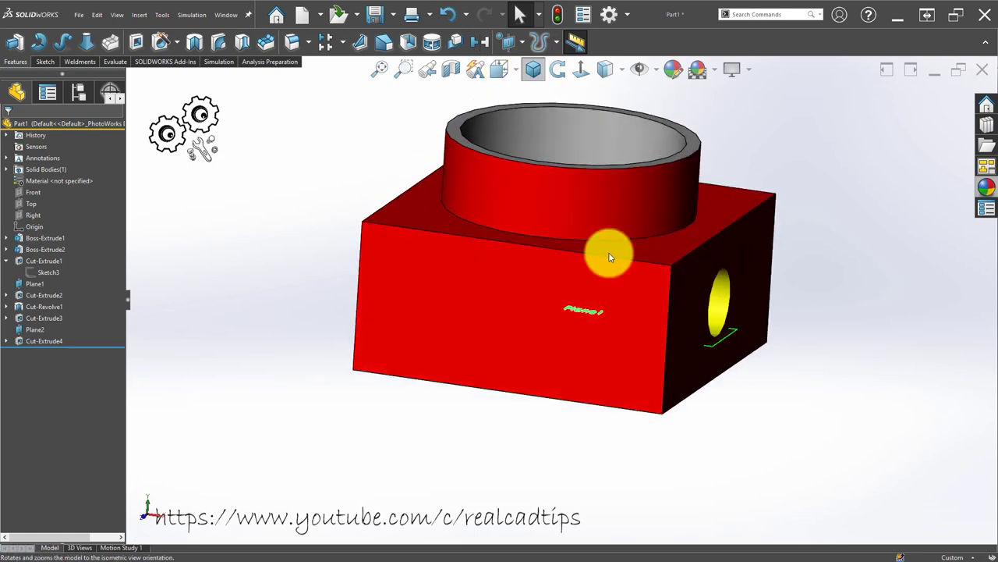
- Review the side port face's colour, keep it yellow, and fit the part in view
click(664, 386)
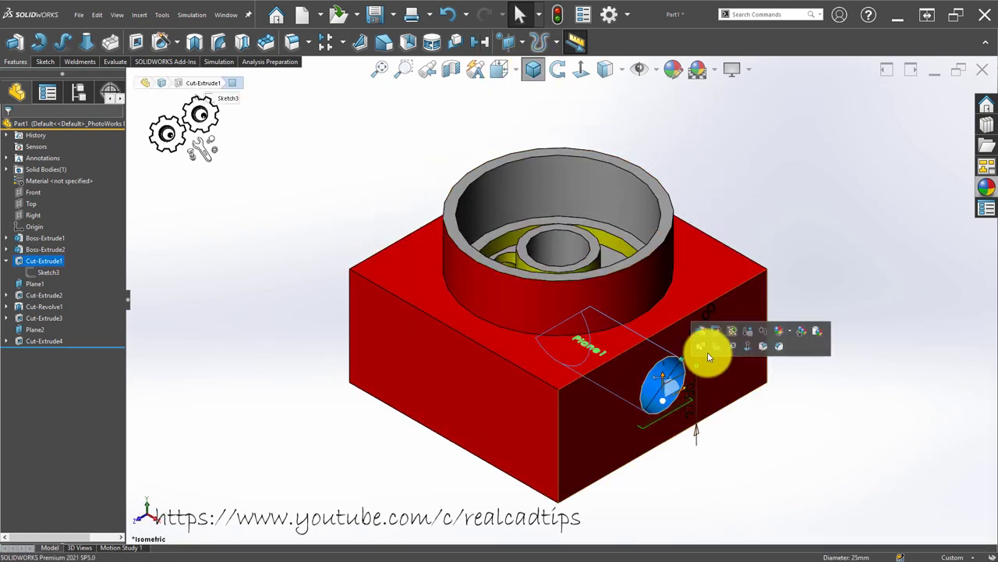
click(792, 334)
click(796, 353)
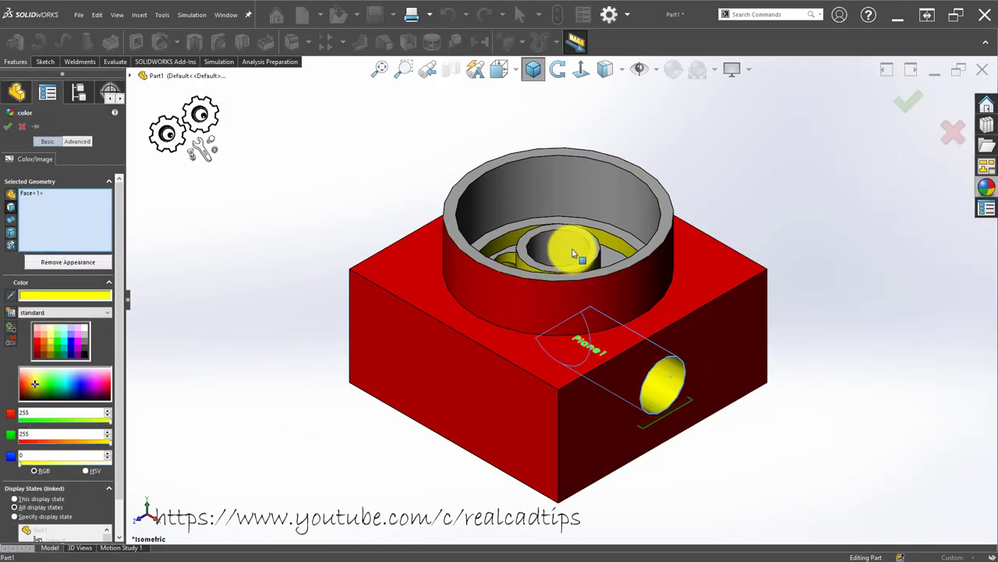
click(907, 109)
key(f)
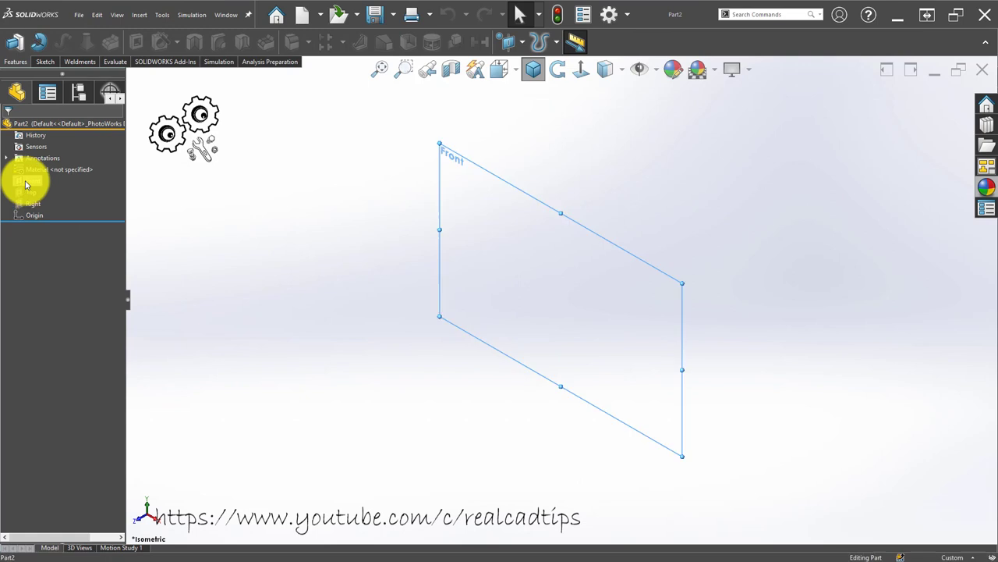
- Start a Front-plane sketch and draw a vertical centerline up from the origin
click(26, 181)
click(23, 167)
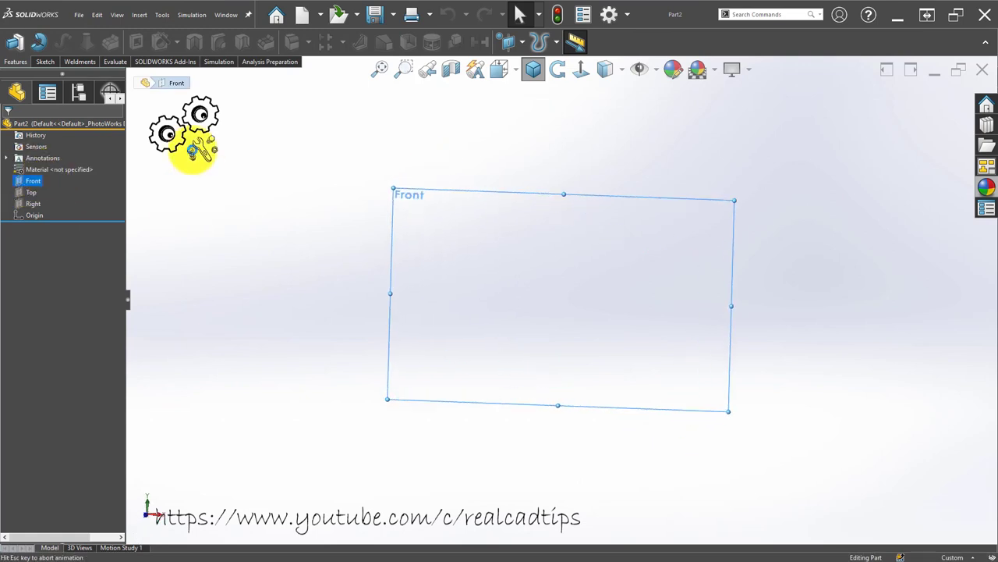
click(104, 45)
click(111, 75)
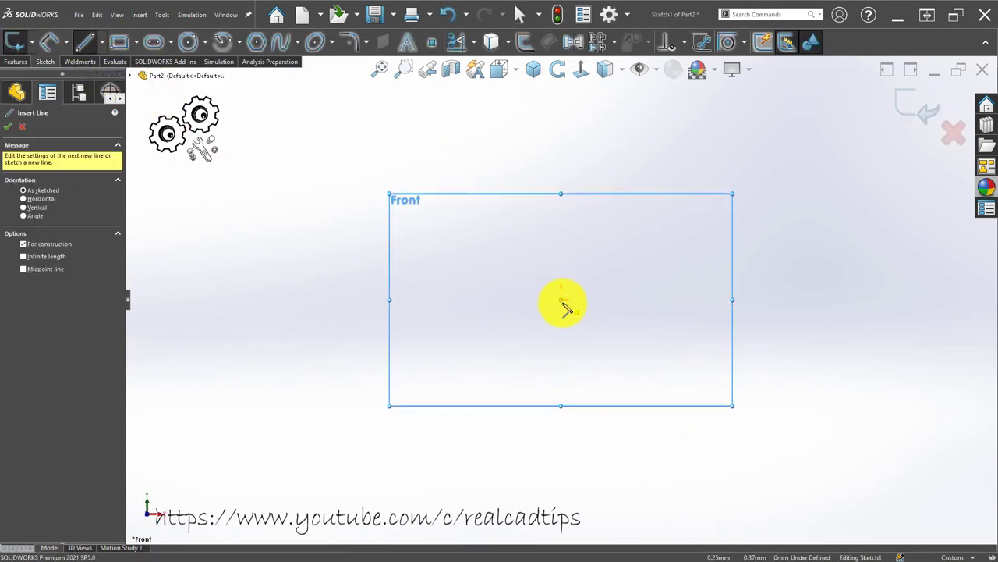
click(562, 300)
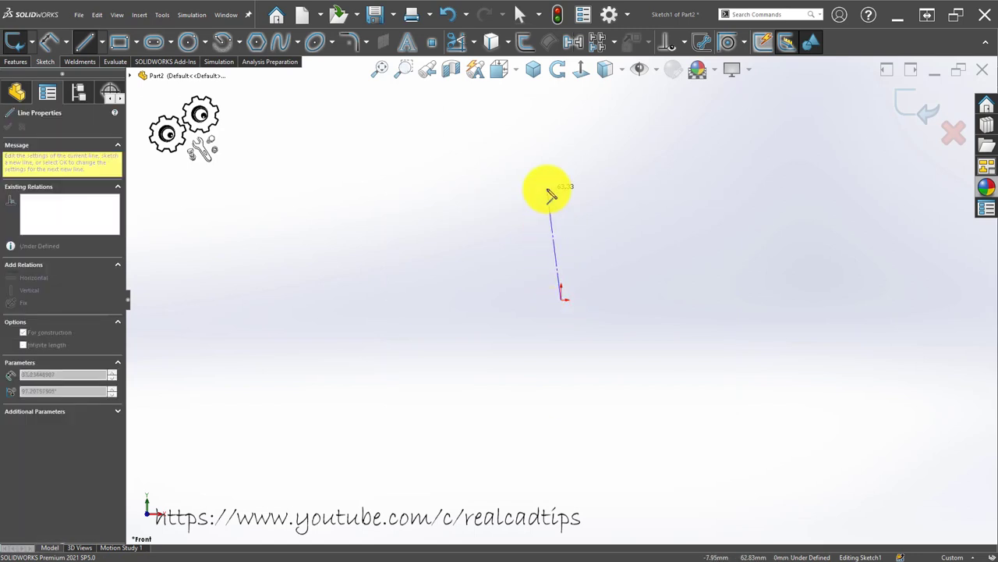
click(562, 134)
click(472, 174)
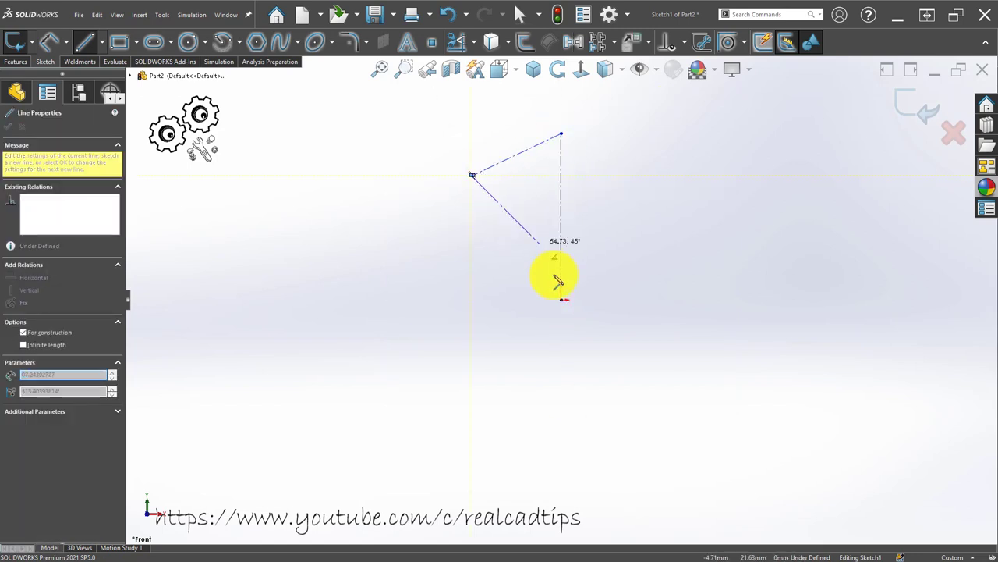
key(Escape)
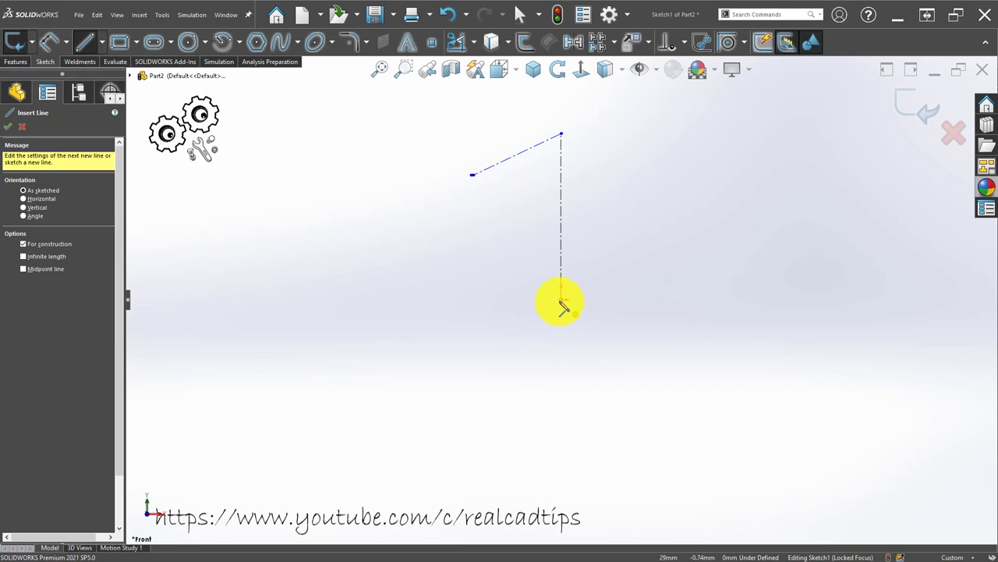
- Add a horizontal centerline from the origin and delete the stray slanted one
click(561, 299)
click(694, 300)
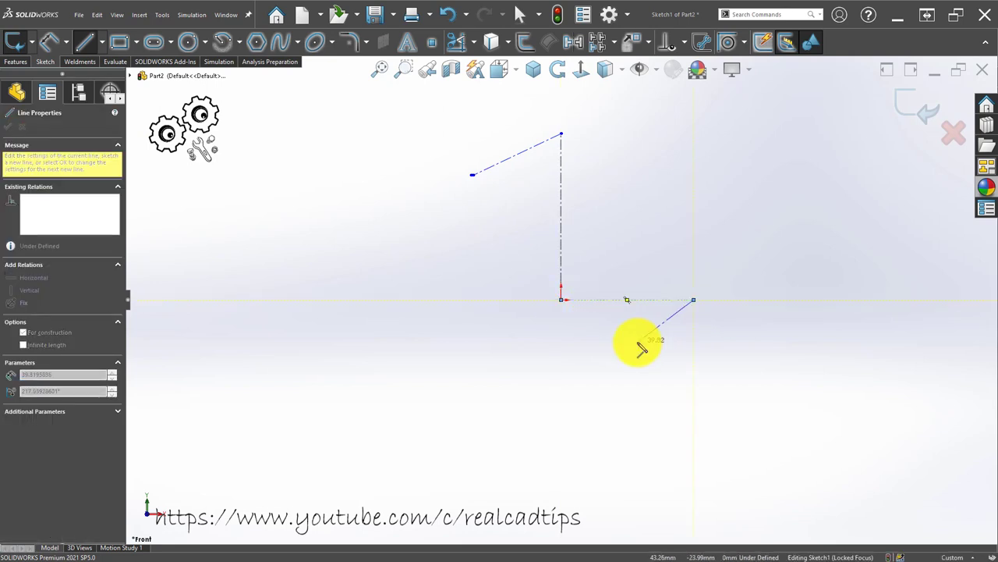
key(Escape)
key(Escape)
drag(423, 112, 685, 205)
key(Delete)
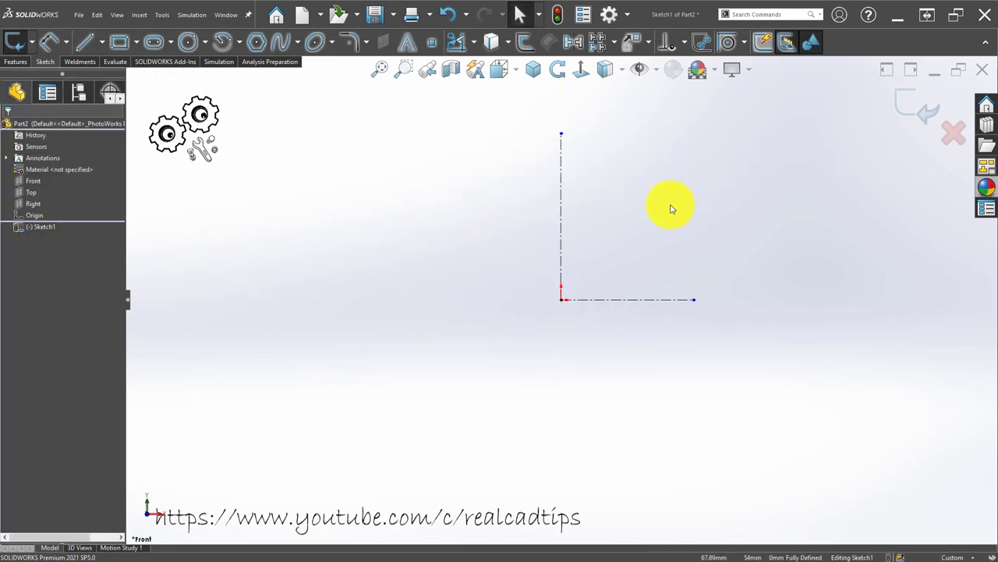
key(z)
click(84, 43)
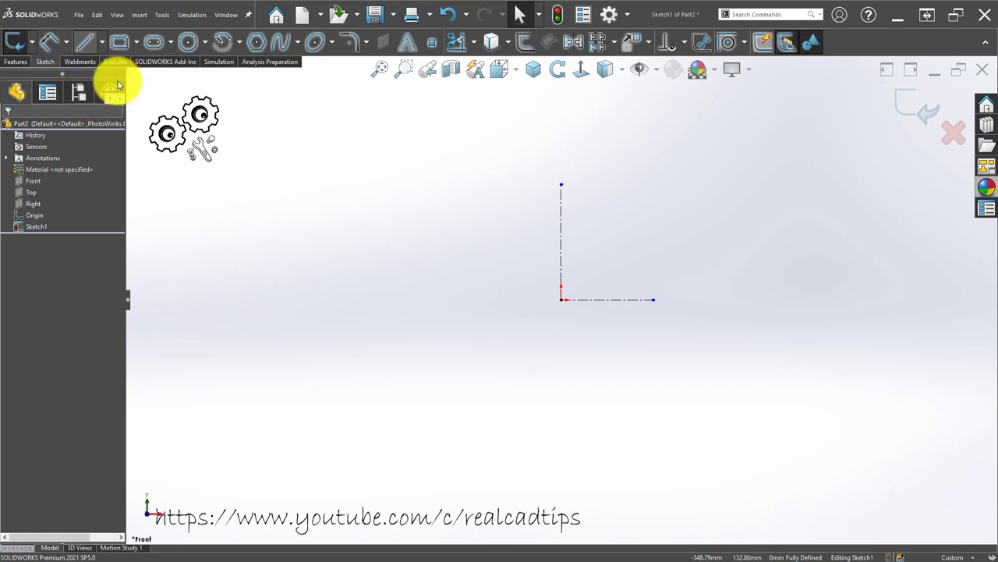
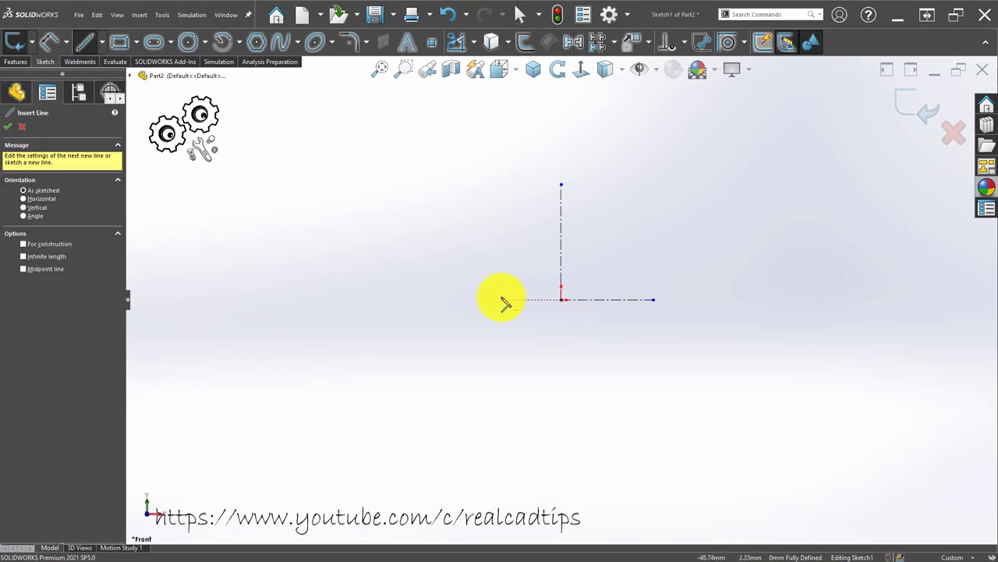
- Sketch the stepped outline as a connected chain of lines beside the vertical centreline
click(502, 300)
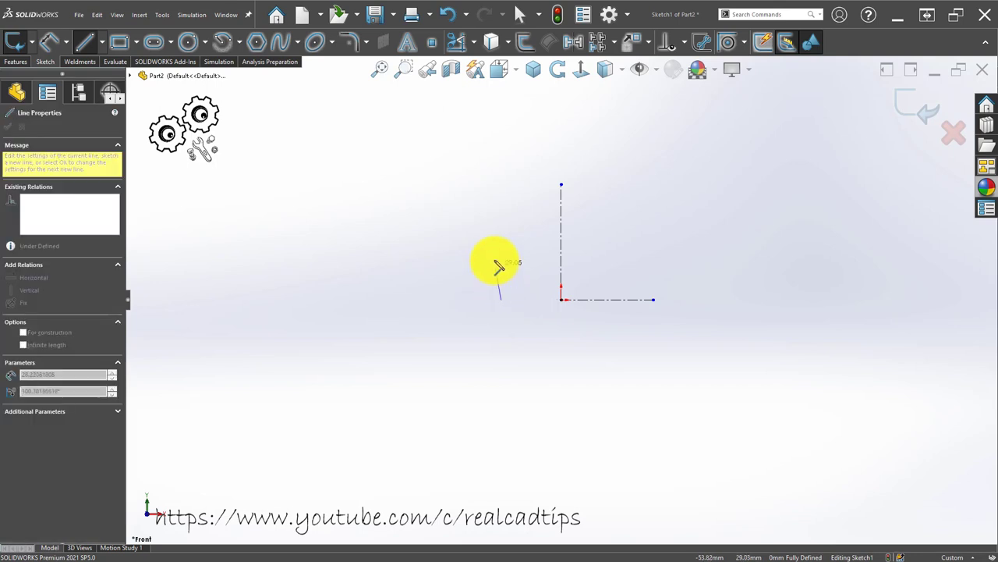
click(501, 200)
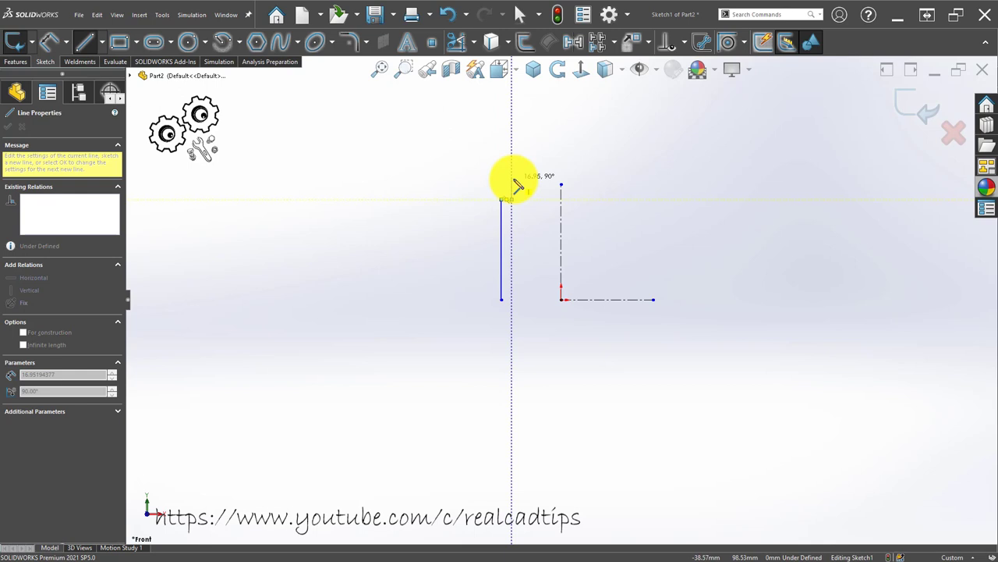
click(512, 179)
click(524, 179)
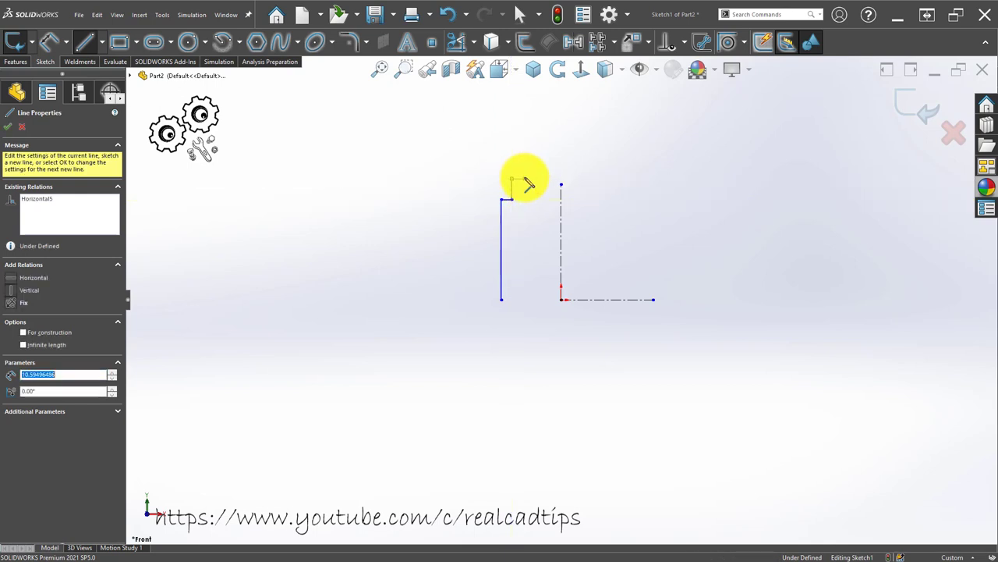
double_click(524, 298)
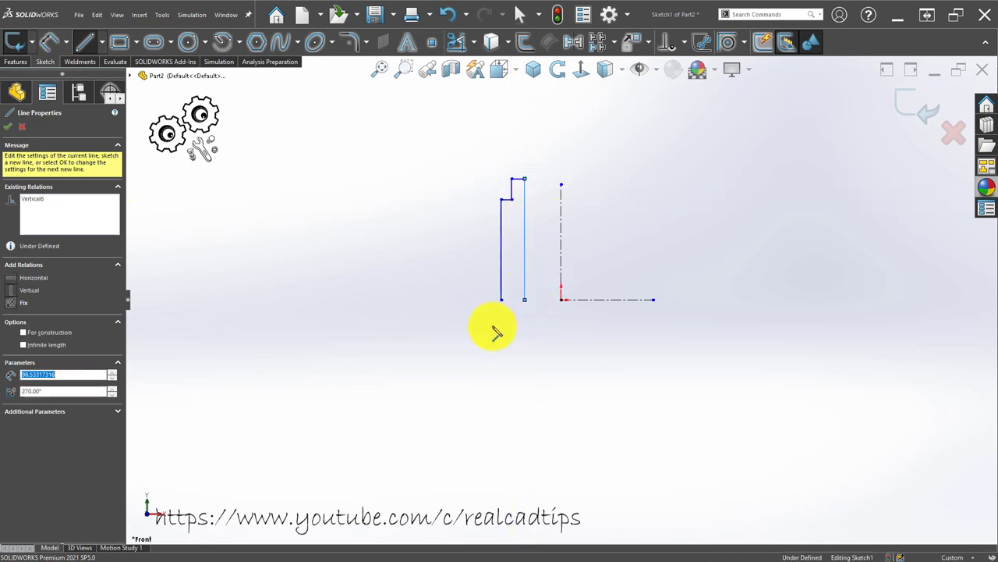
- Draw a horizontal line from the origin leftward past the profile and select it
click(562, 298)
click(458, 299)
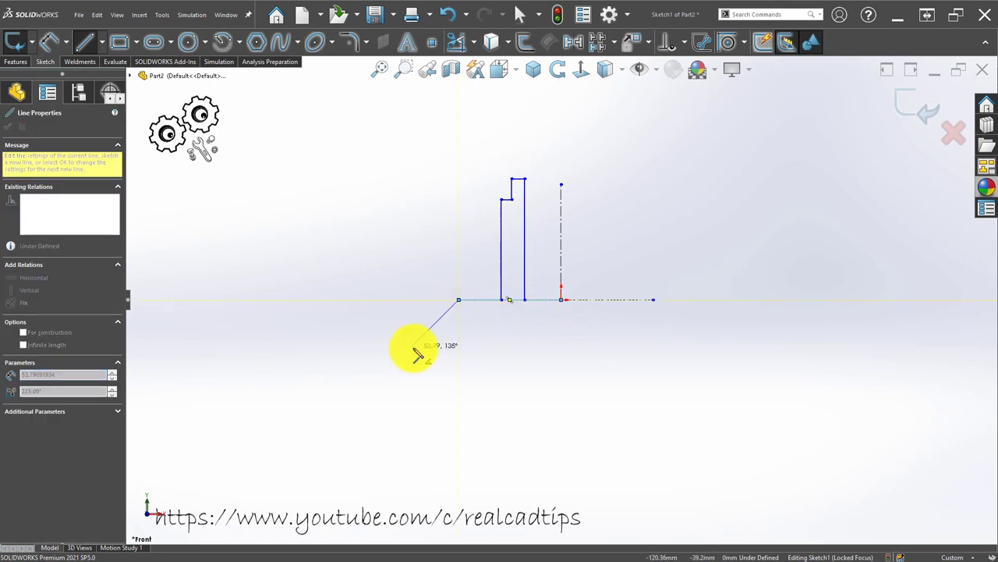
key(Escape)
key(Escape)
click(486, 299)
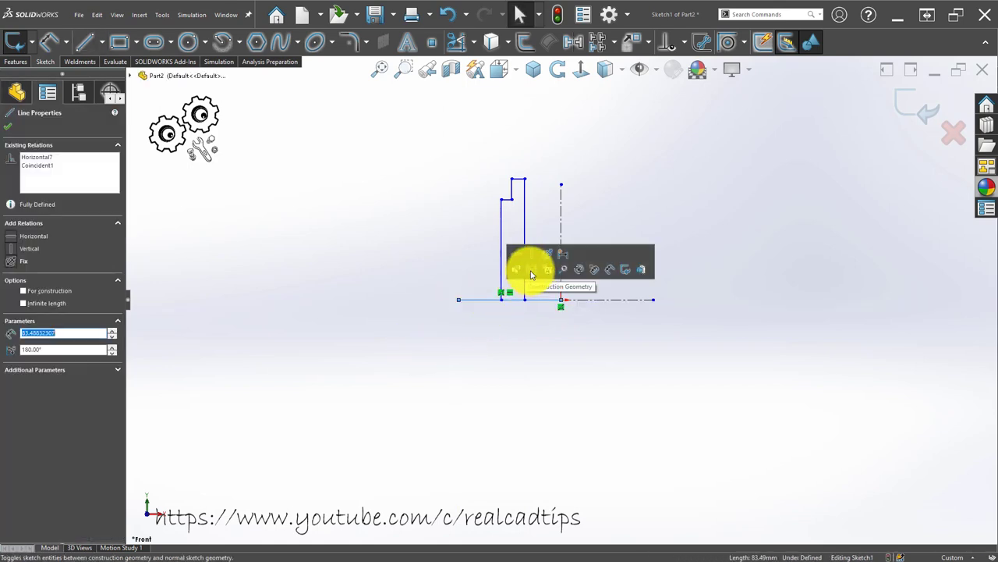
key(Escape)
- Nudge the left edge's lower endpoint along the horizontal axis
scroll(522, 304, down, 3)
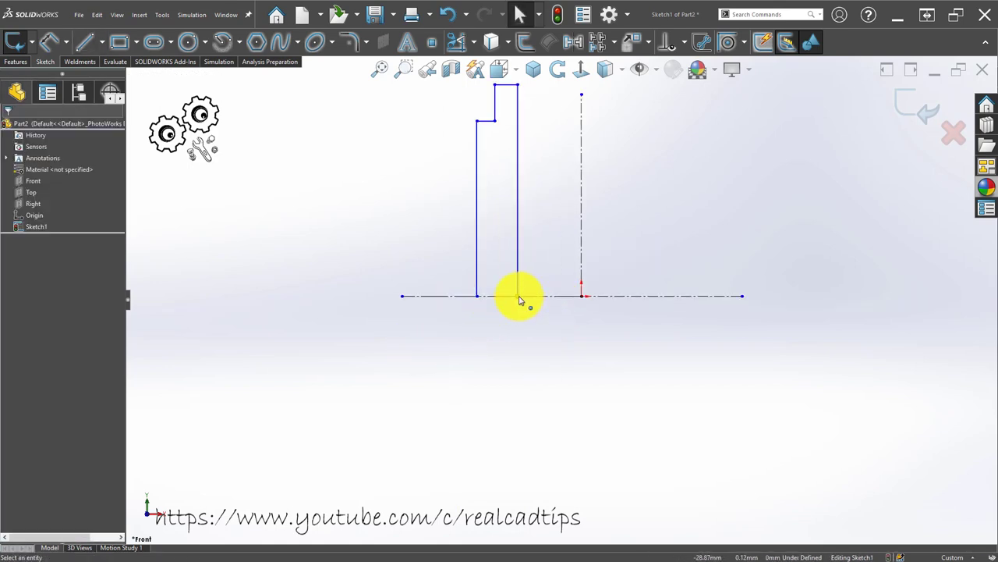
drag(520, 301, 514, 296)
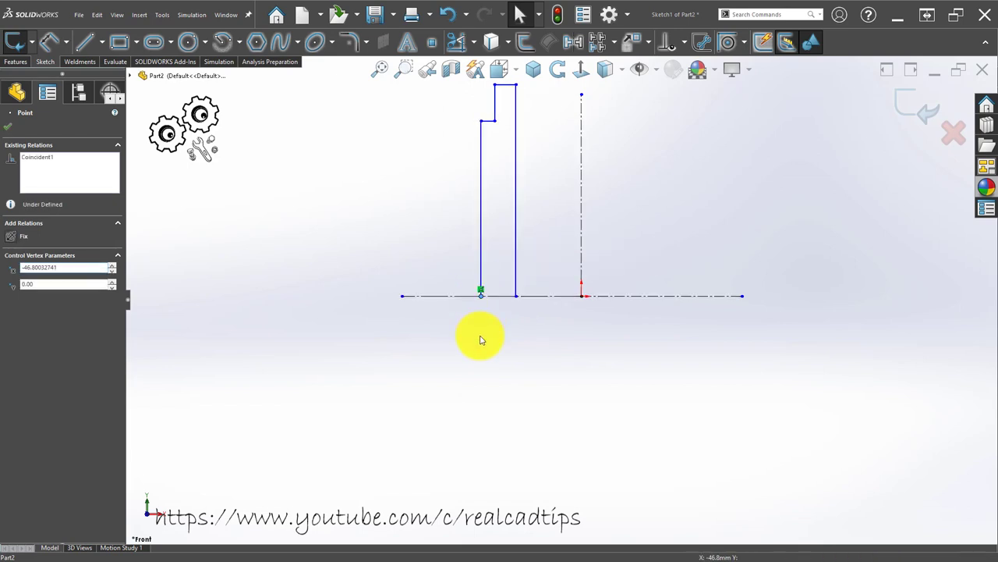
key(Escape)
scroll(572, 267, up, 2)
scroll(573, 270, down, 2)
scroll(572, 269, up, 2)
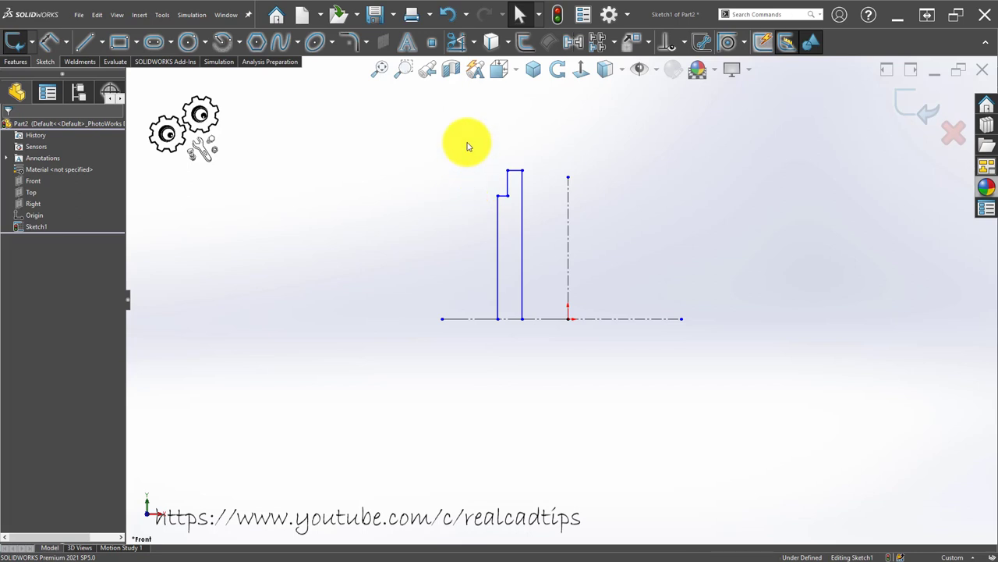
- Mirror the stepped outline lines across the horizontal centreline
drag(466, 141, 547, 356)
ctrl+click(546, 319)
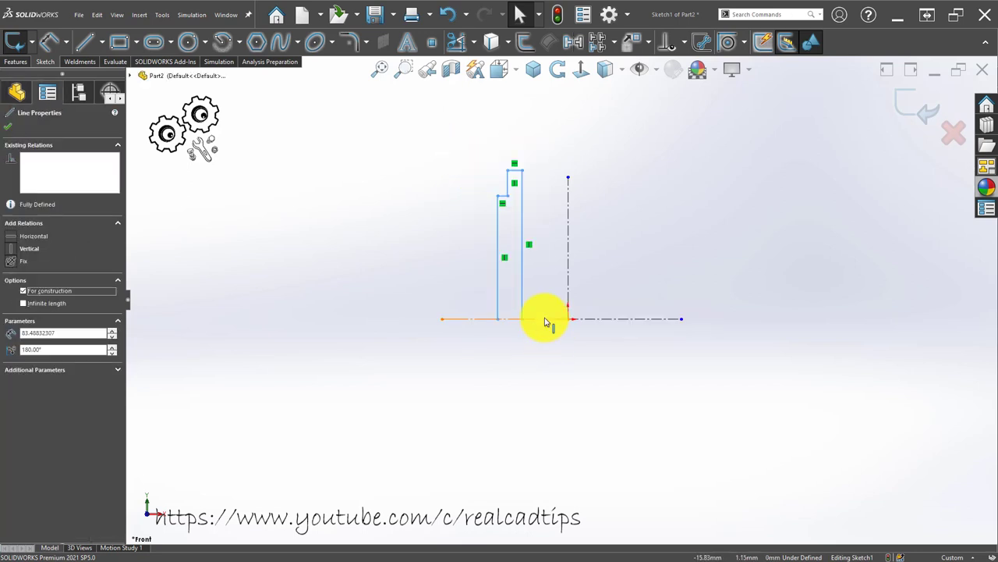
click(574, 43)
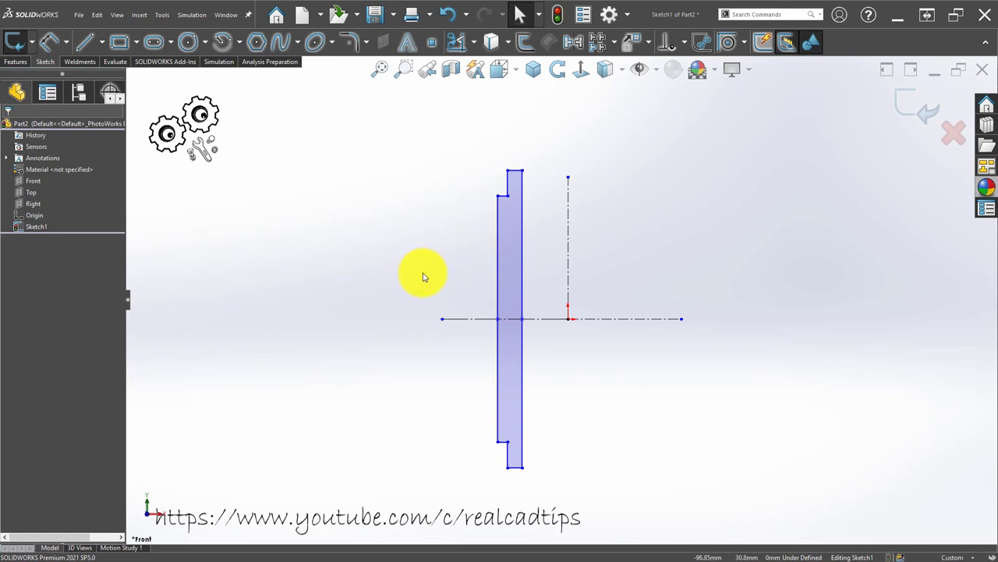
right_drag(429, 297, 430, 242)
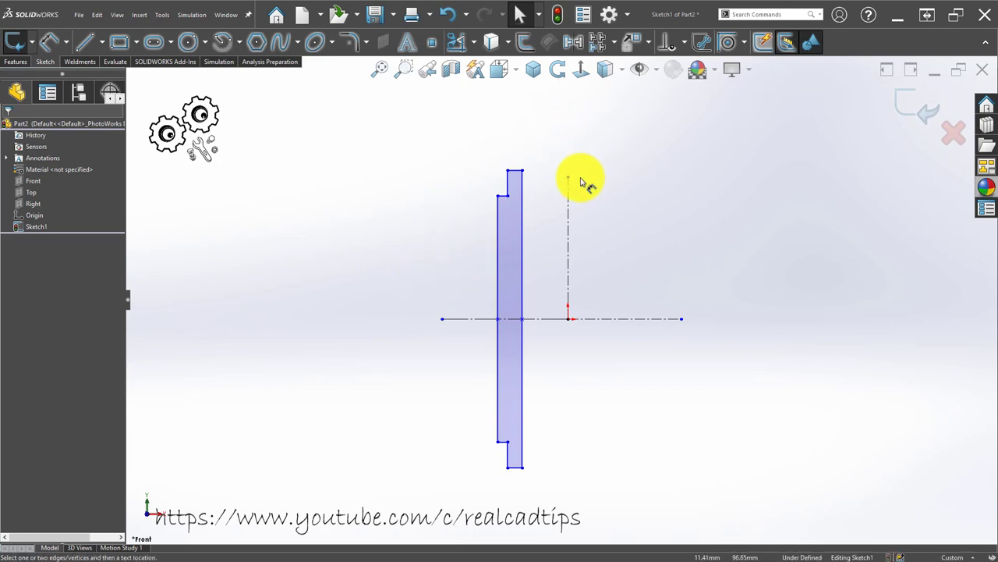
- Dimension the top step 70 and the inner edge 60 across the vertical centreline
click(508, 184)
click(570, 200)
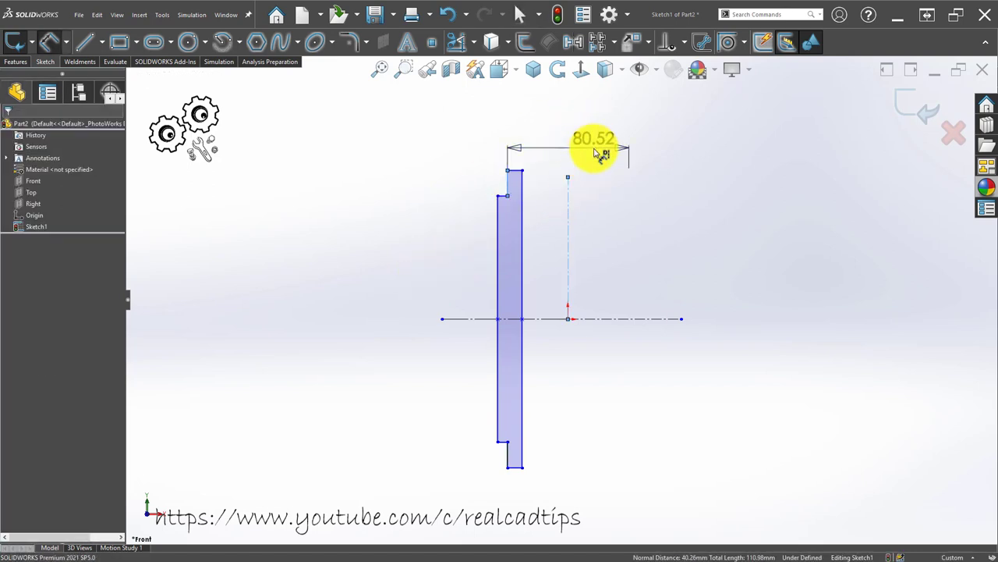
click(596, 150)
text(70)
key(Return)
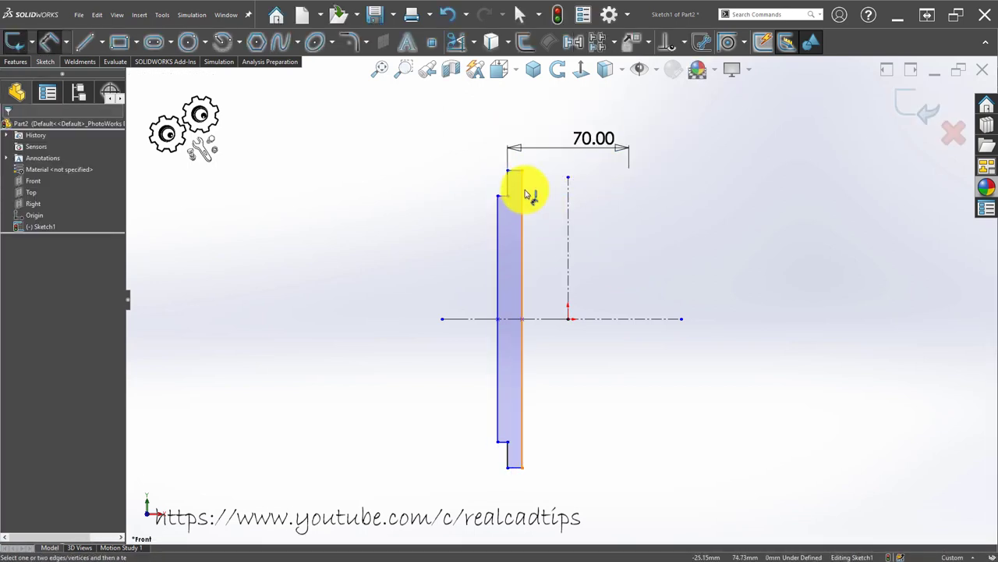
click(568, 201)
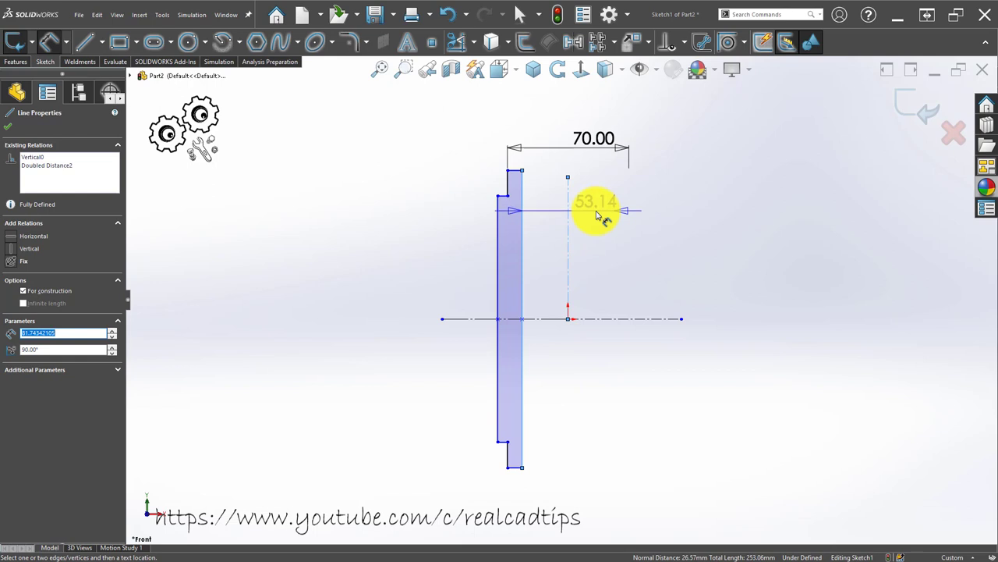
click(595, 216)
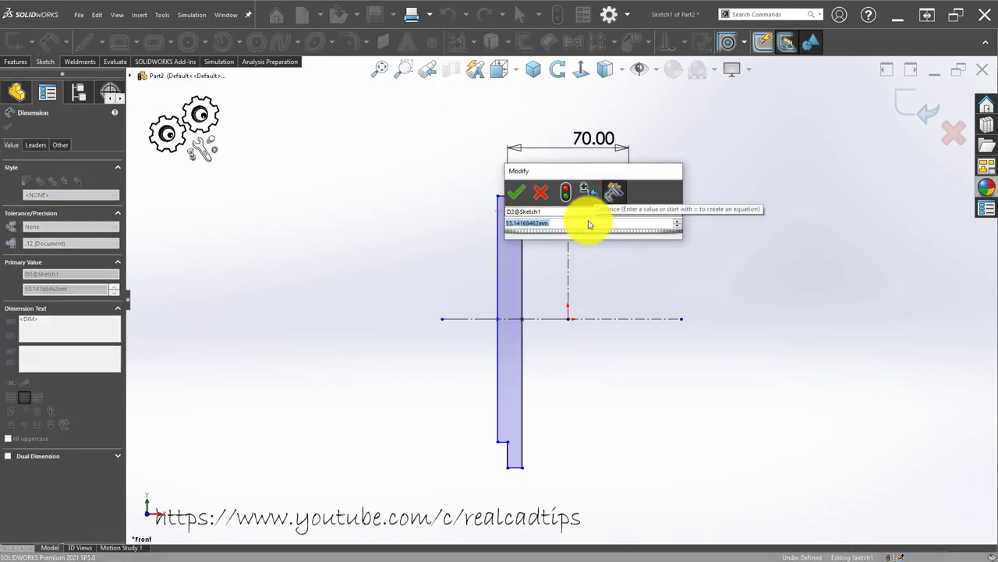
text(60)
key(Return)
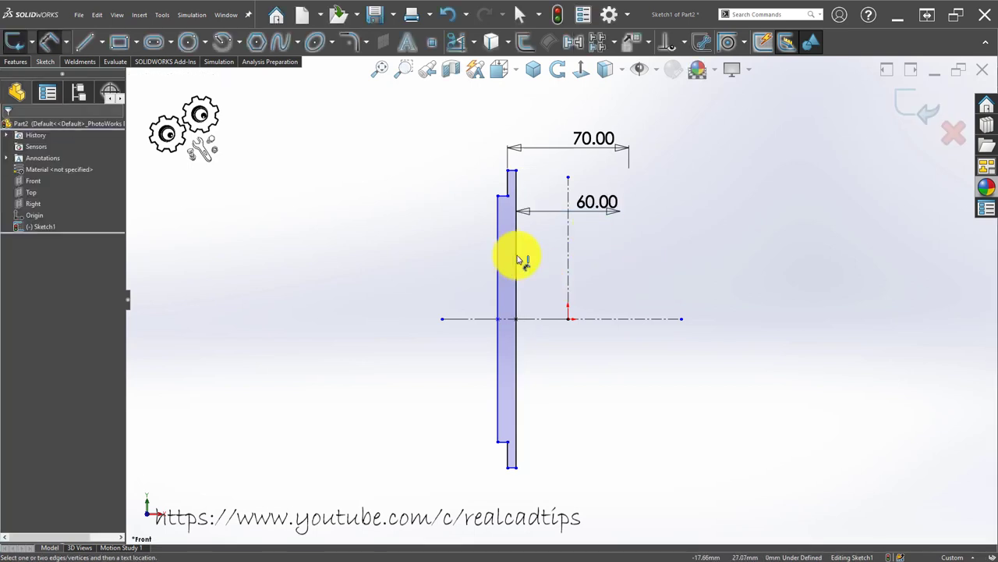
- Add the 80 outer dimension across the centreline
click(499, 242)
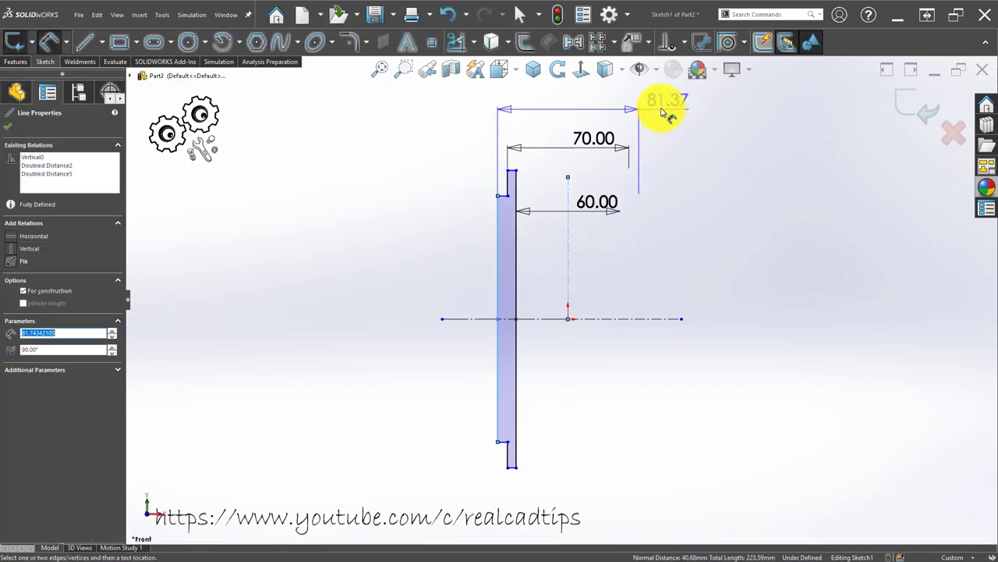
click(707, 134)
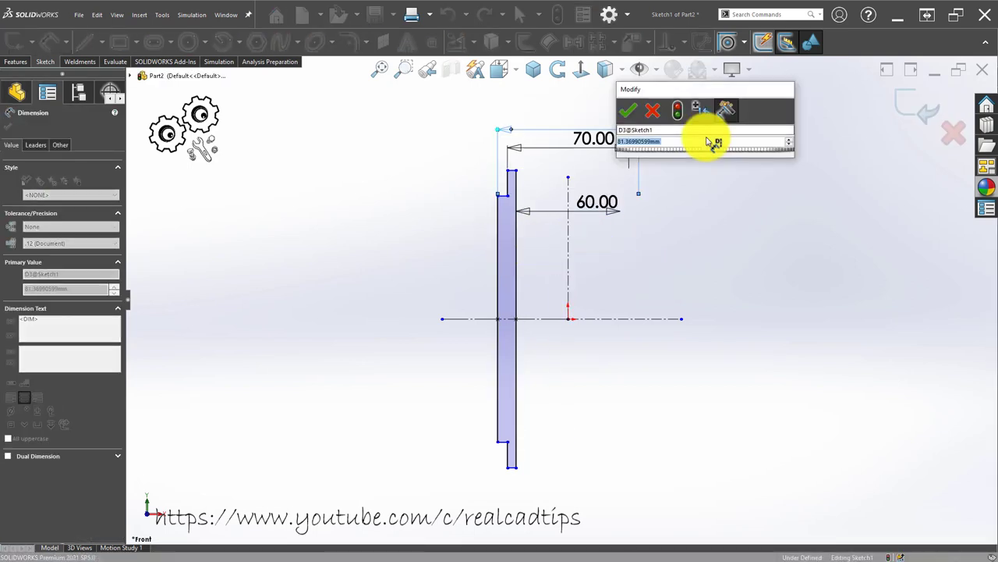
text(80)
key(Return)
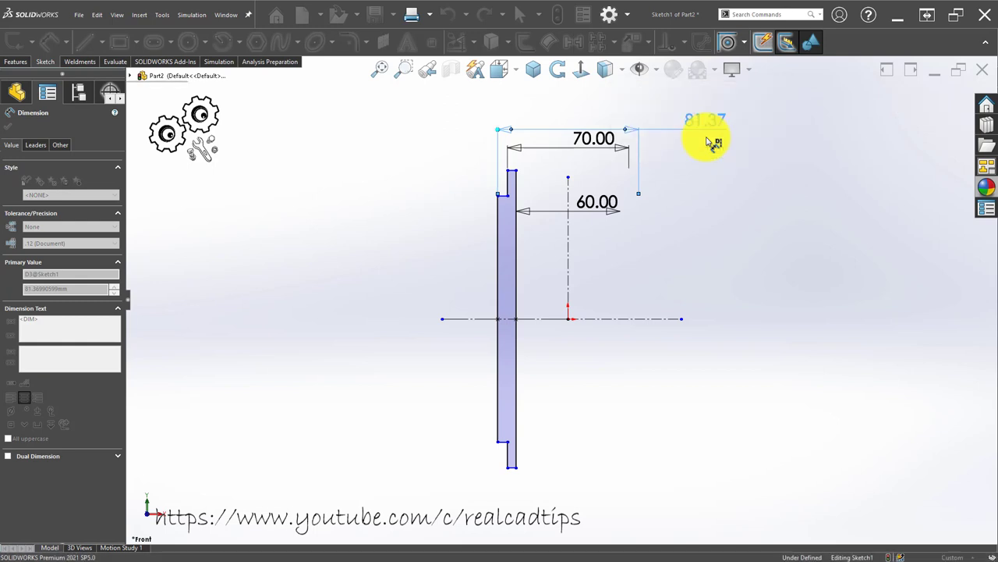
click(766, 255)
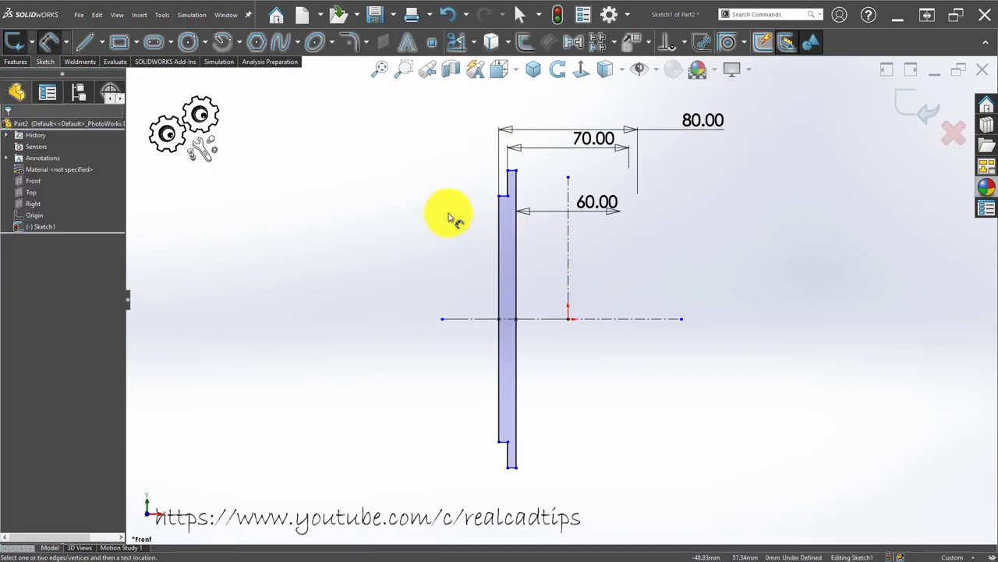
scroll(499, 208, down, 2)
scroll(524, 217, down, 4)
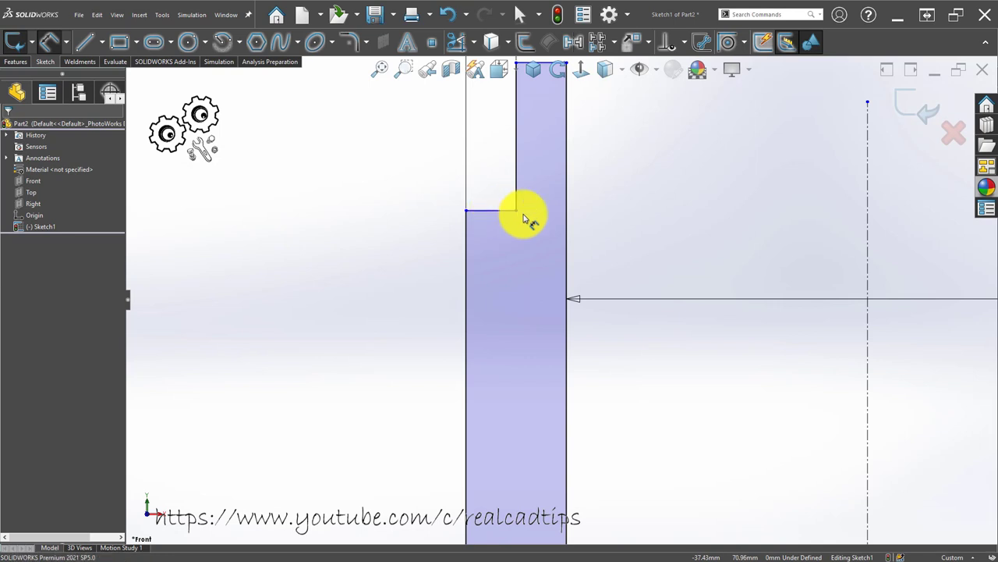
scroll(538, 234, up, 2)
- Dimension the notch-to-top step height as 10
click(521, 248)
click(553, 165)
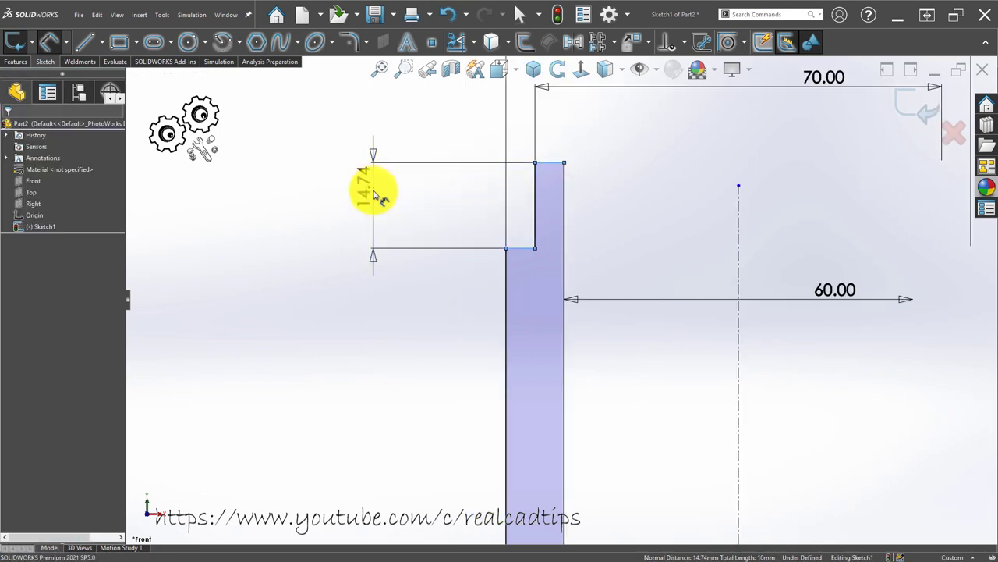
click(375, 191)
text(10)
key(Return)
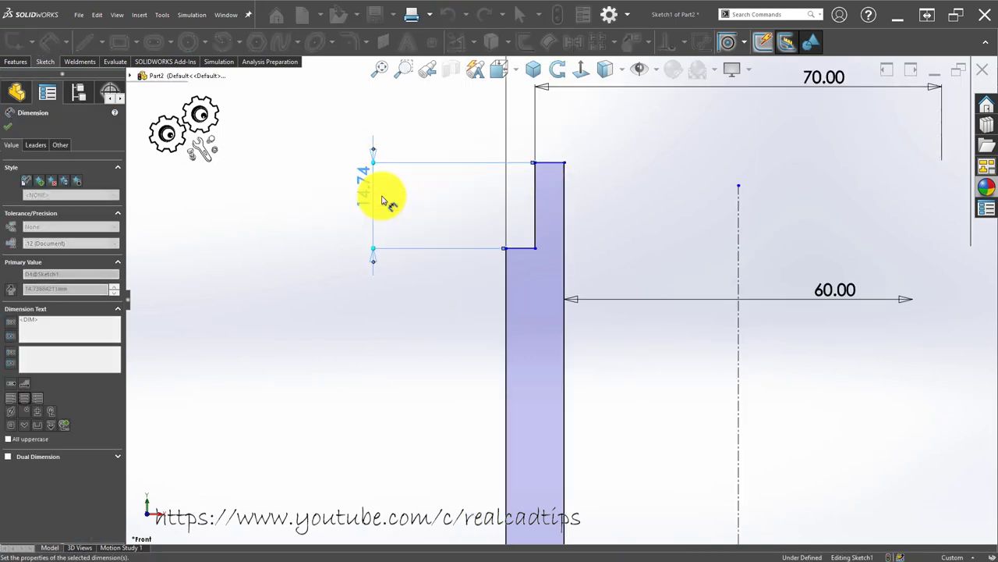
- Dimension the profile's overall height as 210
scroll(577, 234, up, 1)
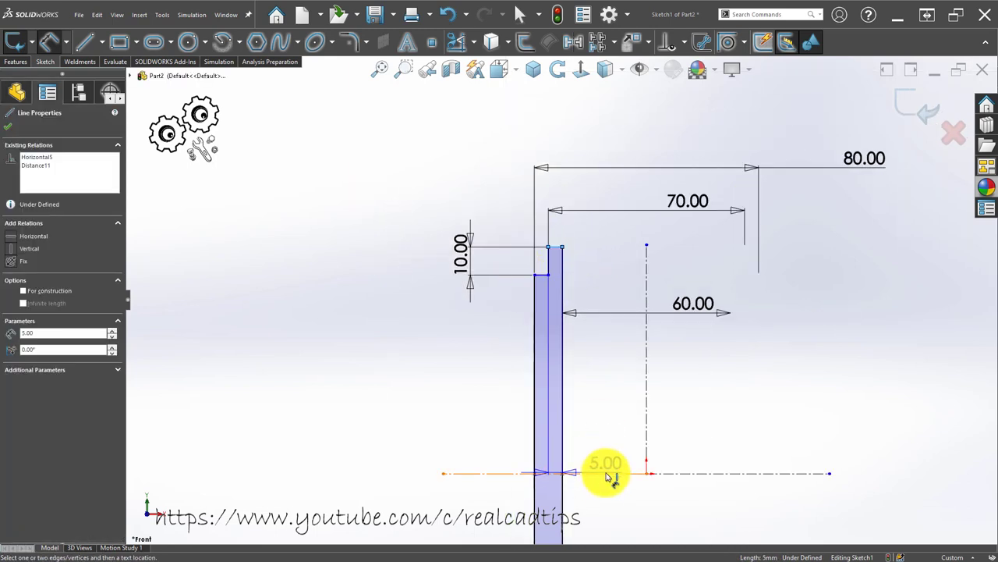
click(606, 473)
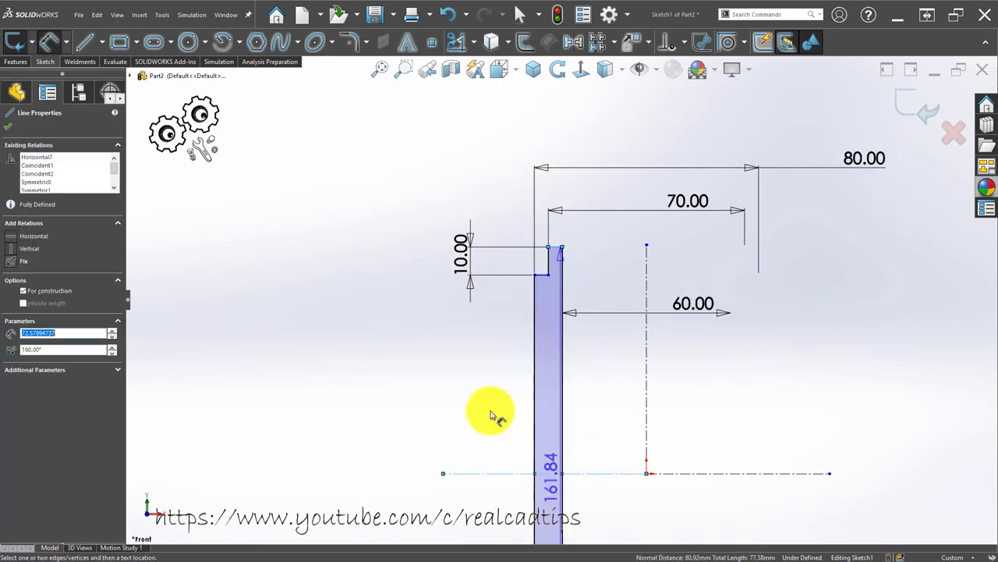
scroll(490, 412, up, 3)
click(472, 419)
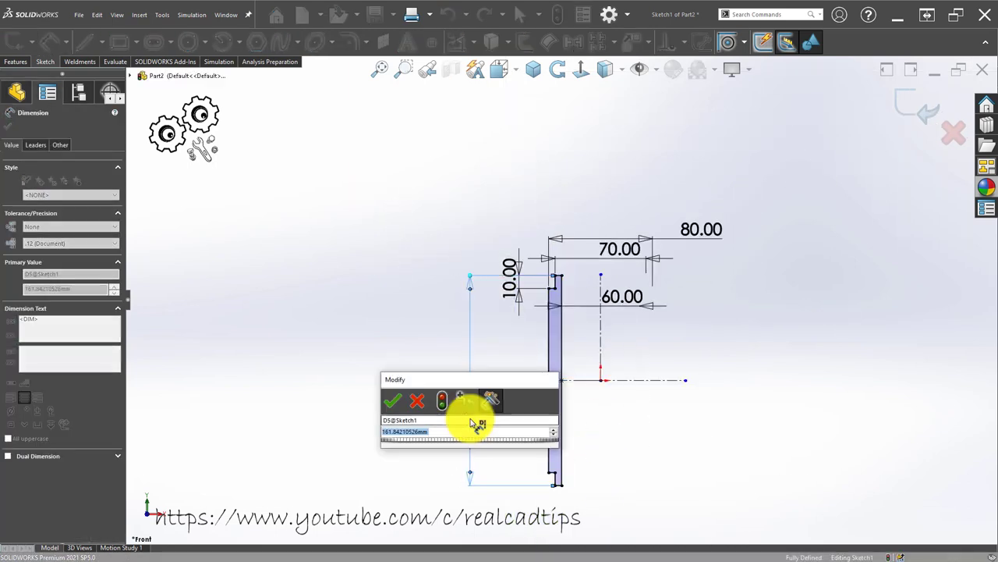
text(210)
key(Return)
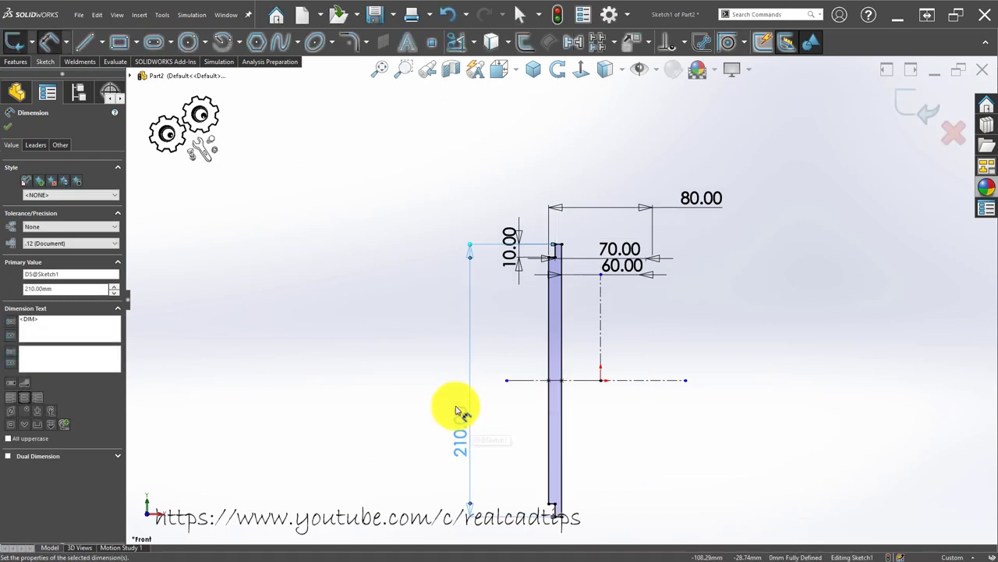
scroll(578, 254, down, 3)
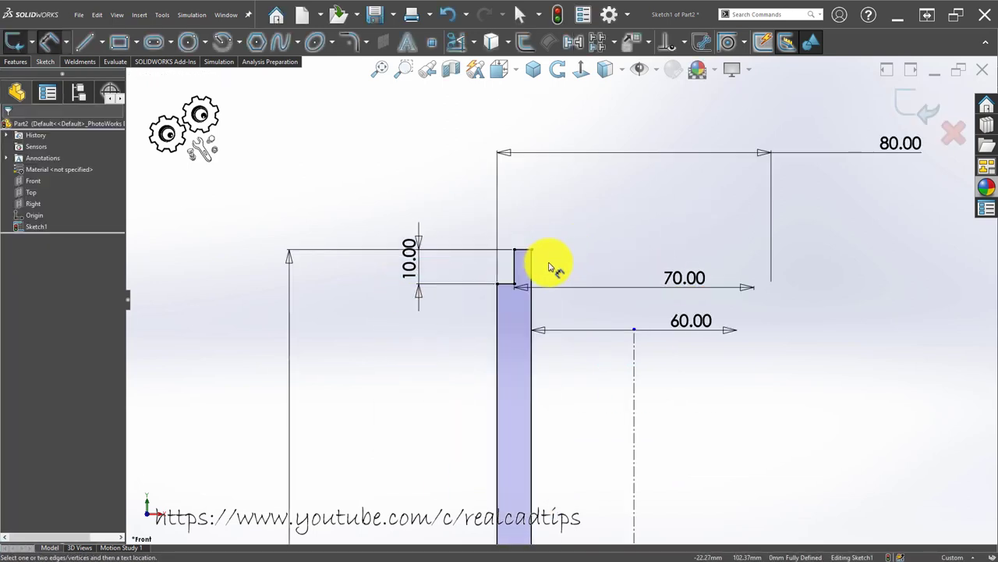
scroll(547, 263, down, 3)
scroll(482, 281, down, 2)
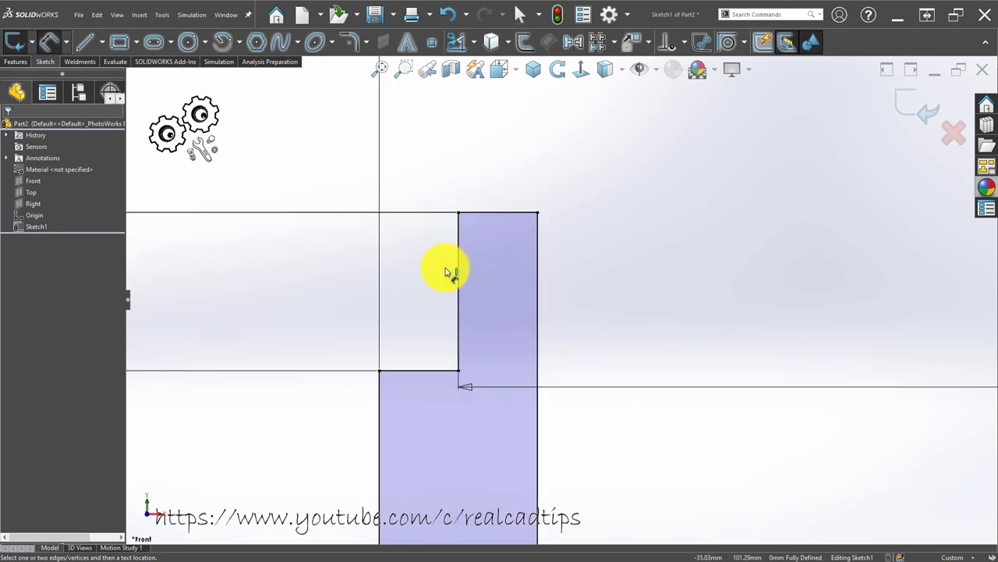
- Place a small groove circle in the profile's upper step
click(494, 265)
key(Escape)
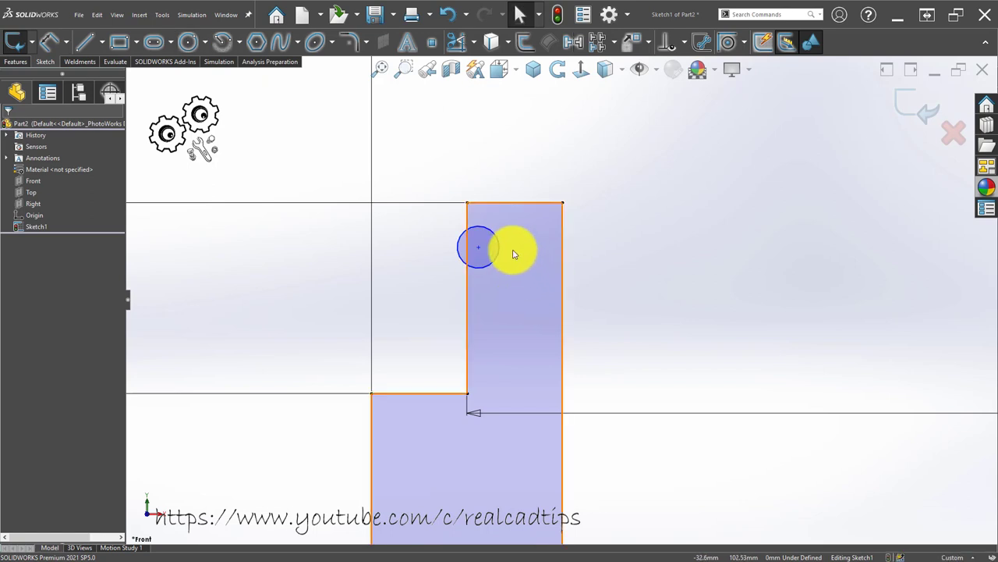
scroll(513, 249, down, 5)
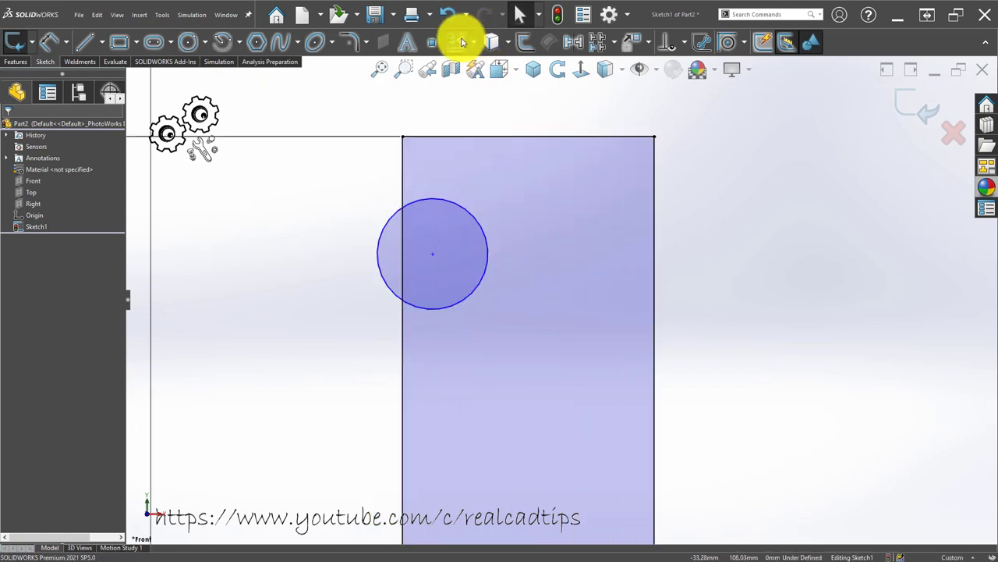
click(462, 42)
scroll(397, 252, up, 2)
scroll(397, 274, up, 2)
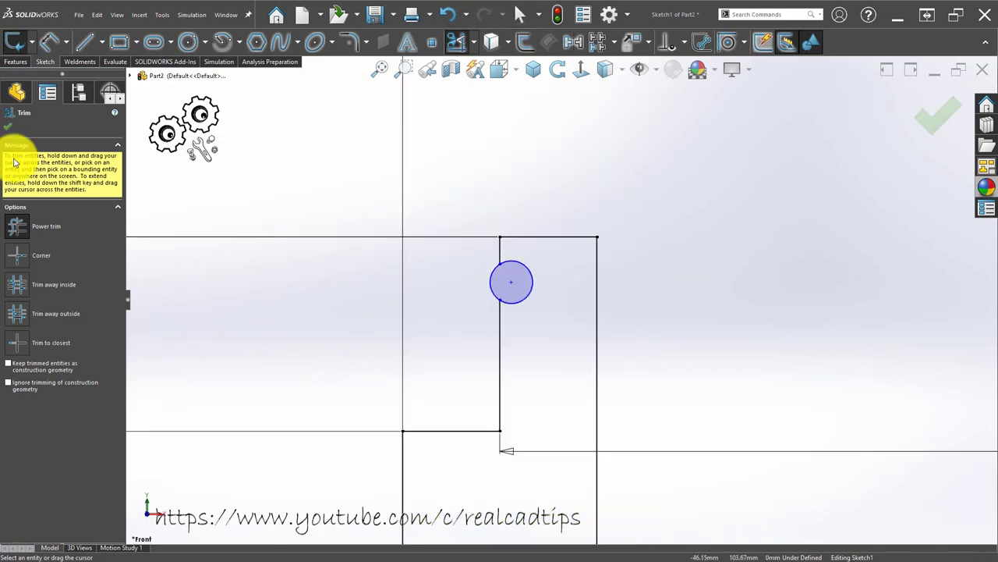
click(11, 131)
- Select the groove circle together with a sketch line, then clear the selection
scroll(515, 285, up, 2)
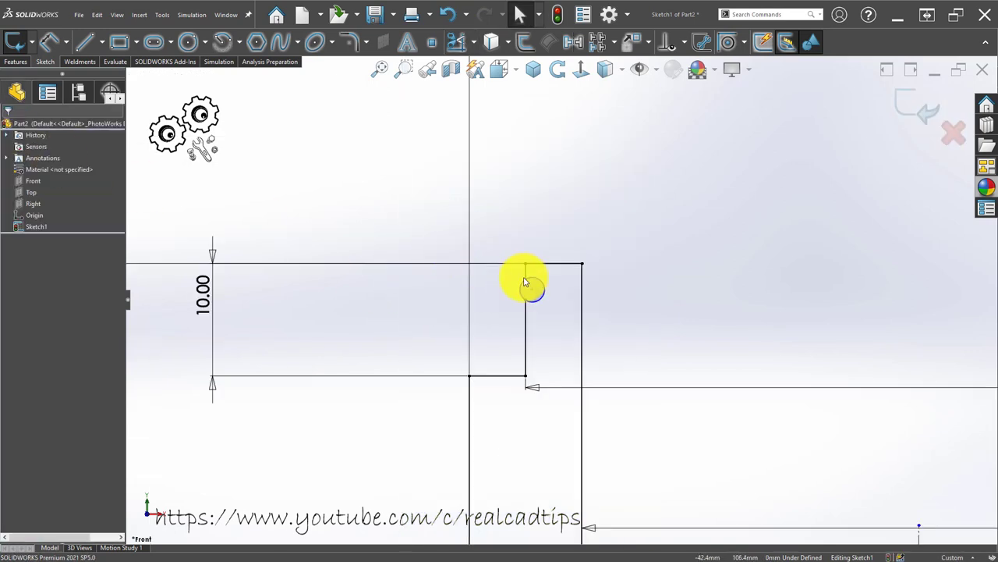
scroll(546, 300, up, 2)
click(550, 301)
scroll(606, 375, up, 3)
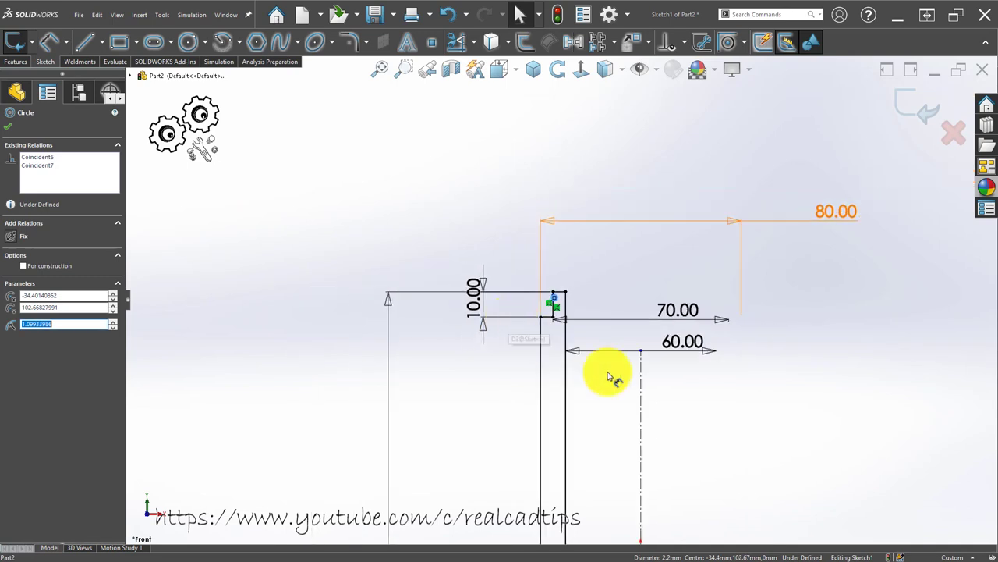
scroll(598, 379, up, 2)
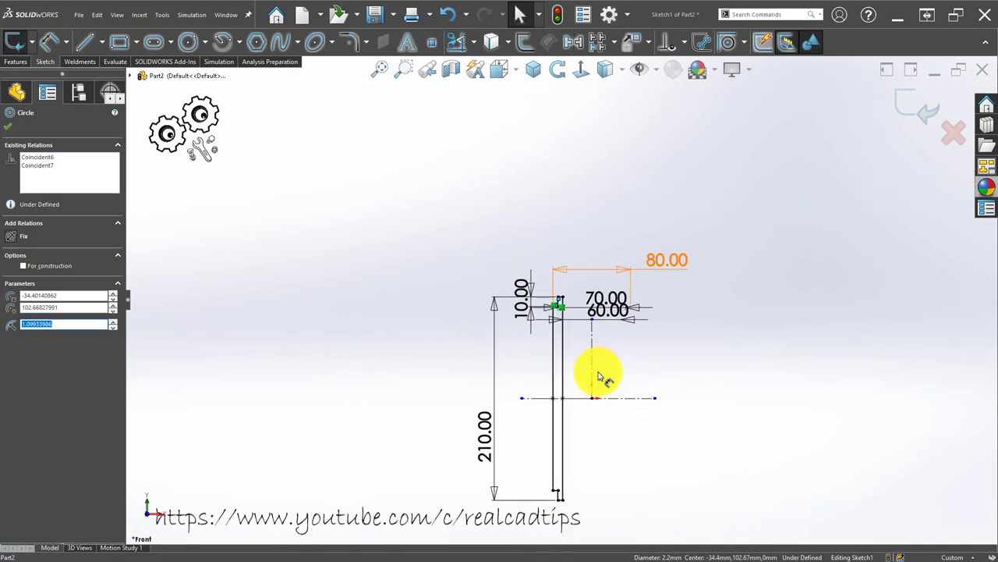
click(630, 399)
ctrl+click(639, 400)
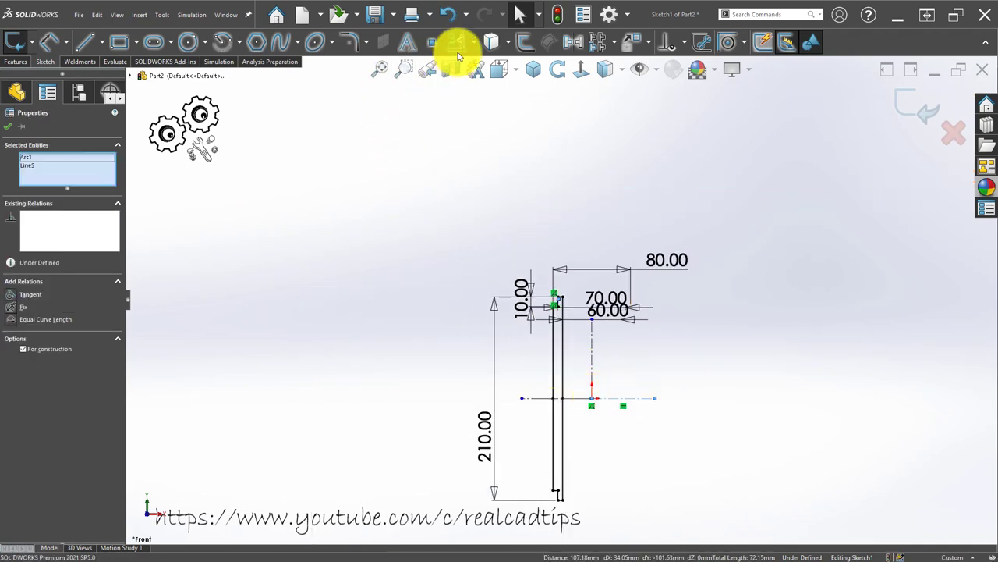
key(Escape)
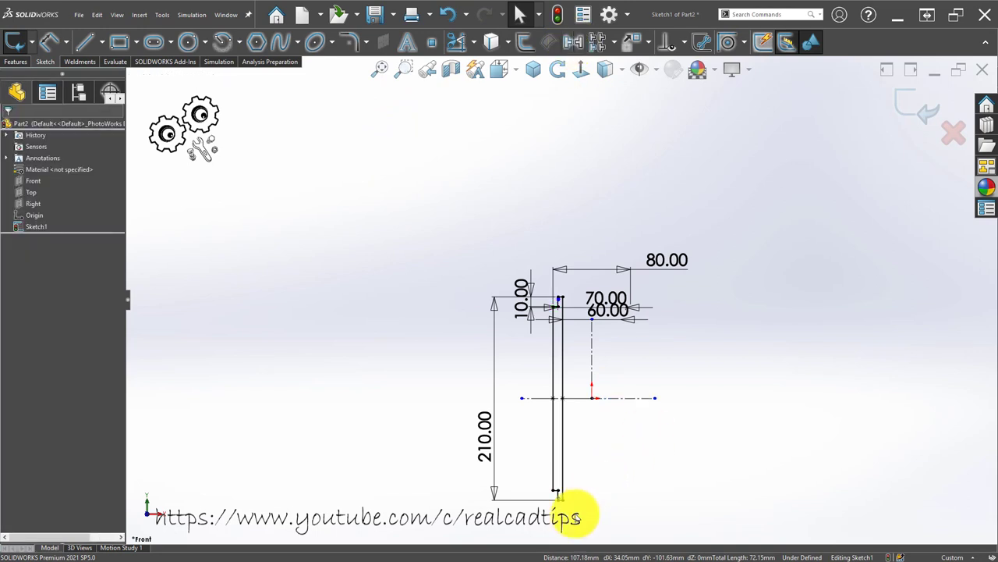
scroll(577, 516, down, 3)
scroll(580, 439, down, 3)
scroll(572, 423, down, 3)
scroll(504, 334, down, 3)
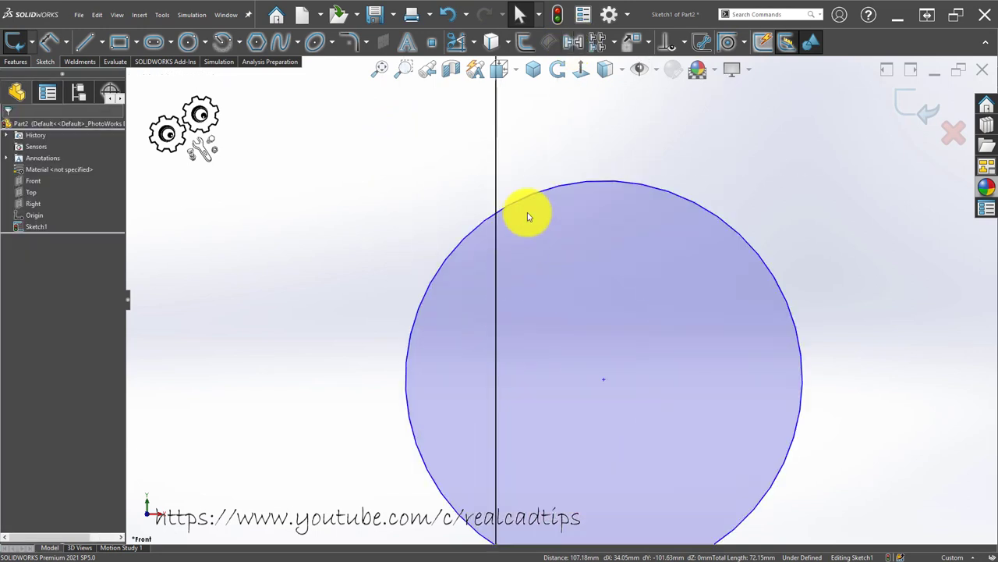
- Trim away the profile line segment inside the groove circle
click(457, 41)
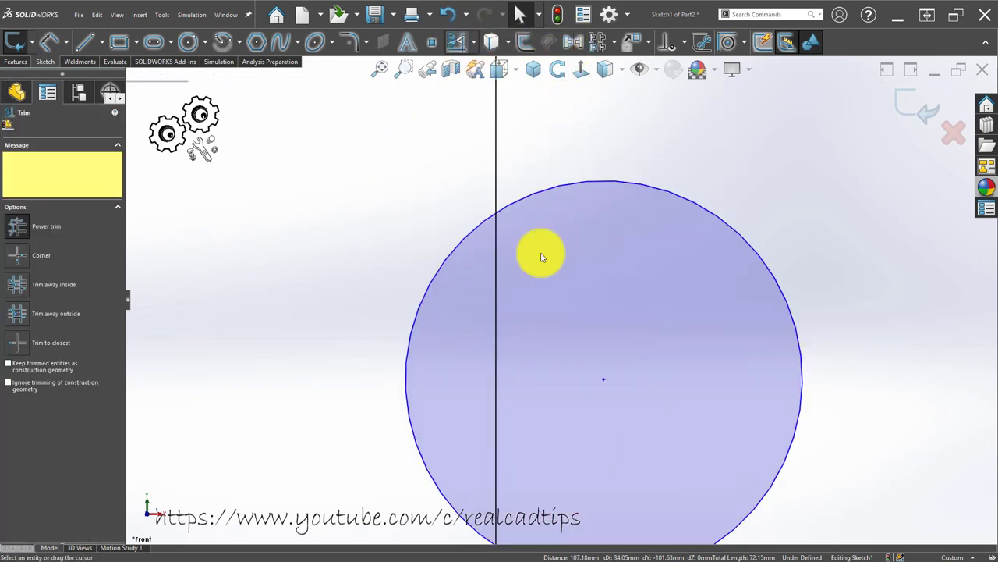
click(496, 351)
scroll(538, 312, up, 10)
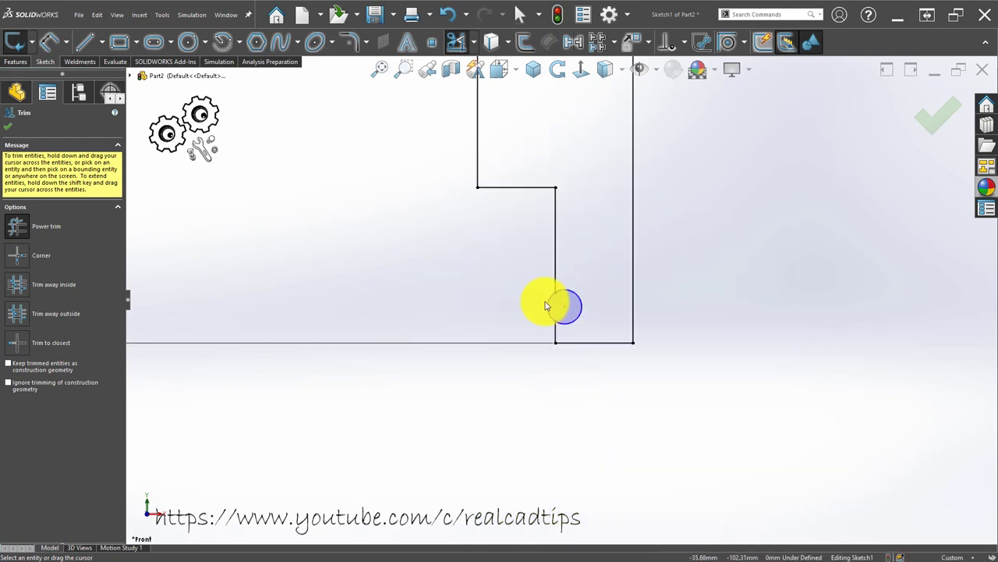
click(9, 129)
scroll(457, 283, up, 3)
scroll(508, 189, up, 3)
scroll(561, 167, down, 3)
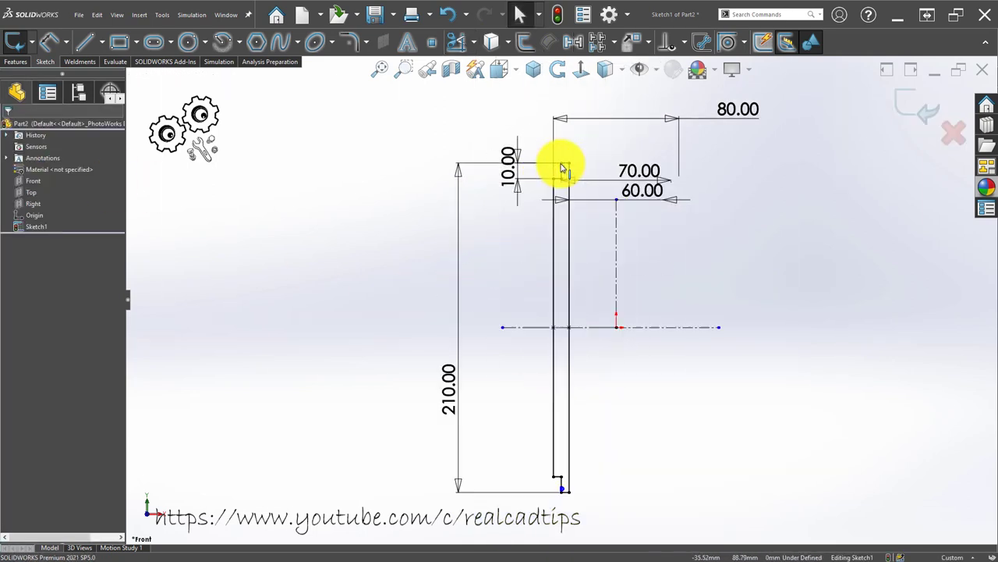
scroll(562, 168, down, 2)
scroll(567, 174, down, 3)
- Dimension the circle 0.50 from the vertical edge
right_drag(579, 236, 585, 136)
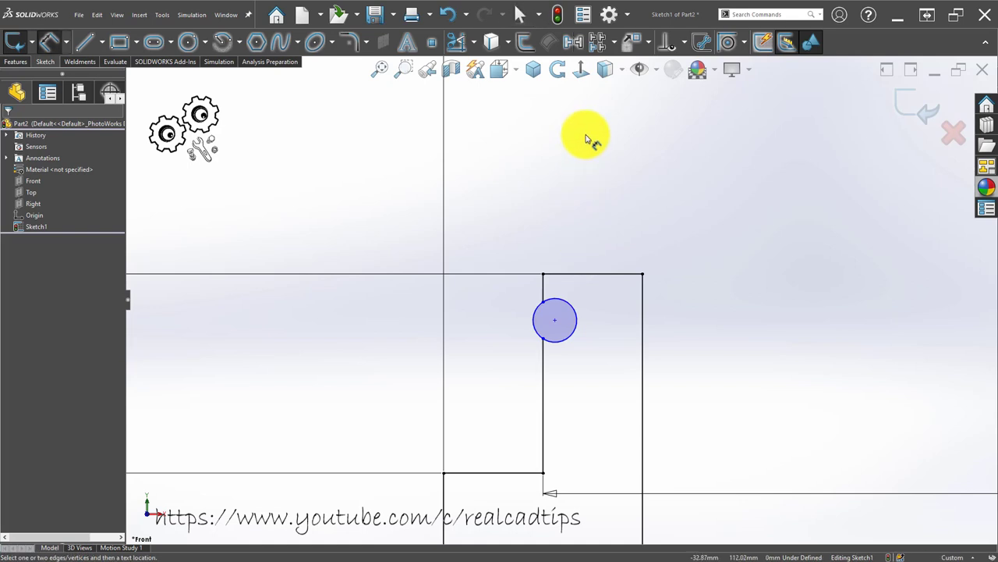
click(538, 318)
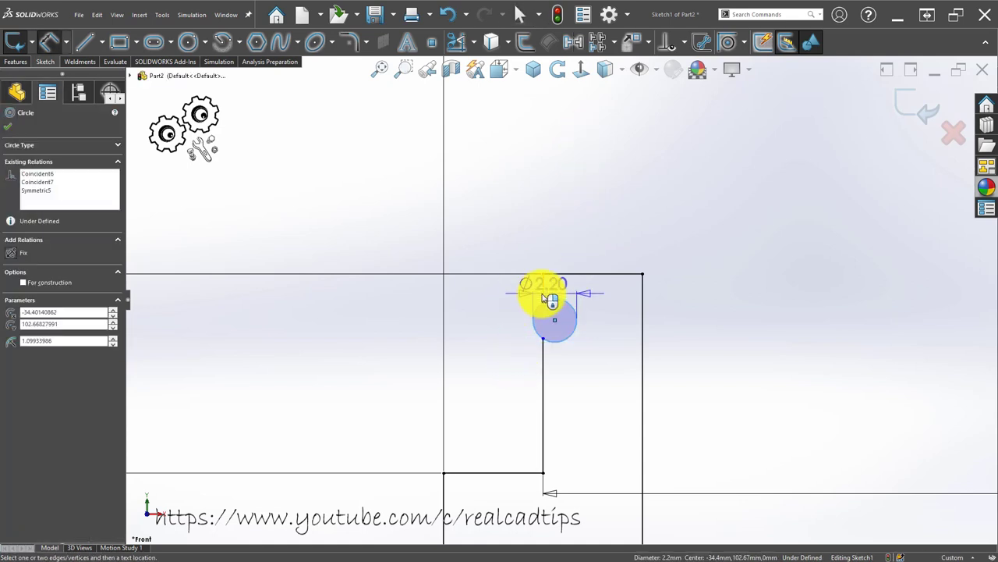
click(544, 298)
click(503, 367)
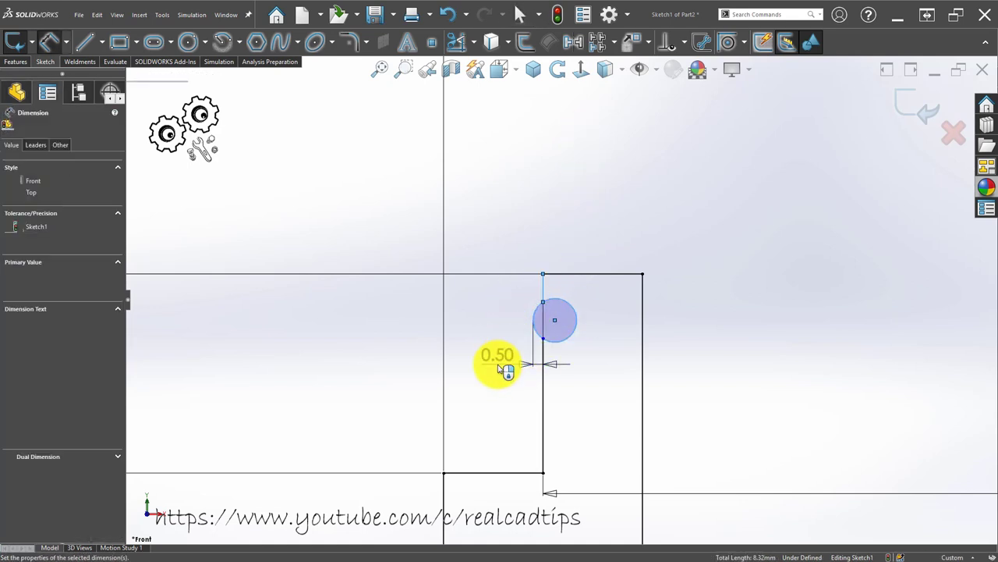
text(0.5)
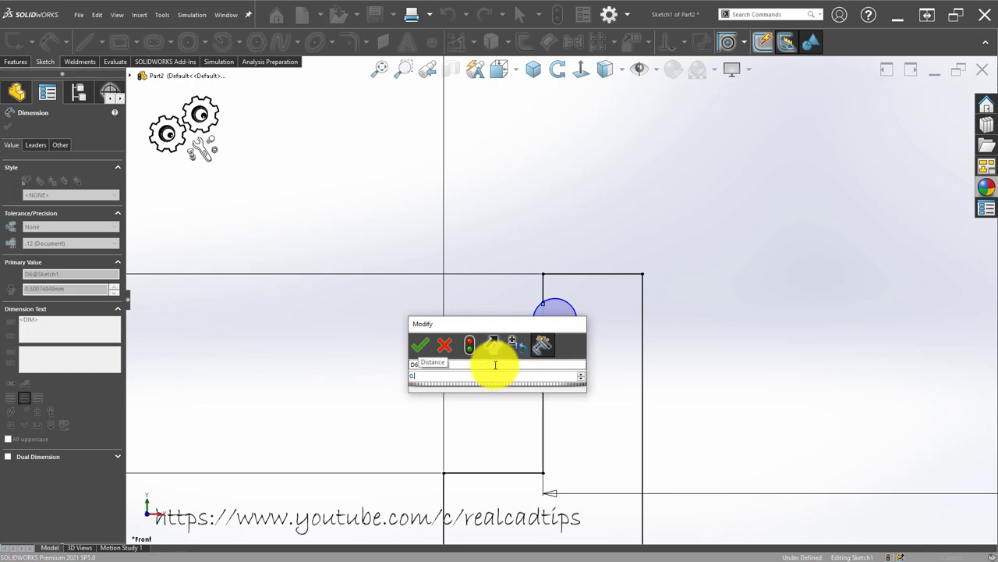
key(Return)
click(487, 401)
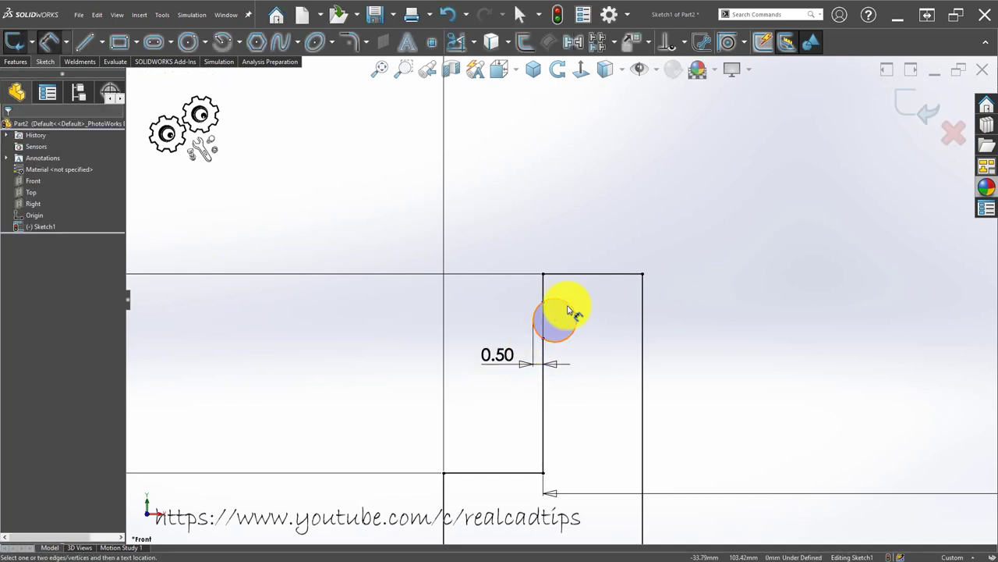
- Dimension the circle 2.00 below the top line
click(575, 308)
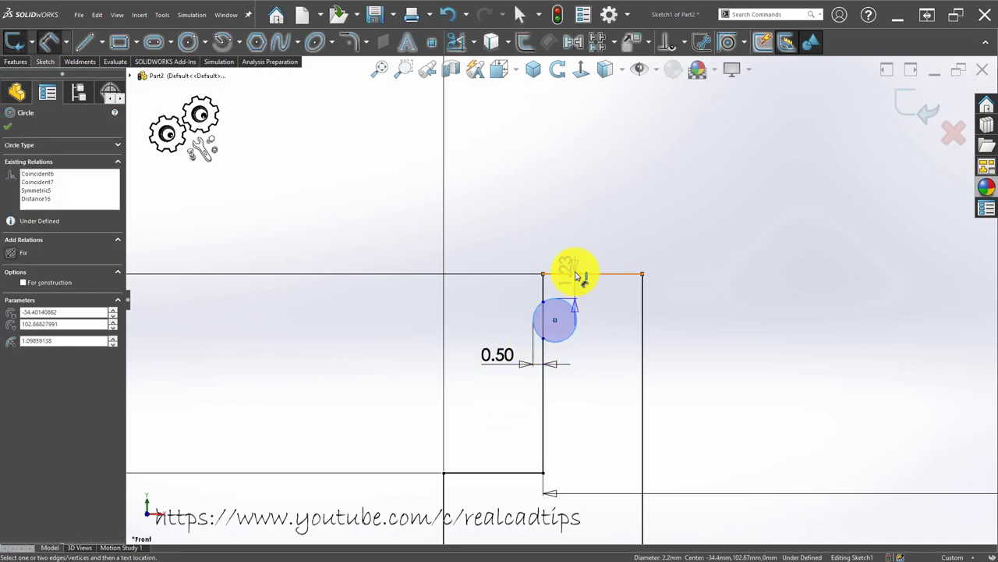
ctrl+click(577, 273)
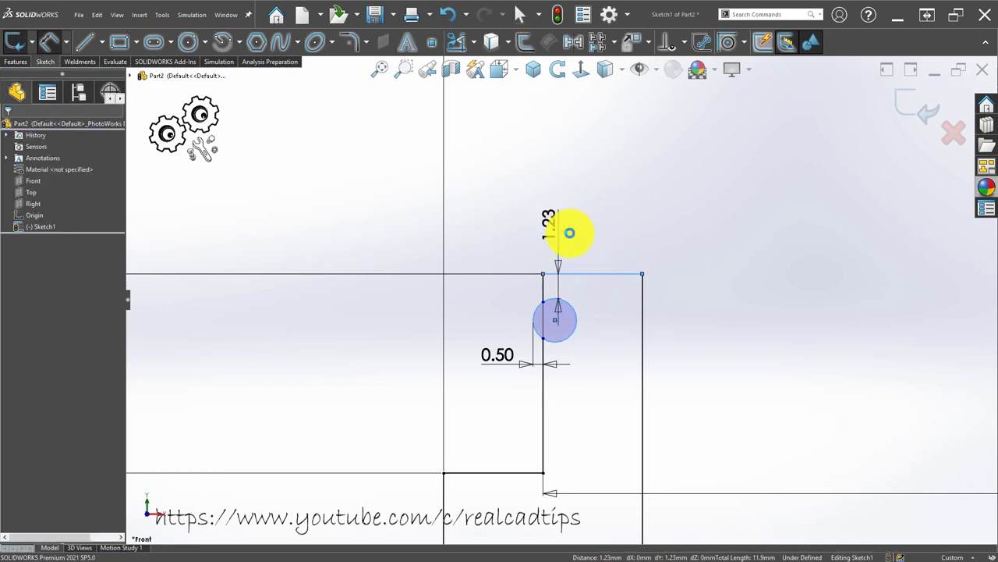
click(569, 231)
text(2)
key(Return)
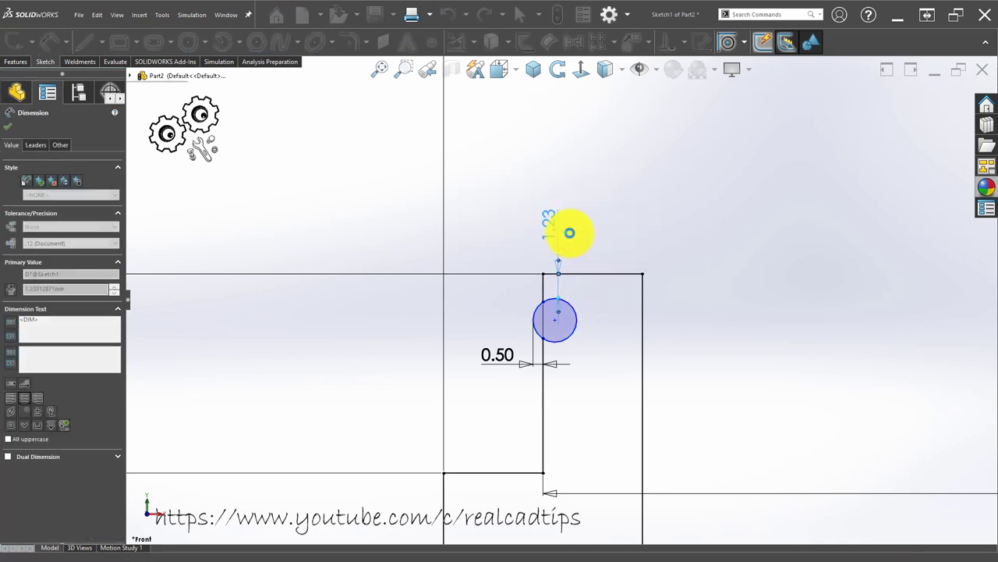
- Give the groove circle a 2.00 diameter
click(579, 343)
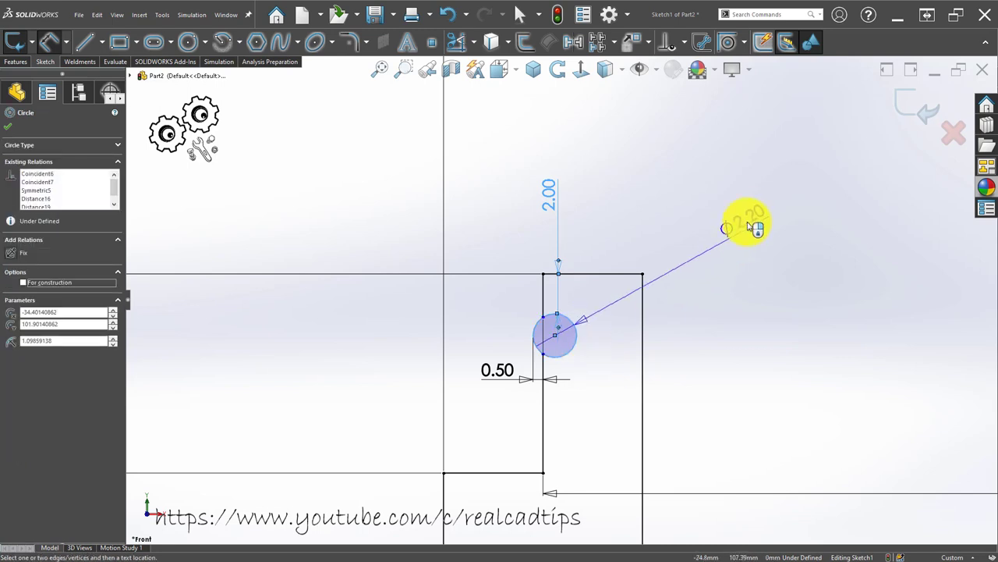
click(749, 209)
text(2)
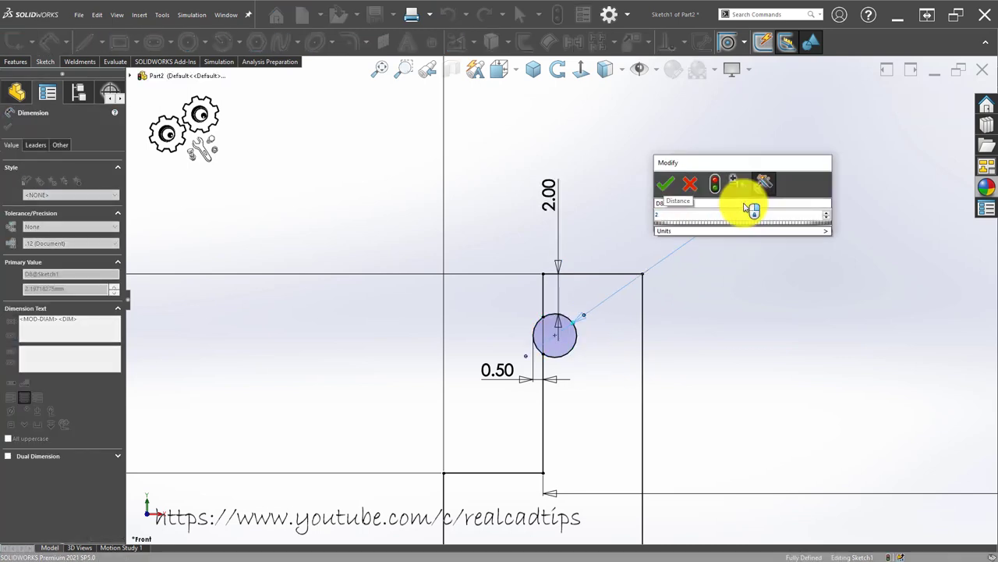
key(Return)
click(686, 377)
scroll(663, 386, up, 3)
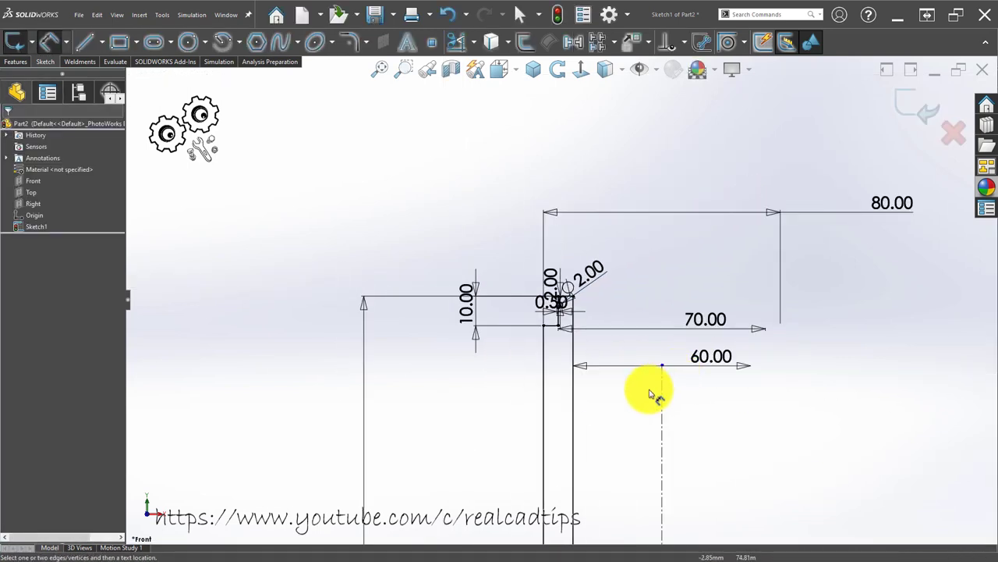
scroll(651, 394, up, 2)
scroll(606, 486, up, 2)
scroll(585, 457, down, 2)
scroll(568, 407, down, 3)
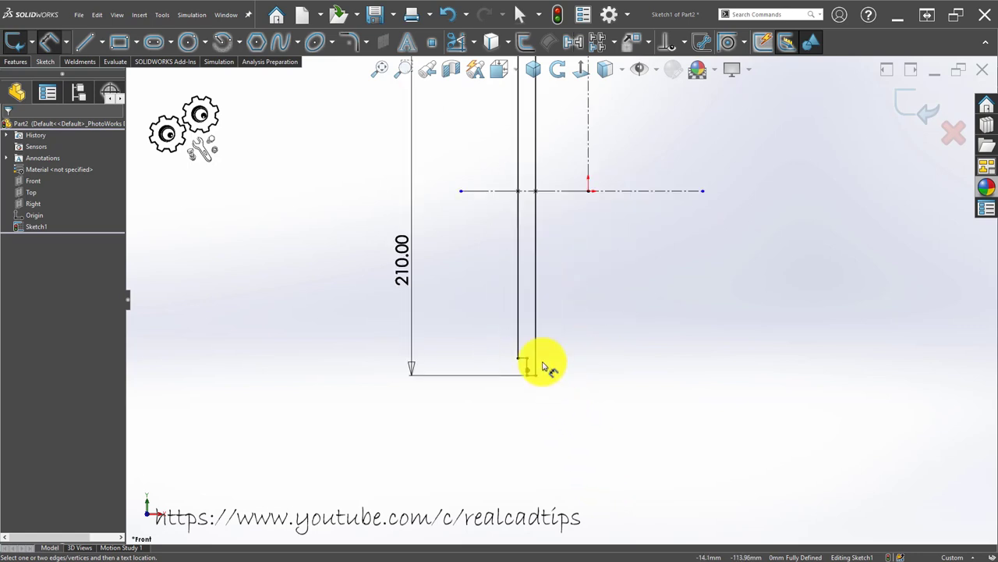
scroll(544, 367, down, 3)
scroll(504, 368, down, 3)
scroll(538, 298, up, 3)
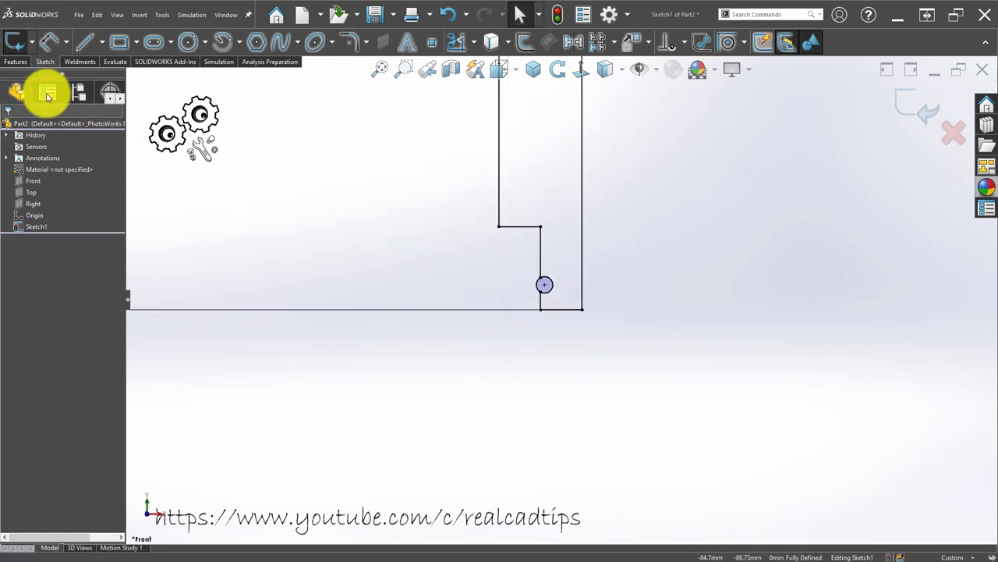
click(18, 62)
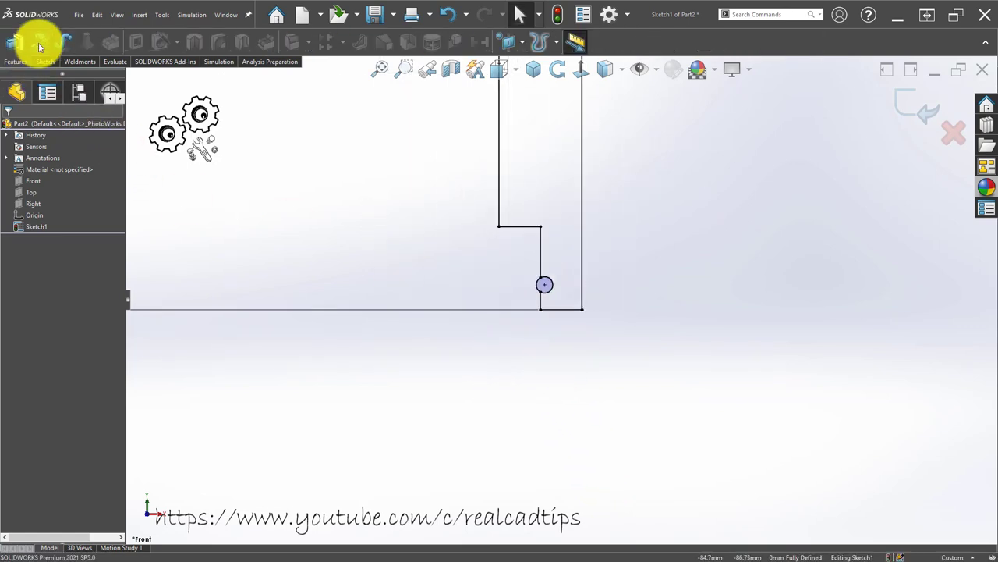
click(42, 47)
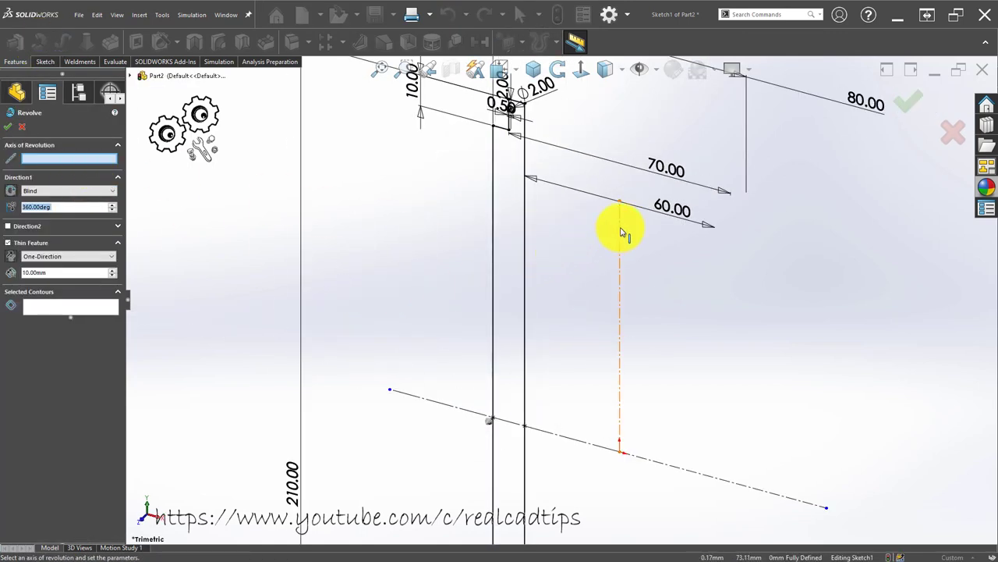
scroll(526, 134, down, 3)
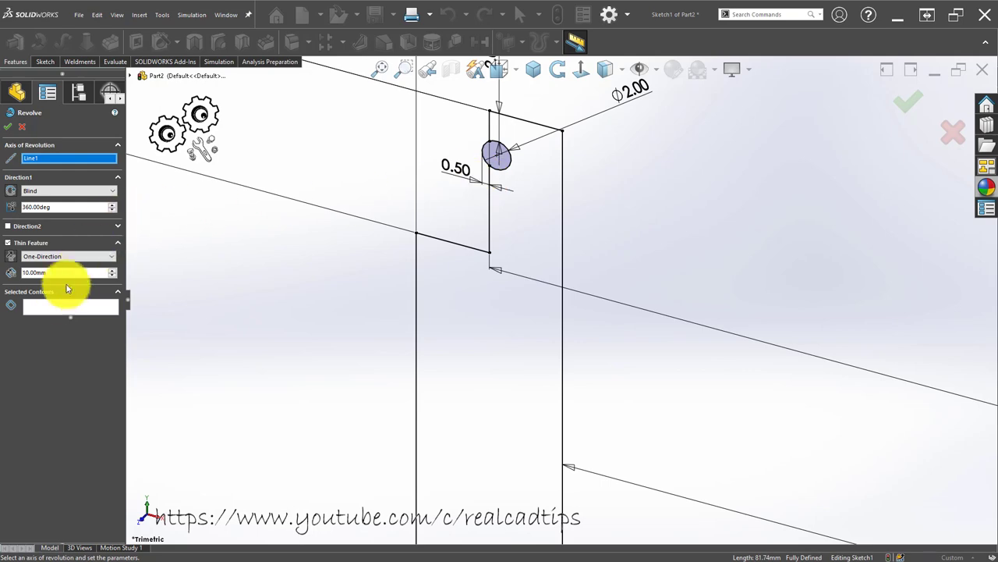
click(7, 243)
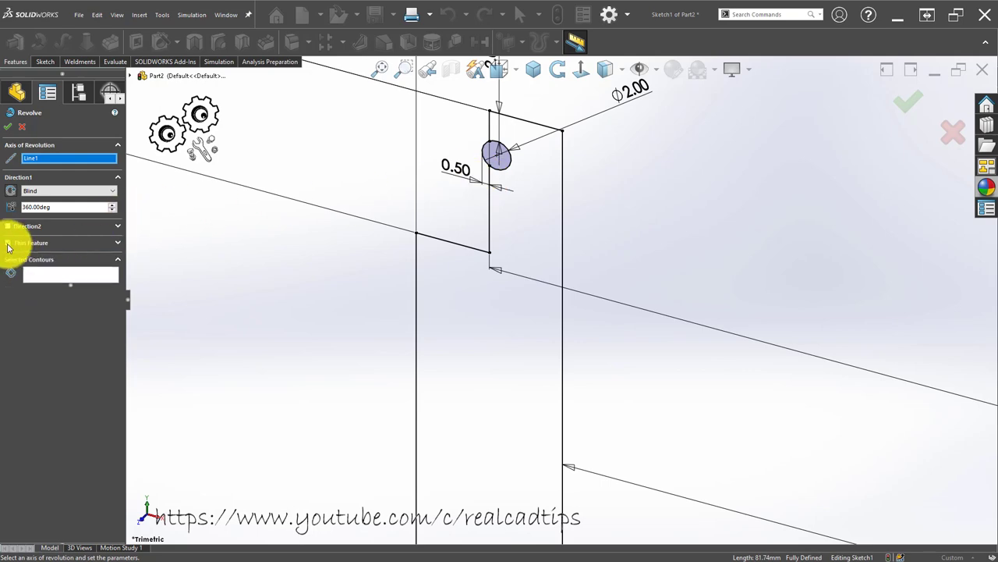
click(67, 272)
click(481, 305)
click(482, 305)
scroll(312, 307, up, 2)
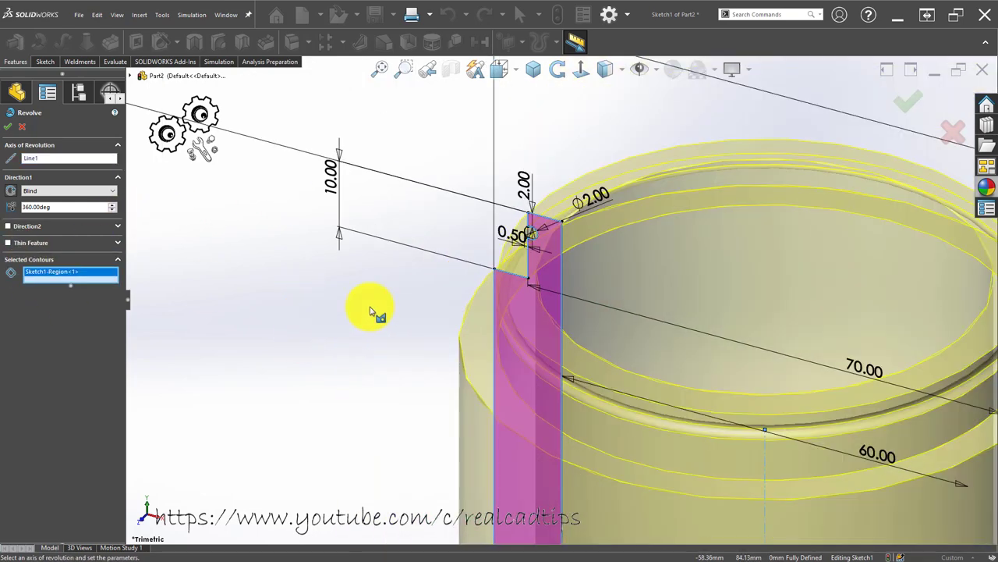
click(909, 99)
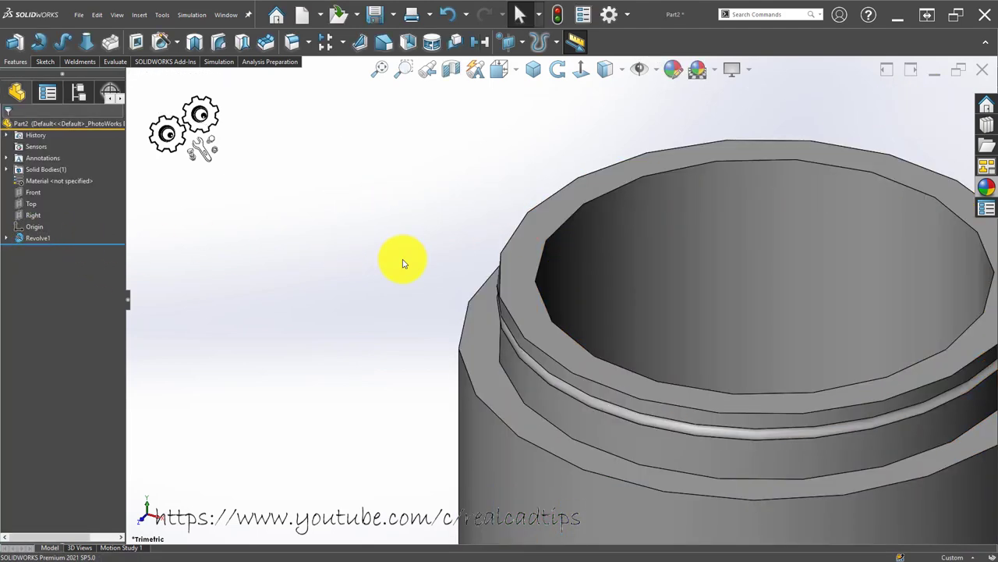
scroll(518, 307, down, 2)
scroll(538, 351, down, 2)
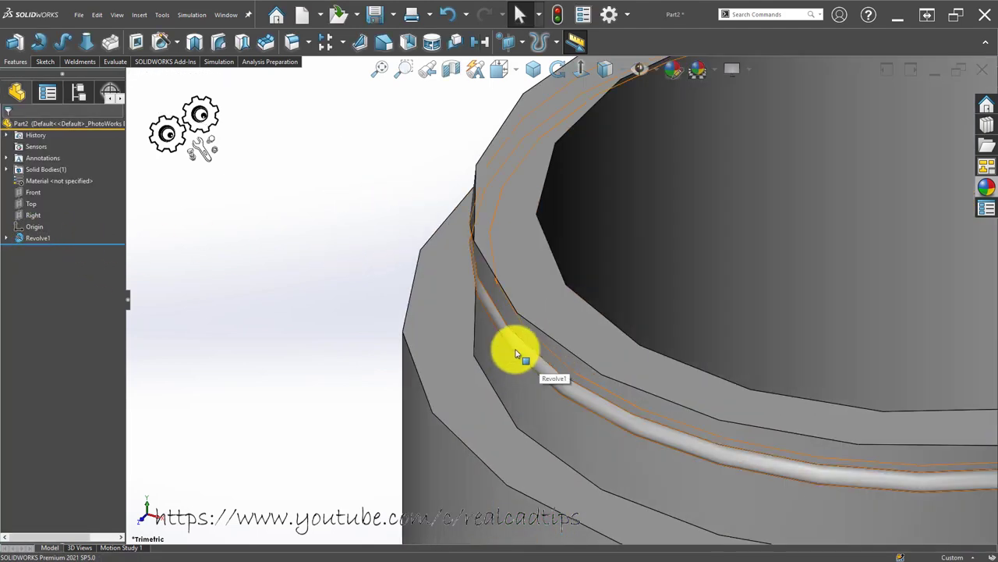
click(491, 345)
scroll(383, 285, up, 5)
click(386, 298)
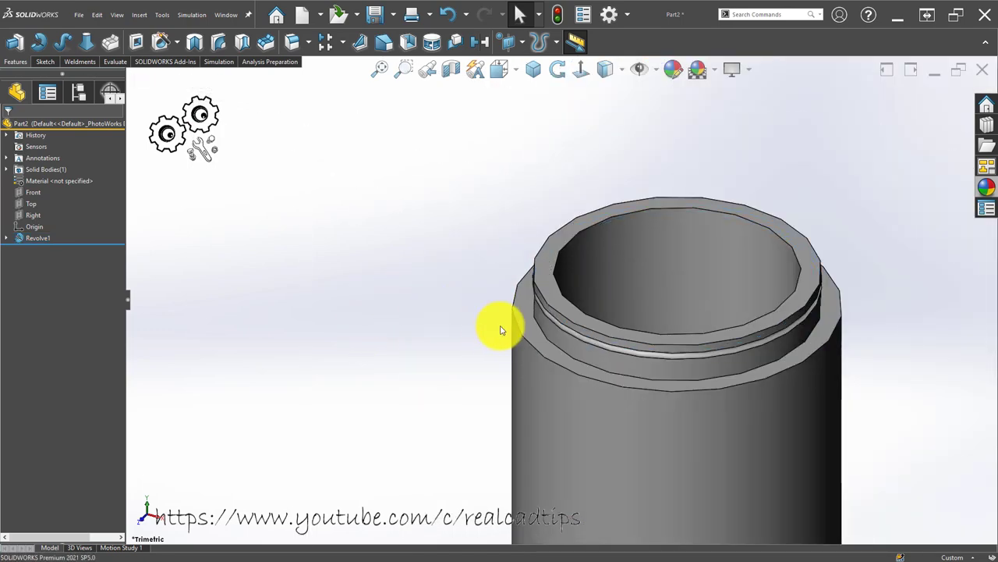
- Revolve only Sketch1's small circle contour into a separate, unmerged ring body
click(49, 249)
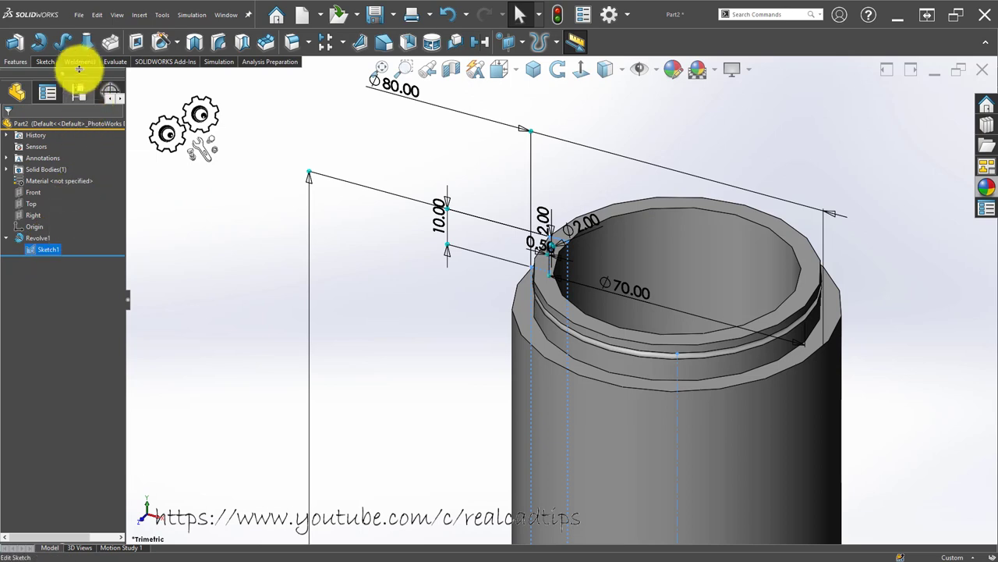
click(37, 44)
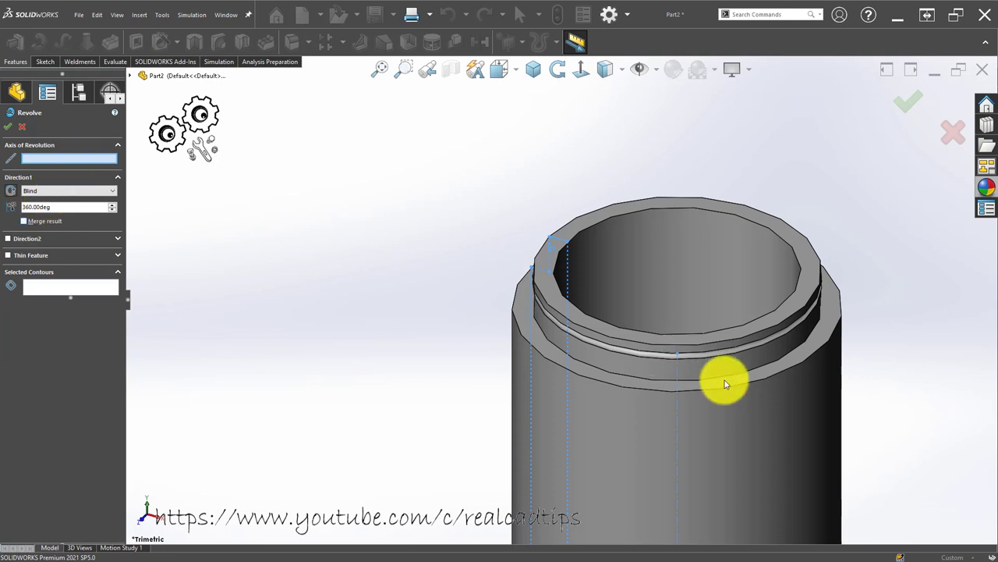
click(32, 286)
scroll(573, 238, down, 5)
click(577, 195)
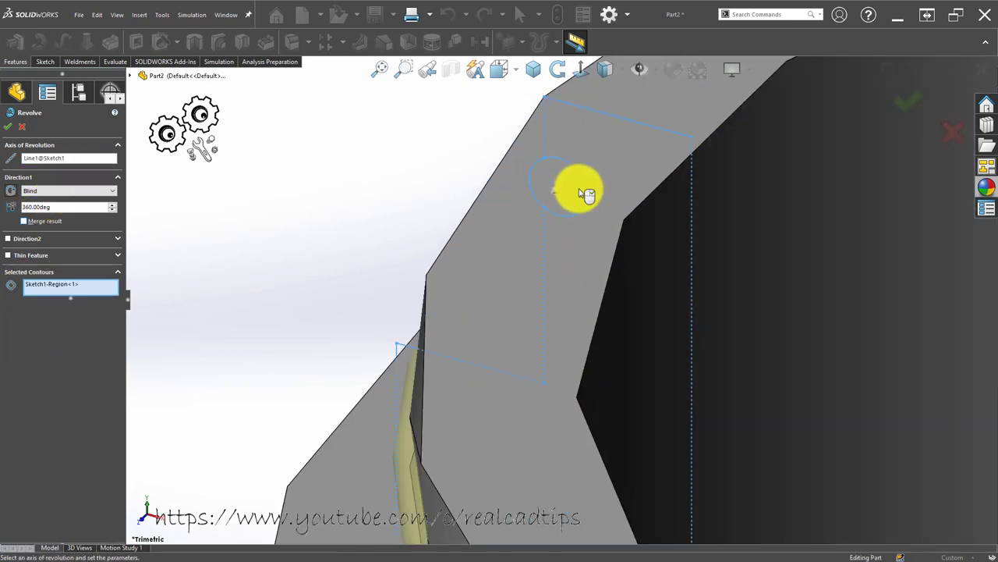
scroll(538, 208, up, 5)
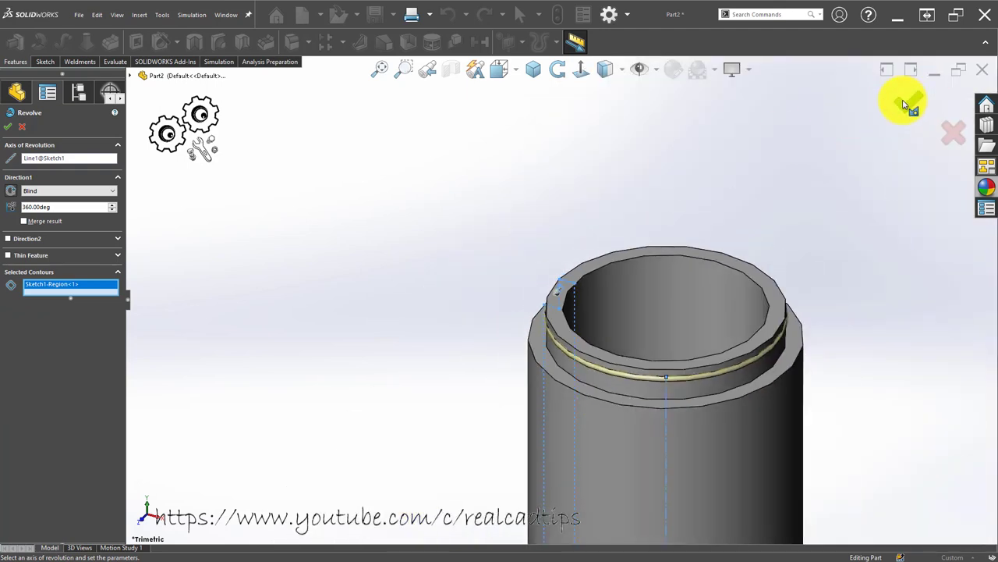
click(904, 105)
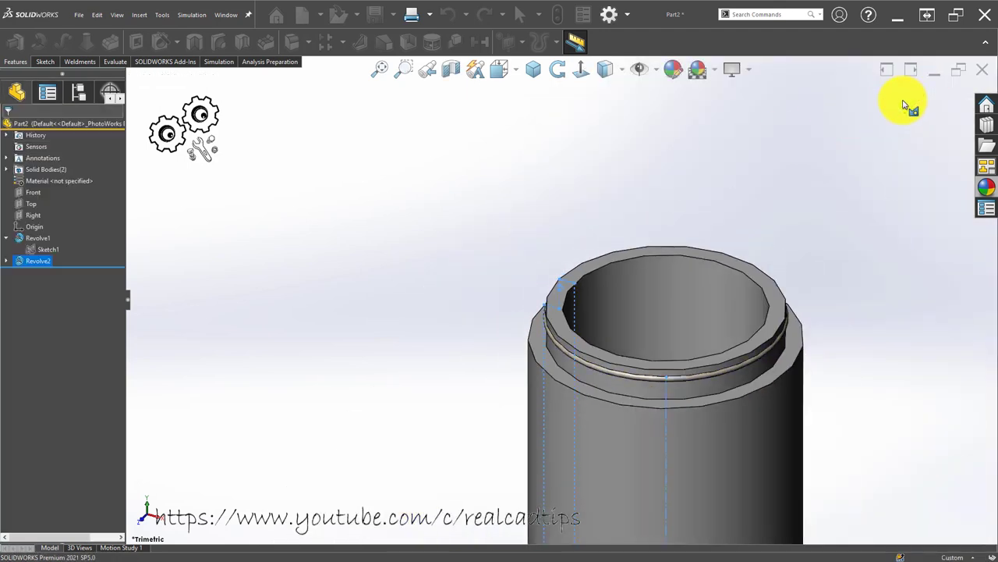
- Assign Plain Carbon Steel as the part's material
click(35, 238)
click(237, 289)
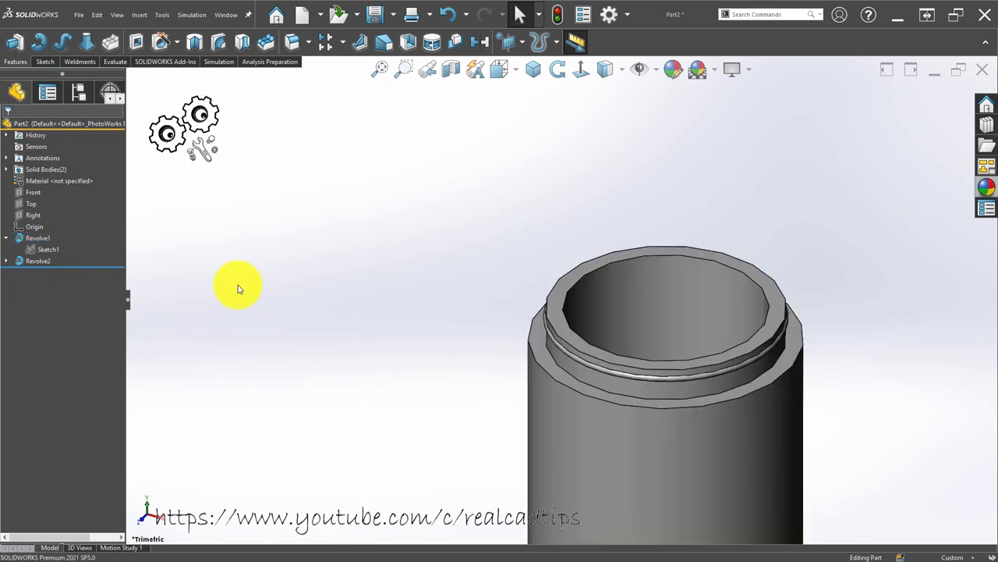
click(78, 183)
right_click(78, 182)
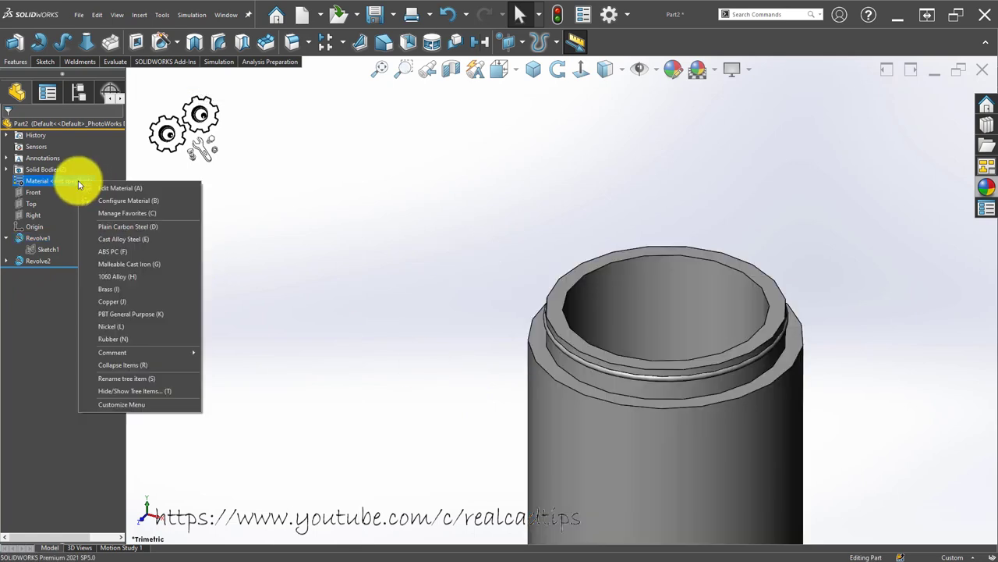
click(167, 228)
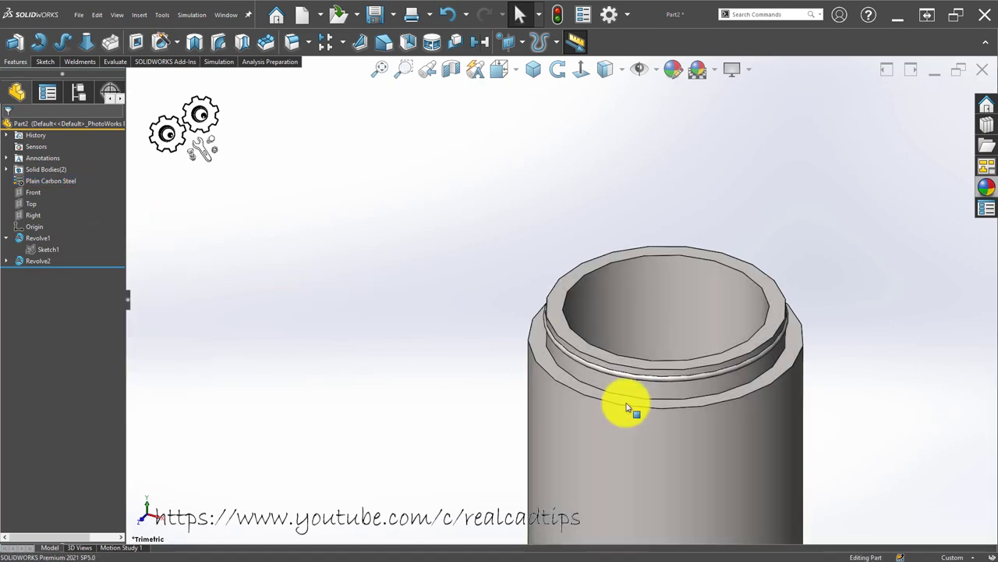
- Expand Solid Bodies and bring up the context options for the Revolve2 ring body
scroll(608, 390, down, 3)
scroll(546, 375, down, 3)
click(521, 394)
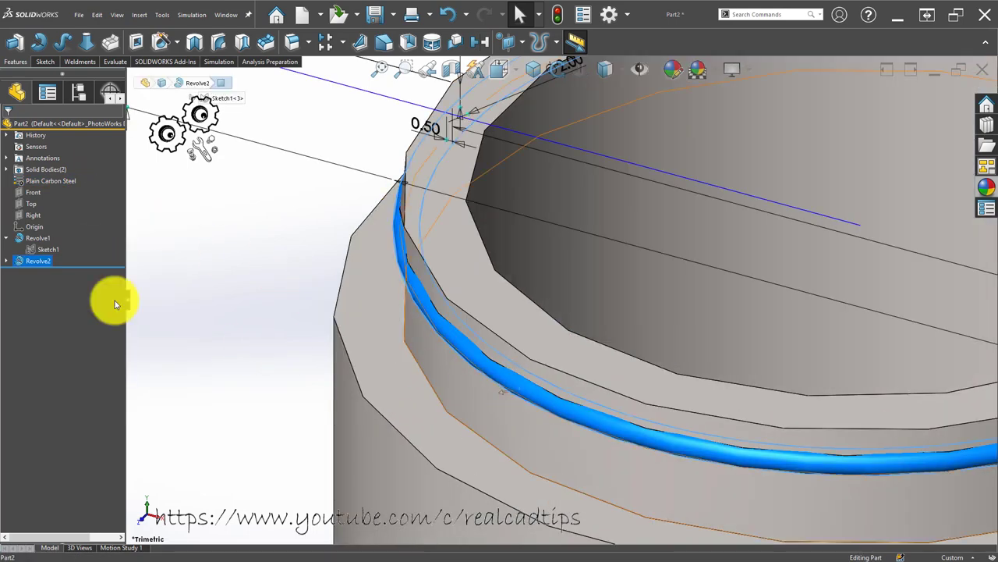
double_click(58, 170)
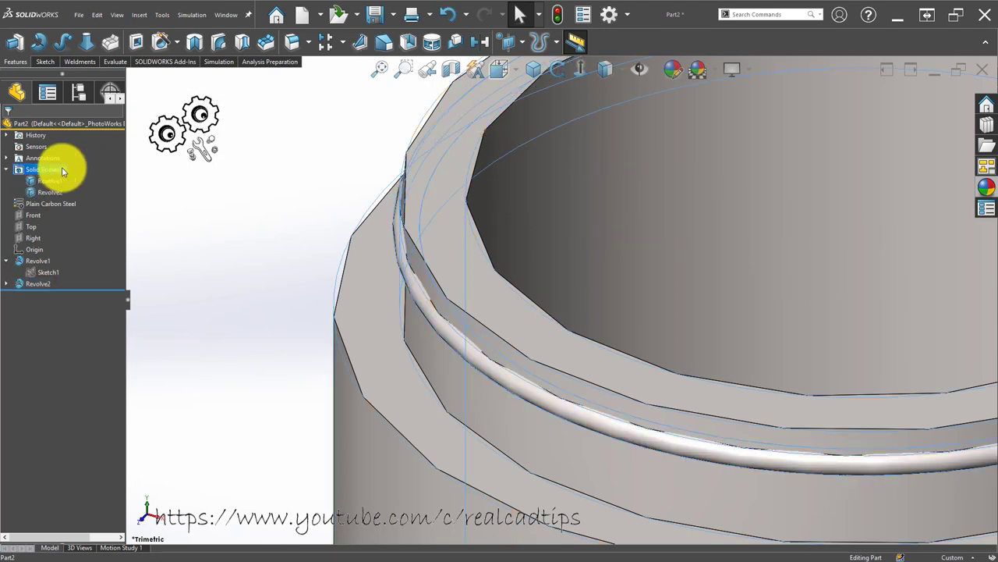
right_click(63, 192)
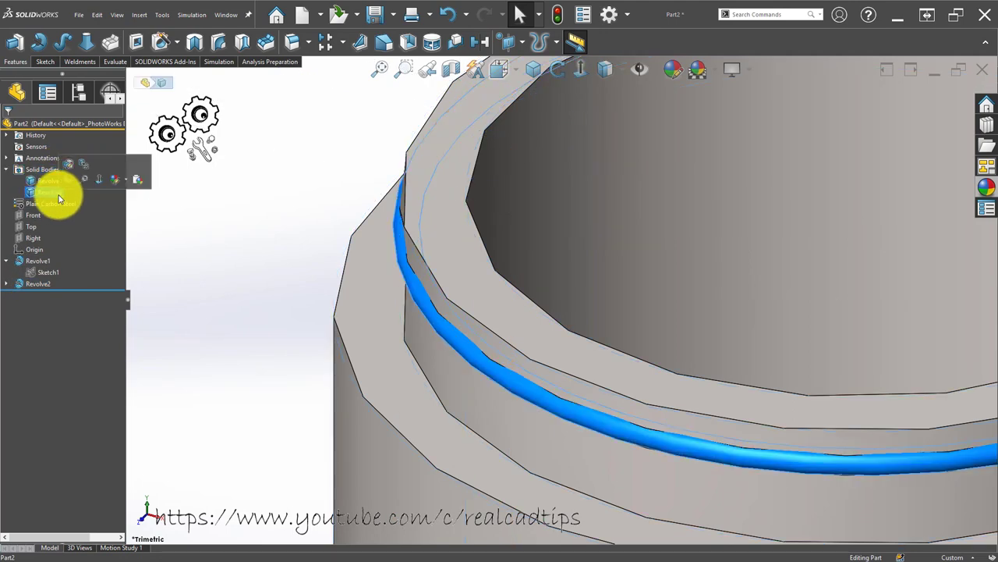
- Give the Revolve2 ring body a dark colour
click(127, 180)
click(130, 207)
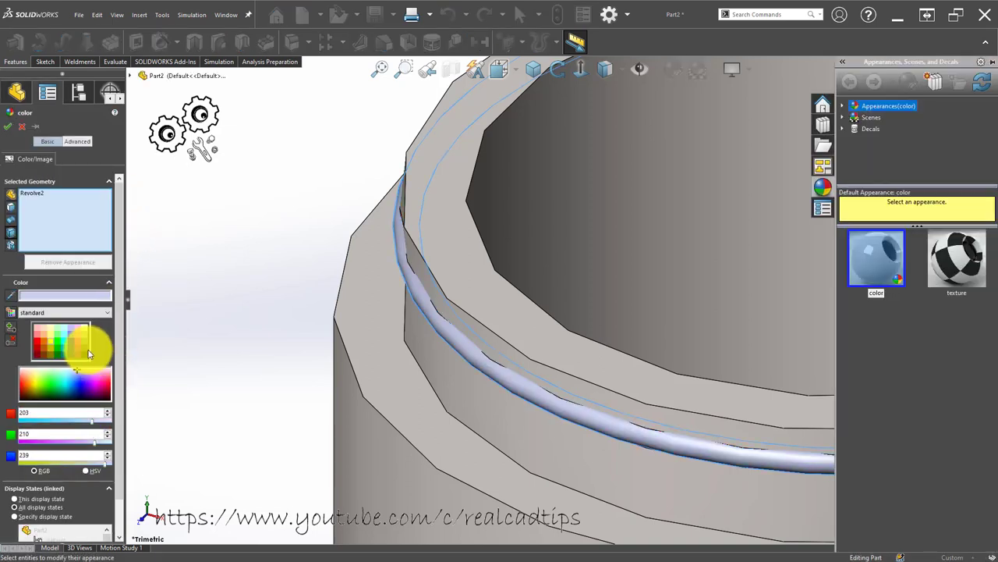
click(88, 349)
click(11, 133)
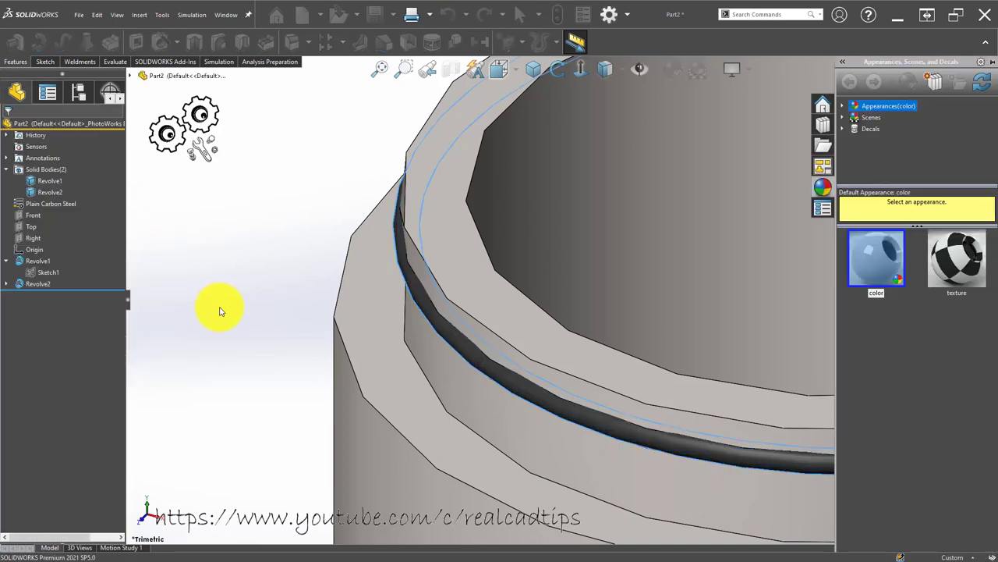
- Colour the rim's top face and the faces above and below the groove yellow
click(450, 239)
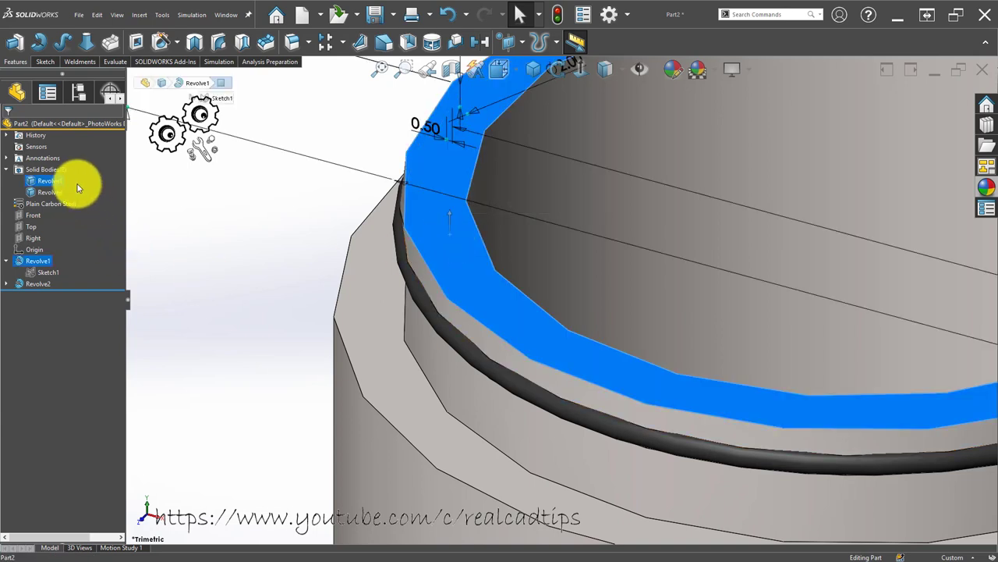
click(464, 373)
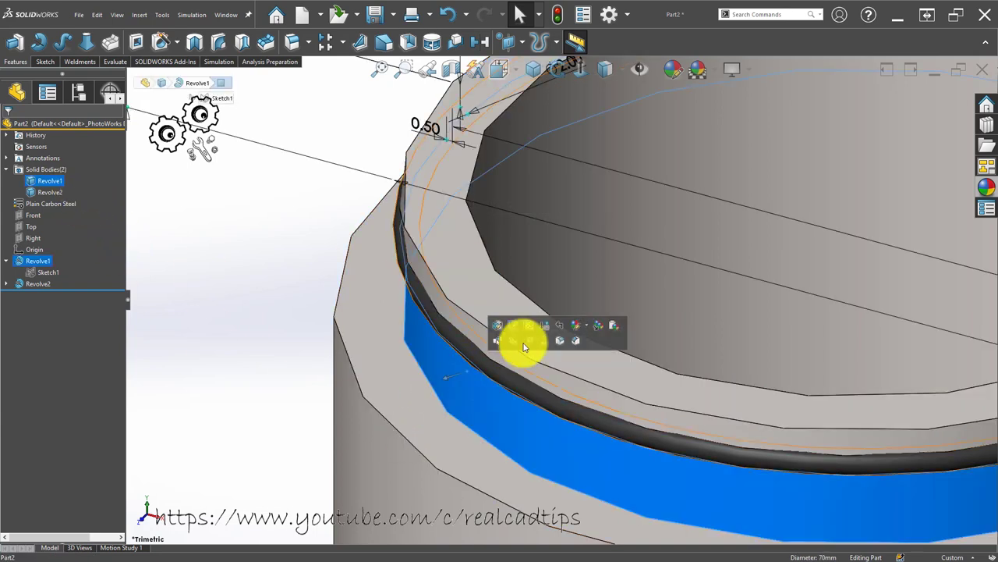
click(588, 327)
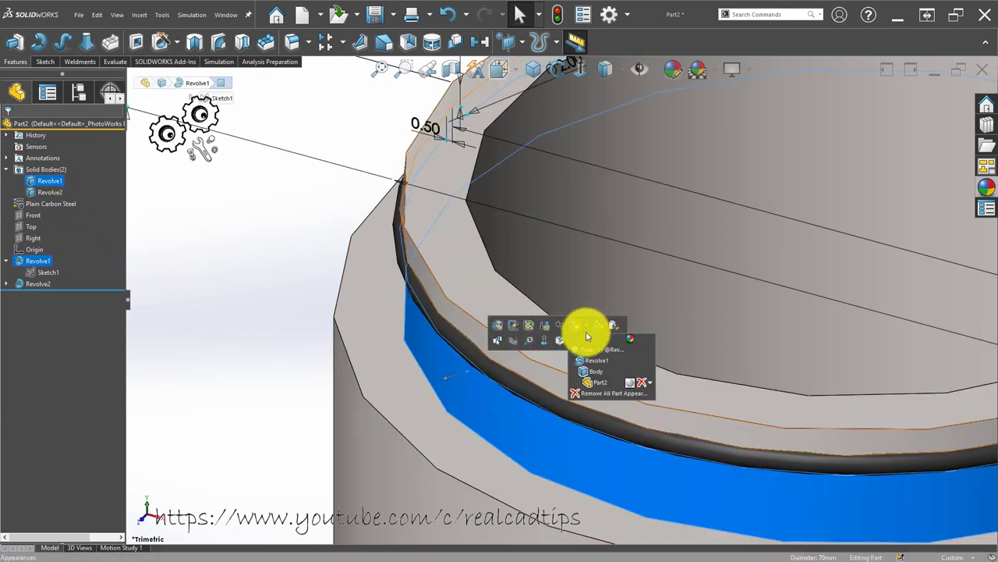
click(585, 353)
click(431, 405)
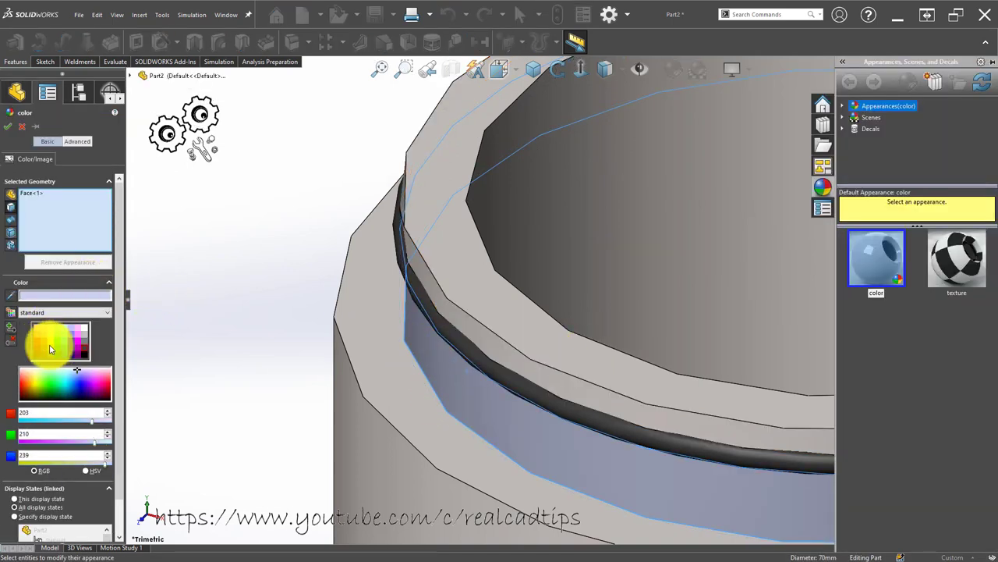
click(49, 349)
click(479, 337)
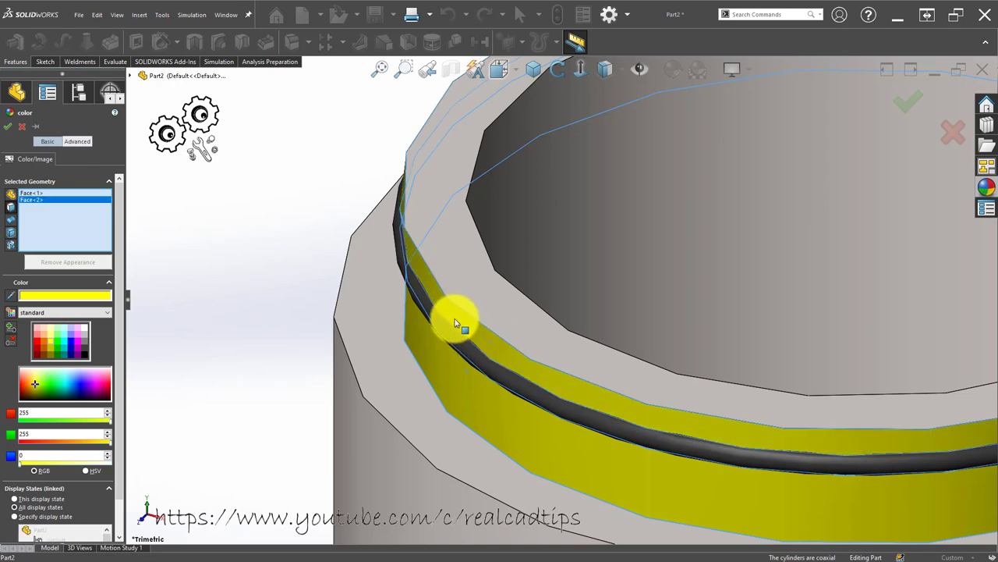
scroll(455, 322, up, 5)
scroll(470, 284, up, 2)
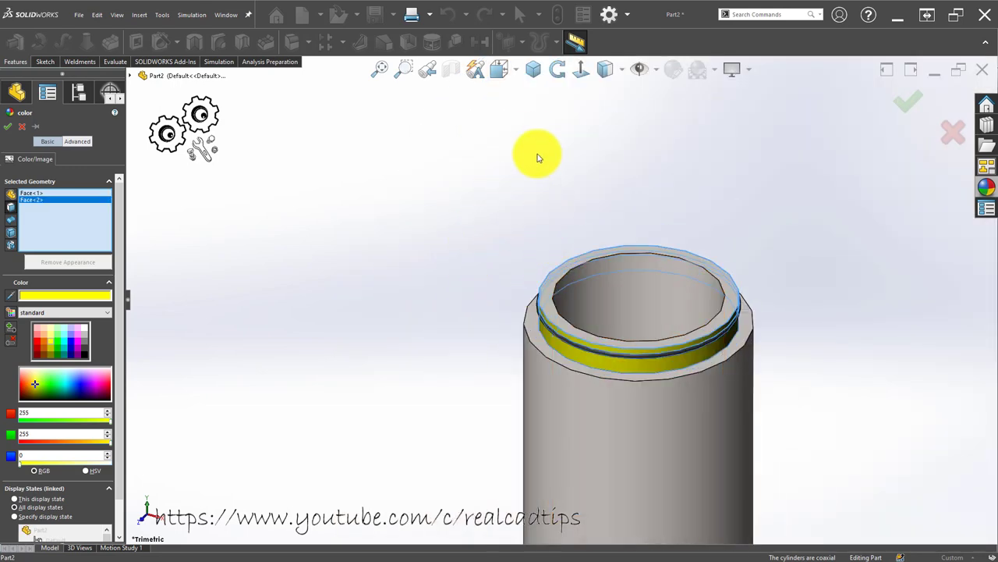
scroll(546, 273, down, 4)
click(551, 330)
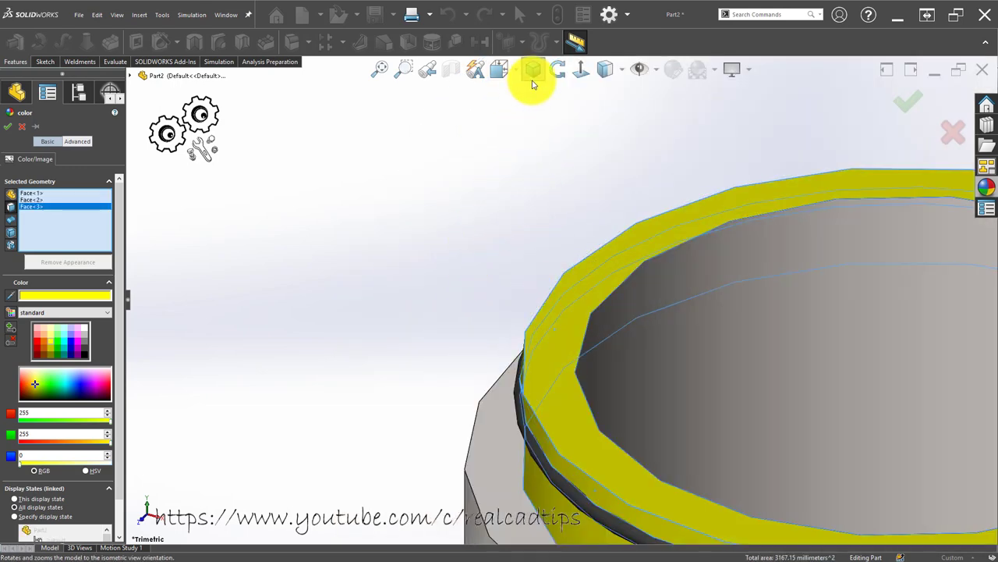
- Add two more rim faces to the yellow (255, 255, 0) appearance and accept it
click(533, 72)
scroll(511, 471, down, 3)
scroll(608, 413, down, 3)
scroll(618, 427, down, 2)
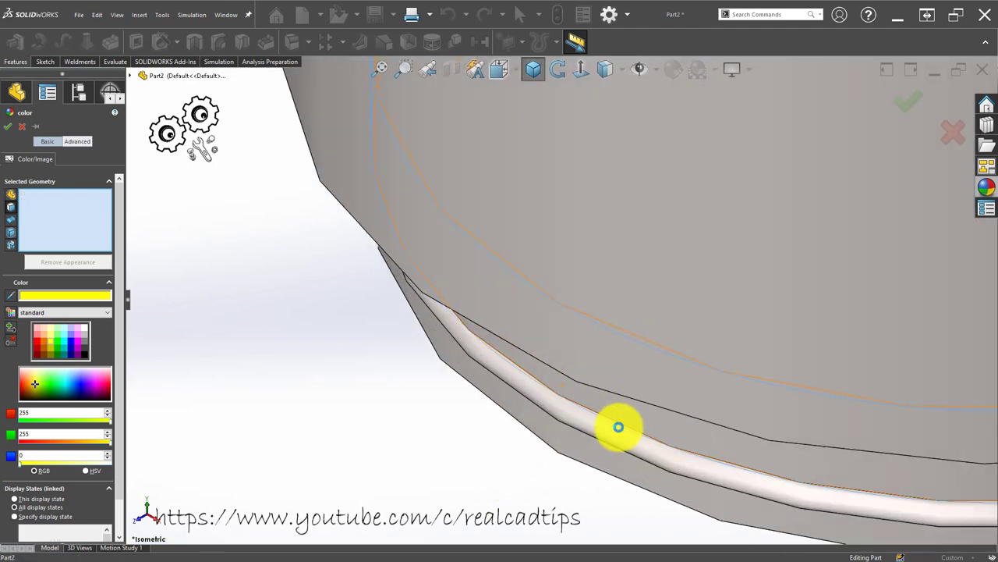
click(618, 426)
click(624, 468)
scroll(608, 414, up, 3)
scroll(598, 367, up, 3)
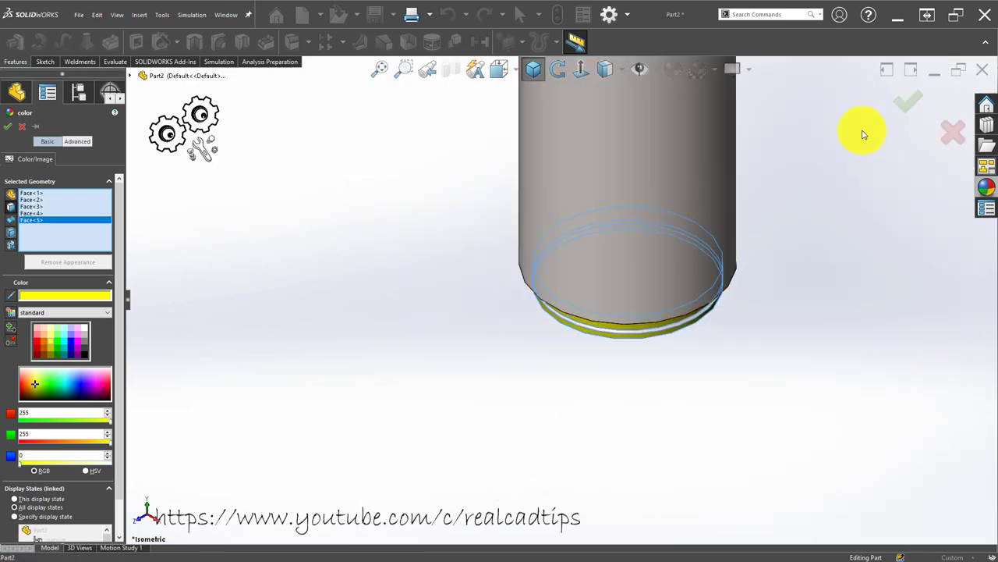
click(910, 105)
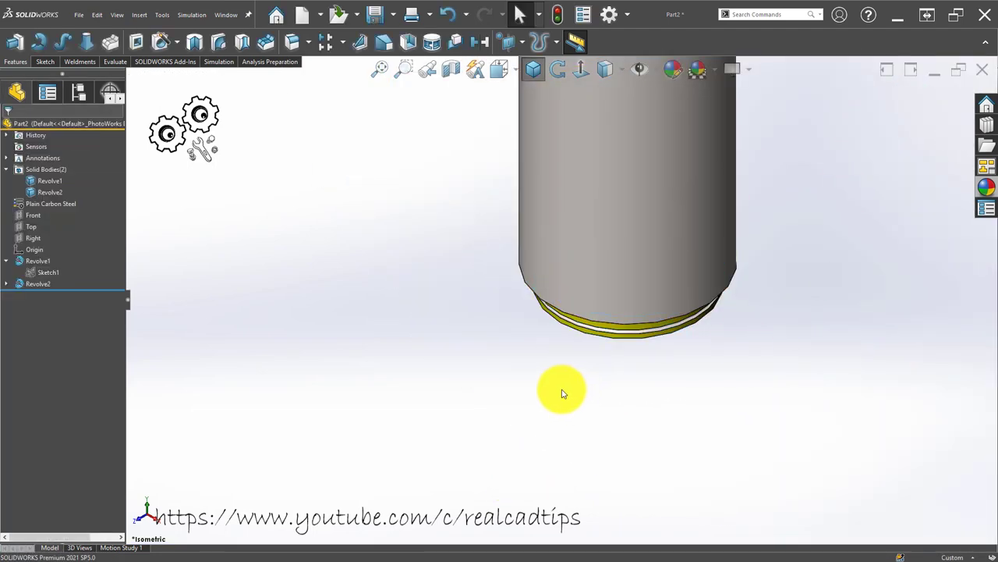
- Open the ring's Revolve2 feature for editing
click(51, 192)
scroll(600, 343, down, 3)
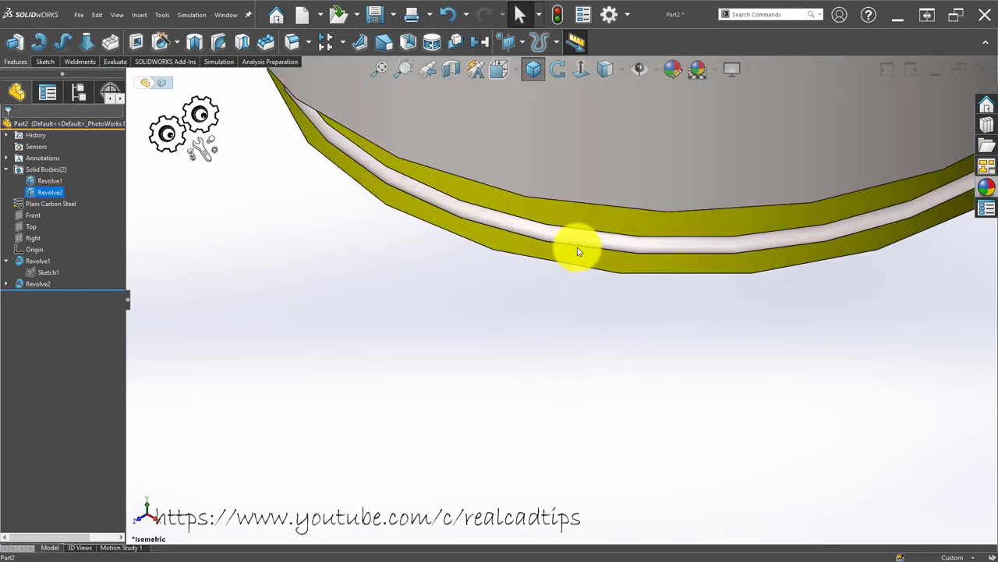
click(35, 284)
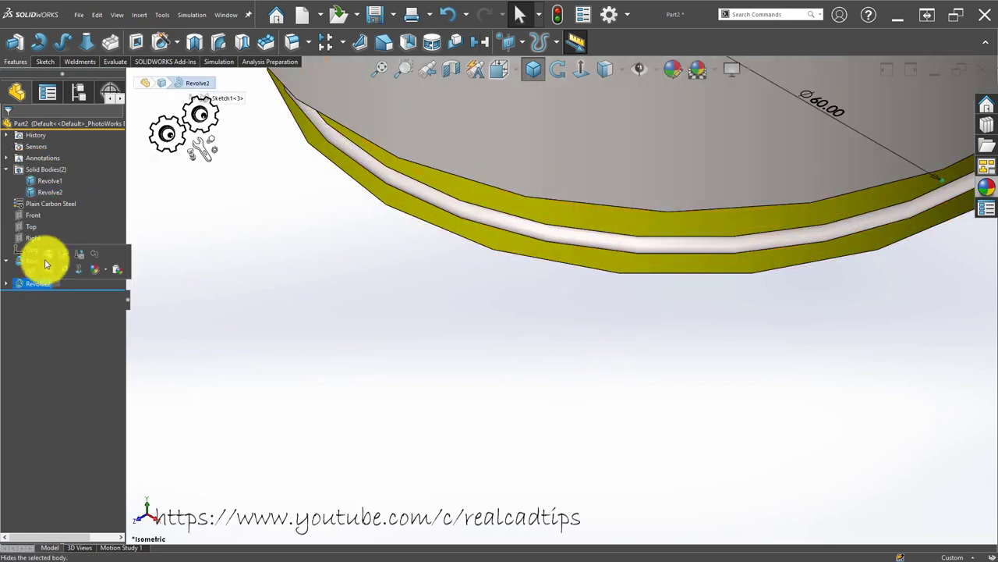
click(106, 291)
scroll(336, 272, up, 1)
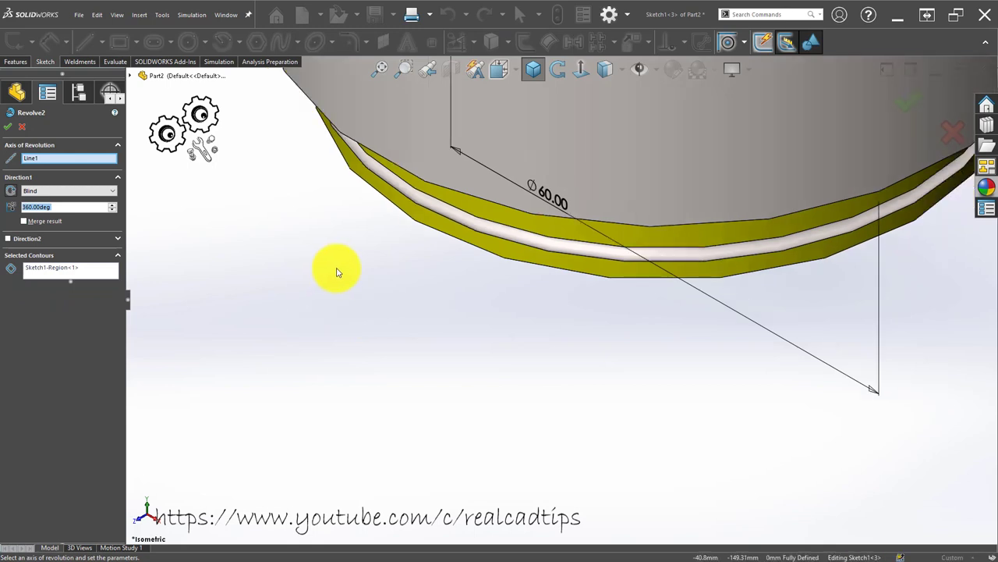
scroll(328, 260, up, 1)
scroll(508, 223, up, 1)
scroll(515, 203, down, 2)
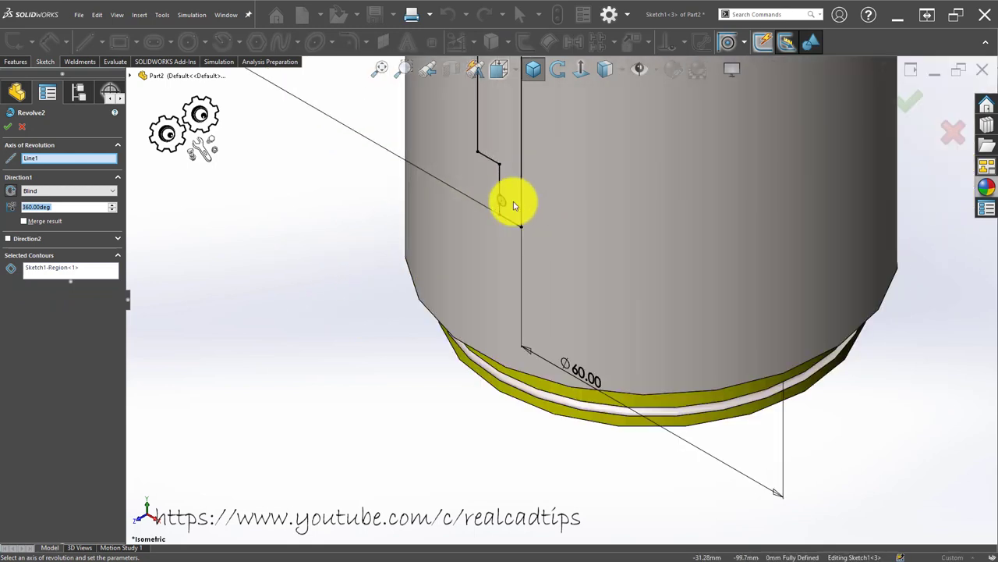
scroll(499, 214, down, 3)
- Add Sketch1-Region<2> to the revolve's selected contours and confirm
click(115, 269)
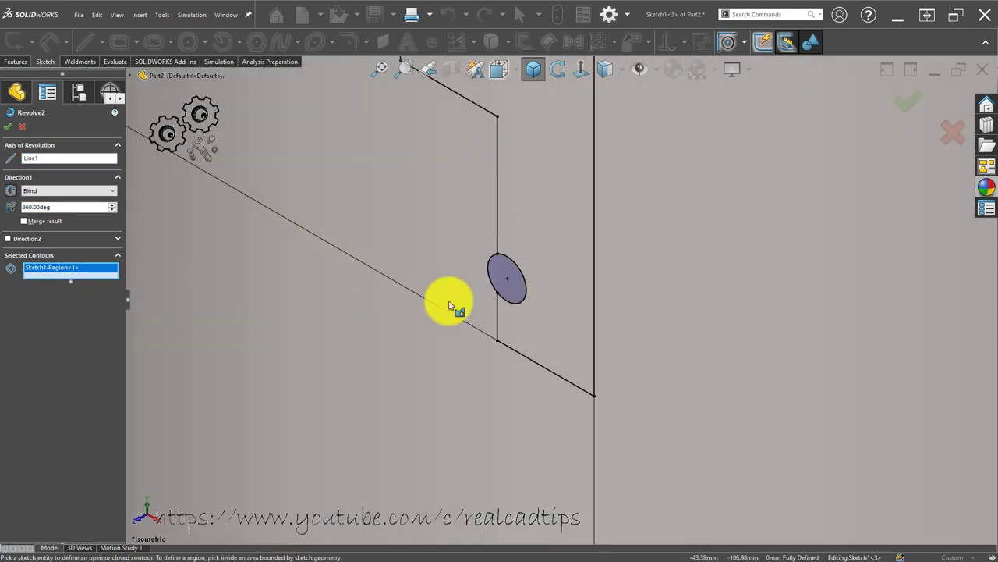
click(518, 292)
scroll(478, 283, up, 2)
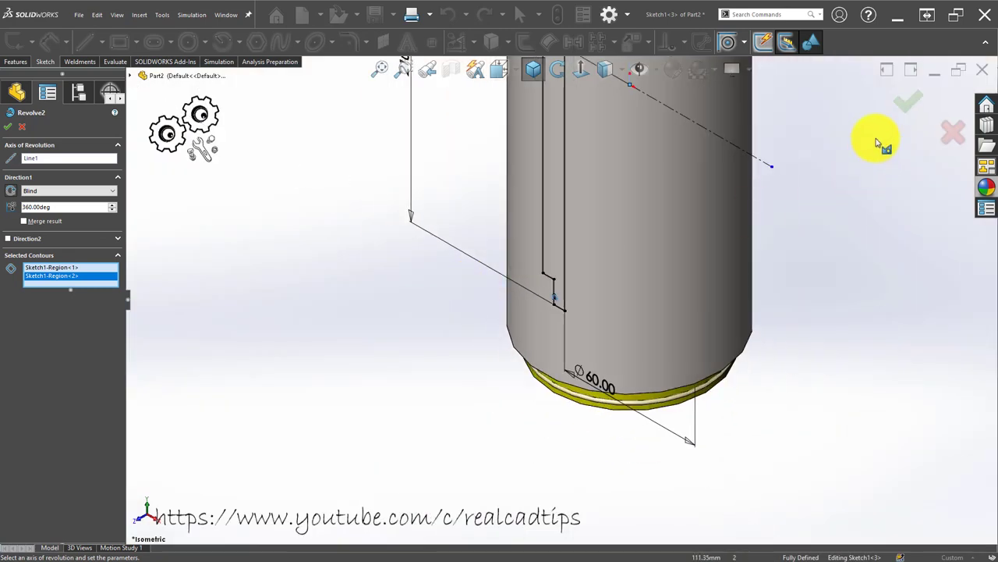
click(910, 100)
- Colour the Revolve2[2] groove body dark grey
scroll(273, 335, down, 3)
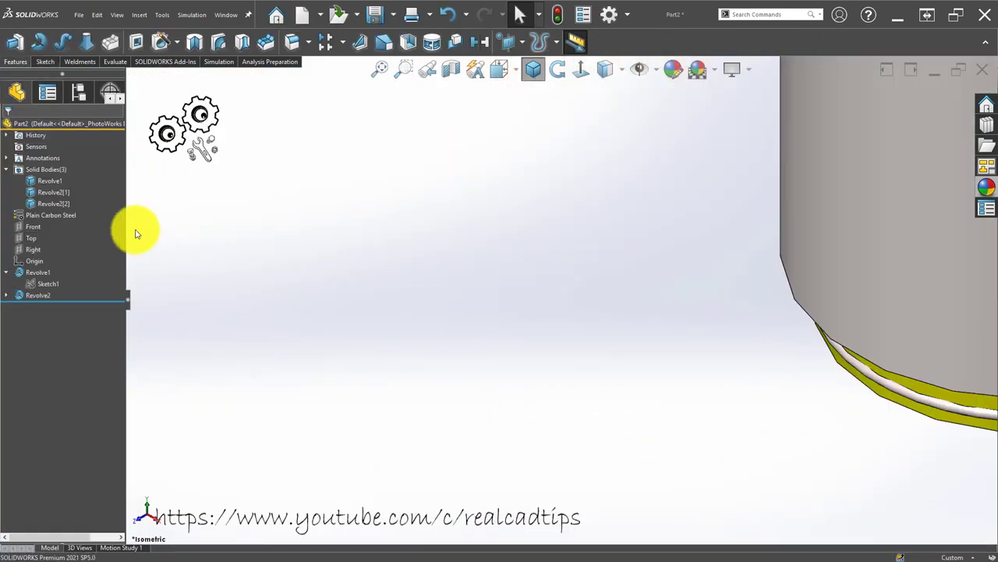
click(61, 206)
scroll(341, 323, up, 2)
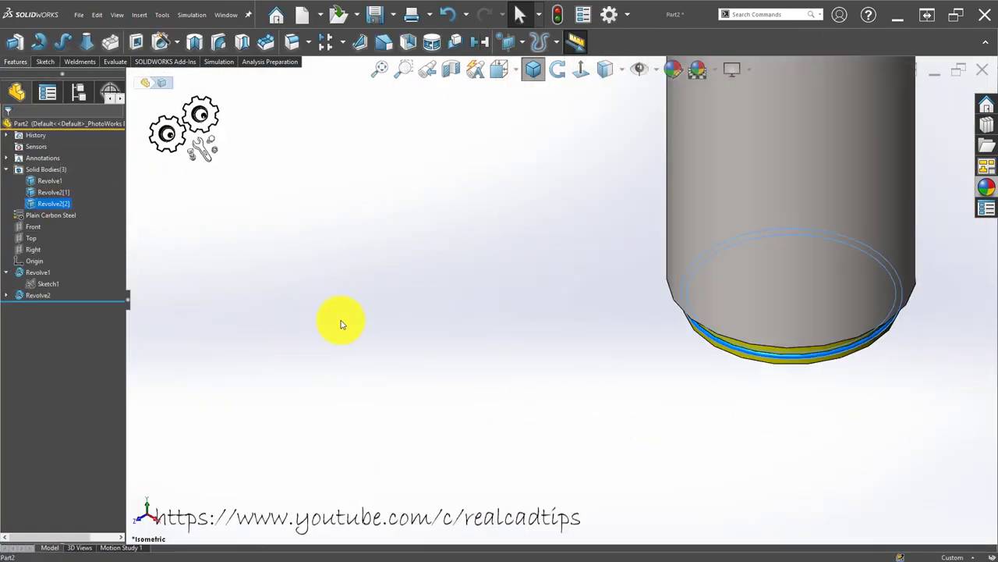
right_click(63, 204)
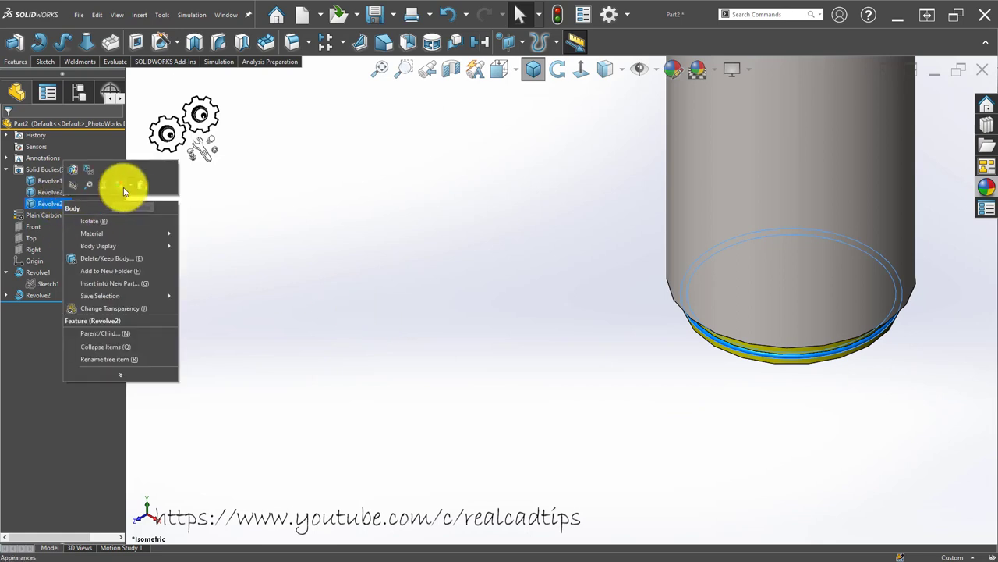
click(132, 188)
click(132, 214)
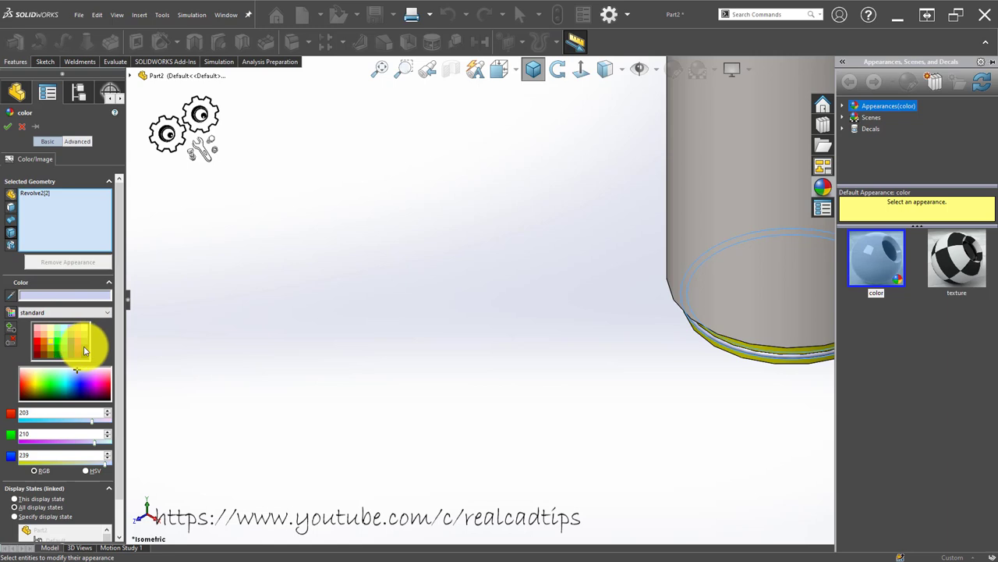
click(84, 350)
click(9, 113)
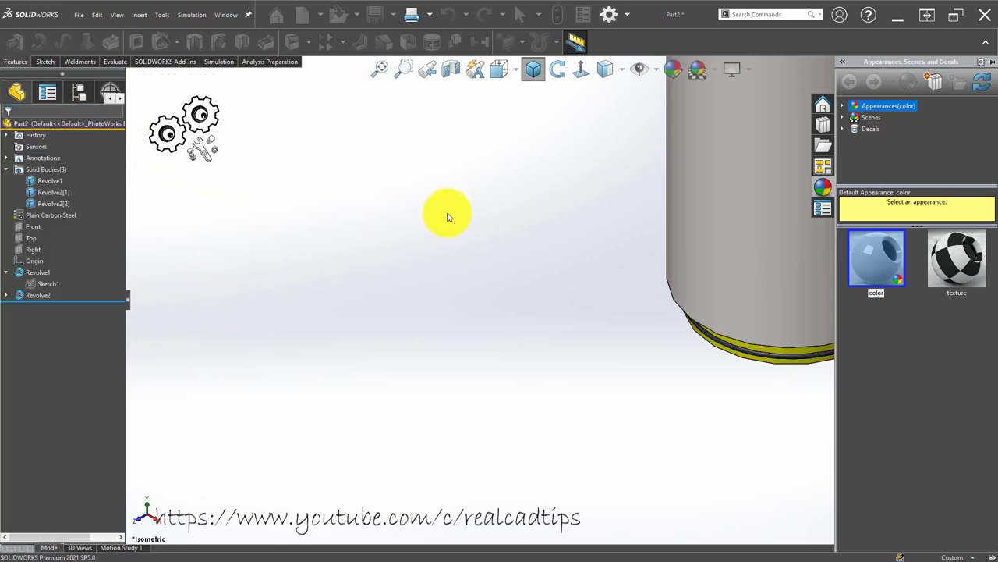
- Make the cylinder's long outer face red (255, 0, 0)
click(499, 69)
click(559, 93)
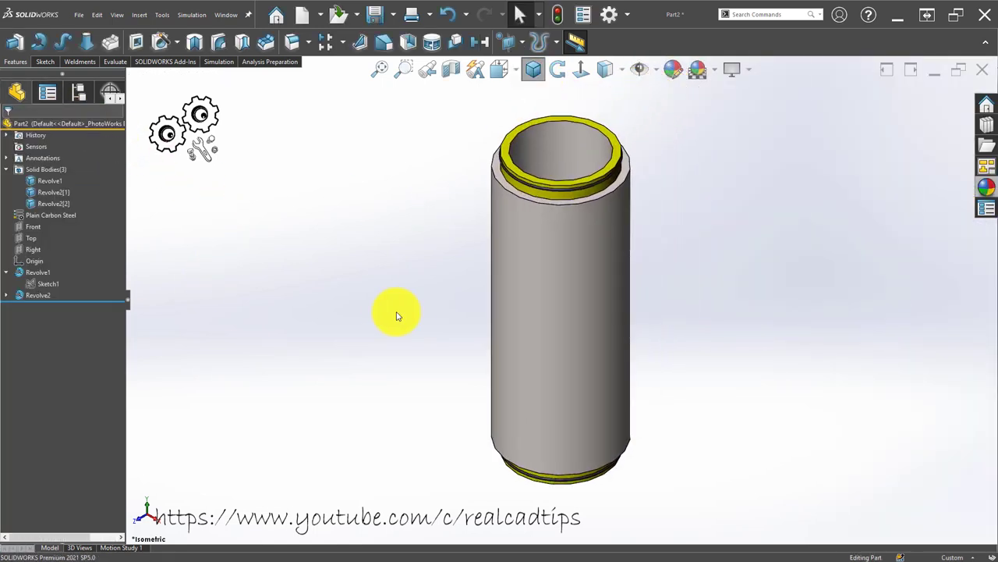
click(552, 301)
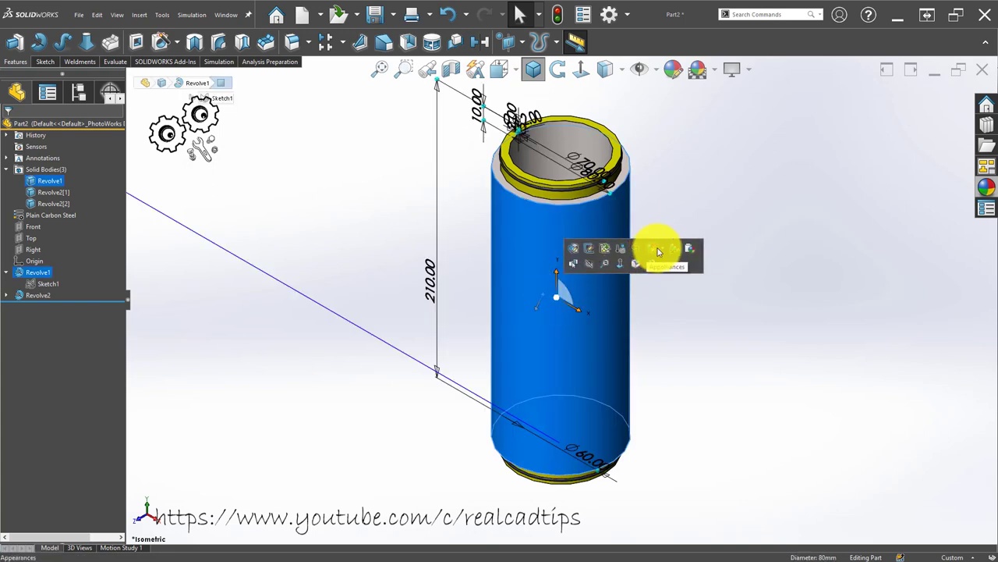
click(661, 247)
click(660, 269)
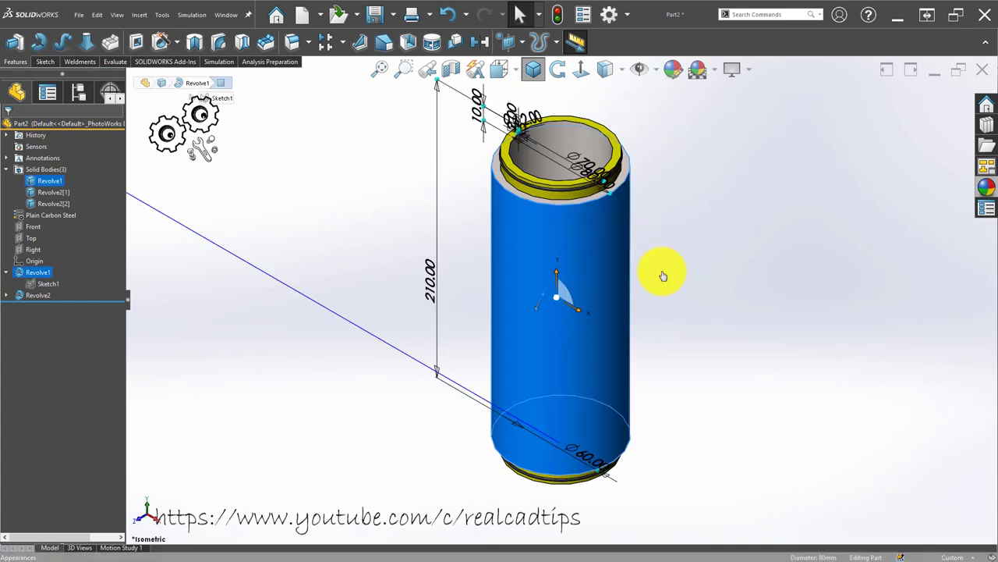
click(557, 271)
click(35, 340)
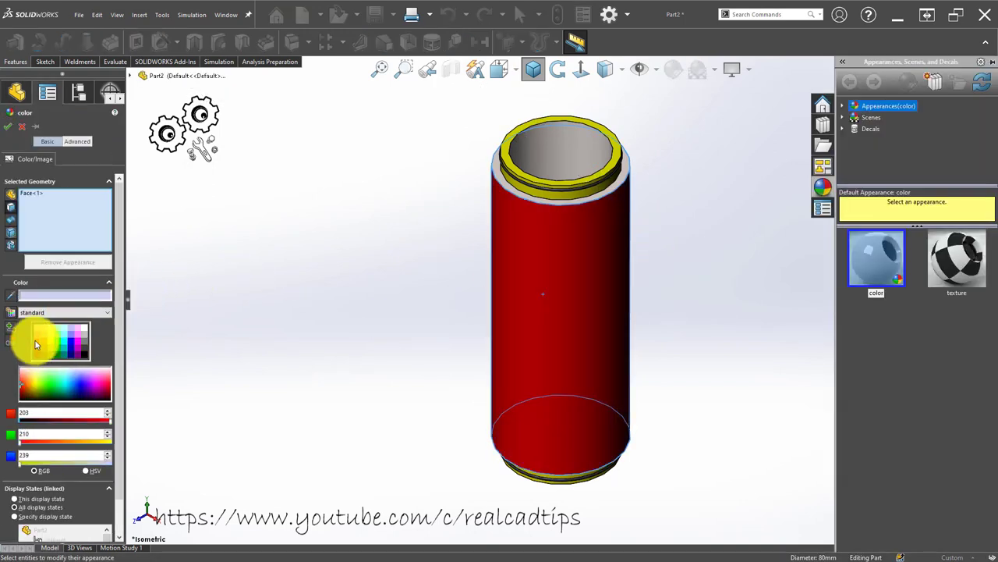
scroll(428, 199, down, 5)
scroll(578, 181, up, 3)
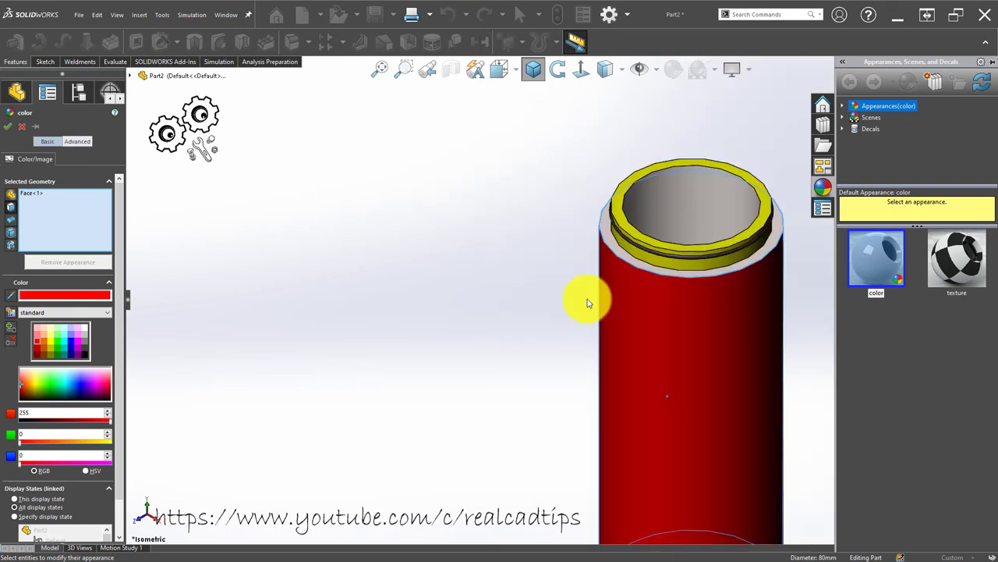
scroll(588, 301, up, 3)
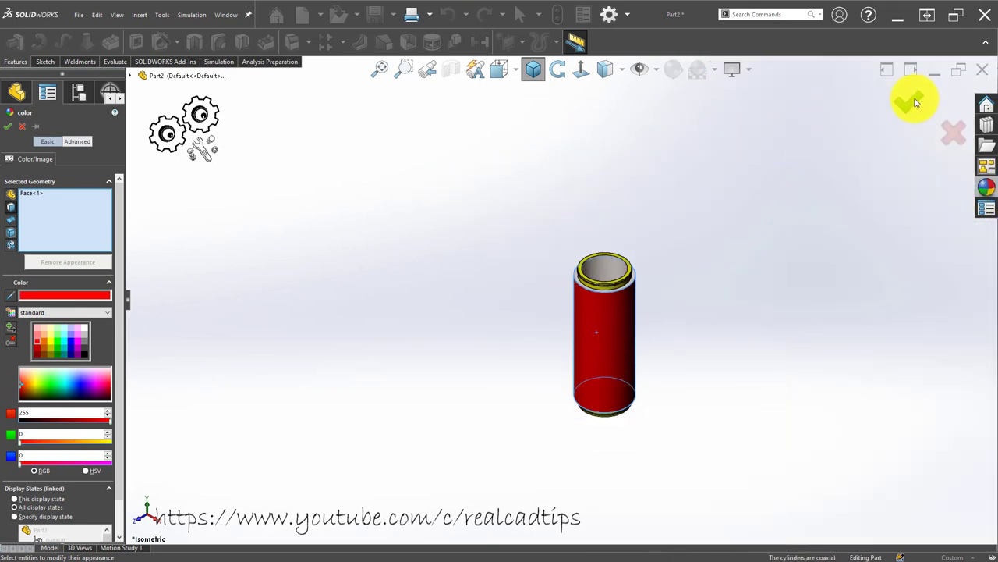
click(916, 101)
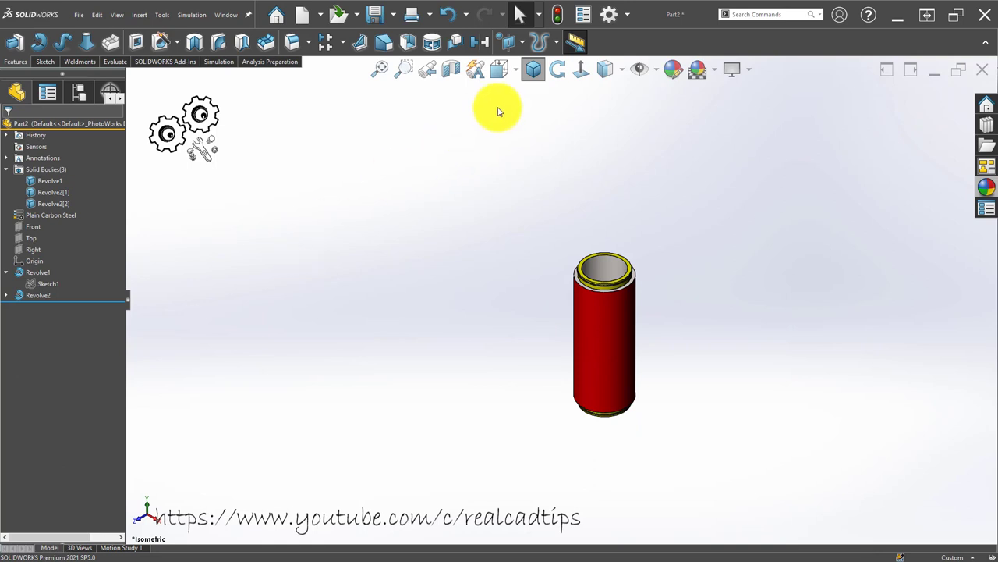
- Start a Front-plane sketch with a vertical centreline rising from the origin
click(533, 68)
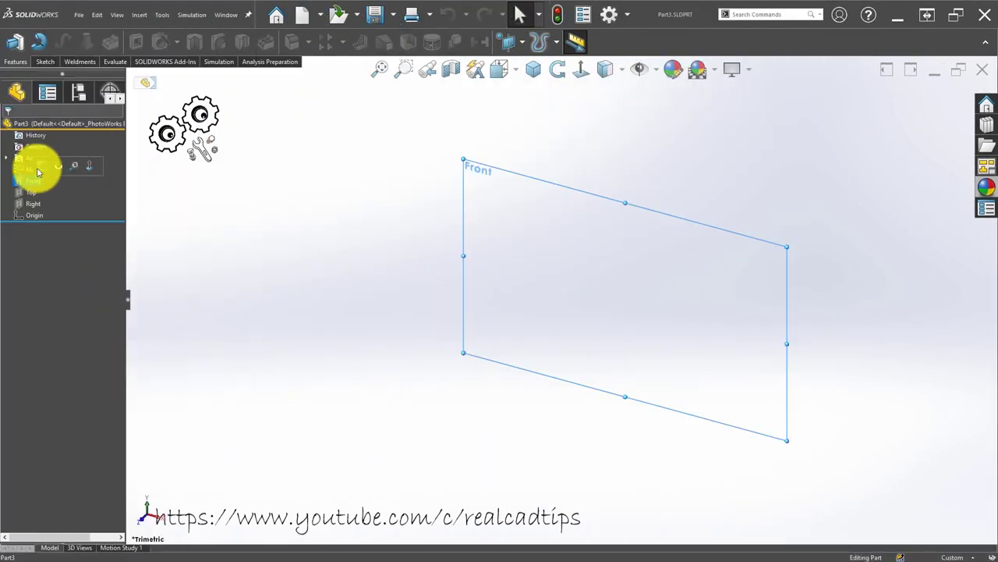
click(41, 163)
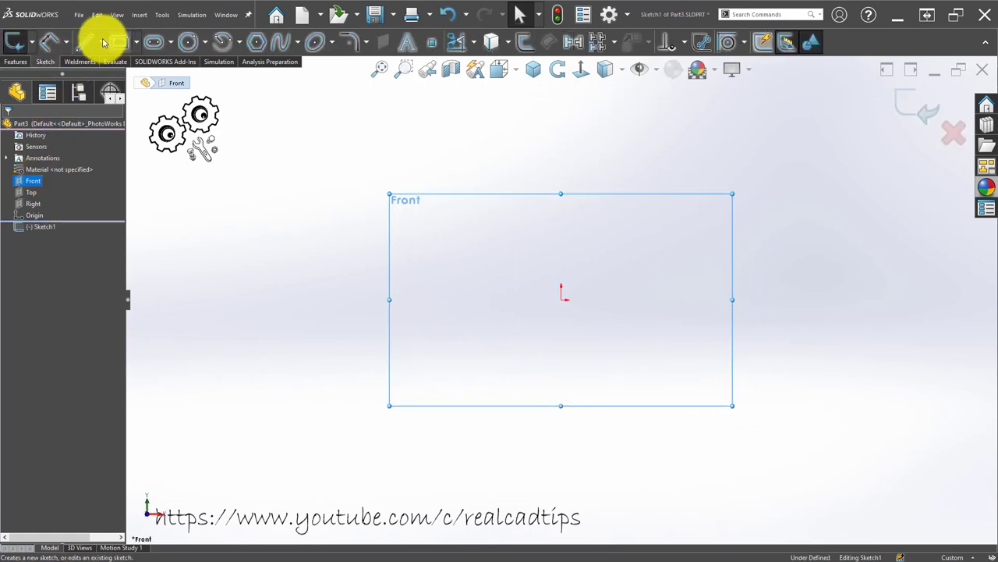
click(90, 42)
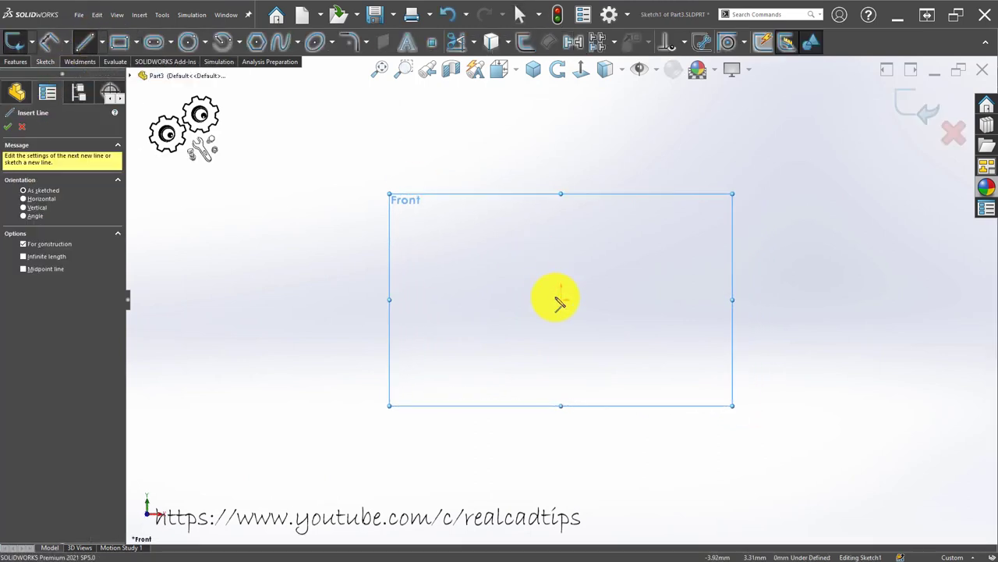
click(563, 299)
click(564, 123)
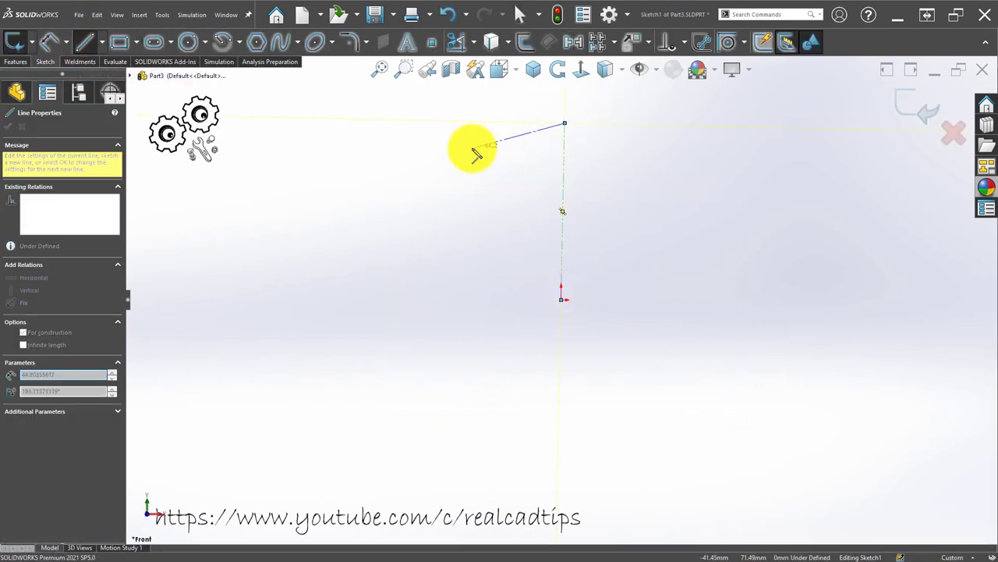
key(Escape)
key(Escape)
click(564, 161)
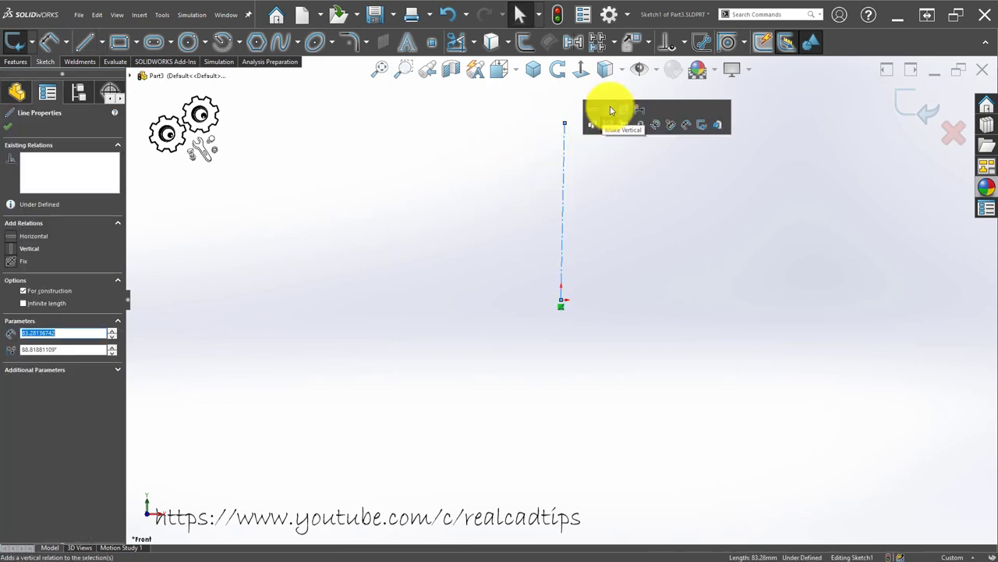
key(Escape)
- Draw the profile's tall left side and stepped top edge to the centreline
click(85, 42)
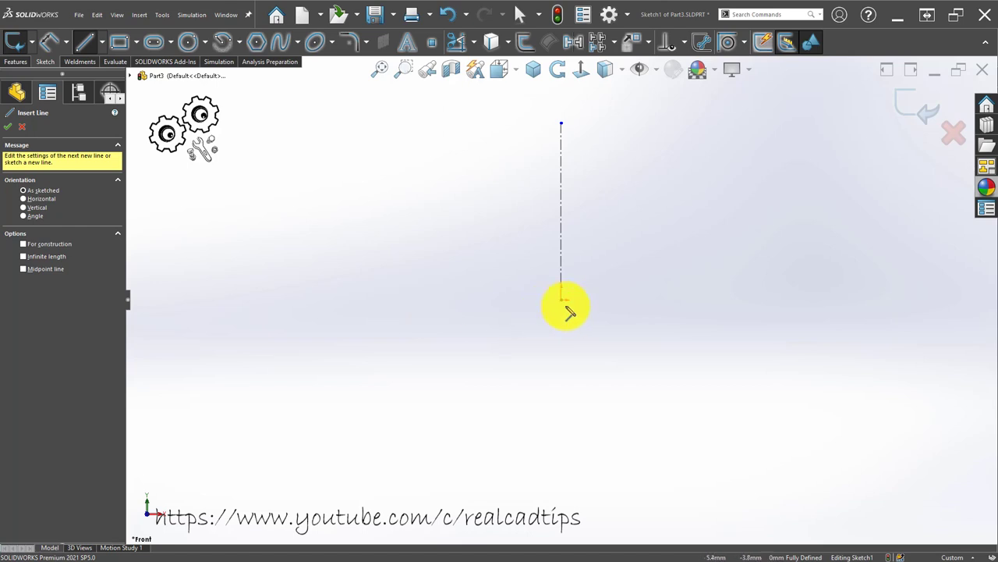
click(407, 298)
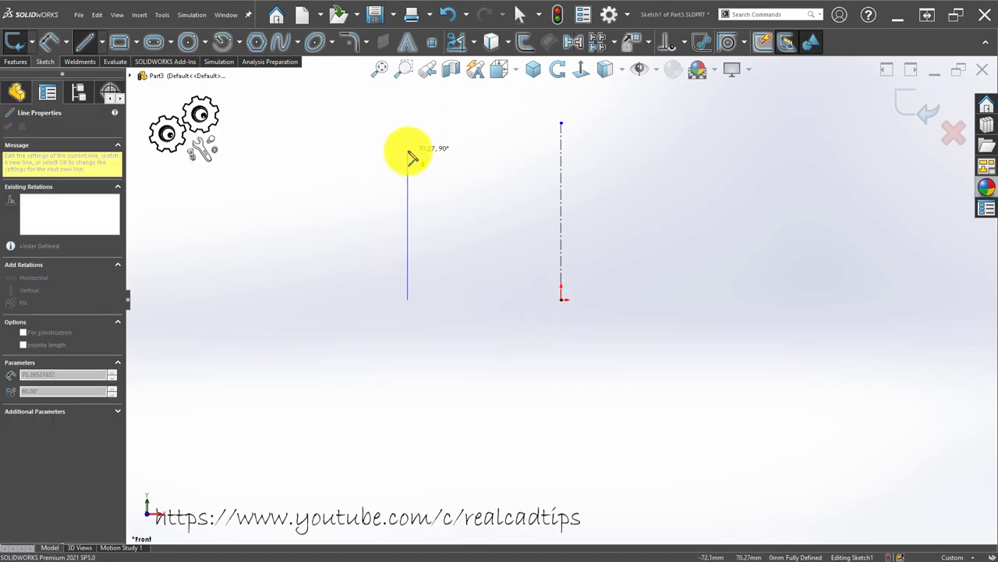
click(409, 152)
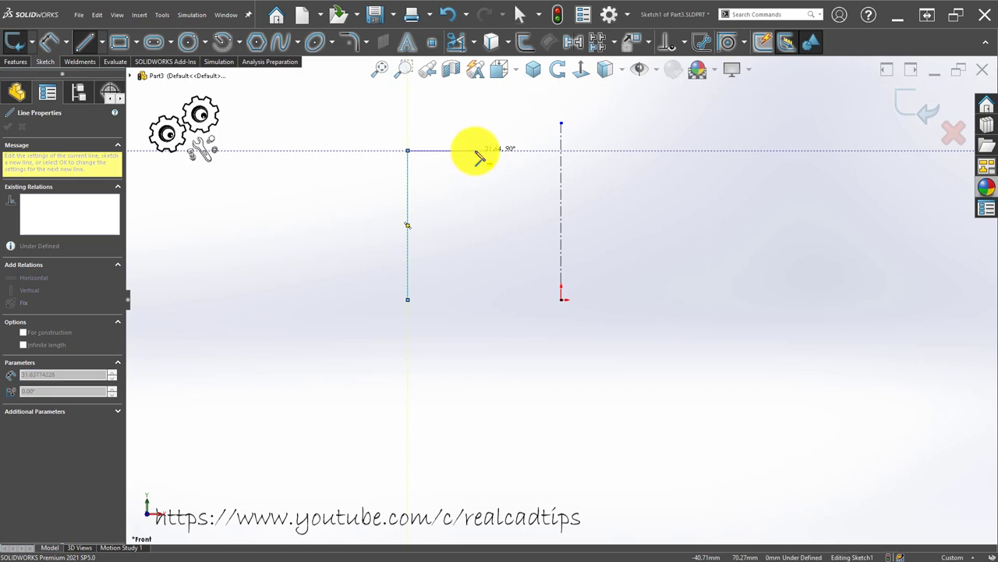
click(522, 150)
click(522, 135)
click(560, 134)
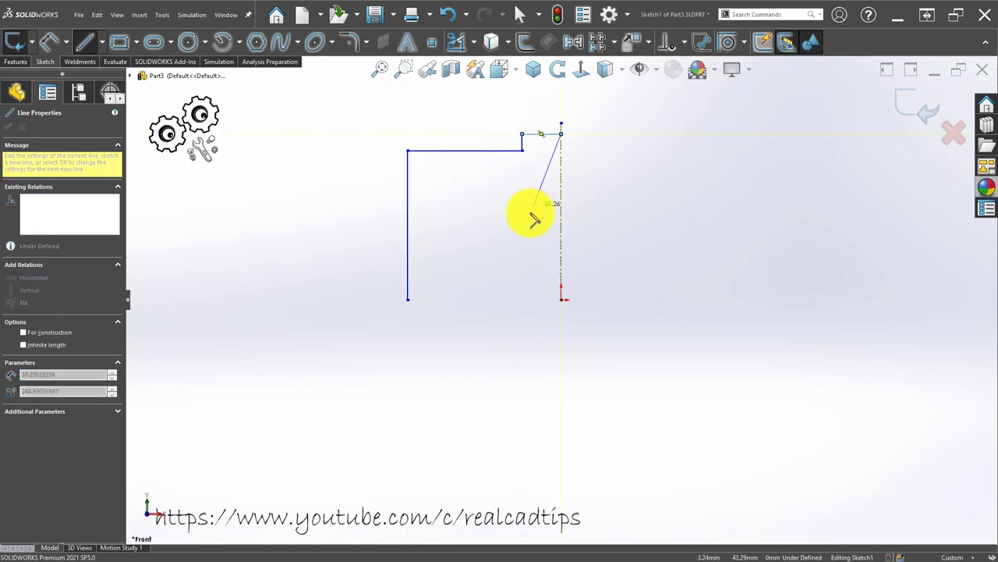
key(Escape)
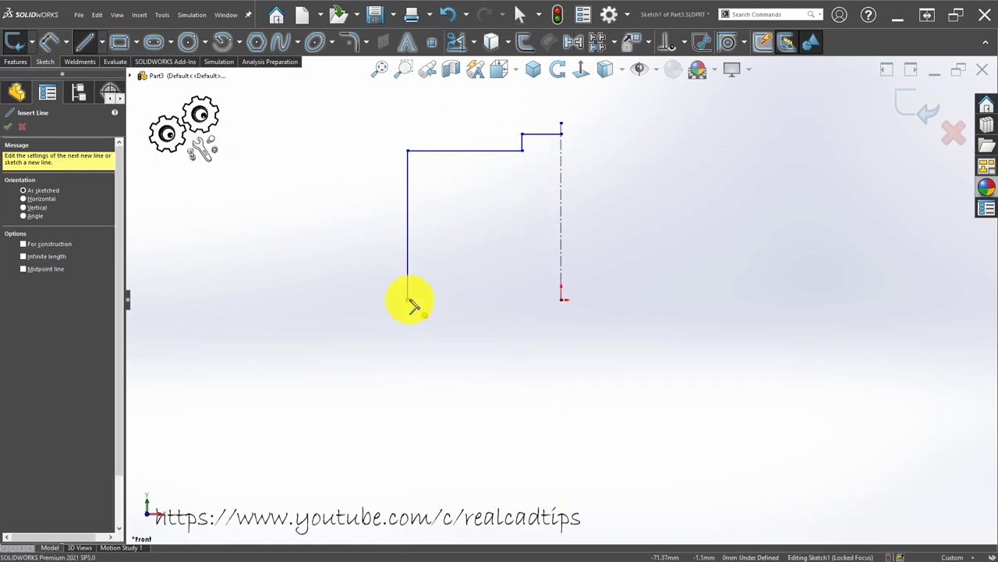
- Draw the bottom edge and staircase steps, closing the profile along the centreline
click(408, 300)
click(453, 299)
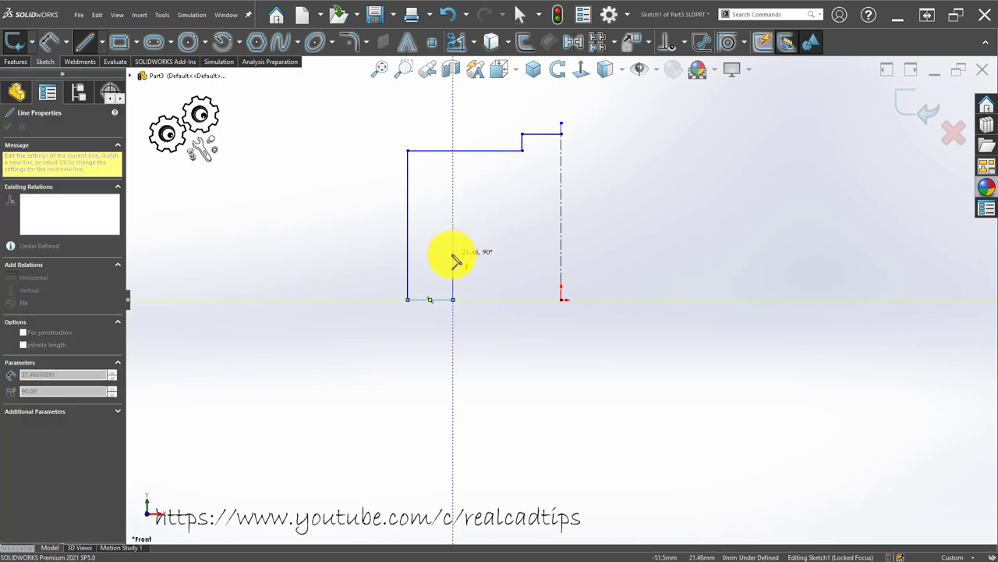
click(453, 255)
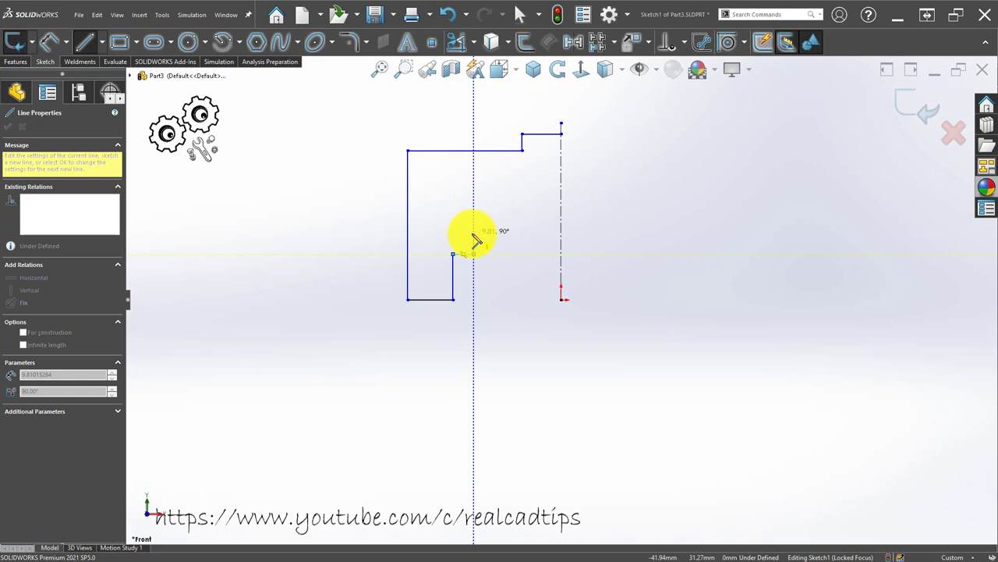
click(474, 255)
click(484, 205)
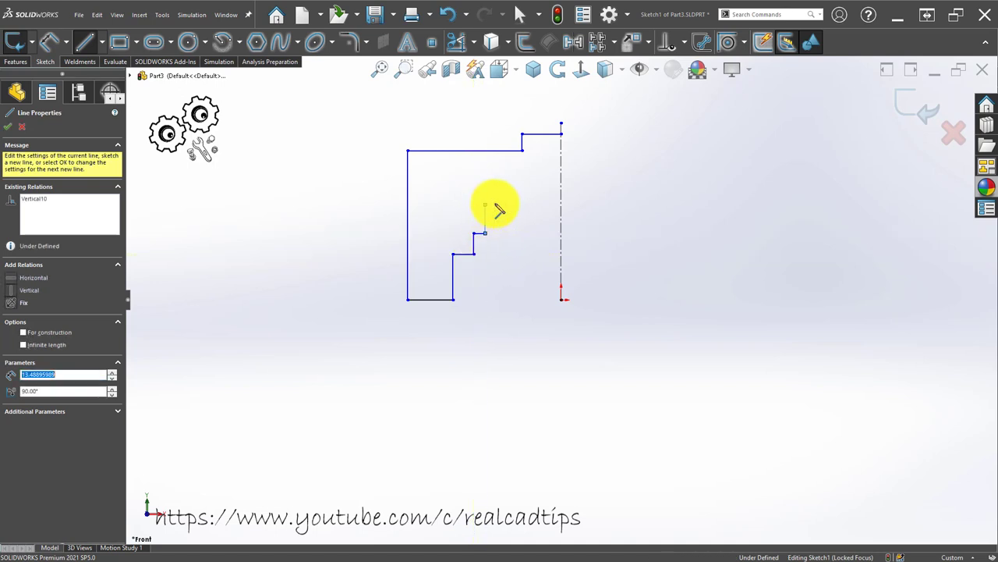
click(515, 205)
click(516, 187)
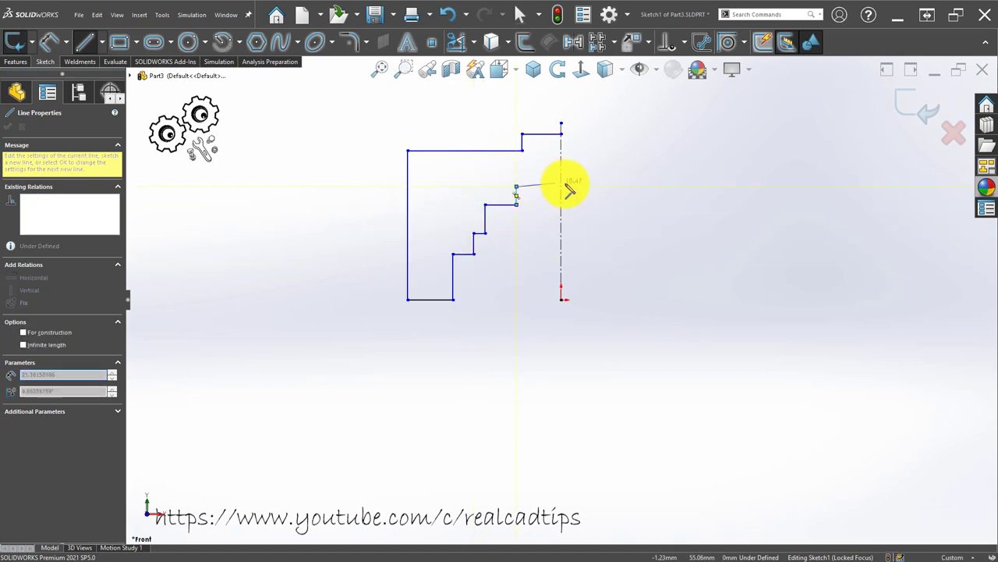
click(560, 188)
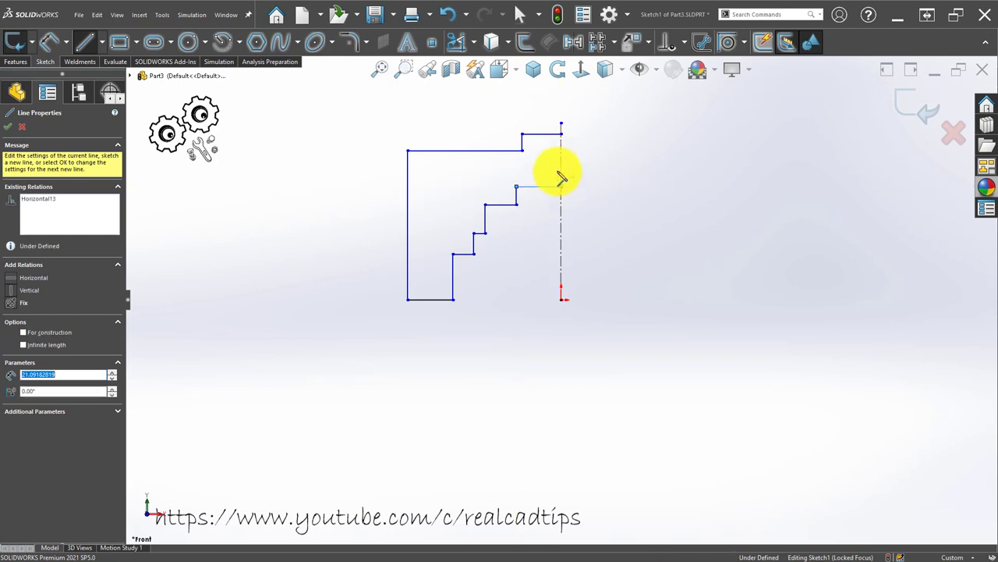
click(561, 134)
scroll(490, 294, down, 1)
key(Escape)
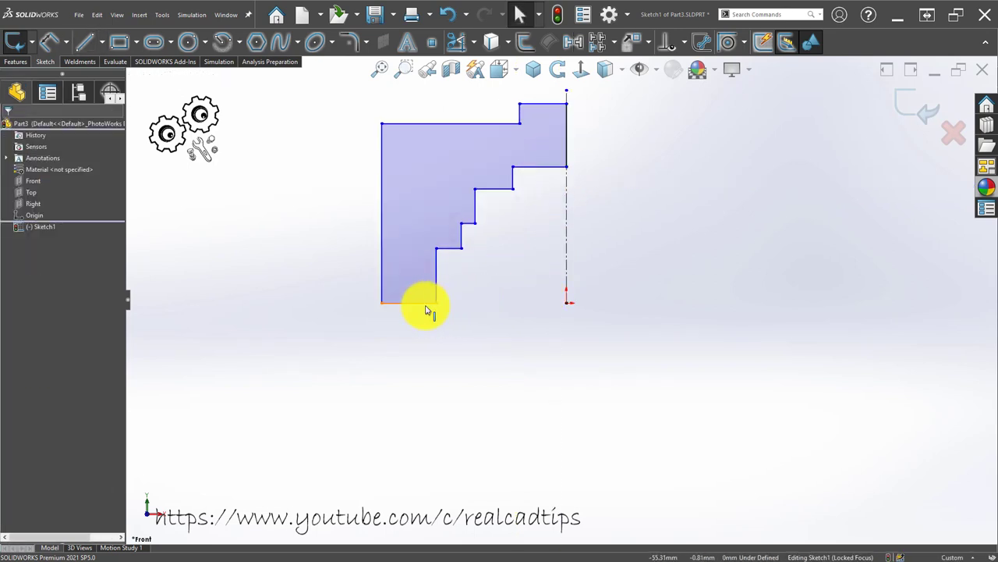
- Start Smart Dimension and pick the short top step line
ctrl+click(567, 304)
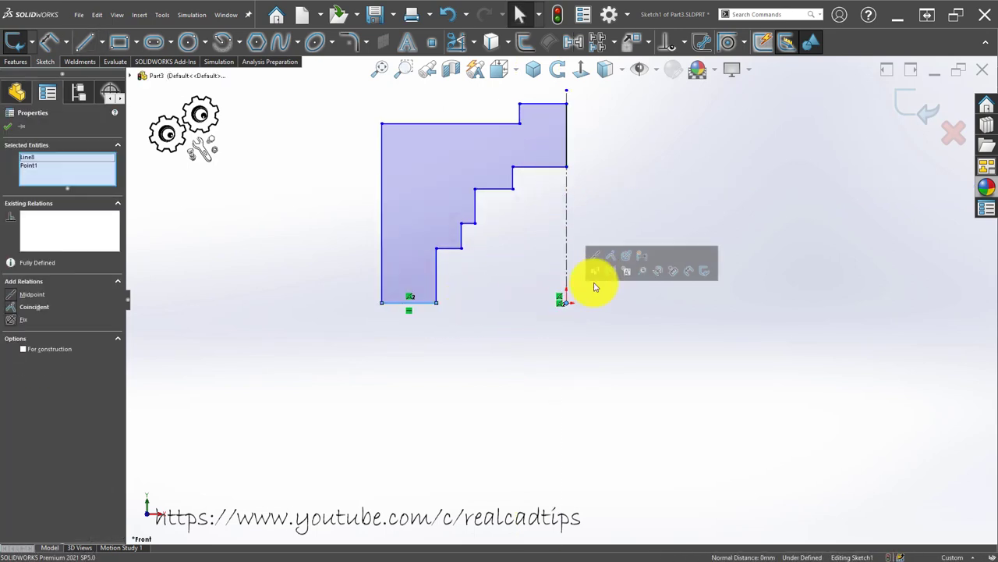
key(Escape)
key(d)
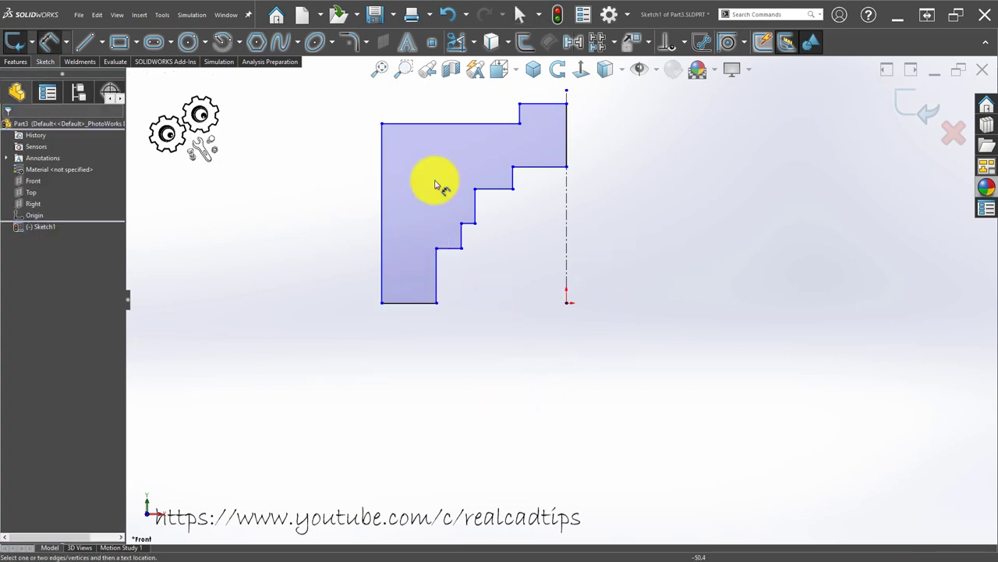
click(521, 116)
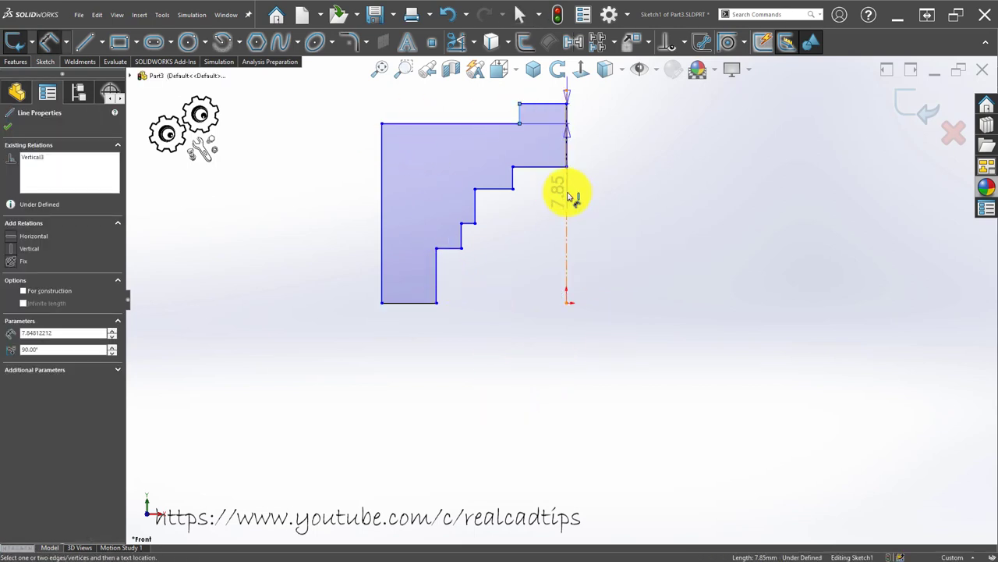
- Dimension the top step's diameter to 25 mm
click(567, 170)
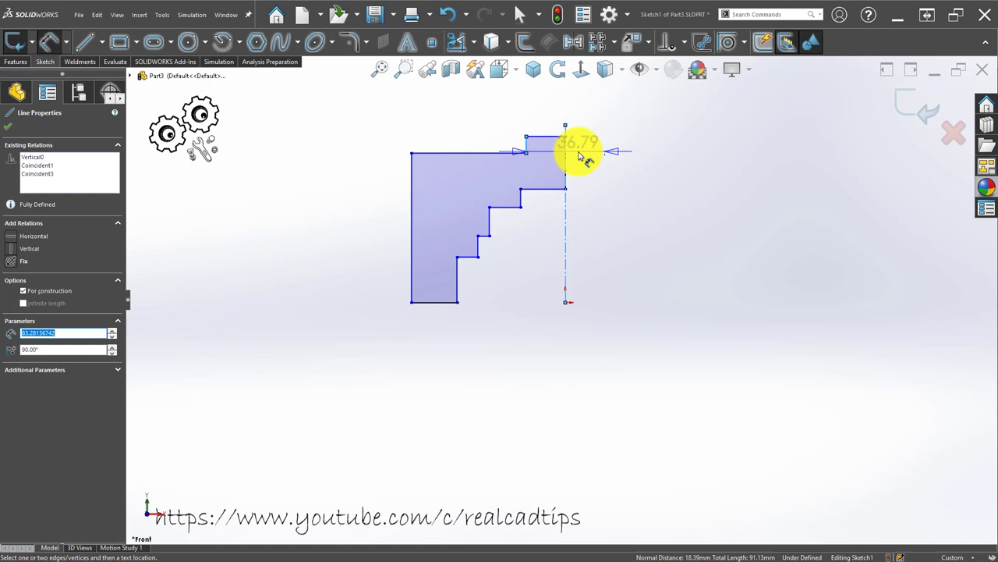
click(591, 109)
text(25)
key(Return)
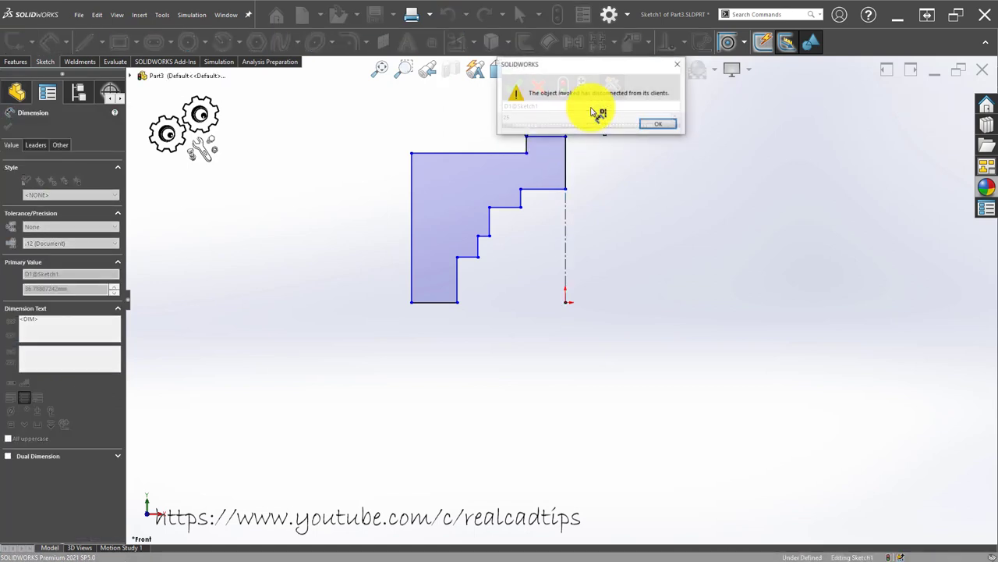
click(659, 125)
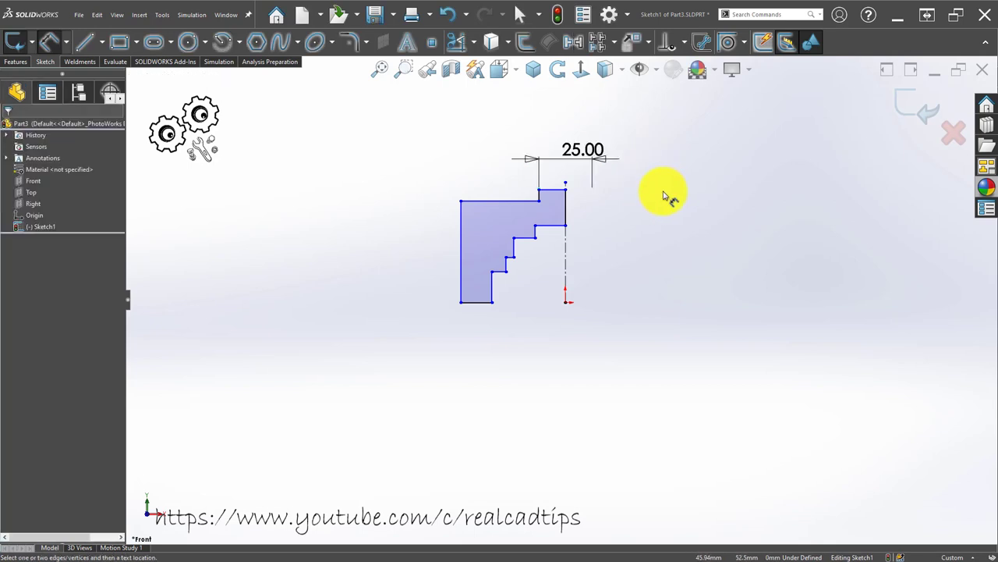
- Reopen Sketch1 and add a 92 mm overall diameter dimension
click(903, 117)
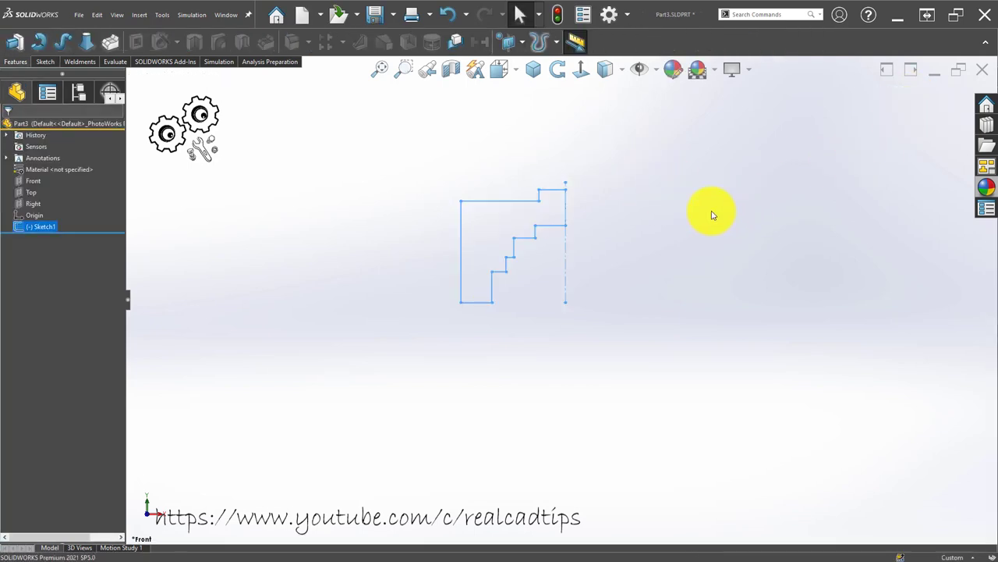
click(228, 249)
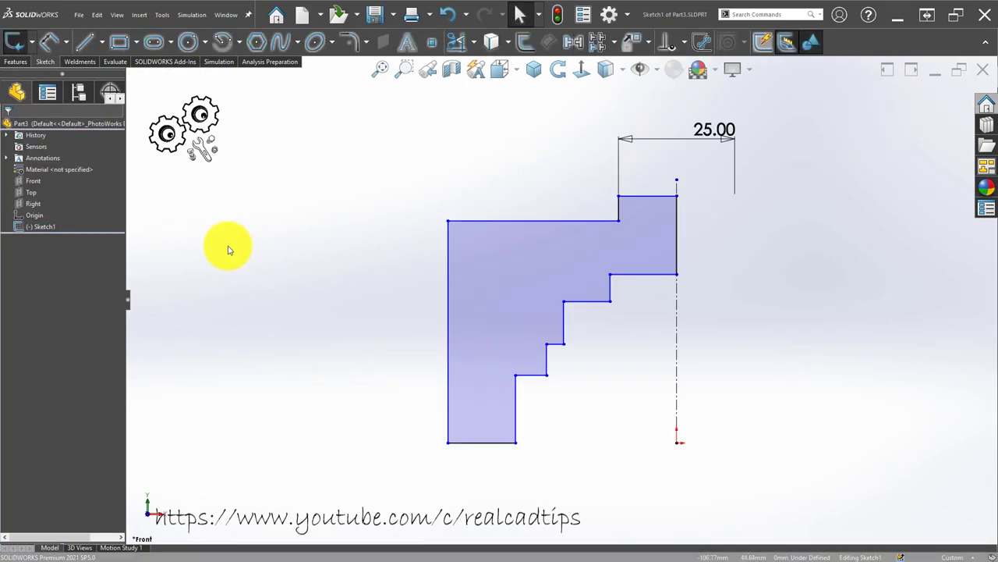
key(d)
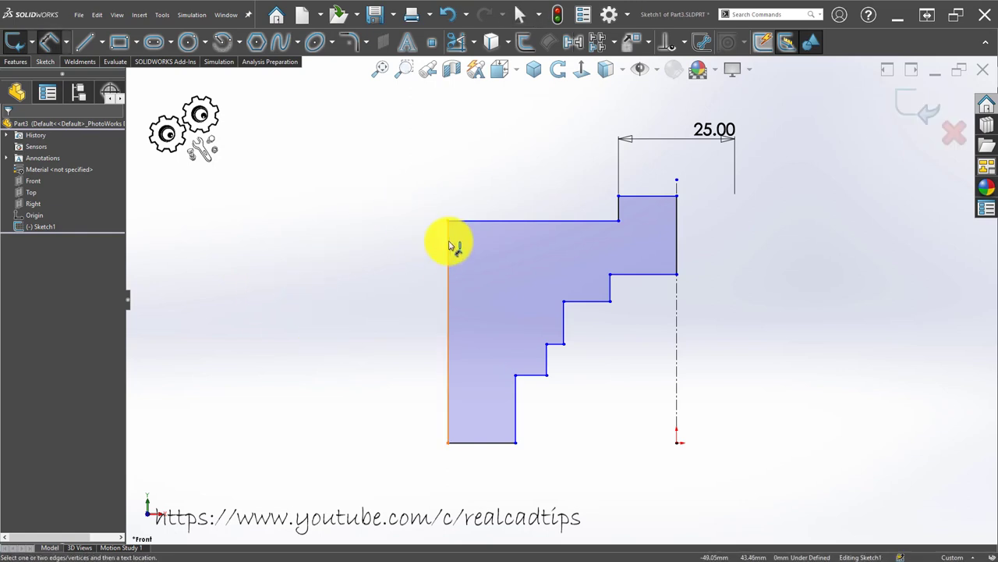
click(450, 246)
click(677, 311)
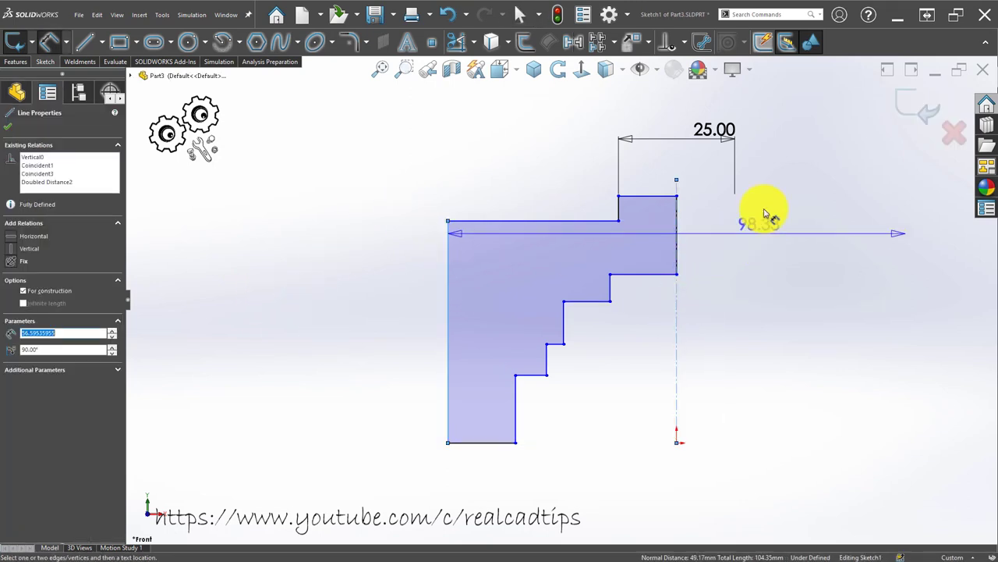
click(771, 117)
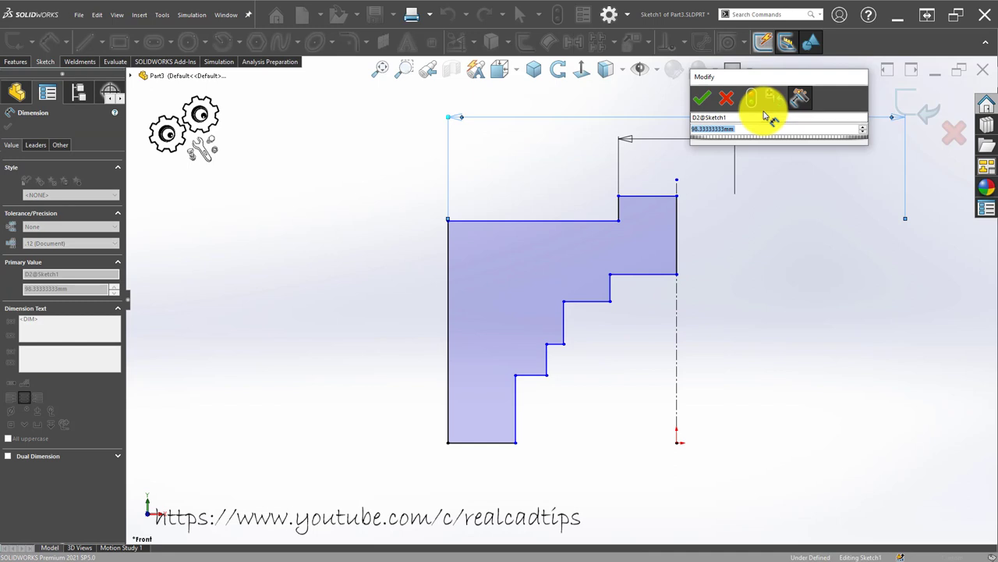
text(92)
key(Return)
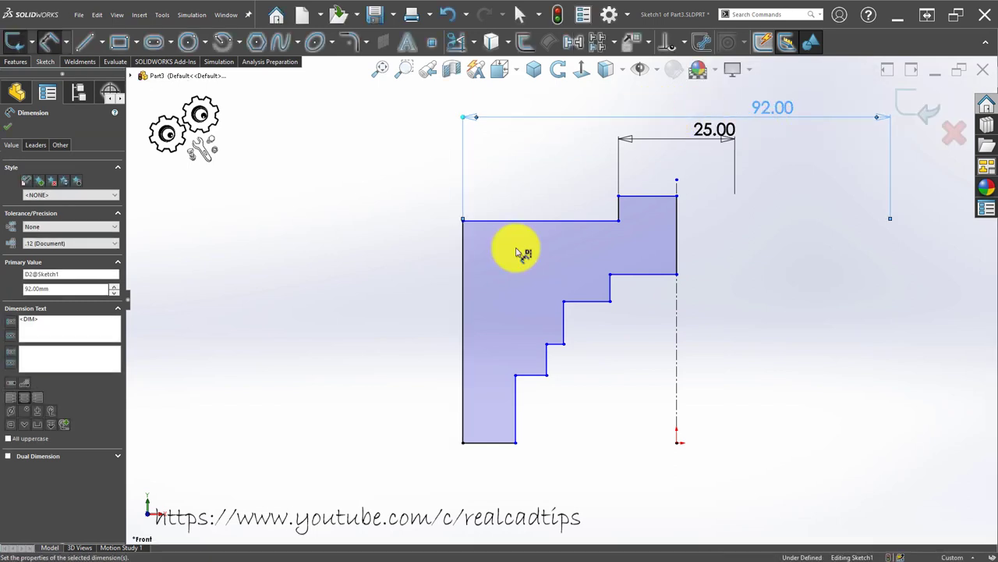
click(379, 356)
- Set the top step height to 10 mm
scroll(406, 350, up, 1)
scroll(647, 200, down, 1)
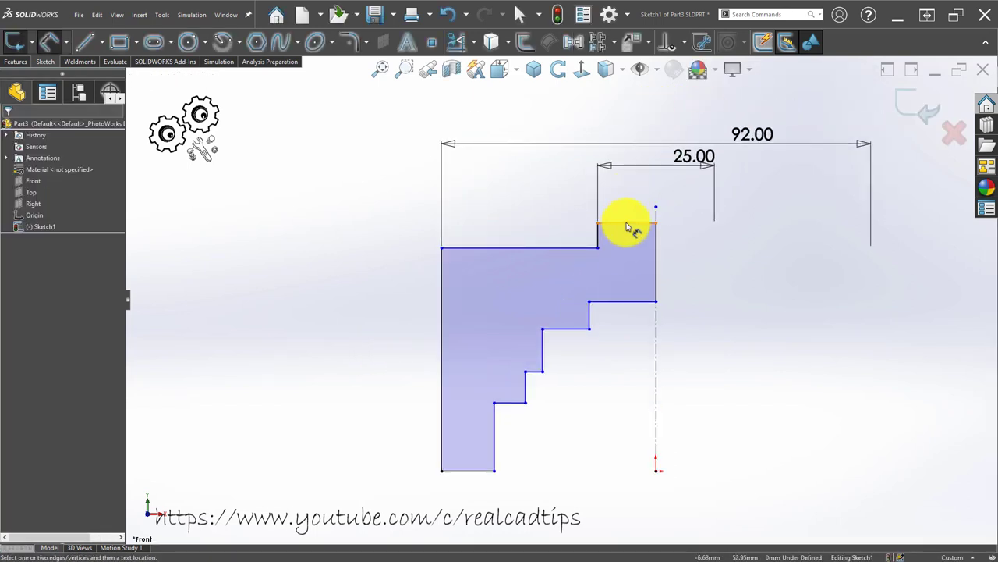
click(627, 225)
click(577, 248)
click(539, 190)
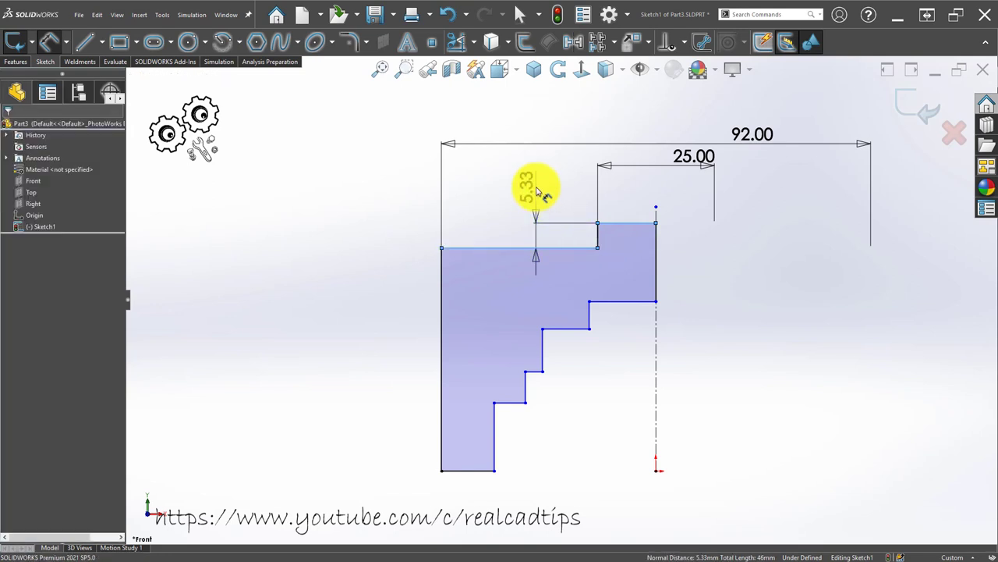
text(10)
key(Return)
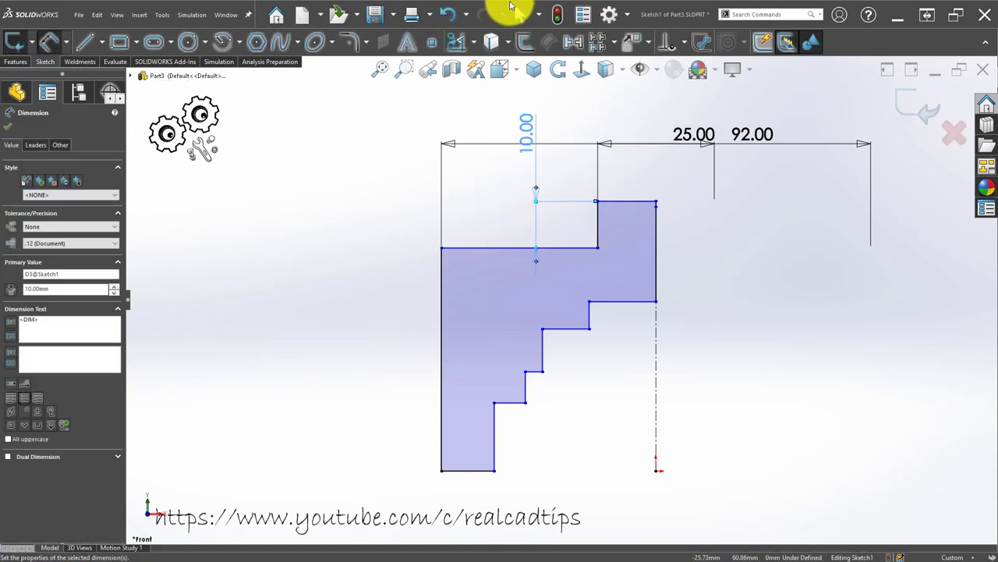
key(Escape)
- Add a 55 mm overall height dimension
click(474, 248)
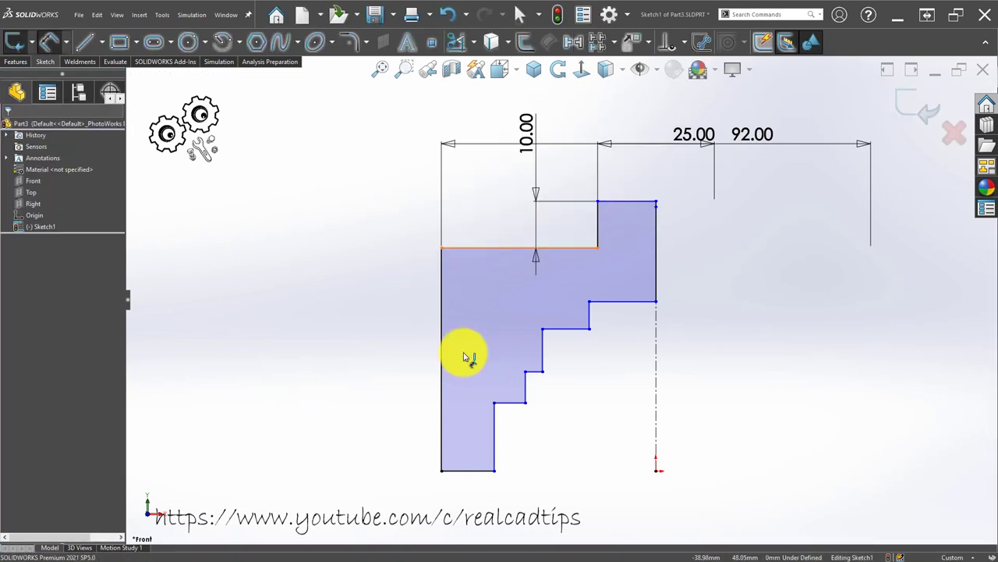
click(455, 470)
click(333, 411)
text(55)
key(Return)
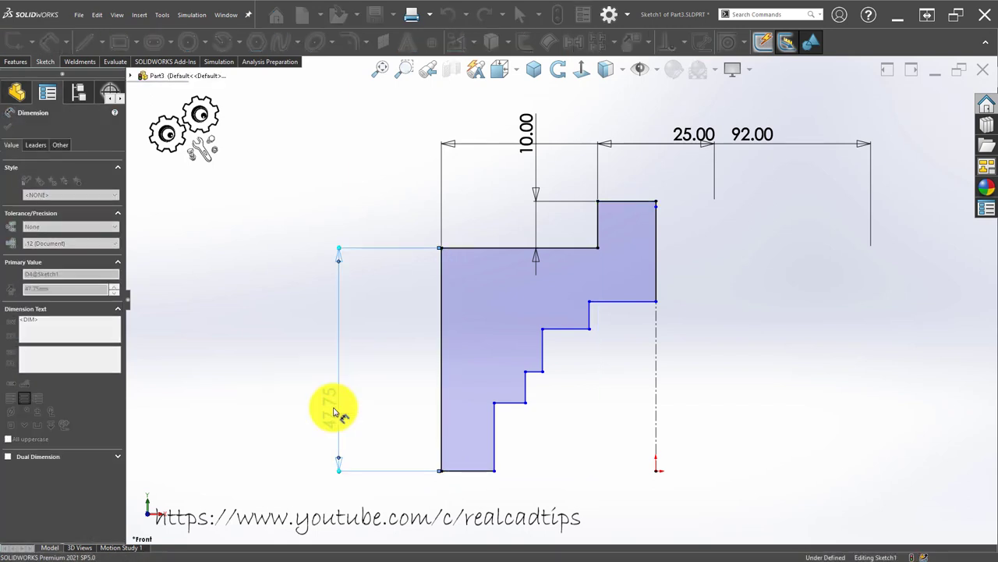
click(285, 353)
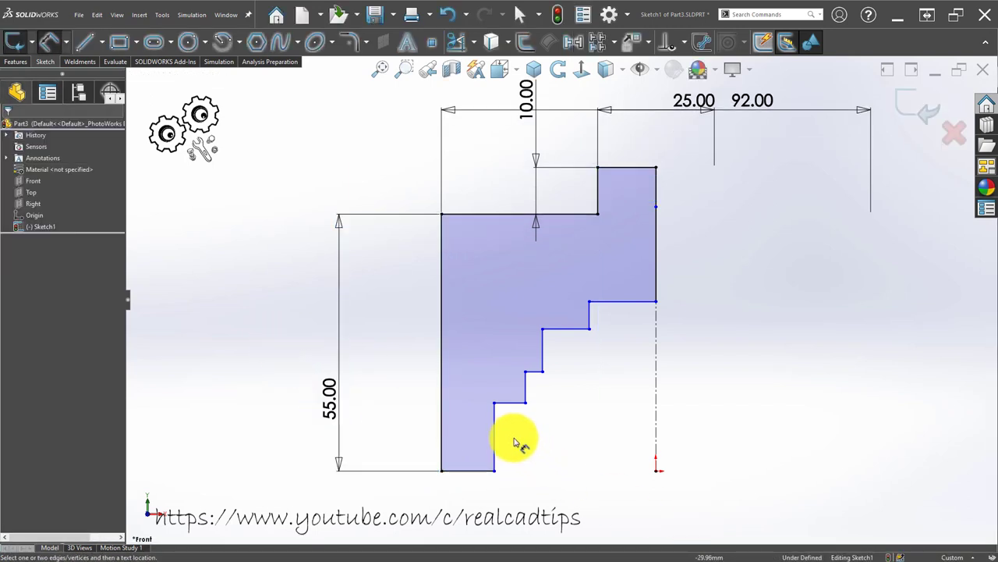
- Dimension the bottom and second steps as 80 mm and 70 mm diameters
click(493, 423)
click(655, 404)
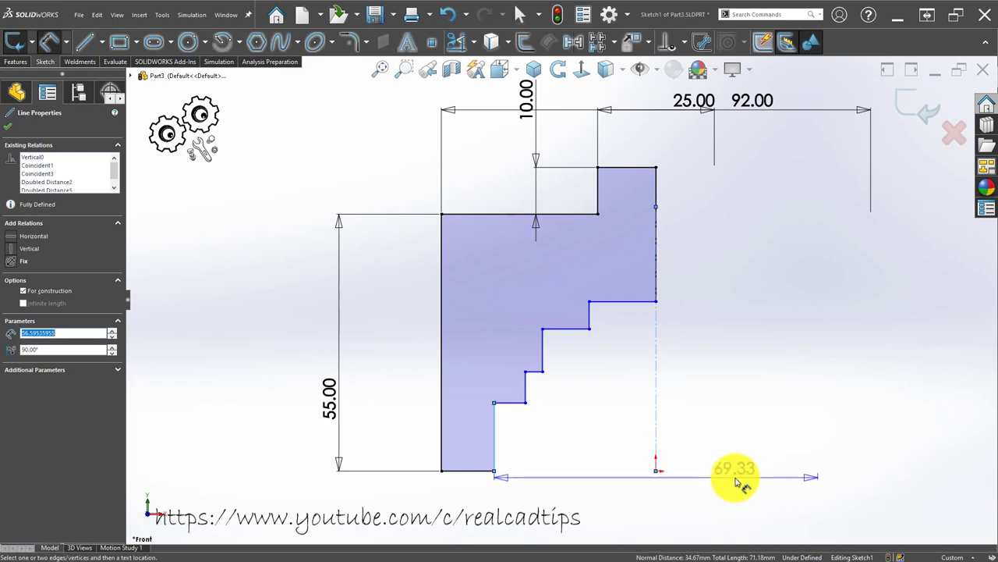
click(712, 507)
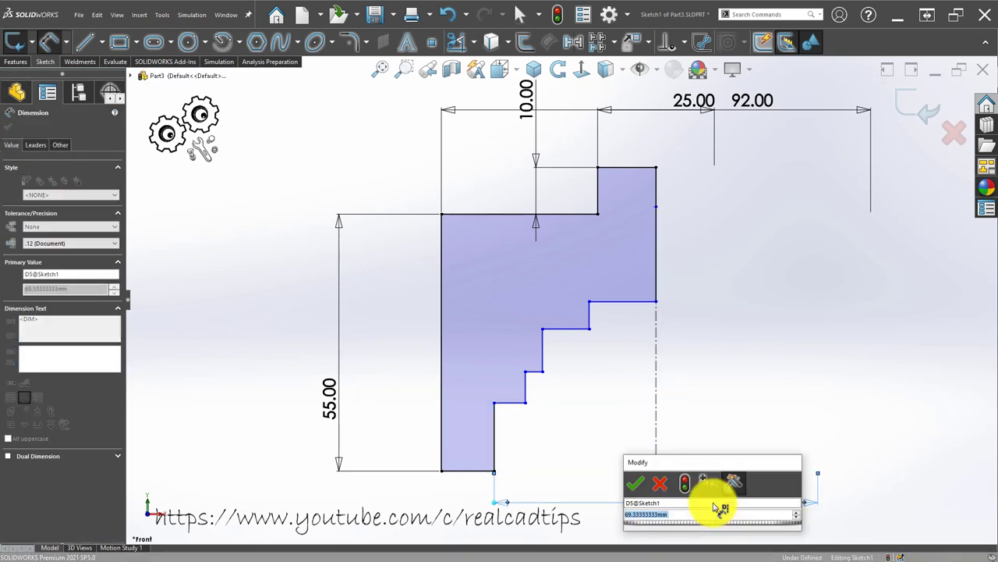
text(80)
key(Return)
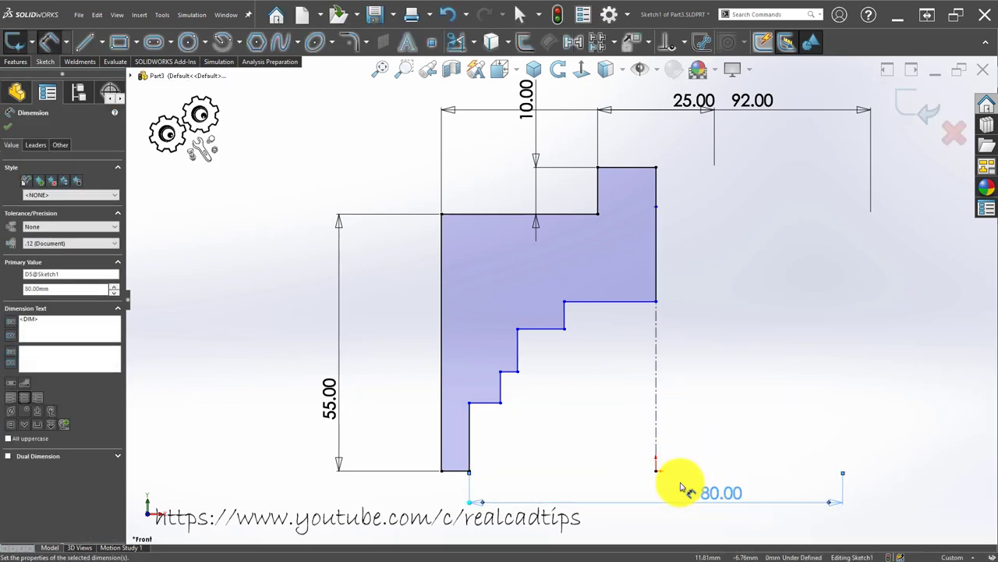
click(500, 372)
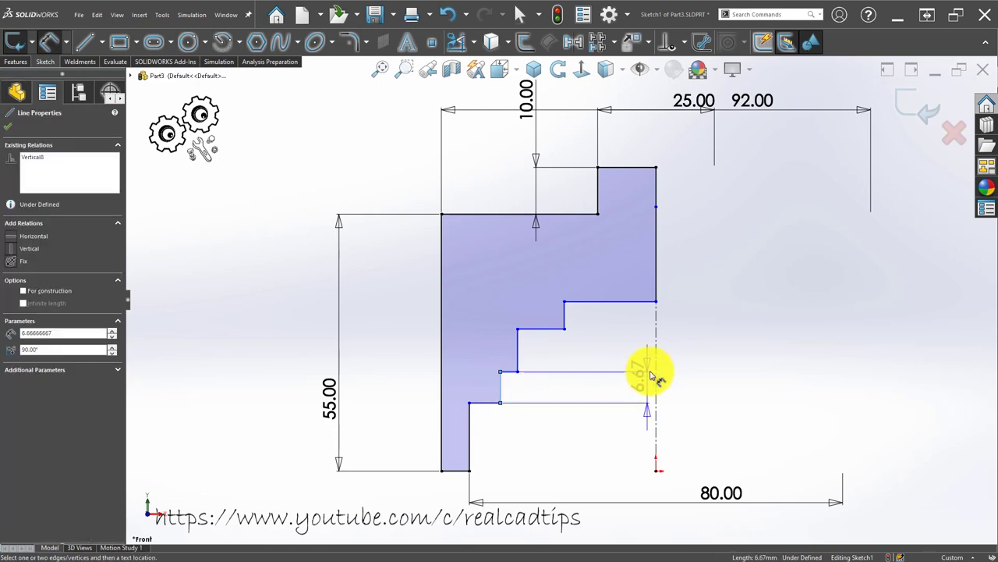
click(656, 367)
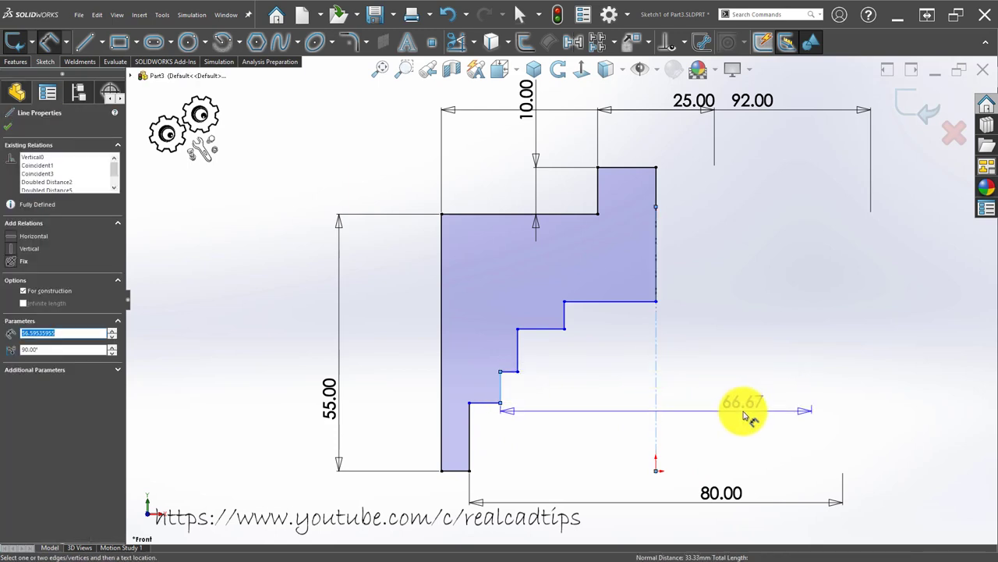
click(745, 416)
text(70)
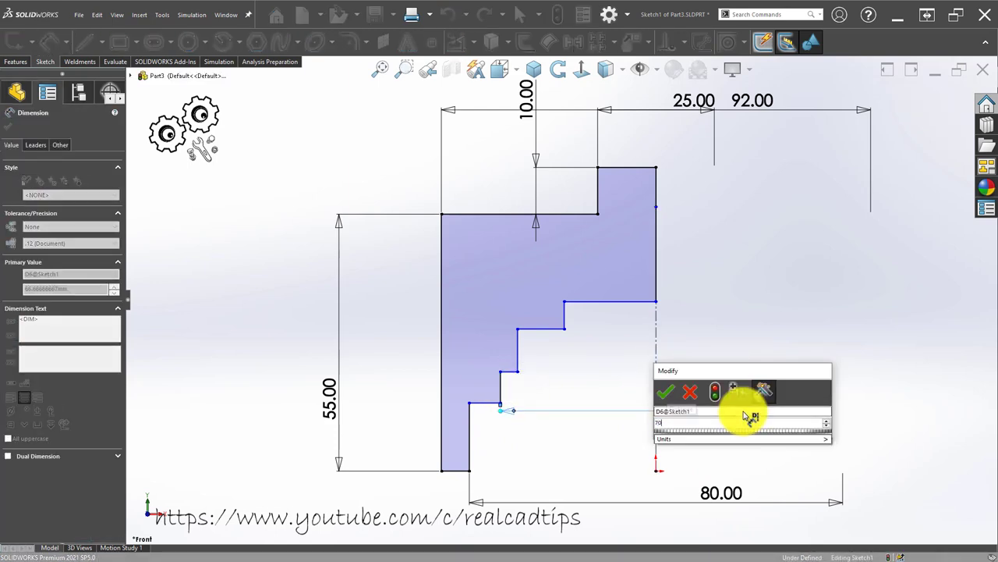
key(Return)
key(Escape)
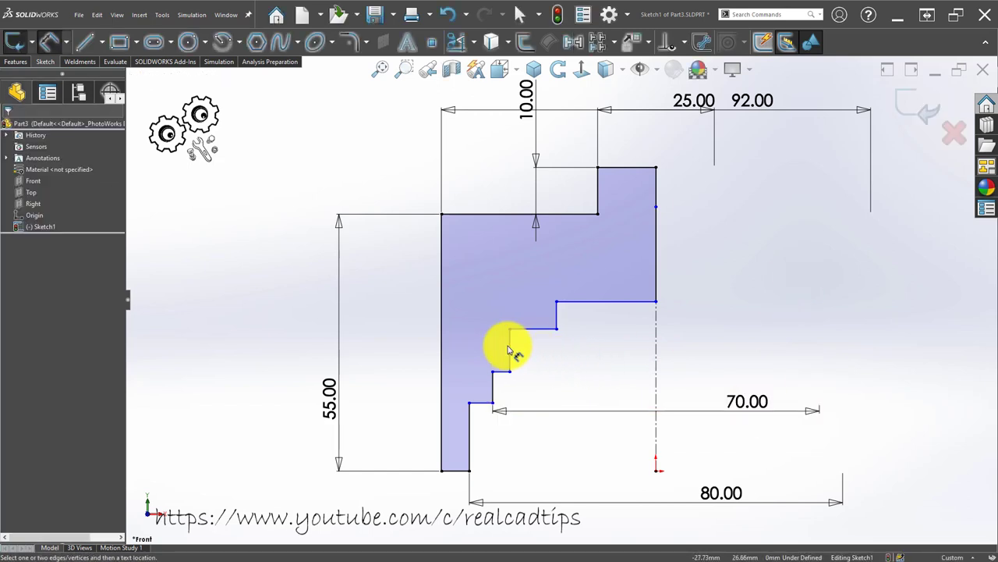
- Dimension the third and upper inner steps as 66 mm and 30 mm diameters
click(510, 350)
click(659, 355)
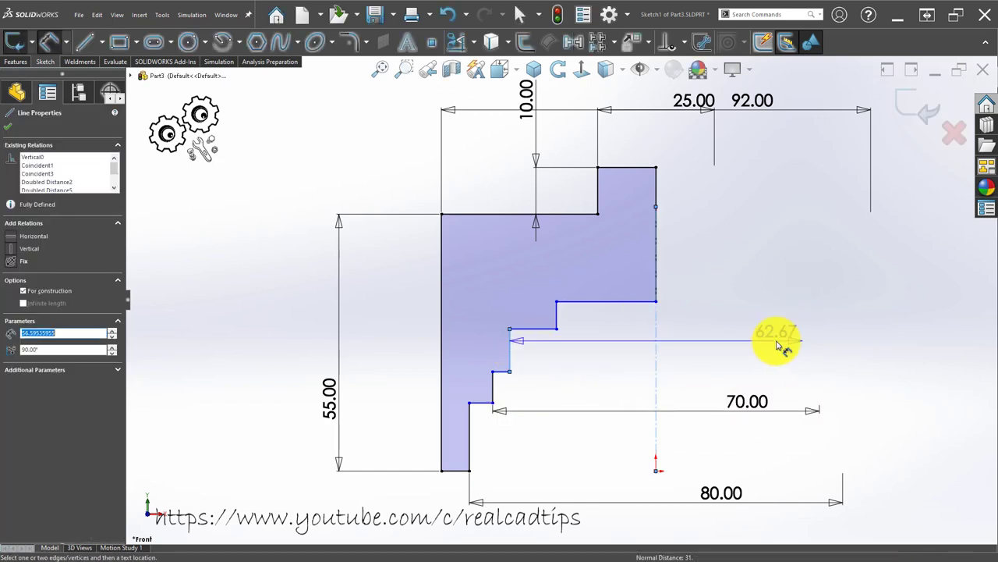
click(780, 345)
text(66)
key(Return)
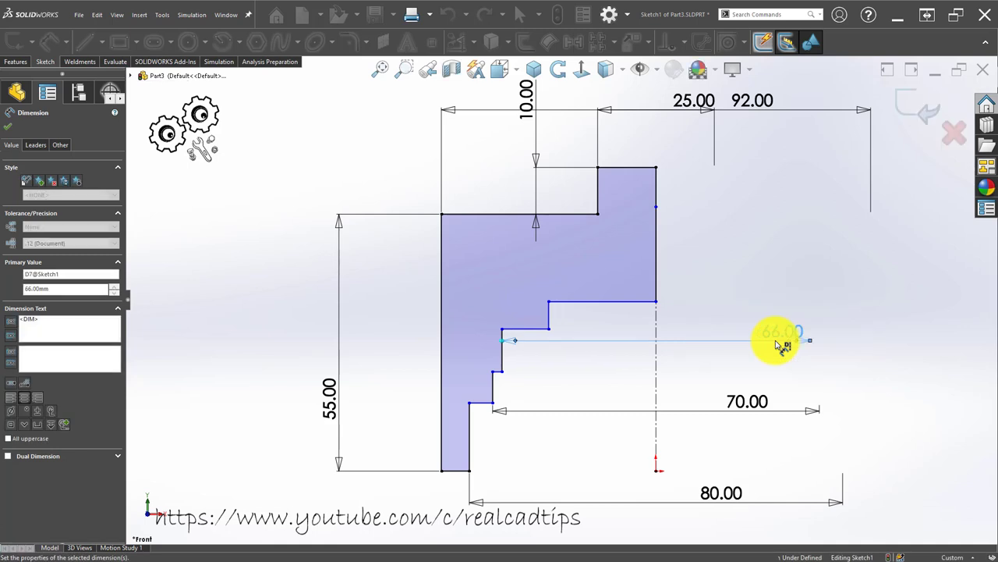
key(Escape)
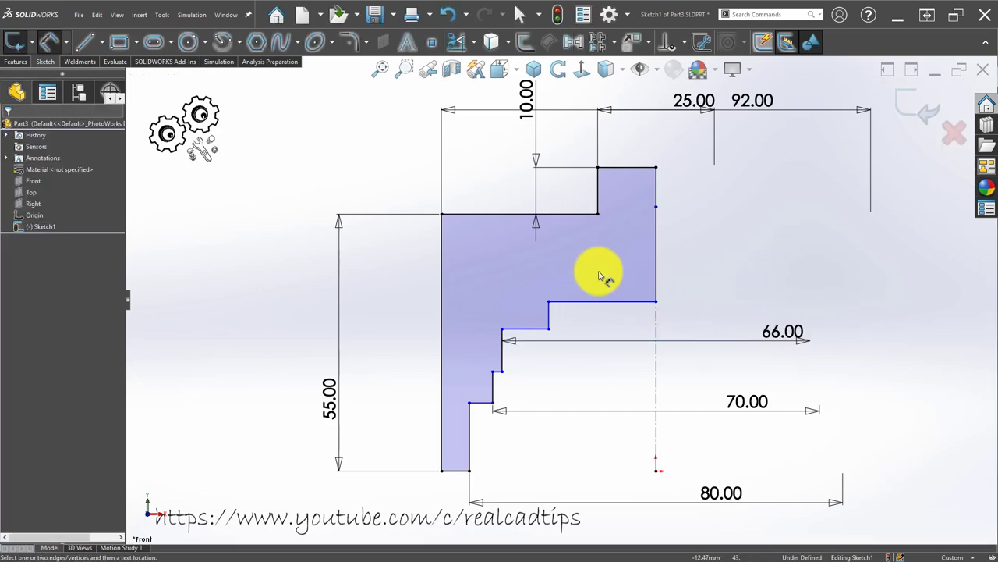
click(549, 318)
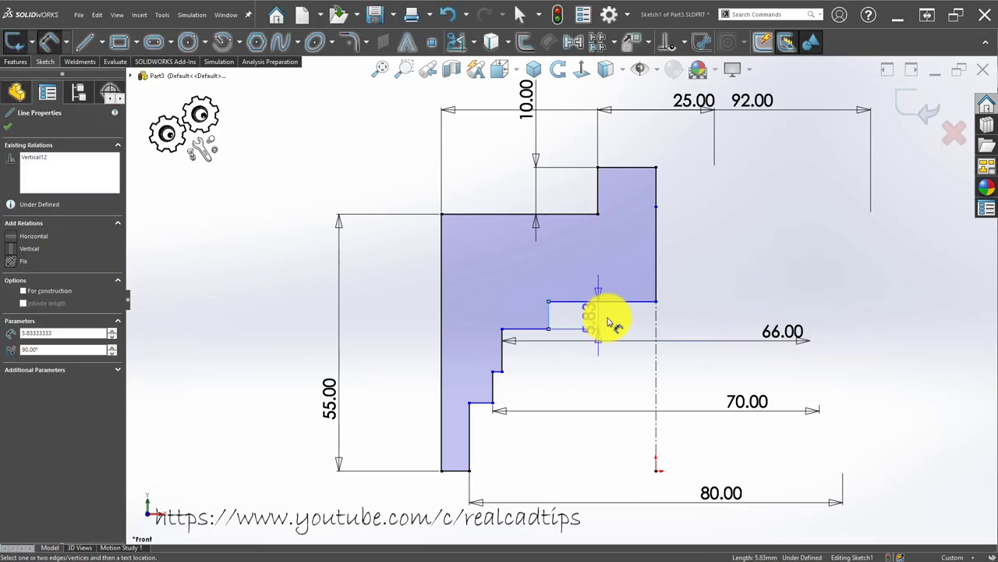
click(658, 320)
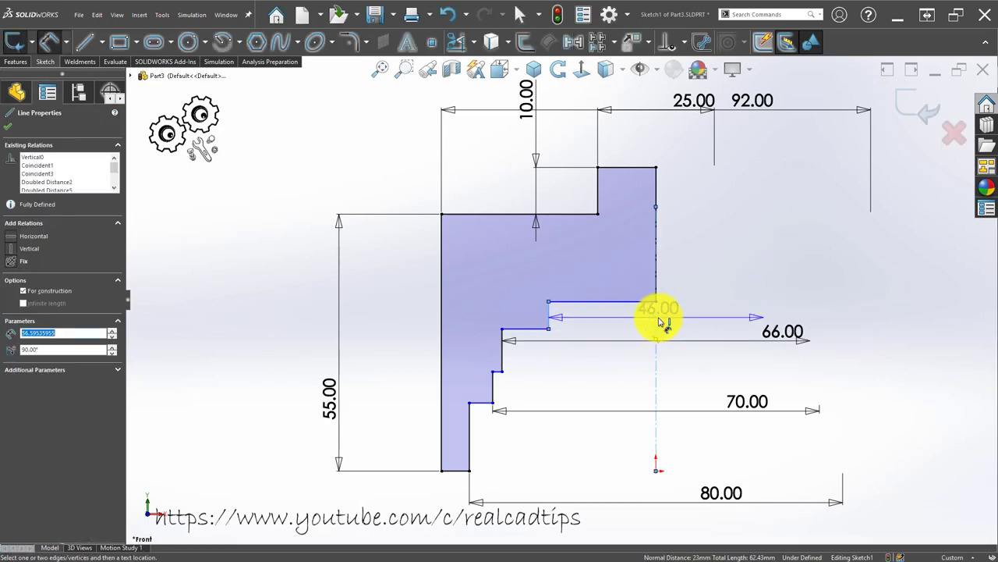
click(706, 271)
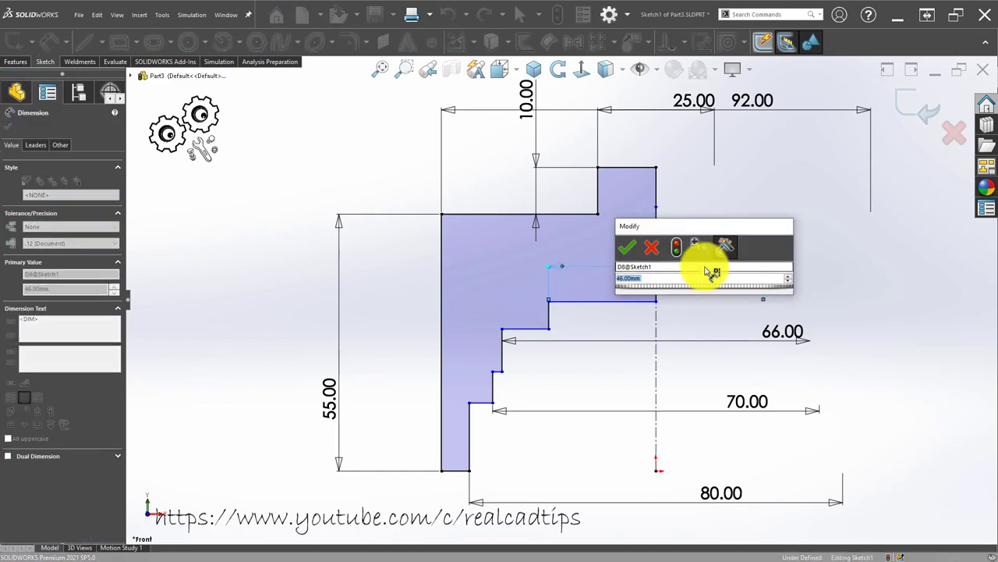
text(30)
key(Return)
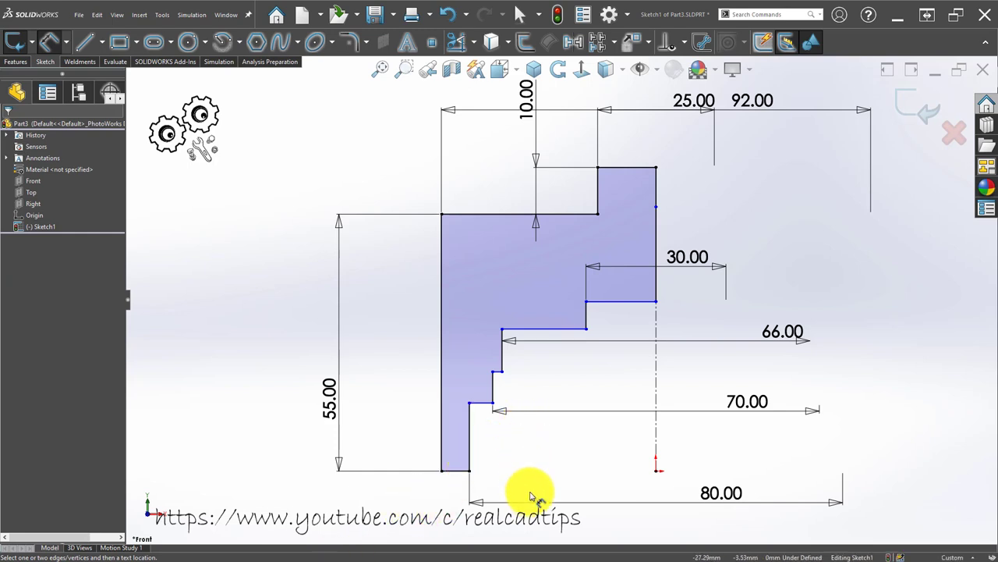
- Set the lowest step's height to 17 mm
click(459, 473)
click(472, 403)
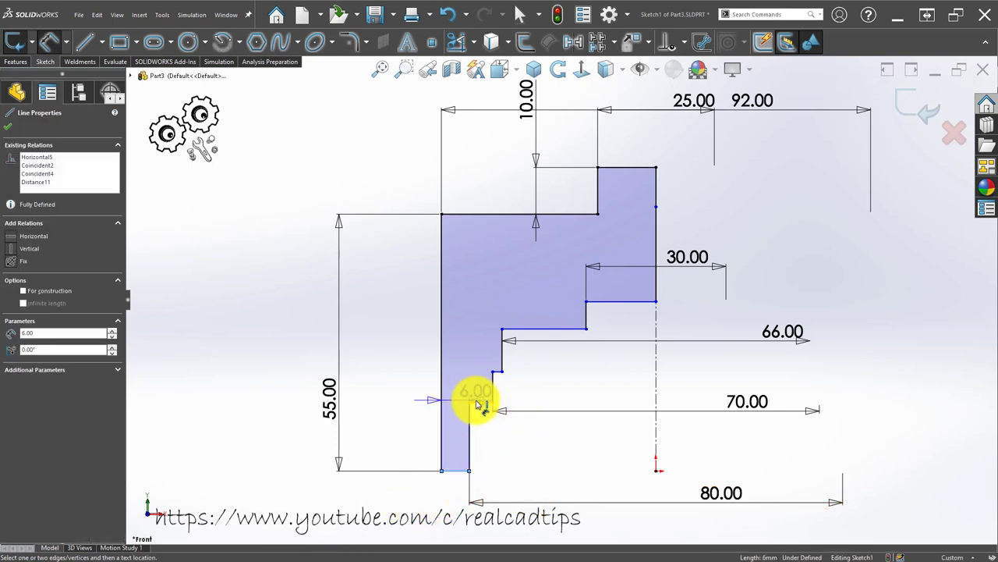
click(399, 425)
text(17)
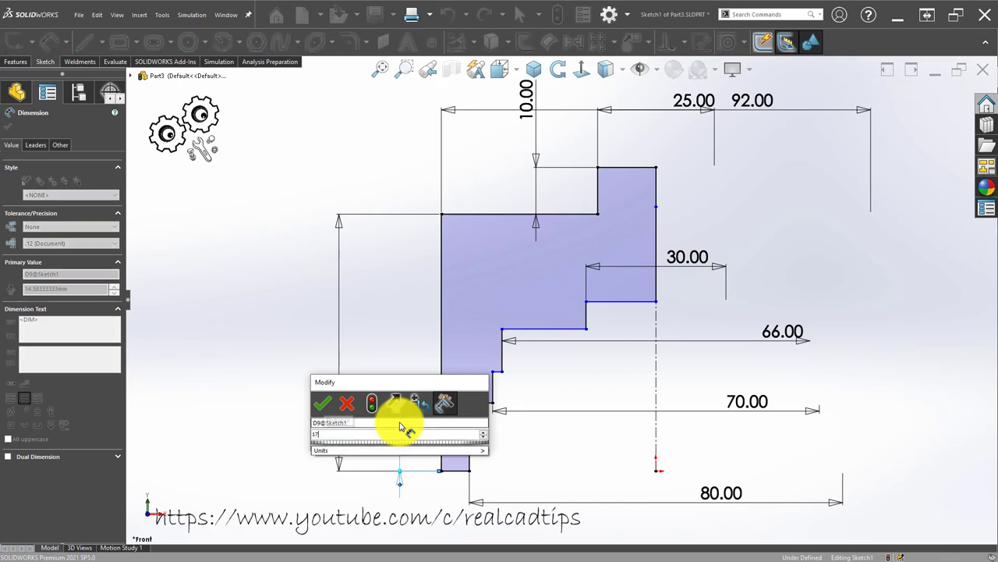
key(Return)
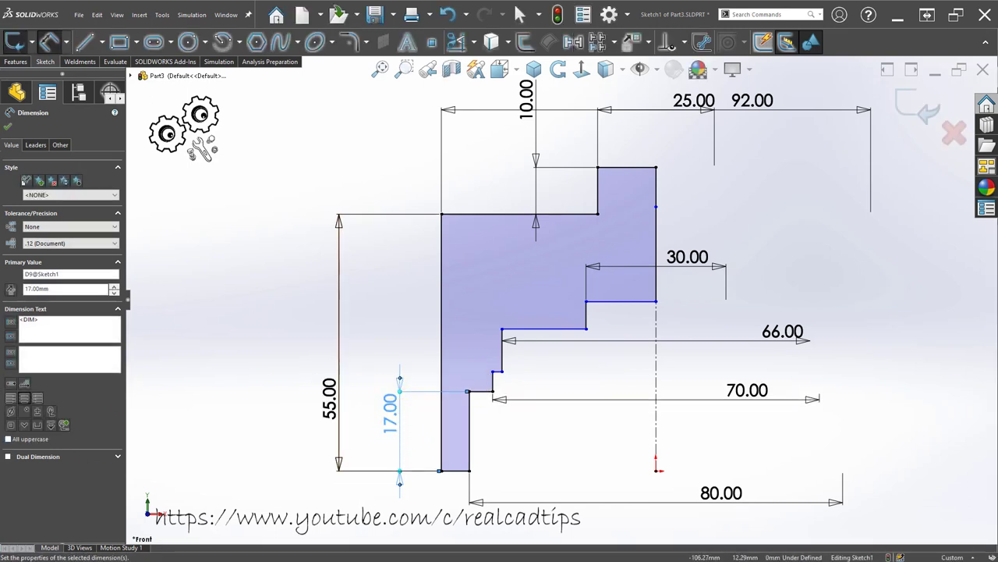
click(383, 330)
- Dimension the next two step heights at 10 mm each
scroll(488, 387, down, 5)
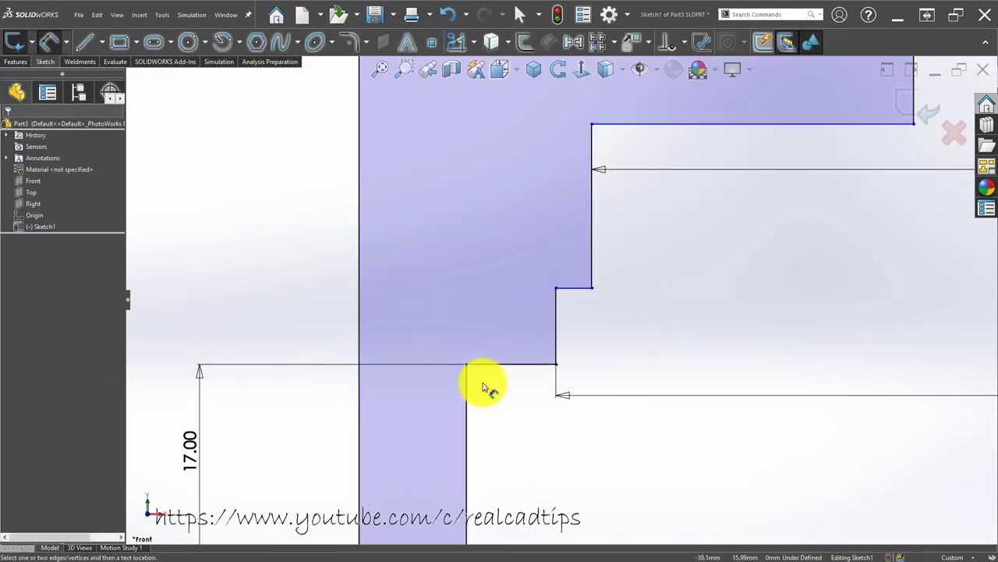
click(507, 364)
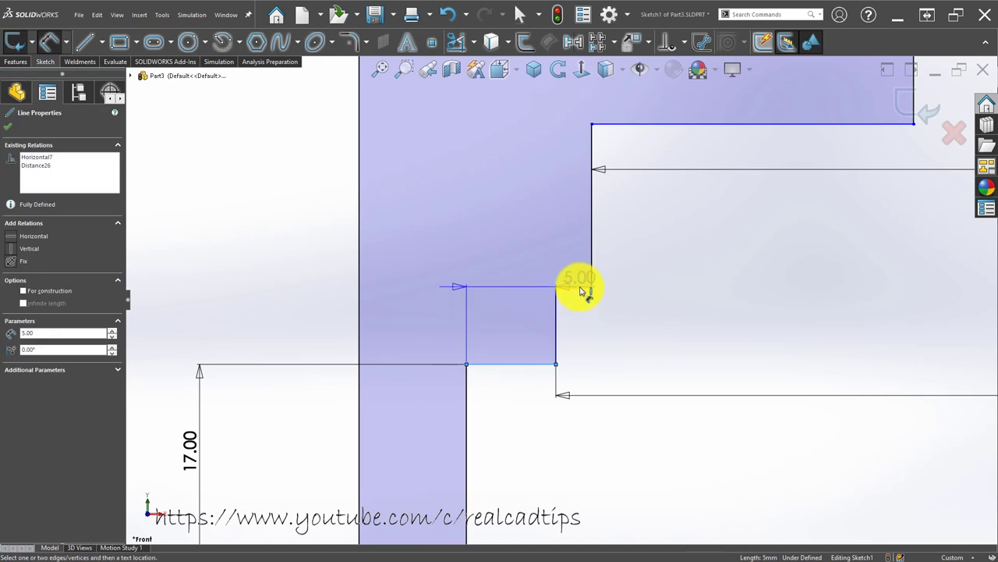
click(581, 289)
click(235, 232)
text(10)
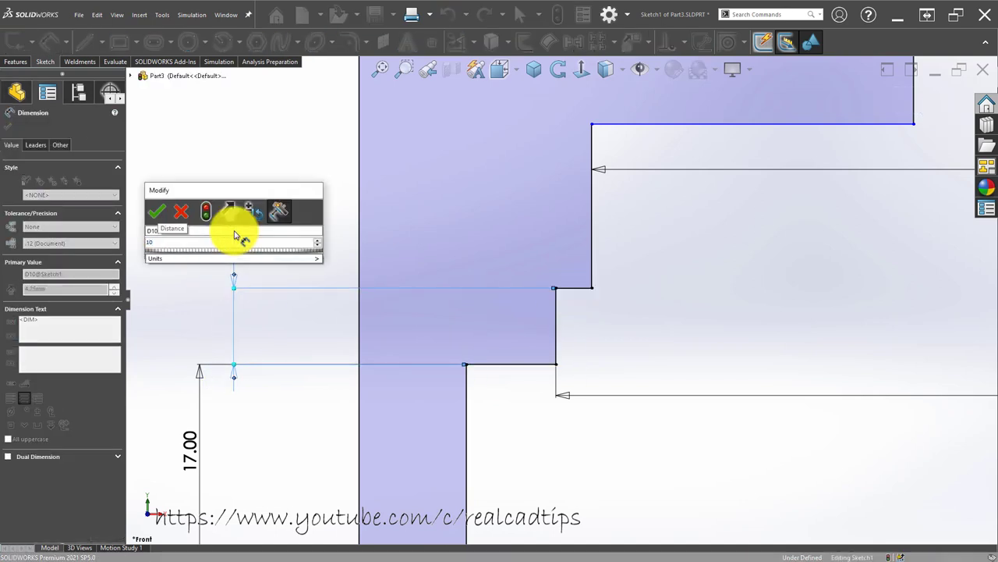
key(Return)
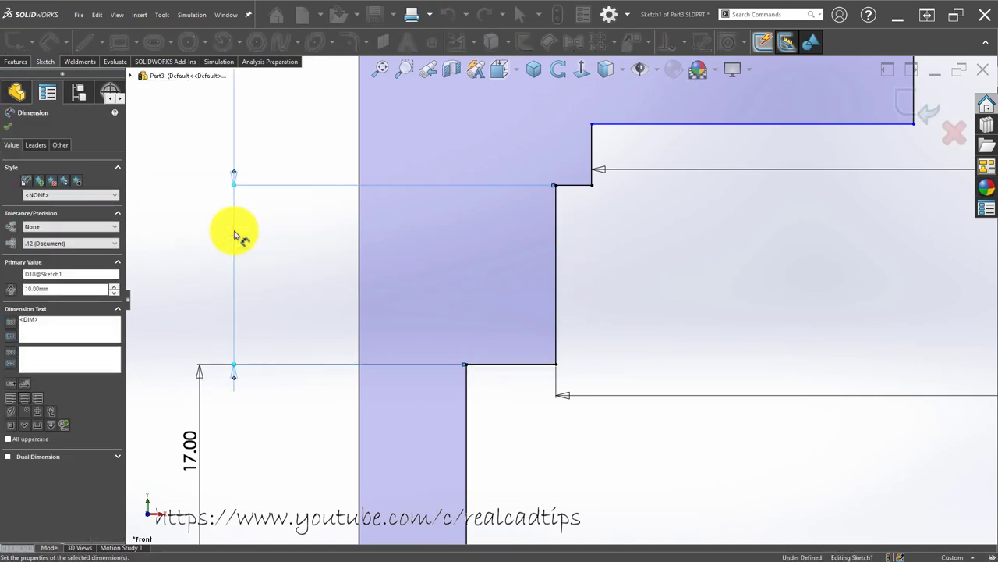
scroll(408, 268, up, 3)
click(634, 289)
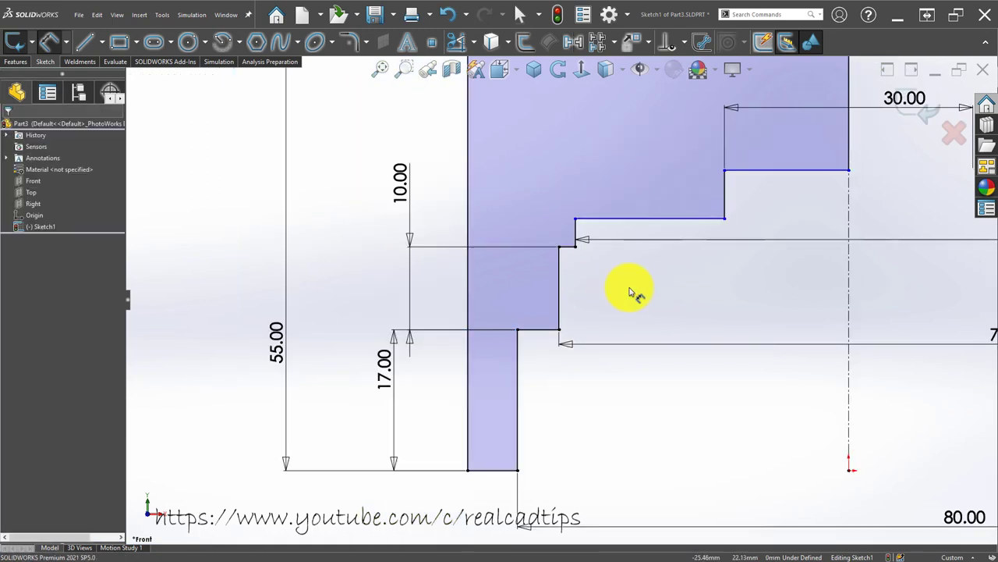
scroll(577, 251, down, 3)
click(564, 250)
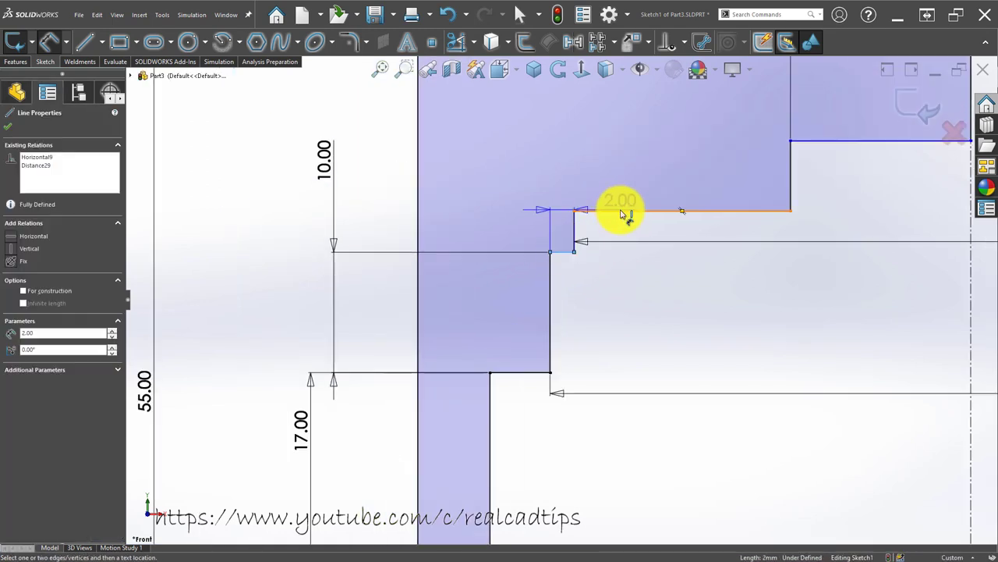
click(624, 212)
click(381, 140)
text(10)
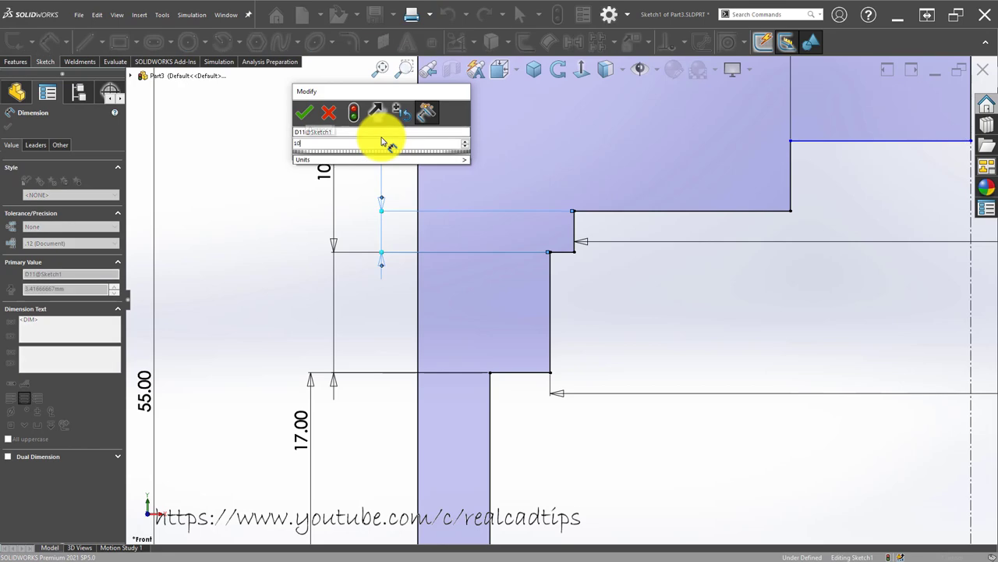
key(Return)
scroll(600, 187, up, 2)
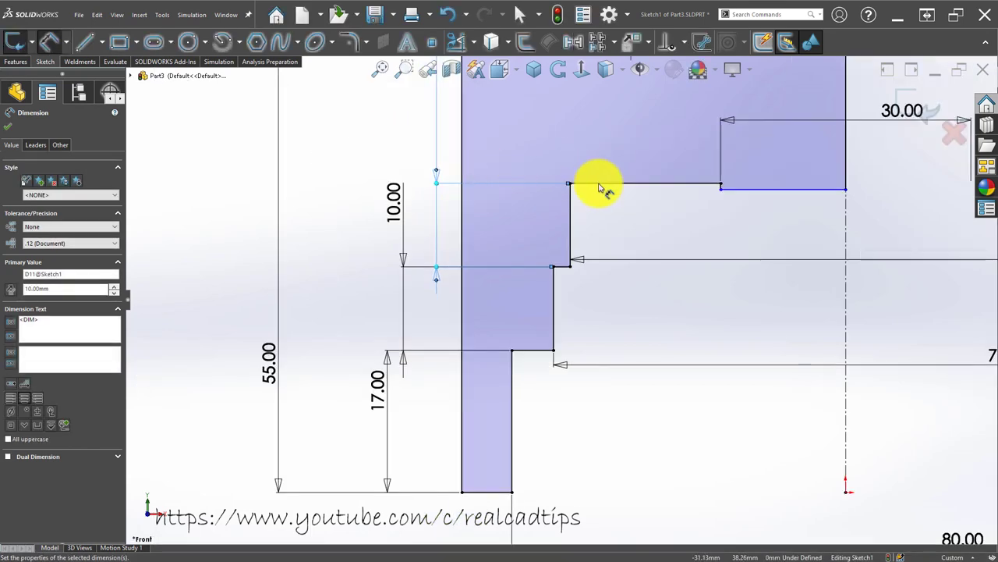
scroll(718, 215, up, 2)
click(734, 216)
- Give the upper step a 5 mm height, fully defining the sketch, and fit it in view
click(743, 150)
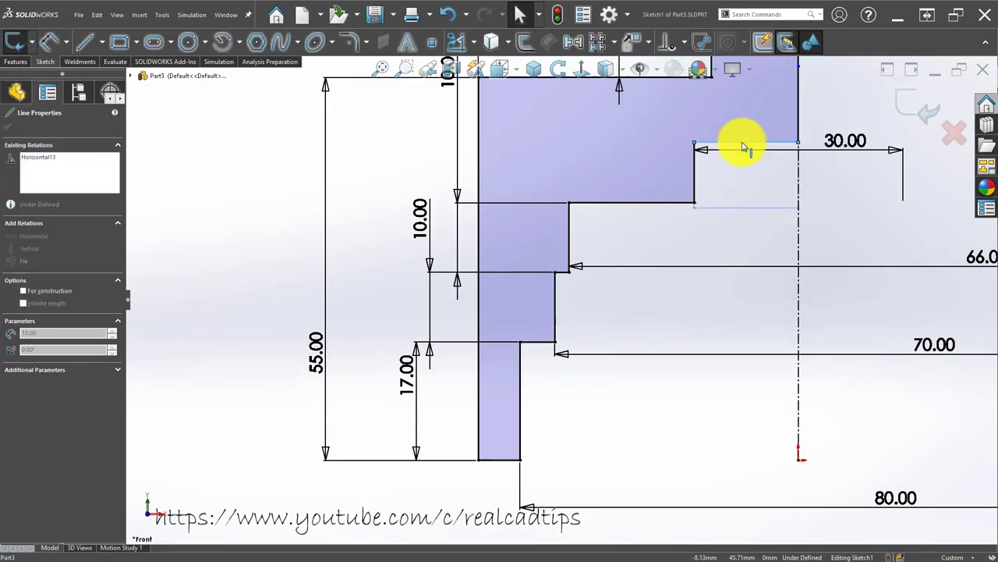
scroll(663, 171, up, 2)
key(d)
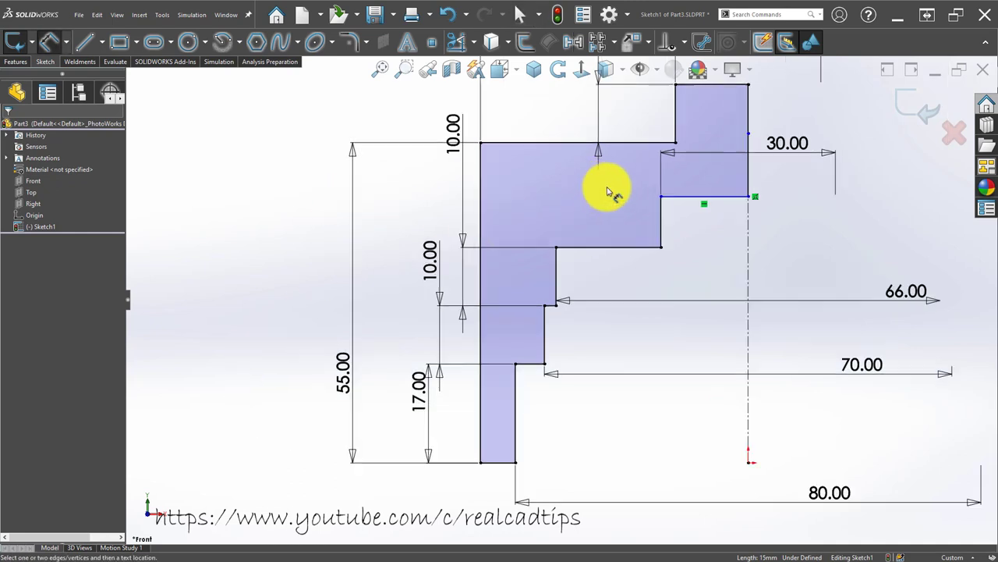
scroll(608, 192, down, 1)
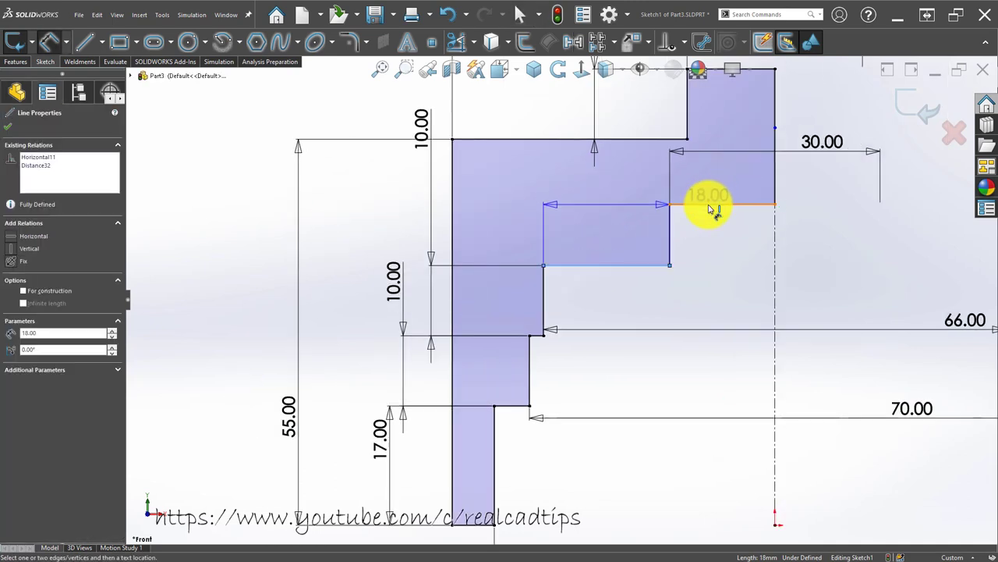
click(707, 205)
click(613, 239)
text(5386mm)
key(Return)
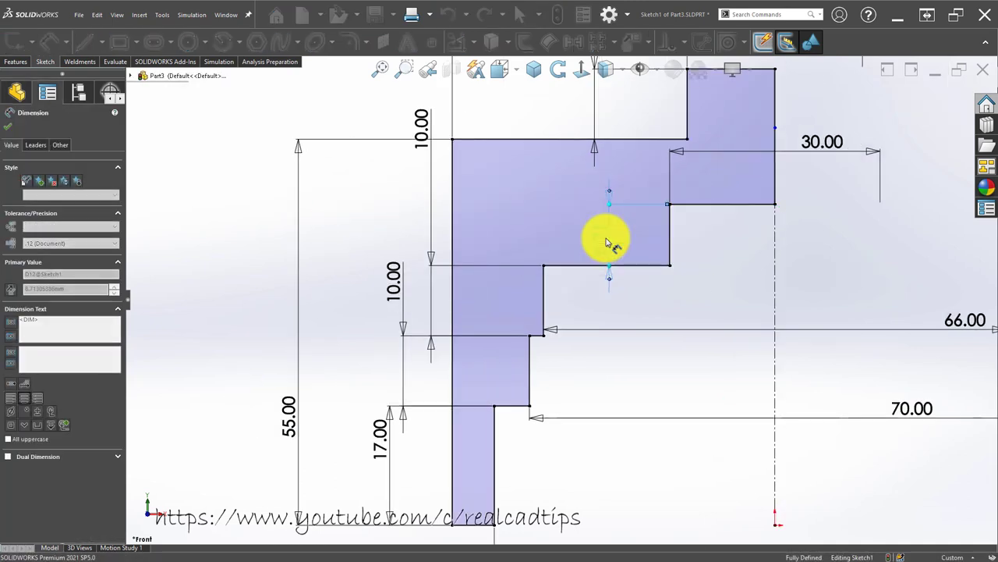
scroll(593, 242, up, 2)
scroll(596, 261, up, 2)
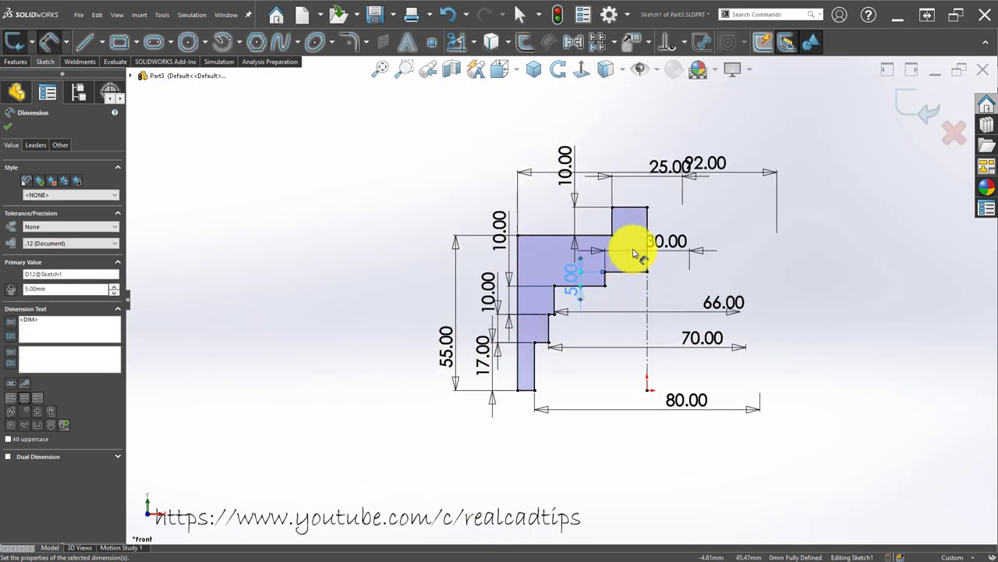
scroll(624, 251, down, 2)
scroll(615, 251, down, 1)
scroll(613, 251, down, 1)
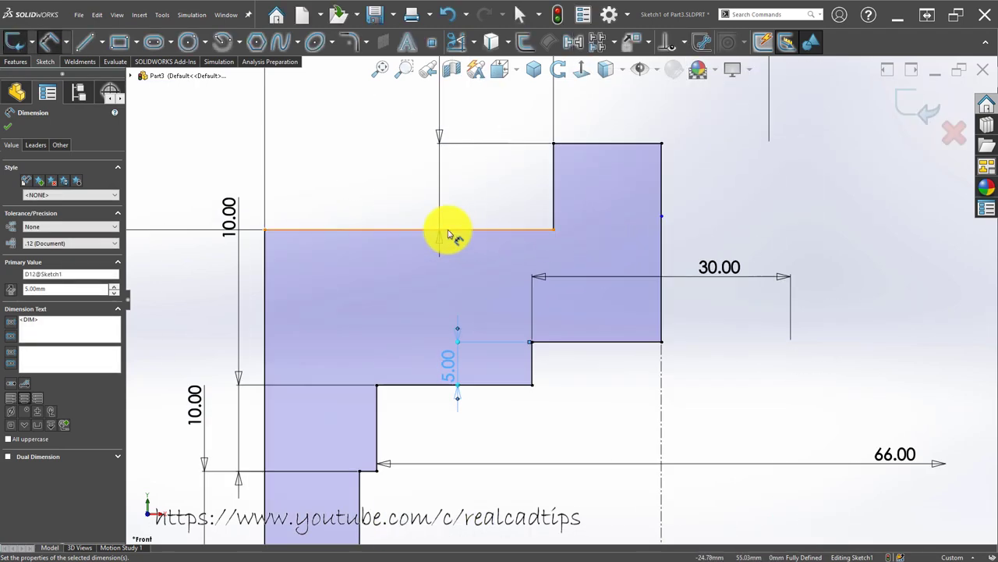
key(f)
key(Escape)
click(26, 62)
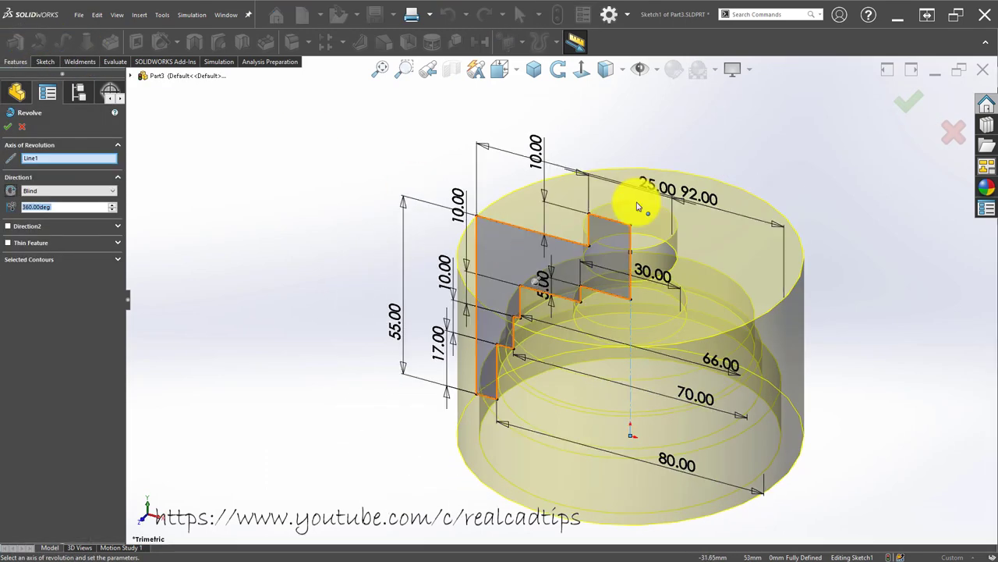
- Accept the 360° revolve, then discard an empty sketch on the boss top and view isometric
click(905, 100)
click(639, 227)
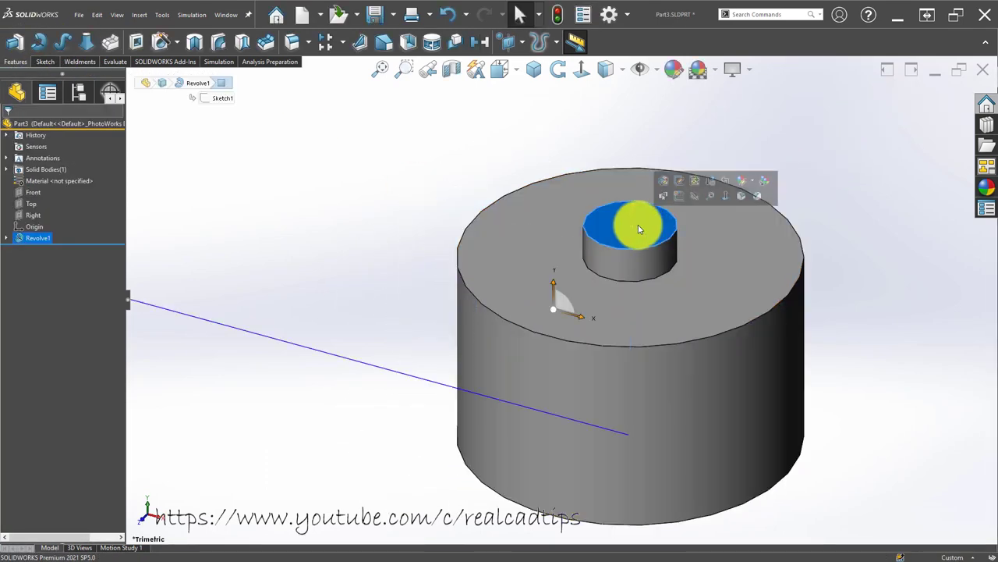
click(680, 195)
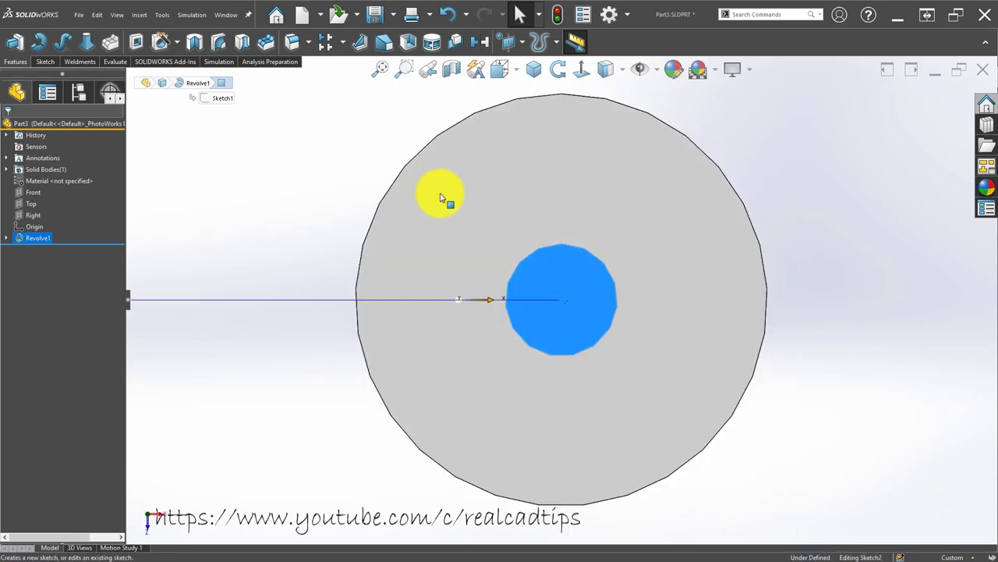
click(311, 145)
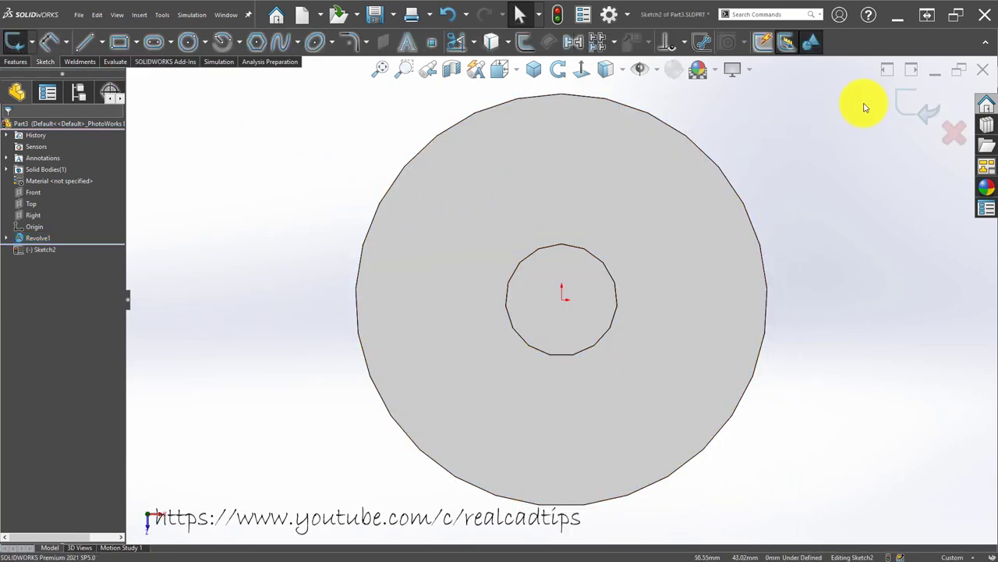
click(895, 98)
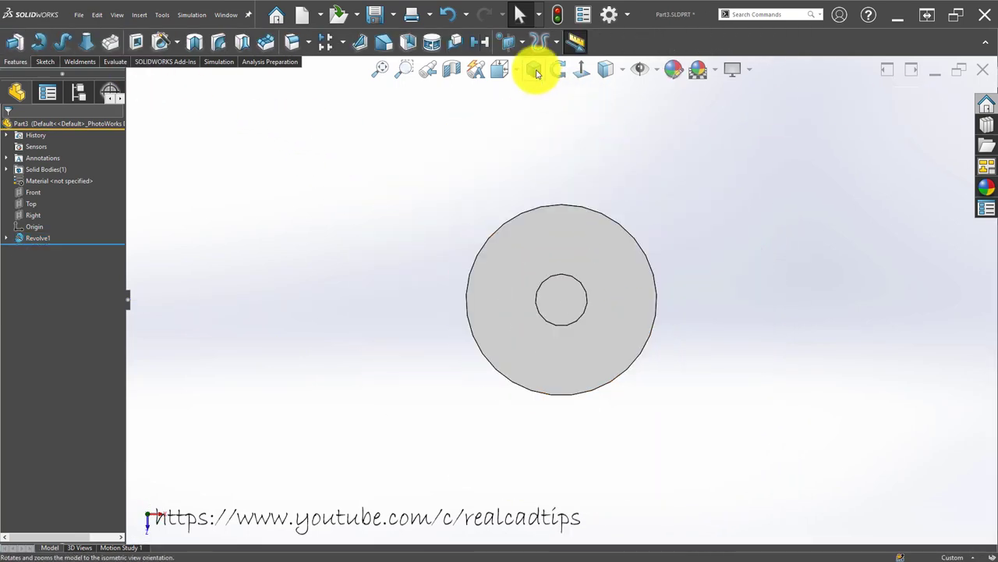
click(537, 71)
click(159, 41)
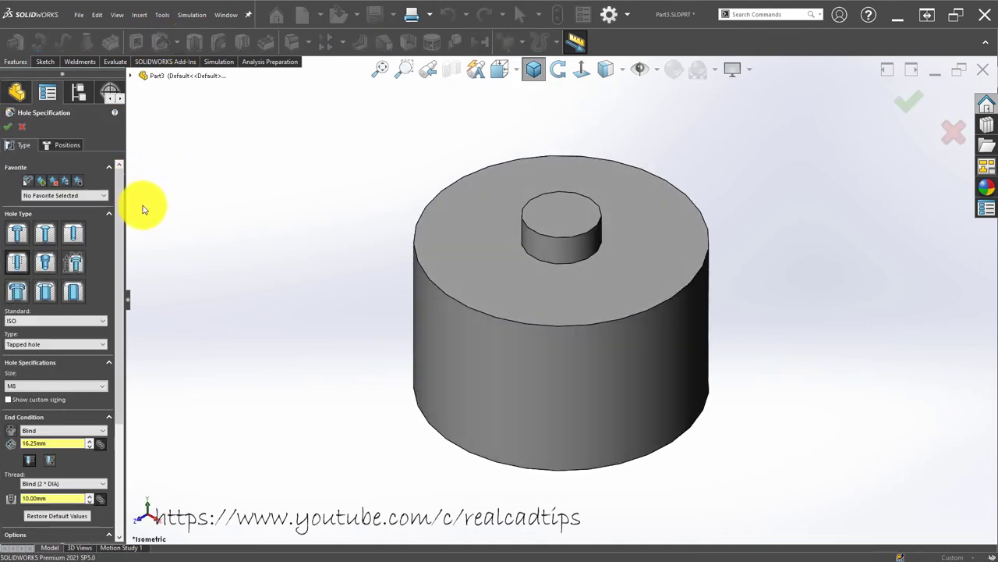
click(527, 242)
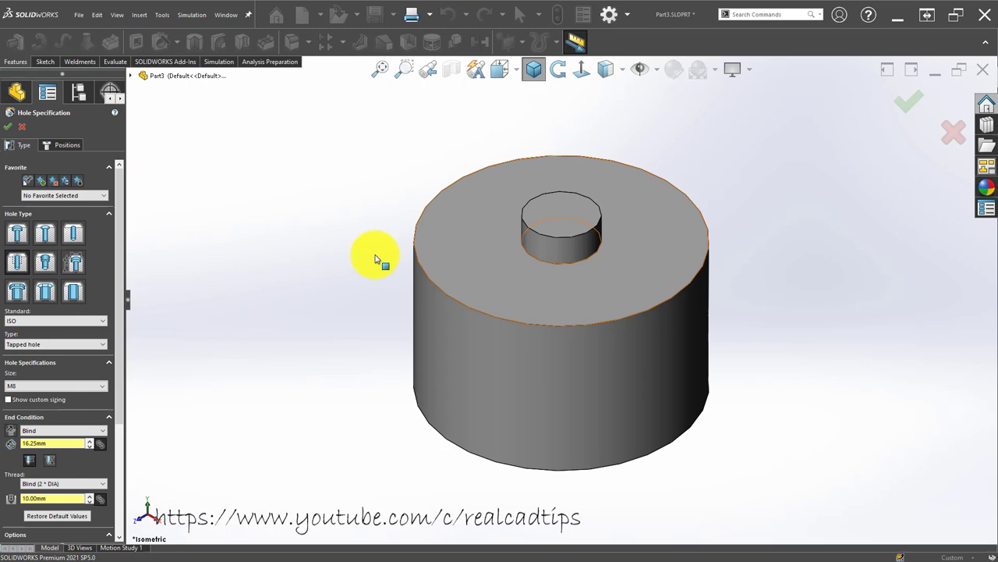
click(74, 145)
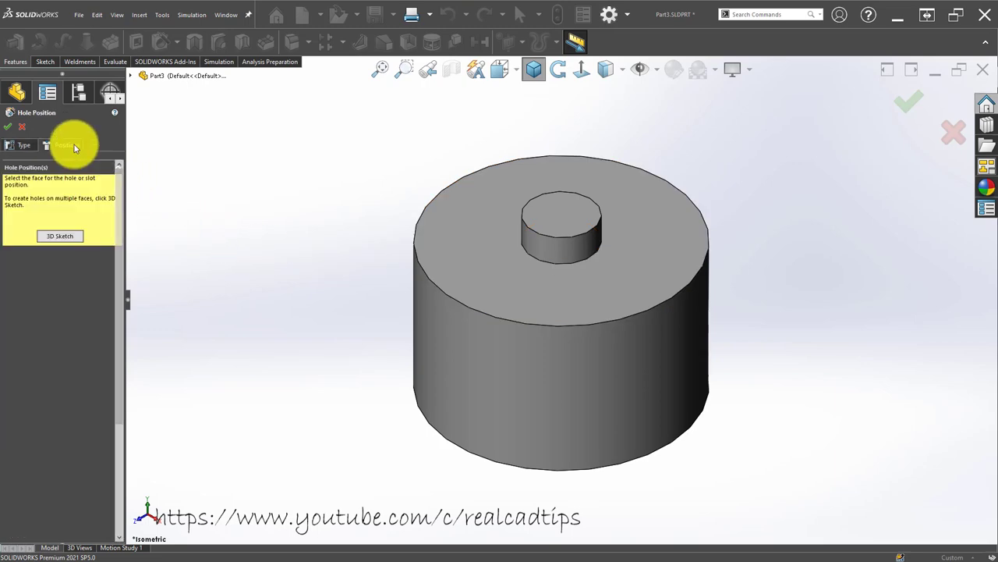
click(582, 209)
scroll(585, 208, down, 5)
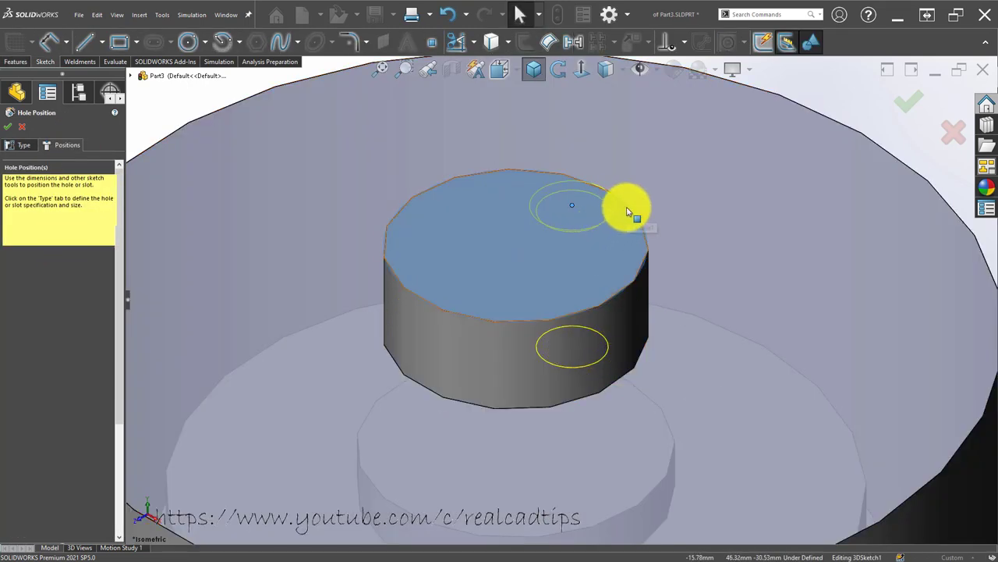
ctrl+click(629, 209)
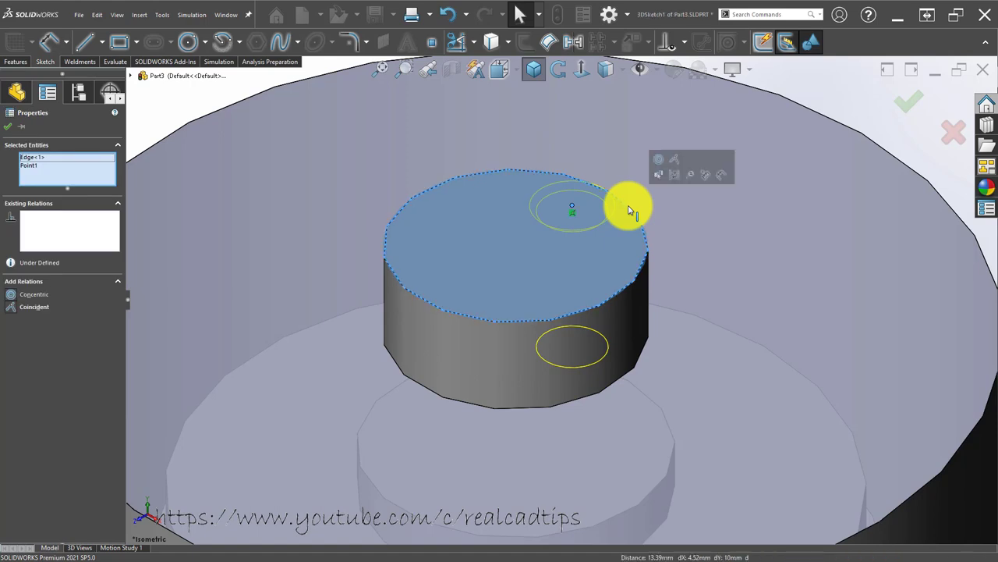
click(646, 169)
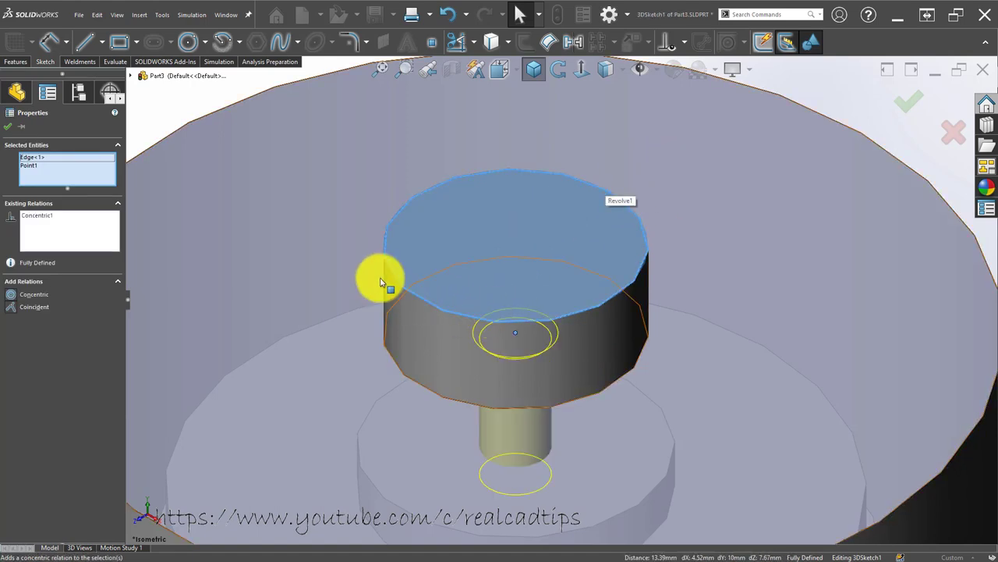
mouse_move(379, 277)
middle_down()
mouse_move(419, 166)
mouse_move(395, 250)
mouse_move(370, 270)
mouse_move(382, 247)
middle_up()
scroll(468, 246, up, 2)
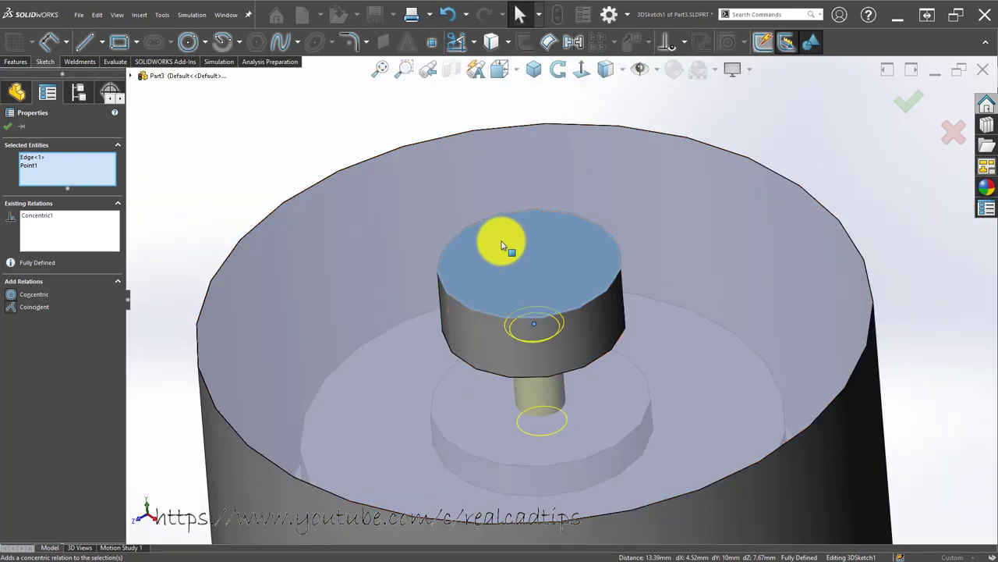
click(503, 246)
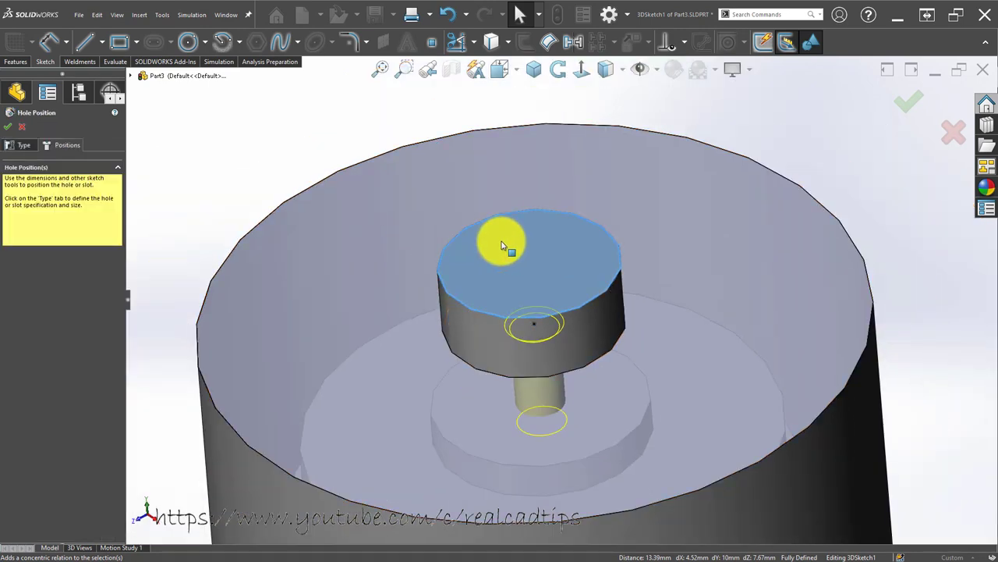
click(23, 126)
click(546, 239)
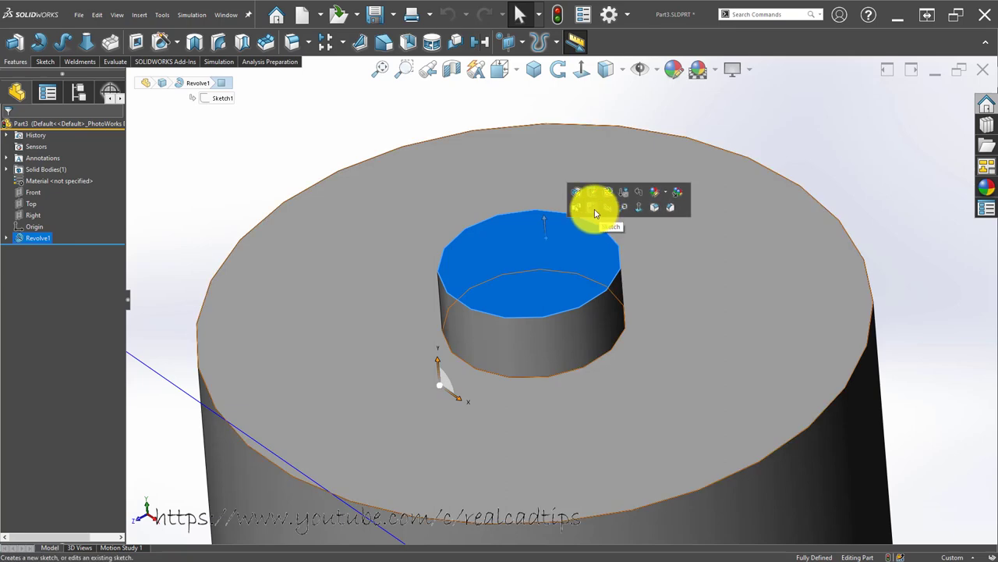
- Fully define a centre point sketched on the boss top and close Sketch4
click(595, 213)
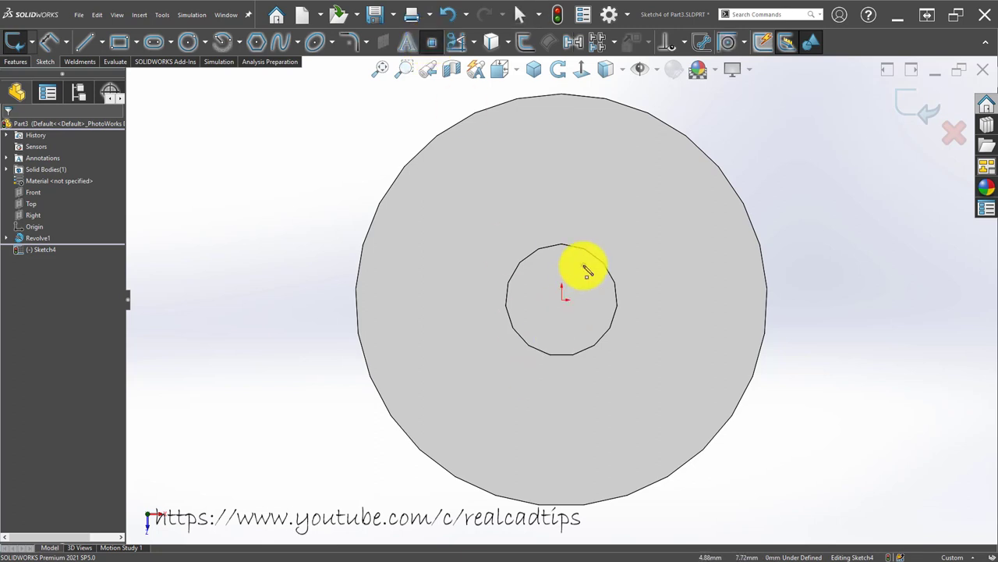
click(566, 296)
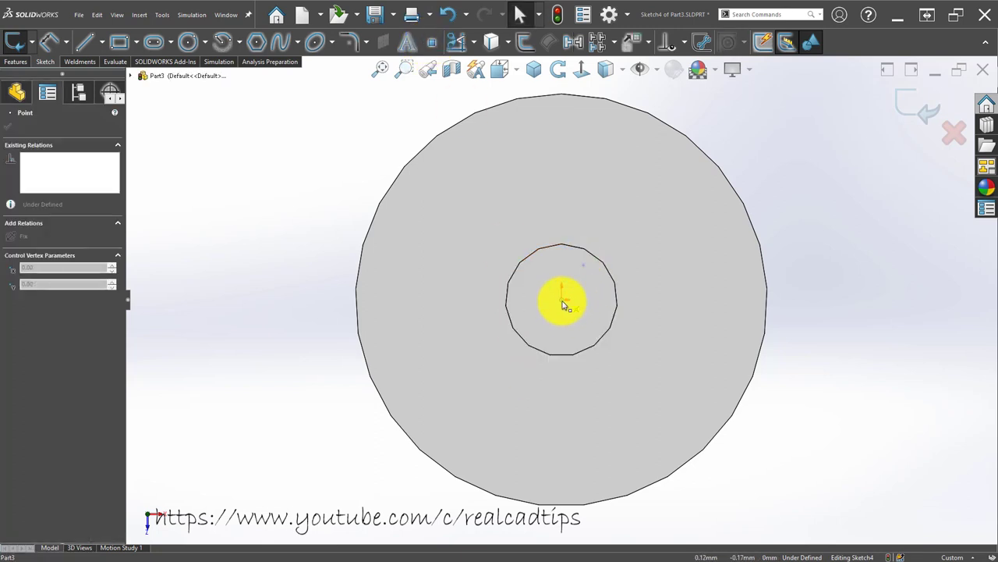
click(314, 205)
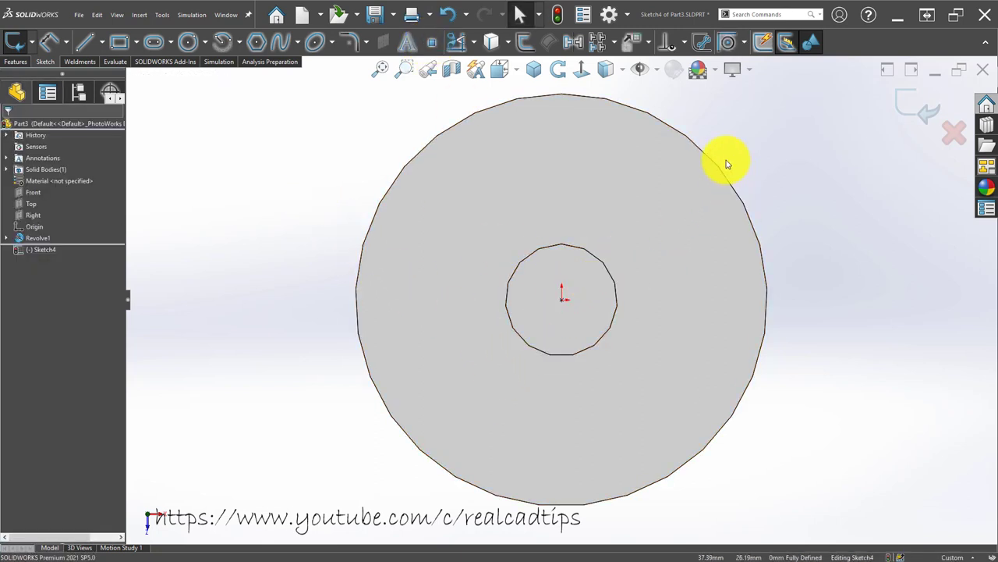
click(537, 70)
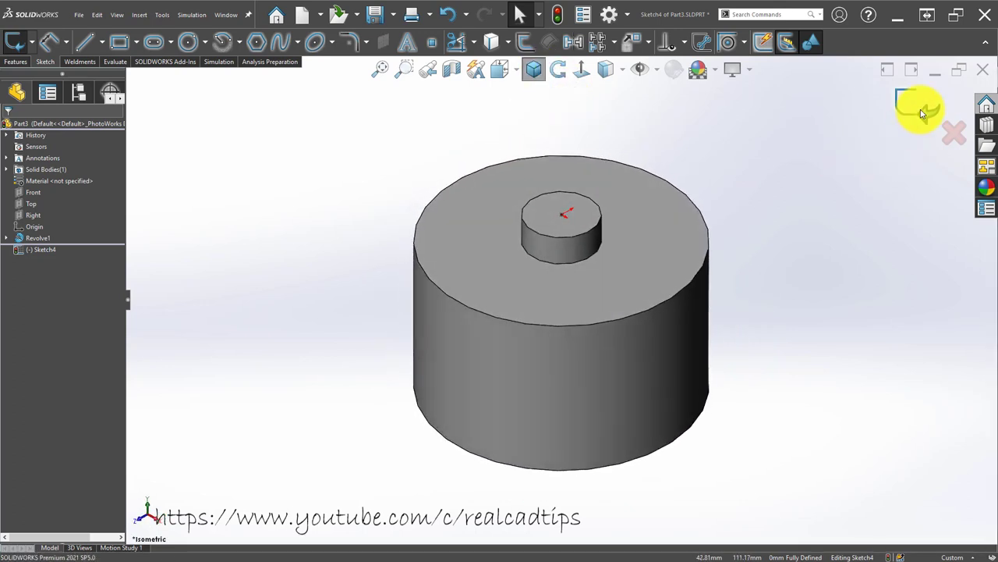
click(921, 113)
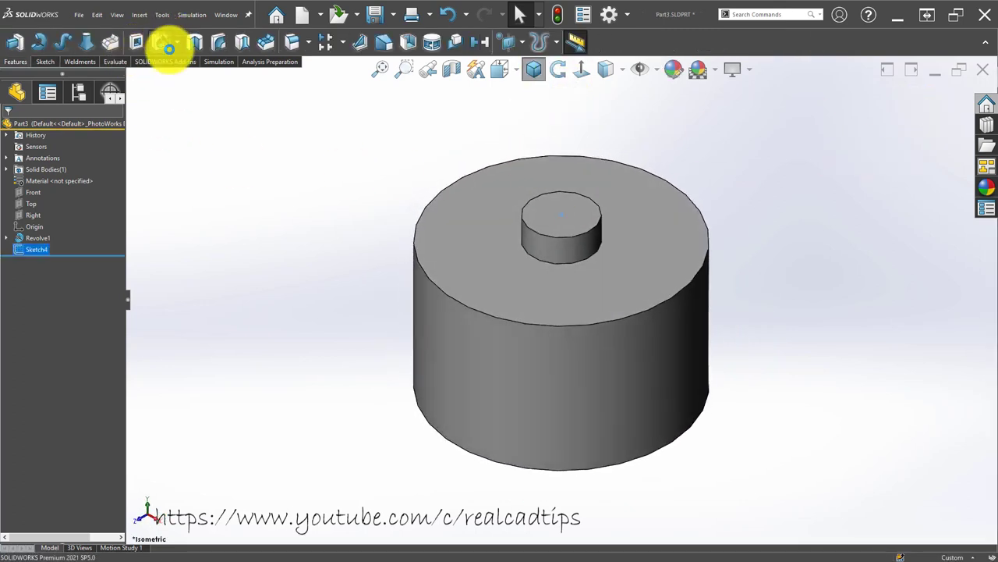
- Set up an ISO M8 tapped hole in Hole Wizard with no near-side countersink
click(168, 49)
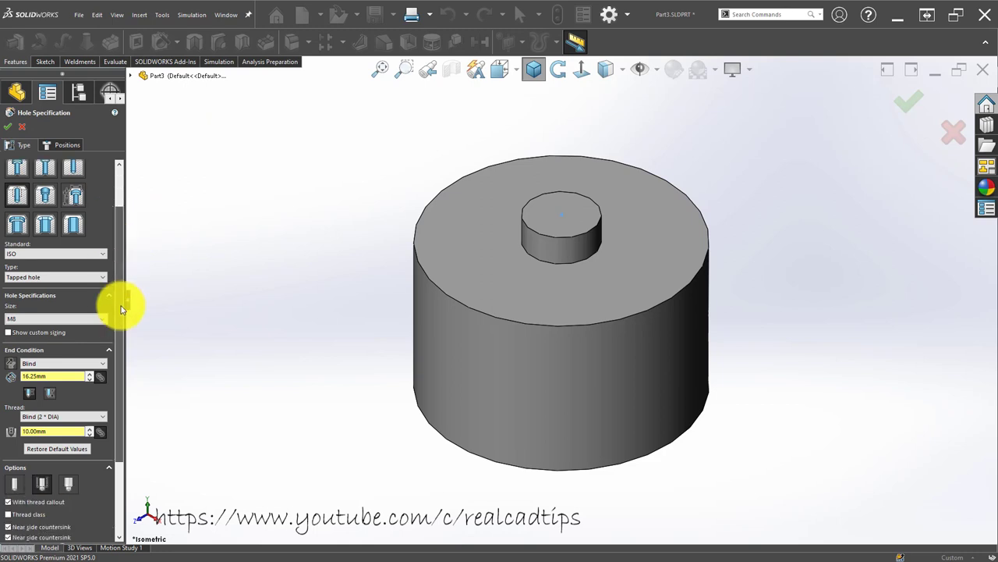
scroll(121, 308, down, 2)
scroll(109, 250, up, 3)
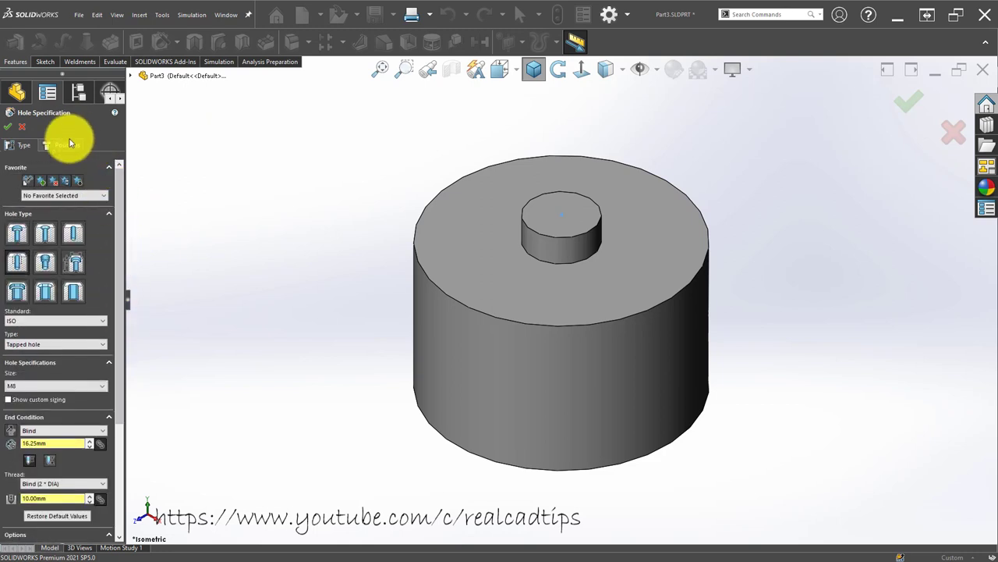
click(67, 145)
click(24, 145)
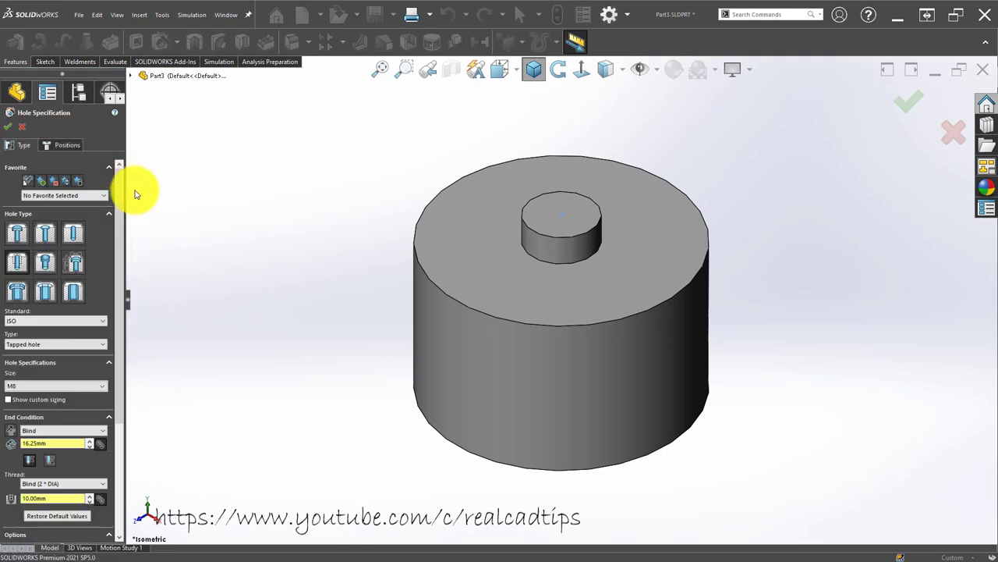
scroll(117, 301, down, 5)
scroll(117, 308, down, 1)
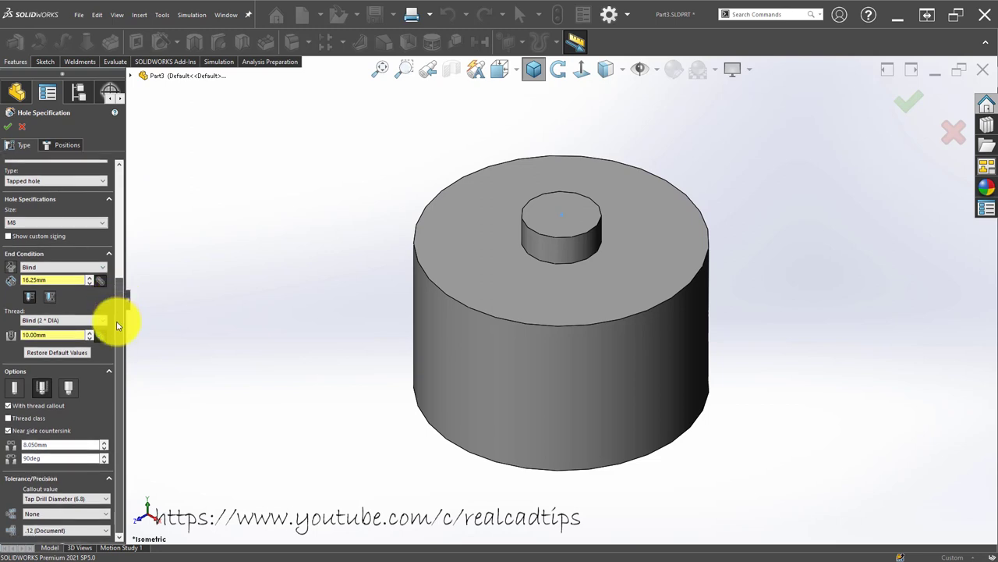
click(28, 435)
scroll(117, 312, up, 5)
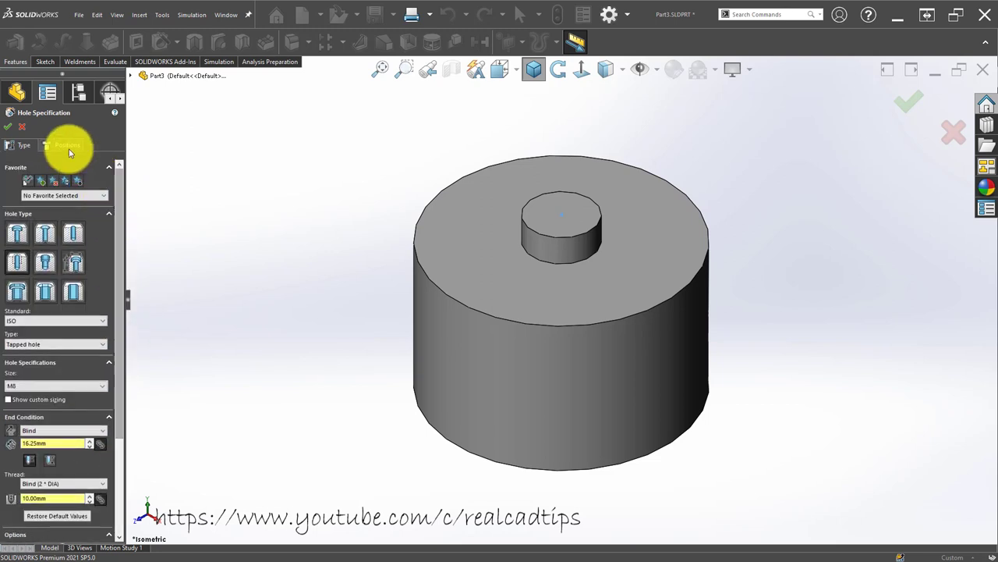
- Place the hole at the boss top's centre and finish Tapped Hole1
click(67, 145)
click(553, 213)
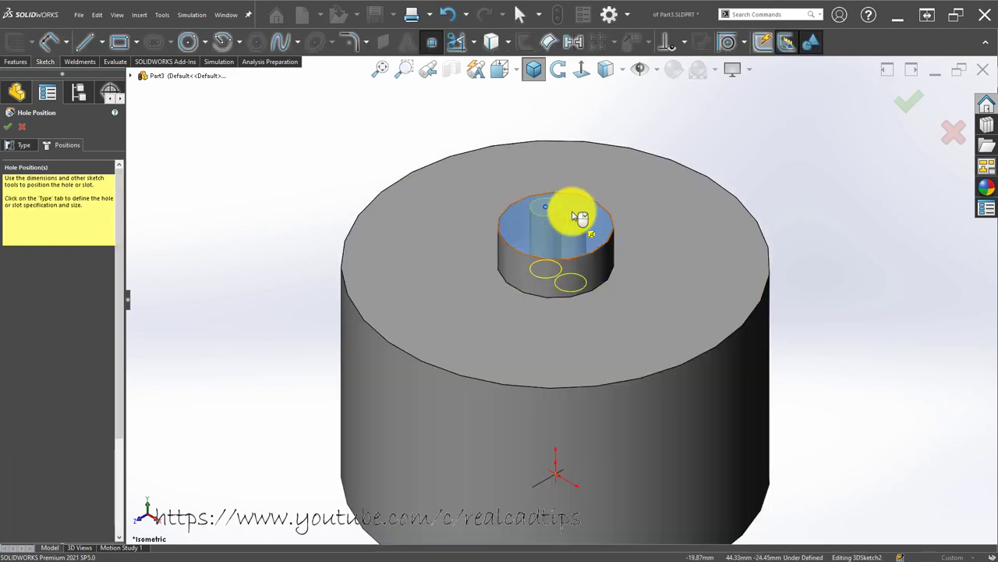
click(508, 284)
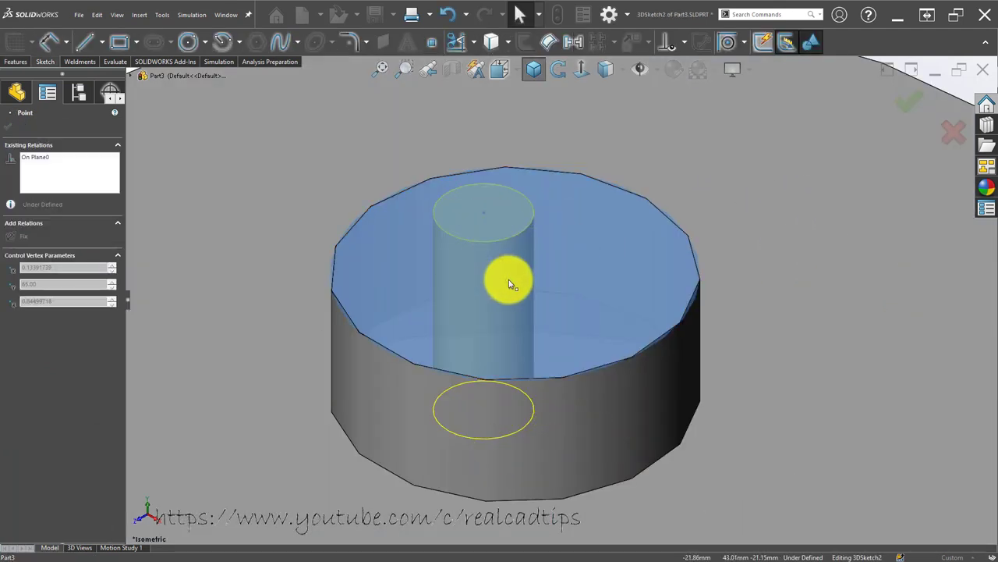
click(515, 281)
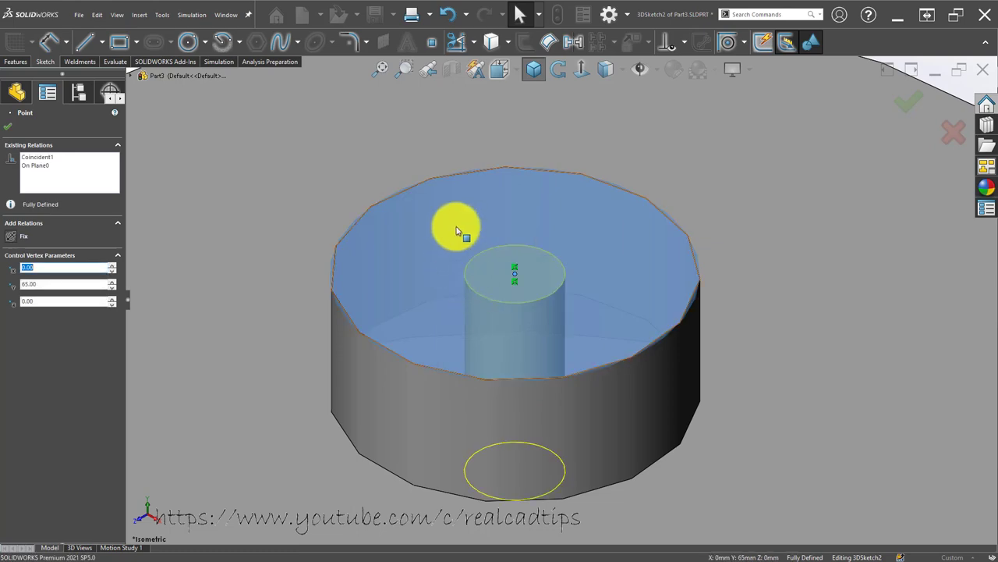
click(907, 109)
click(907, 109)
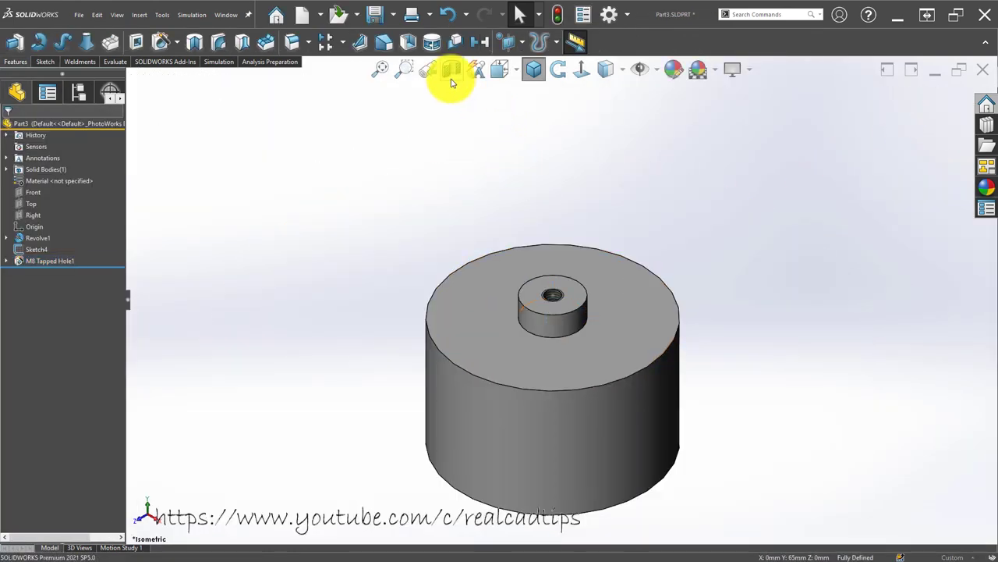
- Inspect the threaded hole in a section view
click(452, 72)
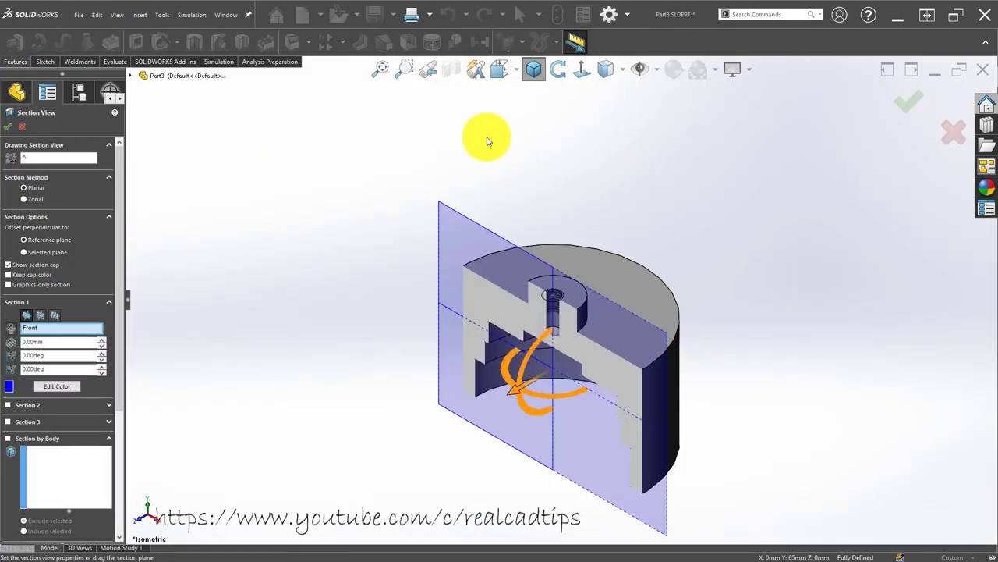
scroll(580, 363, down, 5)
scroll(537, 319, down, 4)
key(Escape)
scroll(585, 273, up, 3)
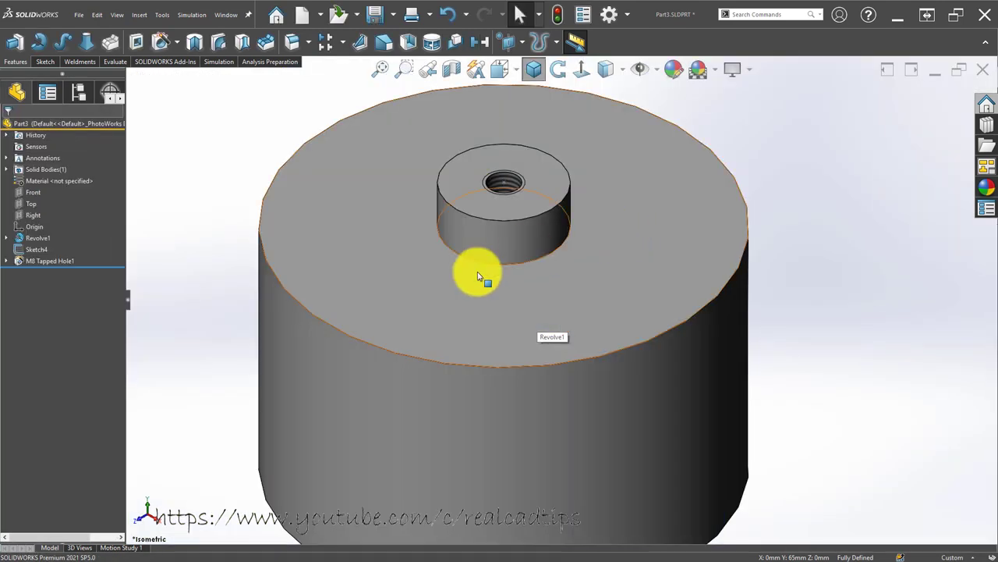
scroll(468, 273, up, 3)
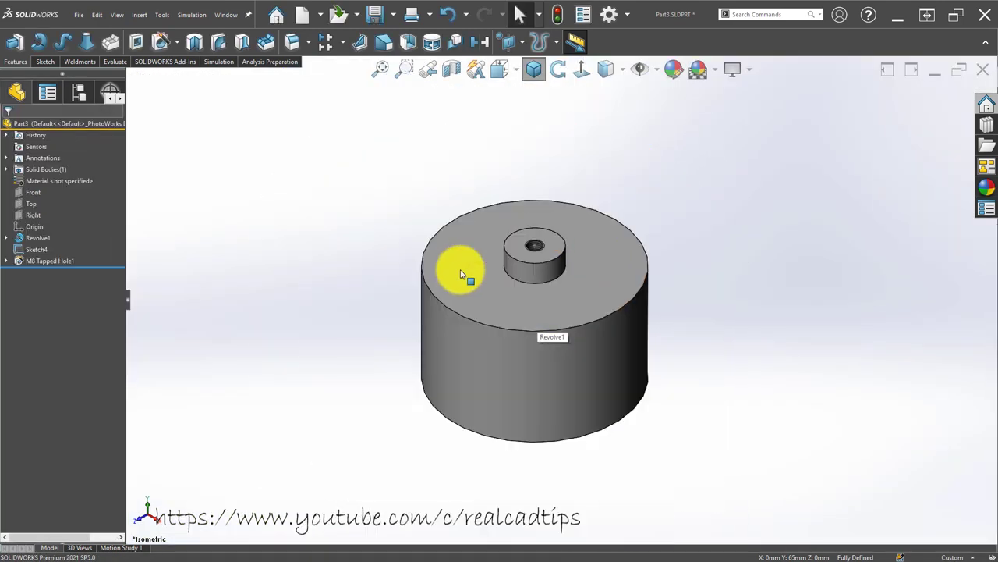
click(493, 297)
- Apply a red (255, 0, 0) appearance to the outer faces and the boss faces
click(473, 365)
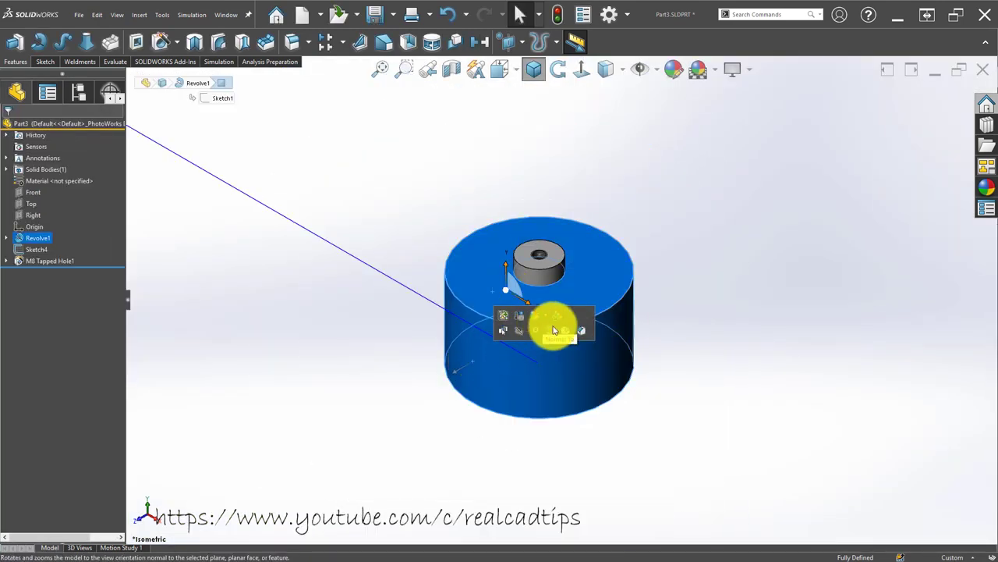
click(535, 315)
click(551, 341)
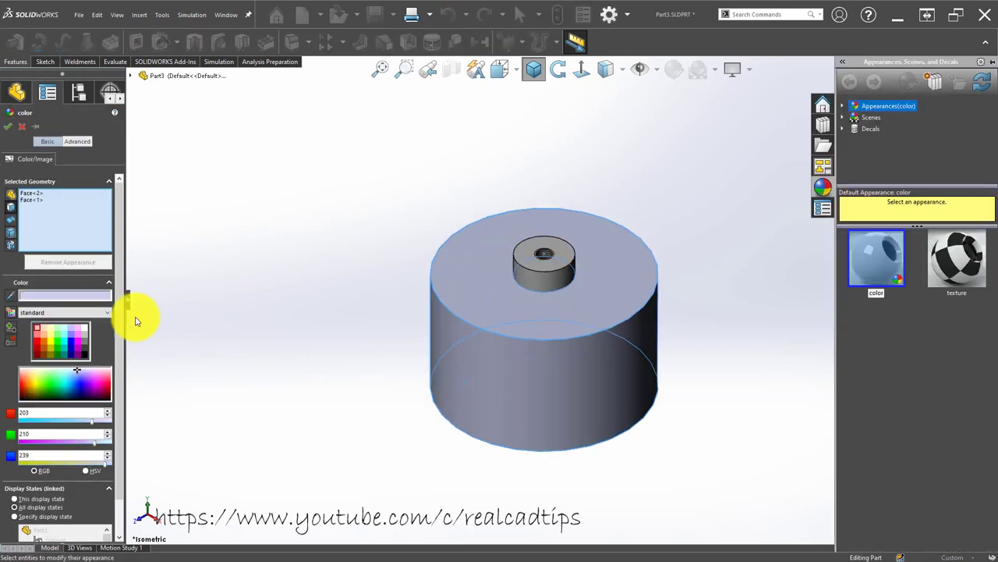
click(37, 337)
scroll(517, 277, down, 3)
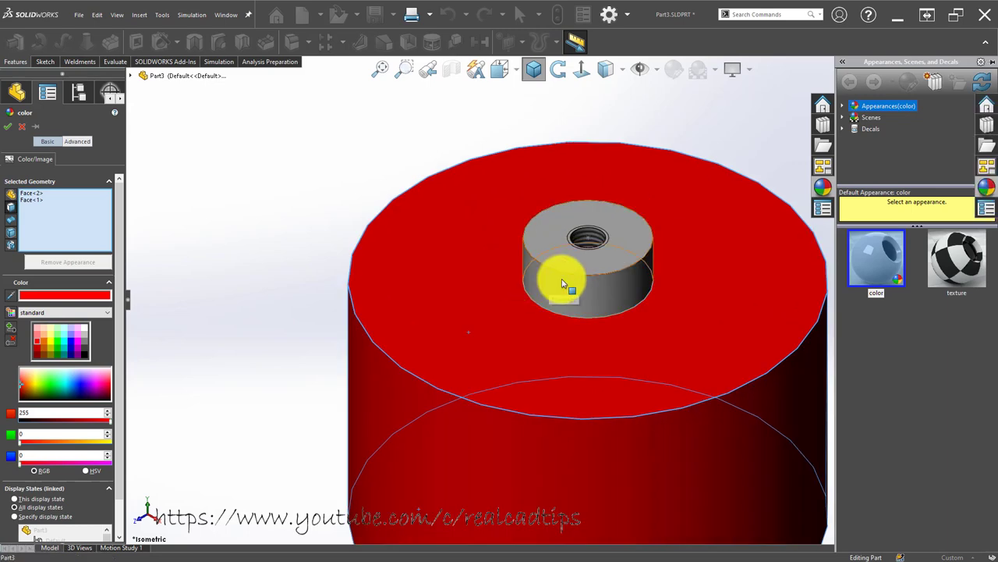
click(560, 255)
click(560, 255)
scroll(527, 238, up, 3)
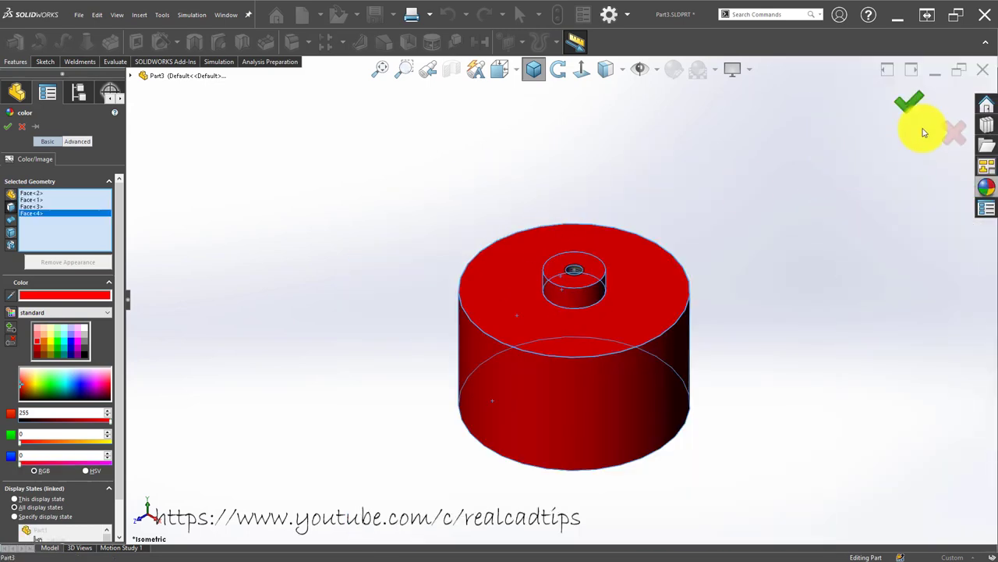
click(914, 99)
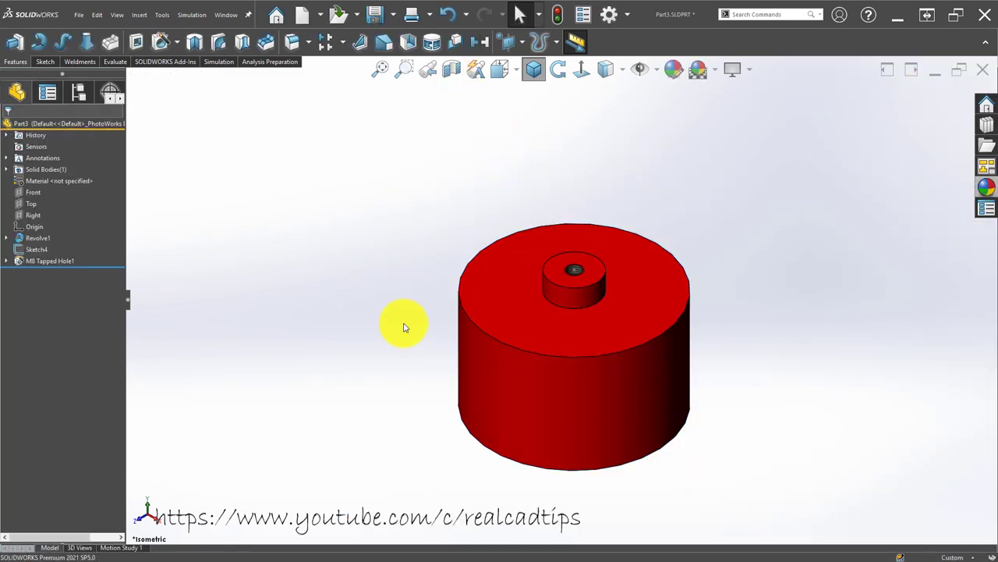
- From the underside, give both inner groove faces a yellow (255, 255, 0) appearance
mouse_move(401, 328)
middle_down()
mouse_move(446, 234)
mouse_move(457, 134)
mouse_move(434, 178)
middle_up()
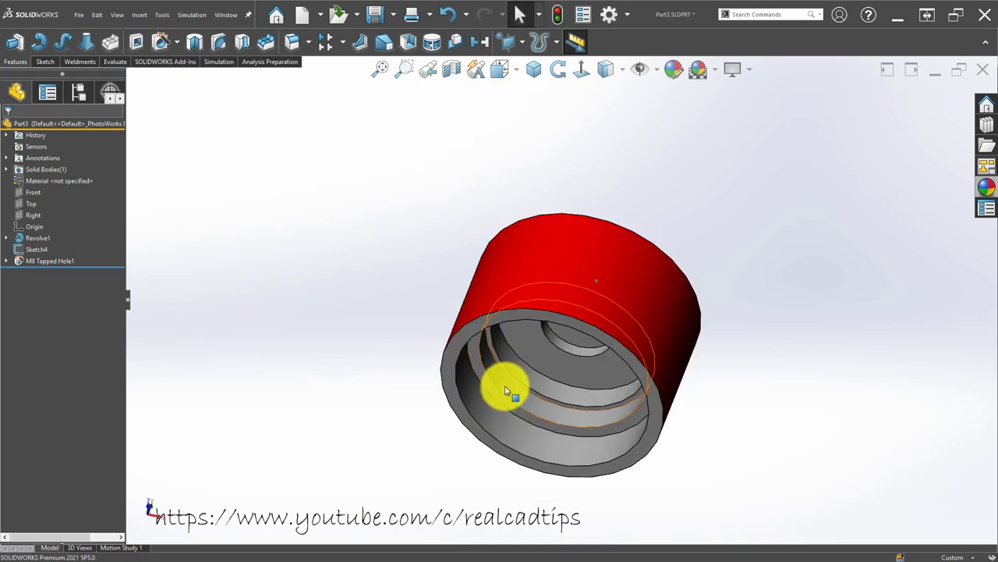
scroll(503, 352, down, 4)
click(499, 351)
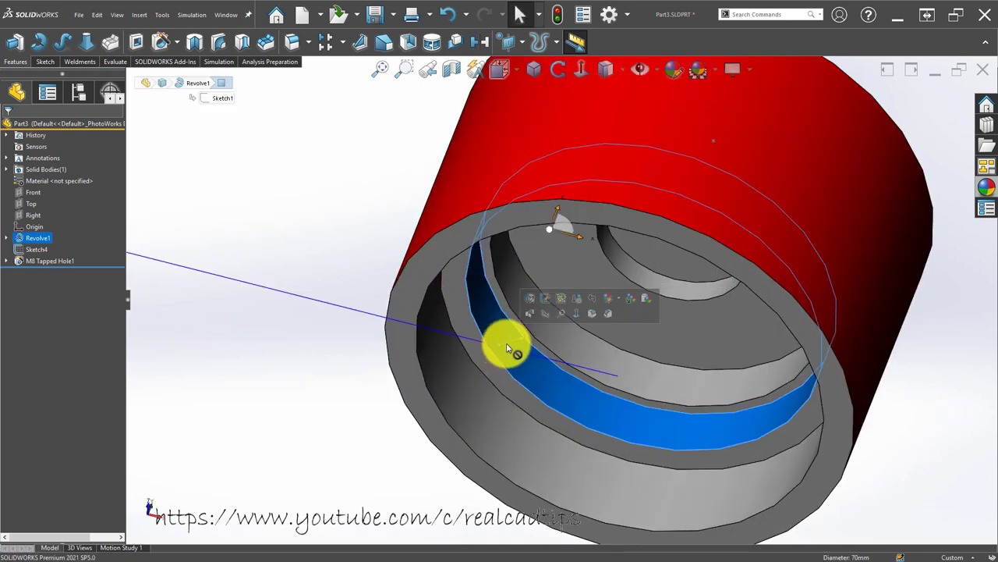
click(621, 302)
click(621, 324)
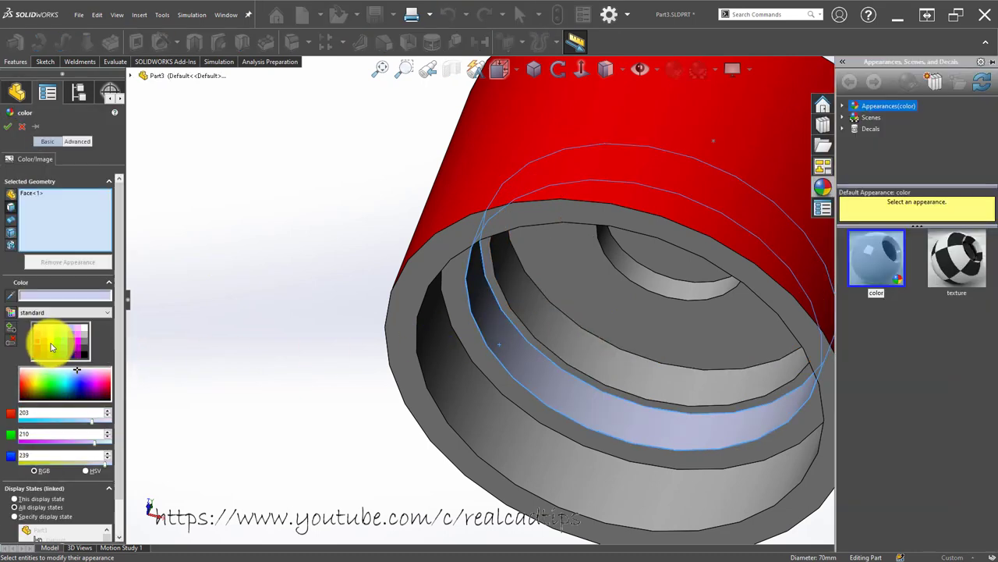
click(50, 339)
scroll(499, 288, down, 5)
click(502, 291)
scroll(503, 289, up, 5)
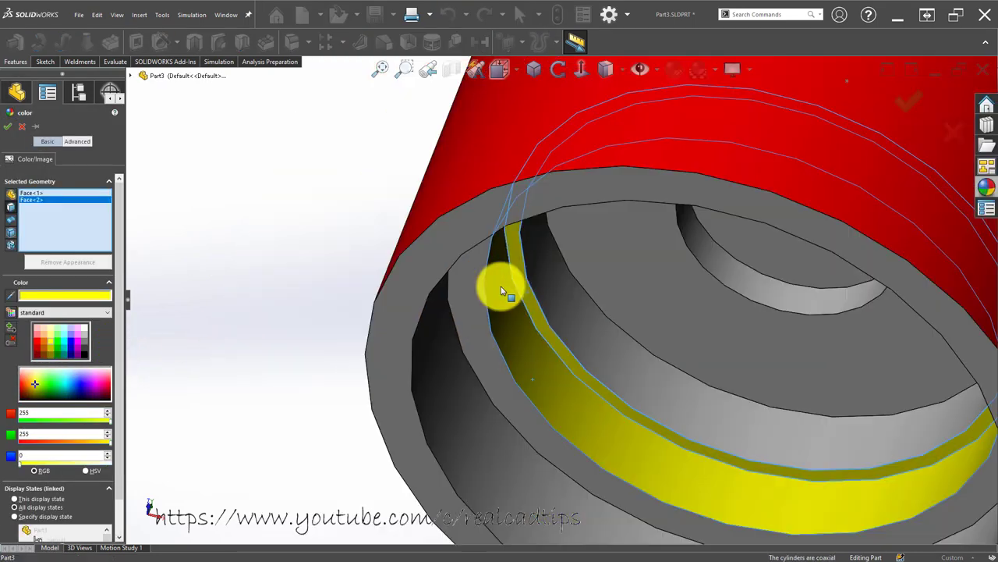
scroll(546, 277, up, 4)
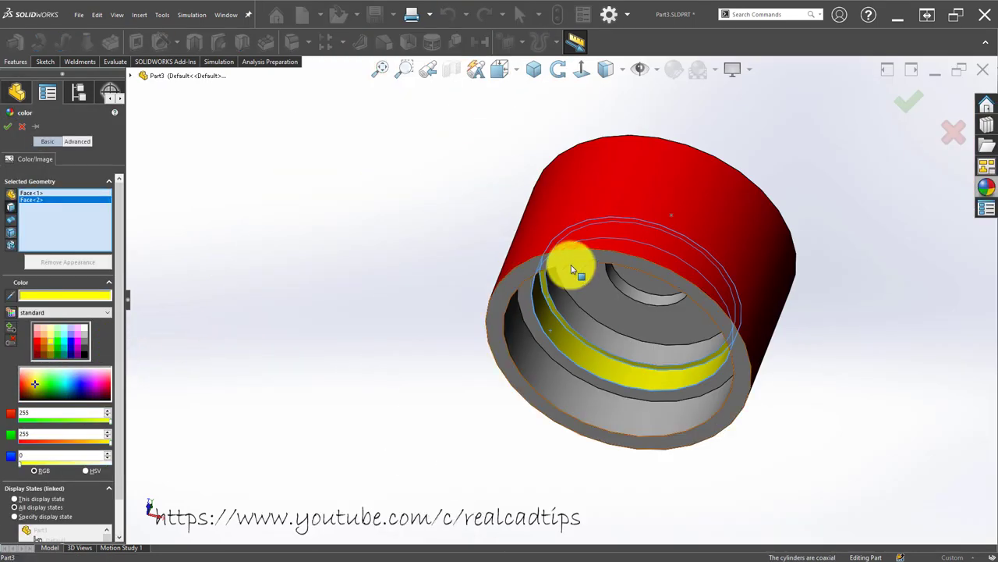
click(915, 110)
scroll(483, 140, up, 4)
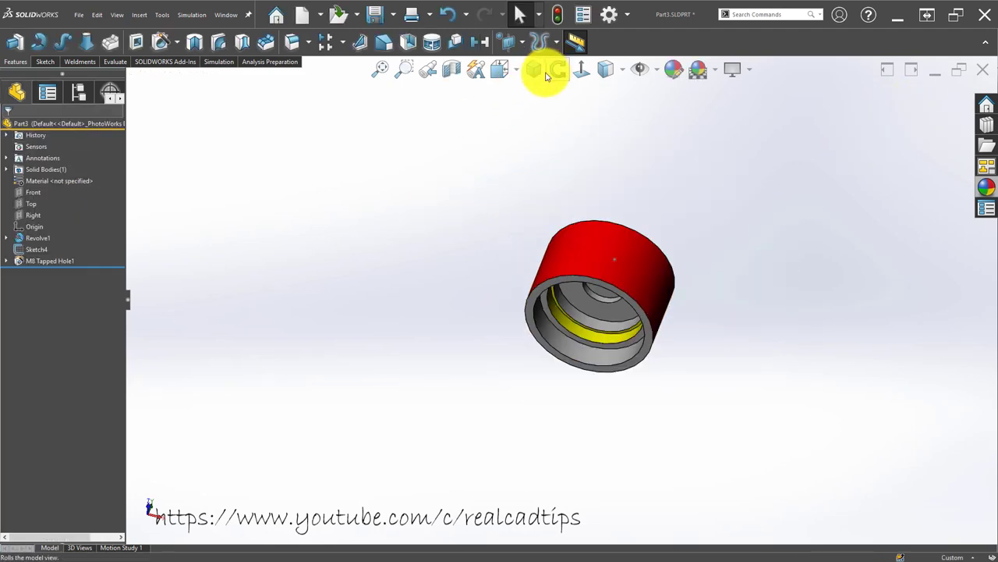
click(533, 70)
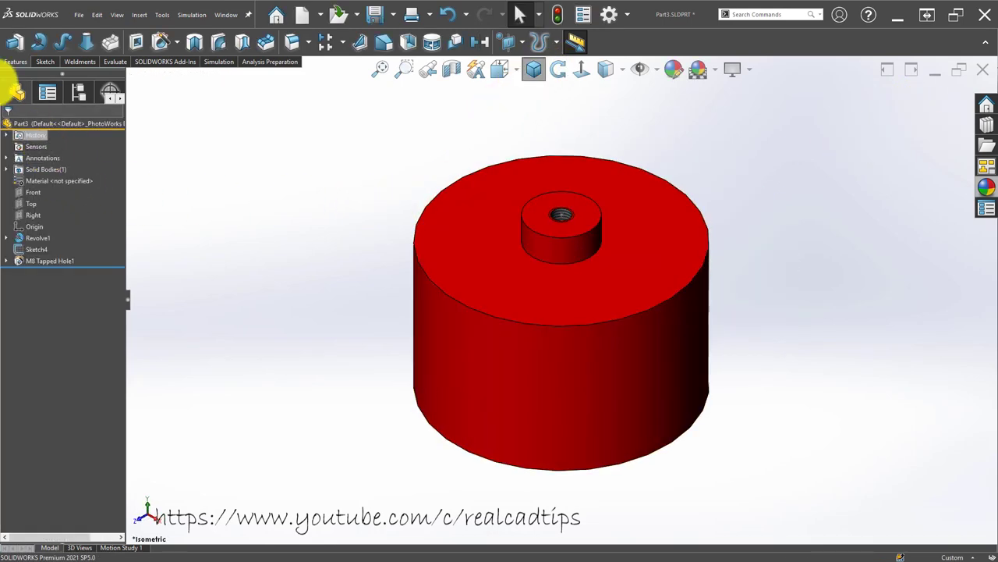
- Start a Front-plane sketch with a vertical centreline upward from the origin
click(34, 182)
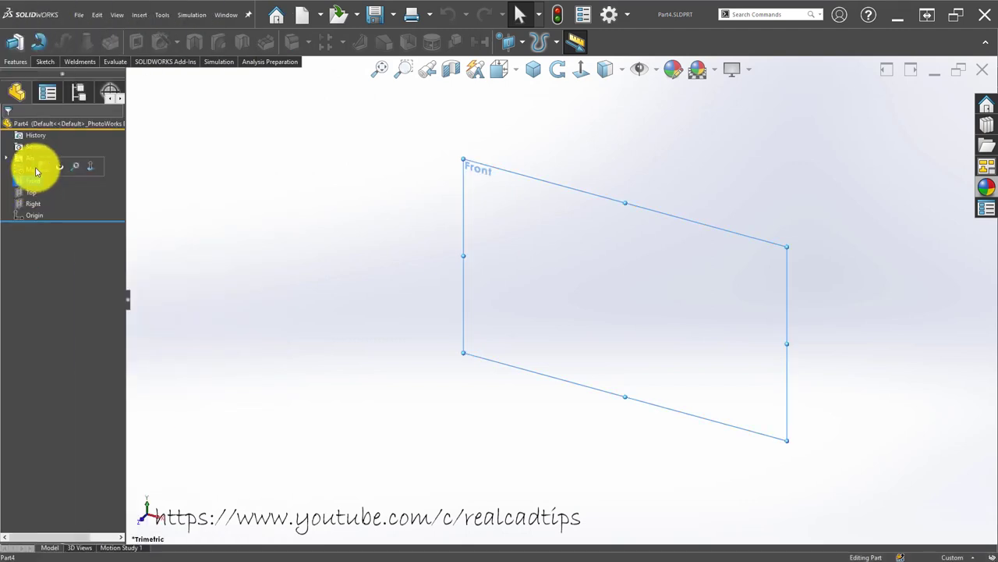
click(36, 170)
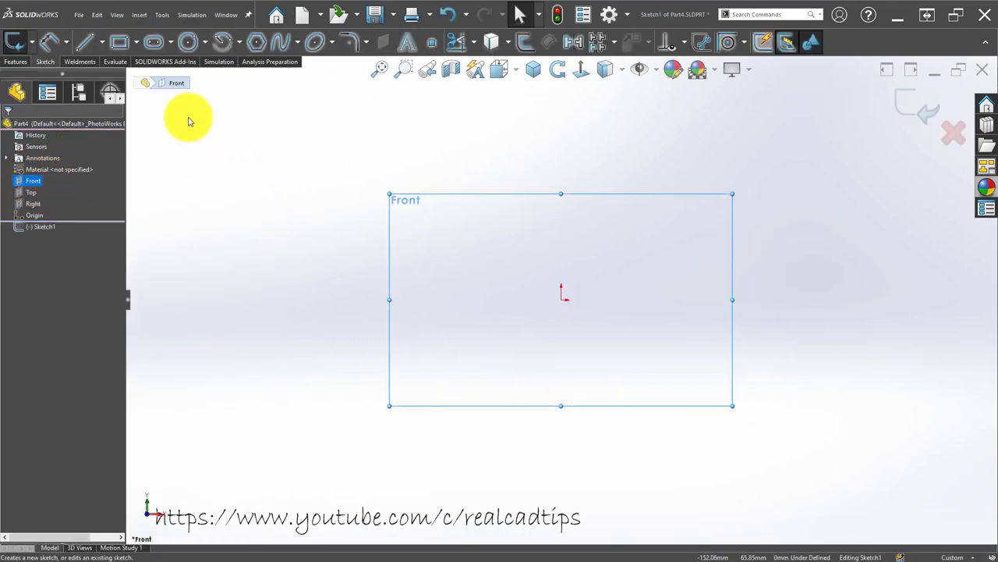
click(101, 43)
click(115, 74)
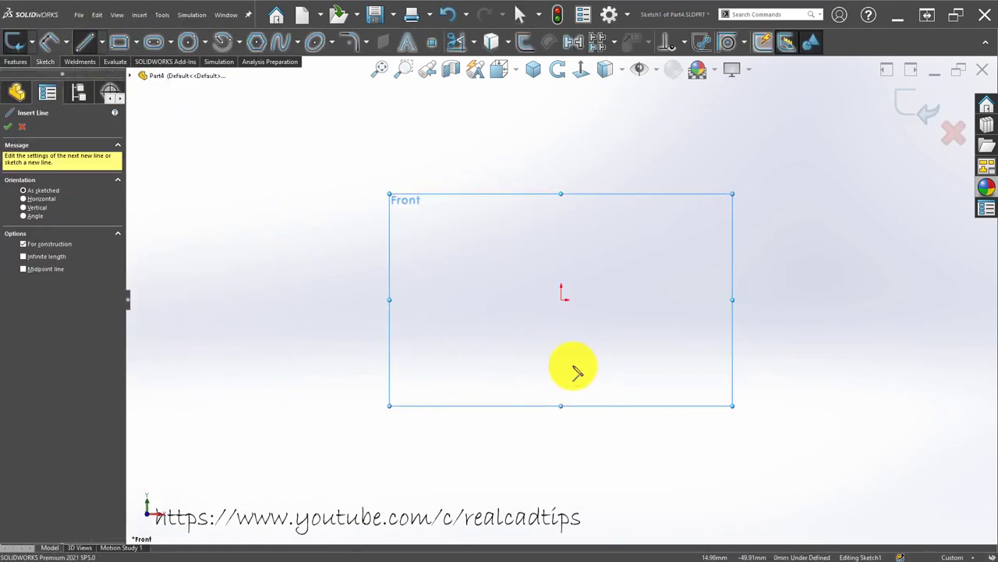
click(562, 299)
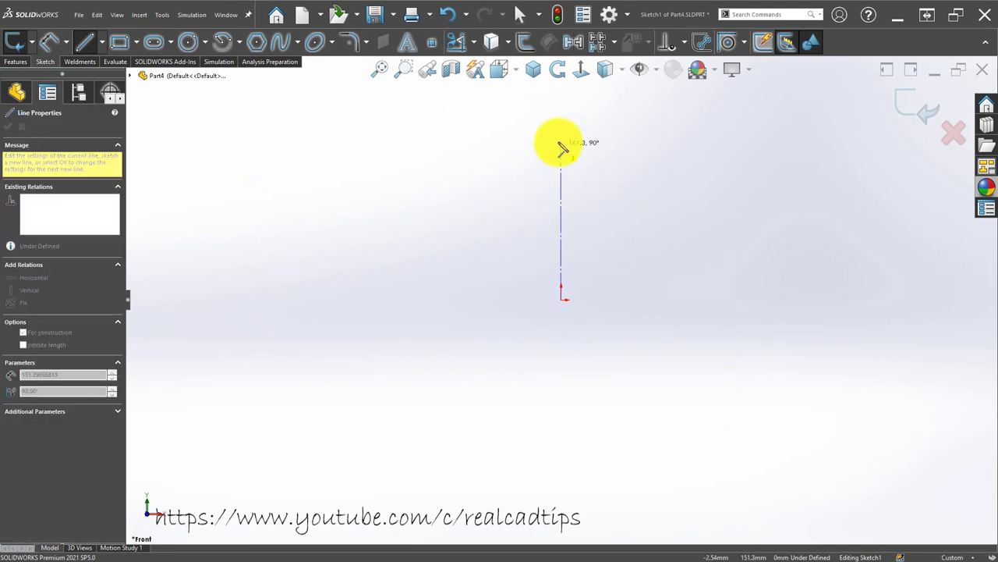
click(560, 141)
key(Escape)
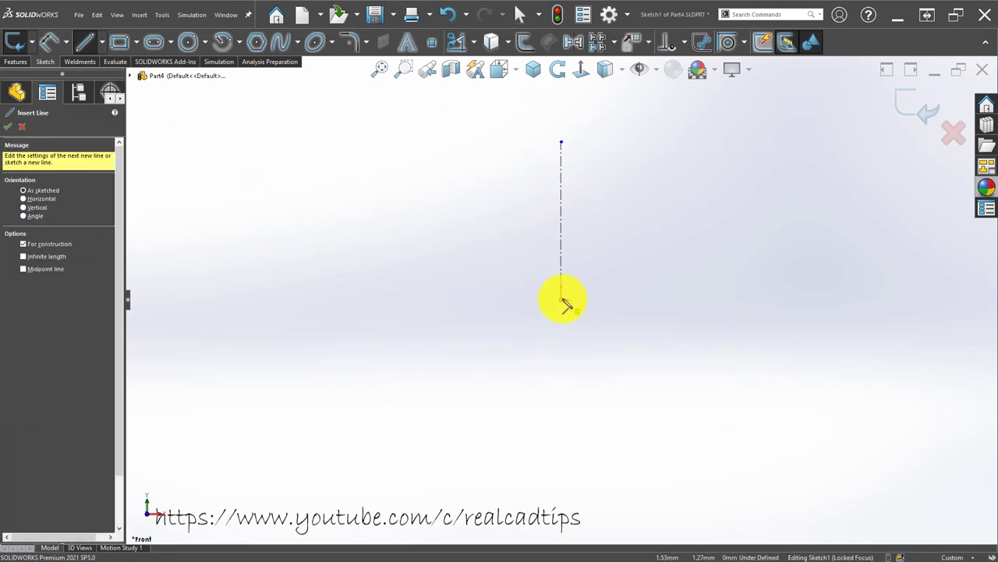
- Add a horizontal centreline left from the origin, then return to ordinary solid lines
click(562, 299)
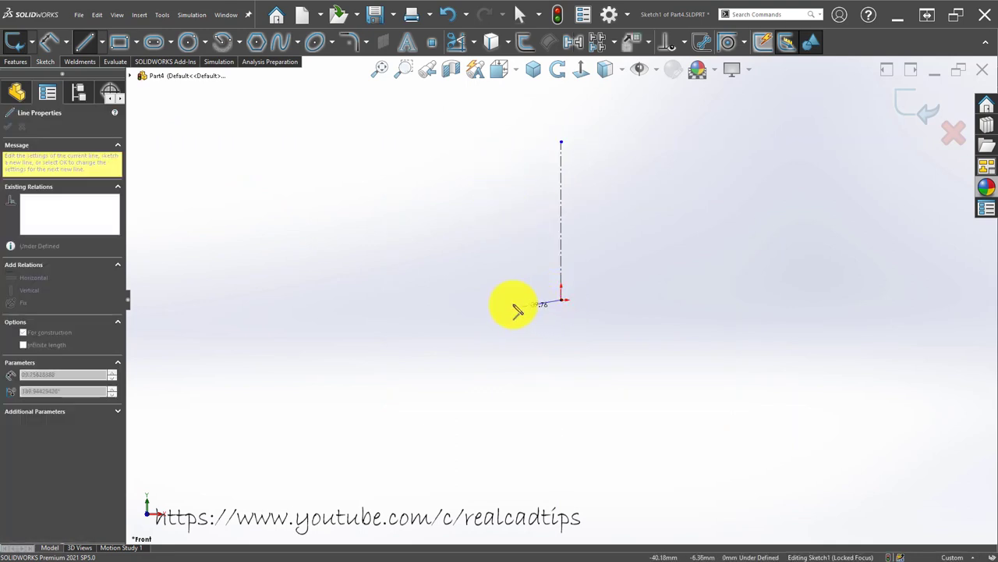
click(472, 300)
key(Escape)
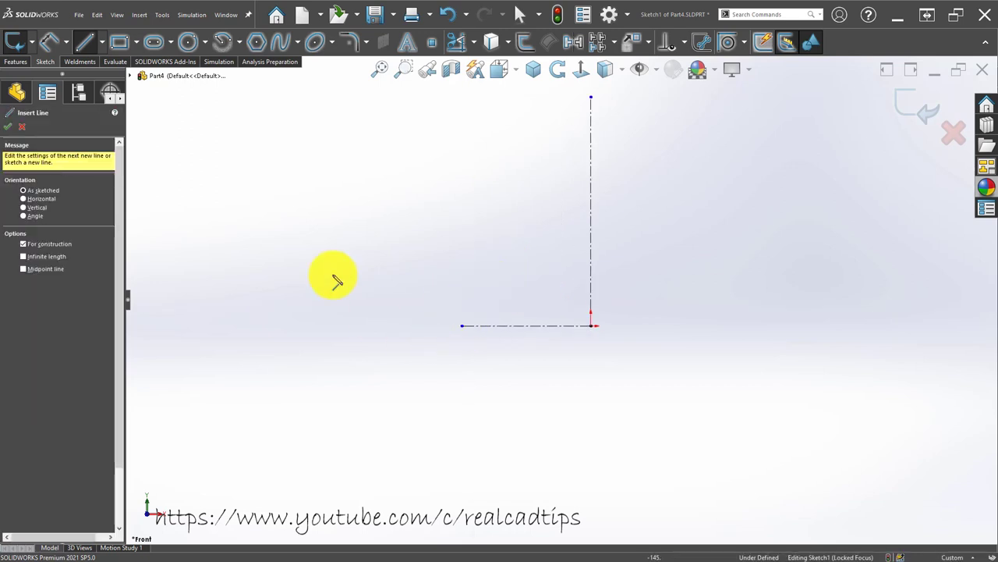
click(82, 36)
click(82, 35)
scroll(473, 304, up, 2)
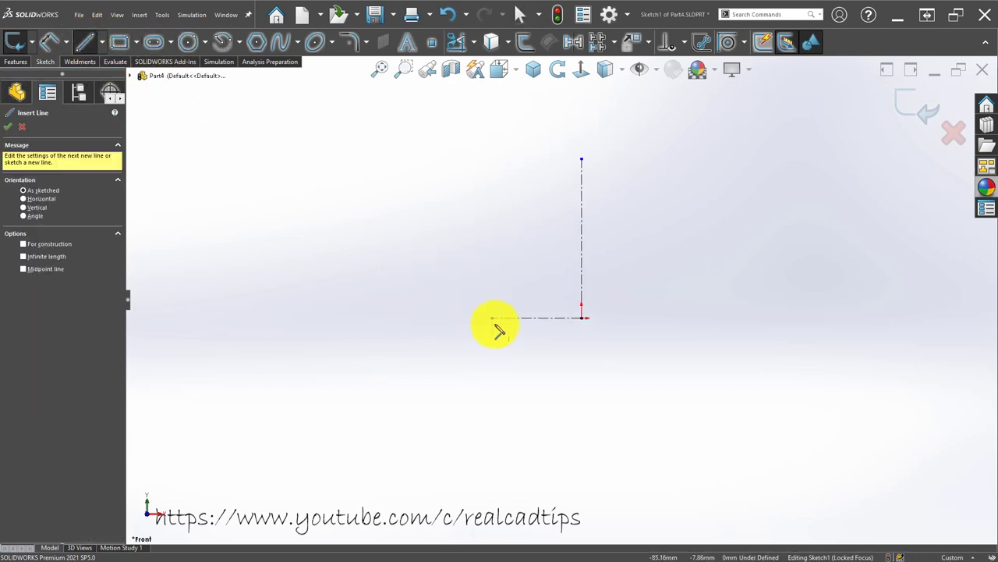
key(Escape)
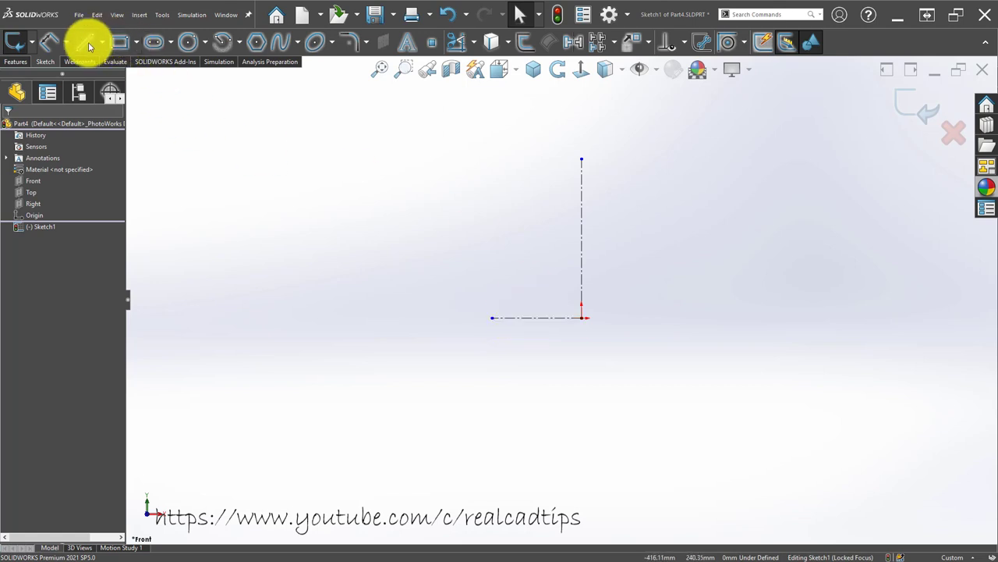
click(88, 43)
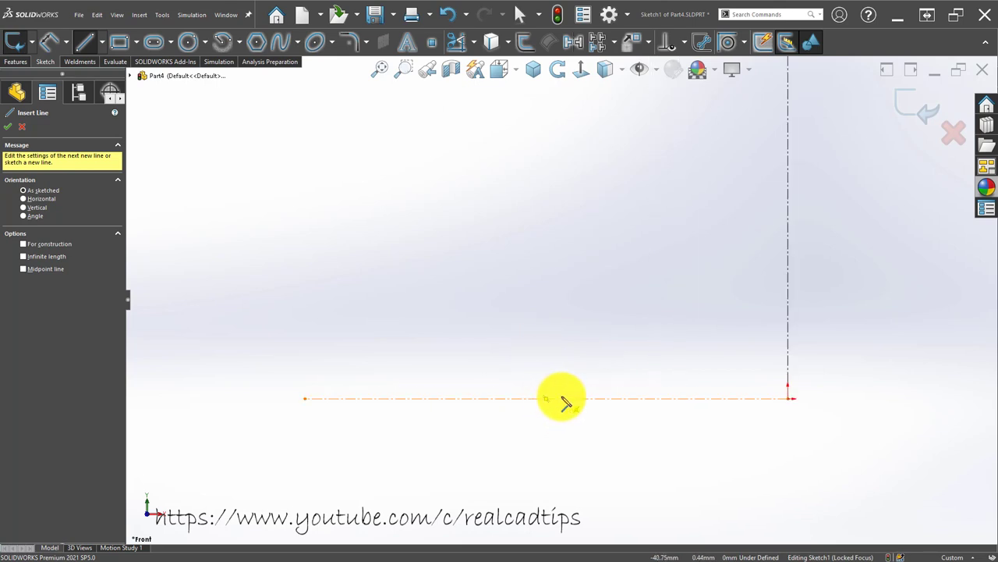
- Draw the tall upper part of the stepped outline, starting on the horizontal centerline
click(568, 399)
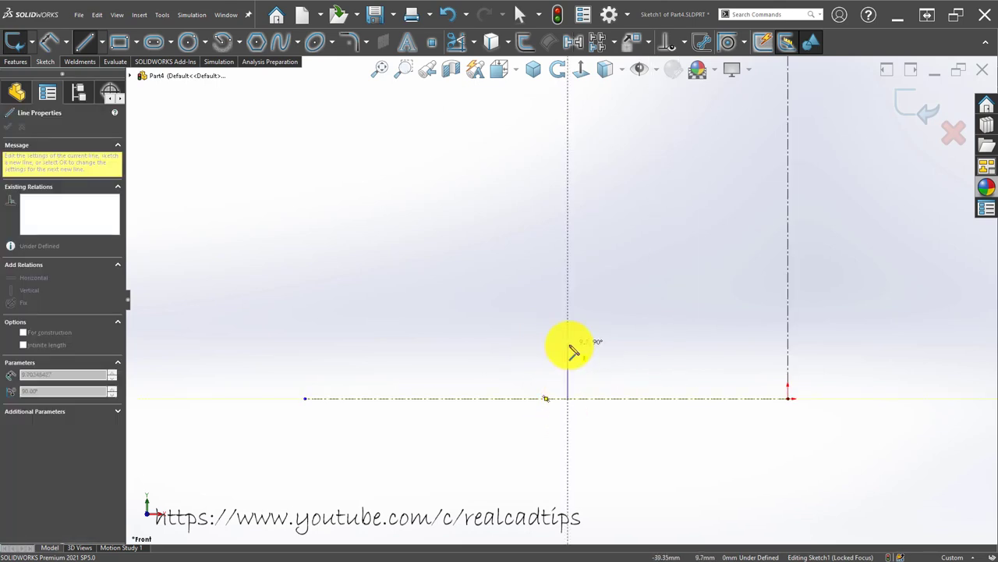
click(569, 353)
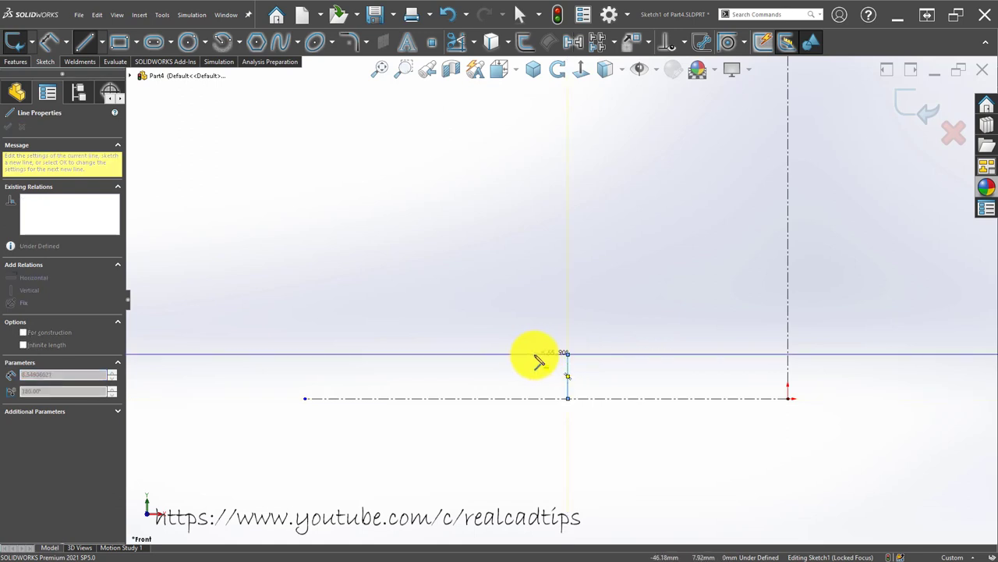
scroll(555, 277, up, 3)
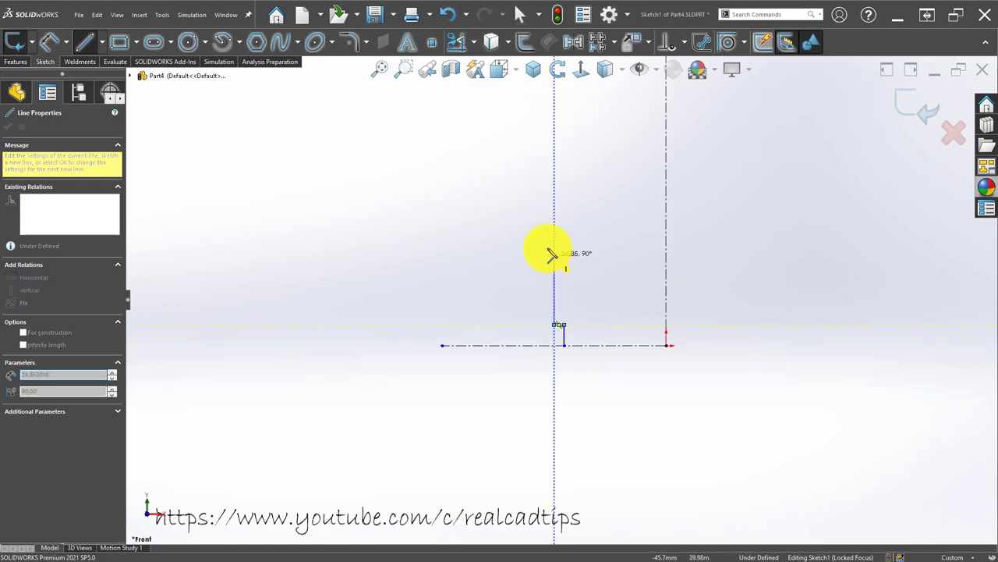
scroll(553, 234, up, 4)
scroll(562, 207, down, 3)
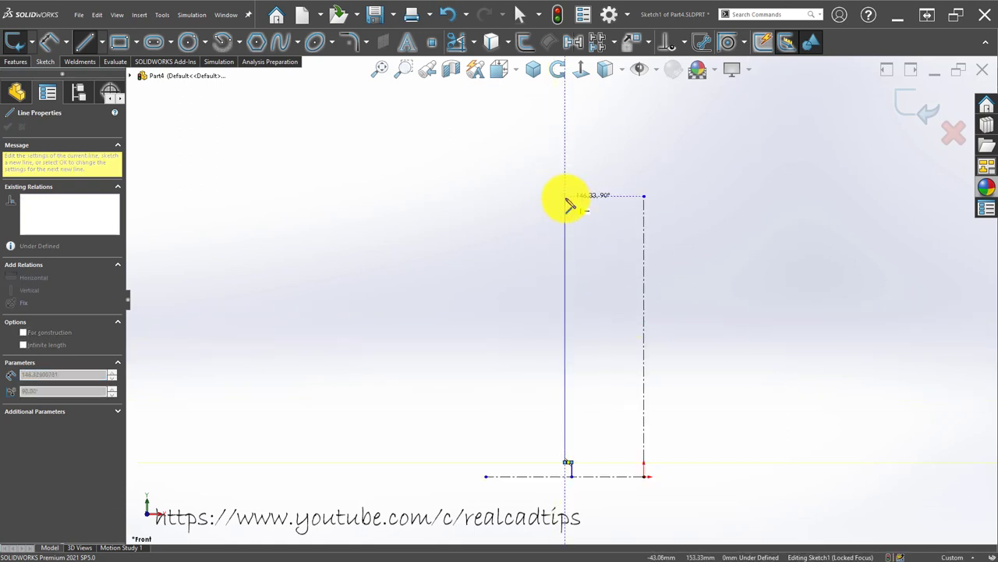
click(575, 203)
click(591, 199)
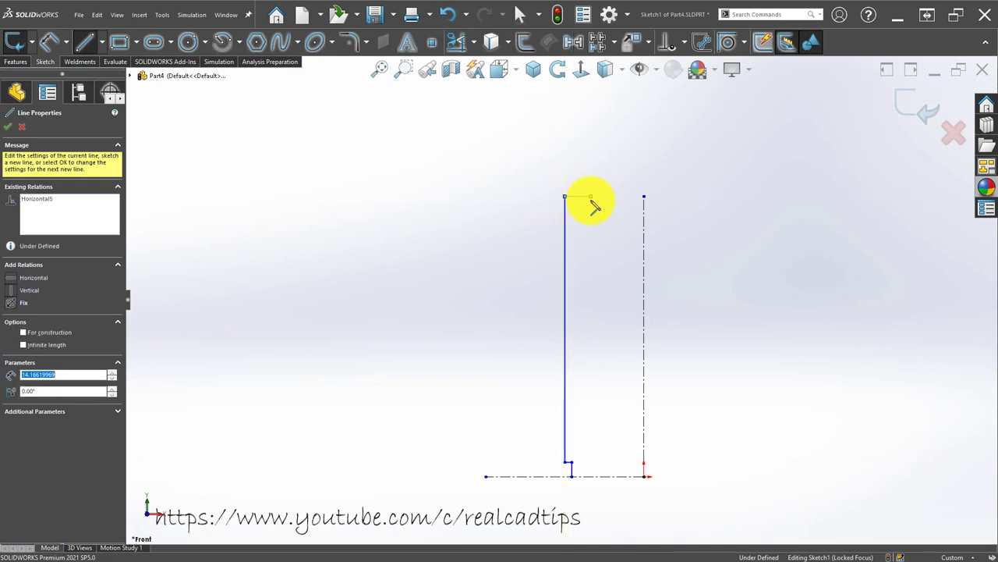
scroll(601, 449, down, 3)
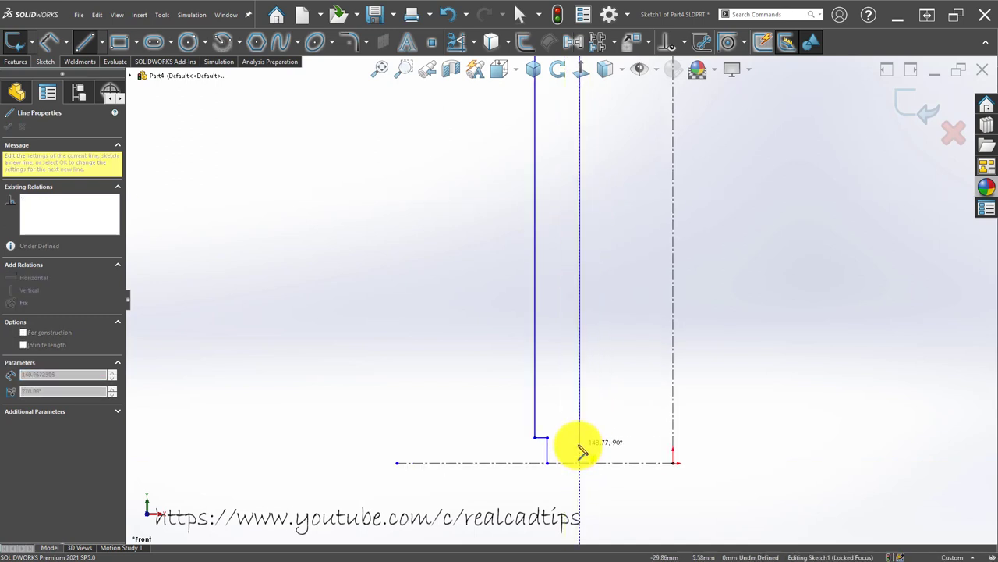
scroll(573, 429, down, 4)
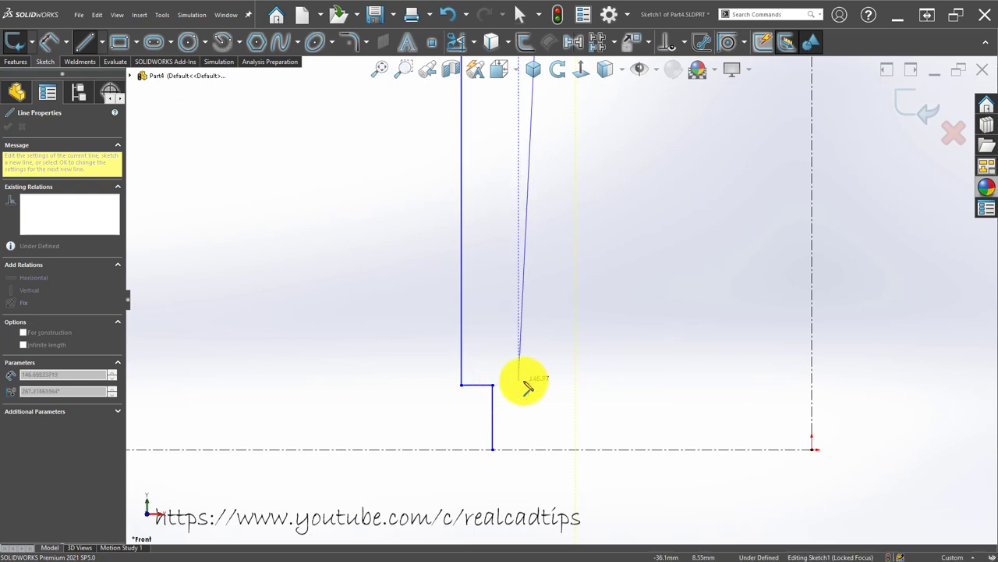
click(577, 385)
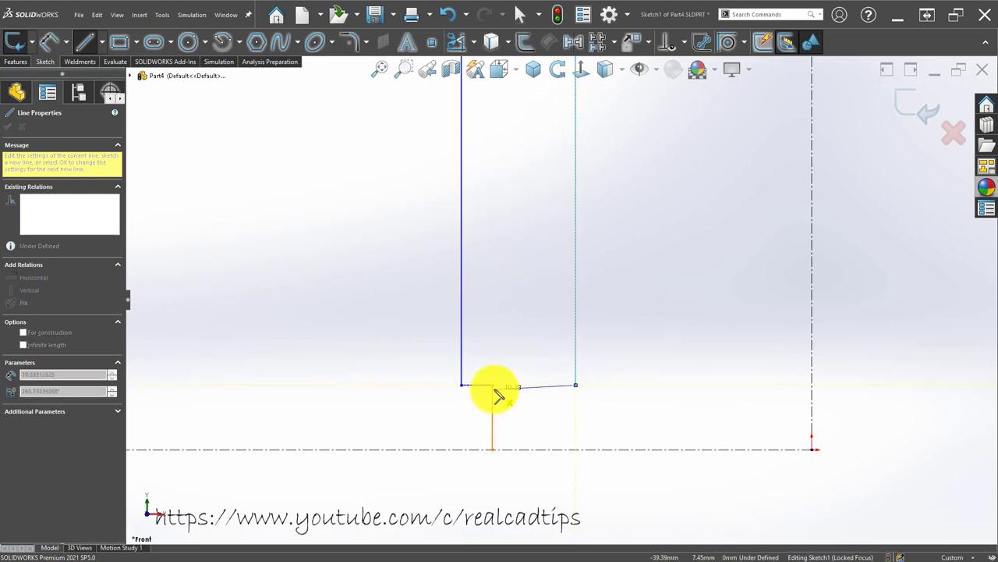
click(493, 387)
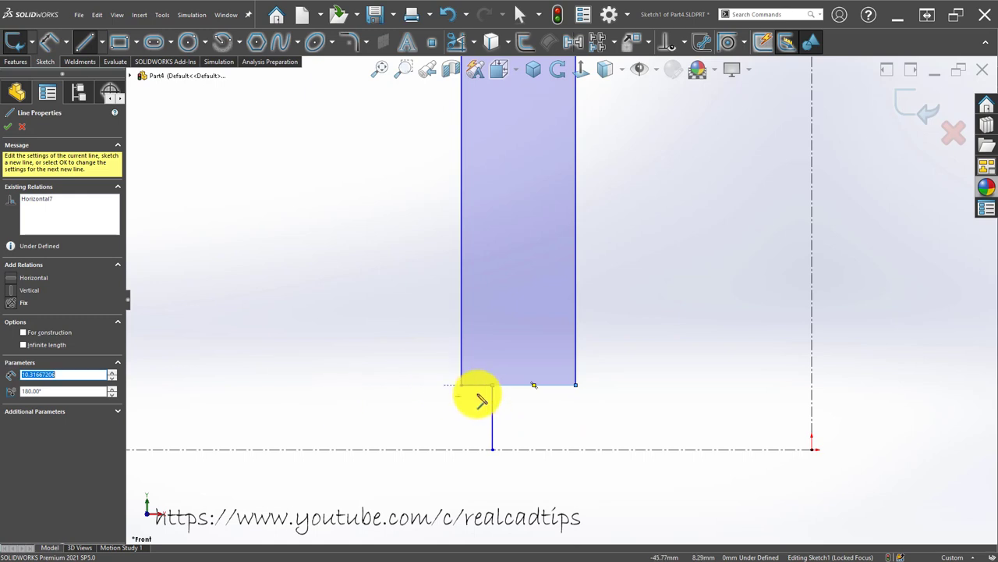
- Add the lower step and close the outline along the horizontal centerline, ending the Line tool
scroll(544, 406, down, 3)
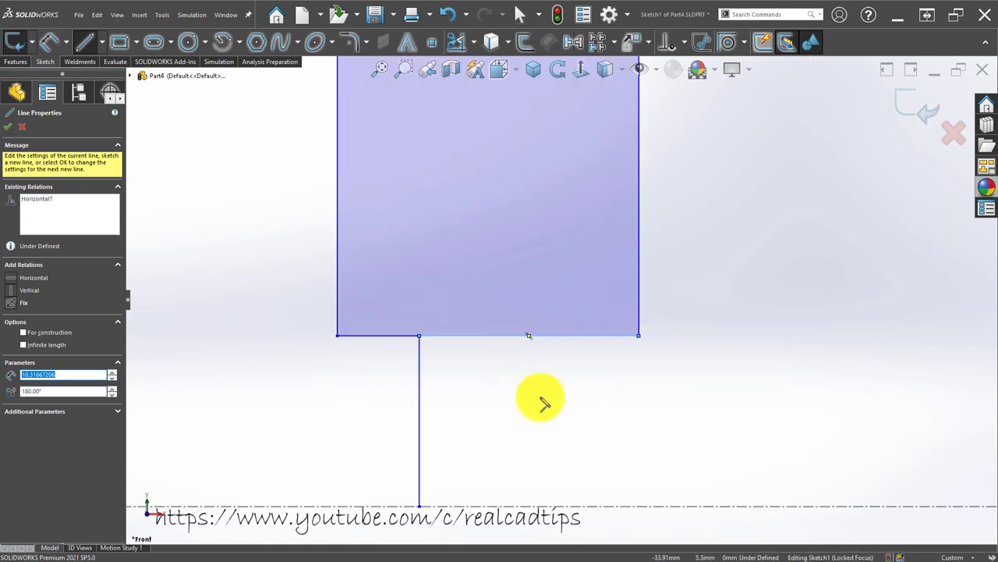
scroll(542, 401, down, 1)
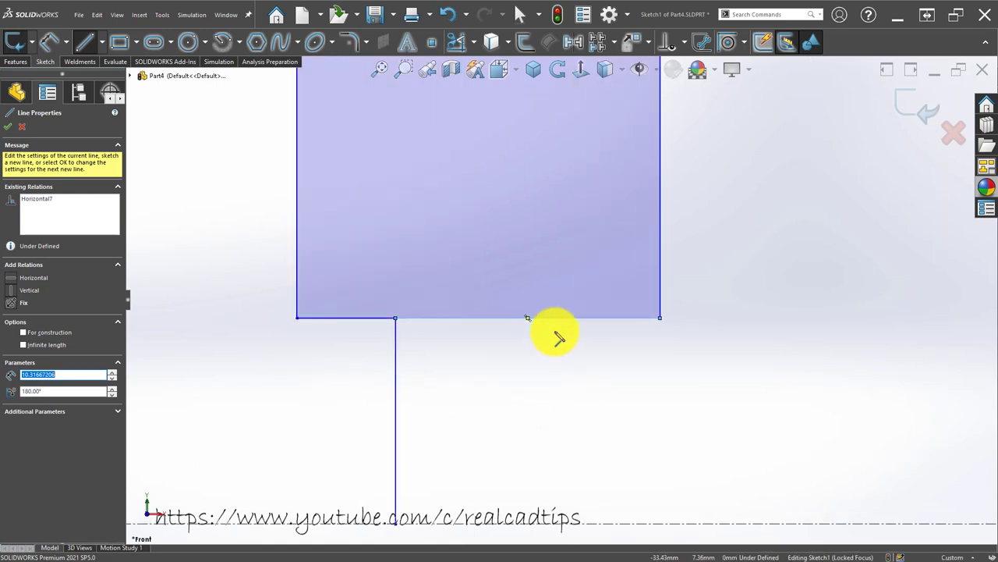
click(661, 318)
scroll(538, 401, up, 4)
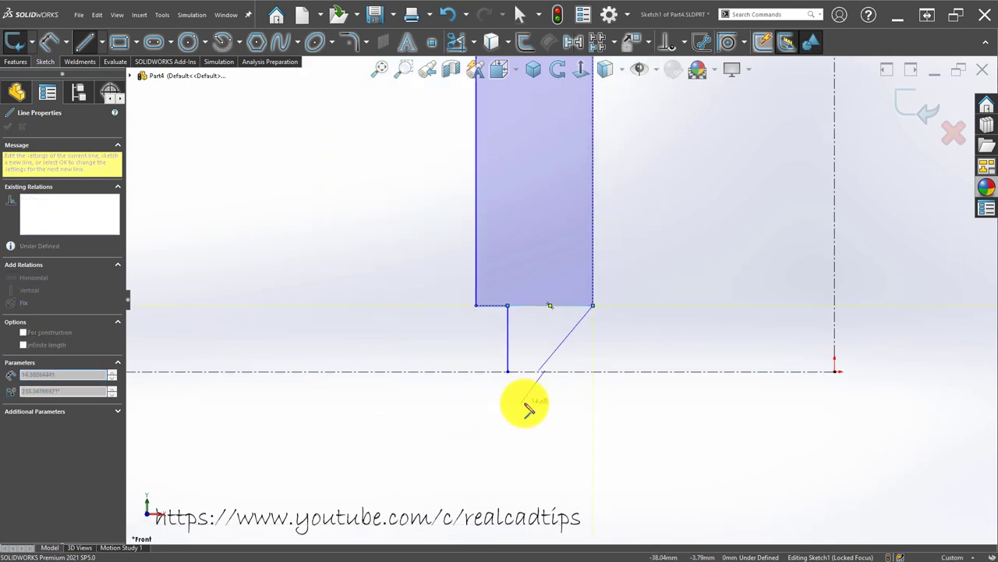
click(593, 371)
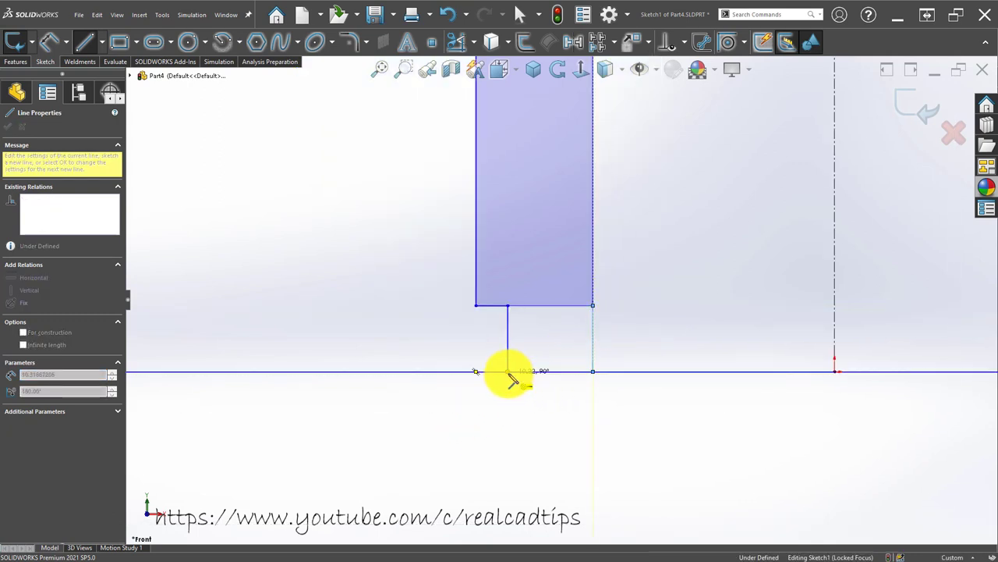
click(509, 373)
scroll(534, 373, down, 2)
key(Escape)
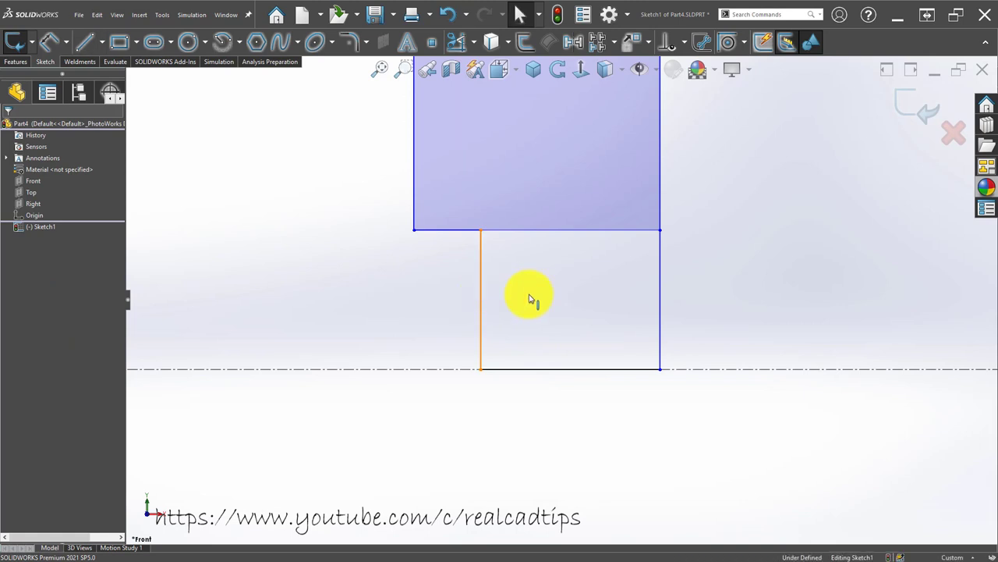
- Narrow the stepped profile by dragging its lower and left vertical edges to the right
drag(530, 298, 579, 296)
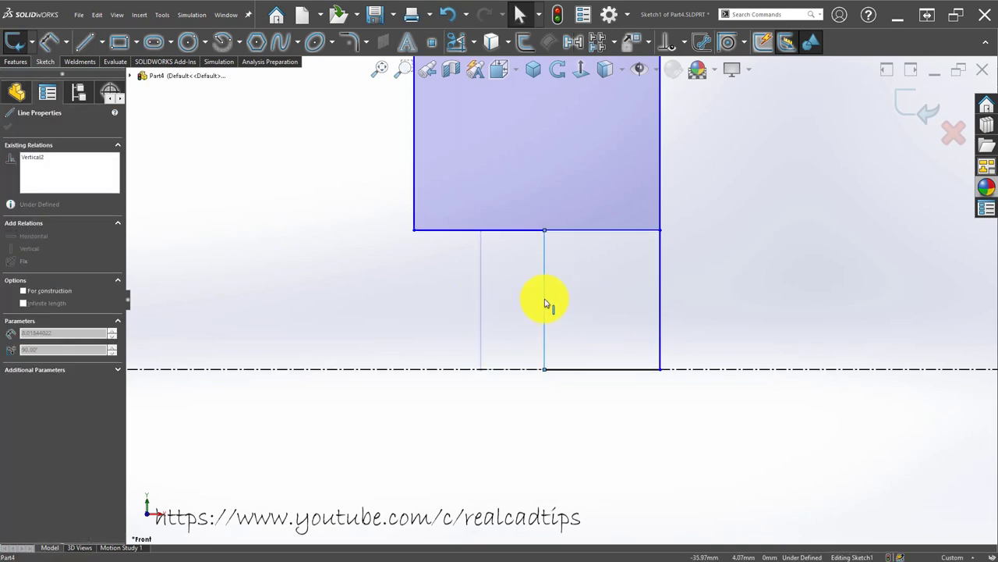
click(512, 439)
scroll(546, 312, up, 3)
drag(504, 223, 534, 214)
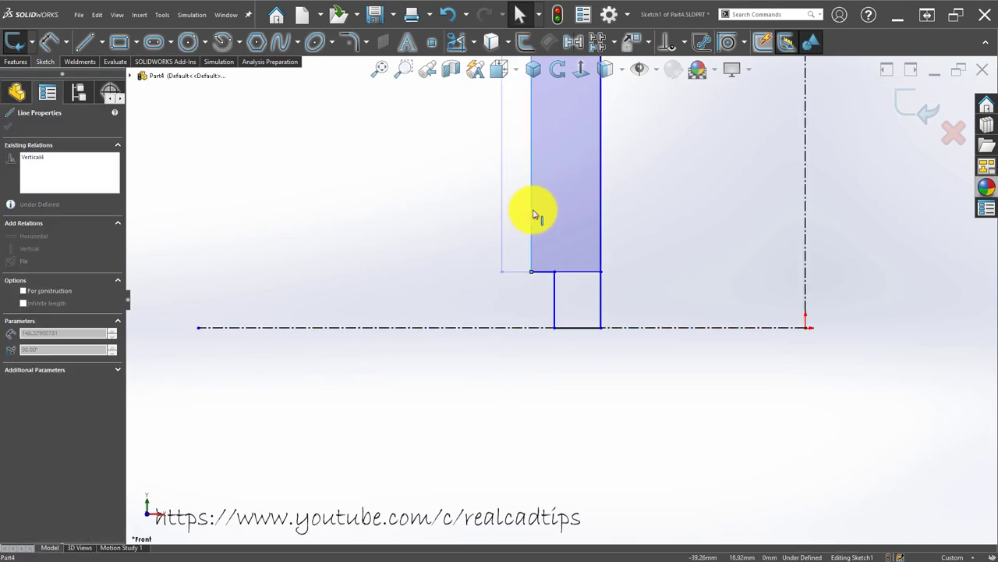
scroll(507, 341, up, 2)
scroll(575, 267, up, 2)
scroll(673, 251, up, 1)
- Draw lines from the profile's top-right corner, stepping slightly down toward the vertical centerline
click(673, 252)
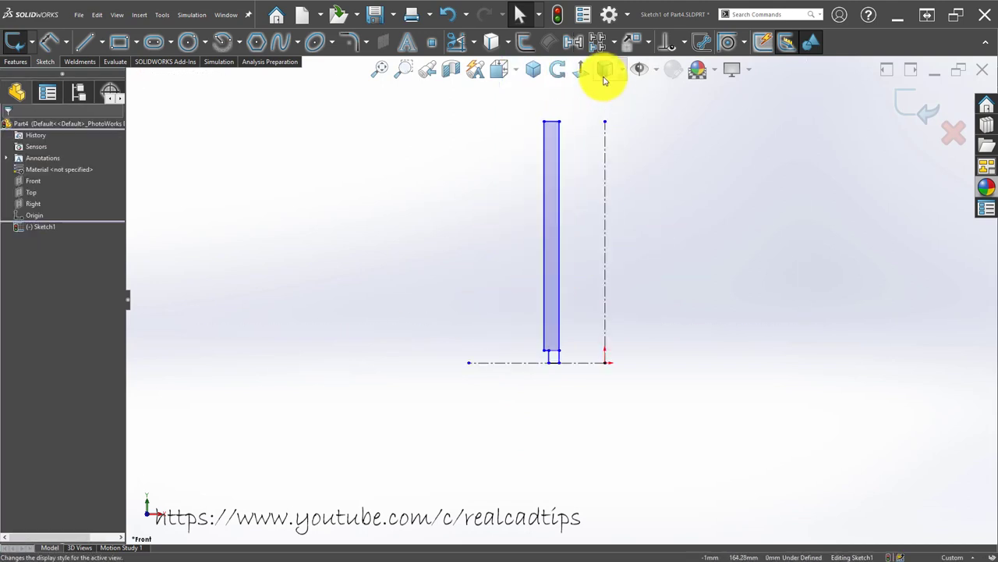
scroll(609, 102, down, 4)
scroll(546, 243, down, 2)
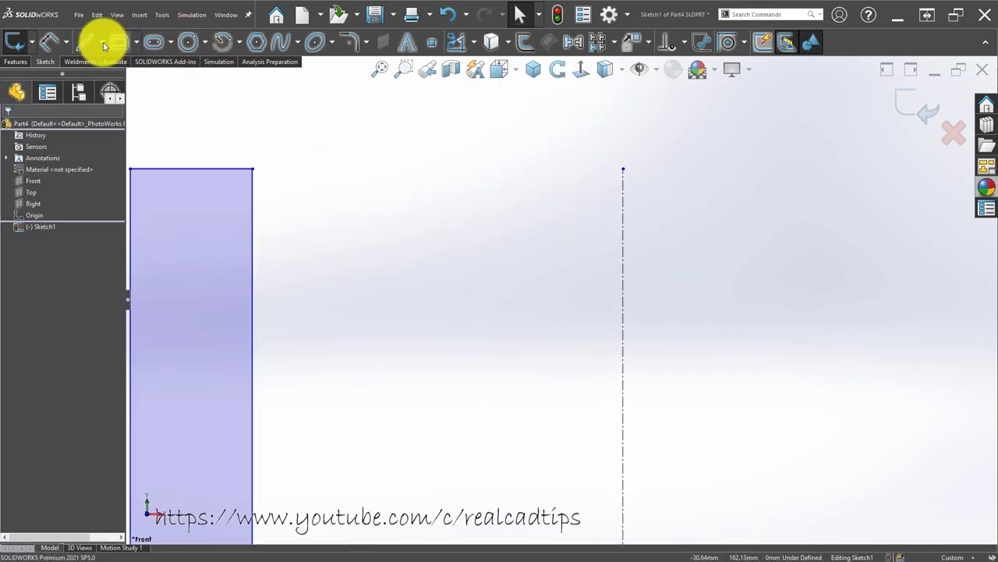
click(253, 169)
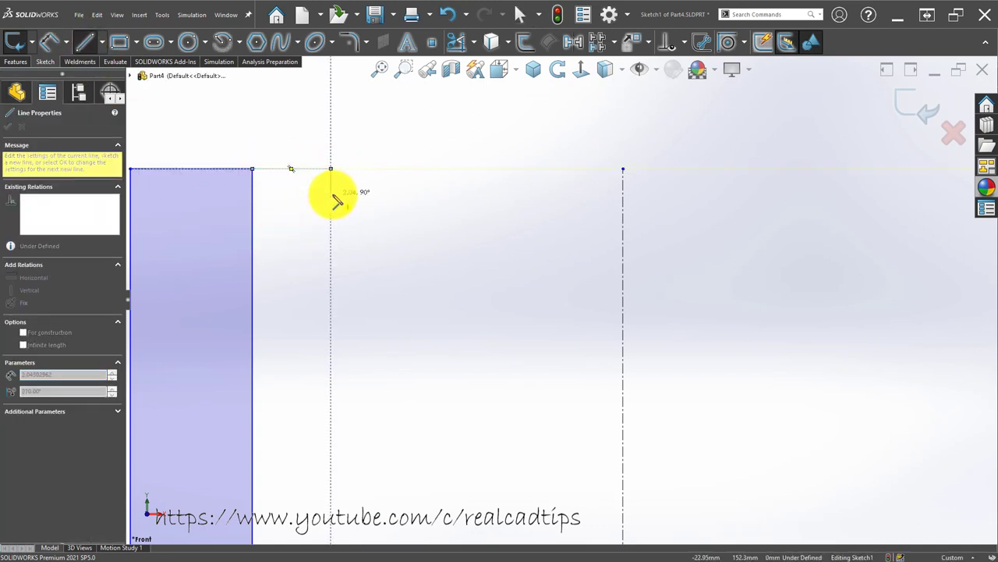
click(330, 193)
click(622, 193)
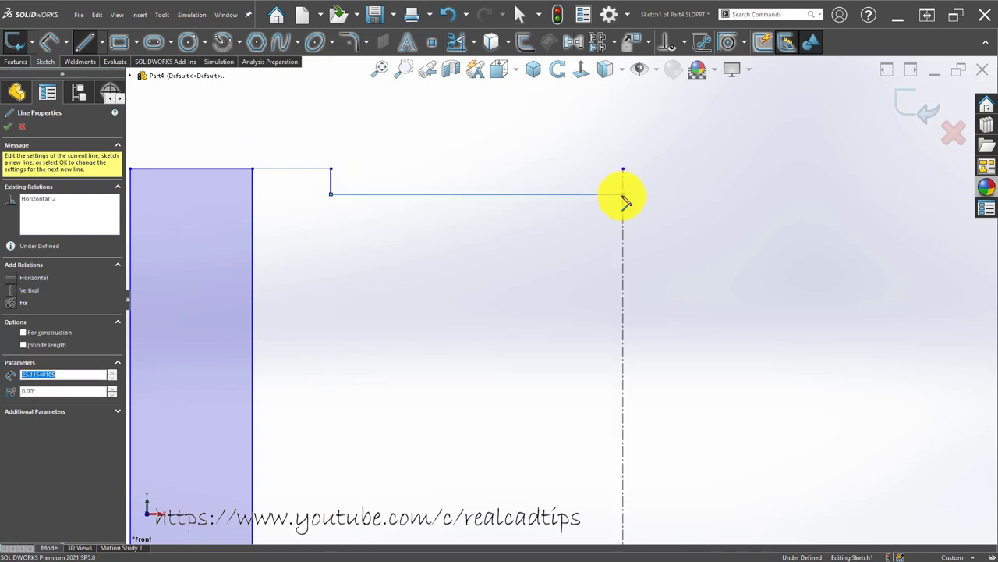
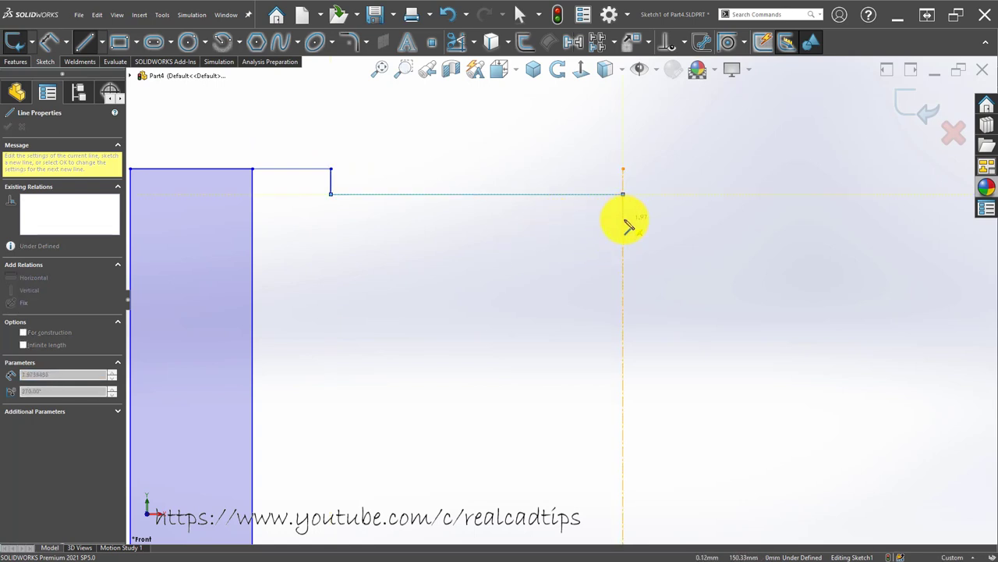
- Close the profile's last vertical and horizontal edges and end the line chain
click(622, 218)
click(251, 218)
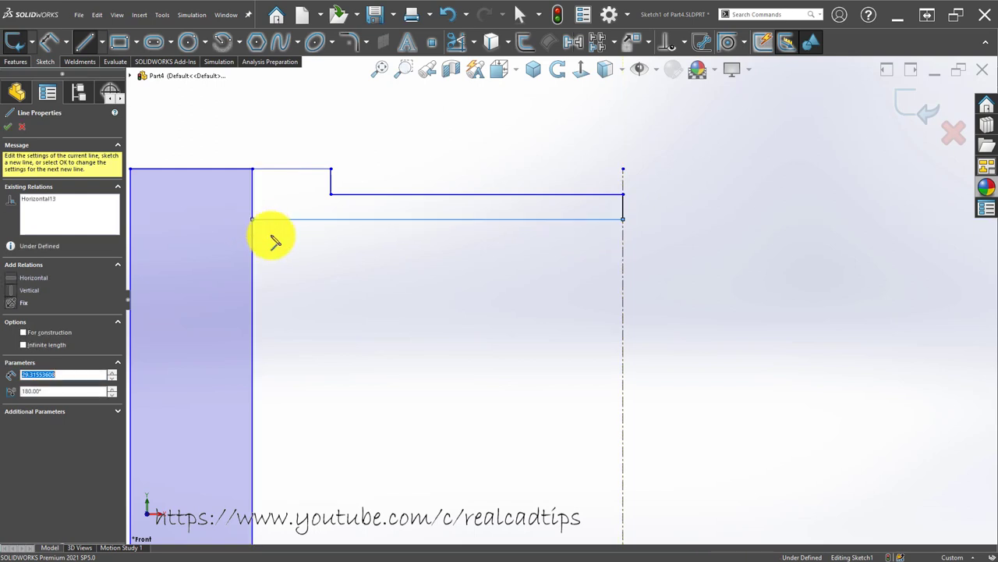
key(Escape)
scroll(350, 239, up, 5)
scroll(435, 327, up, 3)
scroll(461, 255, up, 2)
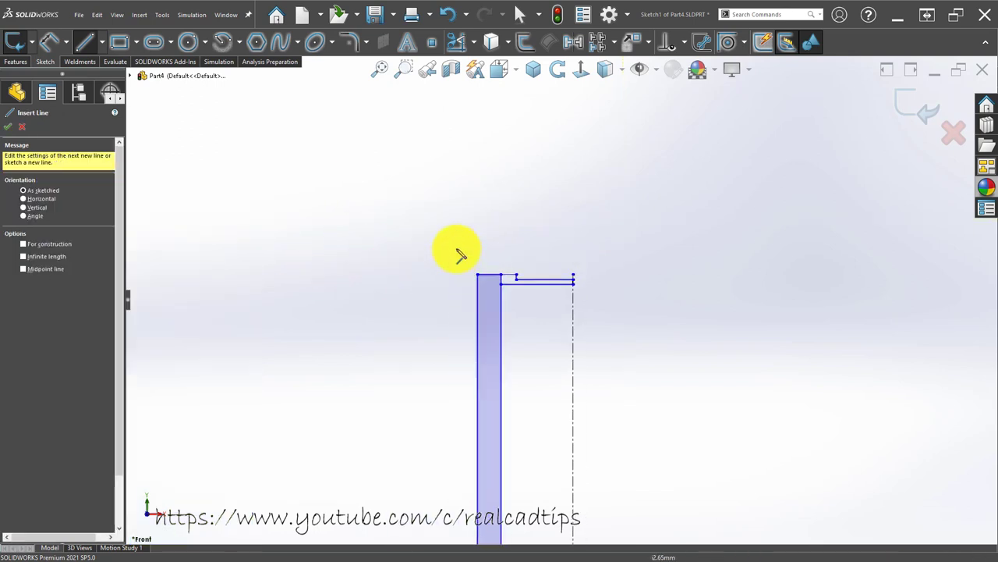
scroll(461, 255, up, 2)
key(Escape)
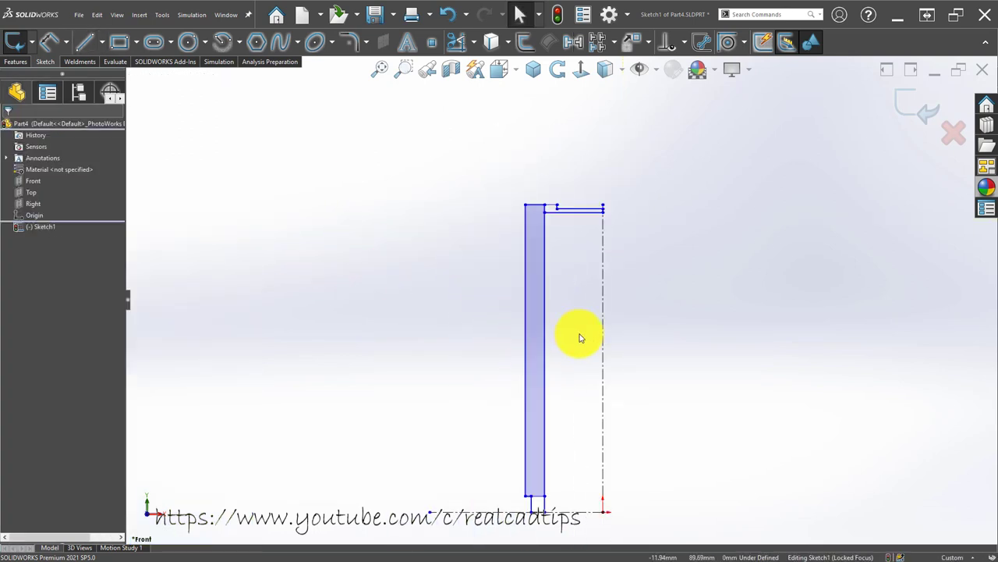
- Dimension the left and inner vertical lines 46 mm and 30 mm from the centerline
right_drag(707, 337, 689, 275)
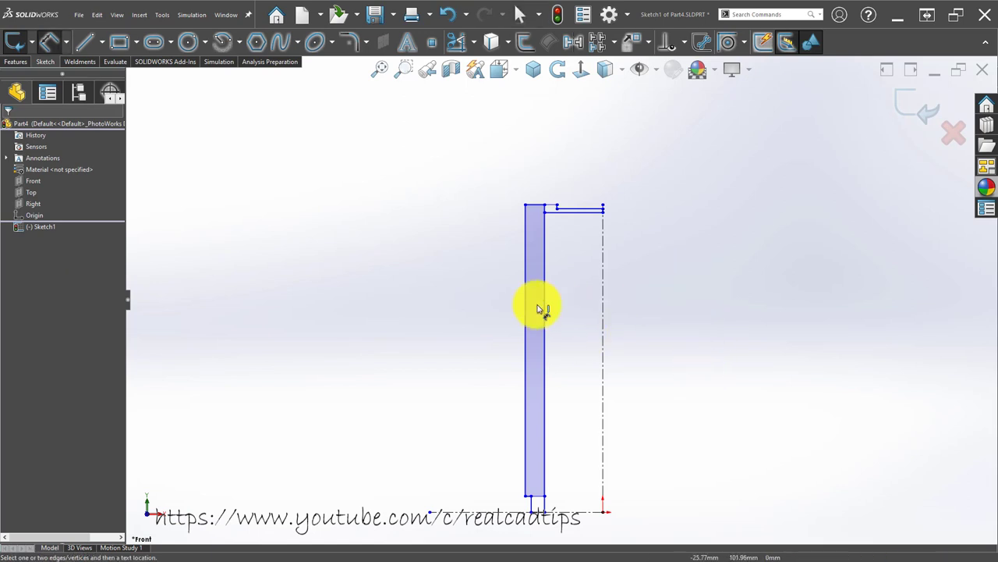
click(528, 256)
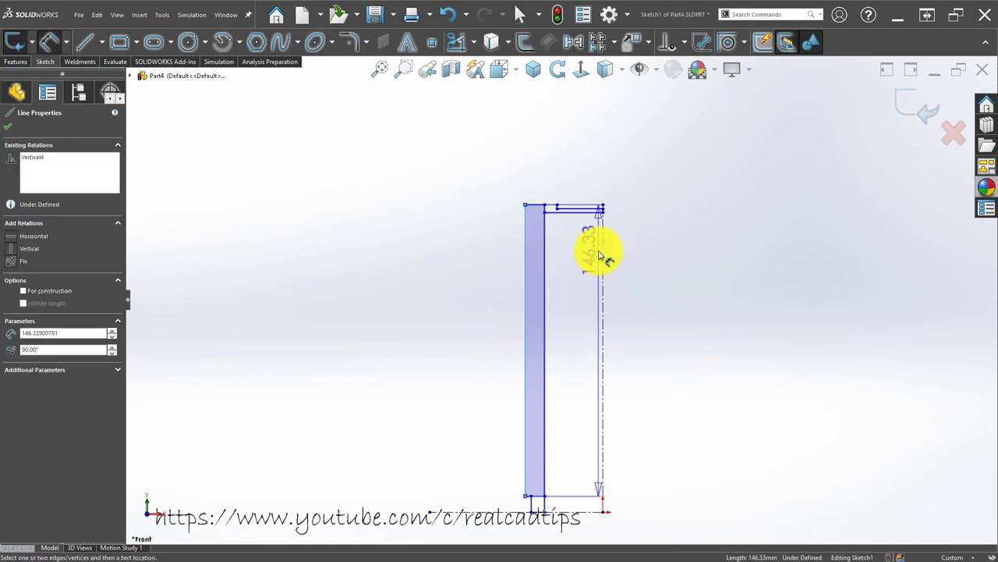
click(605, 245)
double_click(645, 161)
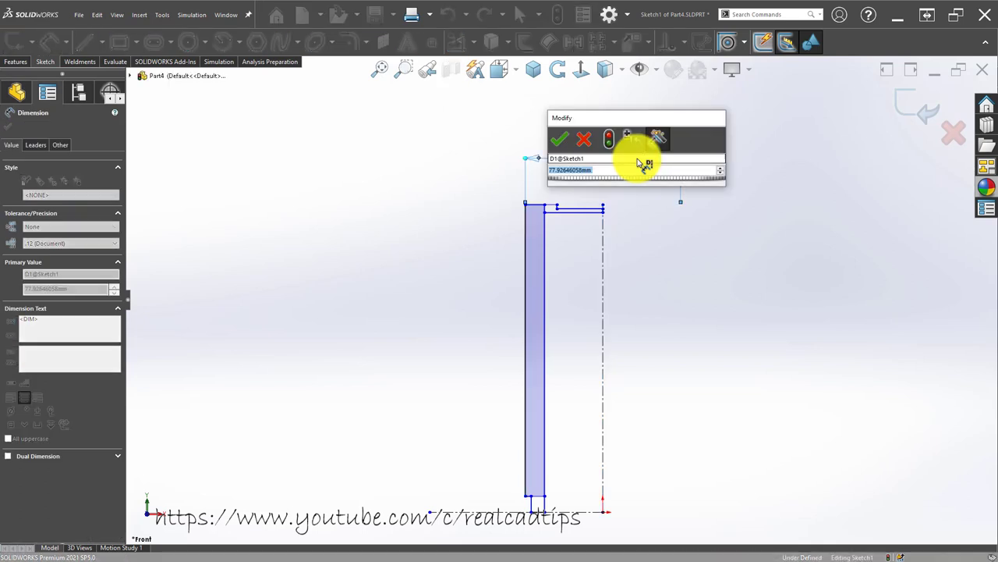
text(46)
key(Return)
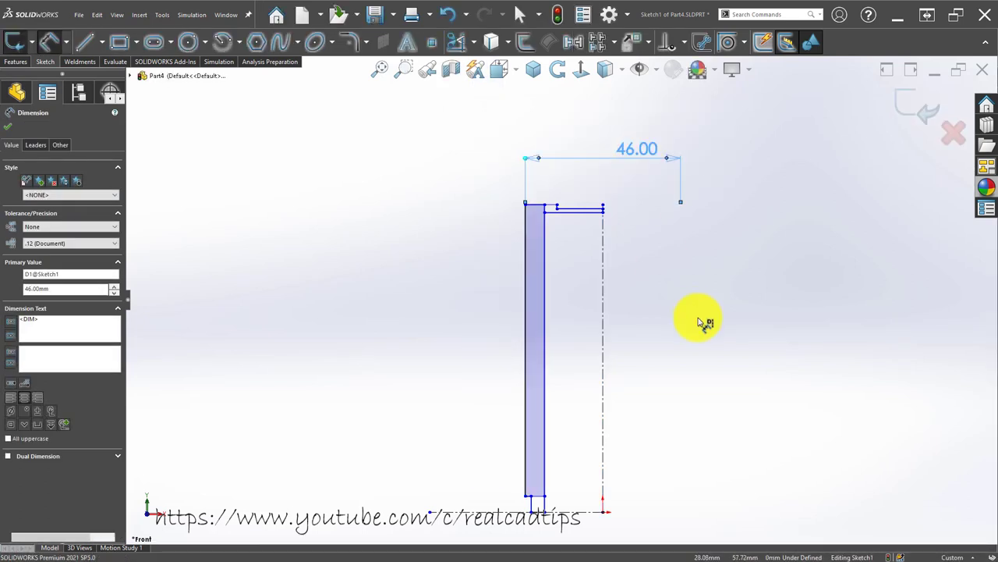
click(702, 323)
scroll(567, 290, down, 2)
scroll(567, 290, down, 1)
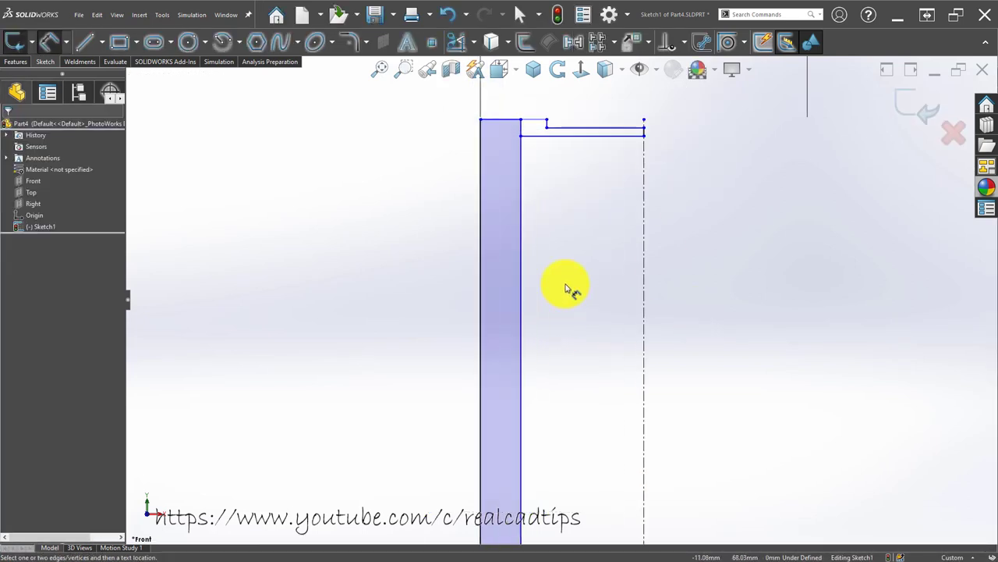
click(522, 237)
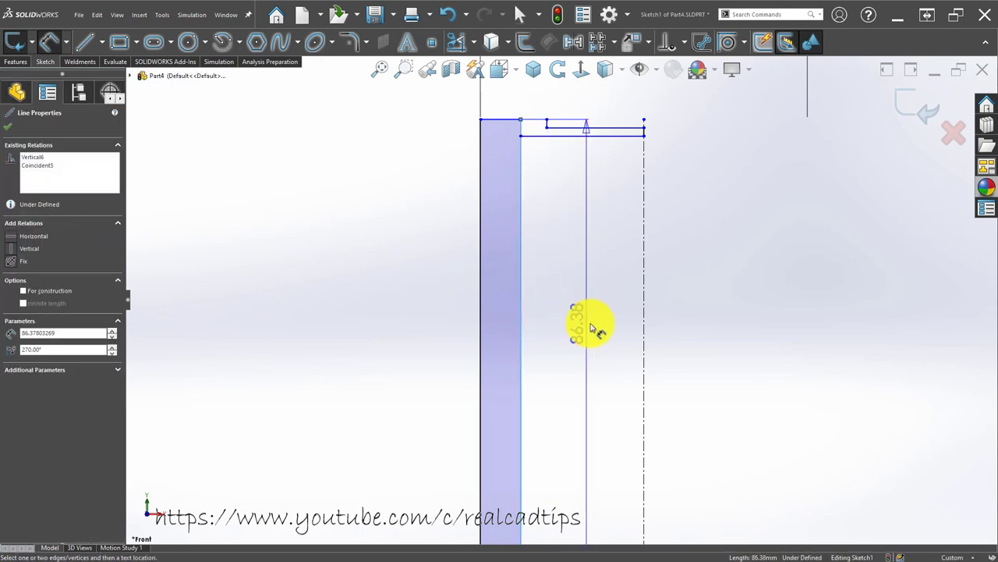
click(644, 226)
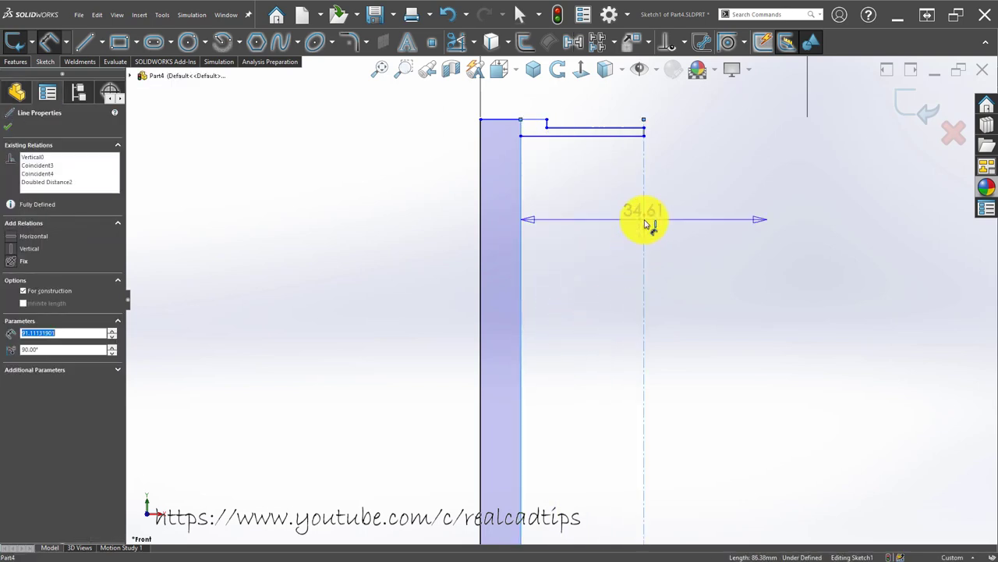
click(704, 266)
text(30)
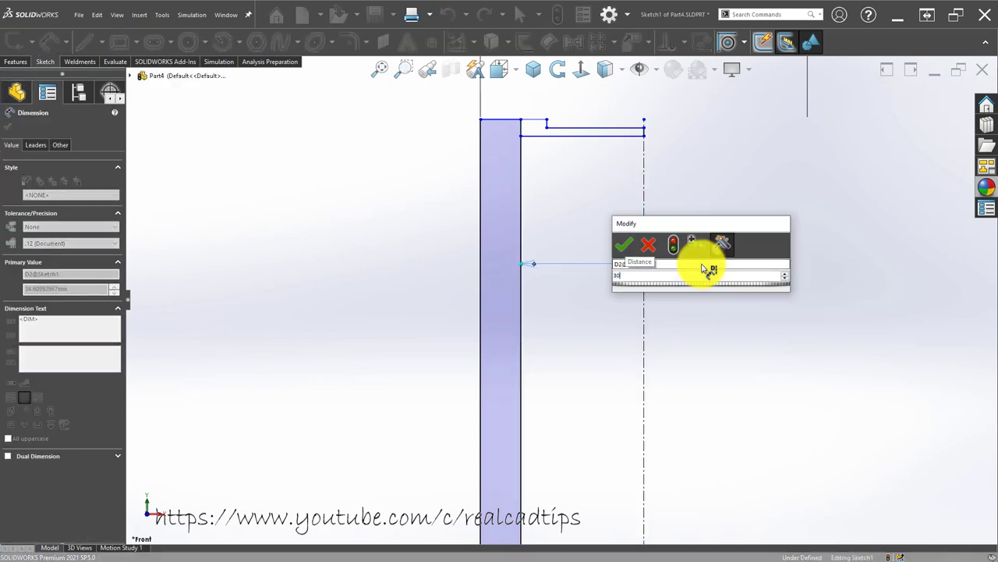
key(Return)
- Add a 37 mm distance to the bottom step and a 4 mm height above the centerline
scroll(513, 356, up, 4)
scroll(550, 430, down, 3)
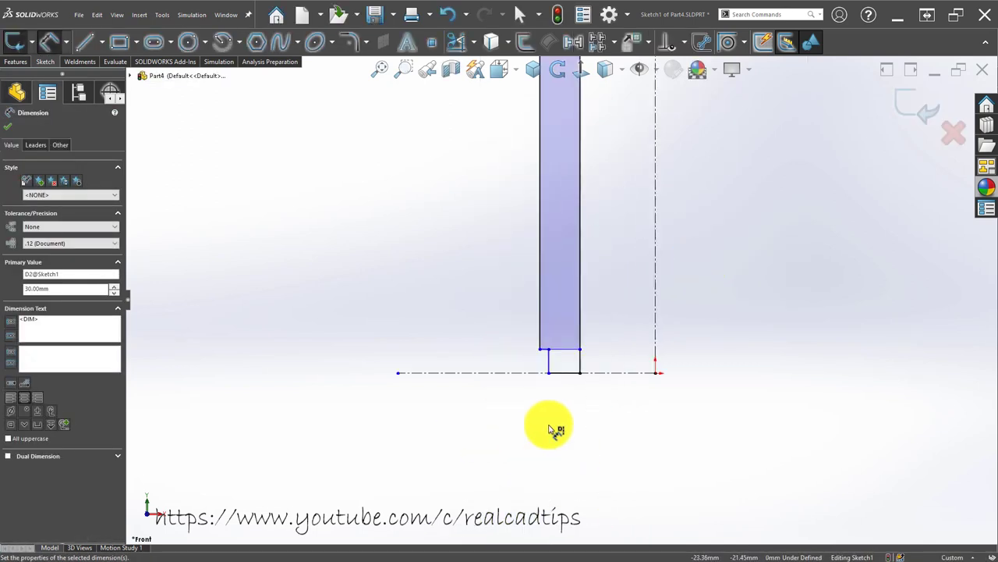
scroll(546, 351, down, 2)
click(546, 334)
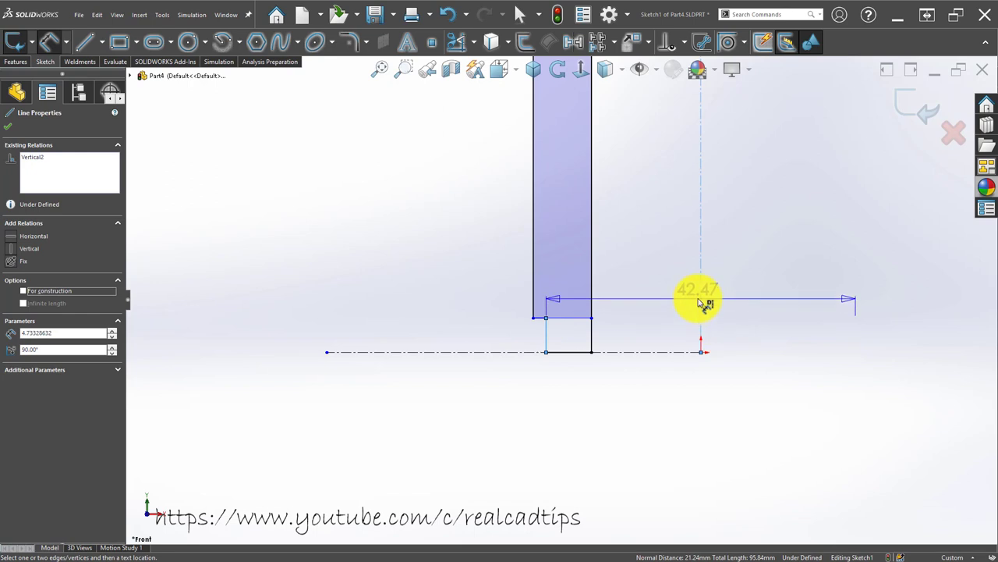
click(726, 425)
text(37)
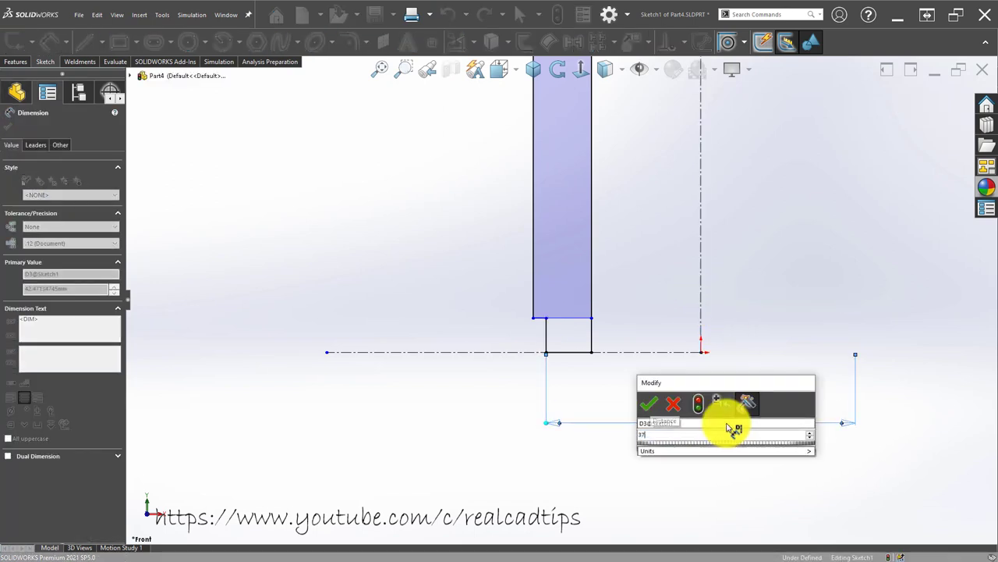
key(Return)
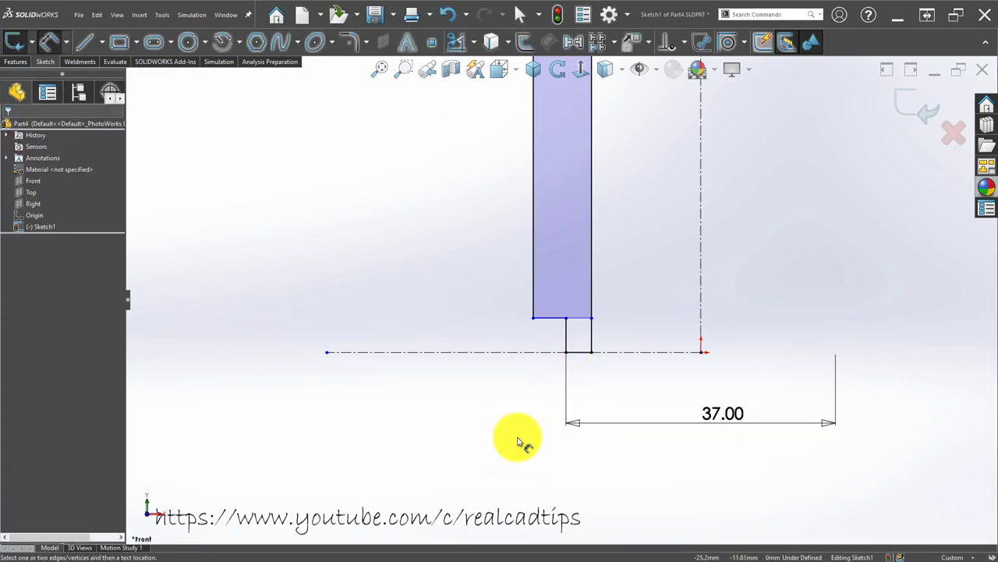
scroll(557, 386, down, 2)
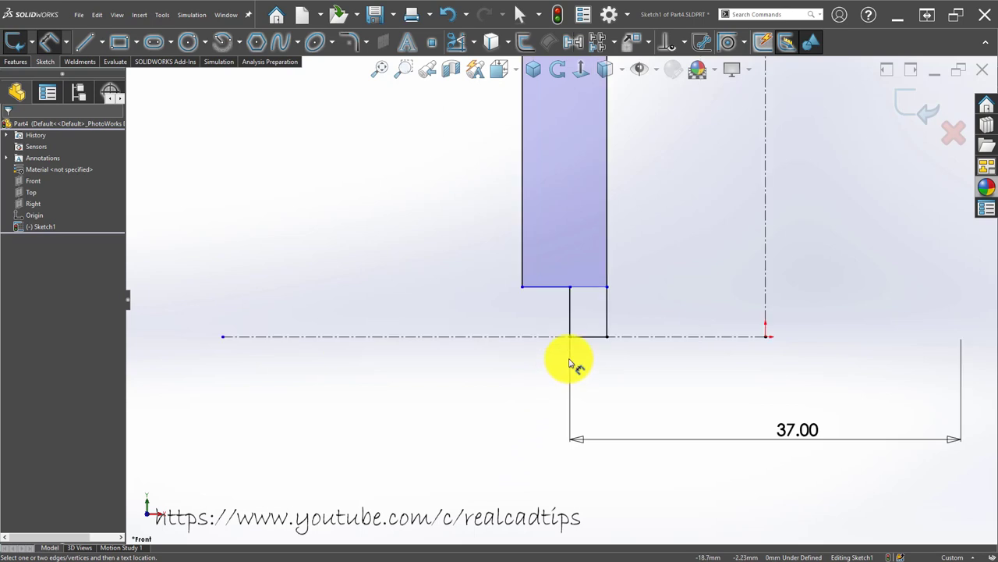
click(543, 287)
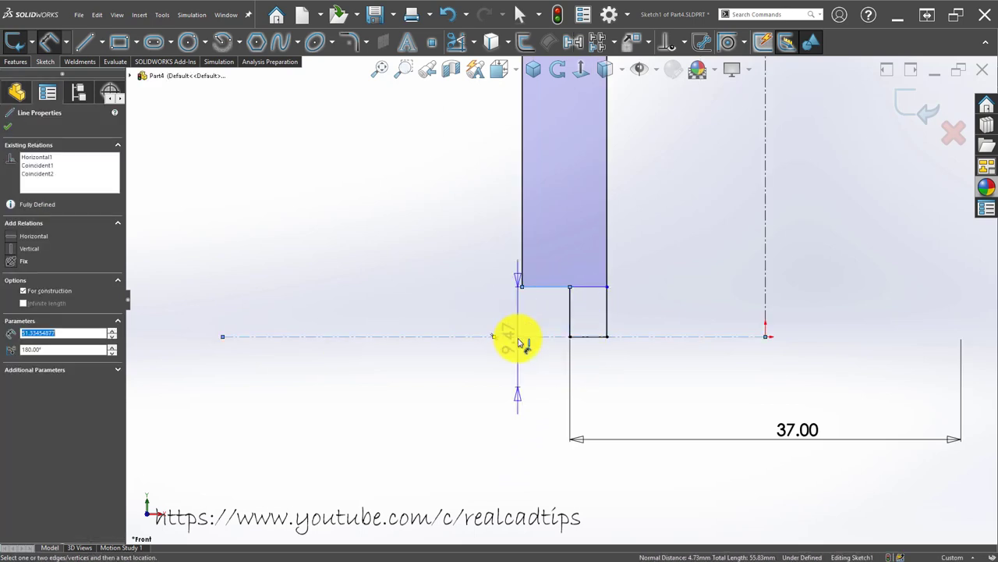
click(461, 302)
text(4)
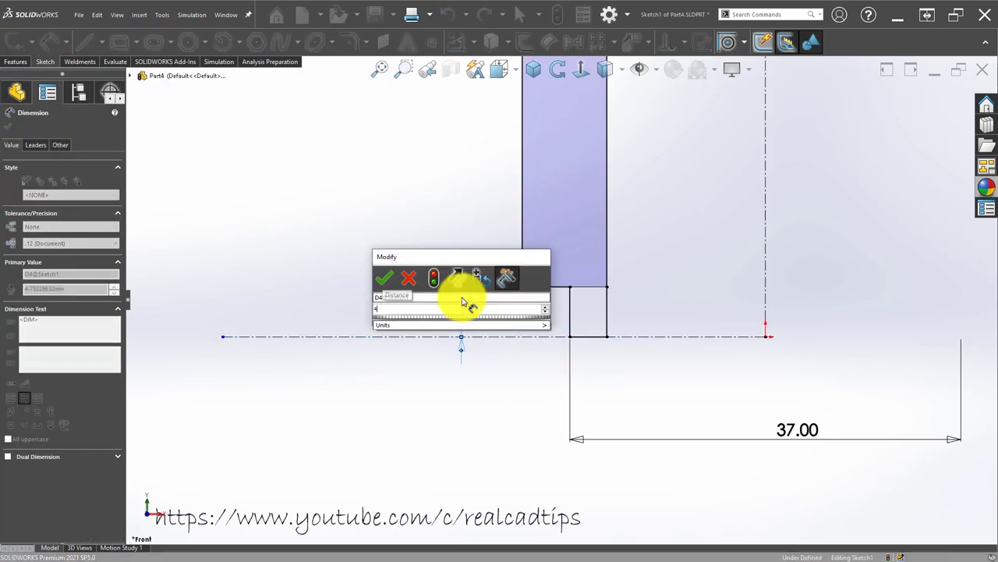
key(Return)
click(446, 217)
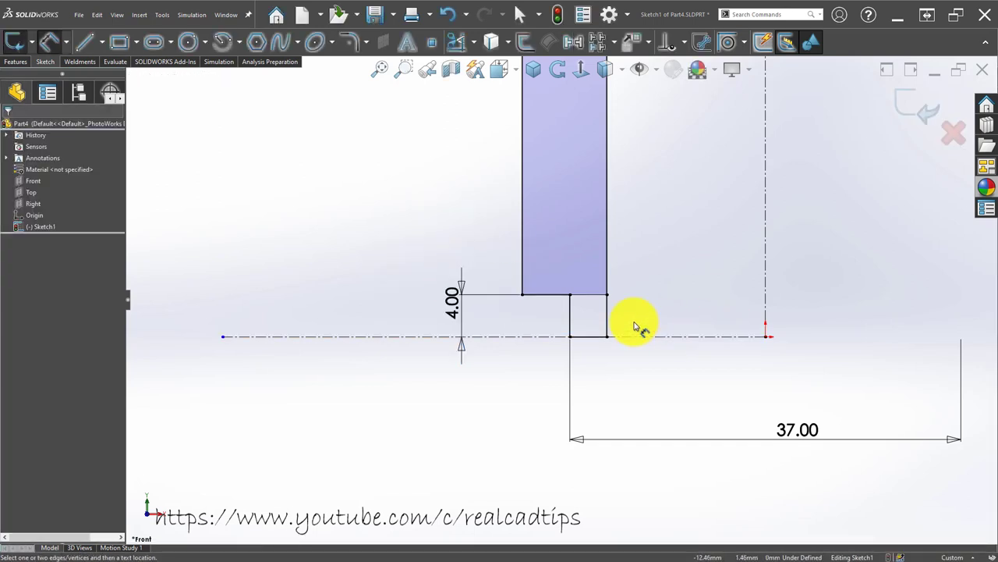
scroll(640, 328, down, 5)
- Sketch a small circle in the lower step, 0.5 mm from its right edge
click(187, 41)
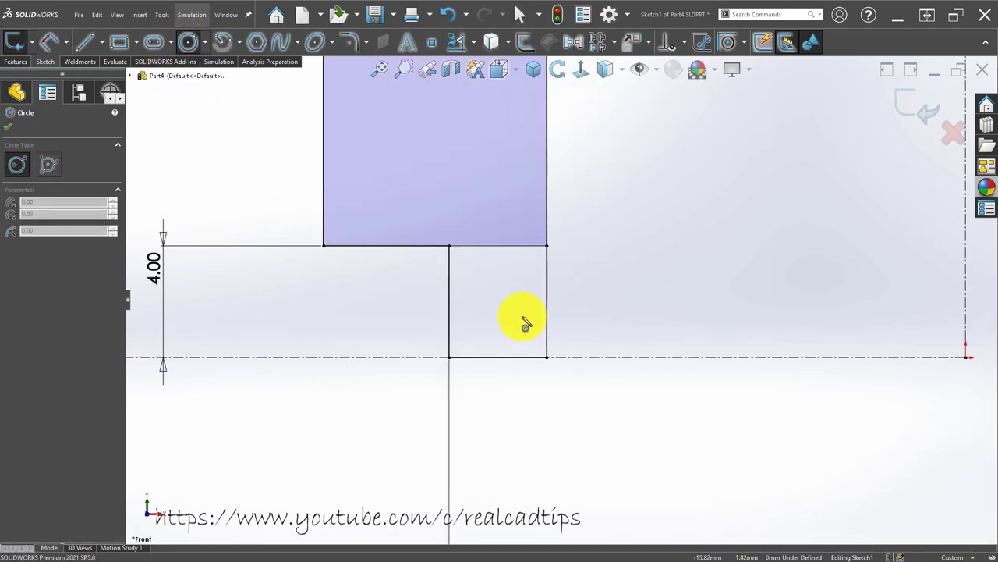
drag(522, 313, 537, 307)
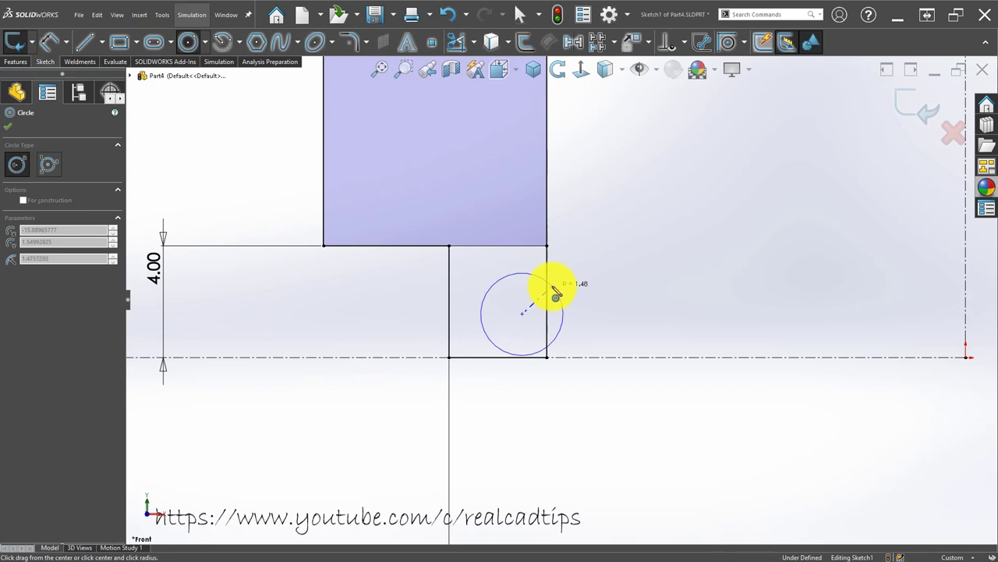
click(556, 295)
key(d)
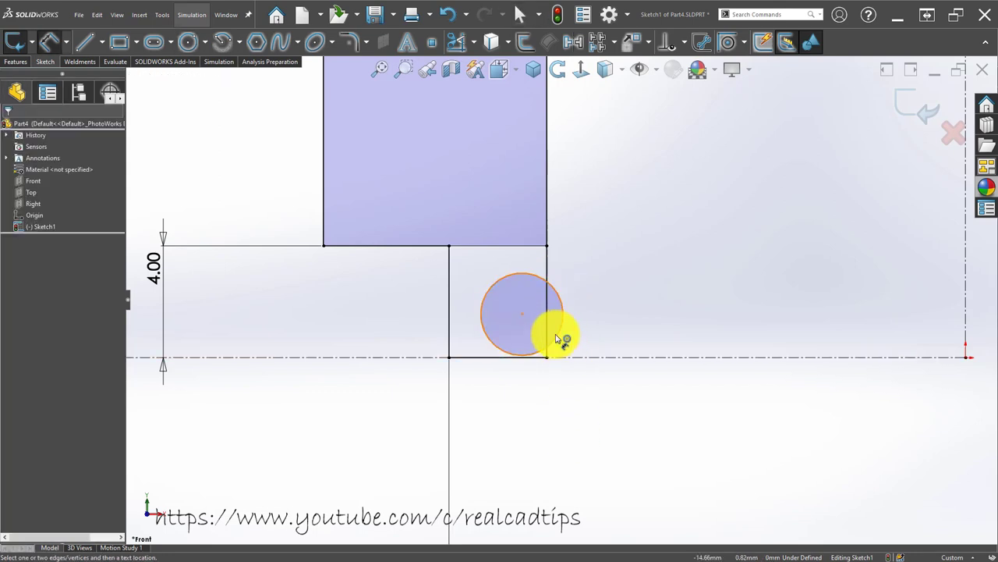
click(561, 312)
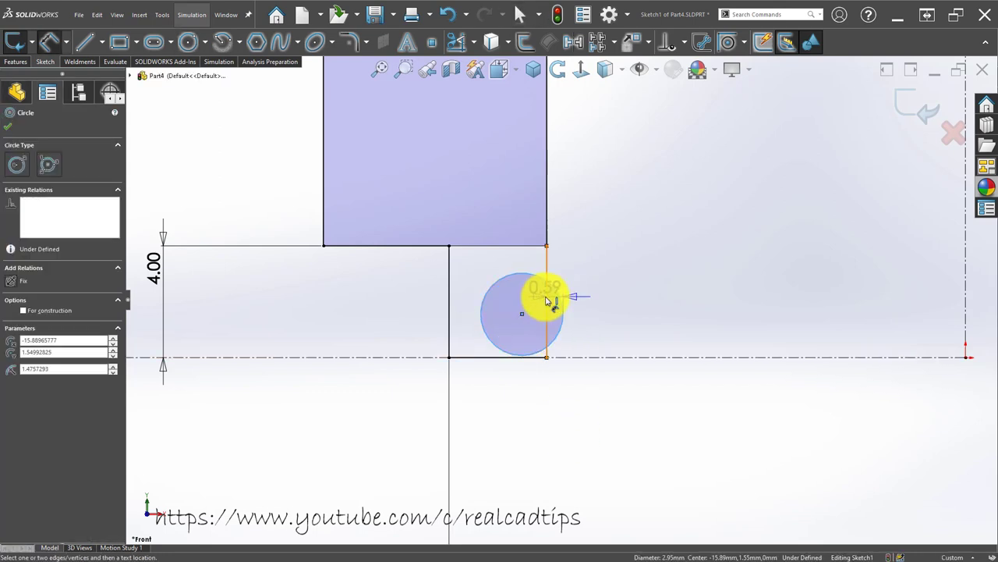
click(625, 266)
text(0.5)
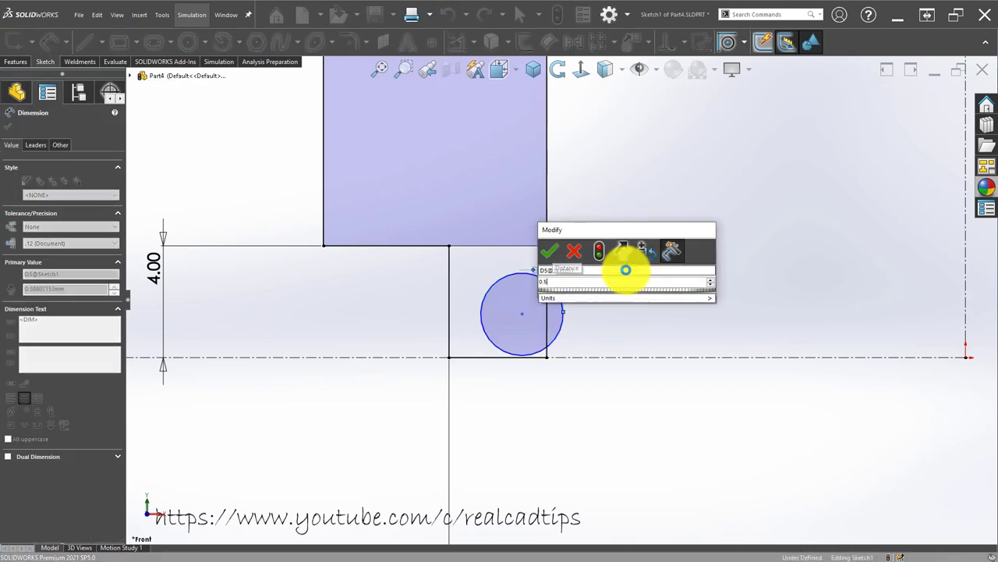
key(Return)
click(551, 435)
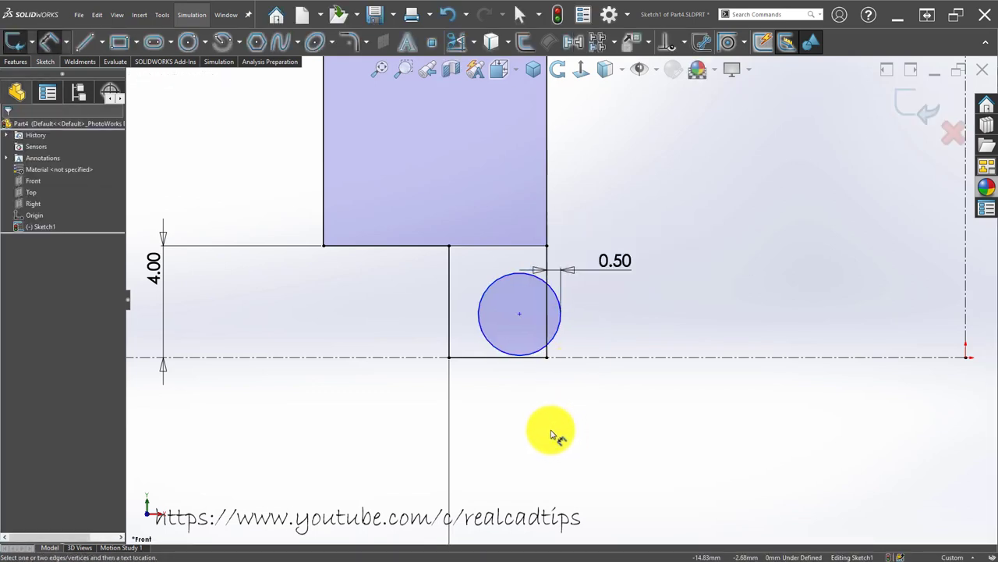
- Give the circle a 2 mm diameter and set it 1 mm above the bottom line
click(557, 341)
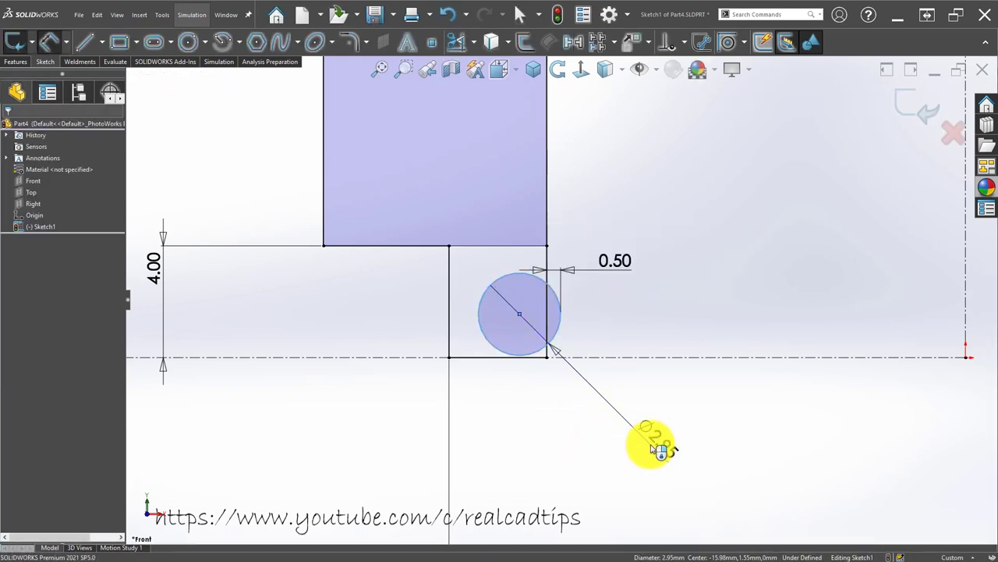
click(658, 450)
key(Return)
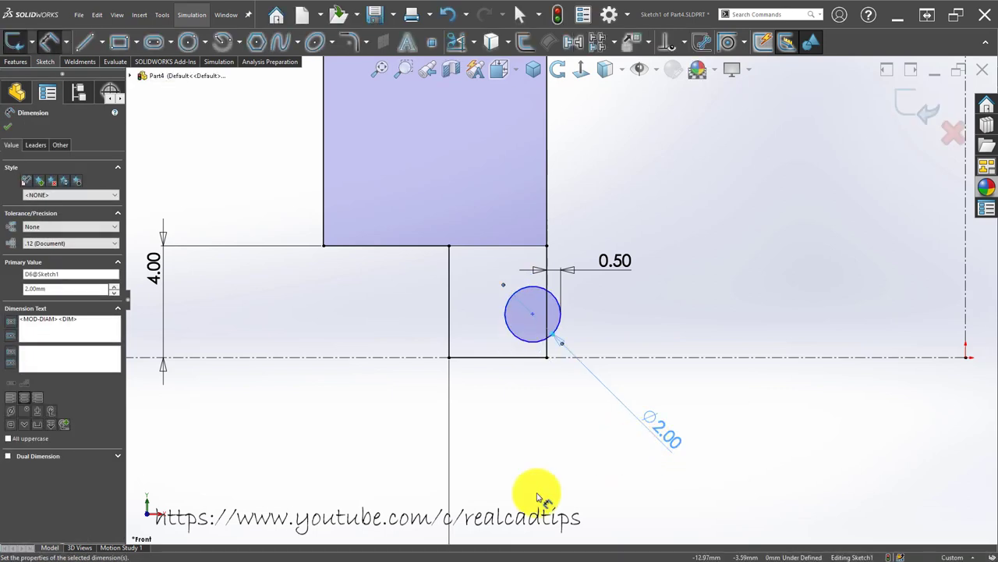
click(474, 493)
scroll(491, 435, down, 1)
scroll(527, 381, down, 3)
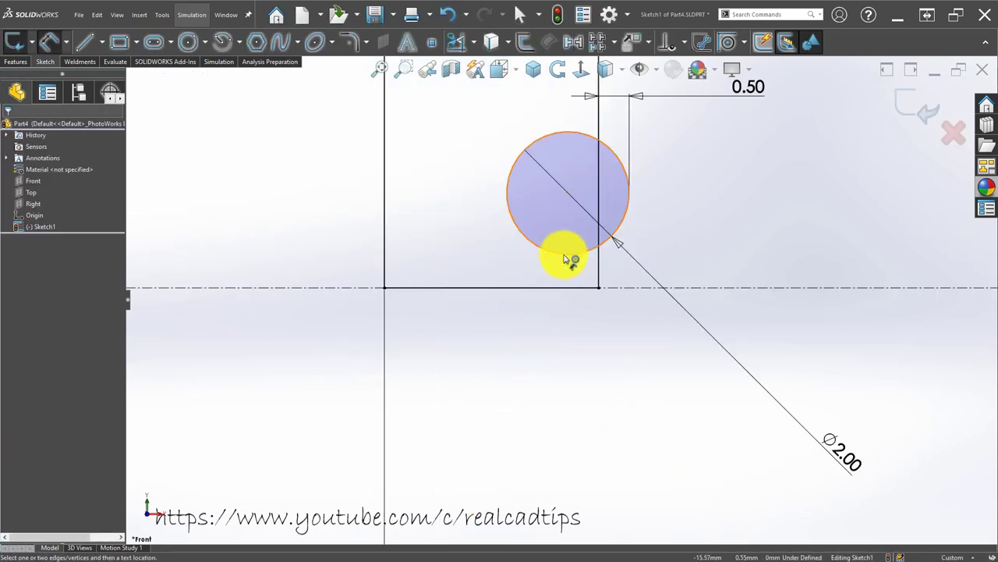
click(568, 258)
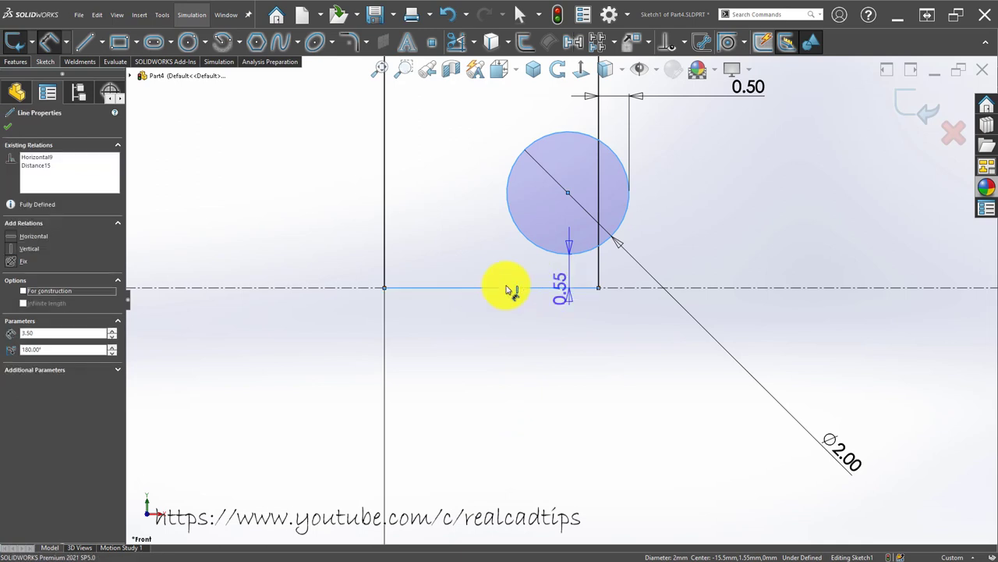
click(473, 268)
text(1)
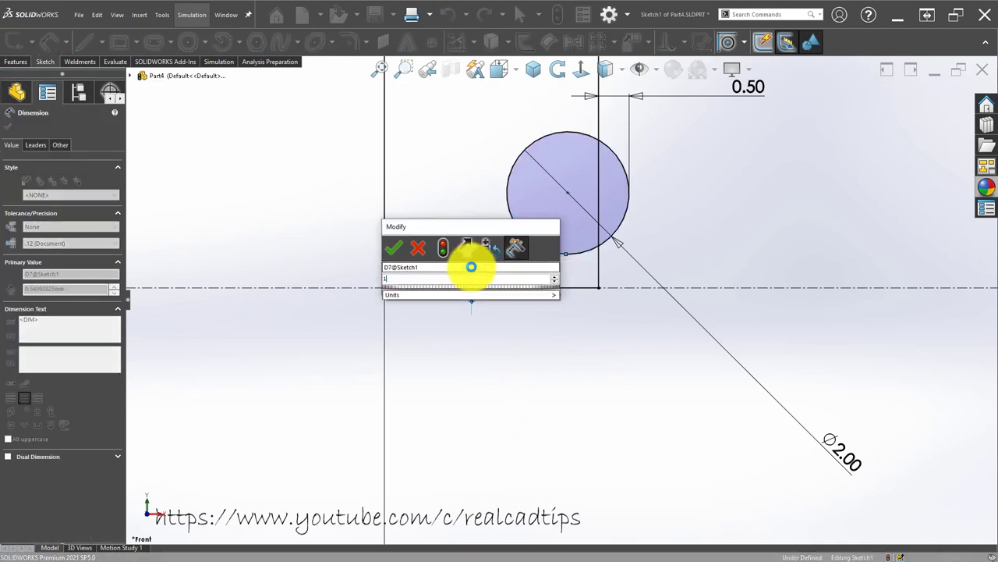
key(Return)
scroll(577, 368, up, 5)
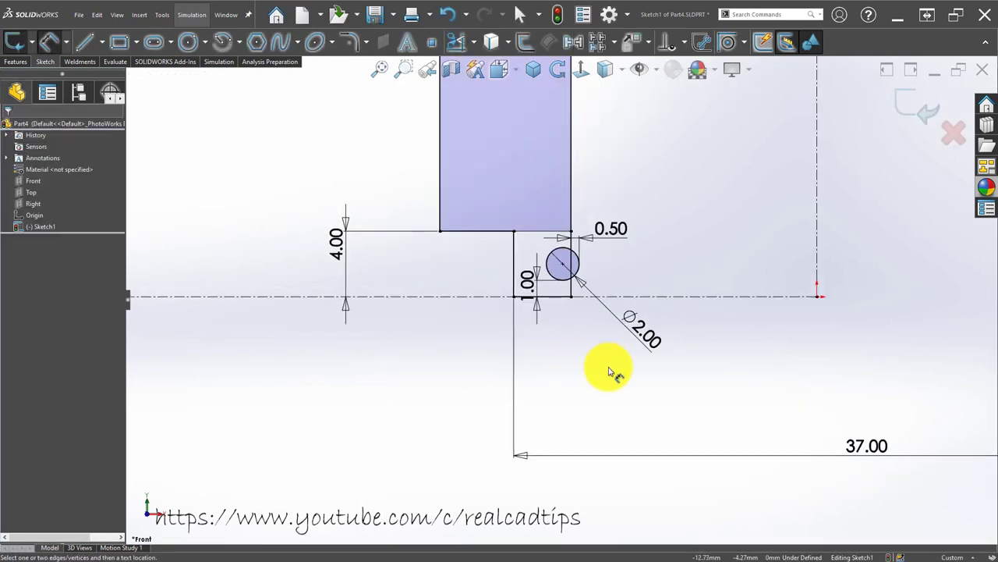
scroll(575, 289, down, 5)
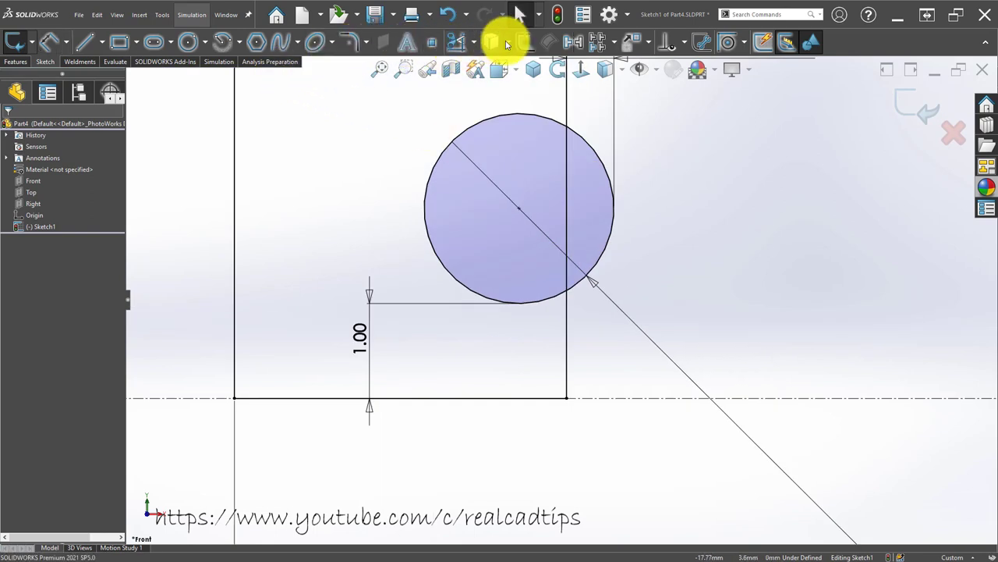
- Dimension the profile's top line 200 mm above the horizontal centreline
click(458, 43)
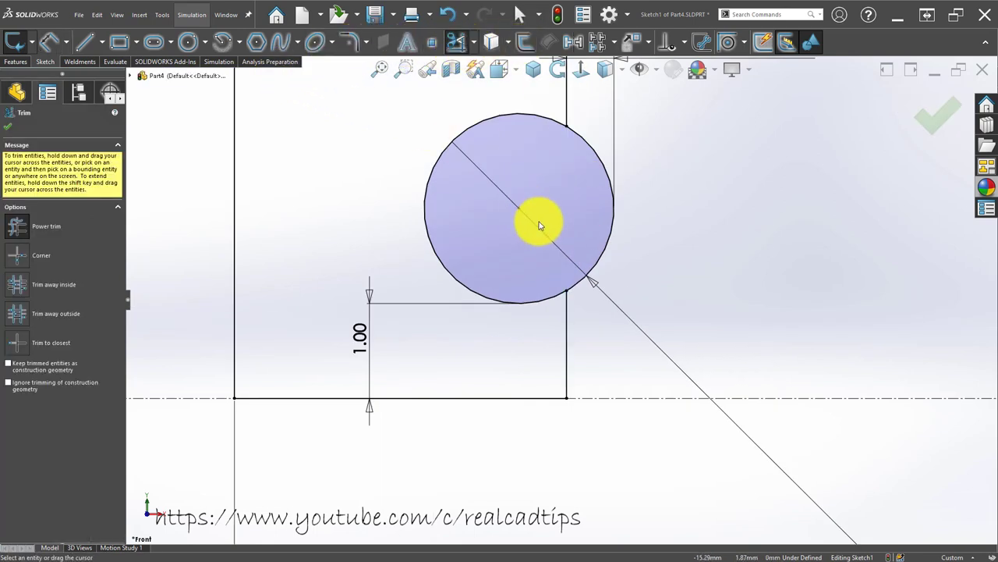
scroll(561, 301, up, 5)
click(922, 116)
scroll(535, 316, up, 3)
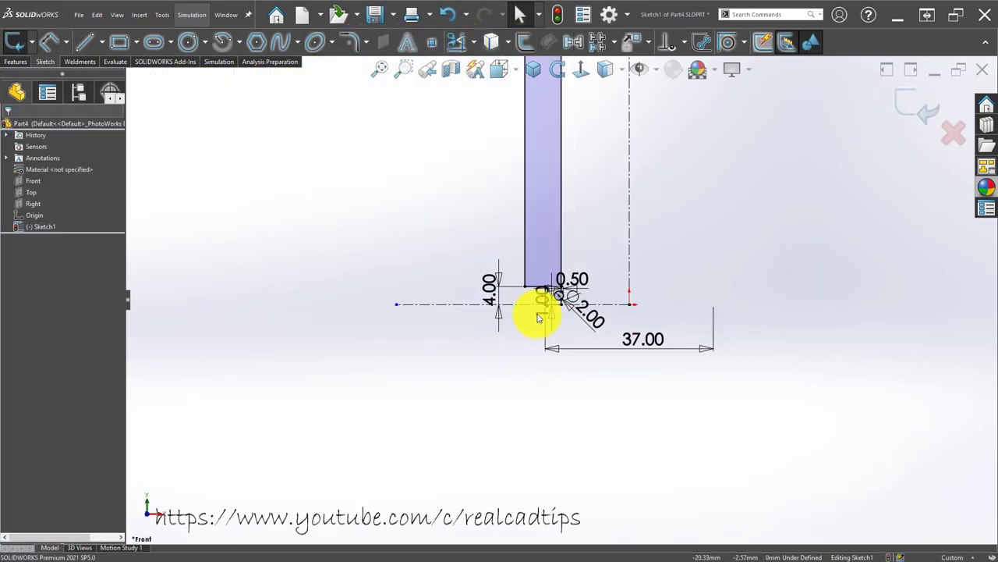
scroll(557, 252, up, 3)
scroll(574, 201, down, 3)
scroll(515, 250, up, 2)
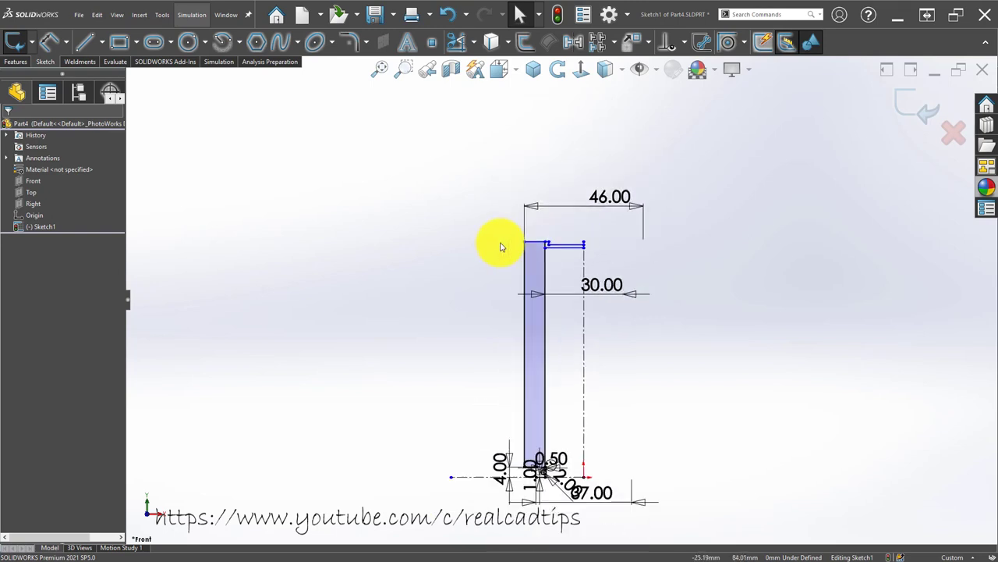
key(d)
click(533, 247)
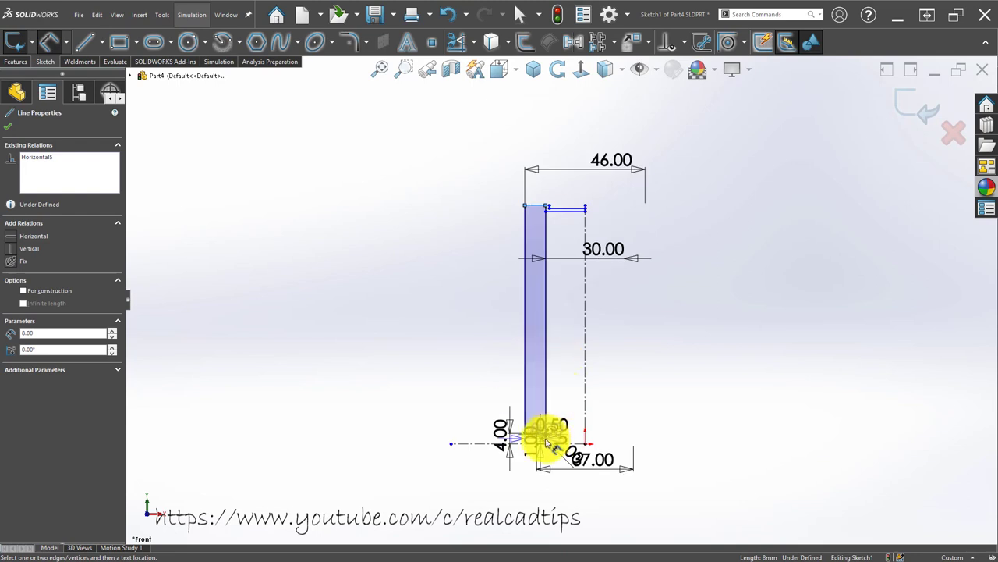
scroll(532, 438, down, 3)
click(398, 398)
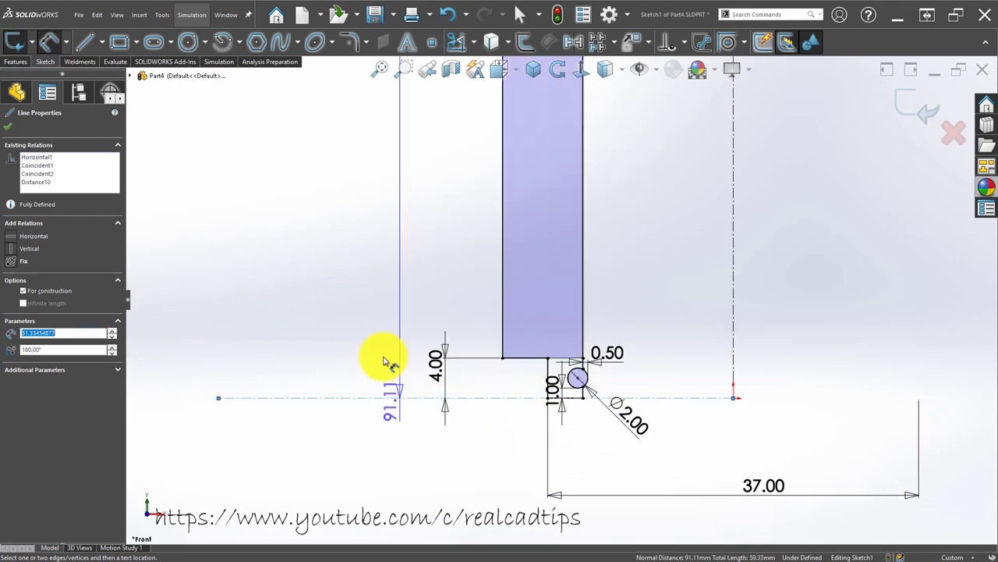
click(367, 249)
text(200)
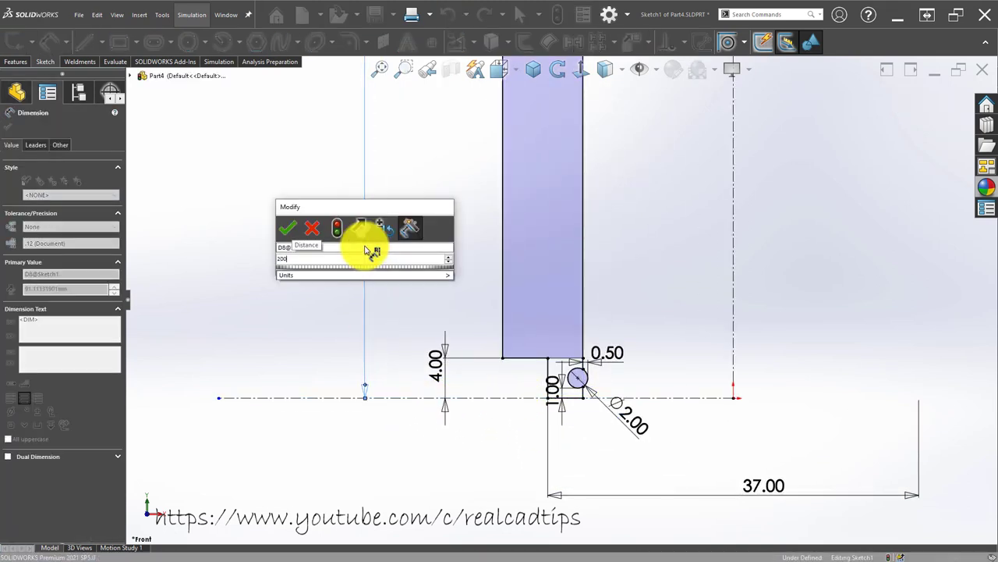
key(Return)
- Select the short horizontal sketch line and drag it to a new height
scroll(486, 297, up, 3)
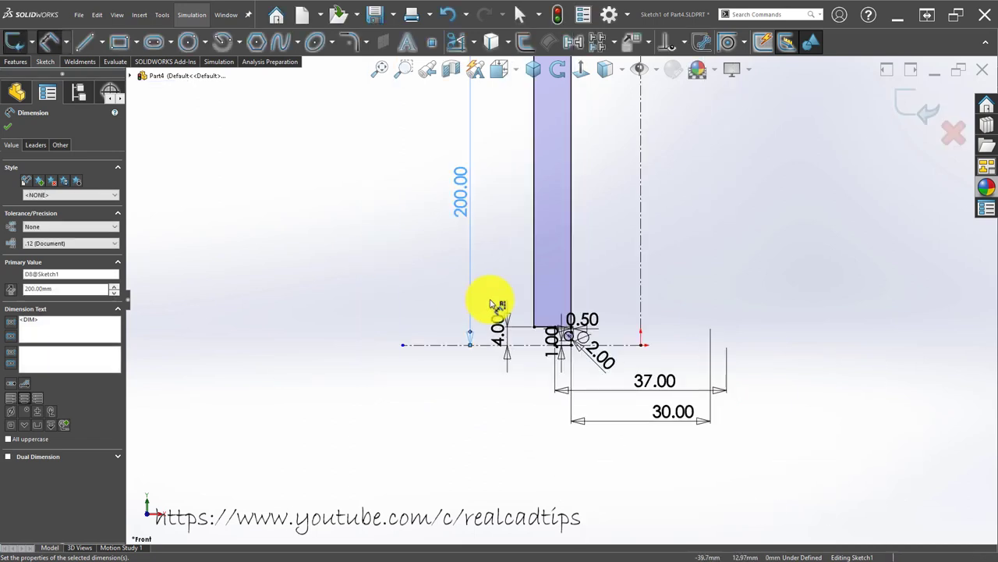
scroll(485, 297, up, 2)
scroll(599, 181, up, 2)
scroll(599, 167, up, 1)
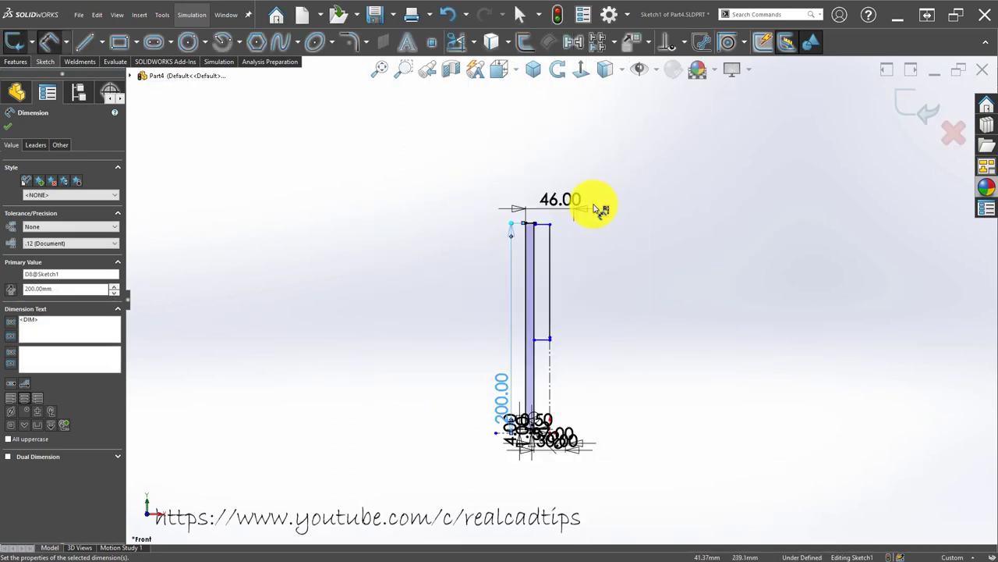
scroll(557, 335, down, 2)
scroll(528, 327, down, 2)
scroll(422, 288, down, 3)
click(422, 288)
drag(422, 288, 633, 377)
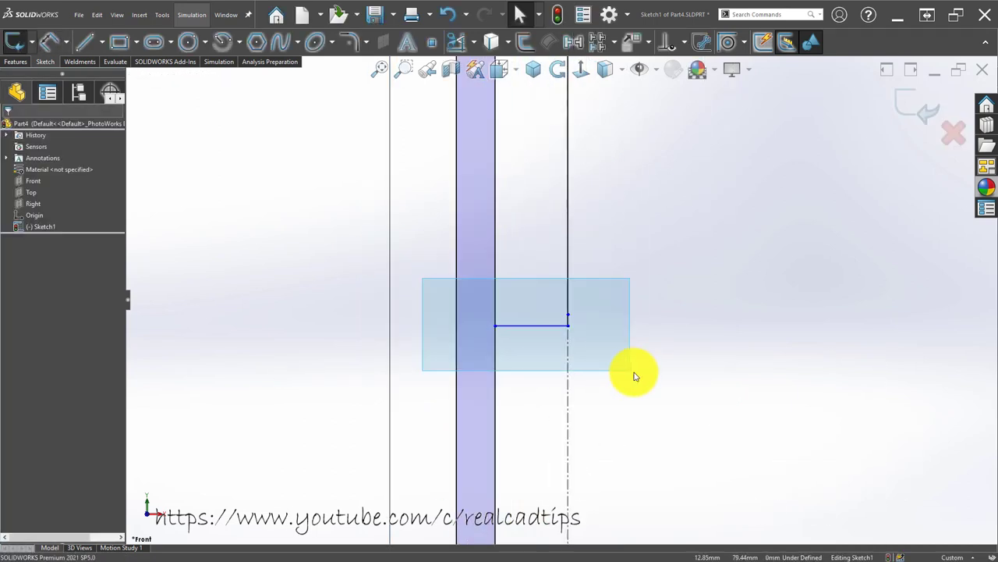
mouse_move(555, 332)
mouse_down()
mouse_move(548, 252)
mouse_move(521, 372)
mouse_move(526, 27)
mouse_move(546, 151)
mouse_up()
- Drag the horizontal lines up beside the top segment to form the thin strip
click(551, 348)
scroll(601, 343, up, 3)
scroll(557, 188, down, 1)
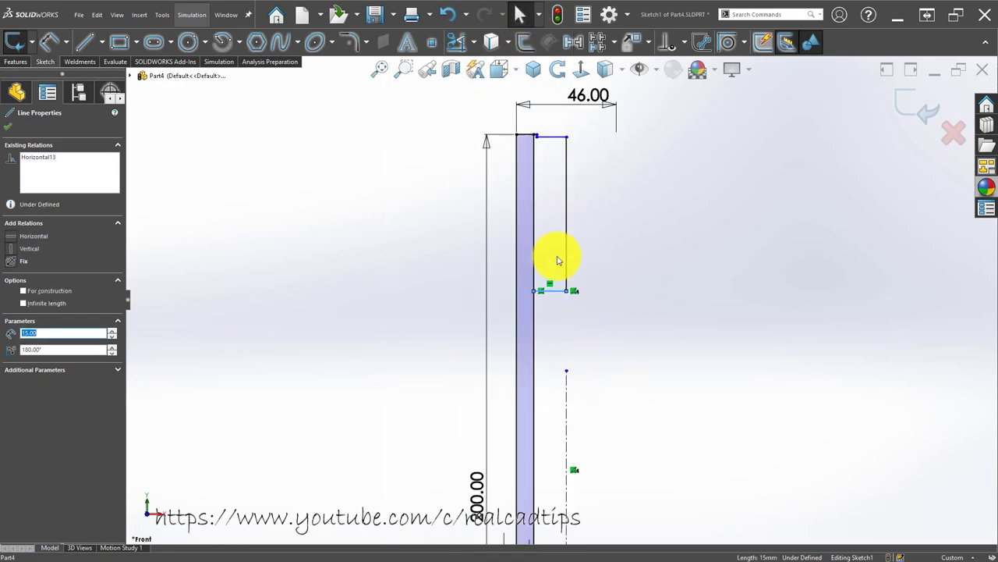
scroll(552, 263, down, 2)
drag(558, 260, 591, 203)
click(601, 107)
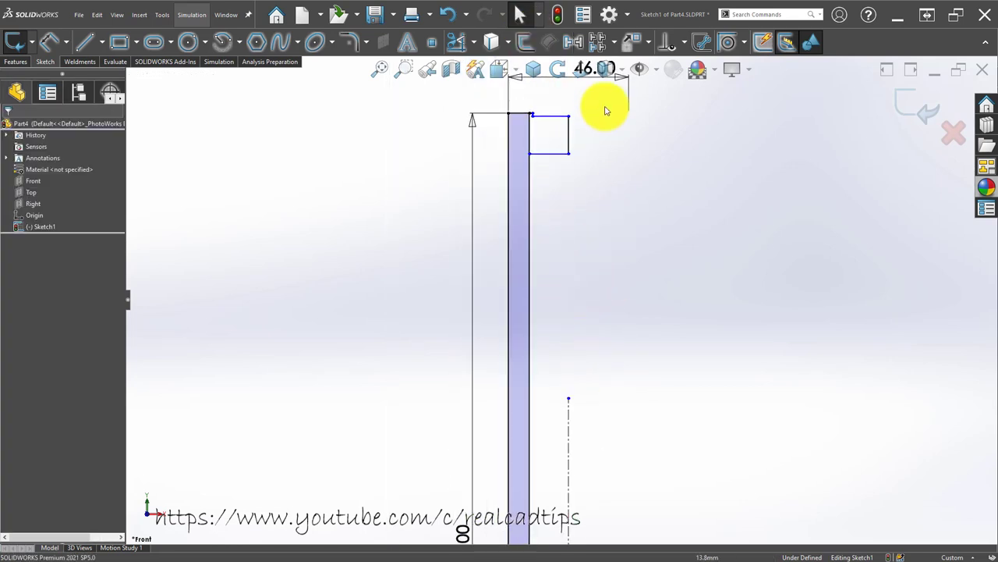
scroll(602, 107, down, 3)
scroll(577, 179, down, 3)
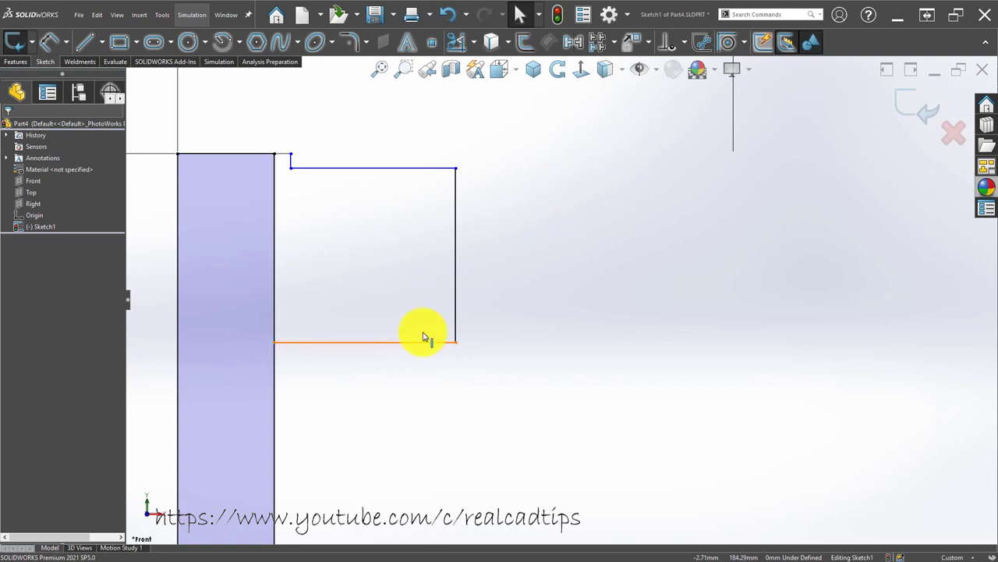
drag(423, 337, 423, 185)
click(476, 252)
scroll(462, 267, up, 3)
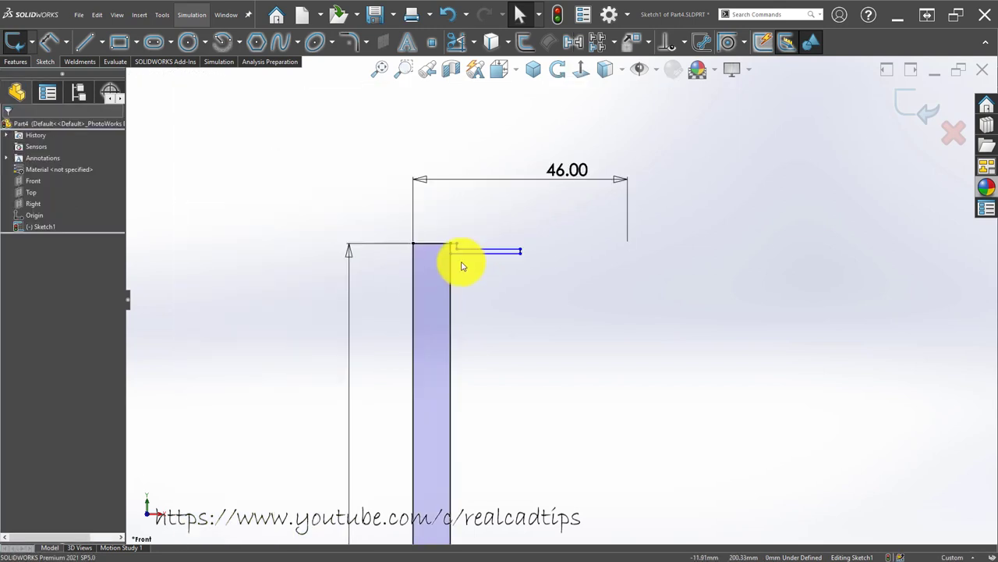
right_drag(517, 363, 517, 252)
scroll(499, 253, down, 6)
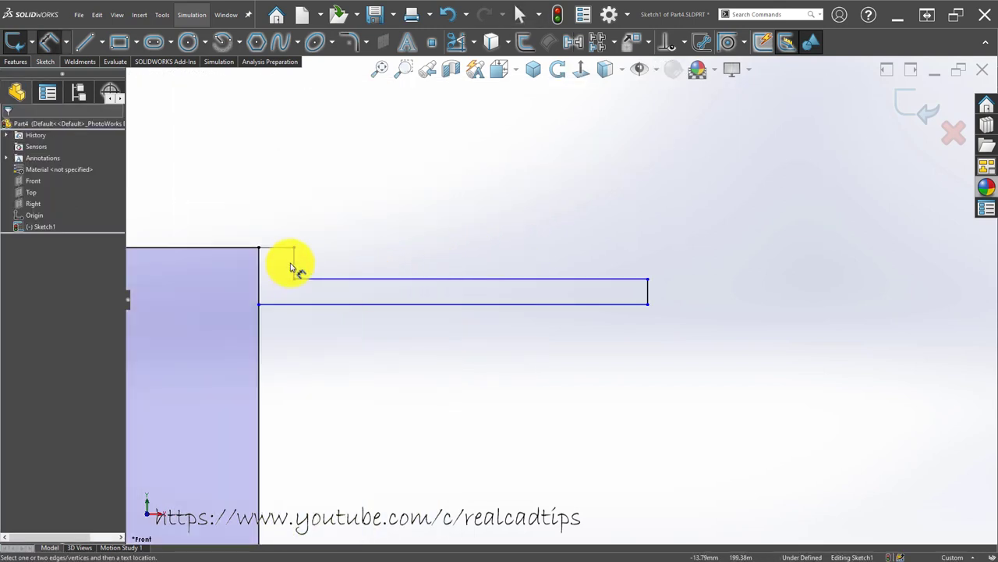
scroll(471, 278, up, 3)
scroll(535, 390, up, 3)
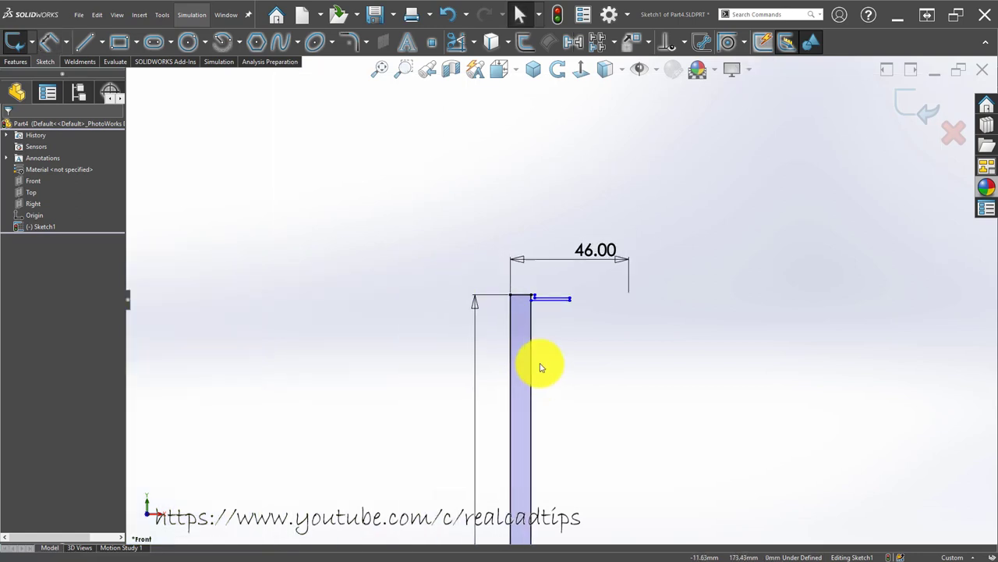
scroll(565, 366, up, 2)
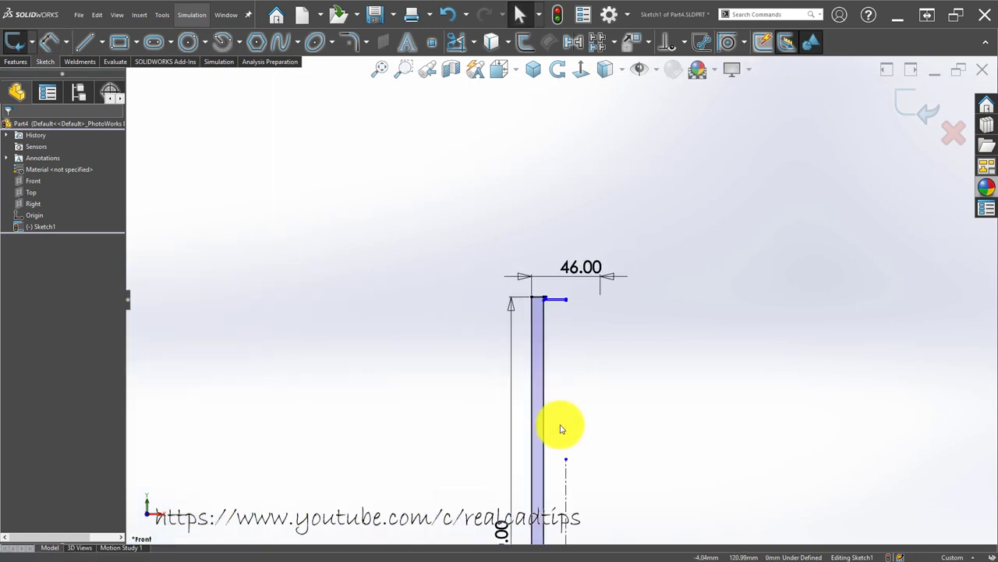
- Shift the short vertical step line back toward the wall and select it
click(553, 286)
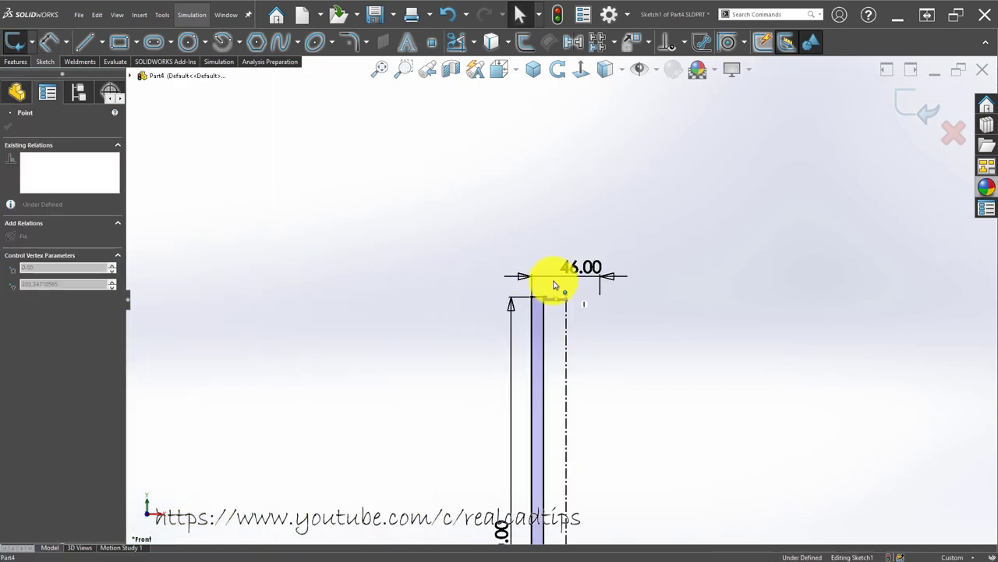
click(595, 385)
scroll(580, 319, down, 1)
scroll(555, 314, down, 2)
scroll(552, 341, down, 3)
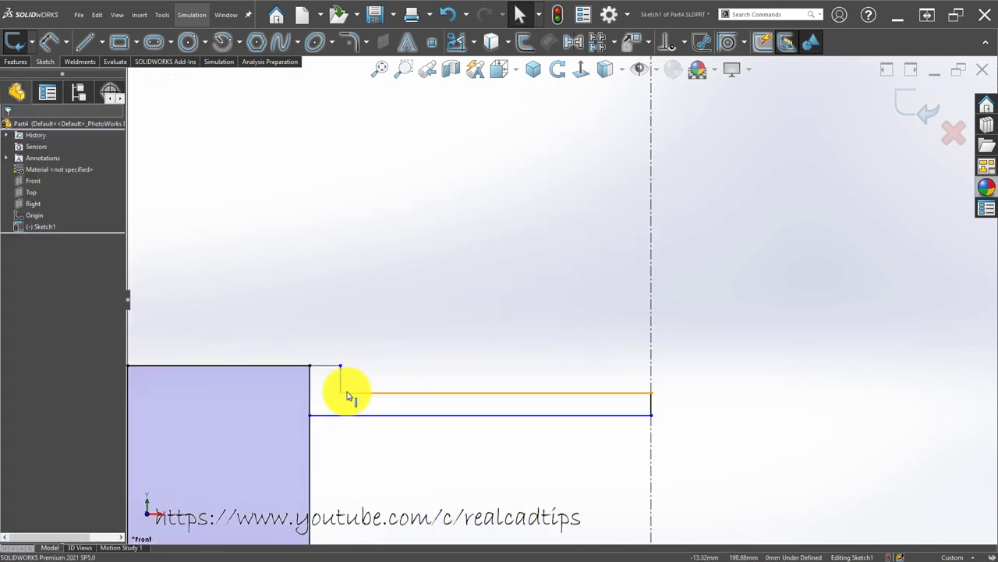
drag(340, 382, 466, 367)
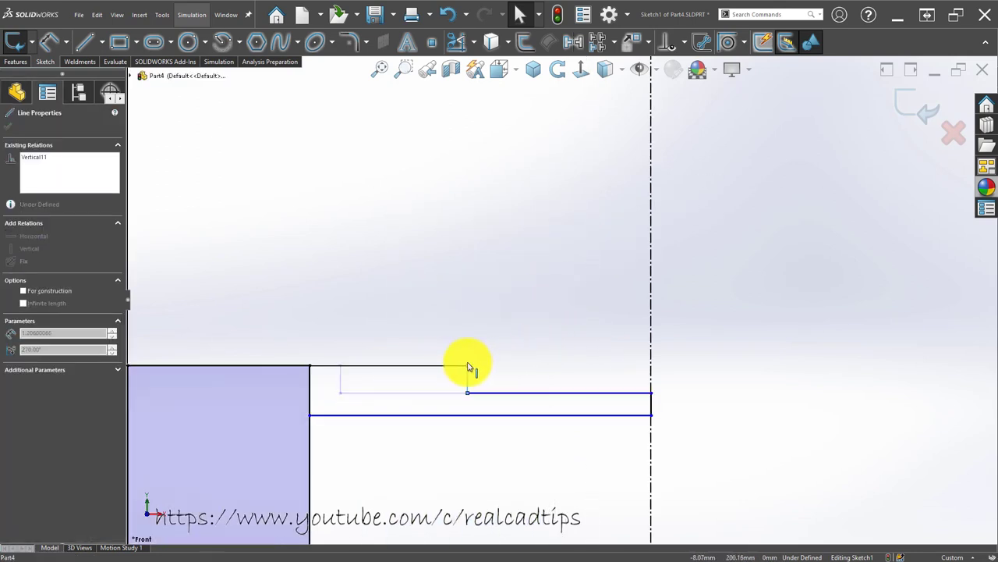
click(512, 461)
scroll(653, 442, up, 2)
scroll(575, 320, down, 3)
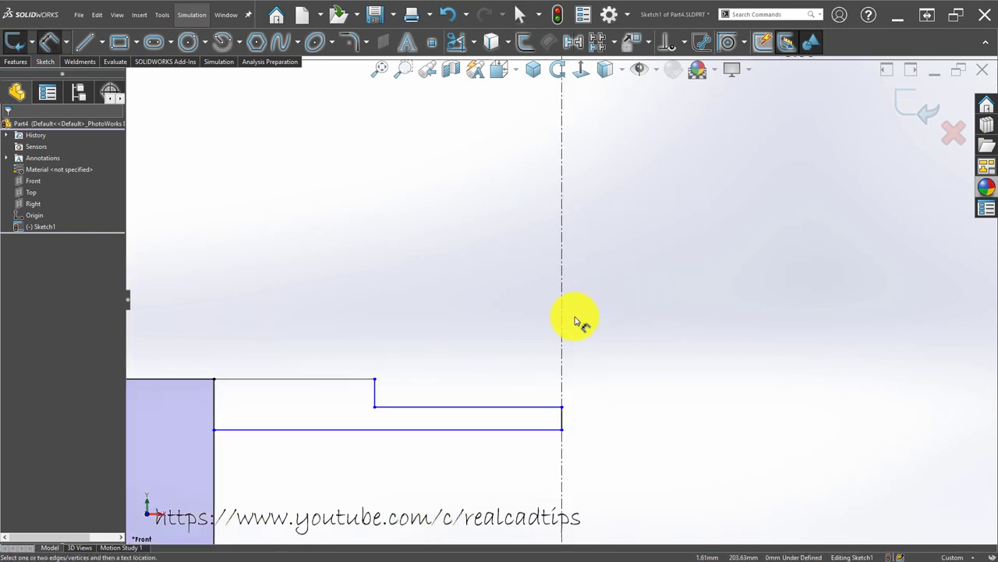
key(Escape)
drag(375, 397, 279, 390)
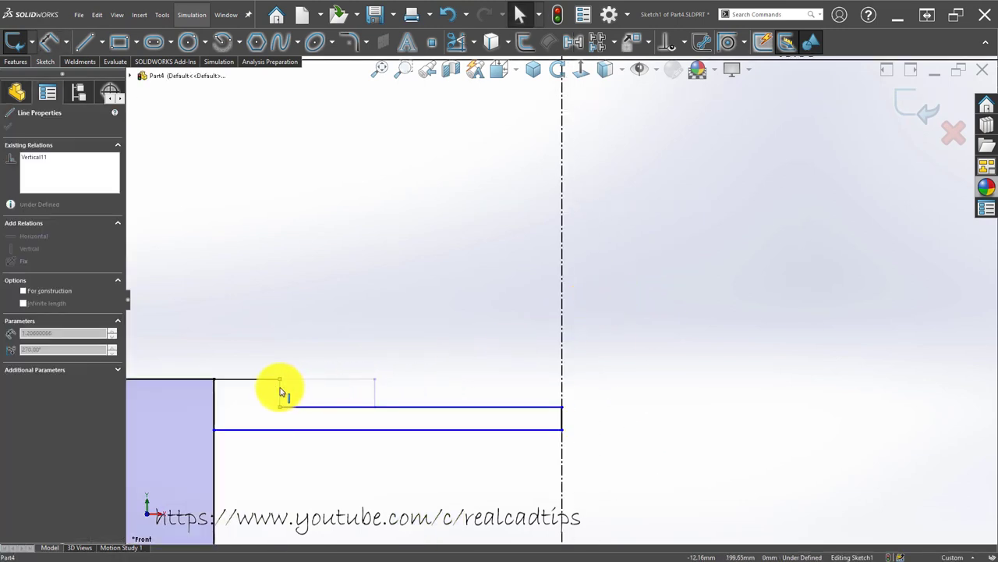
click(318, 457)
click(281, 393)
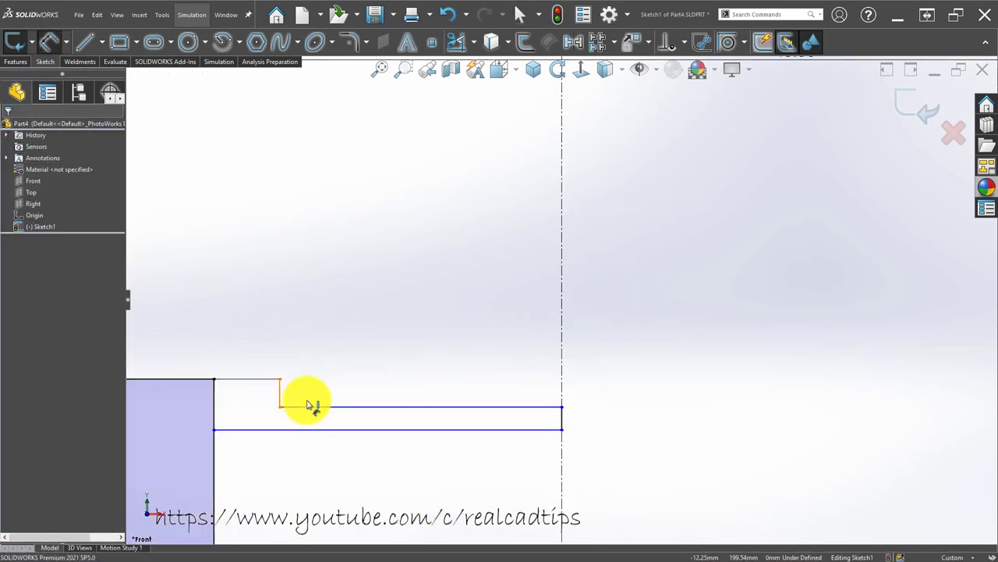
- Dimension the vertical step as a 24 mm diameter across the centreline
click(563, 327)
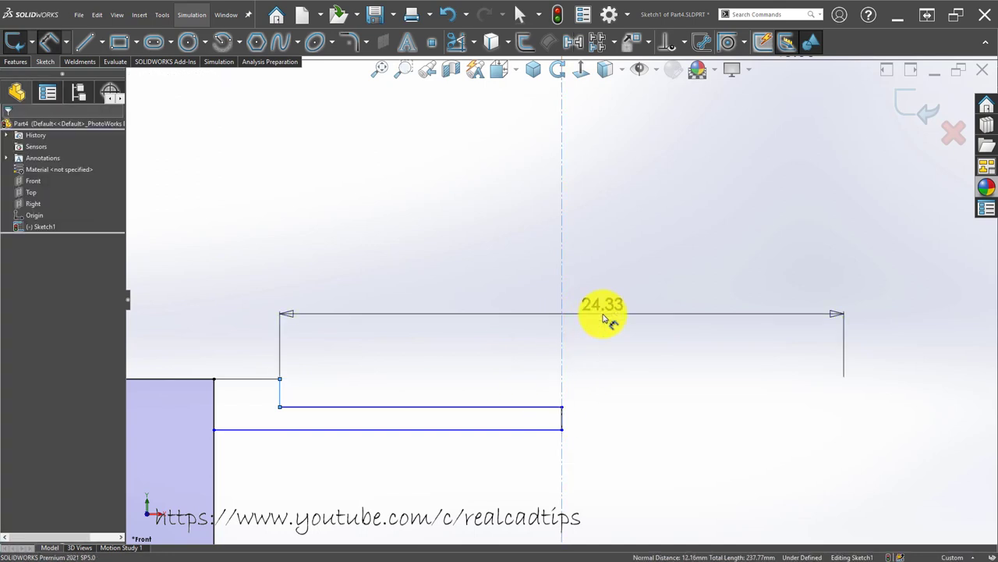
click(606, 319)
text(24)
key(Return)
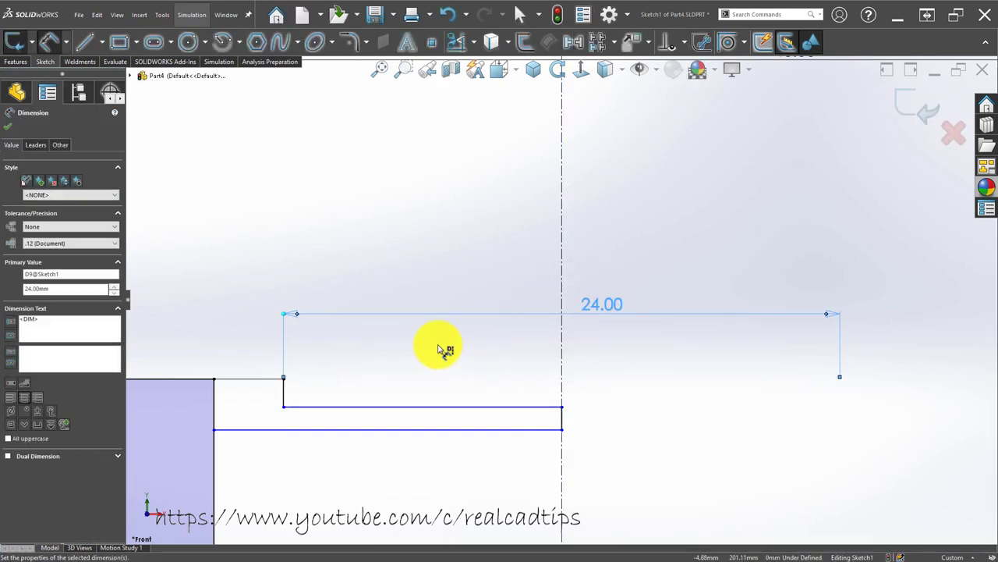
key(Escape)
- Set the thin strip's thickness to 1 mm
scroll(323, 428, down, 3)
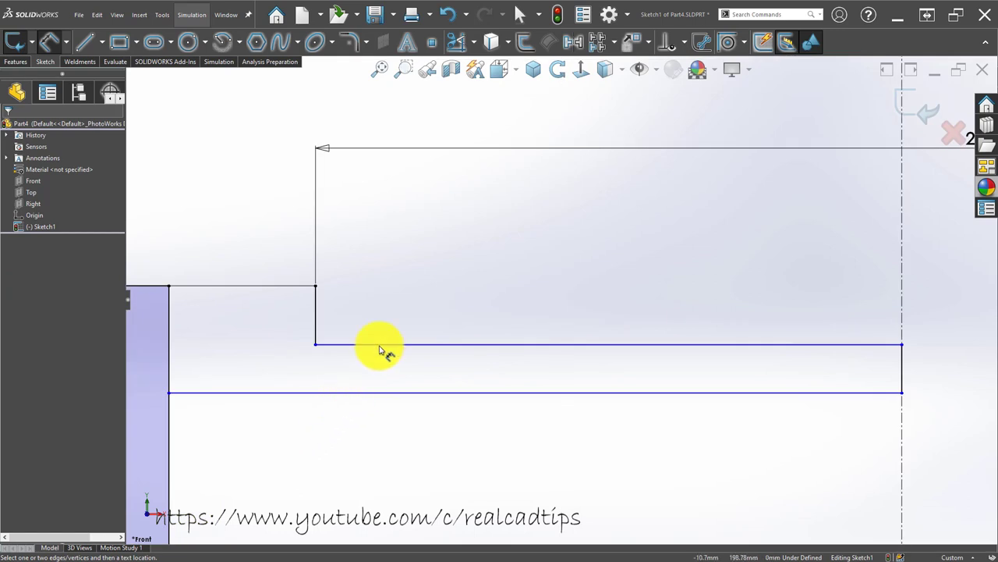
click(393, 394)
click(418, 344)
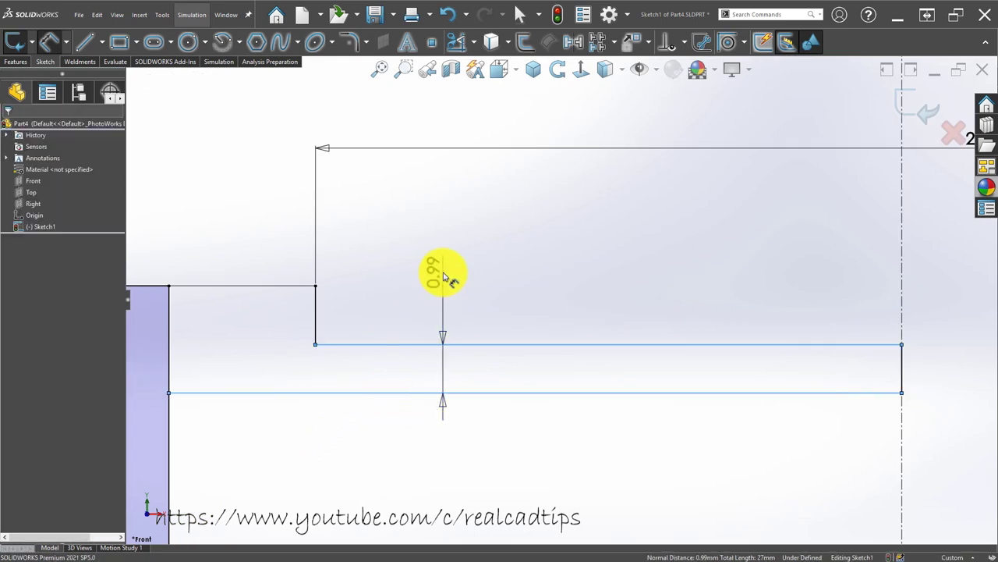
click(443, 277)
text(1)
key(Return)
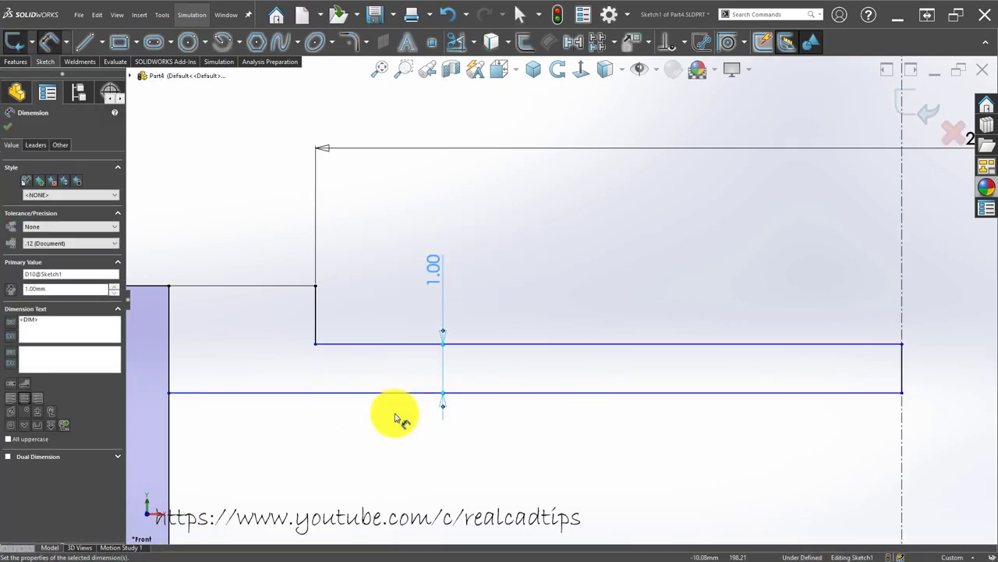
key(Escape)
- Set a 1.00 mm drop between the top line and the stepped line
scroll(373, 450, up, 3)
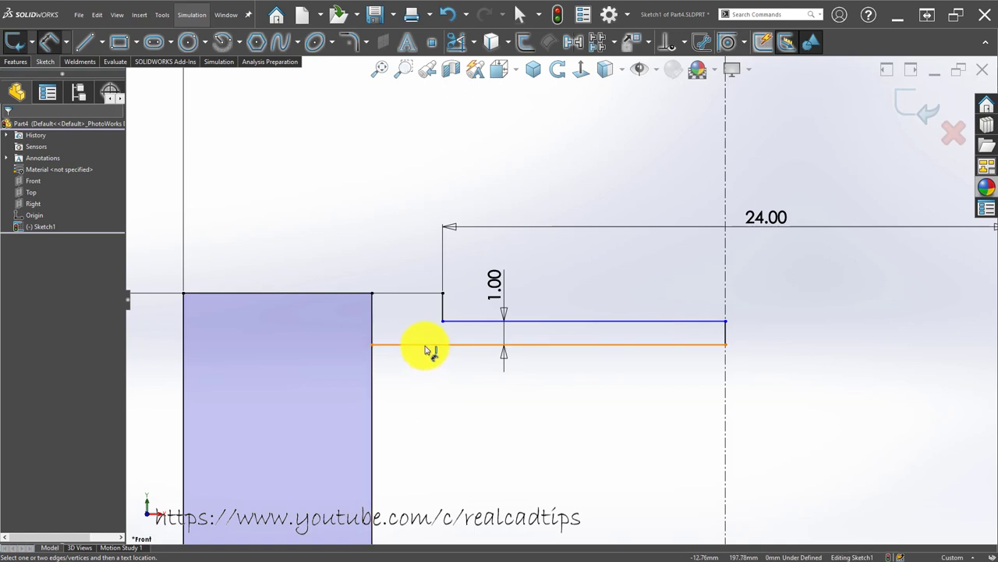
click(461, 321)
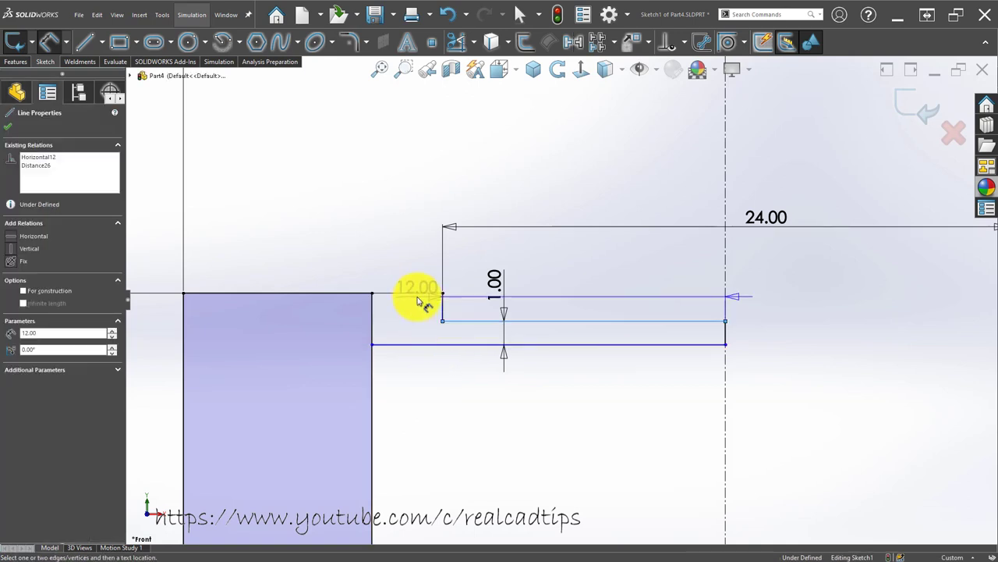
click(596, 256)
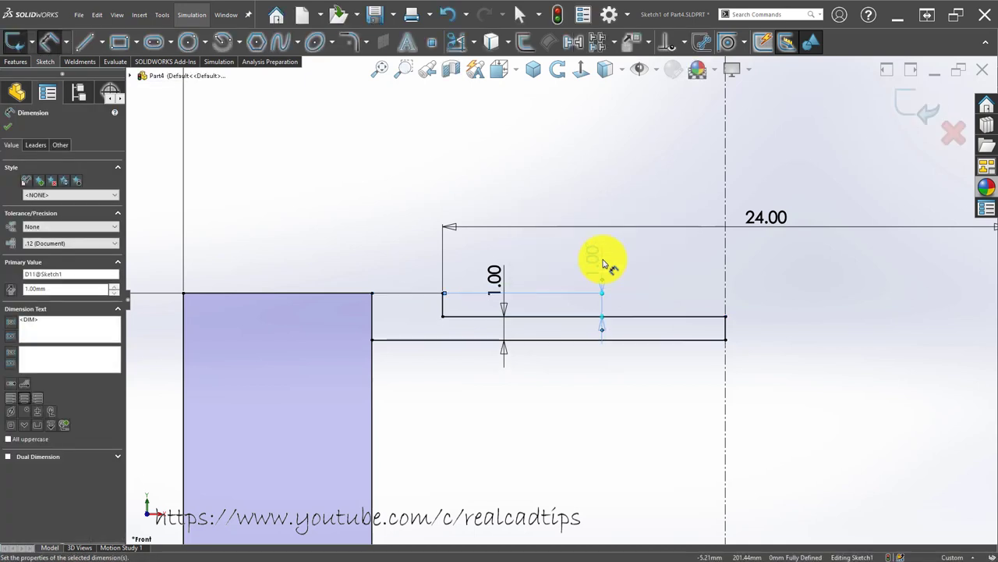
text(1)
key(Return)
click(546, 419)
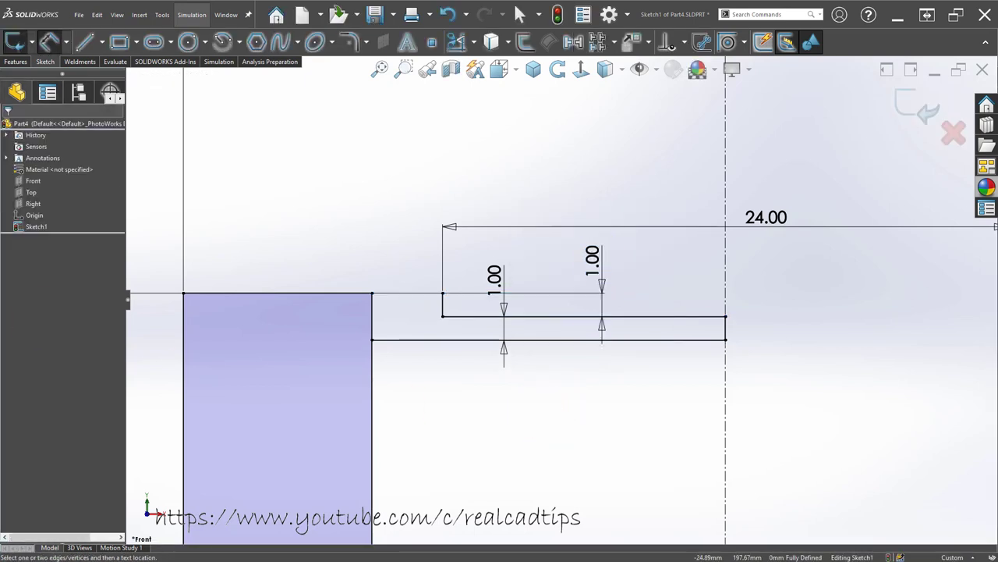
scroll(561, 187, up, 3)
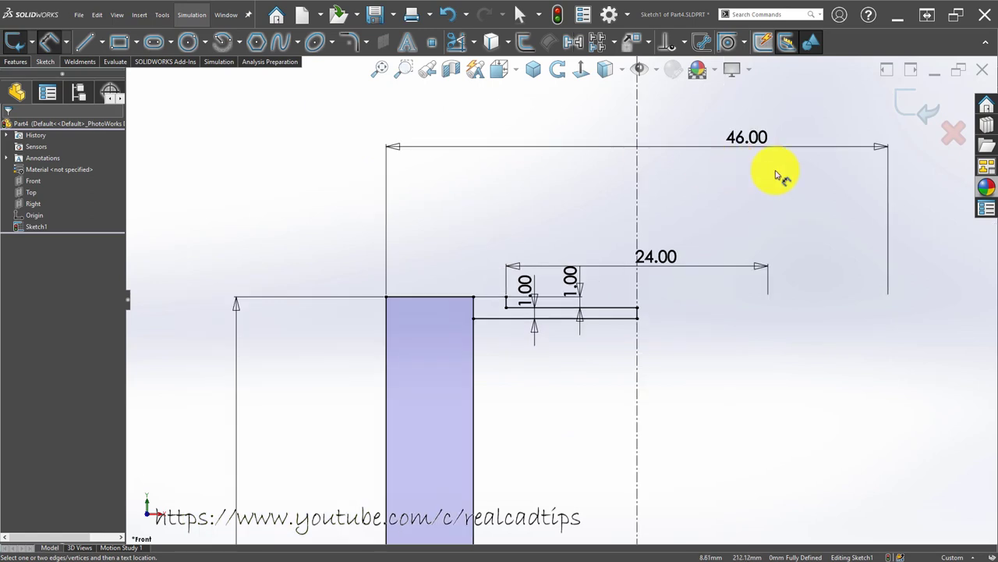
- Exit the sketch, cancel the stray Sweep, and revolve the region 360° about the centerline
click(914, 105)
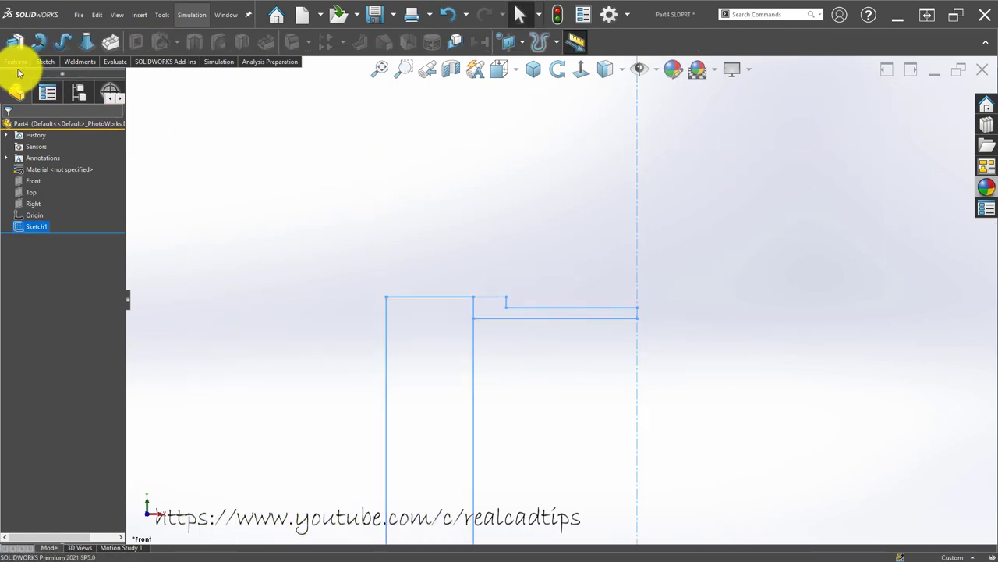
click(63, 42)
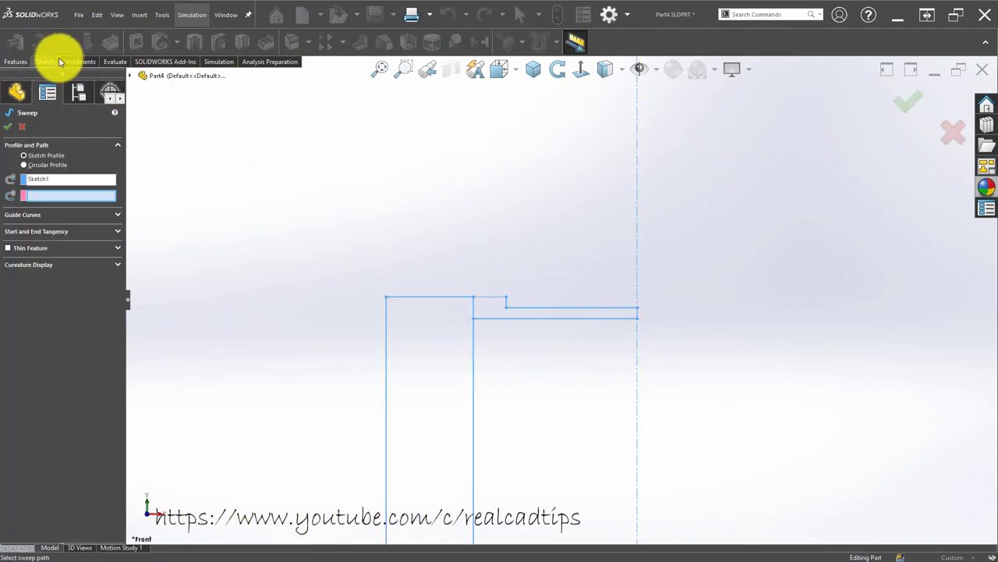
click(43, 43)
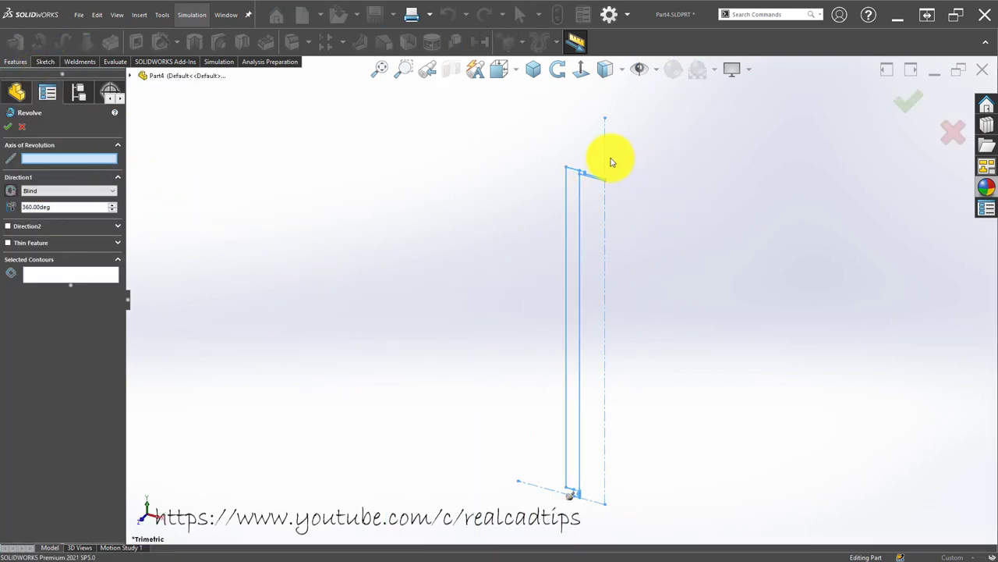
click(606, 153)
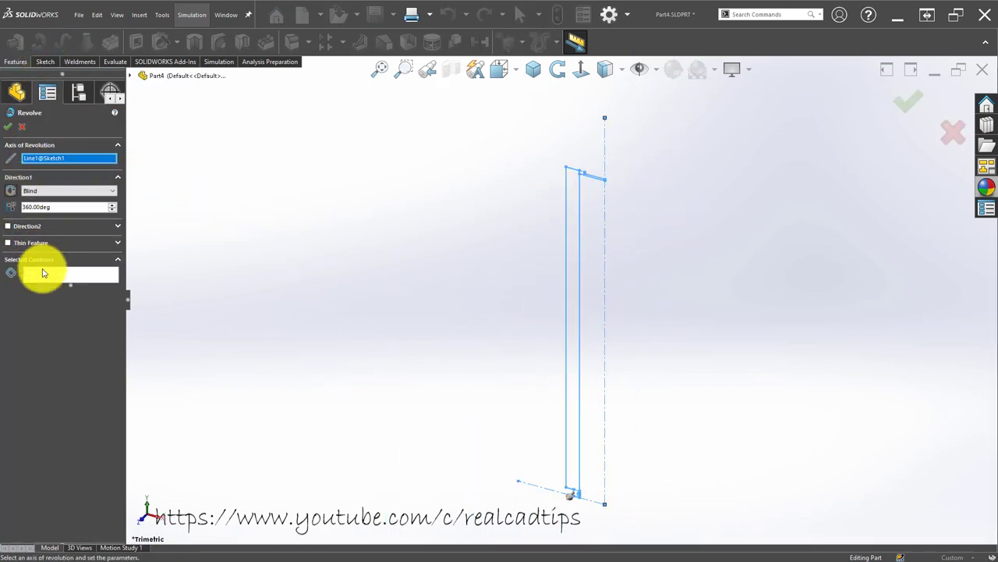
click(46, 277)
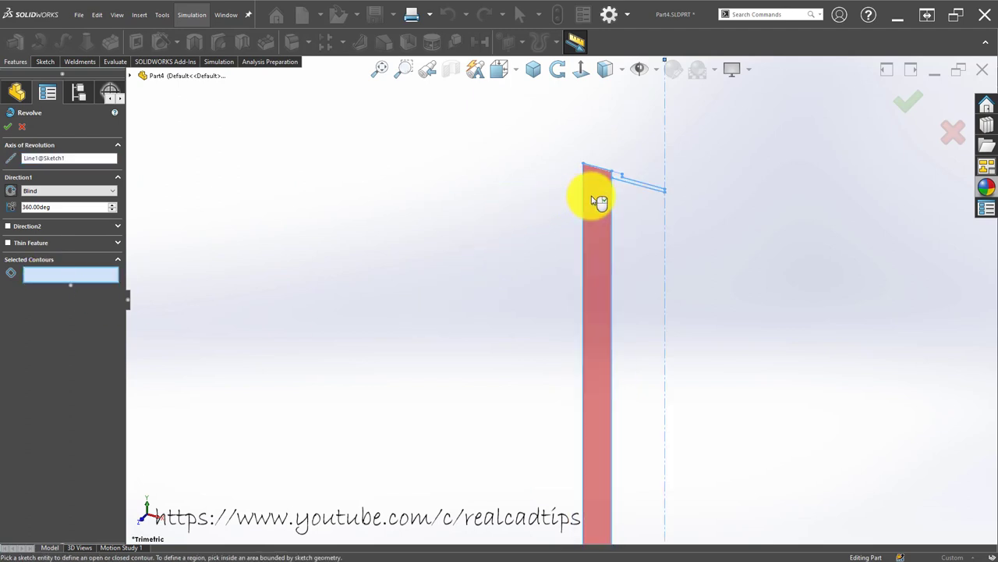
click(587, 197)
scroll(542, 273, up, 3)
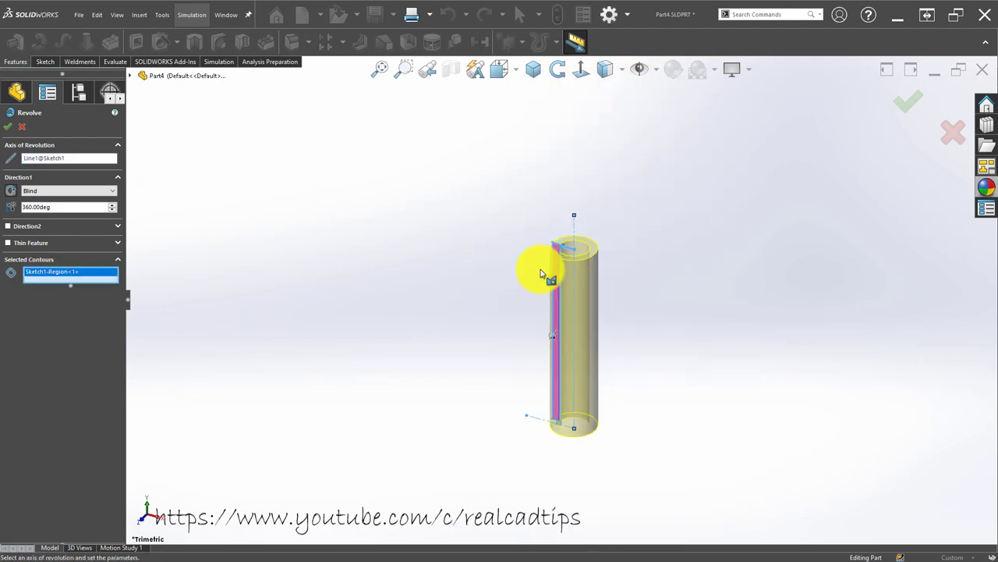
scroll(569, 337, down, 2)
click(914, 102)
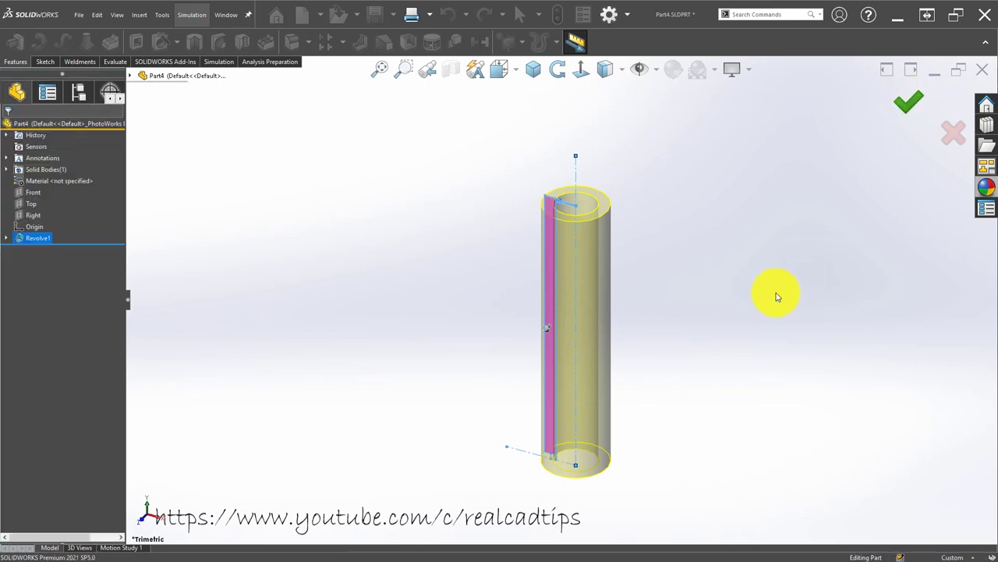
- Shell the tube with a 0.5 mm wall thickness to create Shell1
click(491, 253)
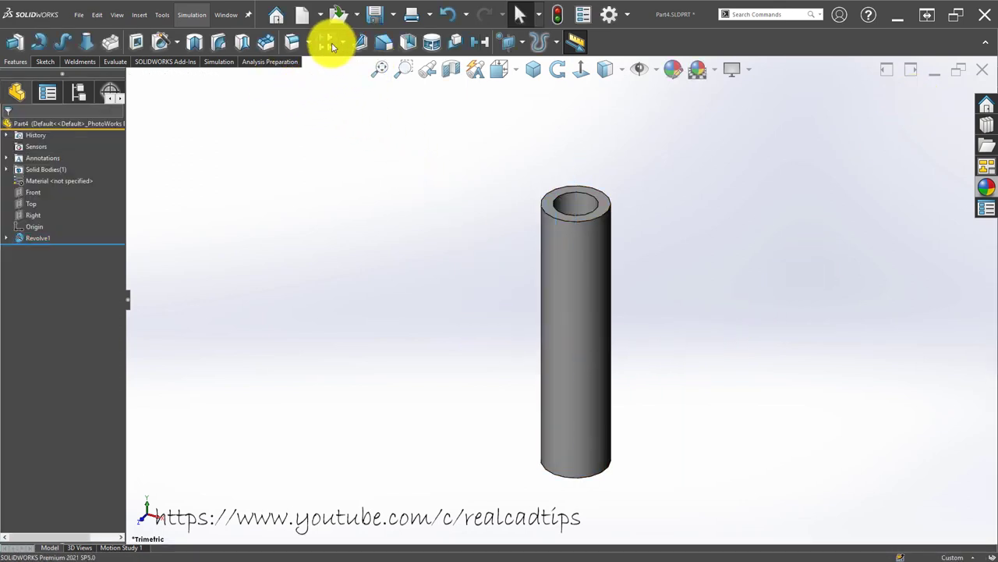
click(405, 47)
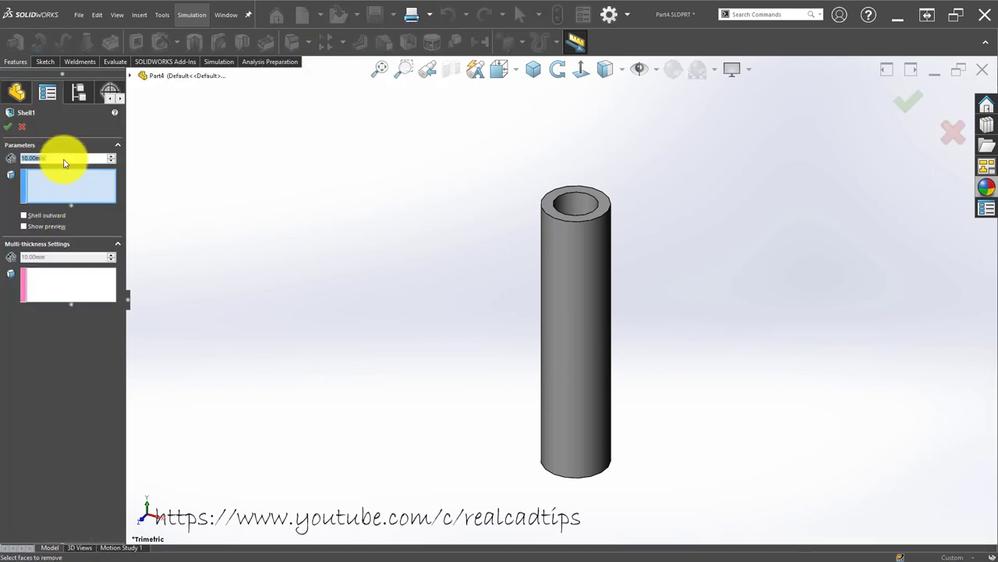
text(0)
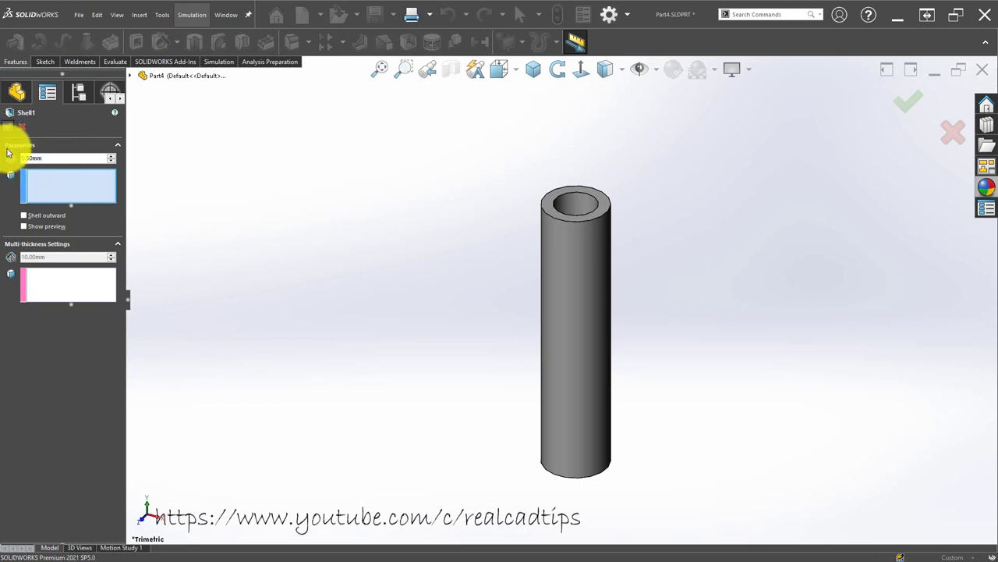
click(8, 126)
- Start a revolve from Sketch1 using the top stepped region and the small bottom region as contours
click(39, 242)
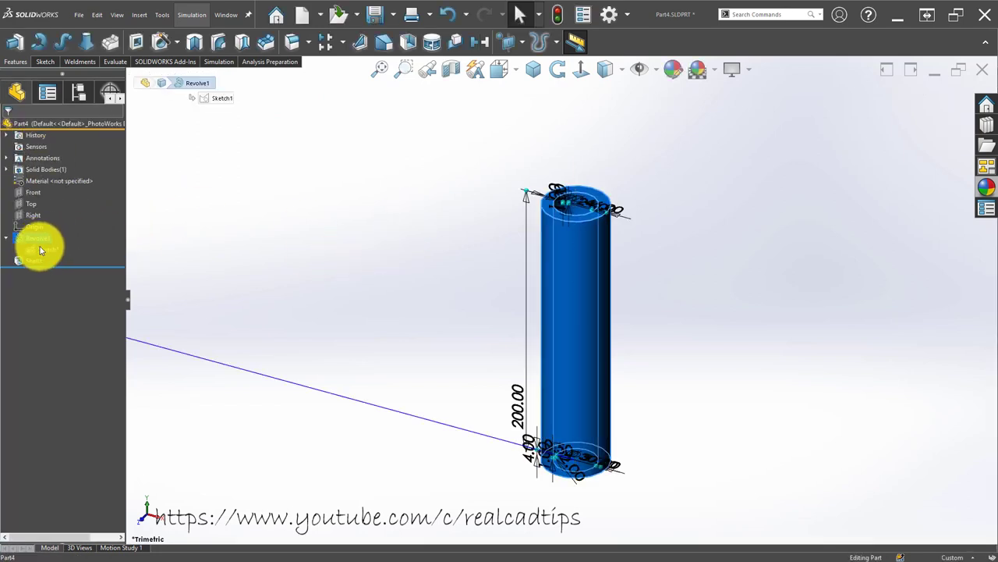
click(43, 249)
click(62, 47)
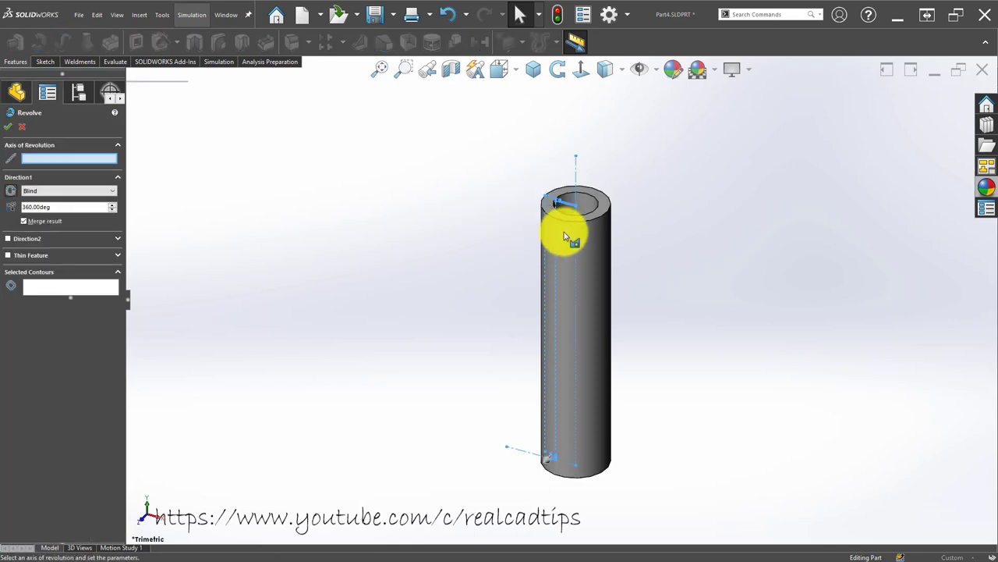
scroll(557, 234, down, 3)
scroll(557, 196, down, 3)
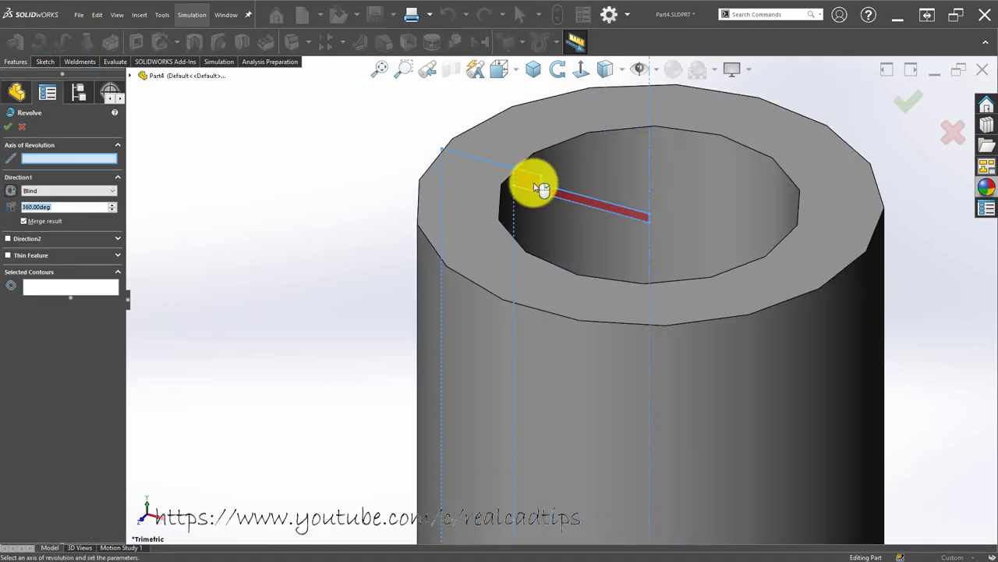
click(528, 185)
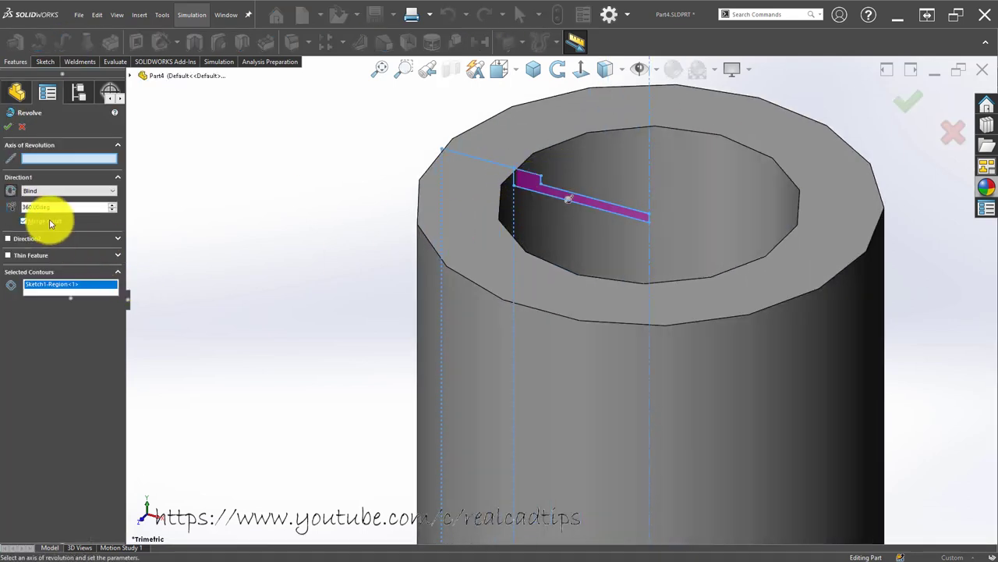
scroll(481, 293, up, 5)
scroll(551, 457, up, 3)
scroll(531, 461, down, 5)
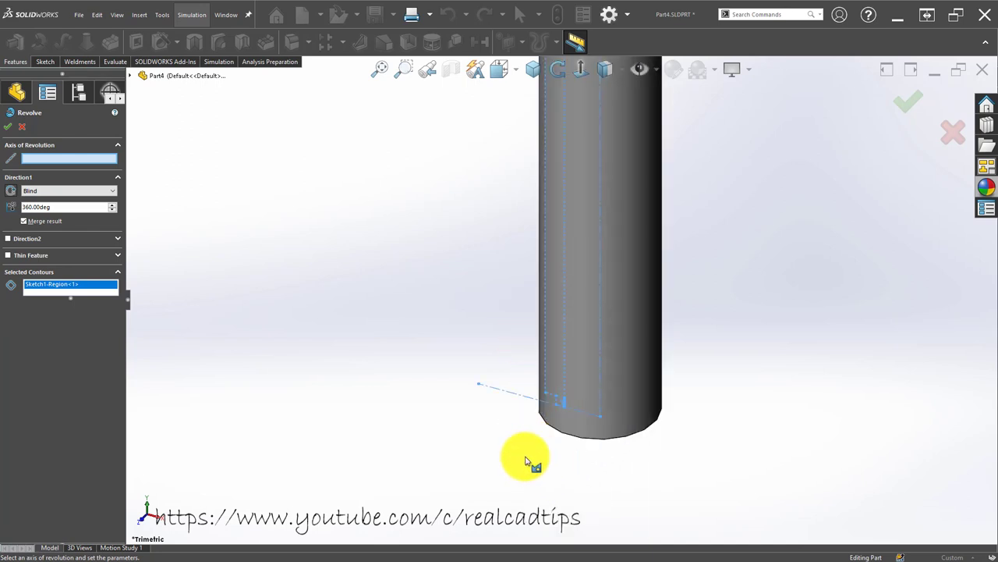
scroll(577, 437, down, 3)
scroll(513, 294, down, 3)
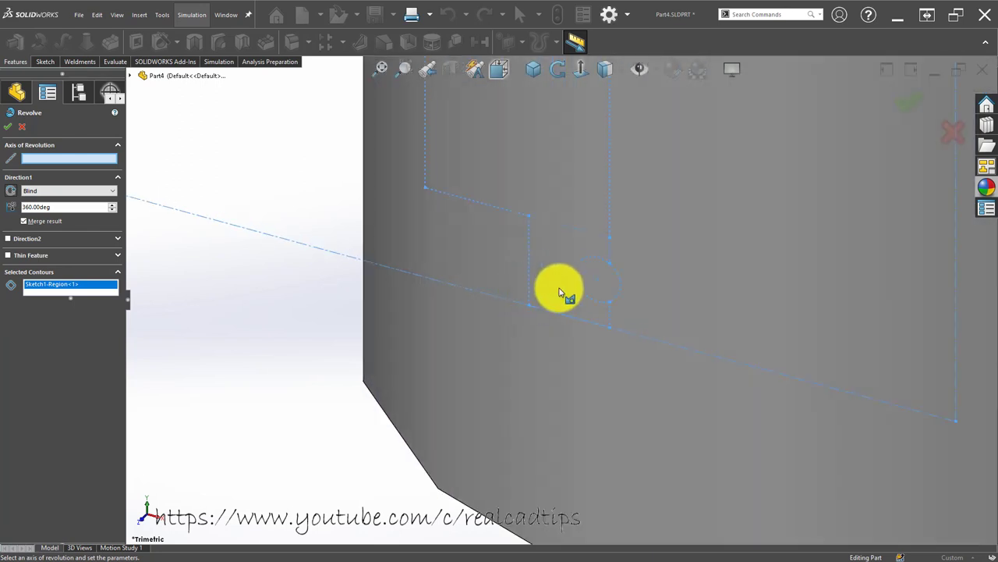
click(565, 259)
- Set the centerline as the revolve axis and confirm Revolve2
scroll(538, 264, up, 2)
scroll(511, 266, up, 2)
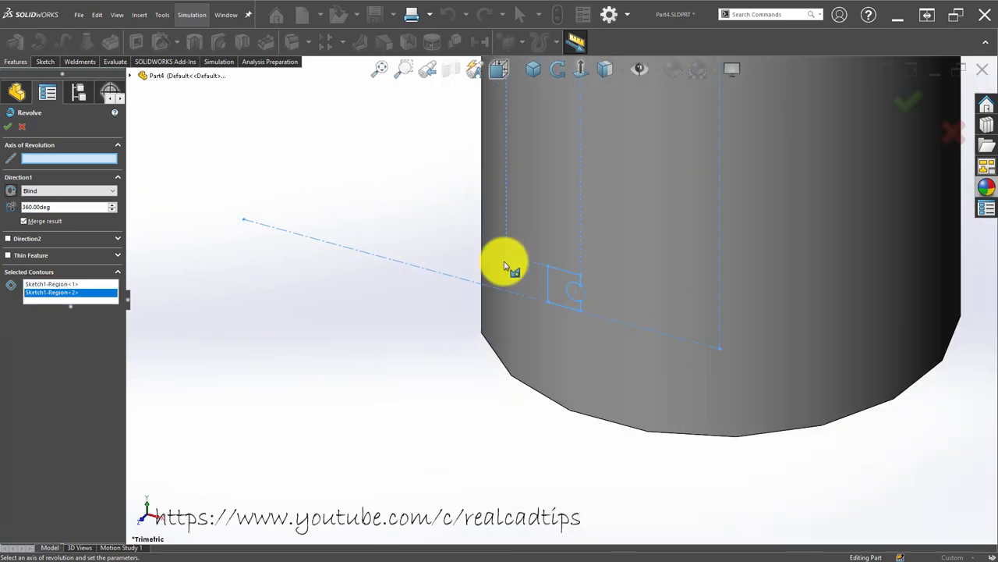
scroll(515, 261, up, 2)
scroll(642, 241, up, 1)
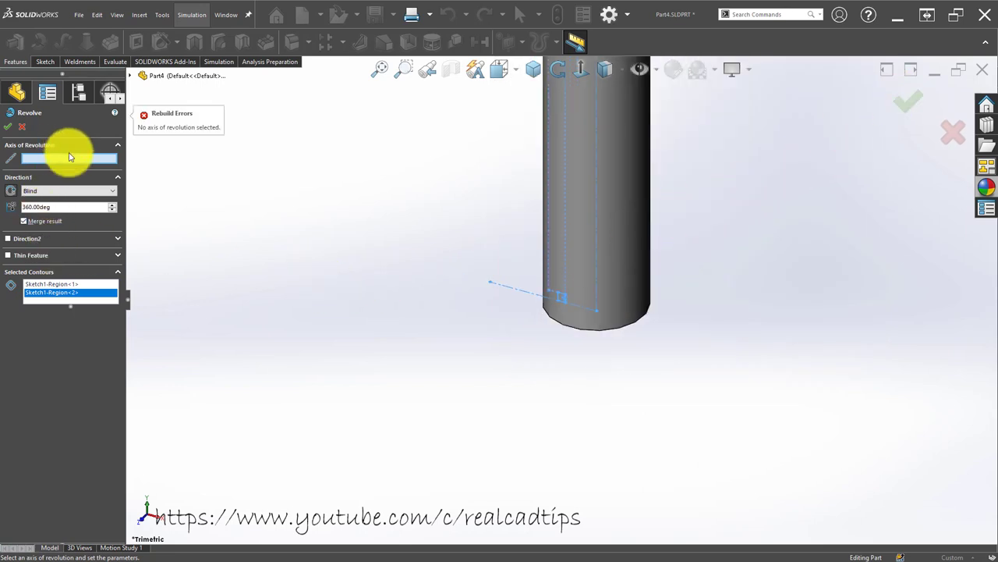
click(597, 199)
click(915, 102)
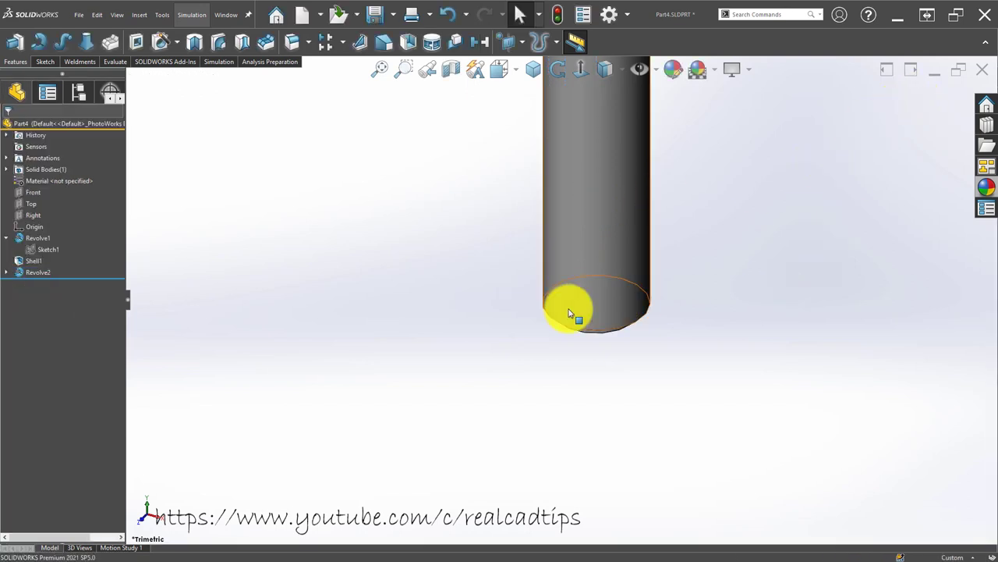
scroll(569, 305, down, 3)
scroll(496, 311, down, 4)
scroll(496, 311, up, 3)
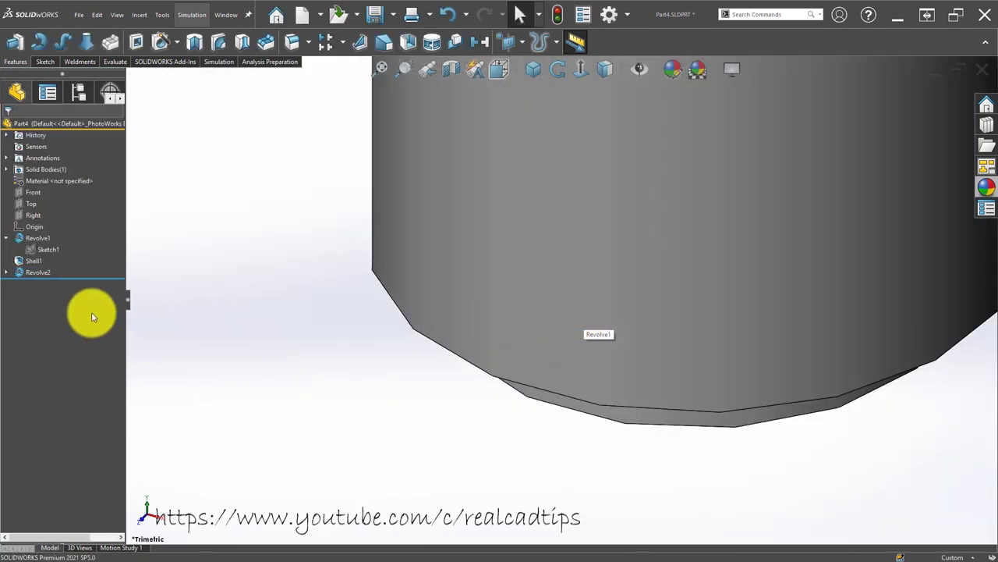
- Revolve another Sketch1 region around the centerline to create Revolve3
double_click(45, 249)
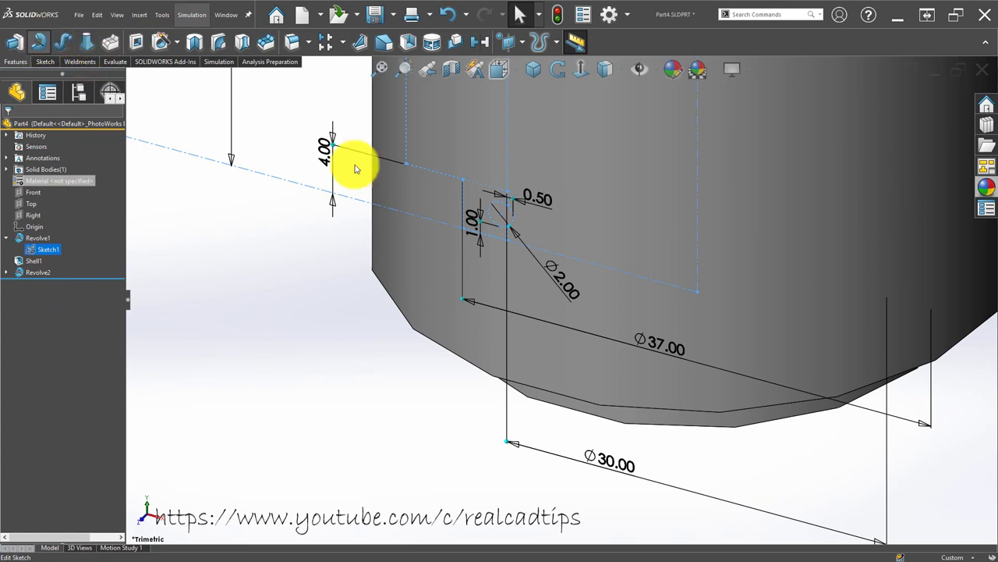
click(699, 251)
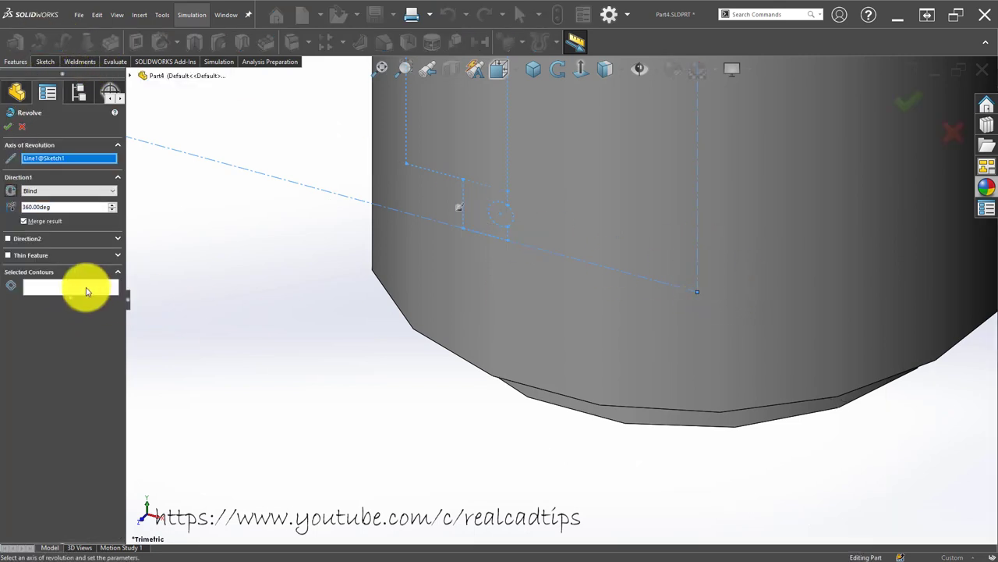
click(43, 288)
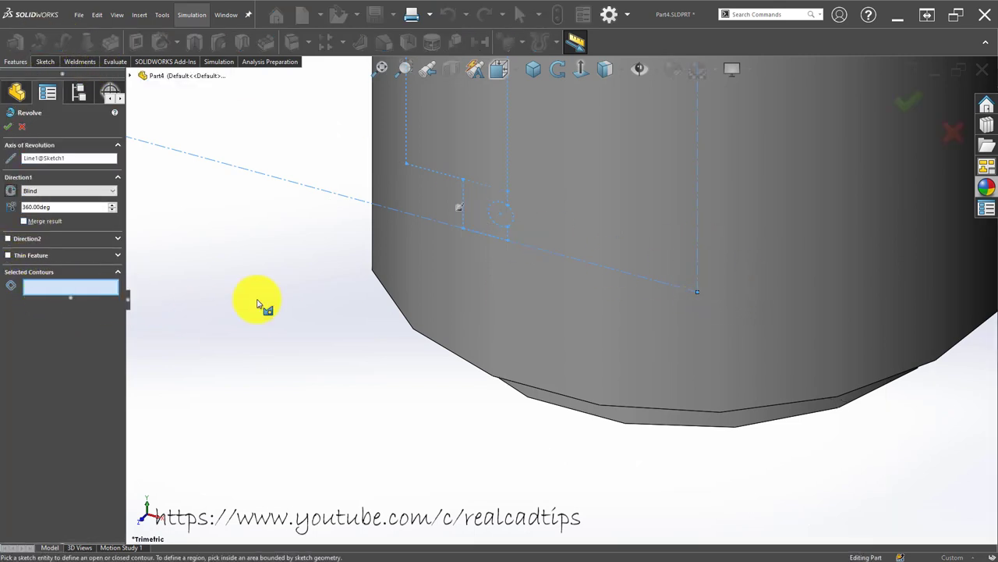
scroll(475, 262, down, 2)
scroll(496, 166, down, 2)
click(495, 222)
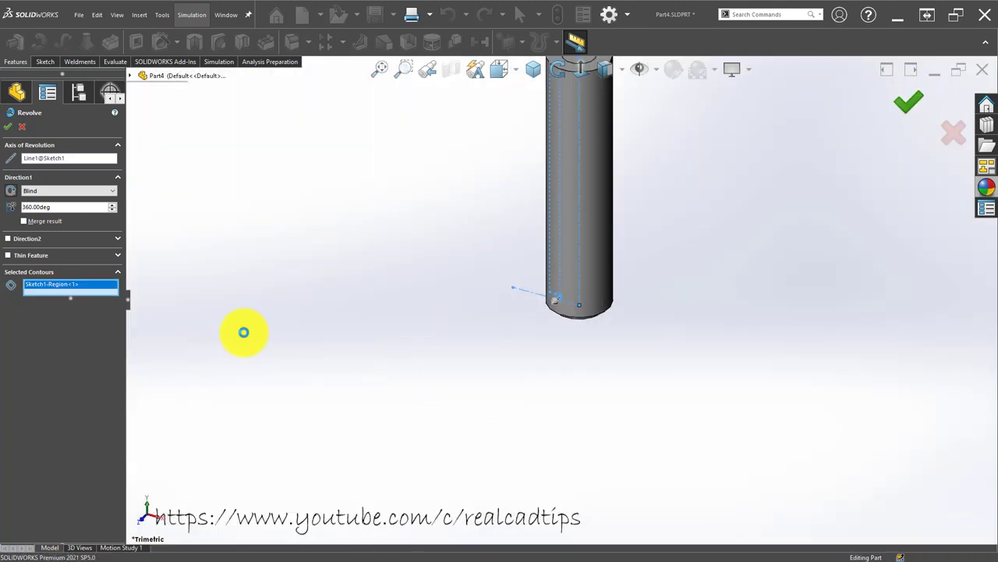
right_click(244, 332)
- Open the colour appearance of the Revolve3 body from the Solid Bodies folder
click(53, 172)
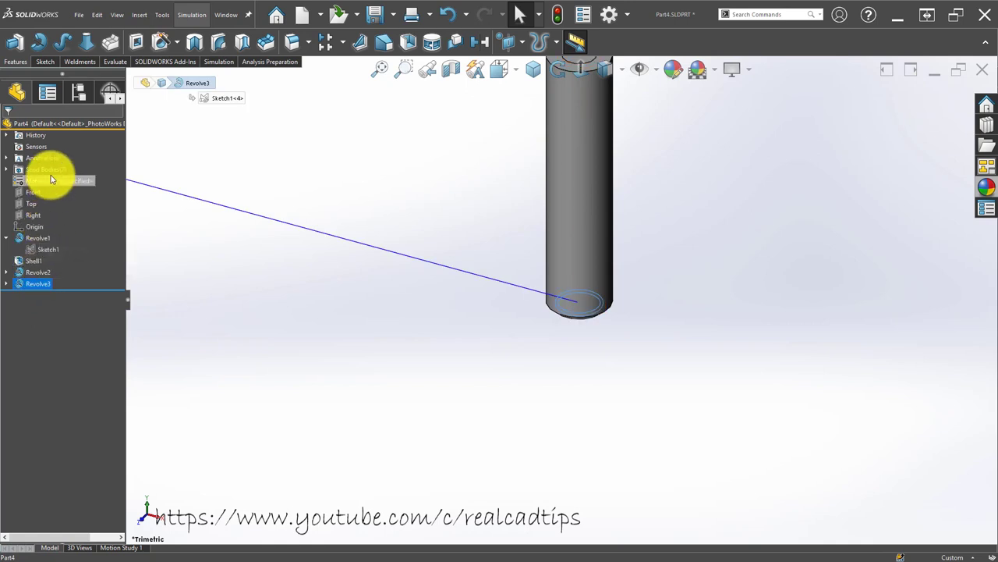
click(50, 193)
right_click(59, 195)
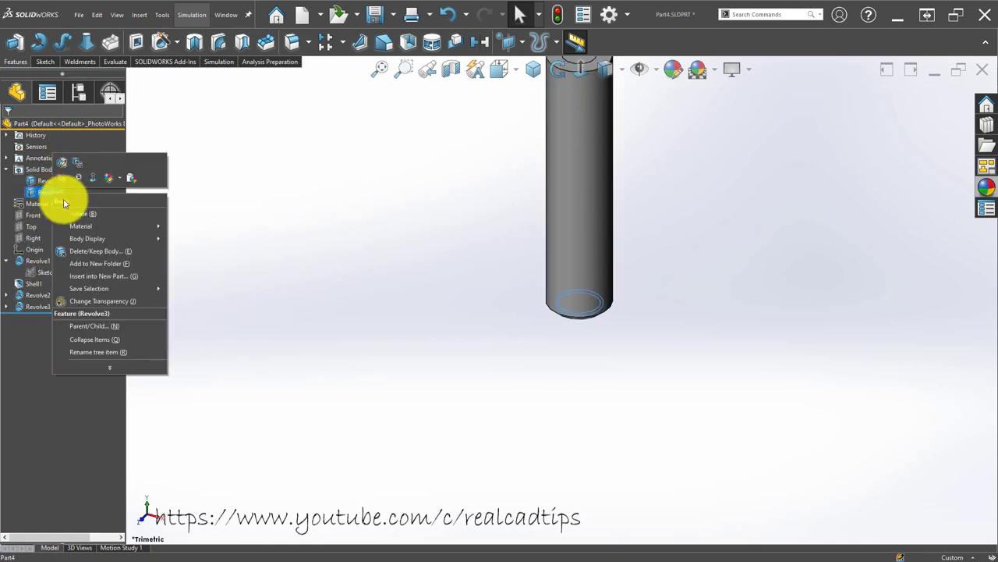
click(122, 180)
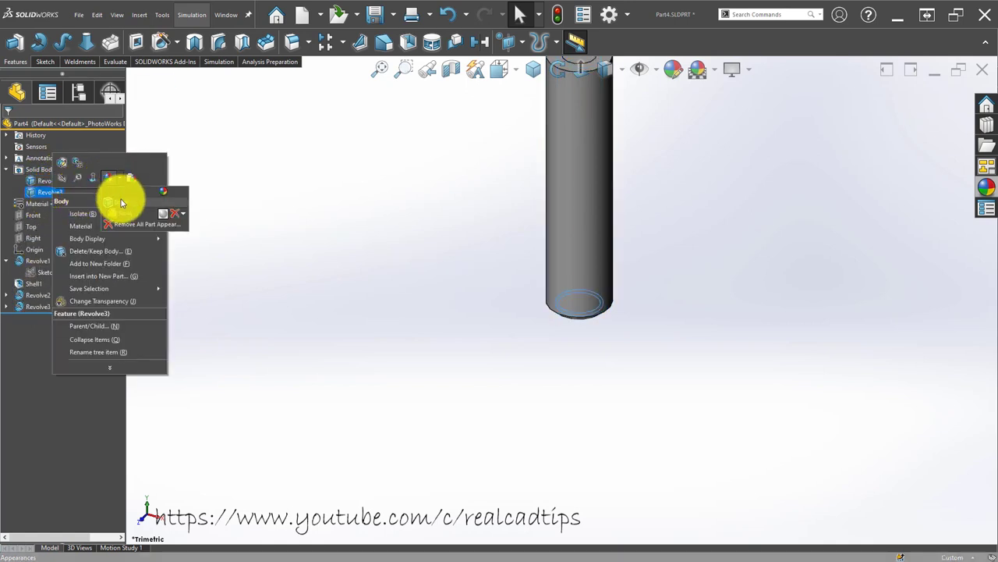
click(116, 221)
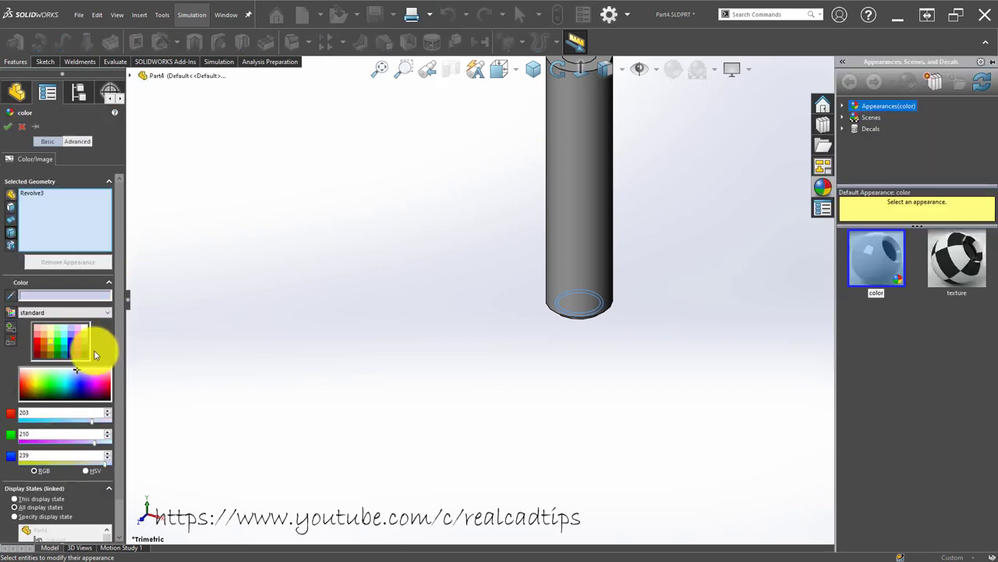
- Close the appearance settings and fit the tube back in view
click(8, 127)
key(f)
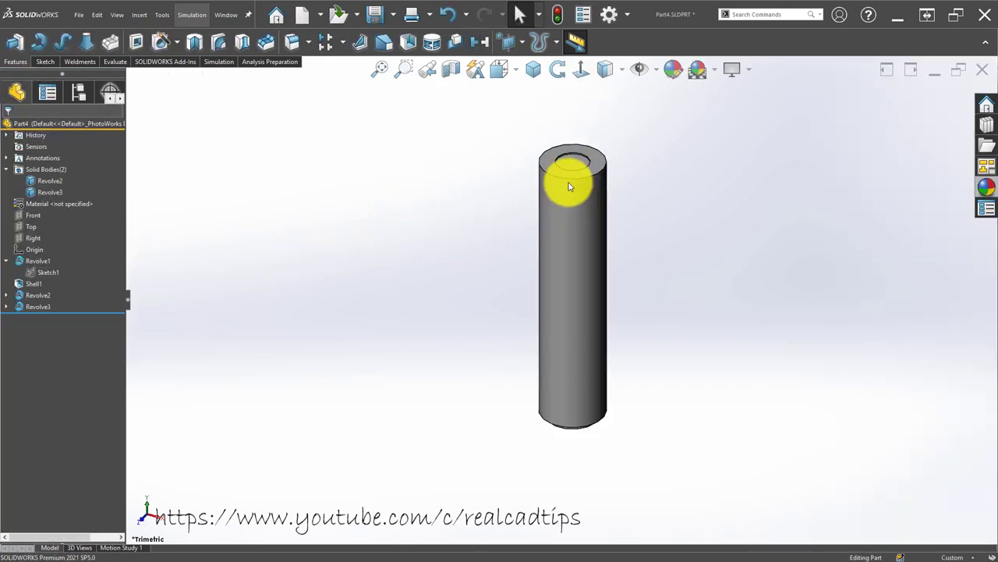
scroll(567, 193, down, 2)
scroll(566, 199, down, 3)
scroll(565, 199, up, 2)
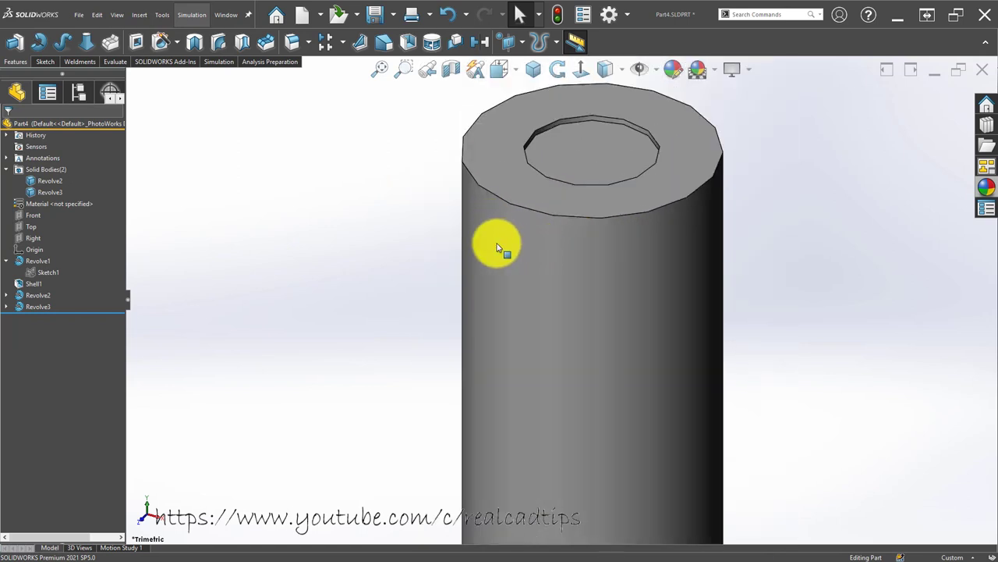
scroll(497, 248, up, 2)
scroll(401, 229, up, 2)
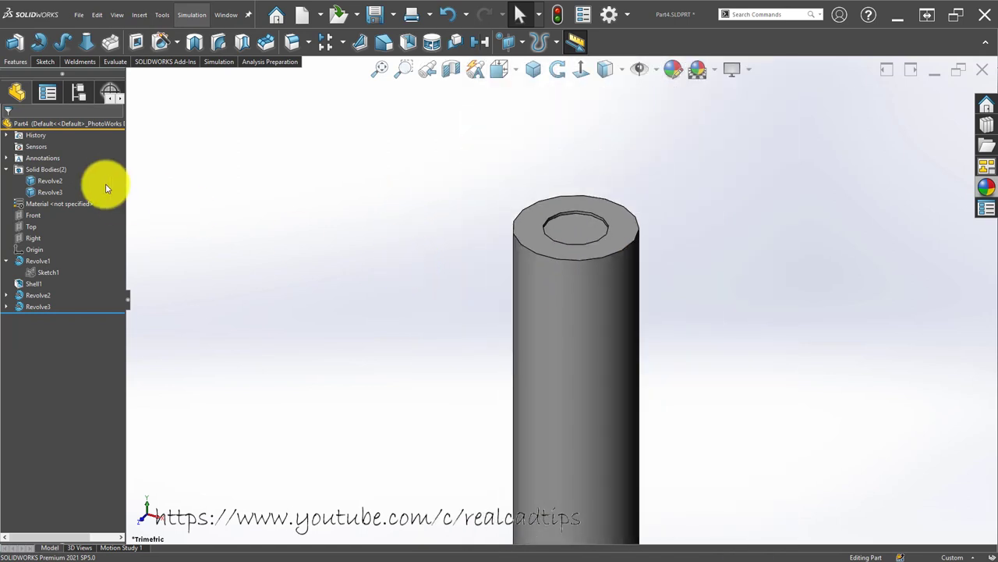
- Add Plane1 at 90° to the Front plane, tangent to the tube's cylindrical face
click(513, 43)
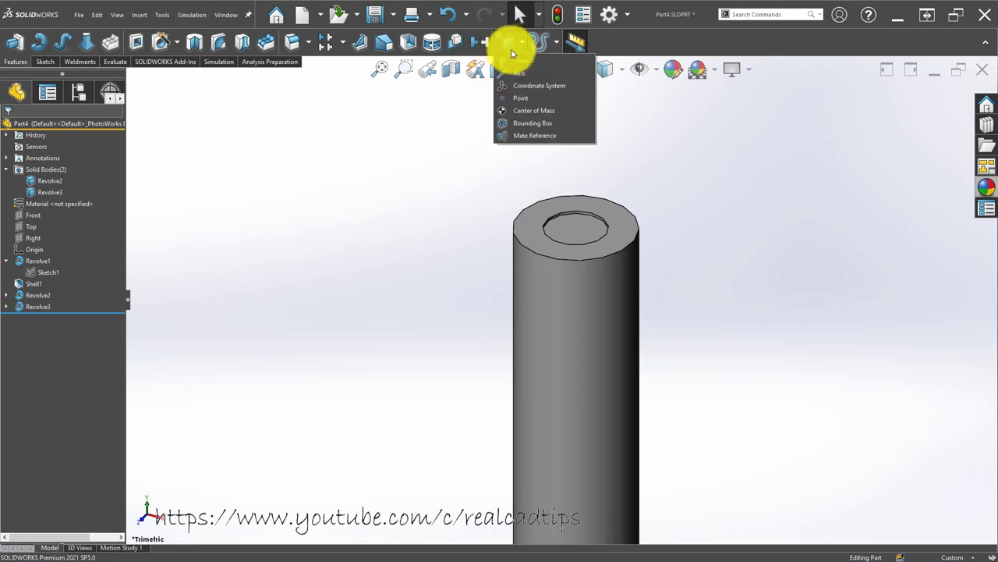
click(532, 60)
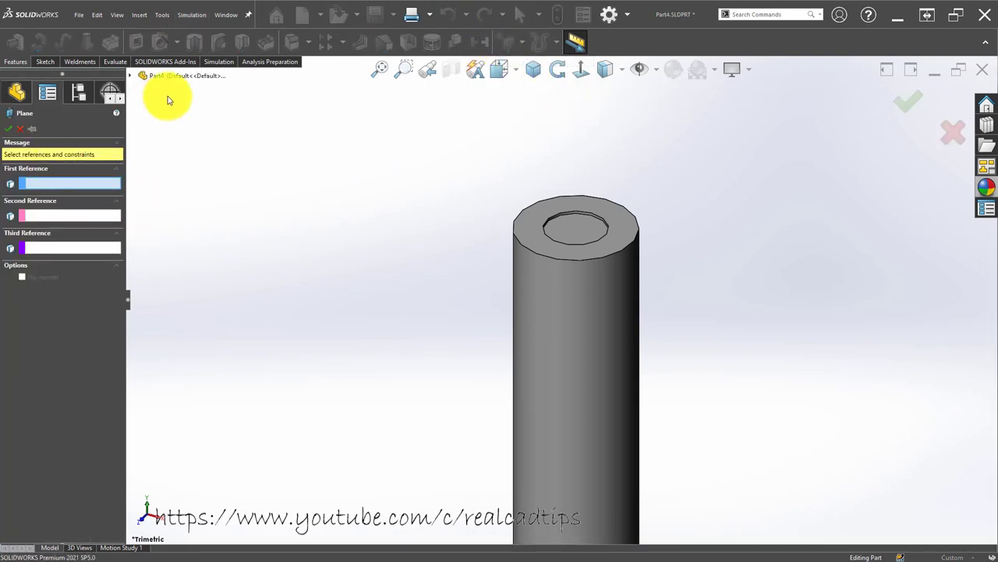
click(139, 76)
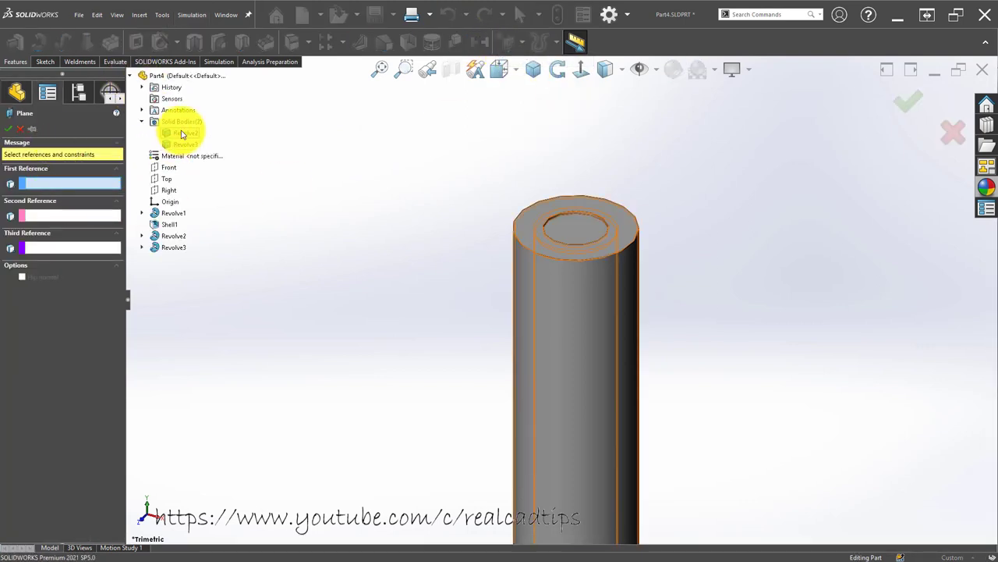
click(169, 168)
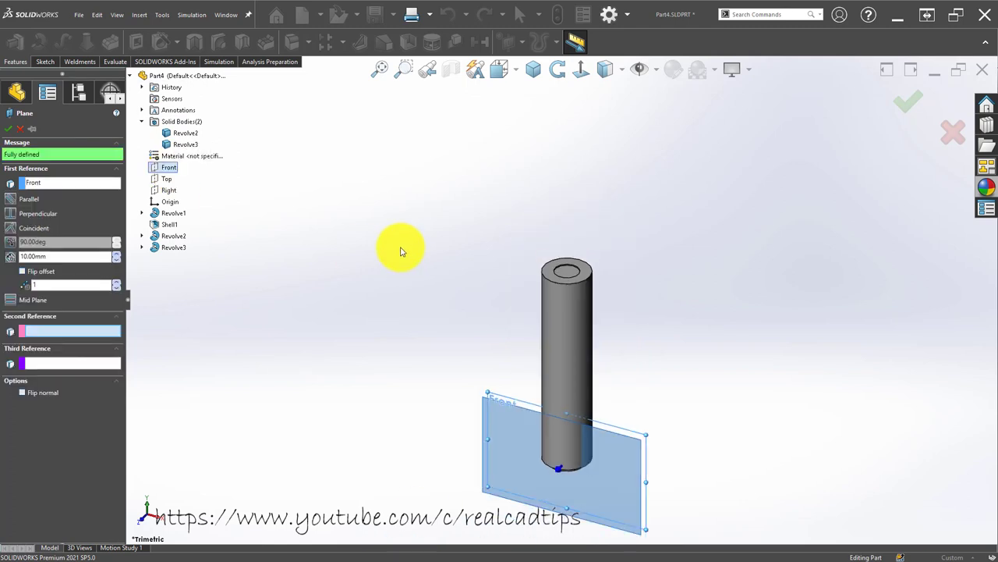
click(582, 335)
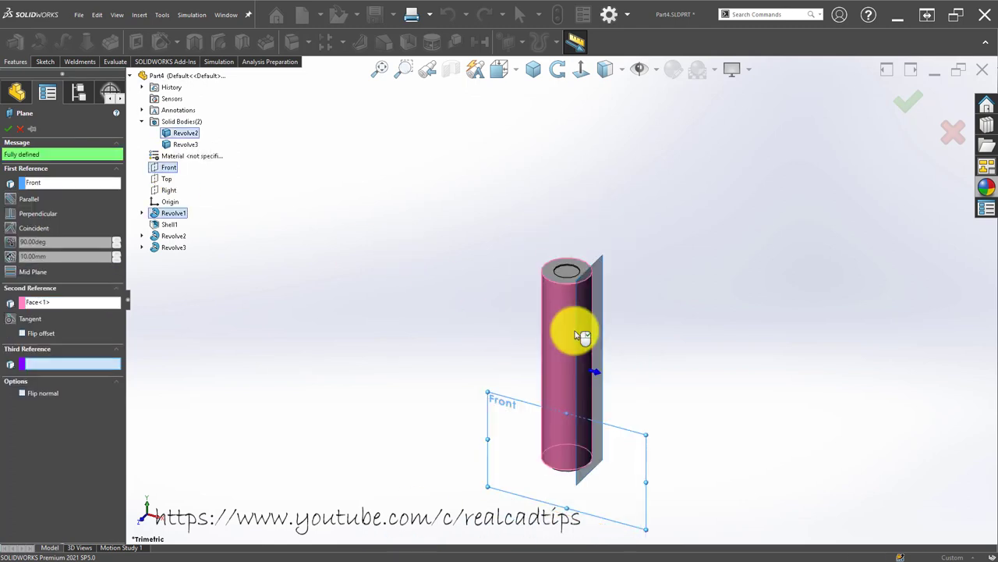
click(908, 99)
scroll(635, 285, down, 3)
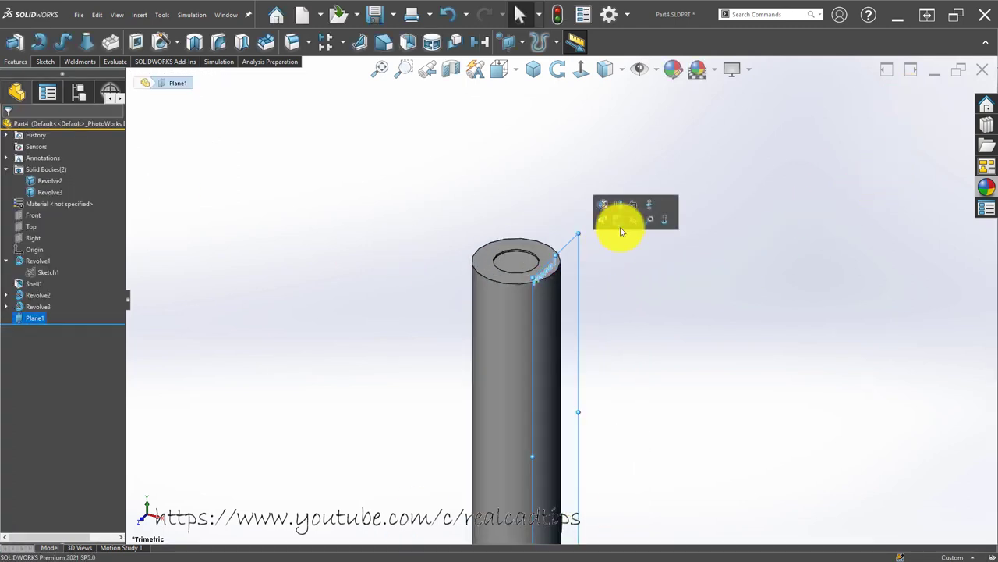
- On Plane1, sketch a vertical line down from the top edge dimensioned 5 mm
click(604, 217)
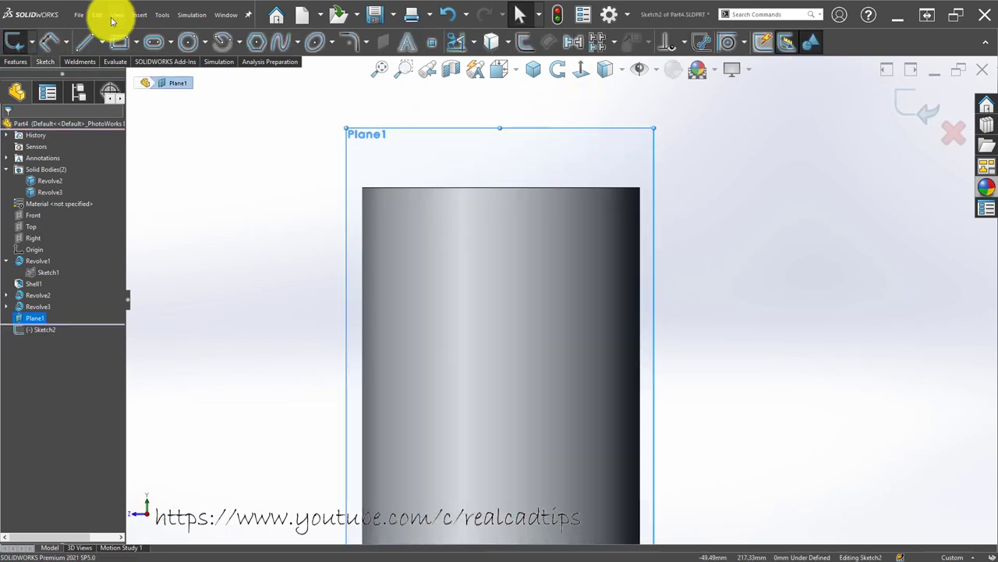
click(84, 41)
click(500, 187)
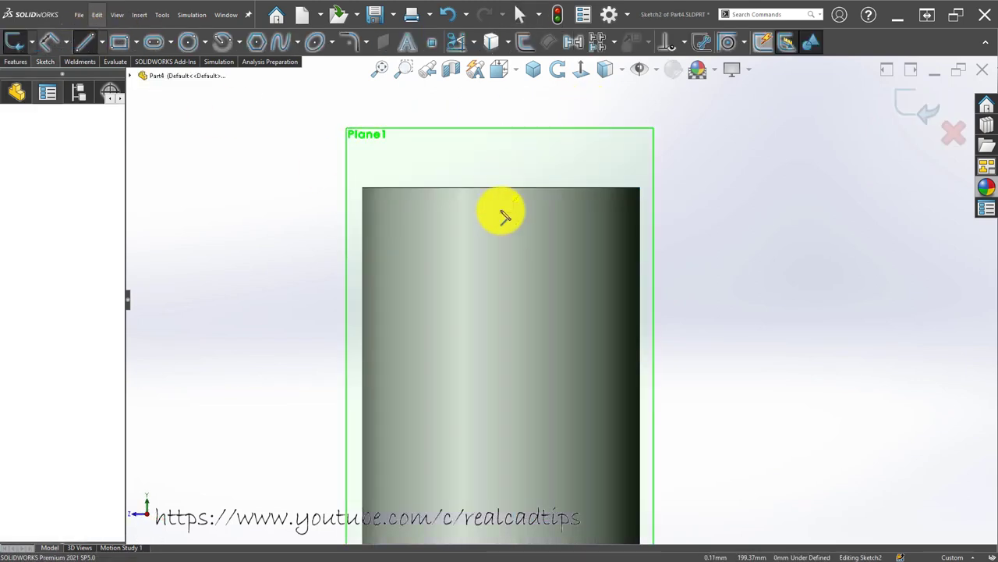
click(500, 215)
key(Escape)
key(d)
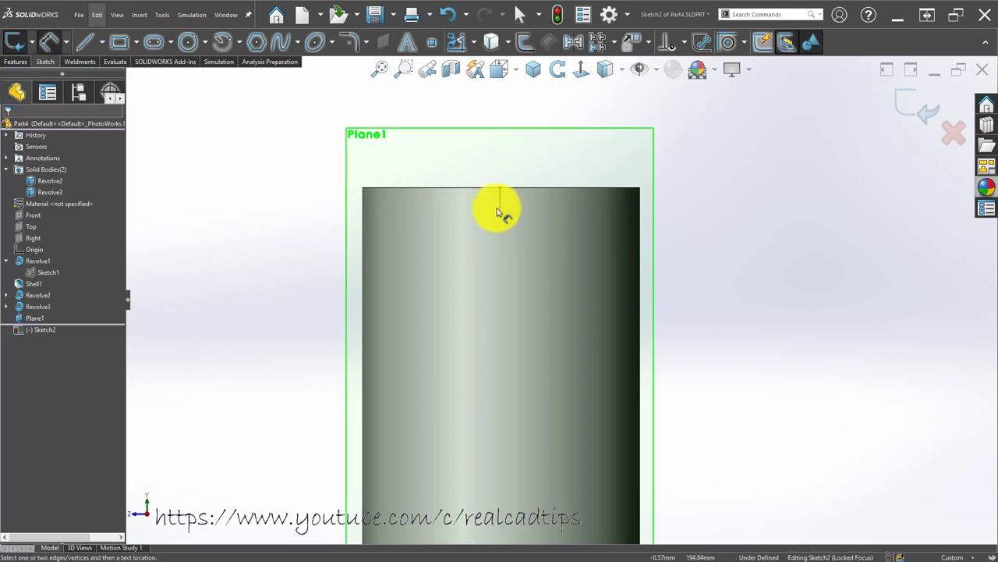
click(501, 203)
click(702, 215)
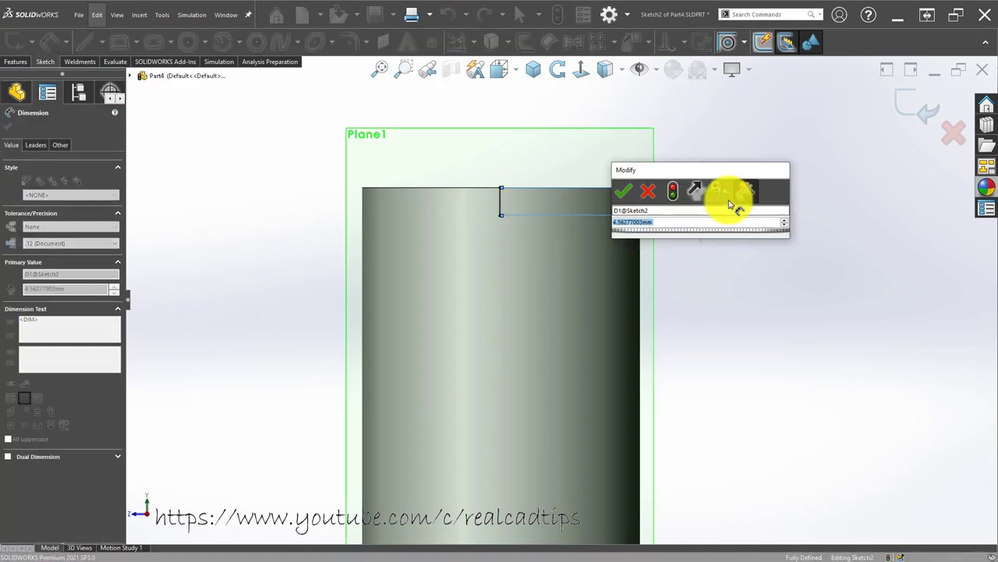
text(5)
key(Return)
key(Escape)
- Make the line construction geometry and add a Ø1 circle at its lower end
scroll(511, 211, up, 3)
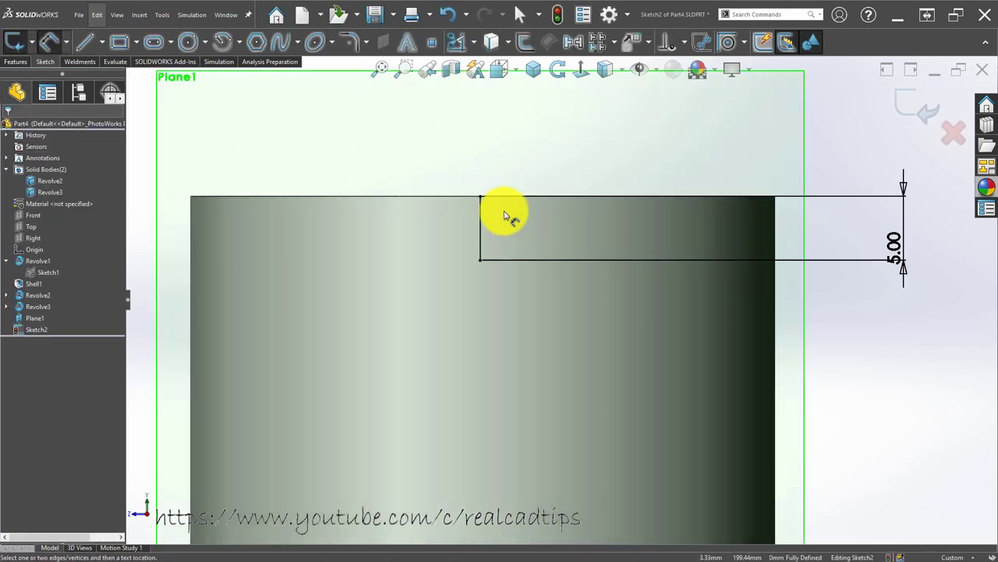
click(481, 224)
click(524, 186)
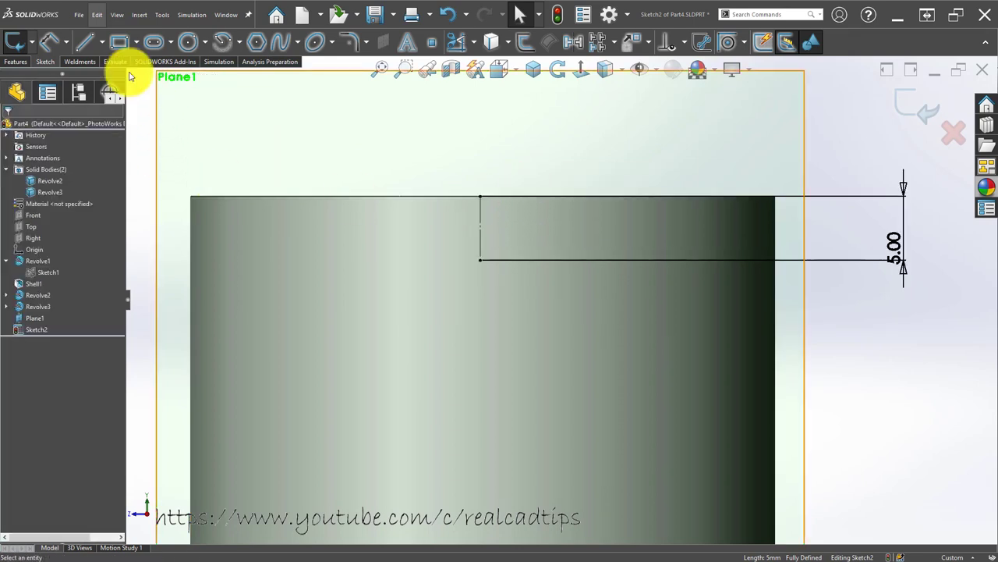
click(190, 43)
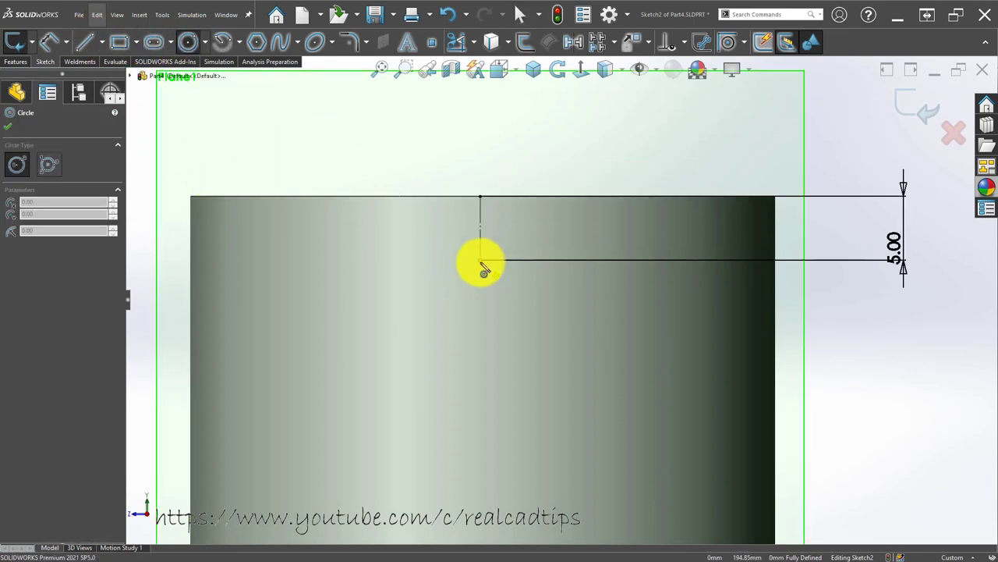
right_drag(483, 269, 550, 93)
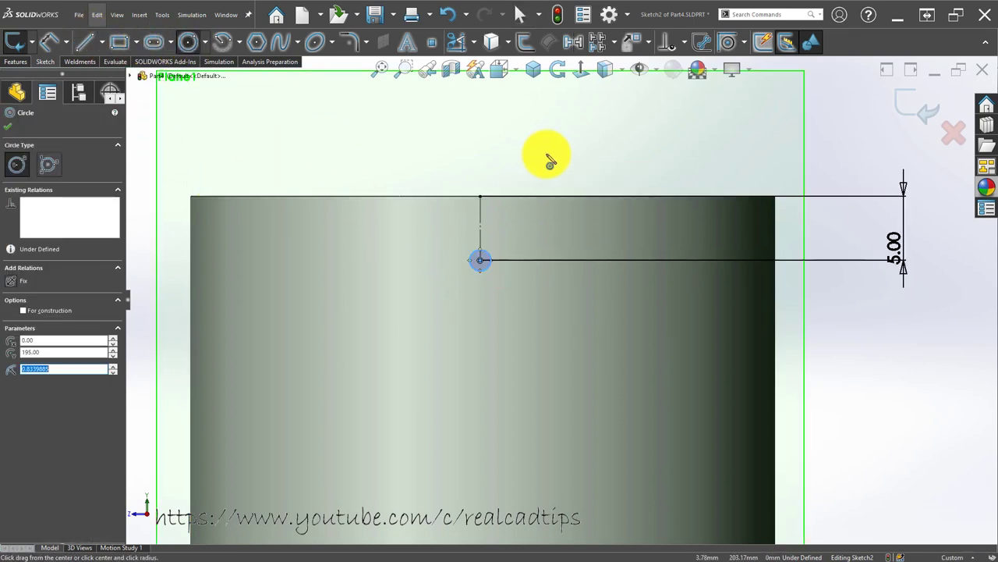
click(486, 258)
click(553, 216)
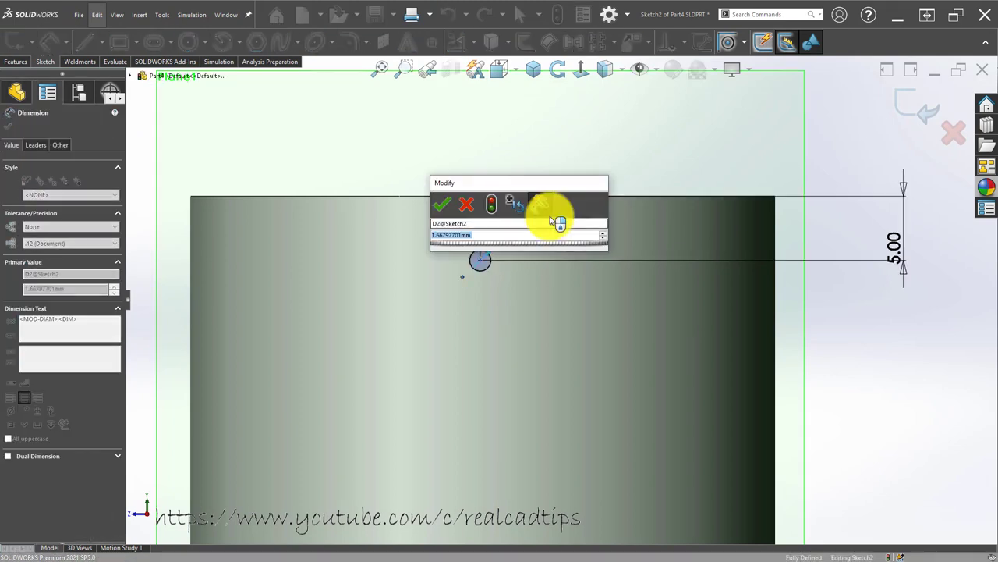
text(1)
key(Return)
key(Escape)
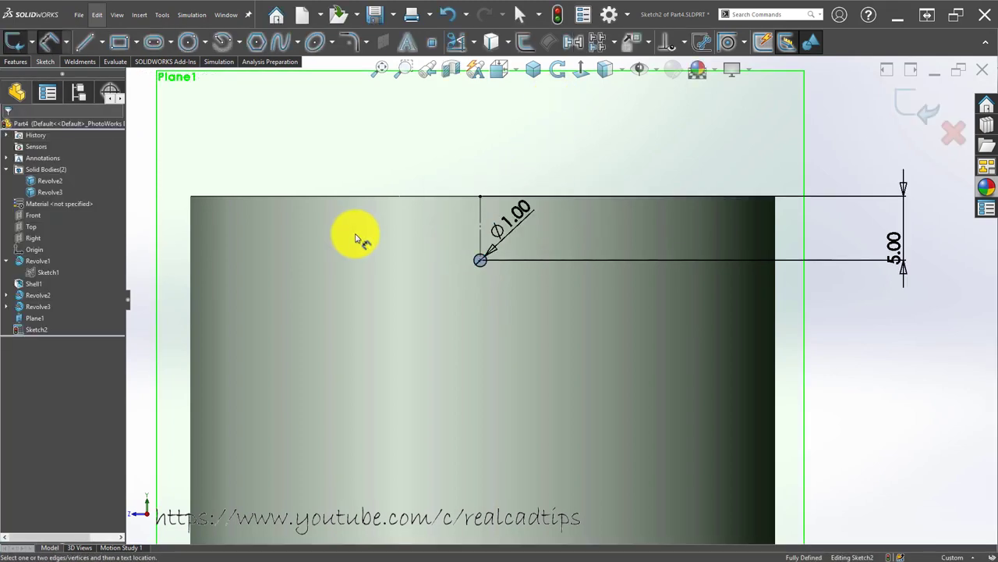
key(z)
key(z)
key(z)
click(15, 62)
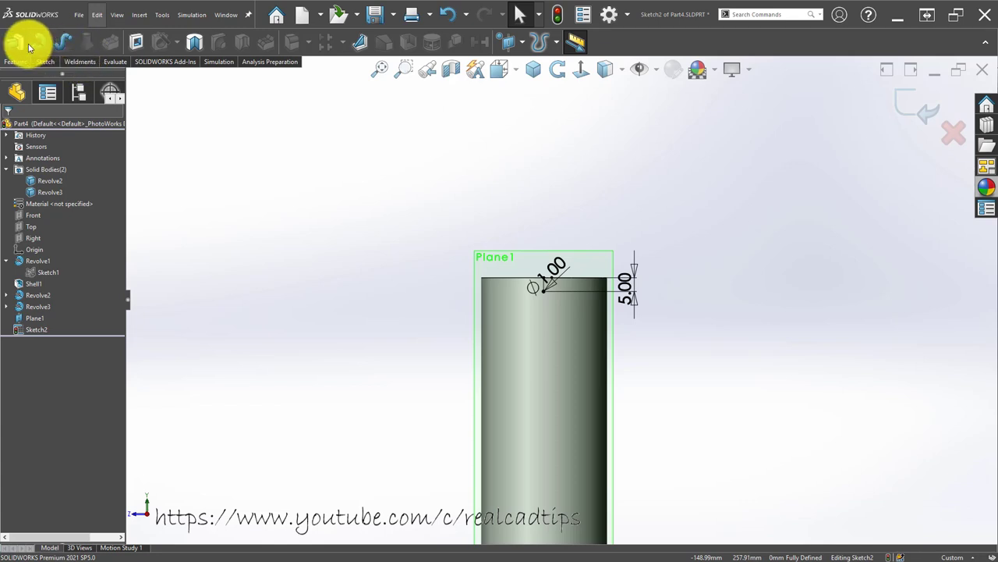
- Extrude-cut the Ø1 circle through the tube wall as Cut-Extrude1
click(136, 42)
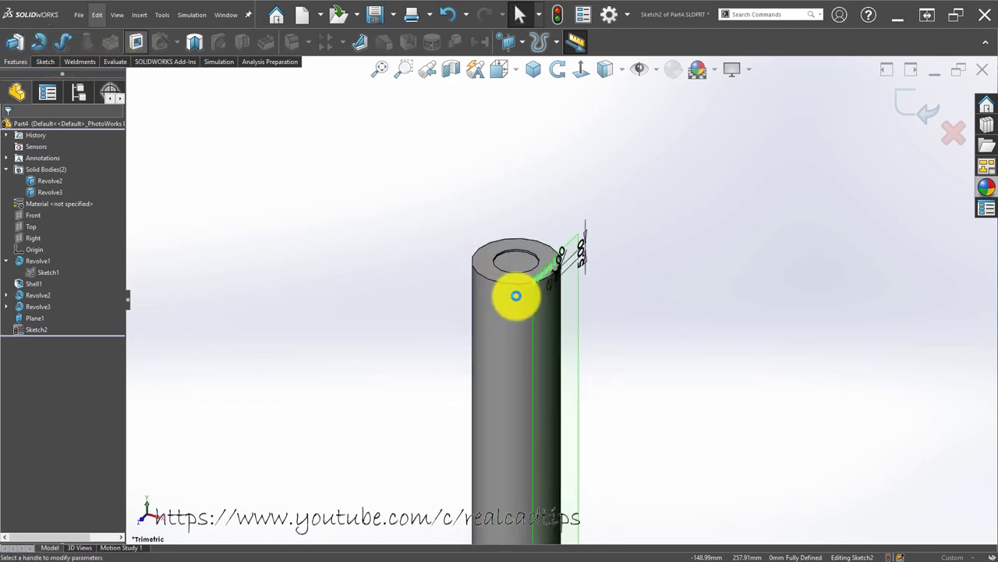
scroll(540, 300, down, 5)
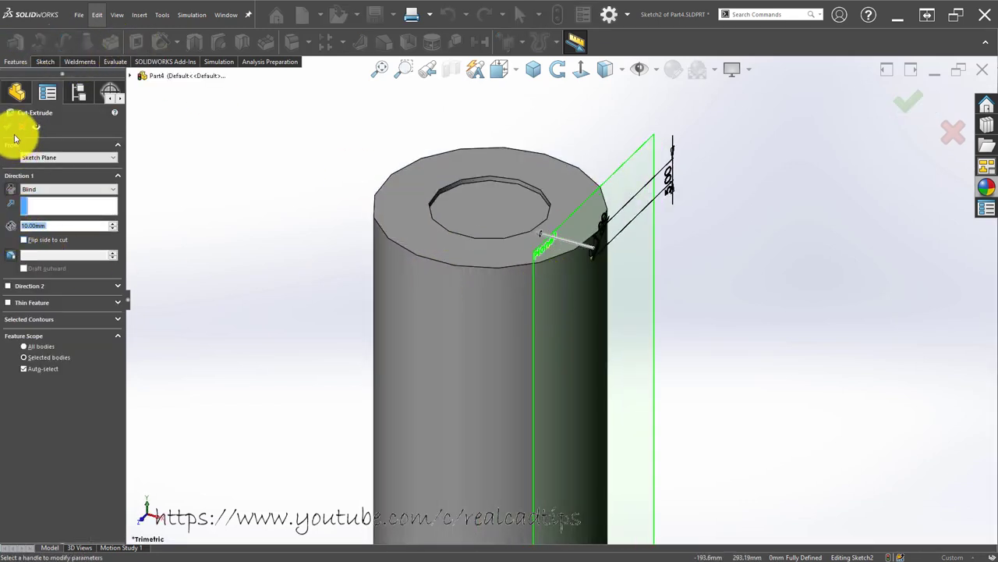
key(Return)
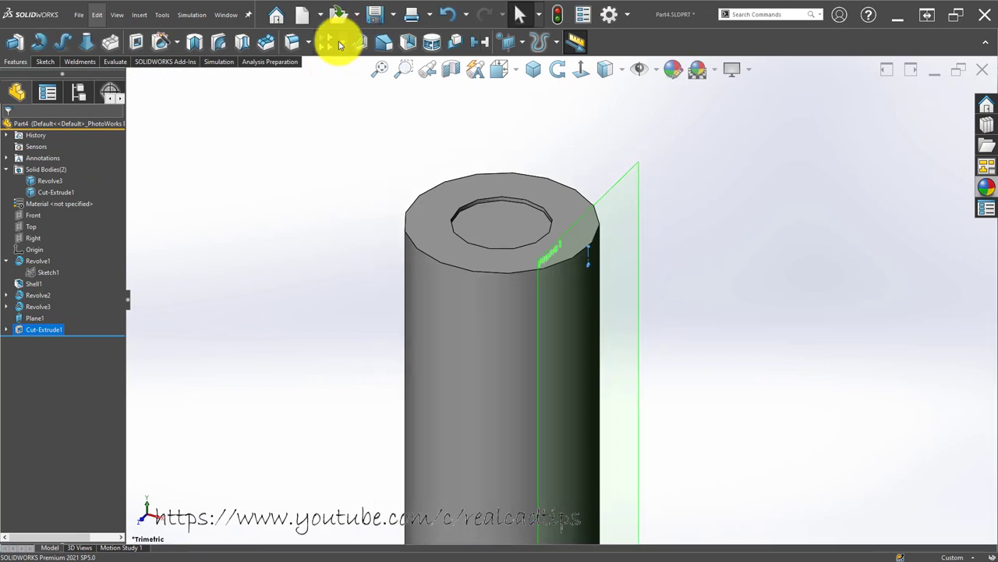
- Linear-pattern the hole along the tube's temporary axis, 37 instances 10 mm apart
click(326, 43)
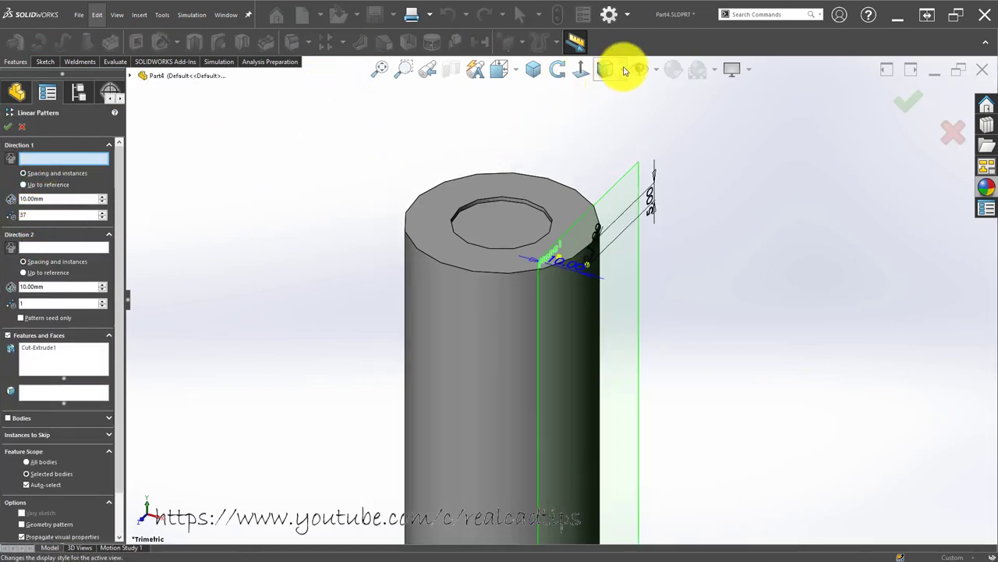
click(655, 69)
click(667, 118)
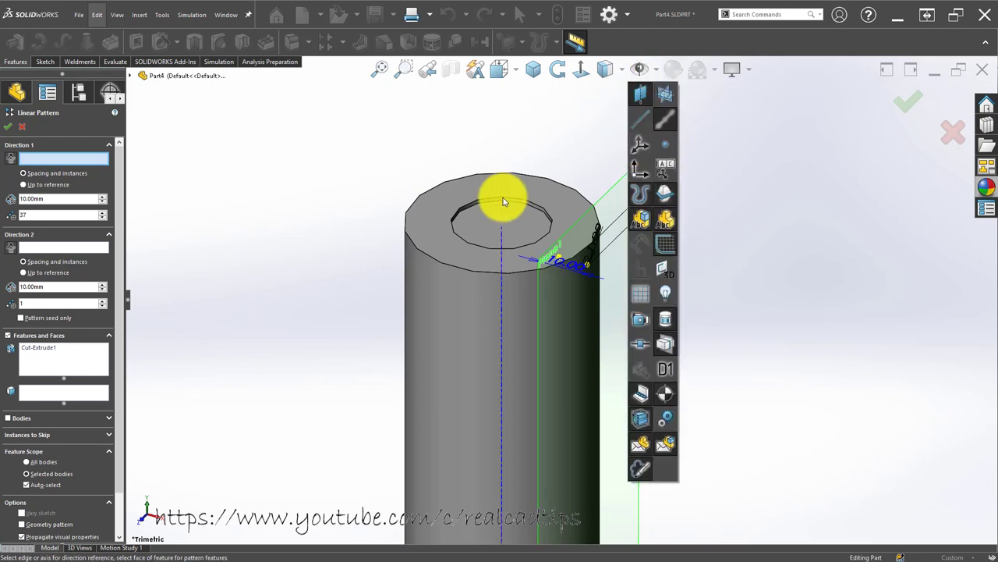
click(503, 239)
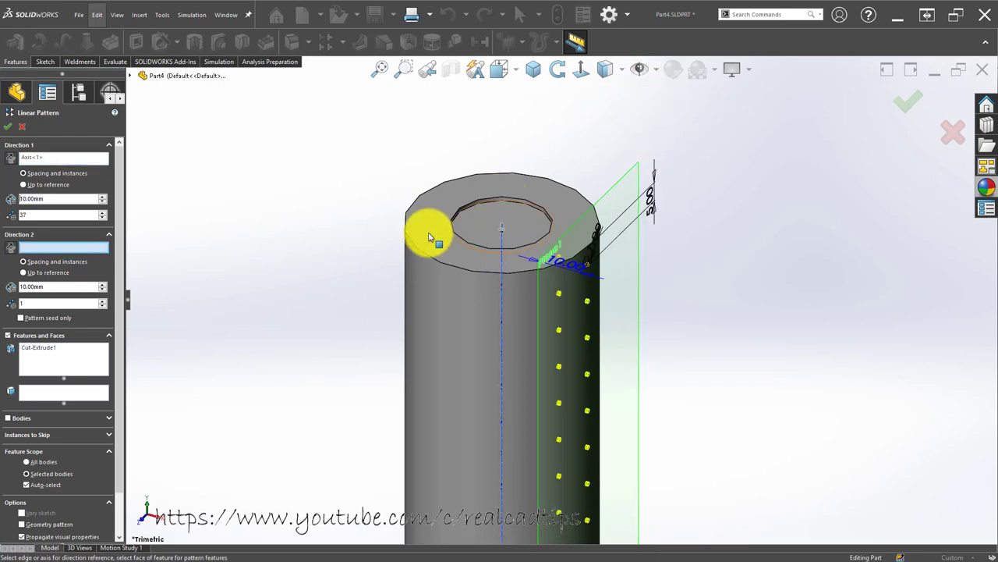
scroll(445, 244, up, 3)
scroll(512, 286, up, 3)
scroll(569, 390, down, 5)
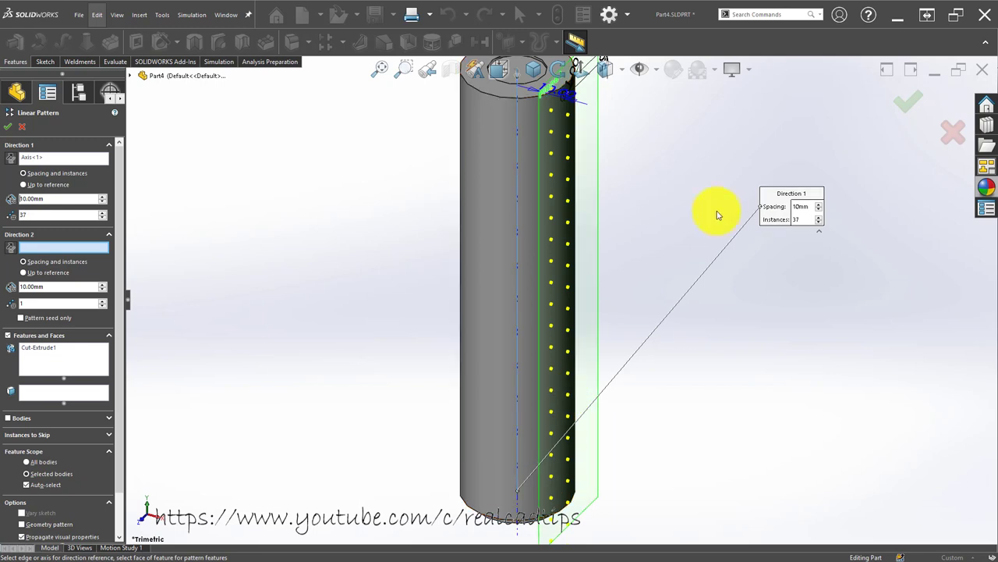
scroll(719, 214, up, 2)
- Confirm the LPattern1 linear pattern of holes
key(Return)
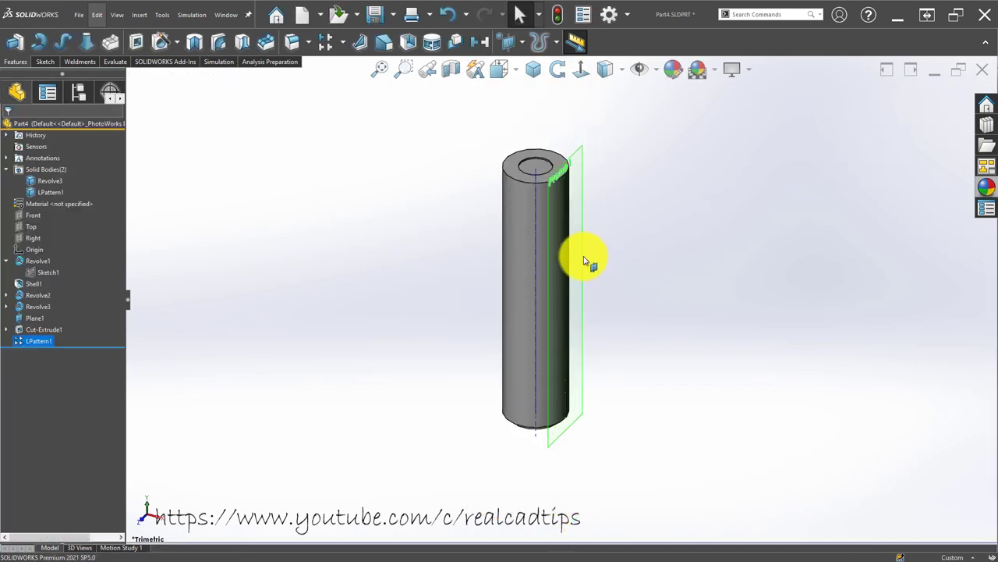
scroll(573, 226, down, 3)
scroll(590, 212, down, 3)
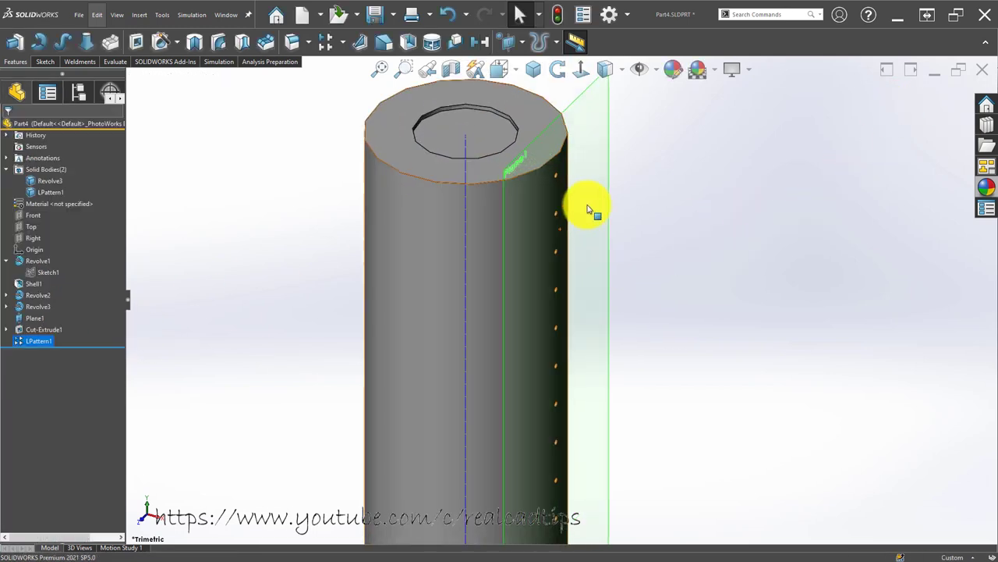
- Circular-pattern LPattern1 around the cylinder face, 16 instances over 360°
click(44, 346)
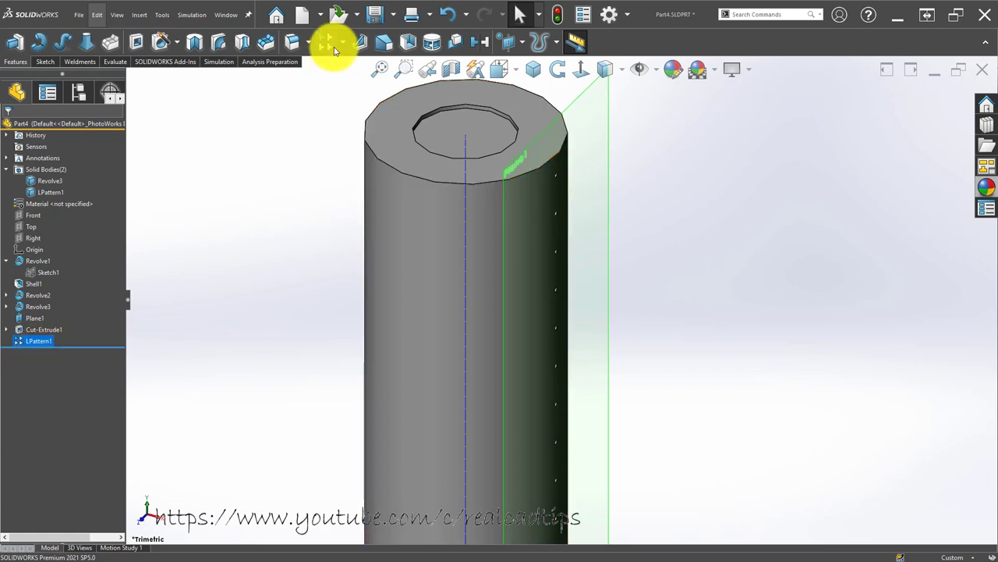
click(346, 41)
click(351, 78)
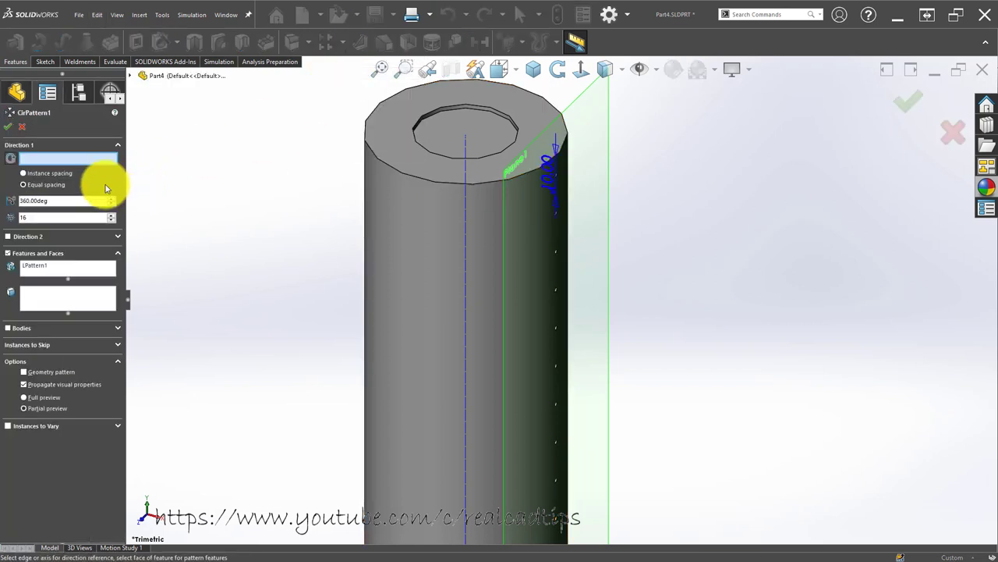
click(423, 250)
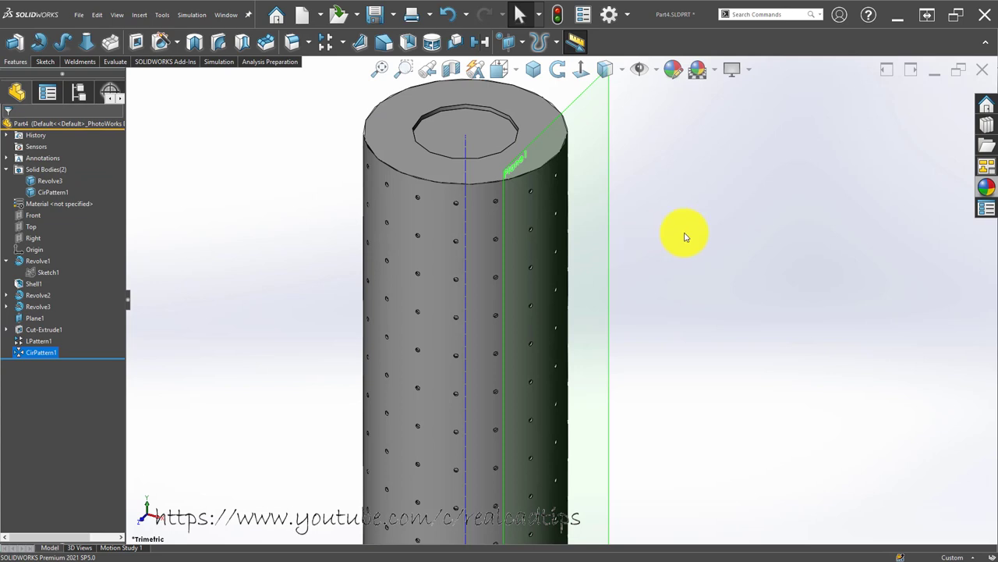
scroll(593, 328, up, 5)
scroll(546, 393, down, 3)
scroll(619, 272, down, 1)
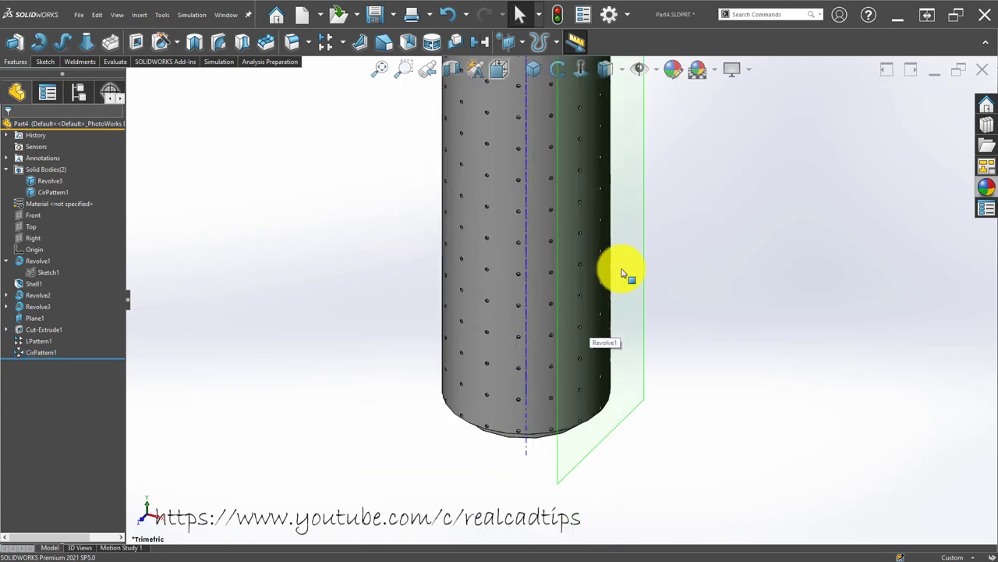
scroll(620, 273, up, 5)
click(658, 69)
click(669, 130)
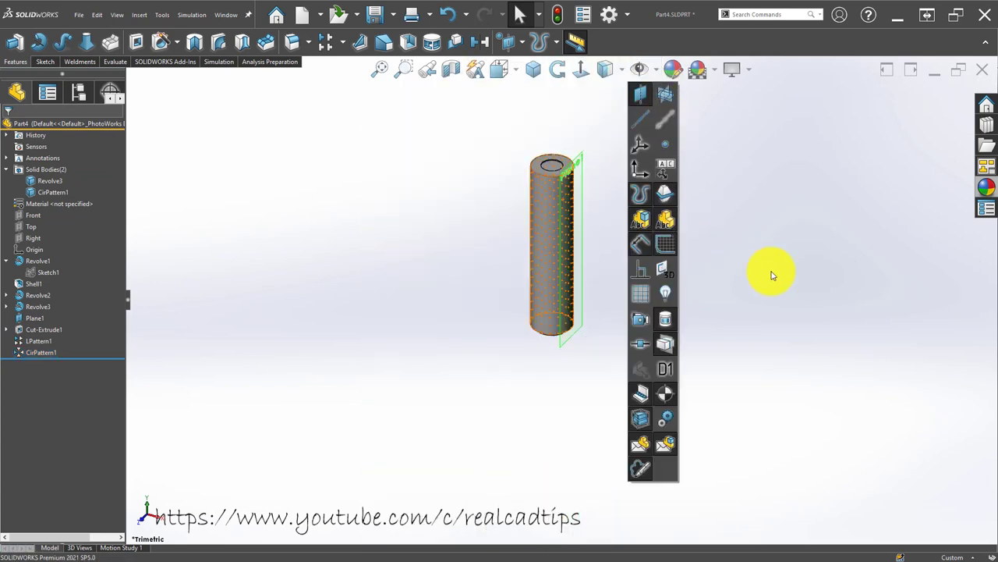
scroll(673, 232, down, 2)
scroll(556, 385, down, 2)
scroll(484, 203, up, 2)
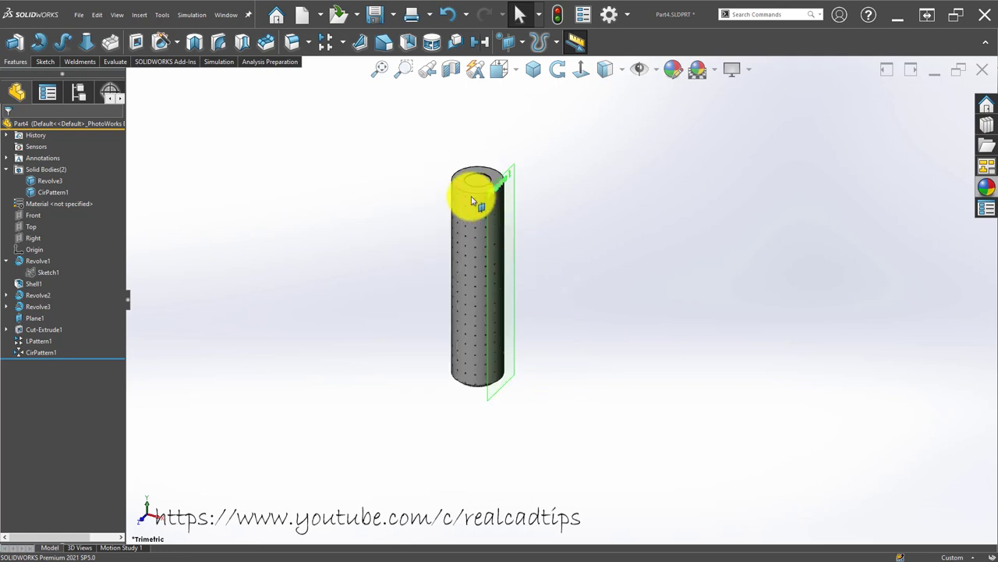
scroll(538, 164, down, 4)
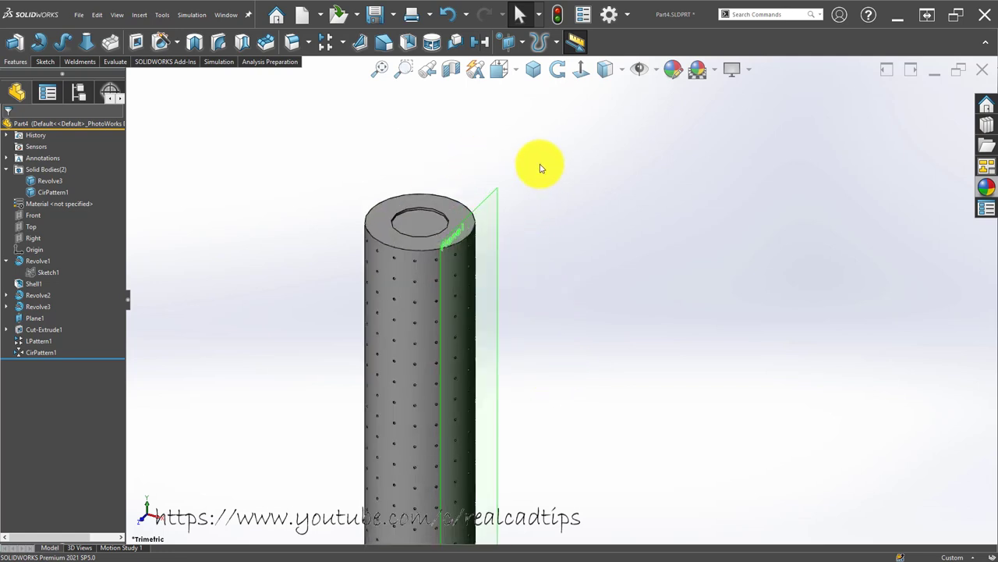
click(531, 69)
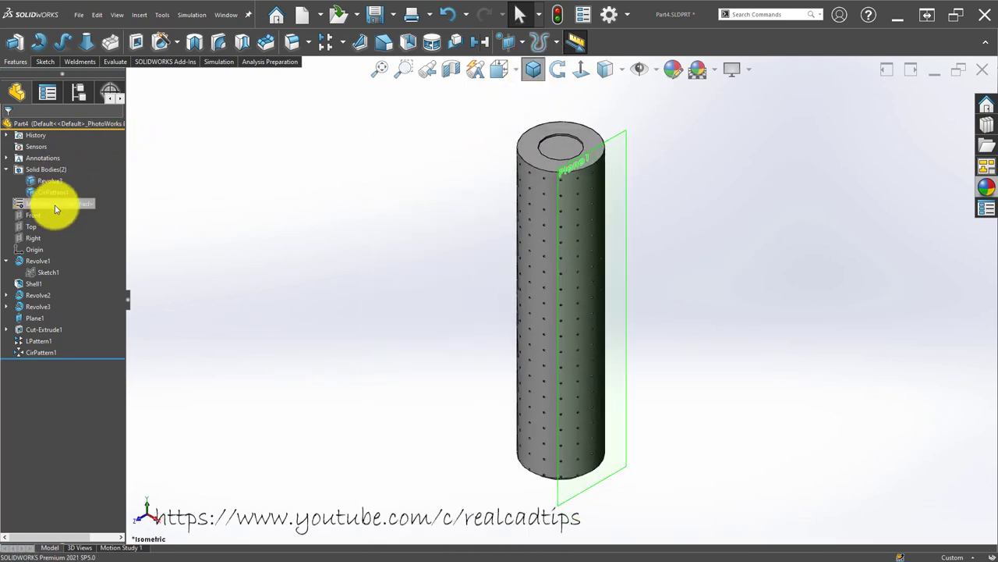
right_click(55, 208)
click(499, 287)
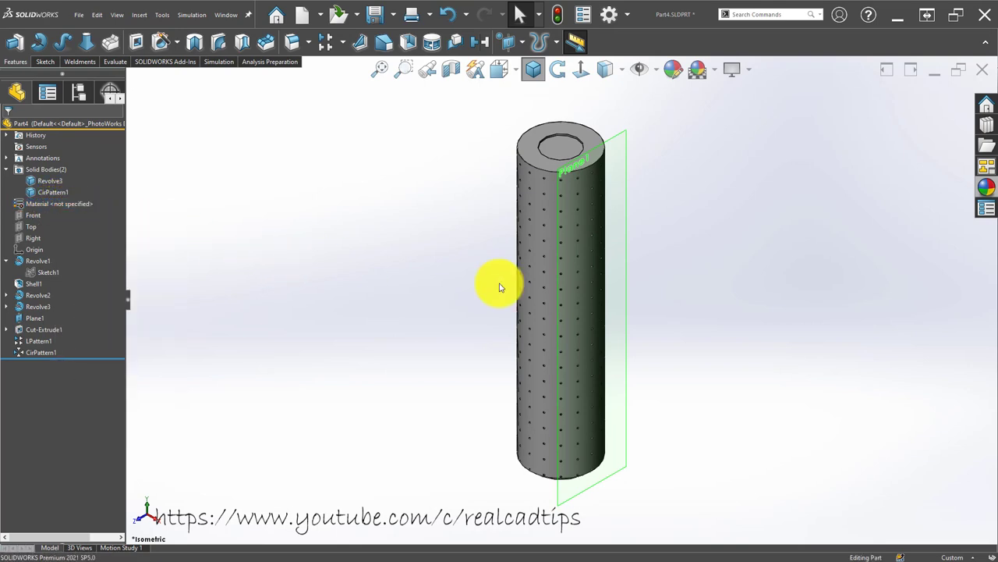
scroll(492, 327, down, 5)
scroll(507, 156, up, 5)
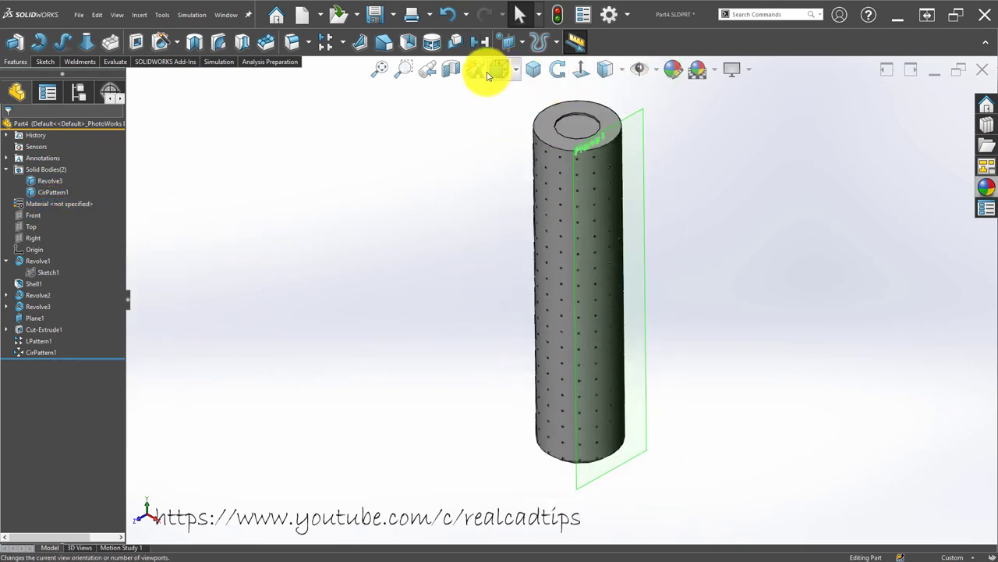
click(450, 68)
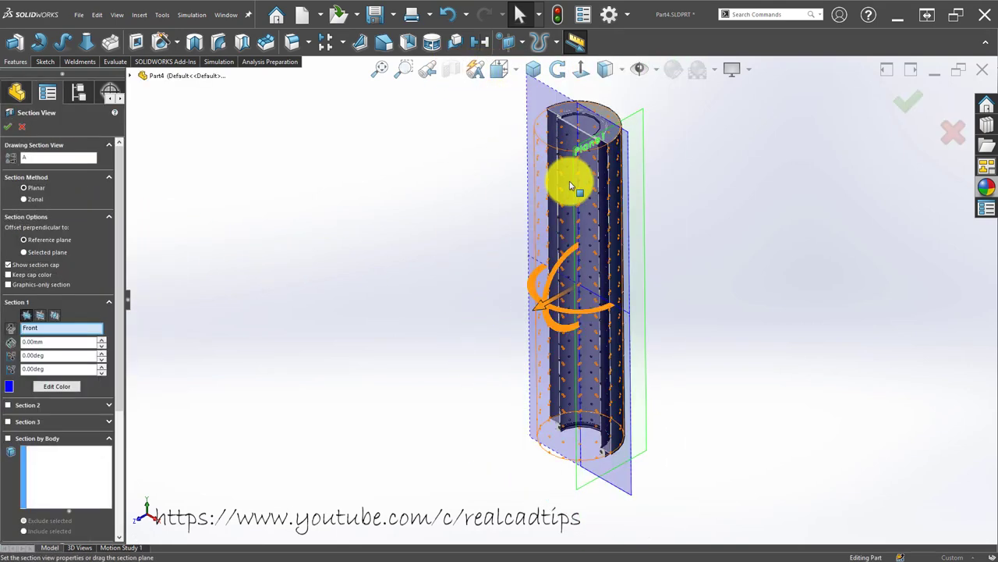
click(909, 103)
click(581, 69)
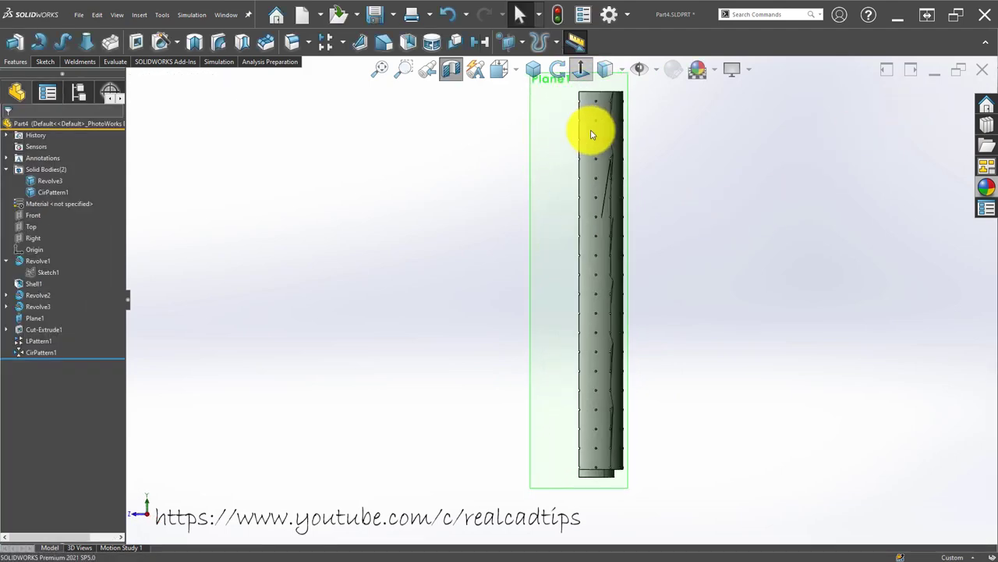
click(581, 70)
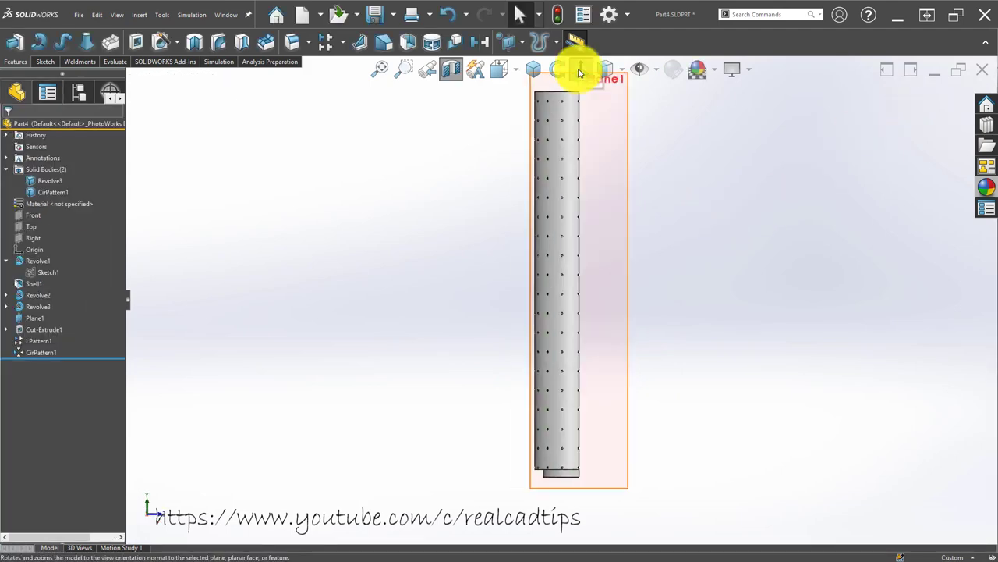
click(581, 69)
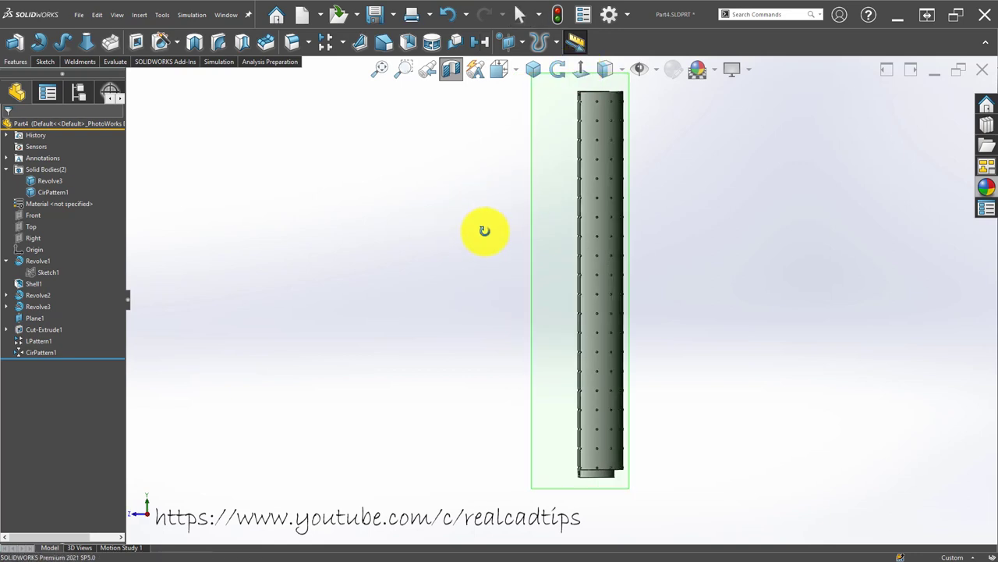
middle_drag(485, 231, 569, 196)
scroll(569, 167, down, 3)
scroll(571, 164, down, 2)
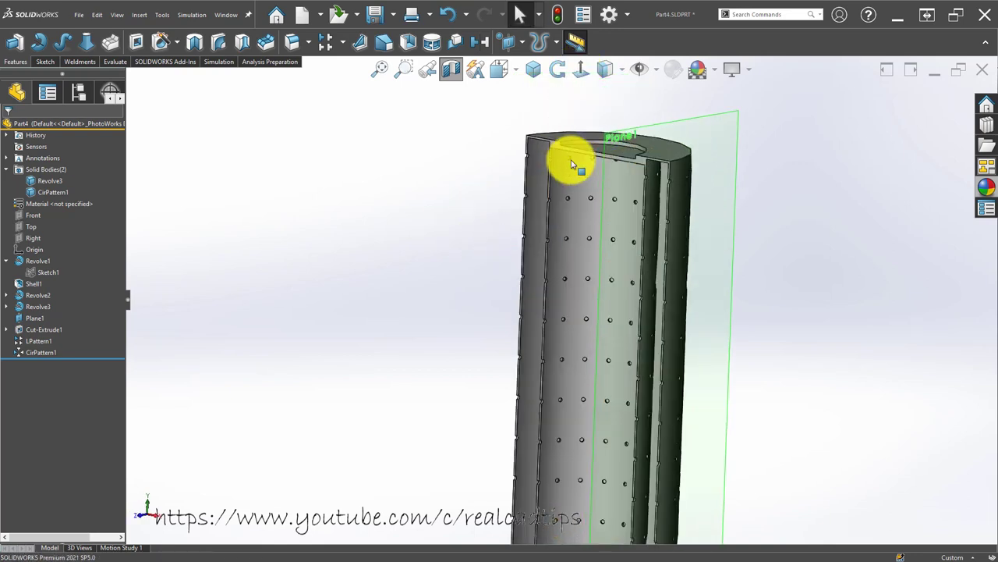
scroll(572, 163, down, 3)
click(530, 150)
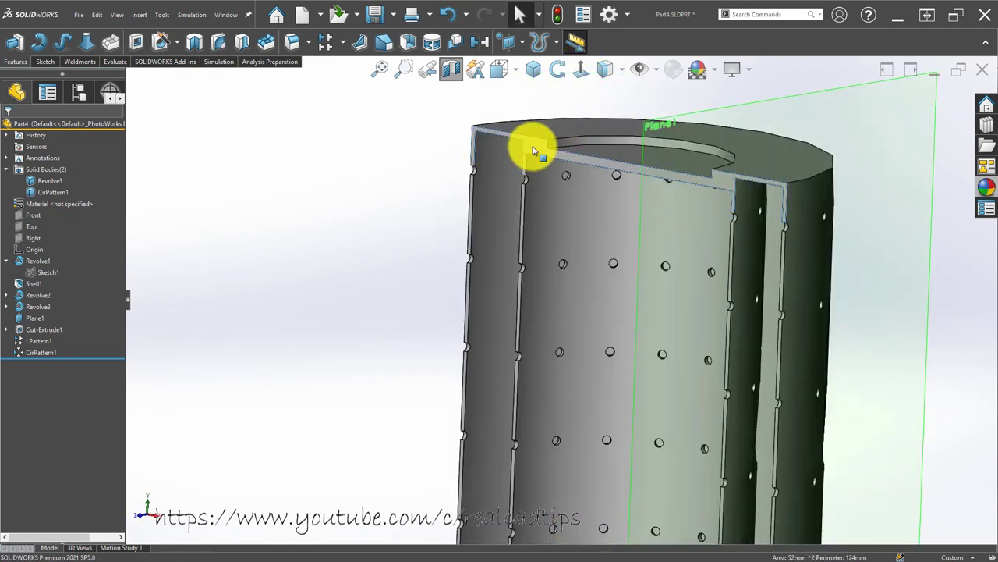
click(581, 69)
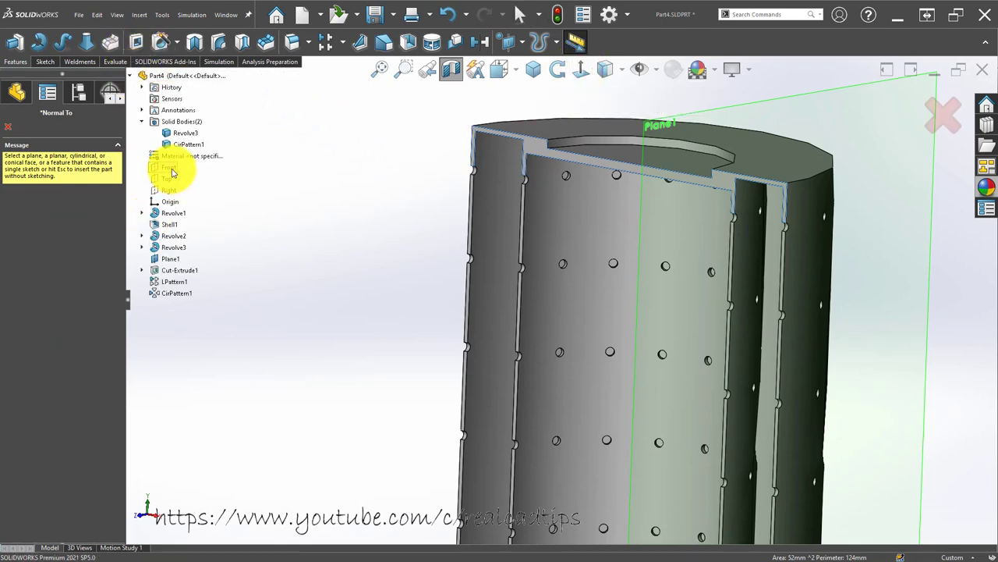
click(166, 229)
scroll(553, 477, down, 3)
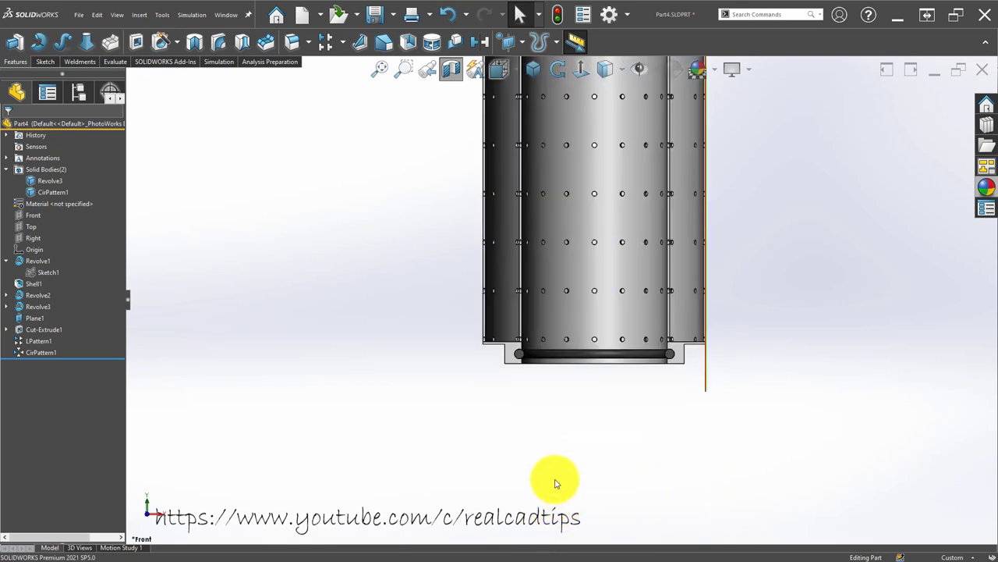
scroll(613, 386, down, 3)
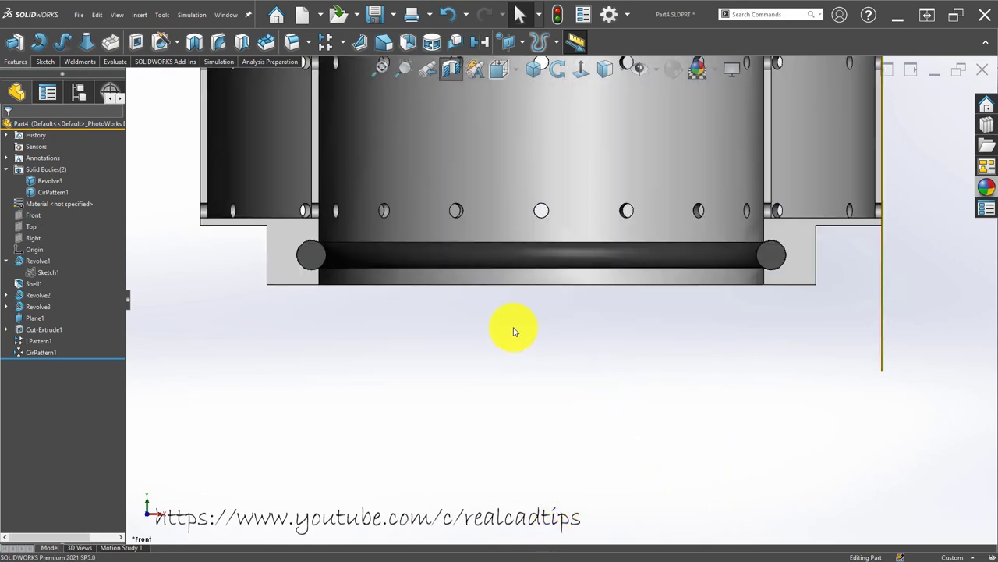
click(474, 263)
scroll(606, 335, up, 3)
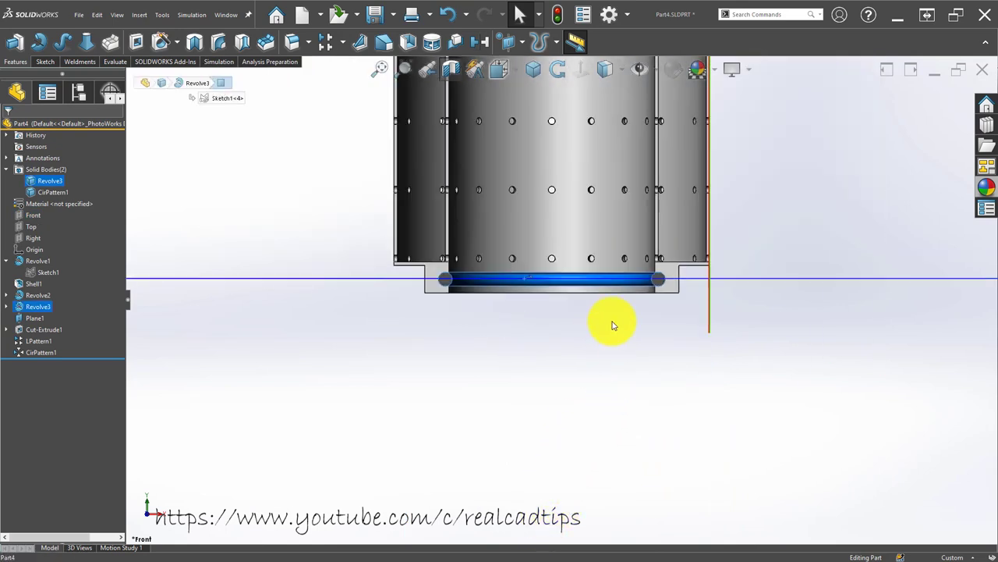
click(607, 329)
scroll(713, 263, up, 5)
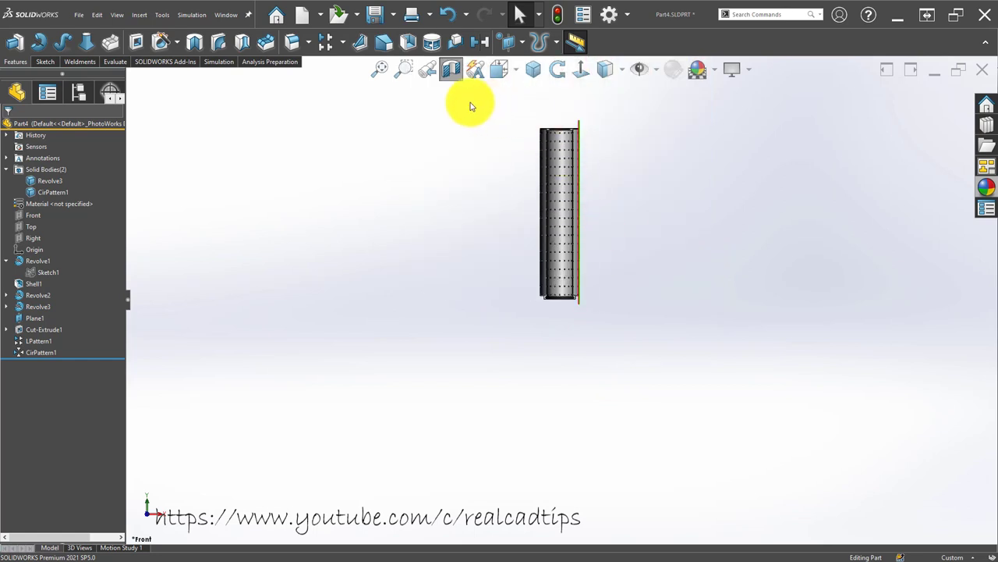
click(453, 72)
click(538, 73)
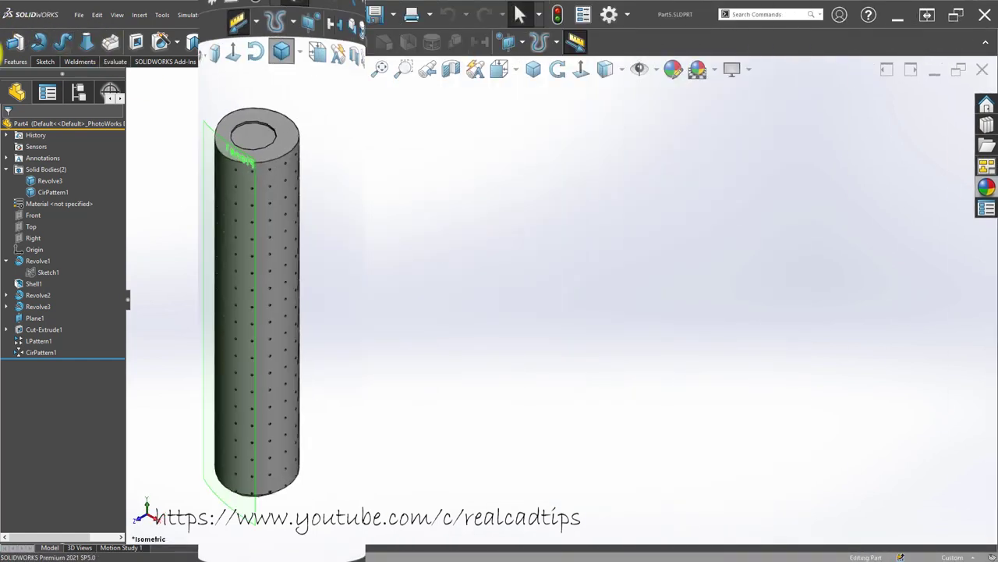
- On the Front plane, sketch a vertical line up from the origin dimensioned 26 and exit the sketch
click(34, 181)
click(40, 156)
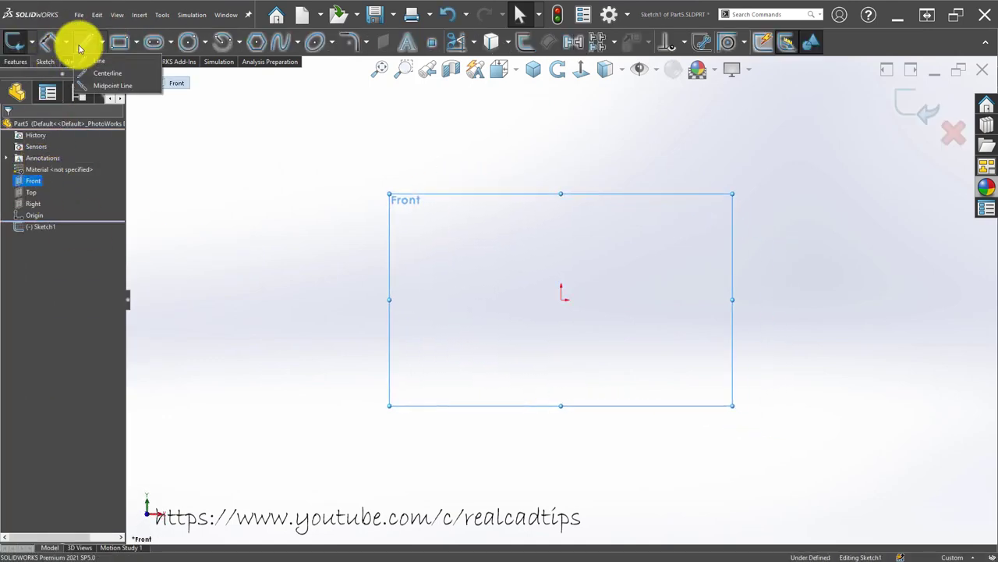
click(82, 42)
drag(562, 299, 561, 117)
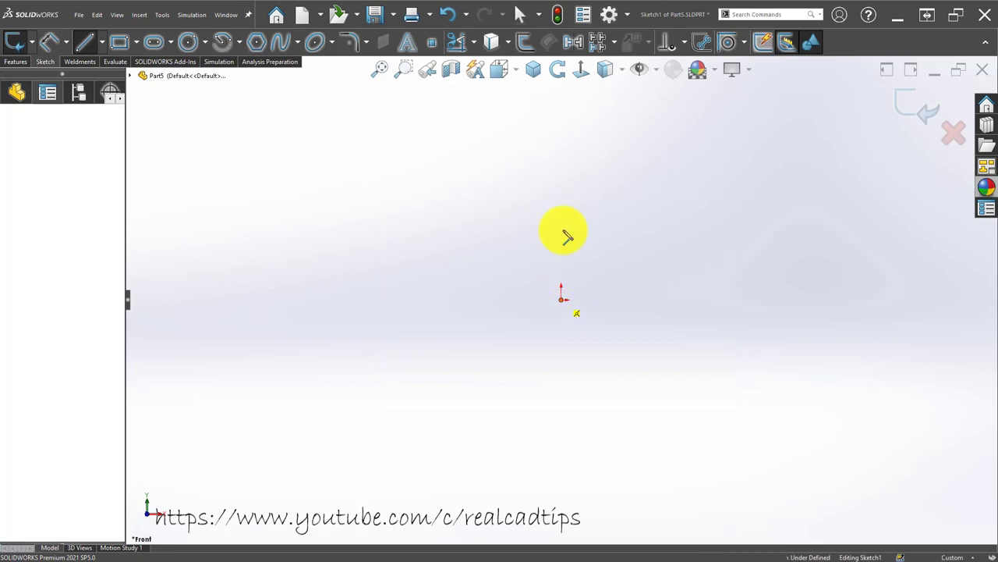
key(Escape)
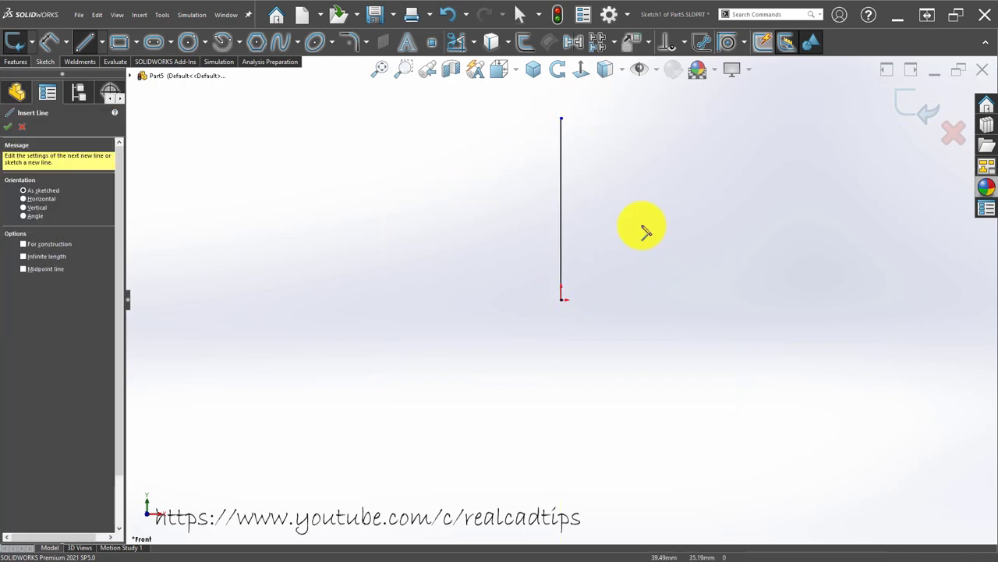
key(Escape)
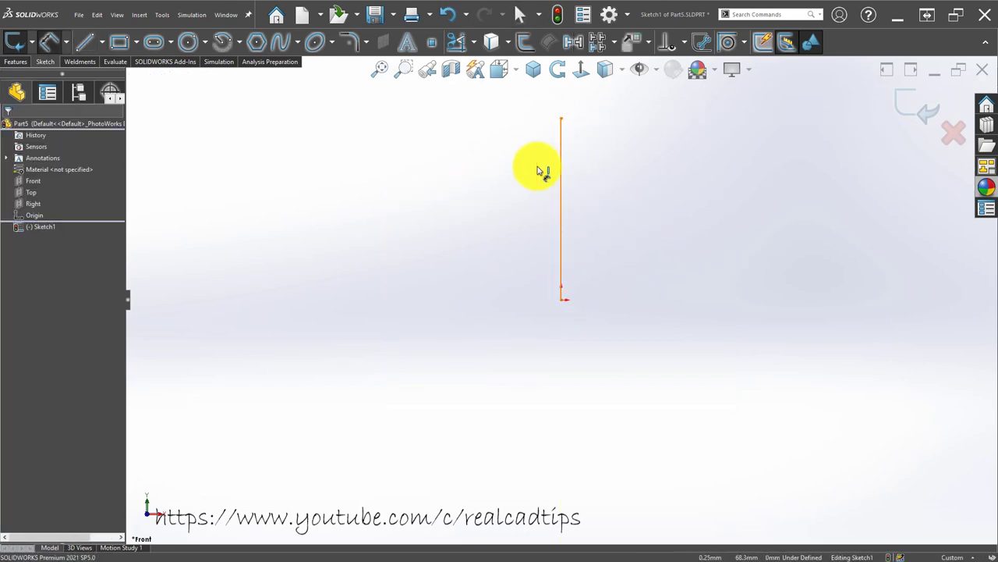
click(559, 167)
click(447, 188)
text(26)
key(Return)
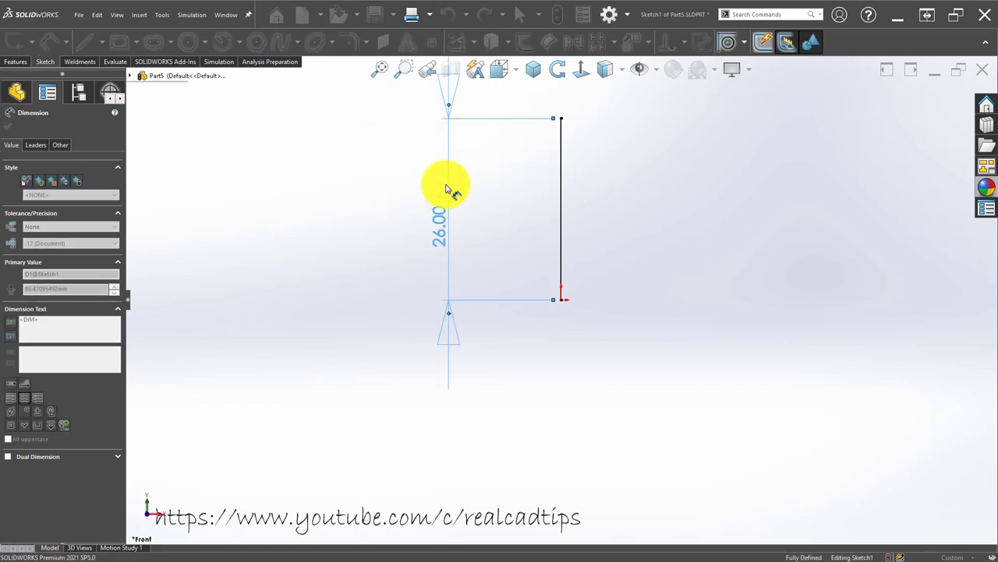
key(Escape)
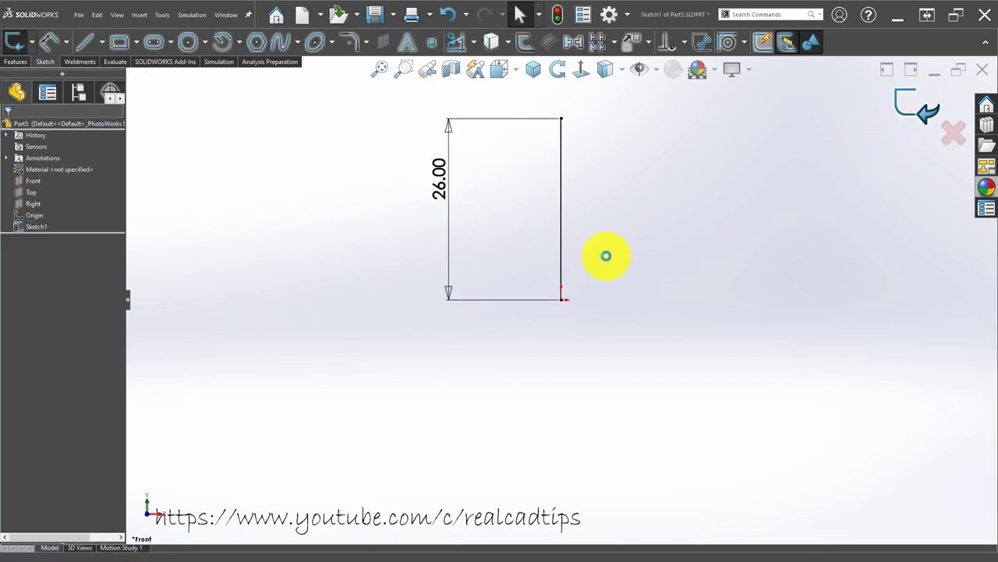
key(ctrl+b)
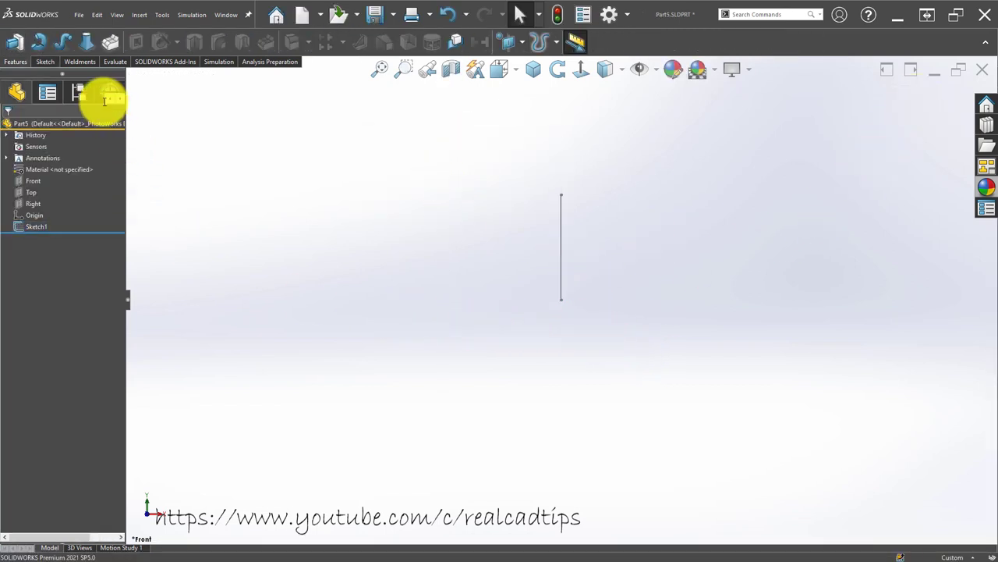
- Start a Front-plane sketch with a horizontal construction line from the origin
click(51, 61)
click(102, 43)
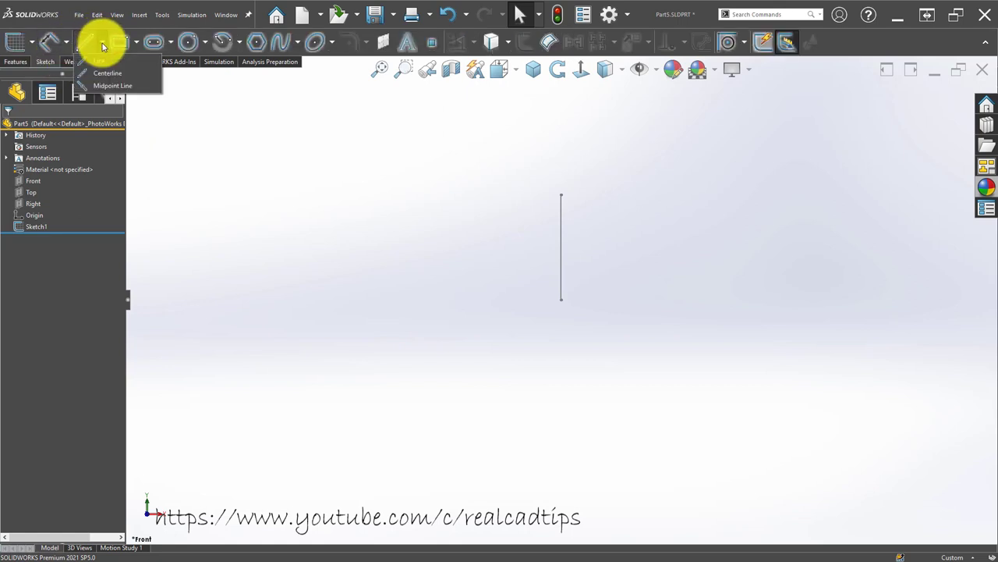
click(102, 78)
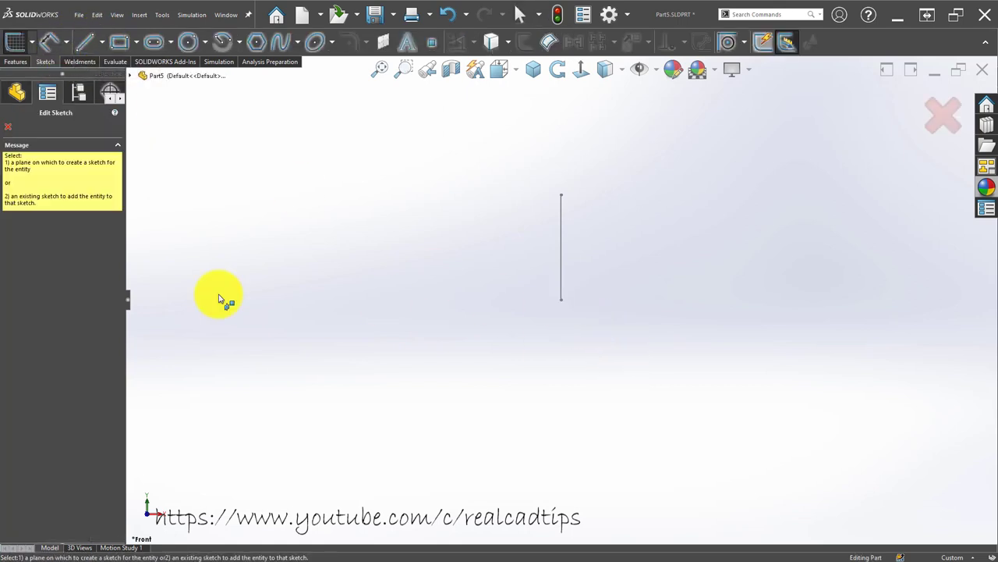
click(31, 180)
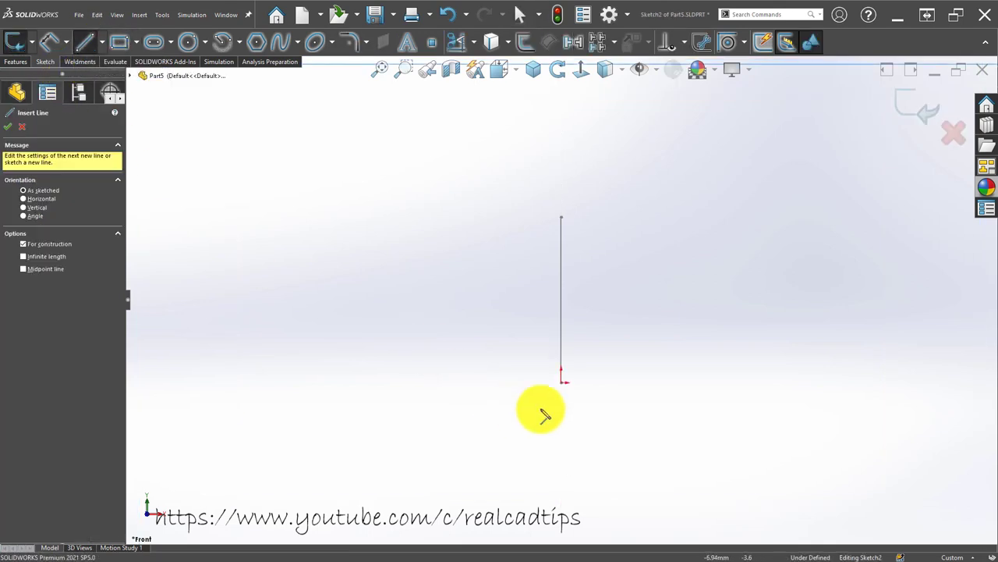
drag(561, 381, 644, 382)
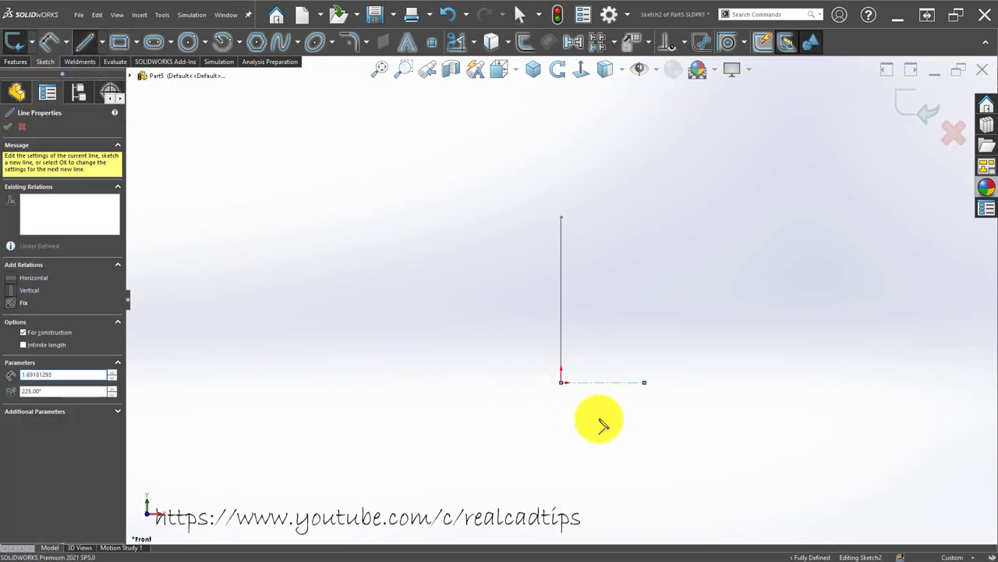
key(Escape)
scroll(655, 402, down, 3)
key(Escape)
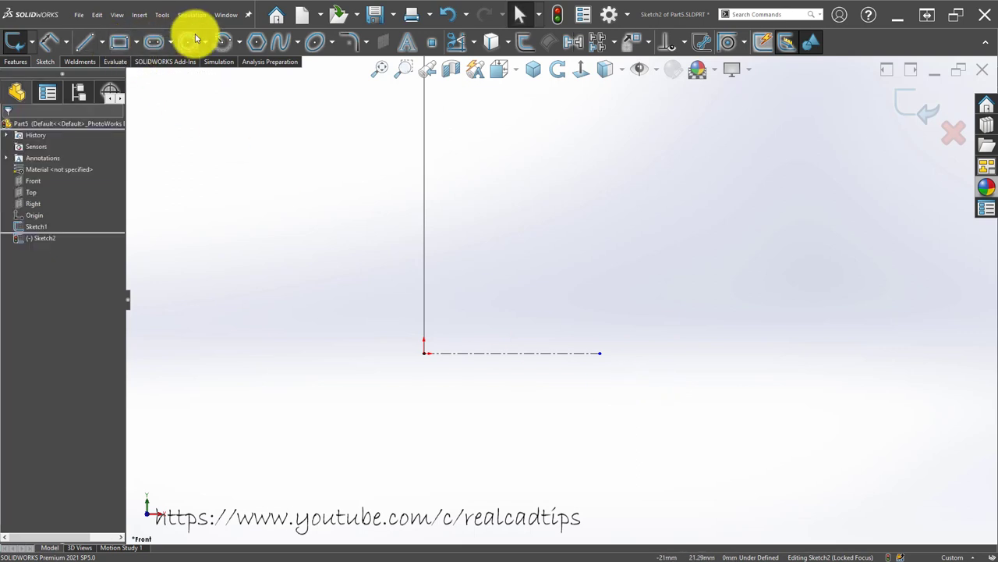
- Add a circle at the line's end and dimension it Ø2.00
click(192, 41)
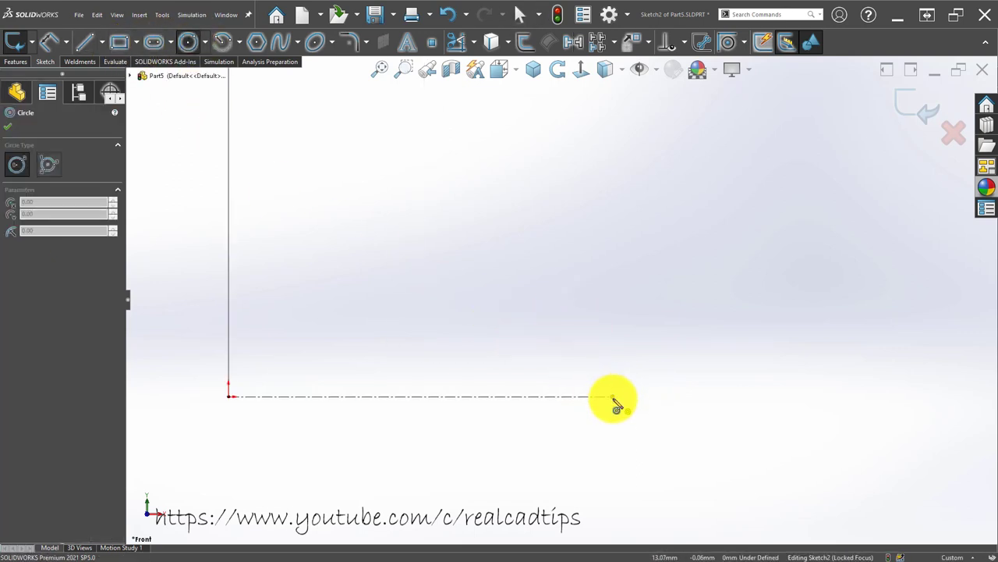
click(614, 397)
click(624, 413)
key(Escape)
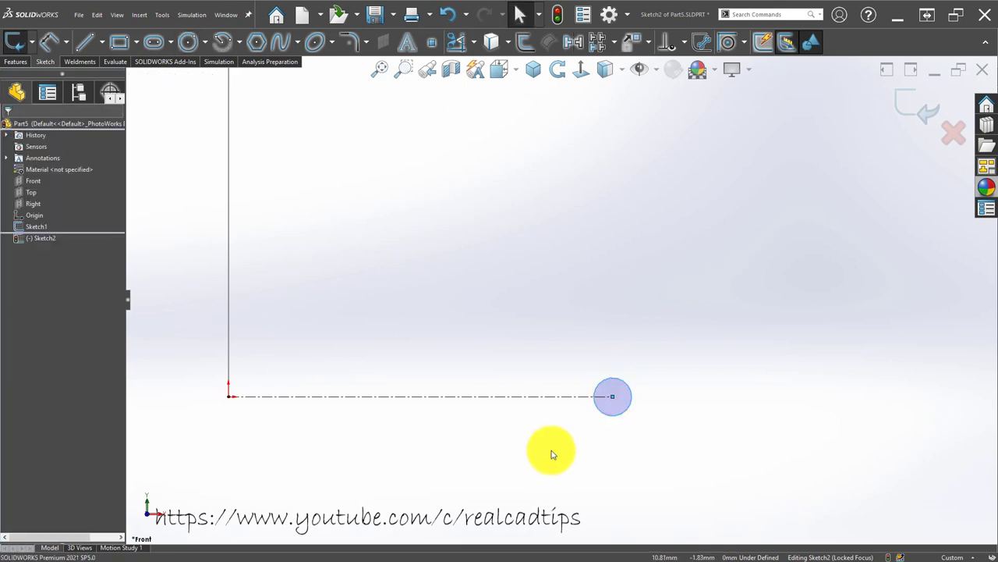
click(627, 387)
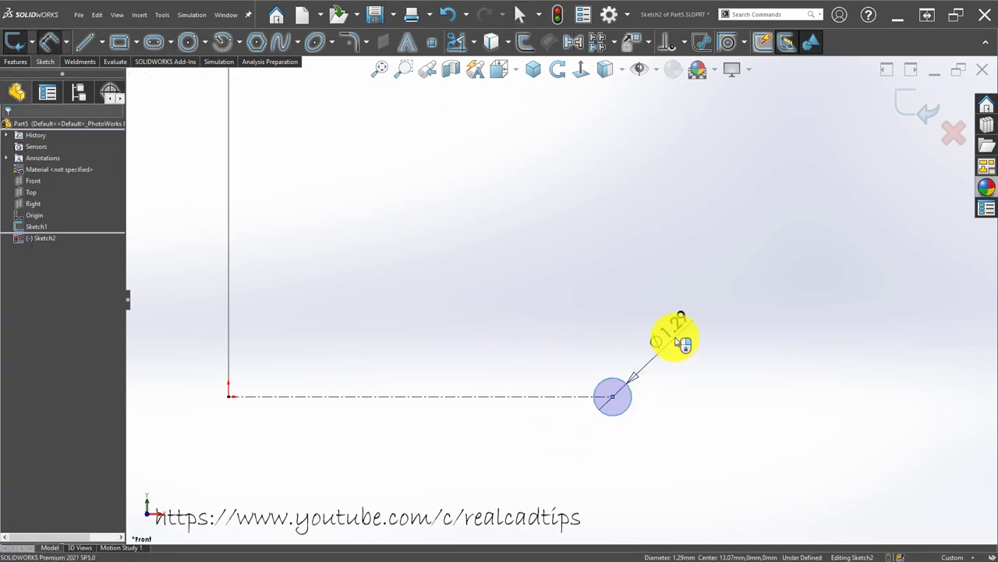
click(680, 337)
key(Return)
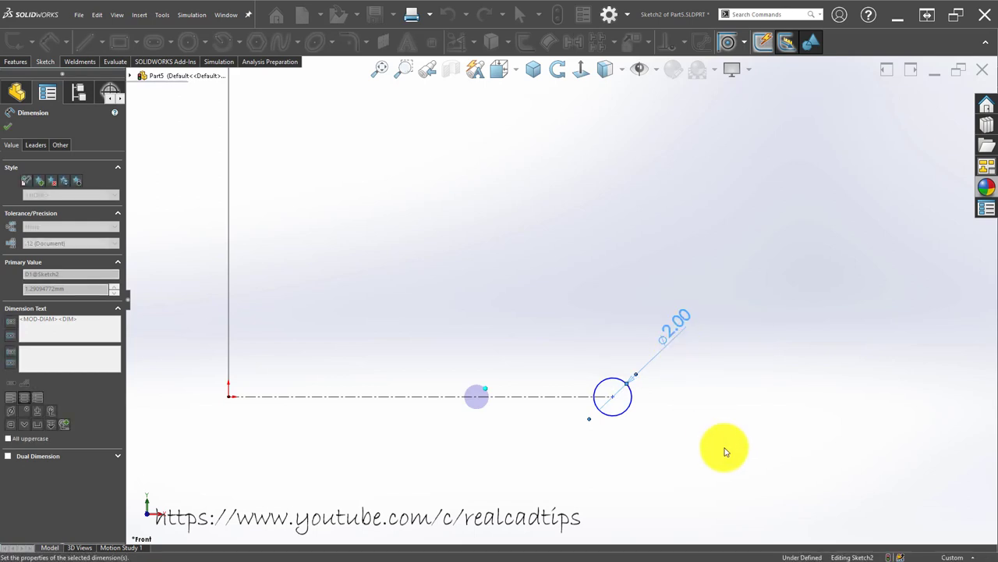
key(Escape)
- Draw a vertical centerline through the origin
scroll(562, 413, up, 3)
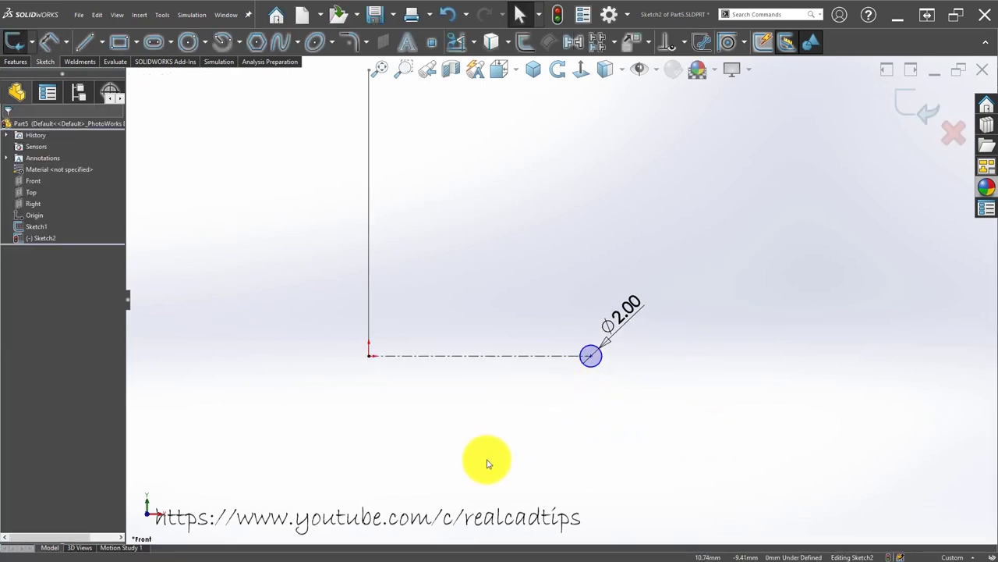
key(d)
click(591, 355)
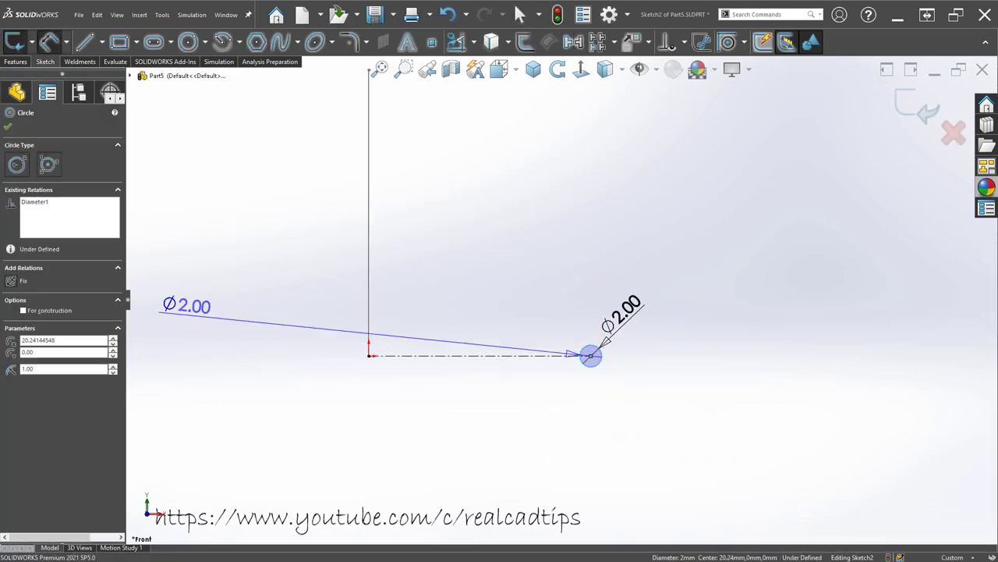
key(Escape)
click(101, 42)
click(111, 78)
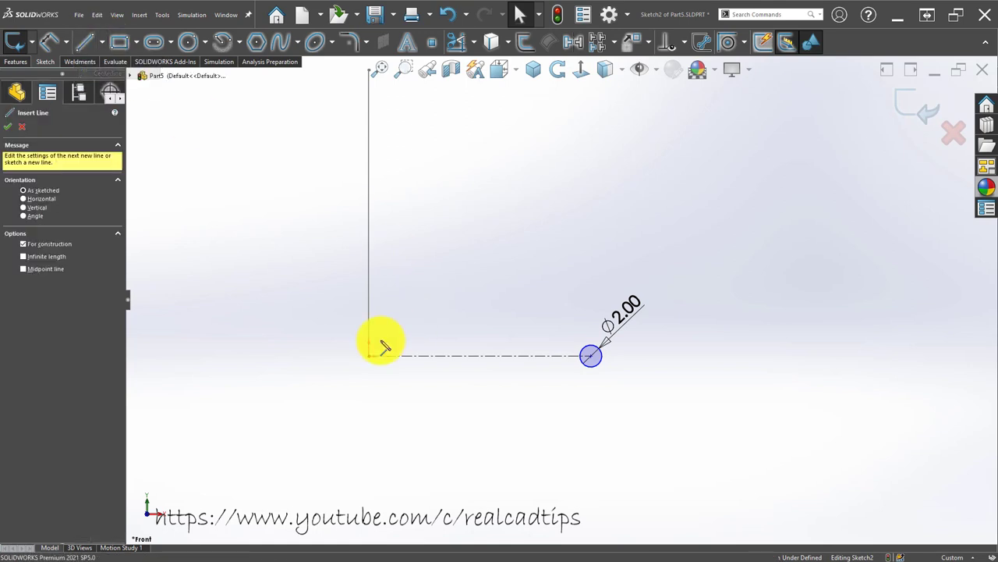
click(369, 355)
click(369, 400)
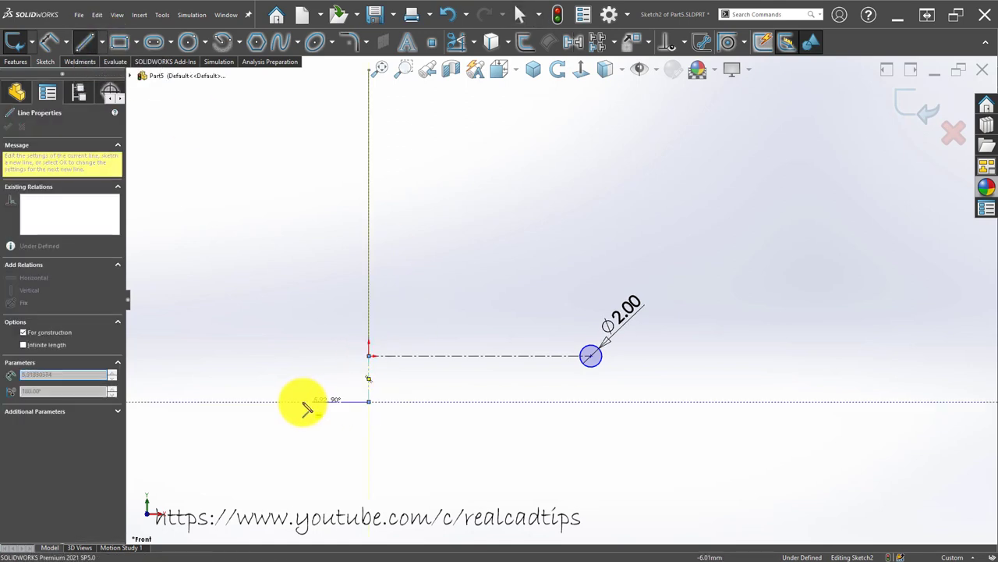
key(Escape)
- Dimension the circle across the centerline as a 24 mm doubled distance
key(d)
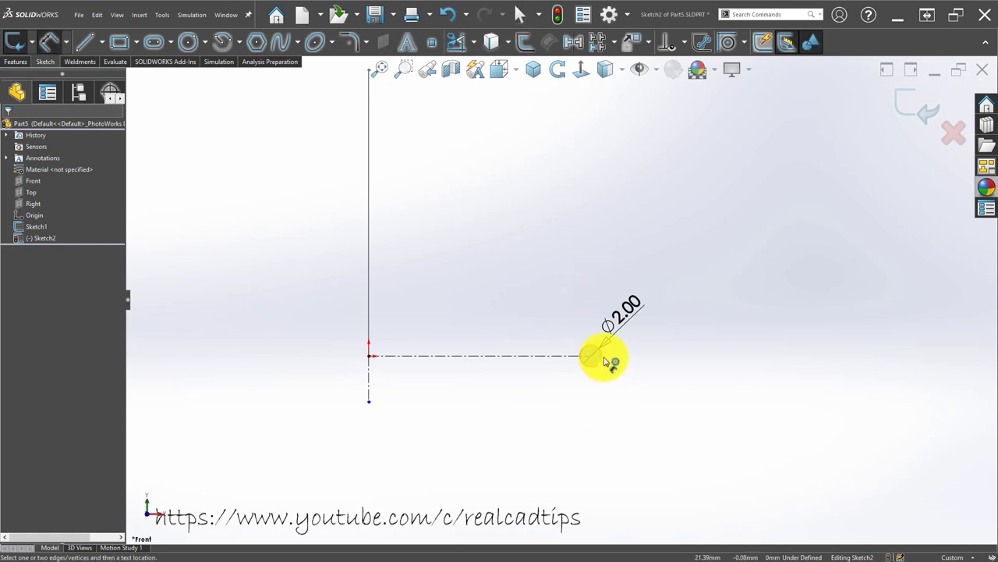
click(603, 360)
click(369, 390)
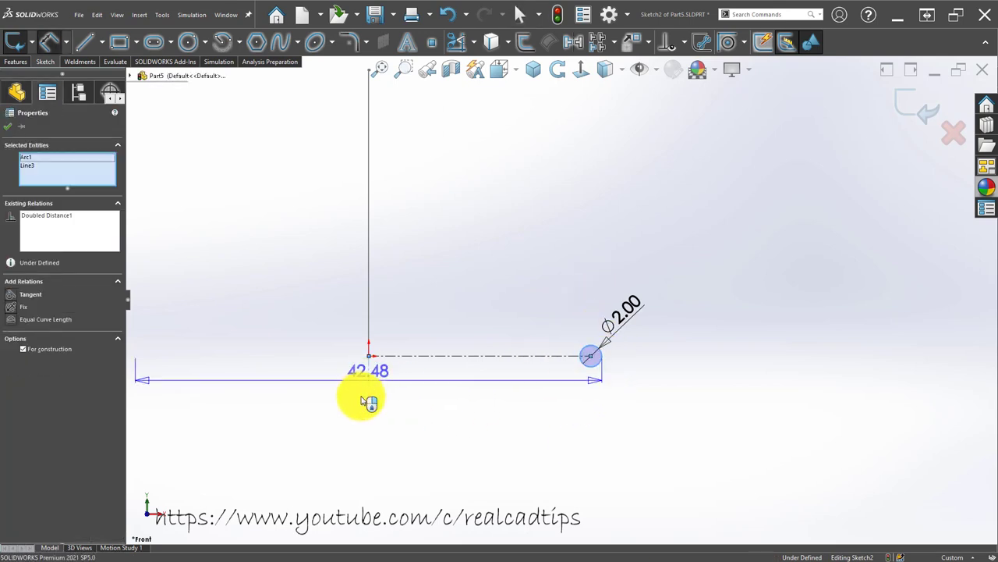
click(363, 445)
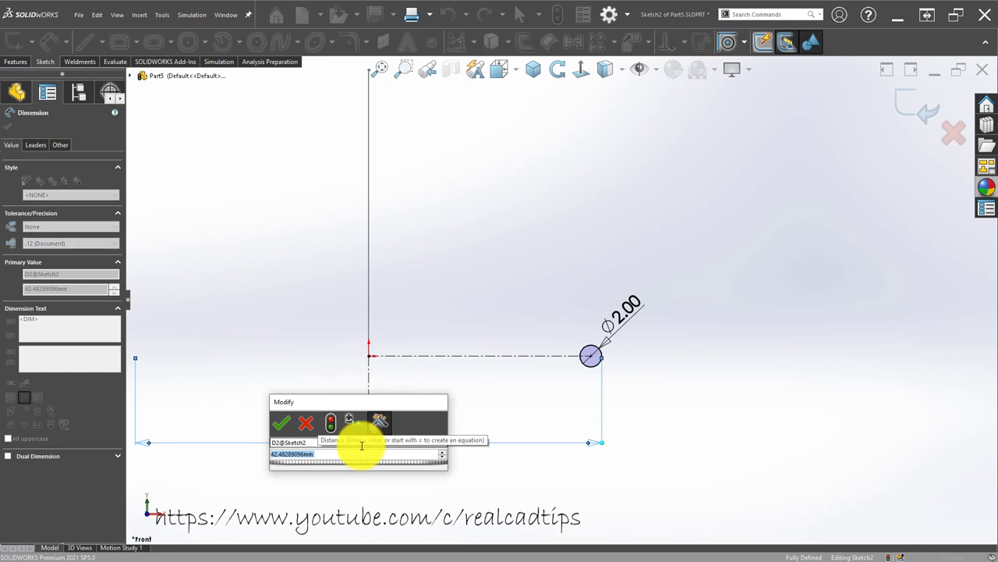
text(24)
key(Return)
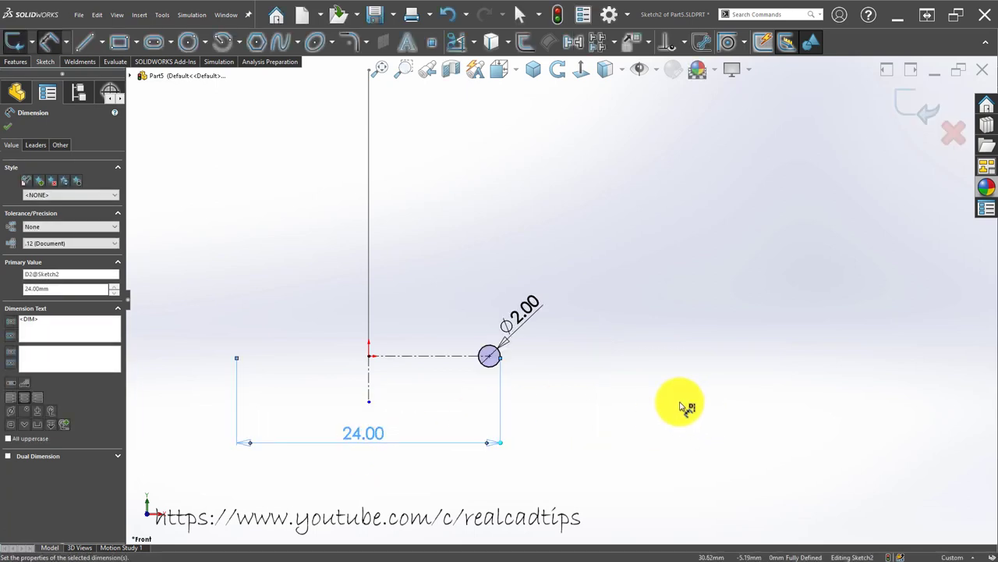
scroll(555, 367, up, 3)
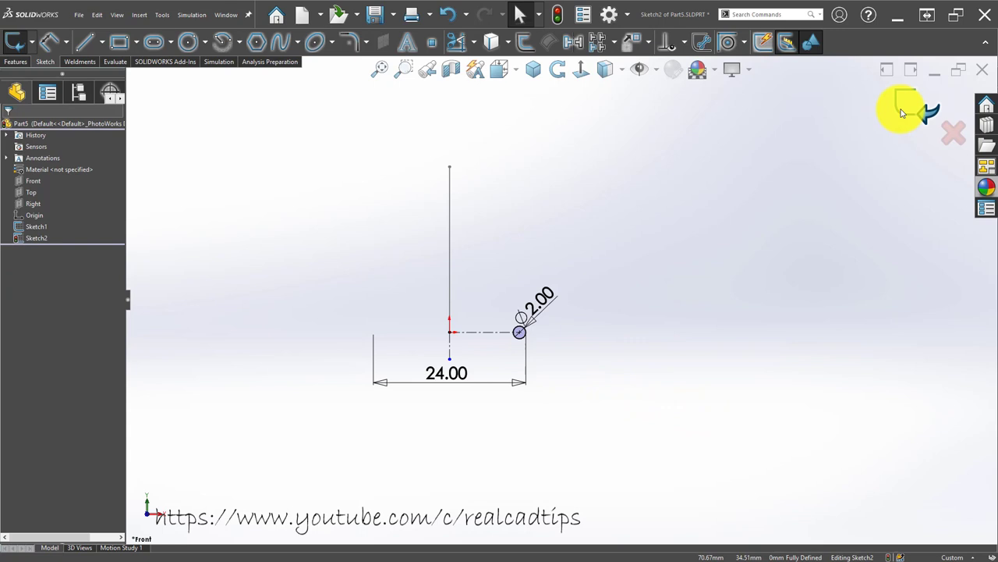
- Sweep the Sketch2 circle along the Sketch1 vertical line with an 8-revolution twist to form Sweep1
click(62, 238)
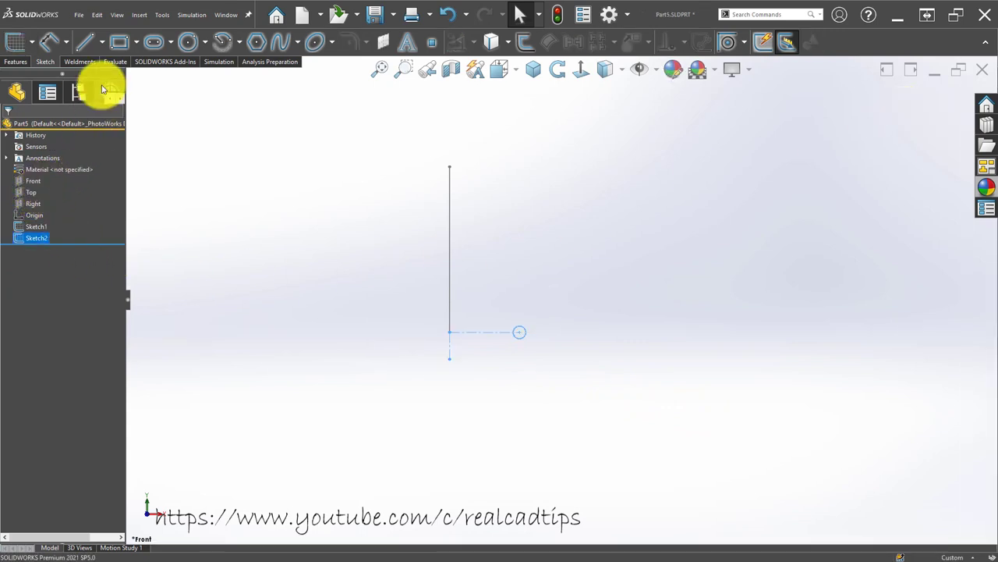
click(18, 64)
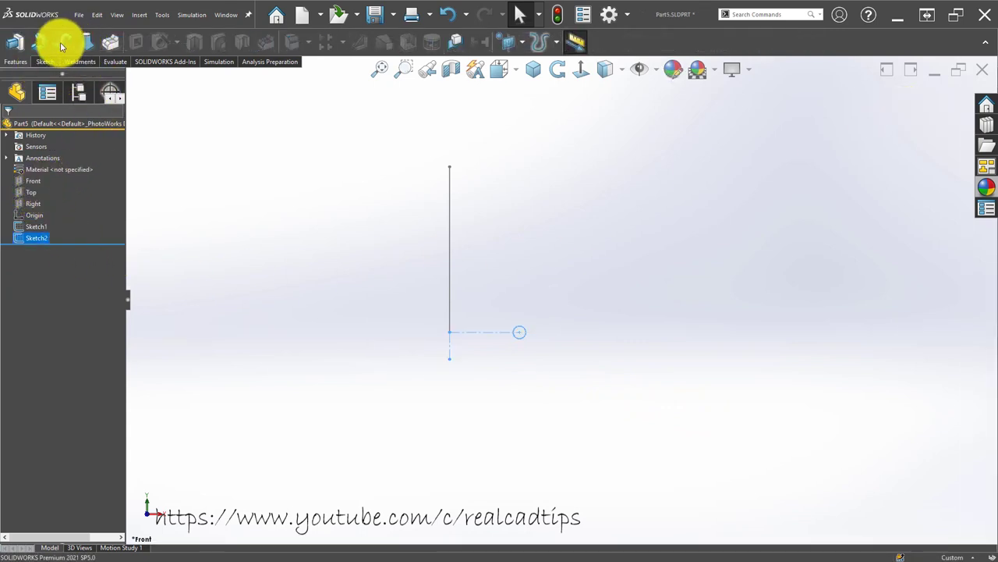
click(65, 46)
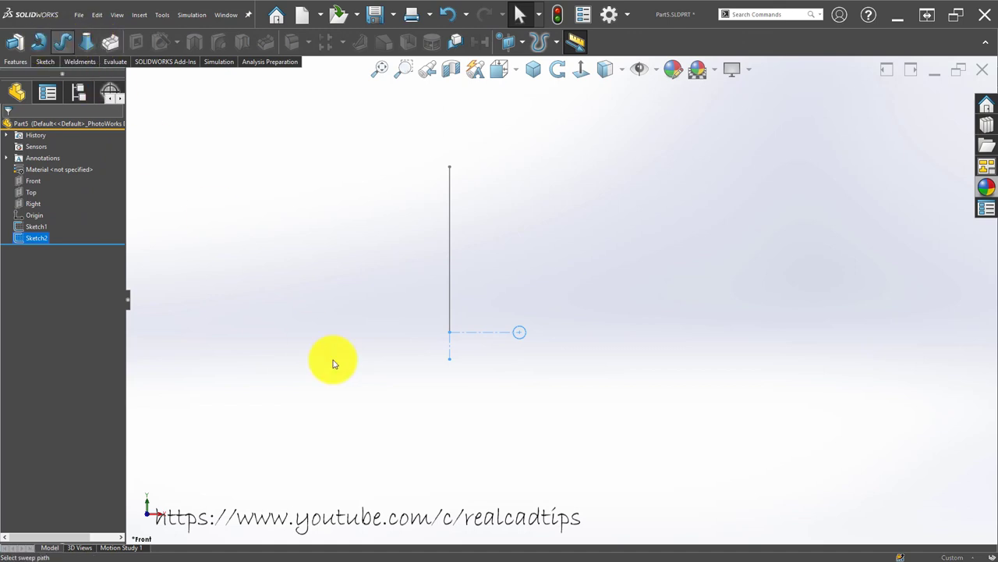
click(450, 197)
click(44, 232)
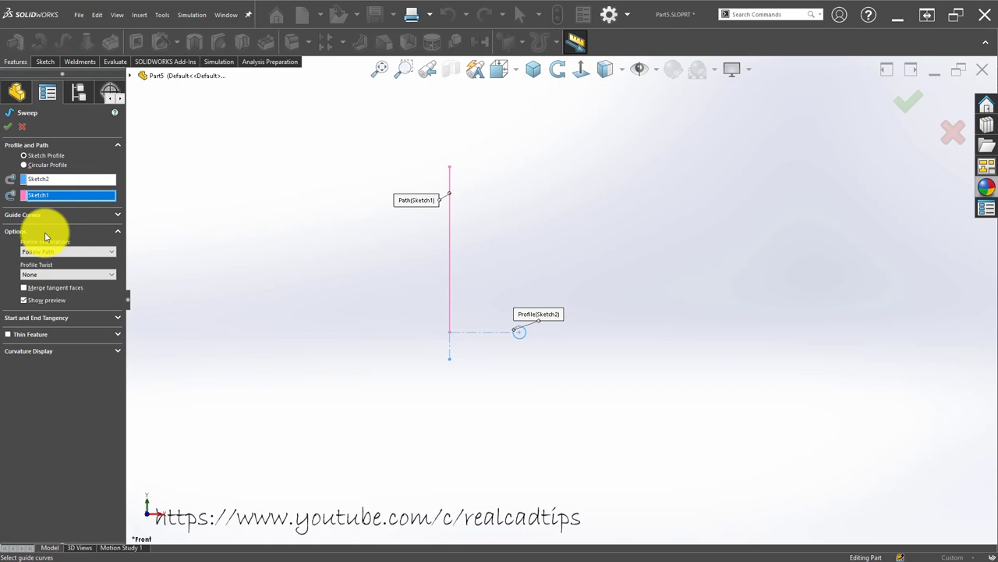
click(72, 275)
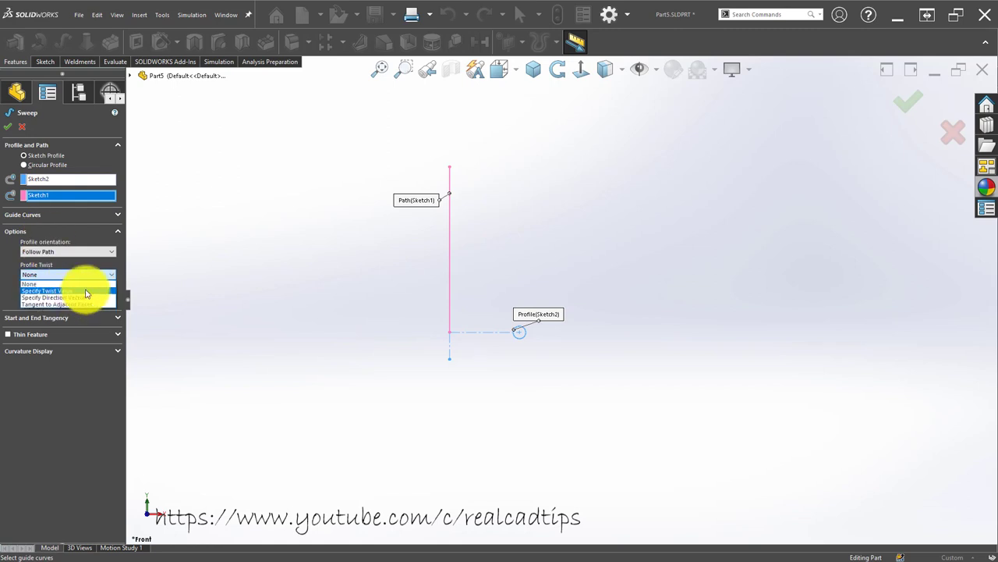
click(86, 291)
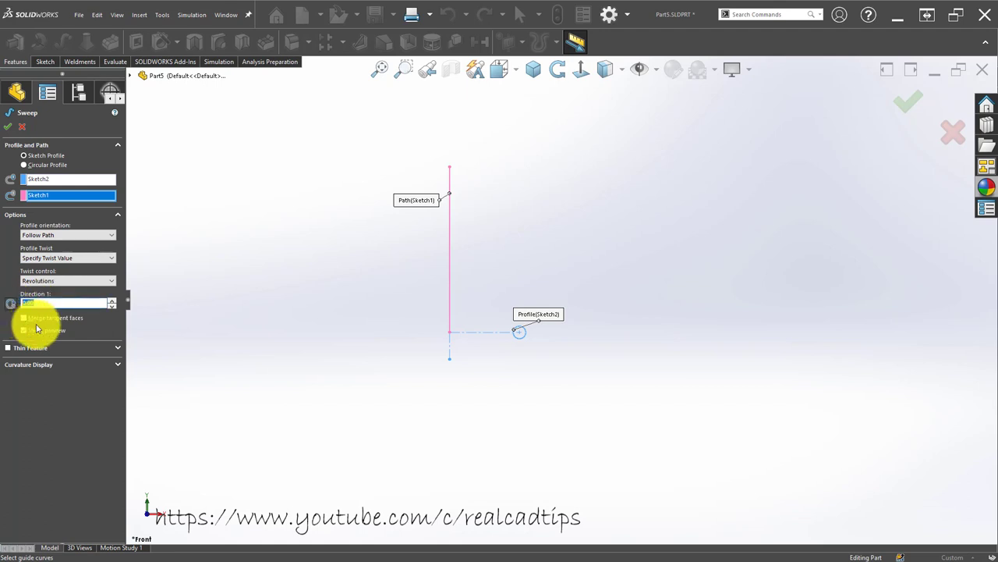
key(Return)
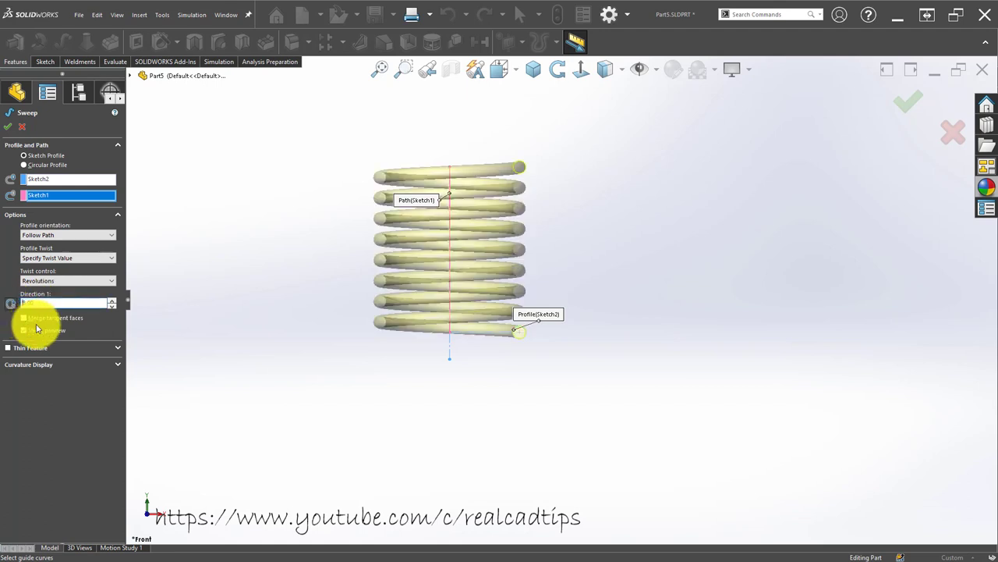
click(904, 113)
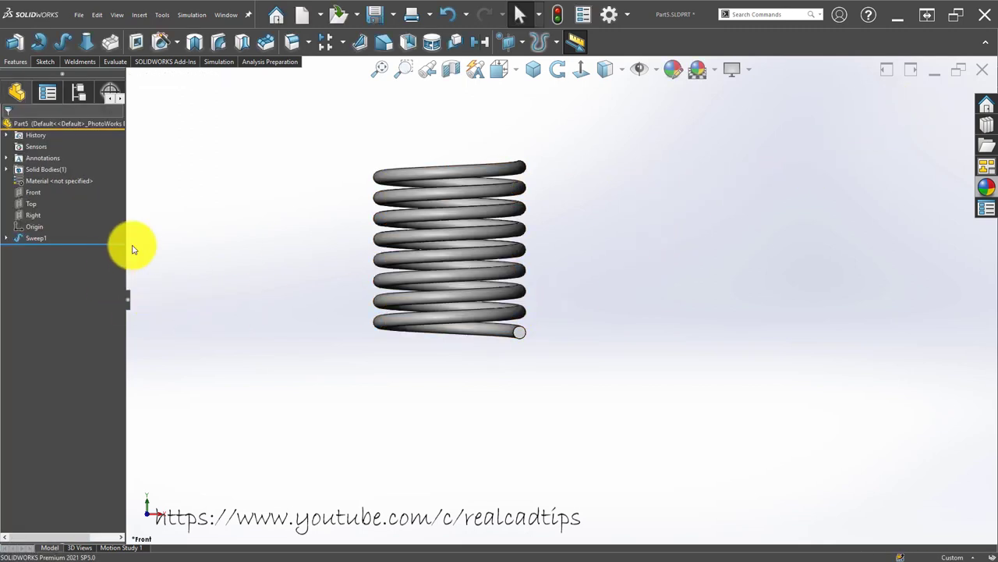
- Sketch a large circle around the spring on the Top plane, centred at the origin
click(43, 189)
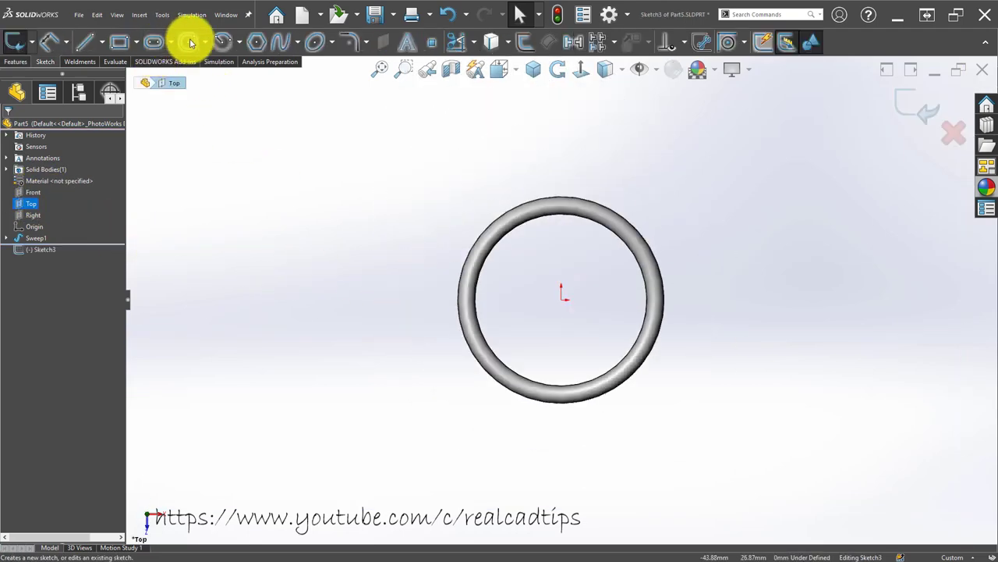
click(188, 42)
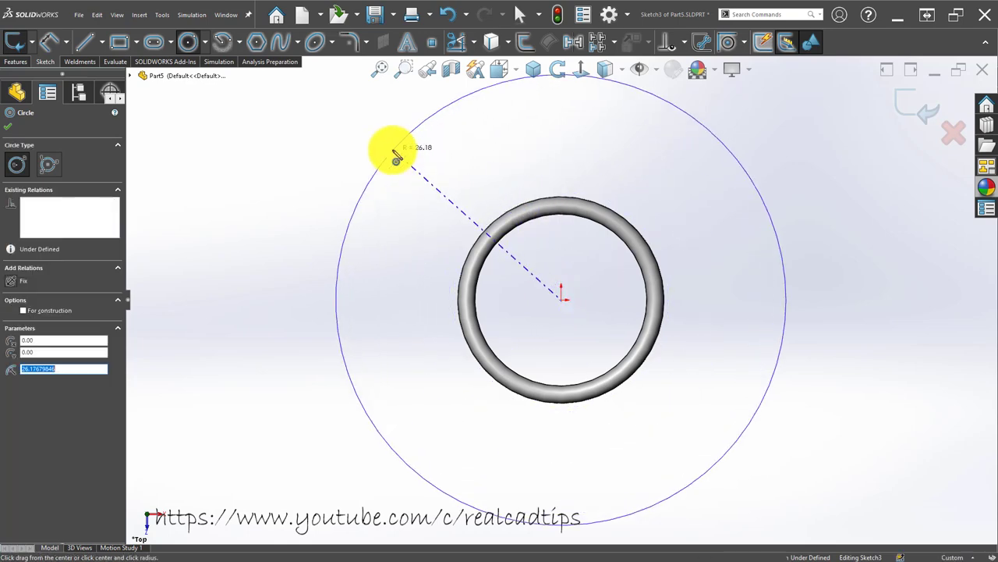
drag(563, 301, 353, 195)
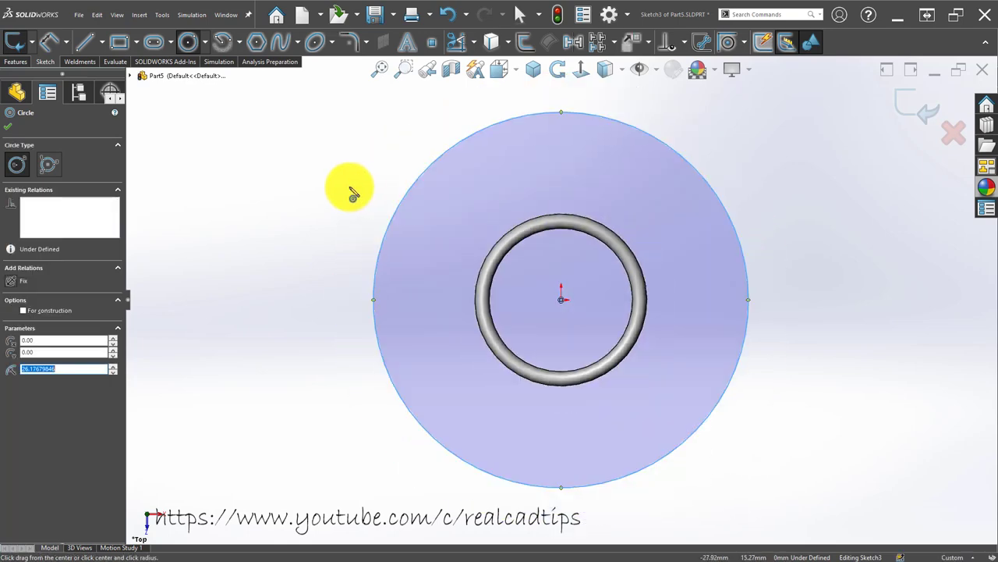
click(536, 68)
- Extrude-cut with the circle at default depth to trim the spring's bottom end flat
click(17, 62)
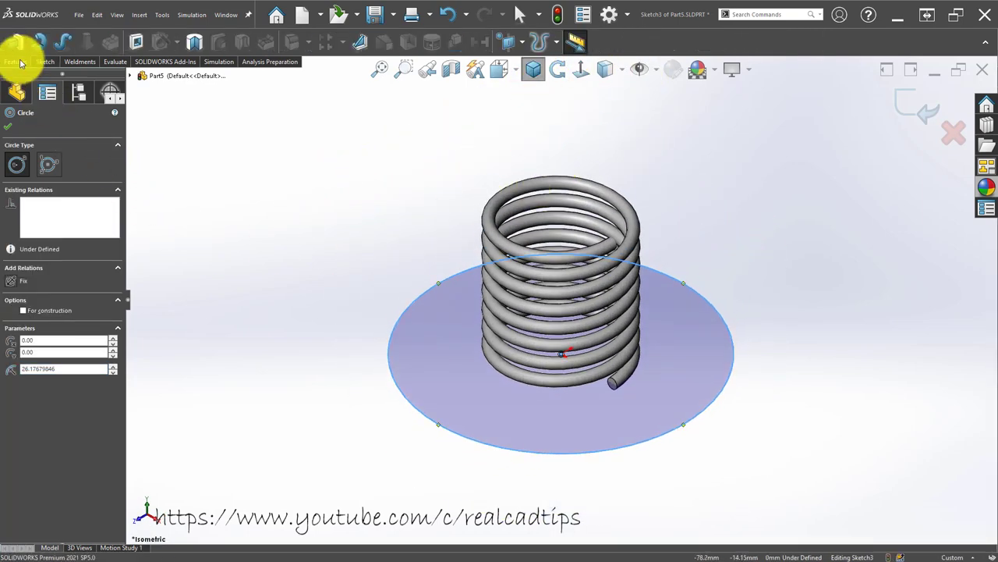
click(136, 43)
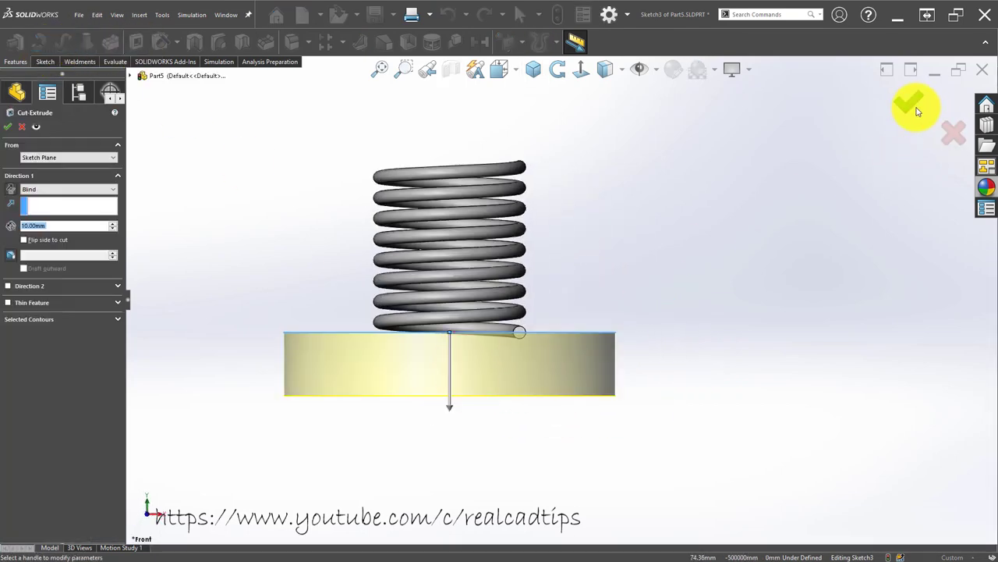
click(909, 107)
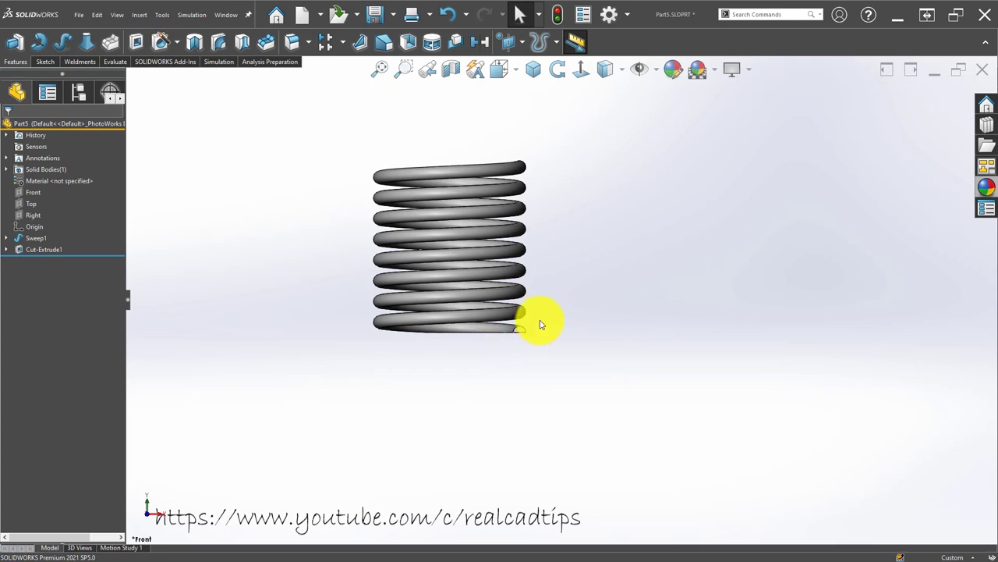
scroll(477, 230, down, 3)
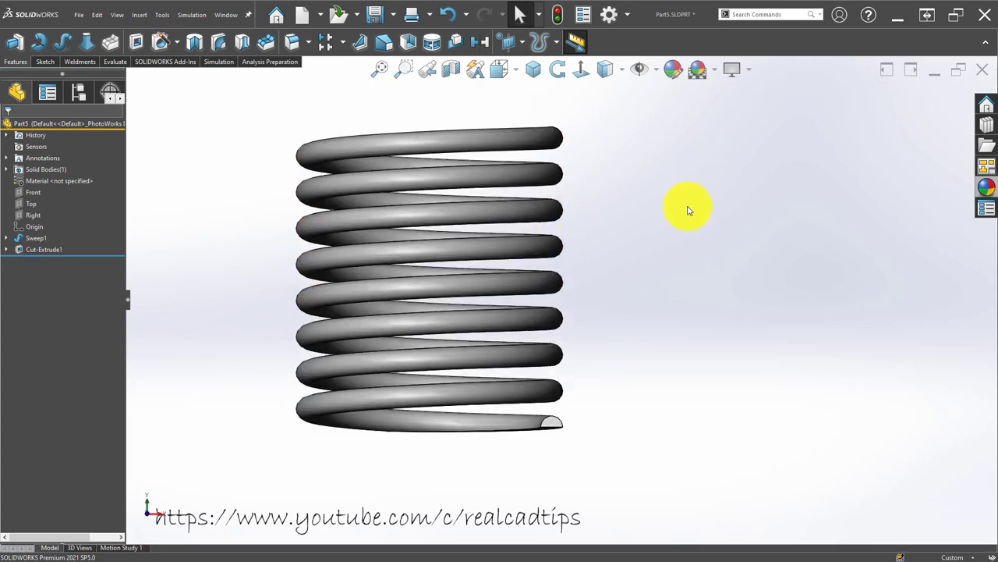
scroll(591, 192, up, 2)
click(536, 74)
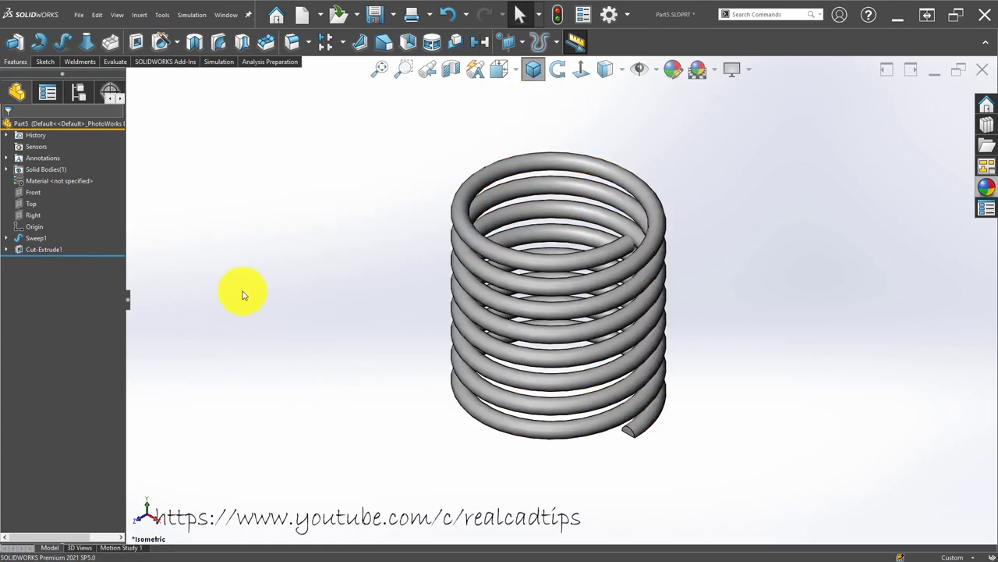
click(35, 238)
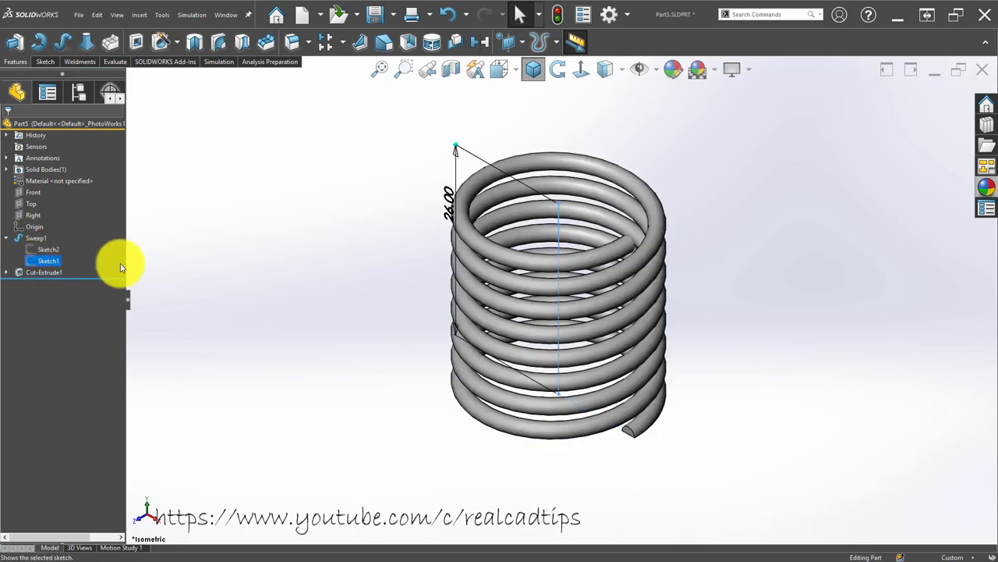
click(285, 316)
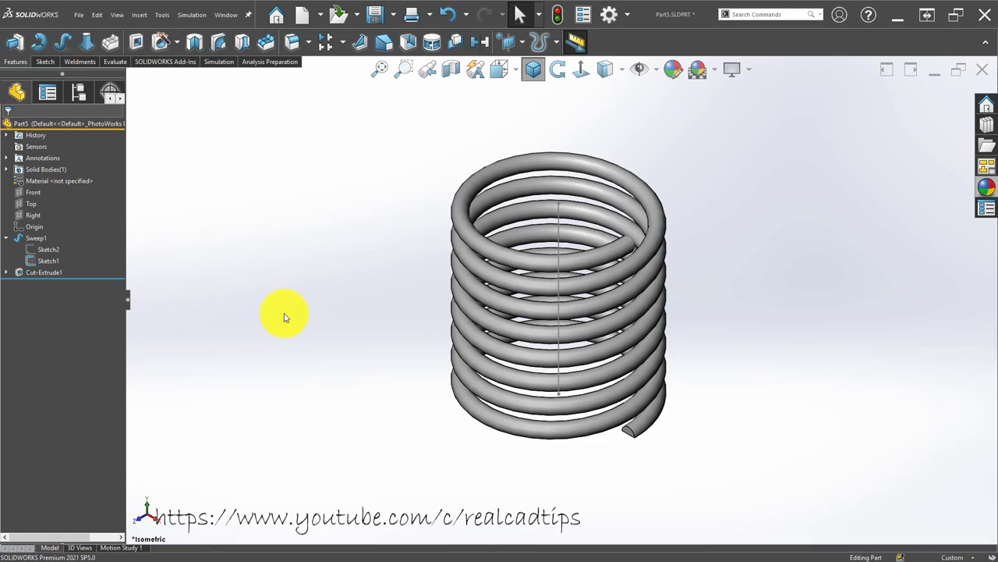
- Create Plane1 from the spring's axis line and its top point
click(519, 43)
click(535, 78)
click(558, 234)
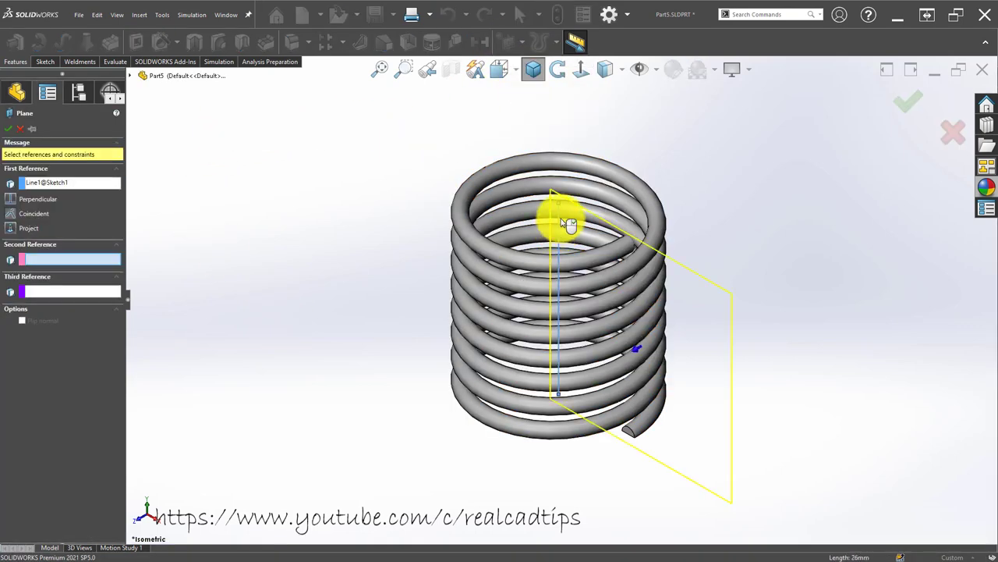
click(560, 203)
click(917, 101)
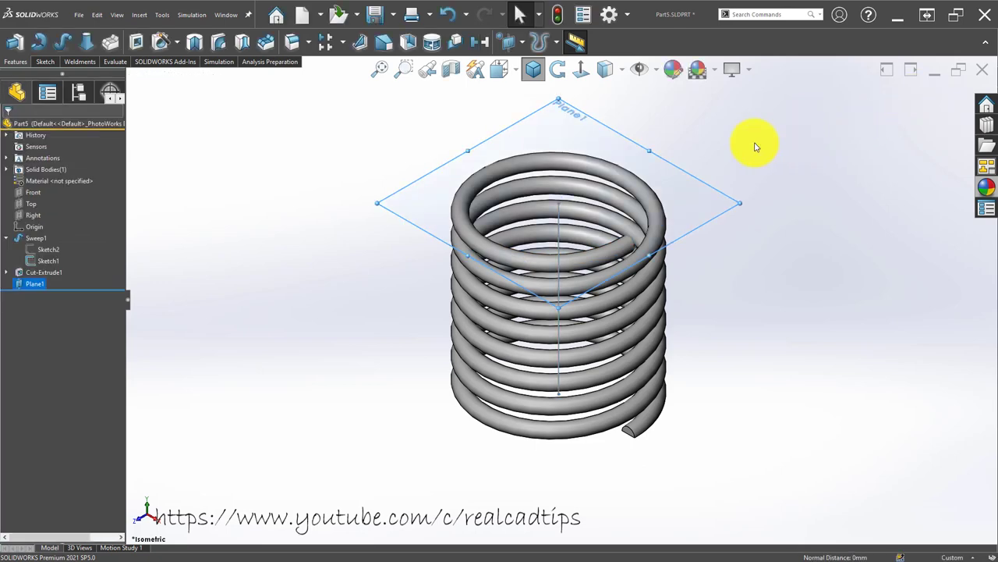
- Sketch a circle on Plane1, centred at the origin and wider than the spring
click(642, 109)
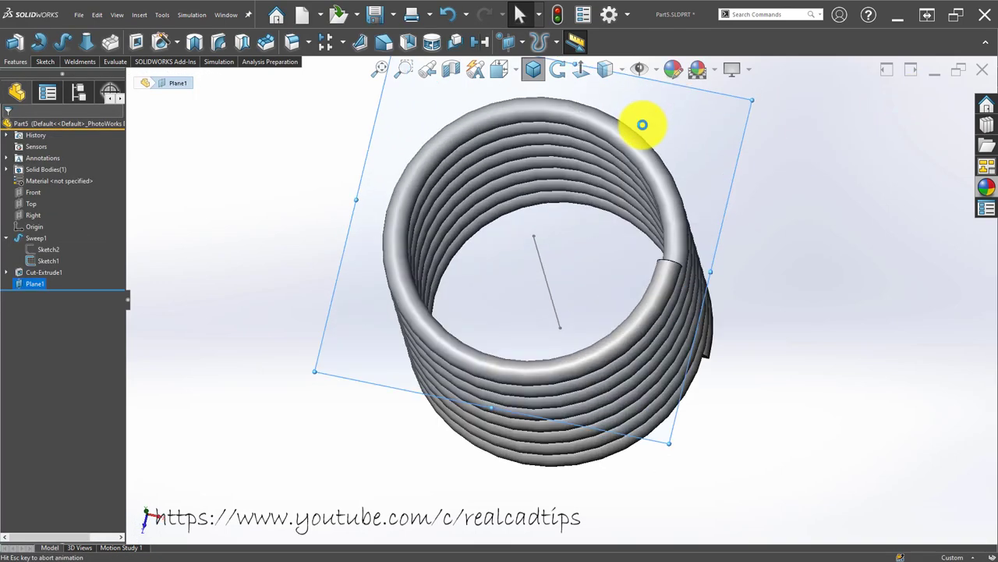
click(188, 41)
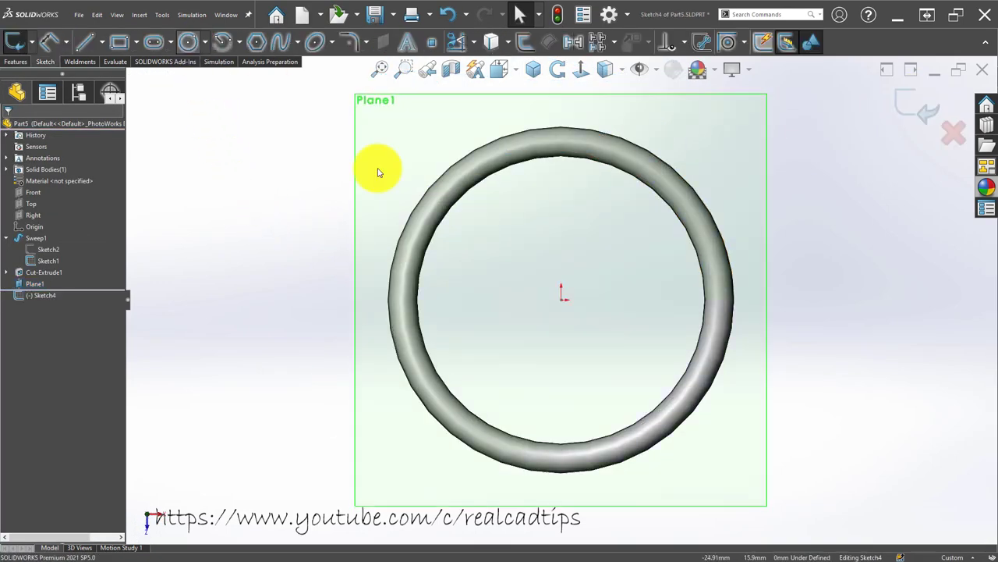
click(562, 299)
click(337, 206)
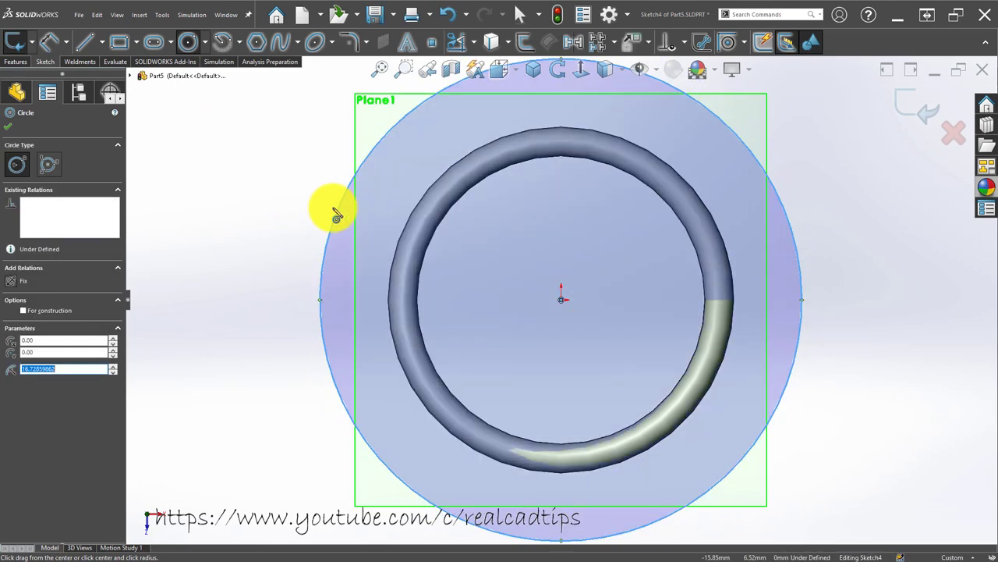
- Extrude-cut the Plane1 circle 14 mm deep to flatten the spring's top end
click(15, 62)
click(141, 48)
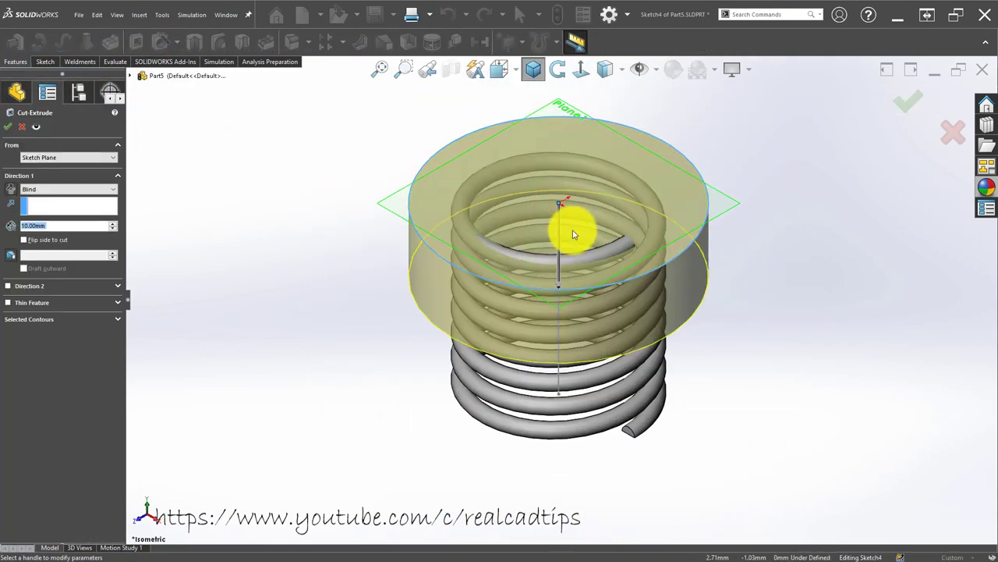
mouse_move(561, 295)
mouse_down()
mouse_move(557, 141)
mouse_move(567, 114)
mouse_up()
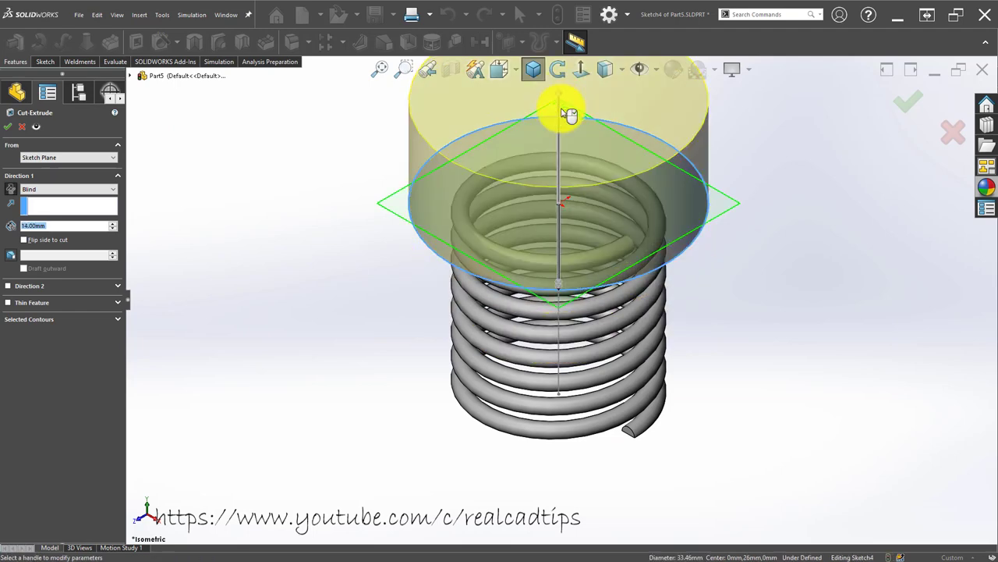
click(914, 107)
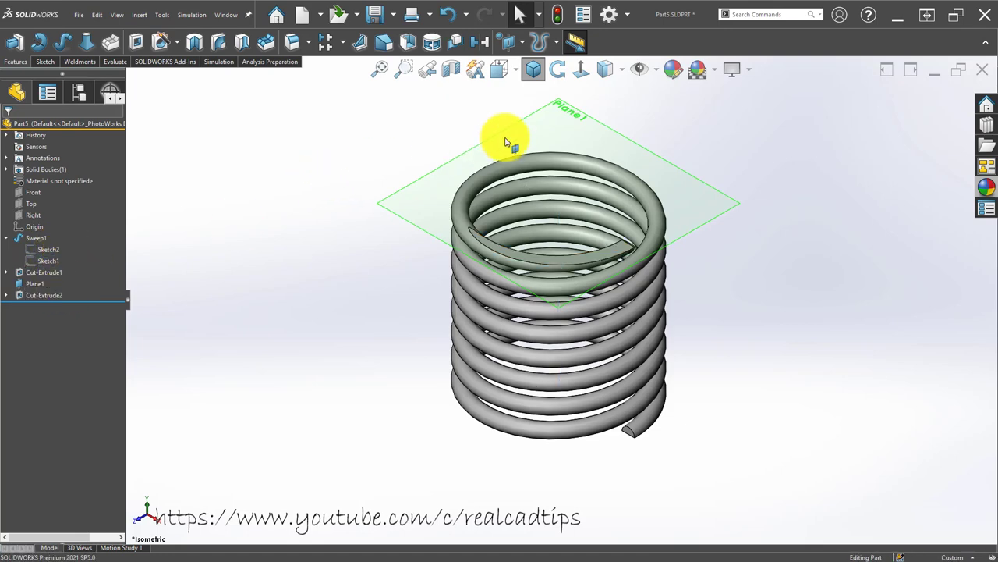
click(574, 122)
- Hide Plane1 and show the finished spring in Normal To and then isometric view
click(632, 91)
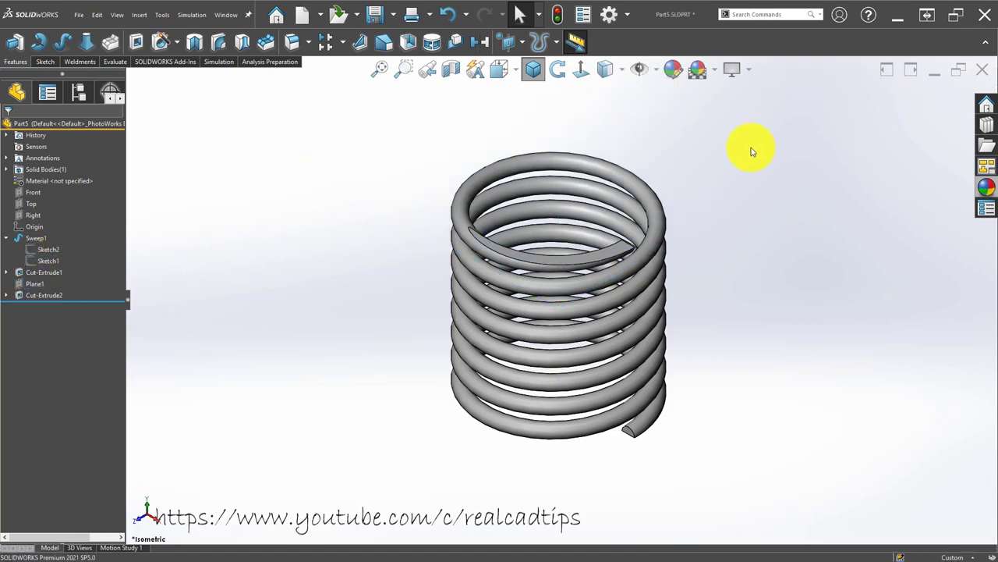
scroll(602, 257, down, 2)
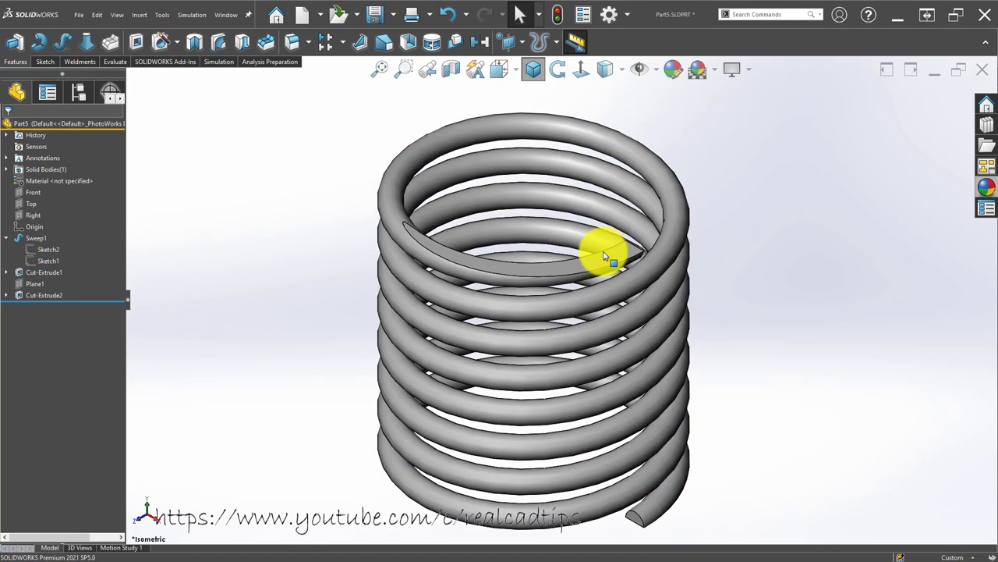
click(580, 70)
scroll(535, 216, up, 3)
scroll(588, 416, up, 2)
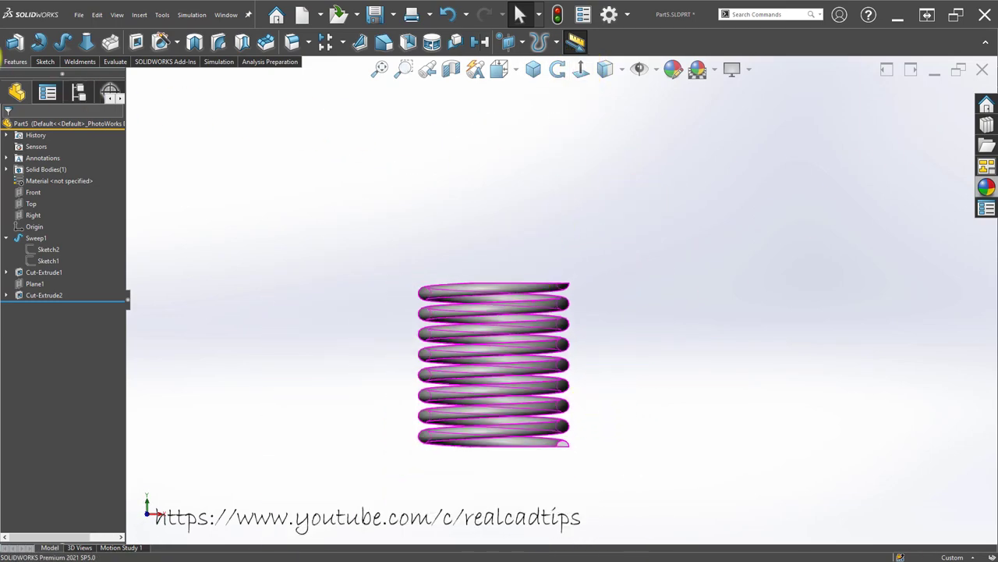
click(530, 70)
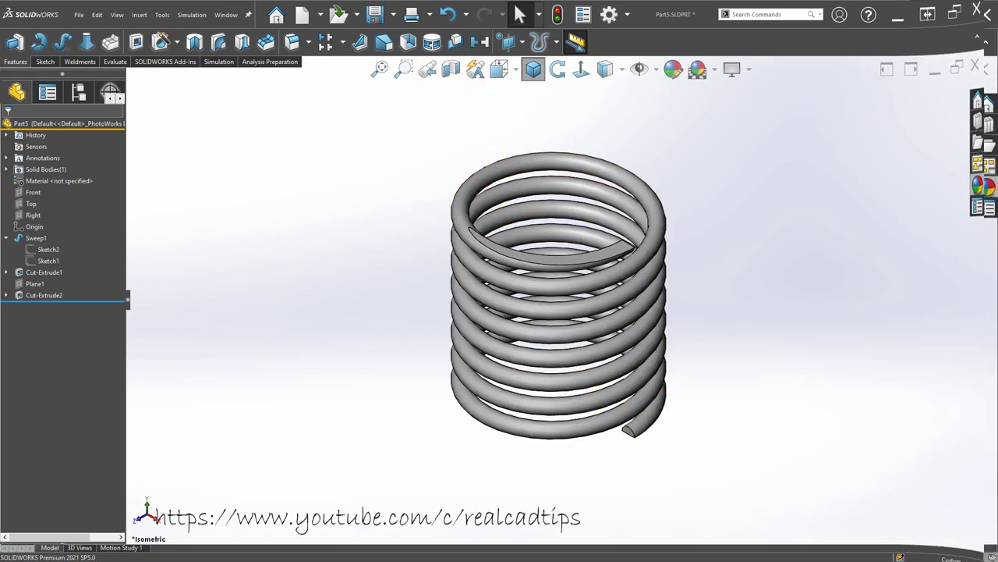
click(79, 15)
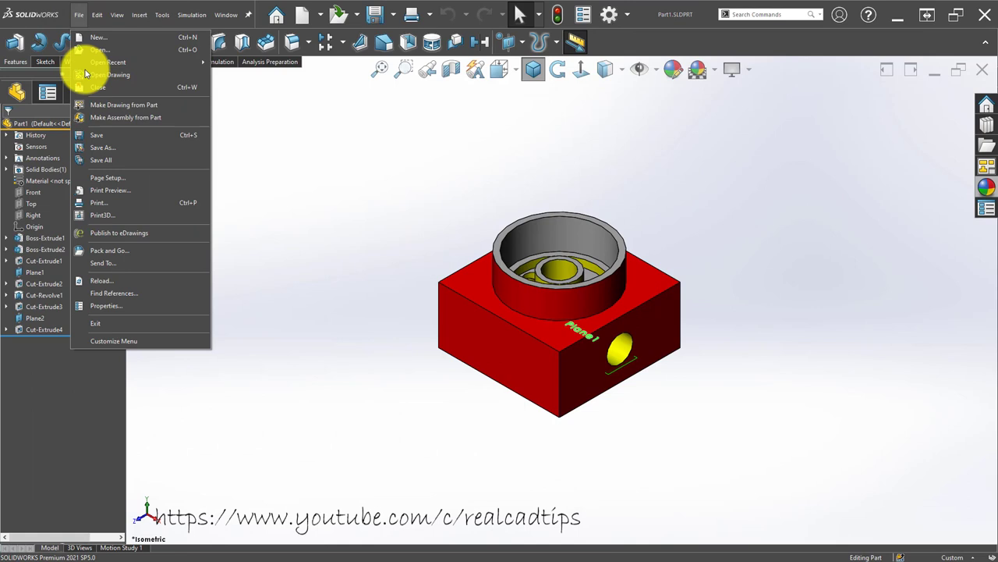
- Make an assembly from Part1 at the origin and choose Part2–Part5 for insertion
click(103, 117)
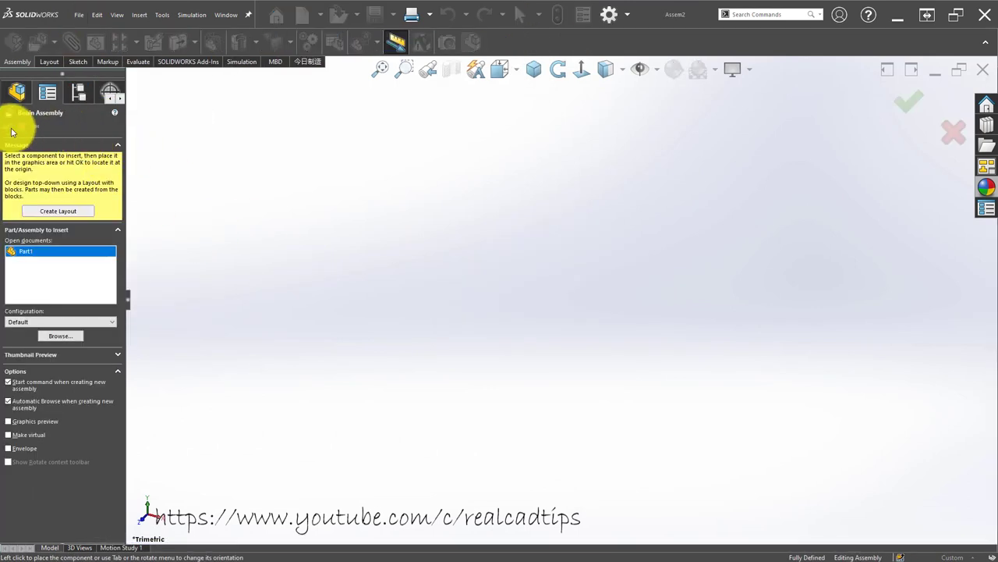
click(257, 330)
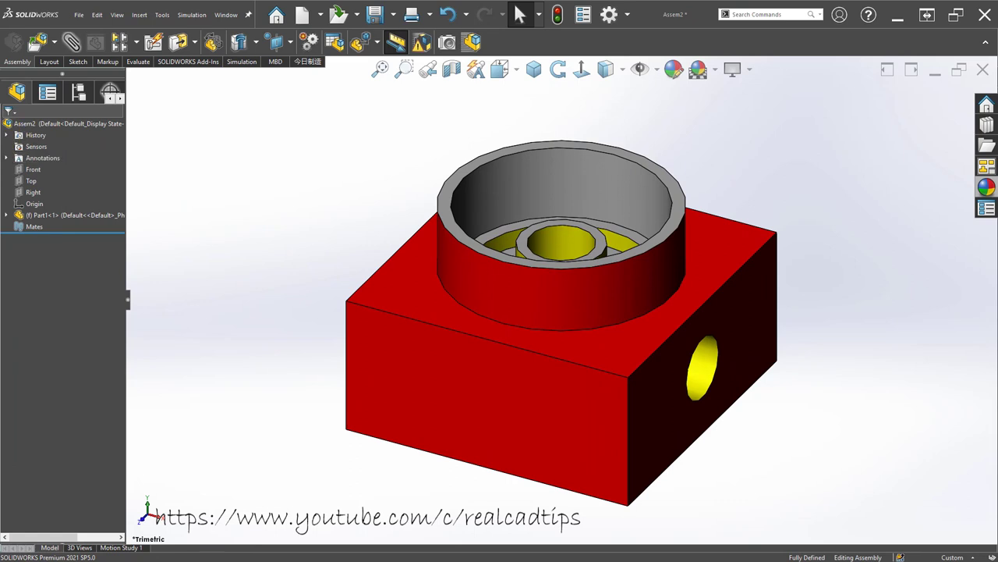
click(42, 43)
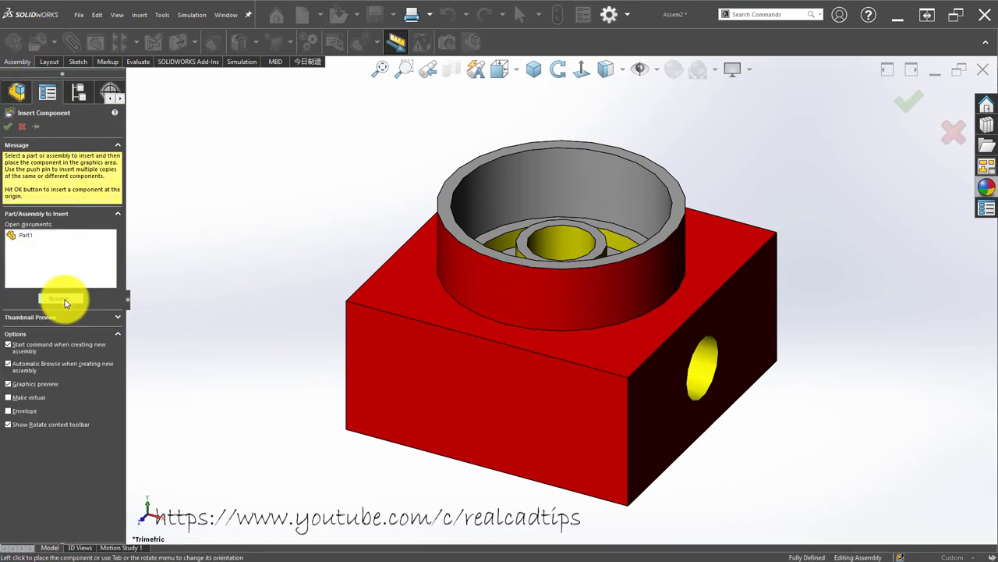
click(62, 299)
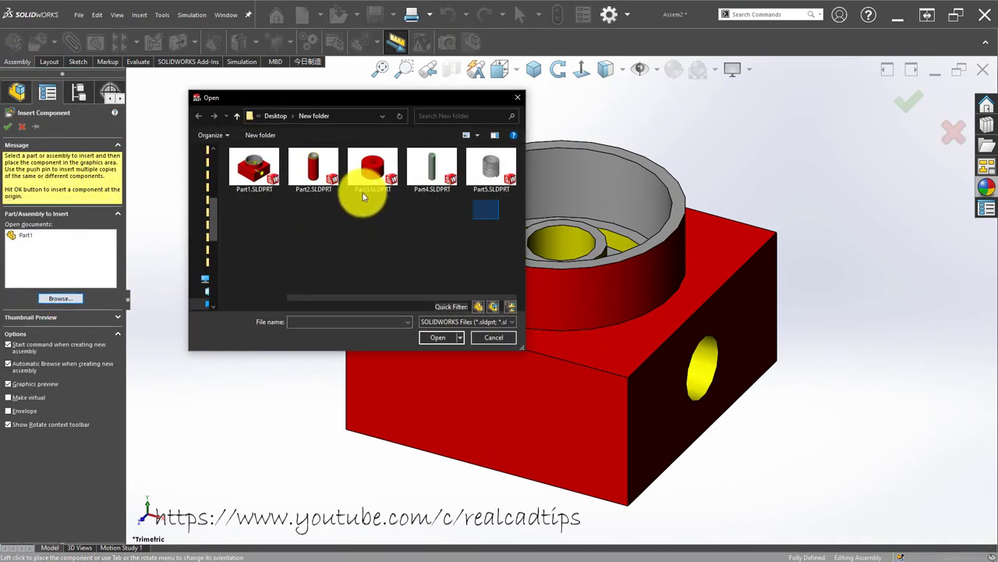
drag(363, 195, 308, 183)
click(432, 337)
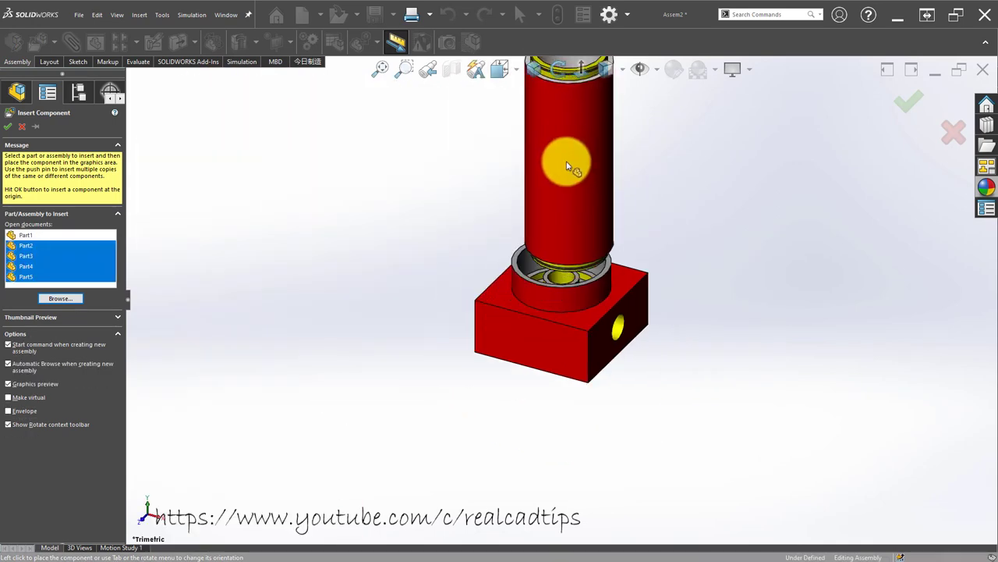
- Place Part2, Part3, the perforated cylinder and the Part5 spring around the housing
click(515, 269)
scroll(546, 234, up, 3)
scroll(581, 191, down, 5)
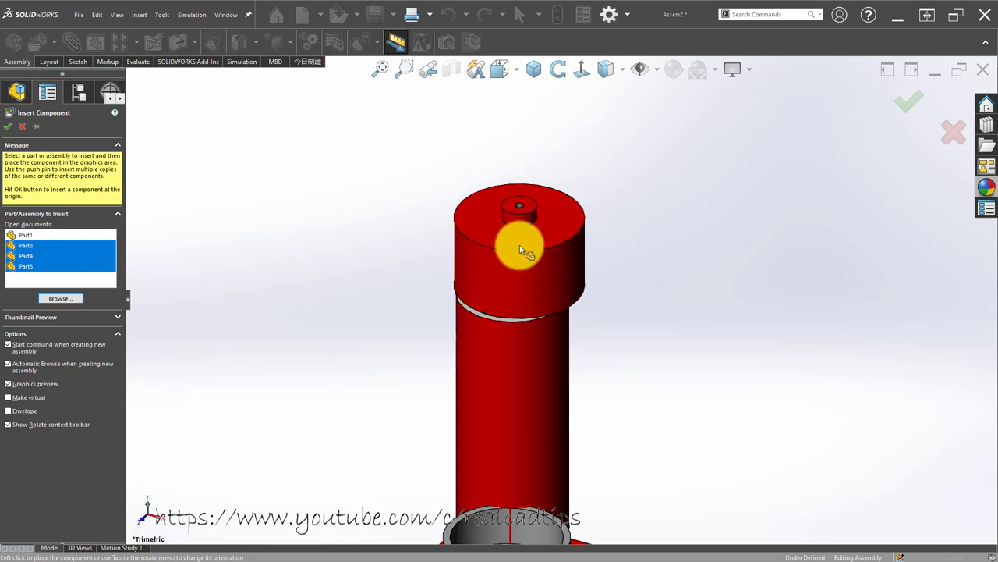
click(477, 323)
scroll(464, 312, up, 3)
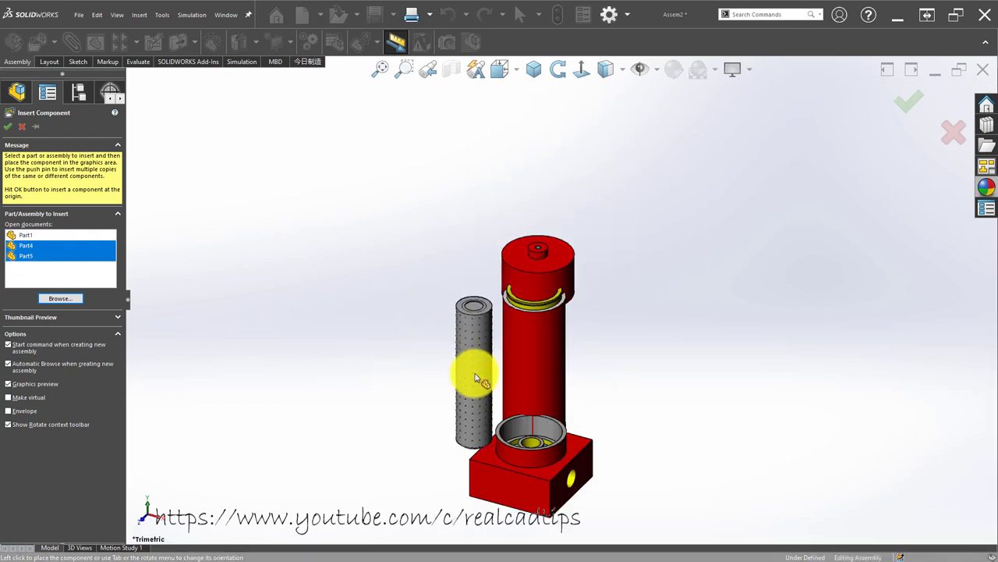
scroll(476, 378, down, 4)
click(522, 275)
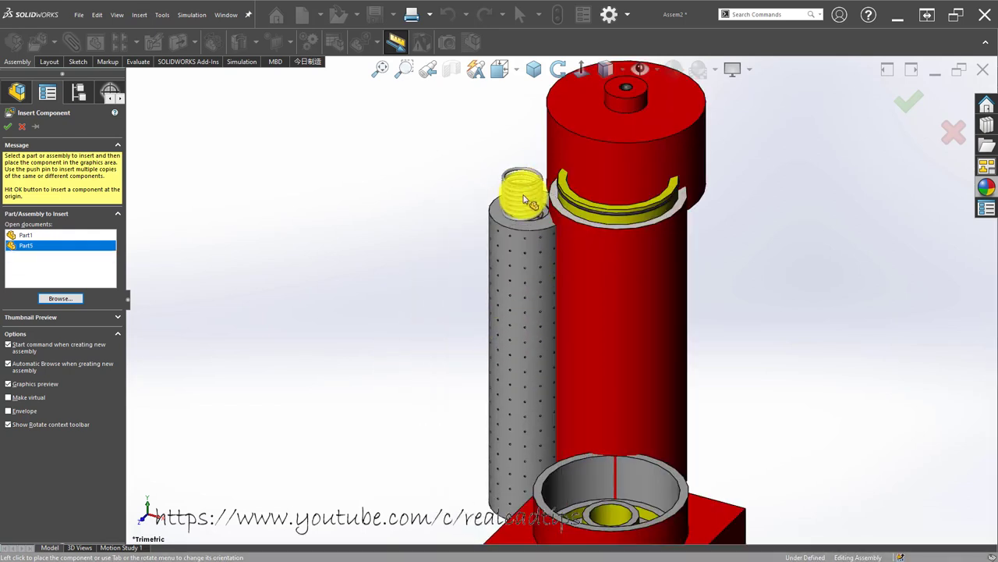
click(524, 185)
scroll(531, 312, up, 3)
scroll(546, 363, down, 3)
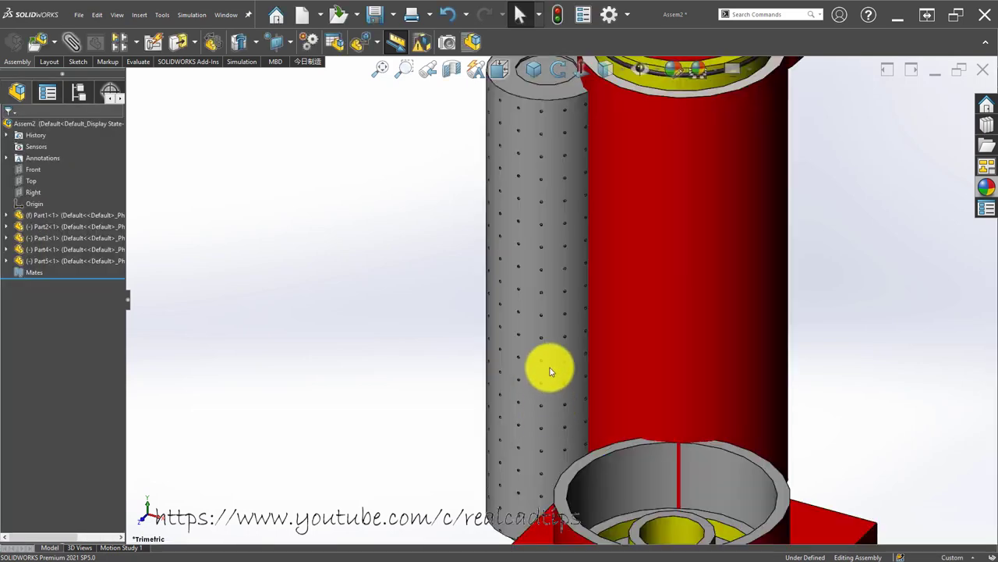
scroll(550, 349, up, 3)
scroll(552, 350, down, 3)
- Select the grey cylinder's outer face and the housing's inner hole face for mating
click(553, 351)
scroll(634, 398, down, 4)
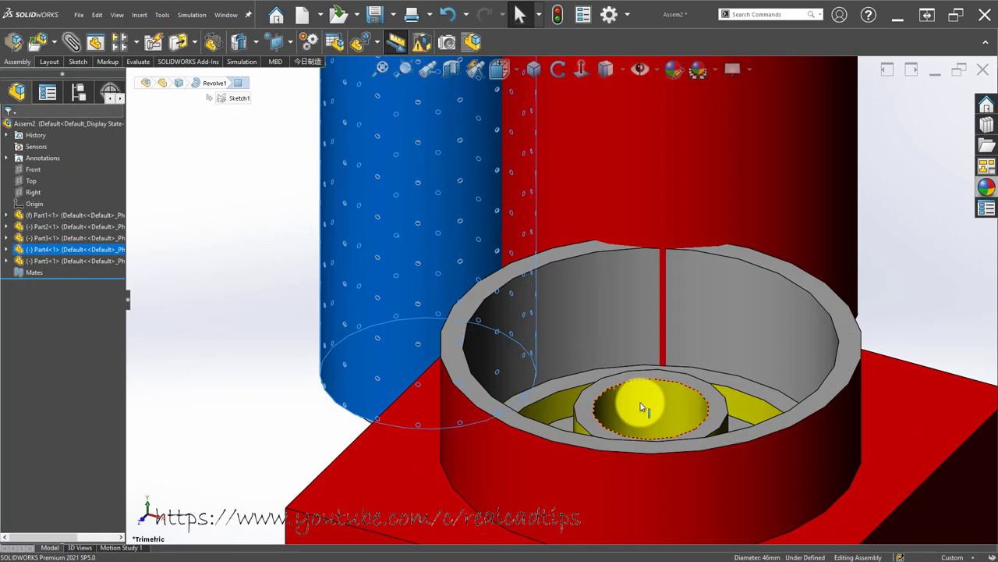
ctrl+click(660, 396)
- Seat the perforated cylinder in the housing hole and mate it concentric with the tube
click(710, 394)
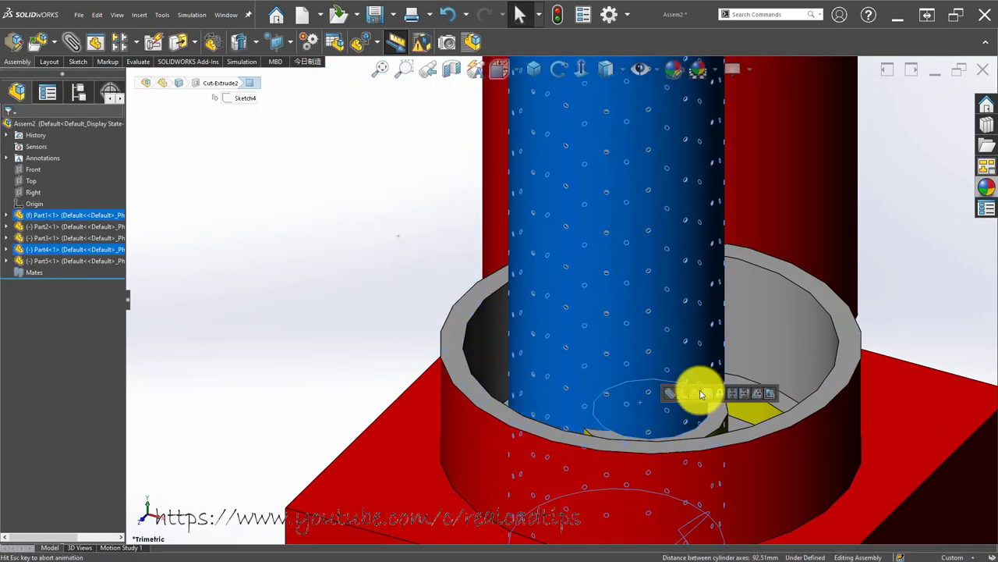
scroll(593, 312, up, 2)
click(600, 267)
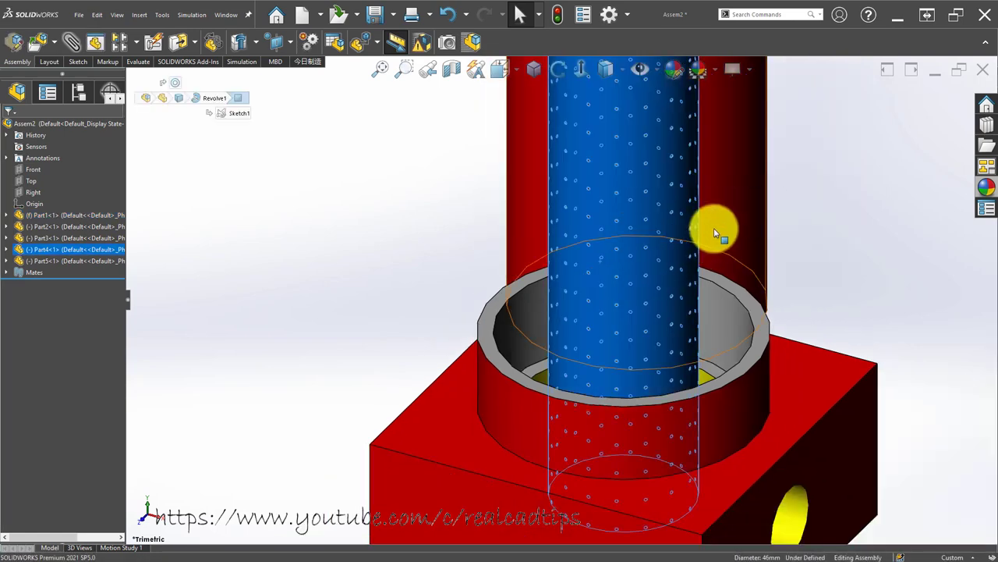
ctrl+click(713, 228)
click(780, 218)
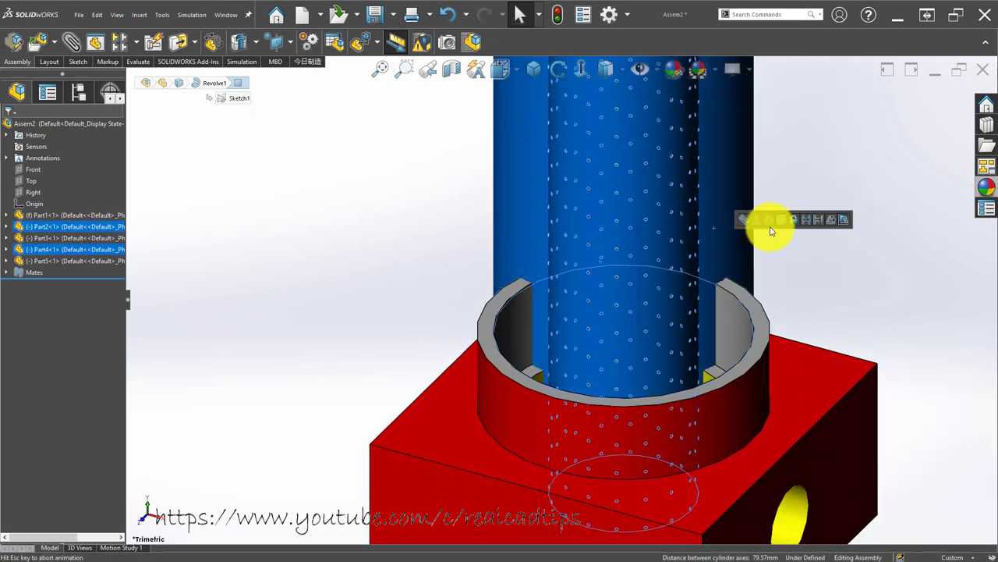
- Mate the top cap concentrically onto the tube
scroll(546, 281, up, 3)
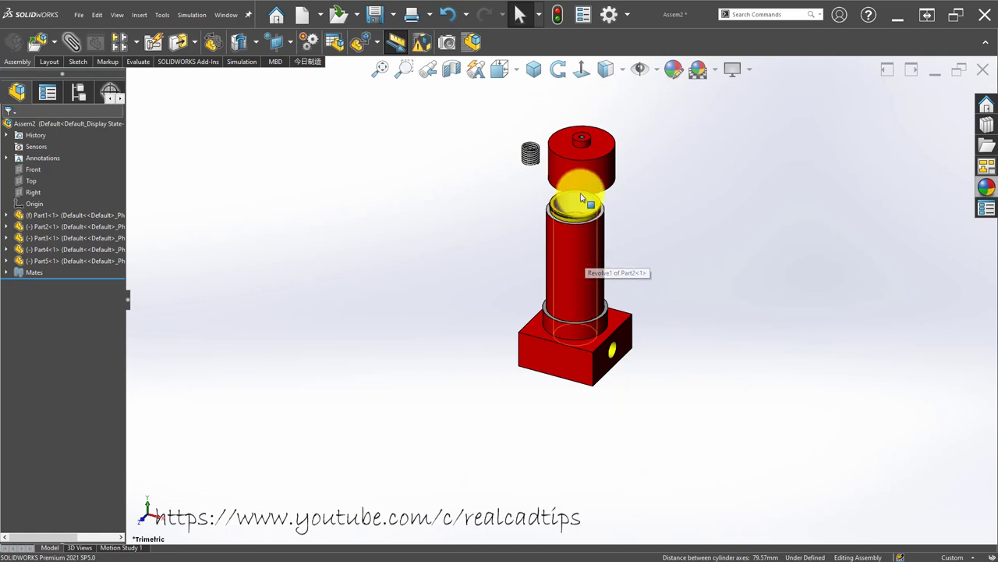
scroll(581, 199, down, 2)
click(584, 179)
ctrl+click(573, 274)
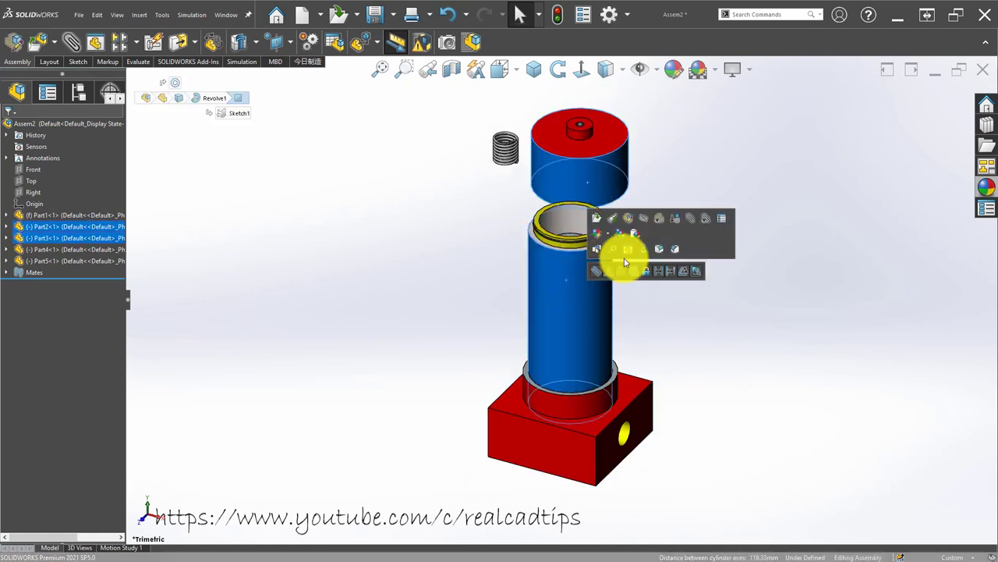
click(639, 275)
click(631, 276)
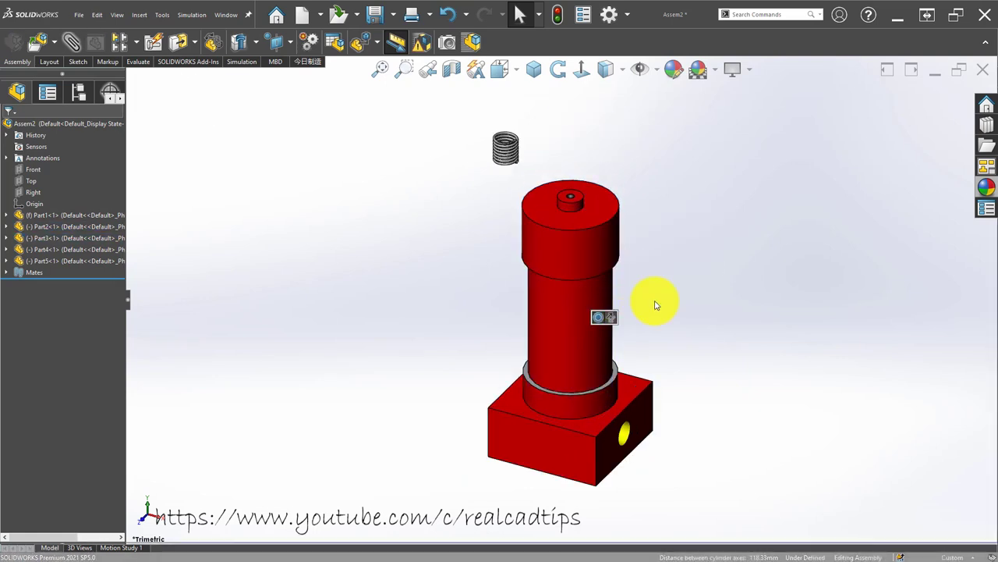
- Slide the top cap and tube up along their shared axis above the base
drag(583, 205, 579, 160)
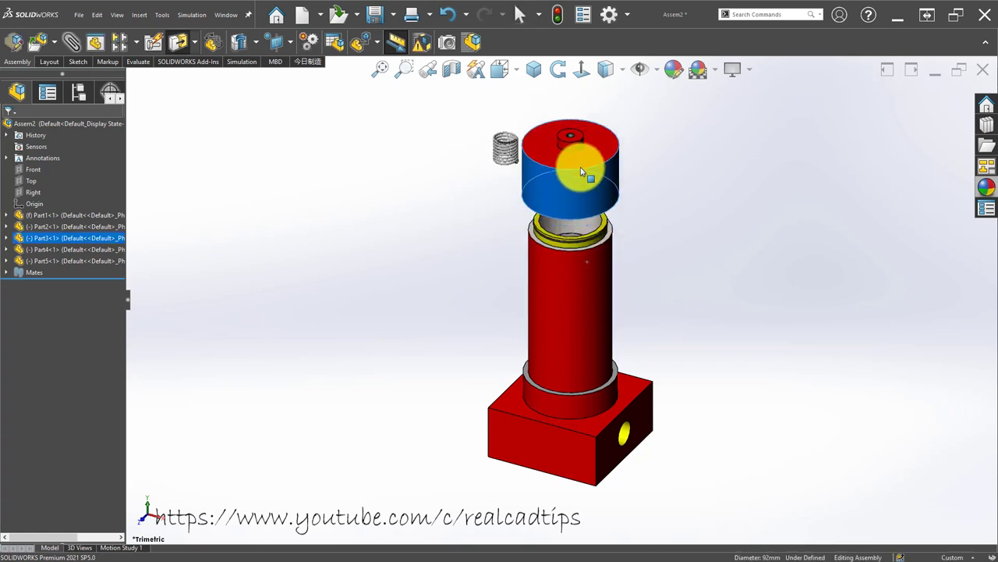
scroll(572, 241, down, 2)
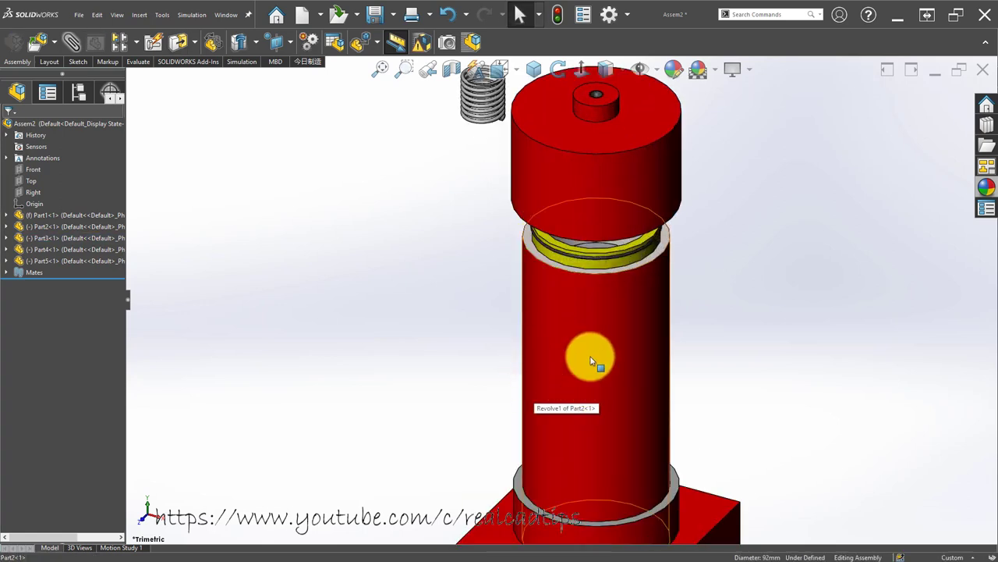
drag(585, 356, 593, 226)
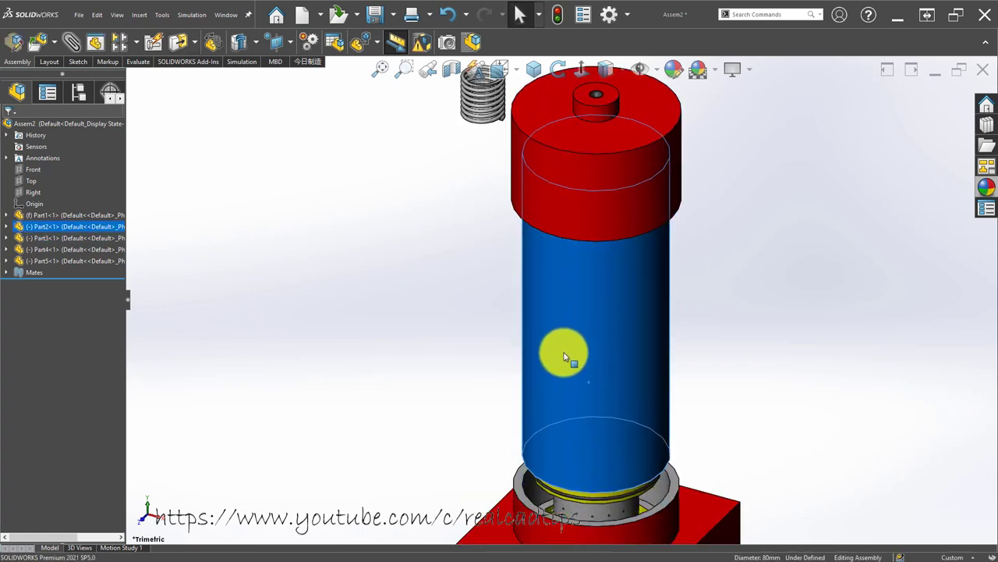
scroll(564, 287, up, 2)
key(Escape)
scroll(539, 211, down, 2)
scroll(515, 204, down, 2)
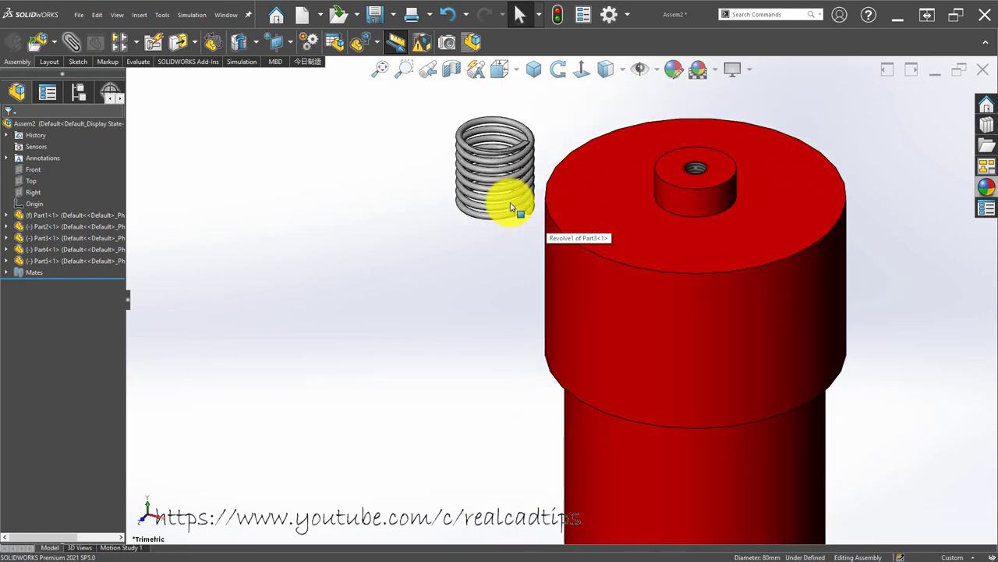
scroll(514, 156, down, 2)
scroll(542, 145, down, 1)
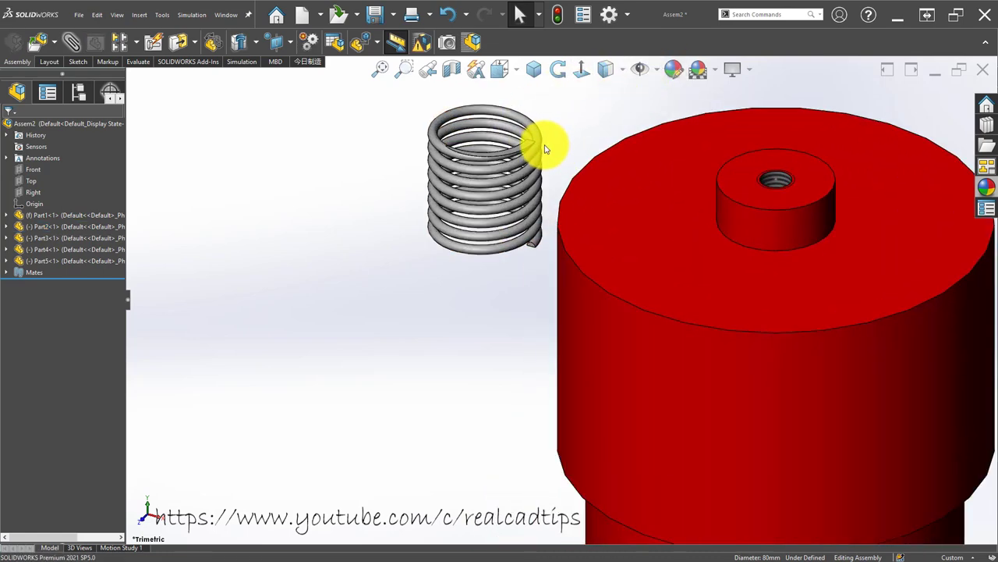
scroll(461, 156, down, 3)
click(414, 189)
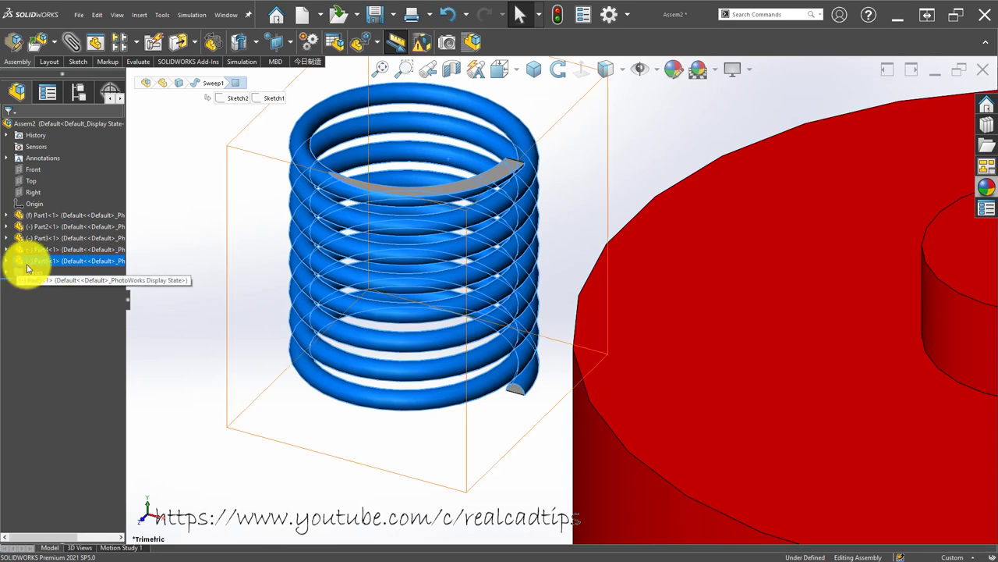
- Expand Part5's Sweep1 in the FeatureManager and show its sweep sketch
click(25, 263)
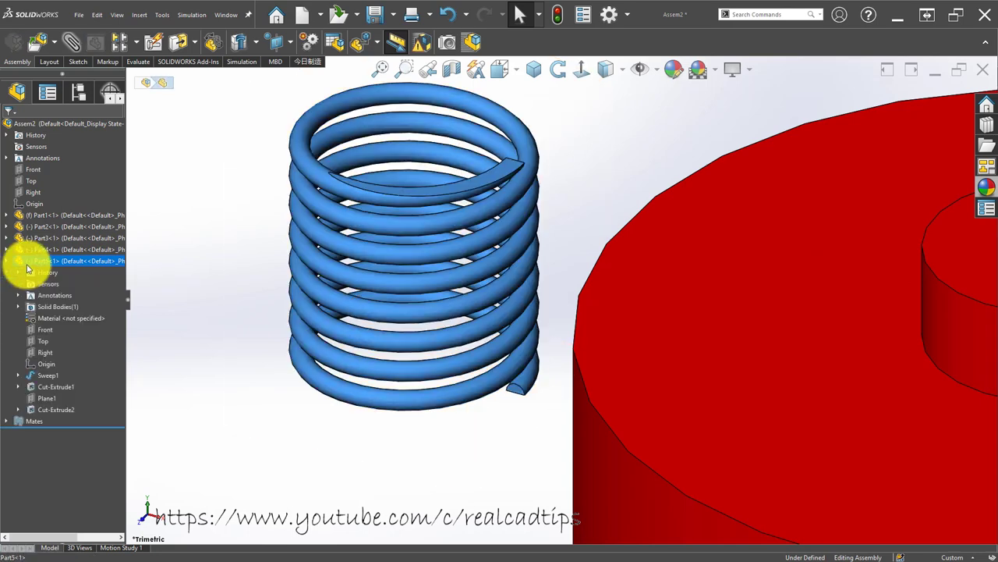
double_click(56, 385)
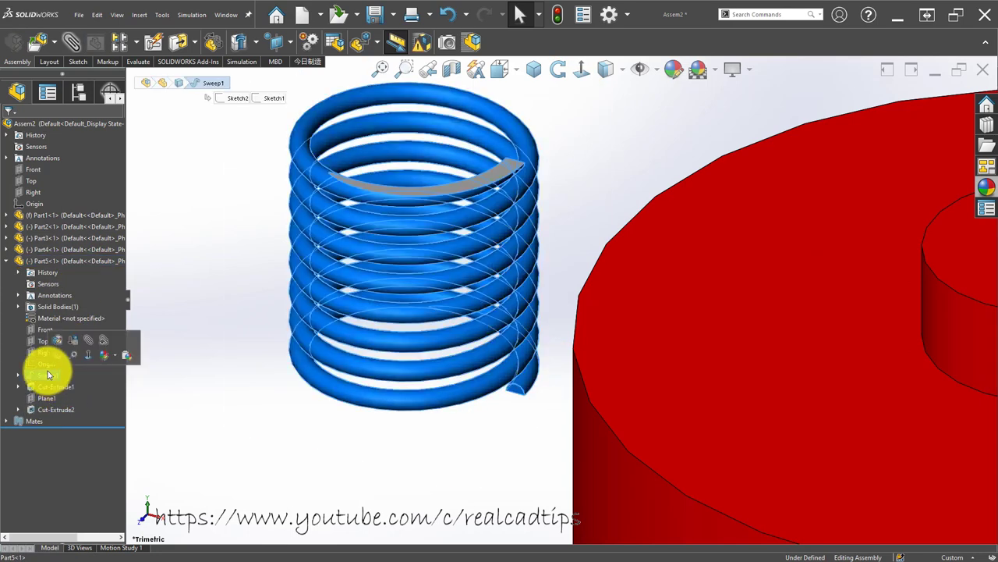
click(57, 389)
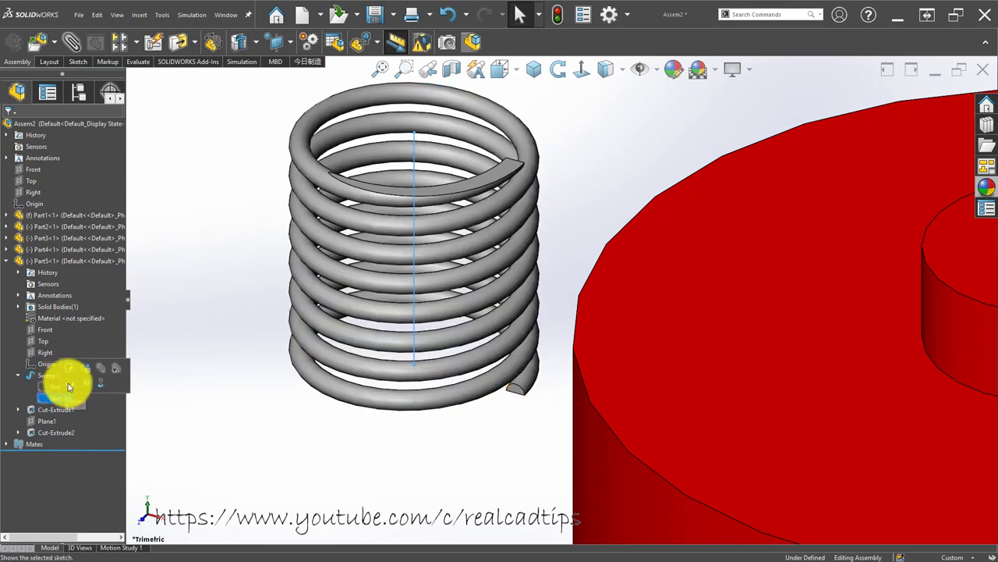
- Hide the coil spring component so only the housing parts stay visible
click(408, 161)
scroll(401, 216, up, 2)
scroll(413, 222, up, 2)
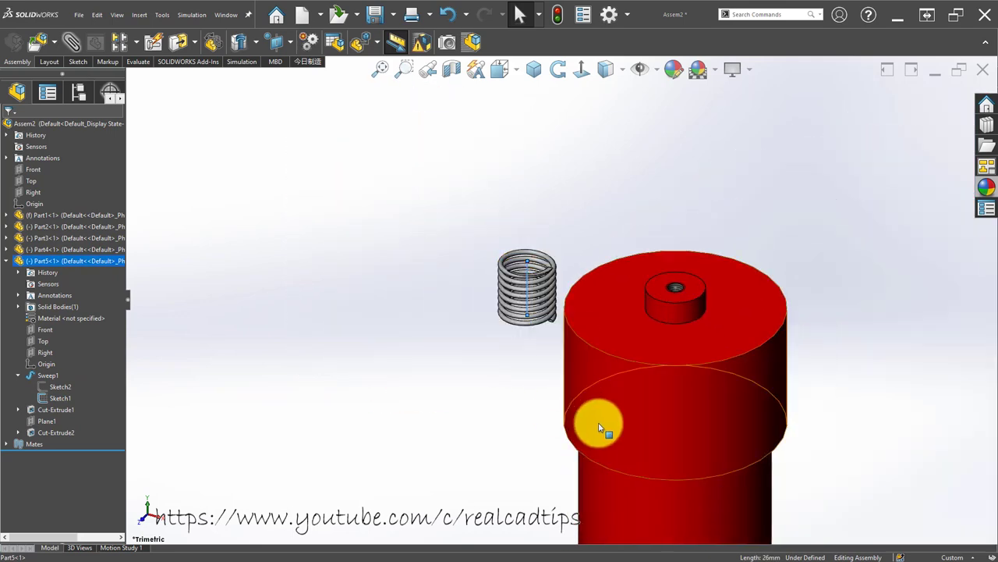
click(630, 507)
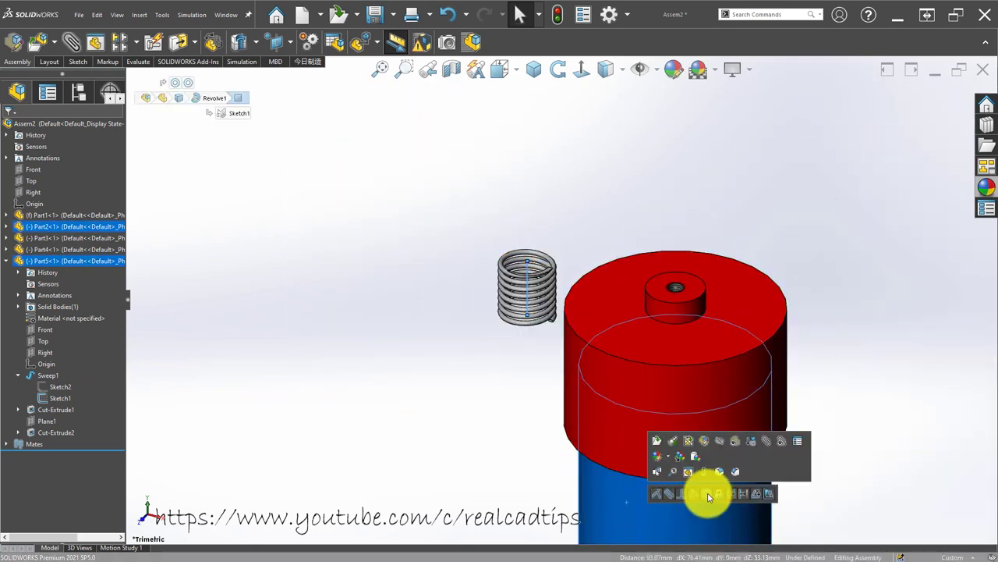
click(708, 492)
click(435, 278)
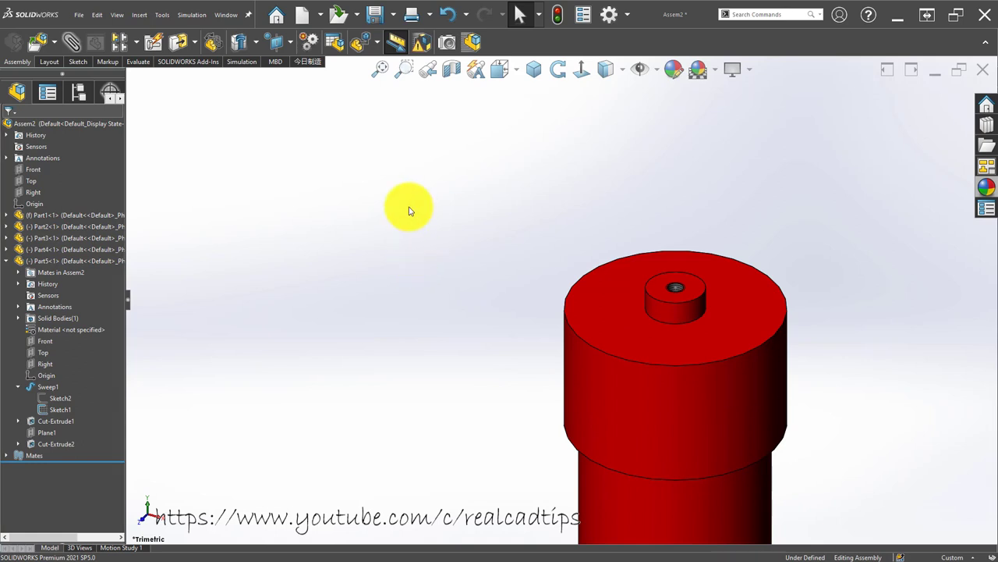
scroll(410, 210, up, 3)
click(451, 68)
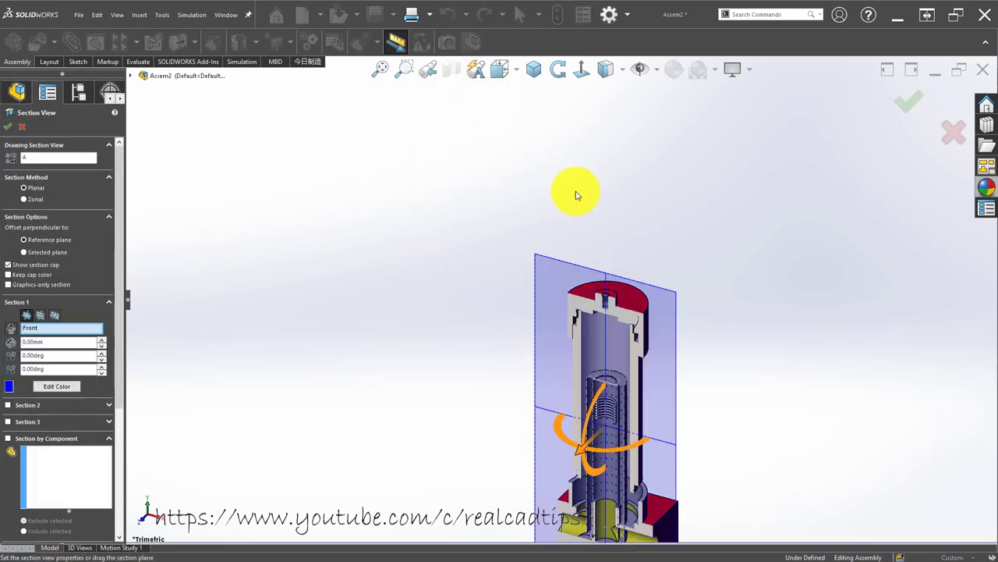
click(909, 97)
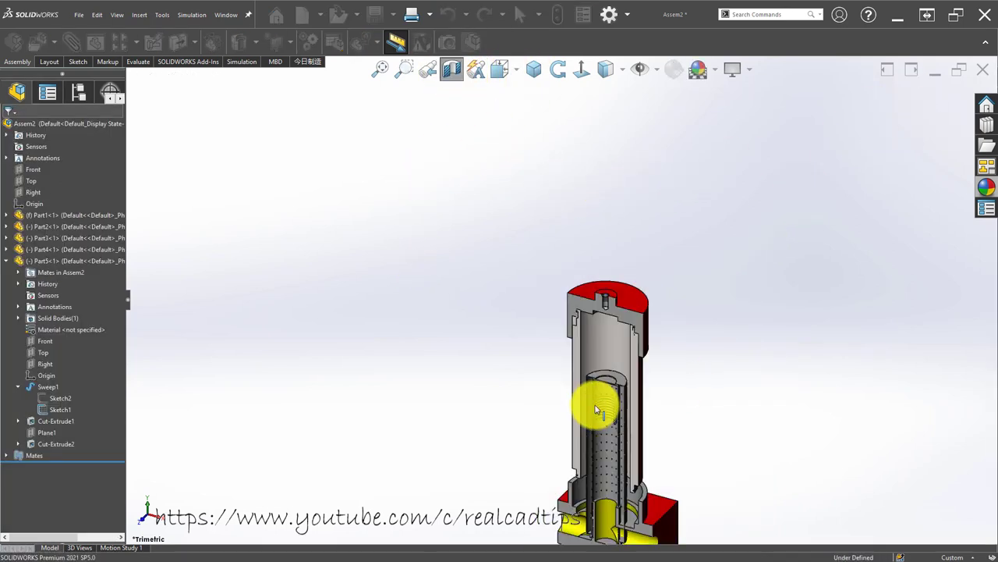
scroll(593, 394, down, 2)
scroll(599, 390, down, 5)
scroll(602, 398, up, 5)
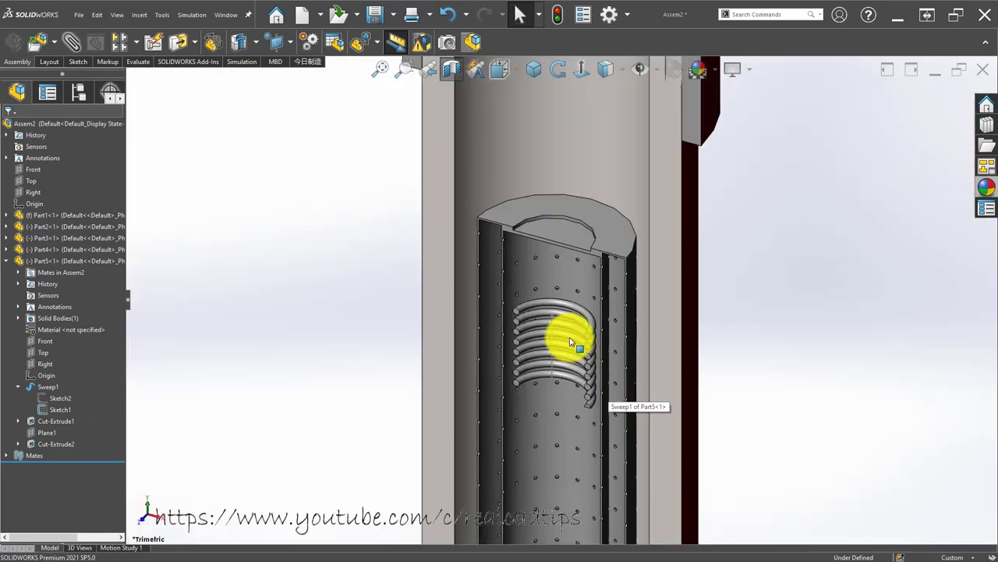
scroll(570, 342, down, 2)
middle_drag(557, 461, 603, 295)
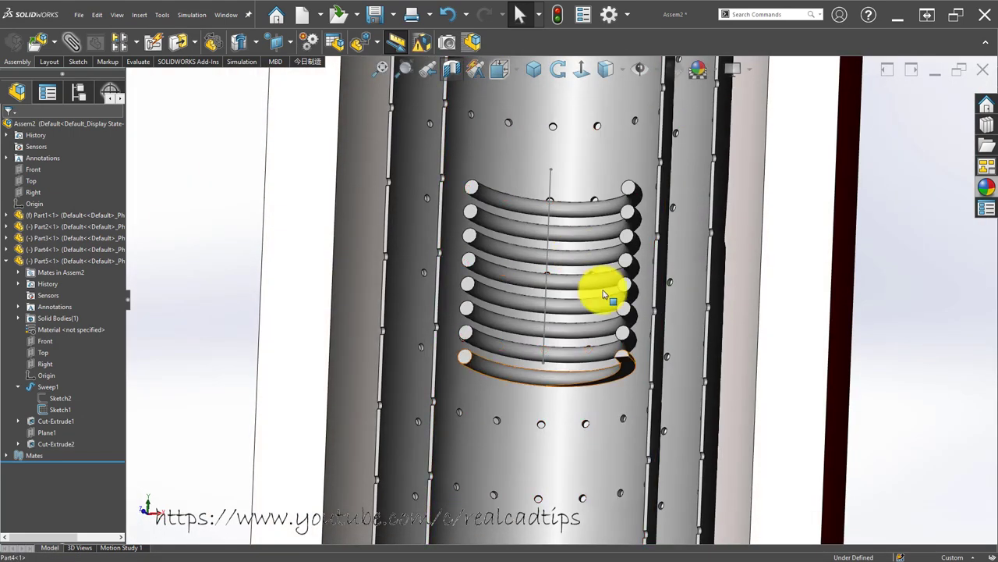
click(629, 363)
scroll(580, 290, up, 3)
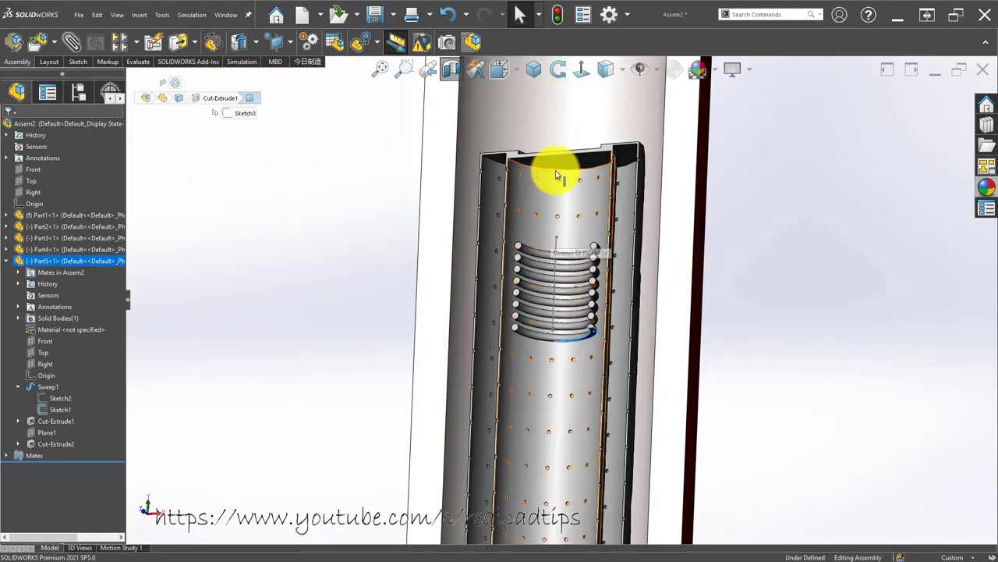
scroll(483, 250, up, 3)
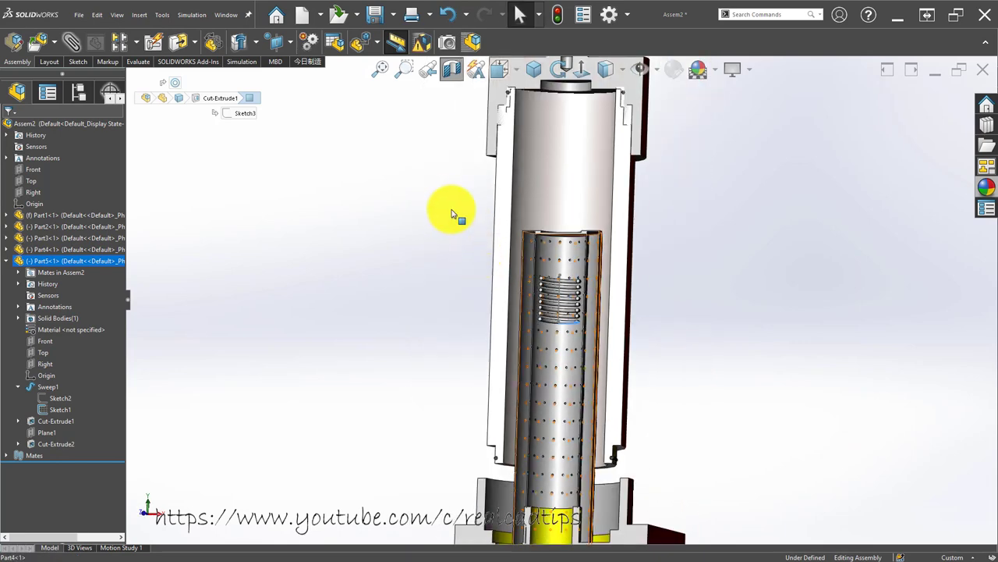
scroll(577, 203, down, 3)
scroll(579, 212, down, 2)
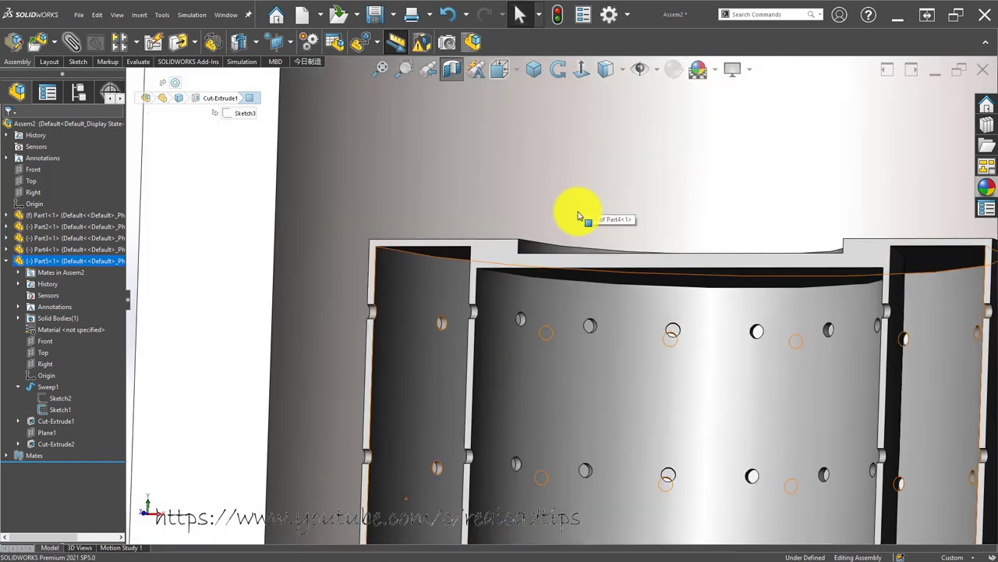
scroll(528, 345, up, 1)
scroll(338, 286, up, 1)
scroll(417, 231, up, 1)
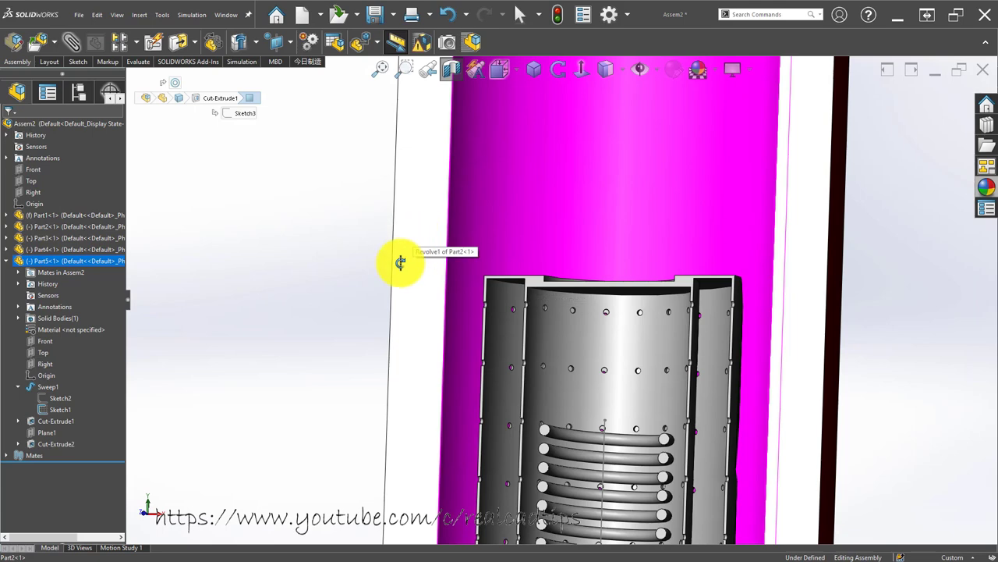
middle_drag(401, 269, 571, 279)
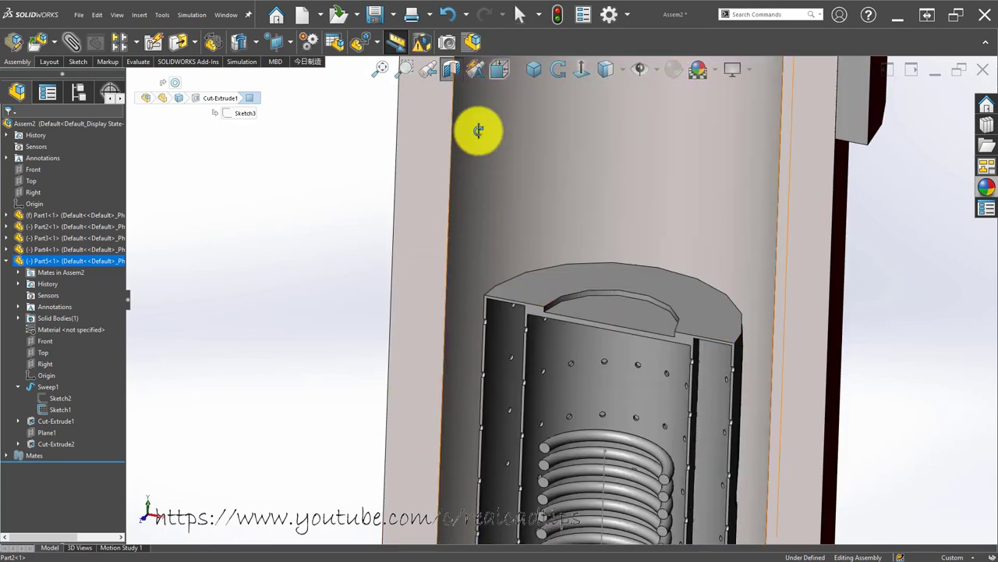
click(336, 223)
scroll(555, 390, up, 3)
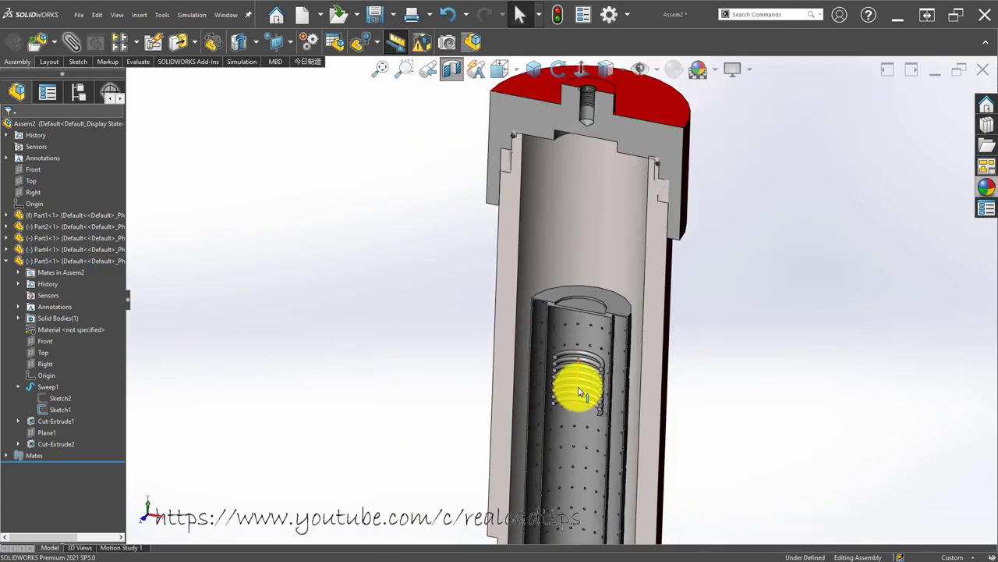
scroll(586, 304, down, 2)
click(577, 310)
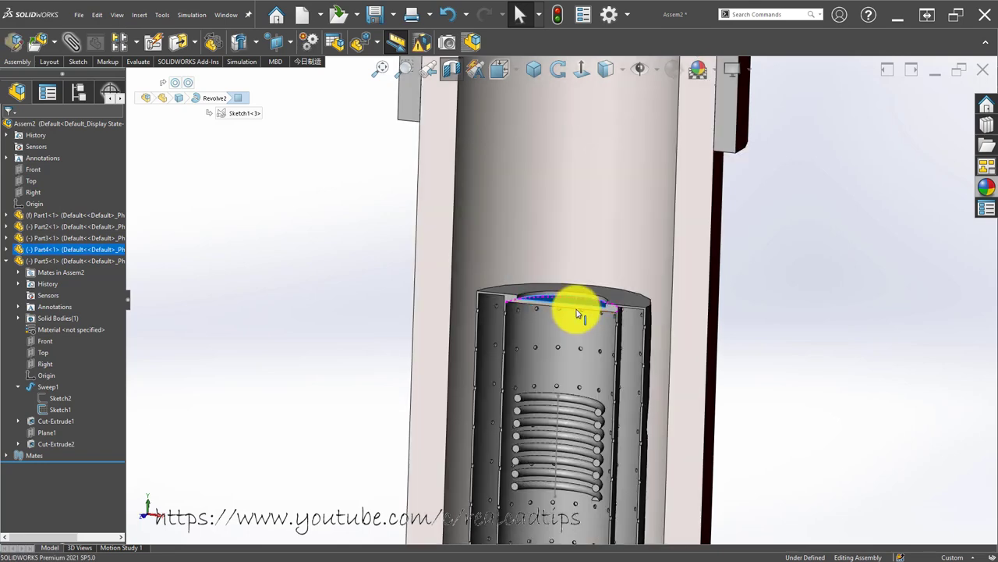
middle_drag(577, 309, 590, 463)
scroll(589, 422, down, 3)
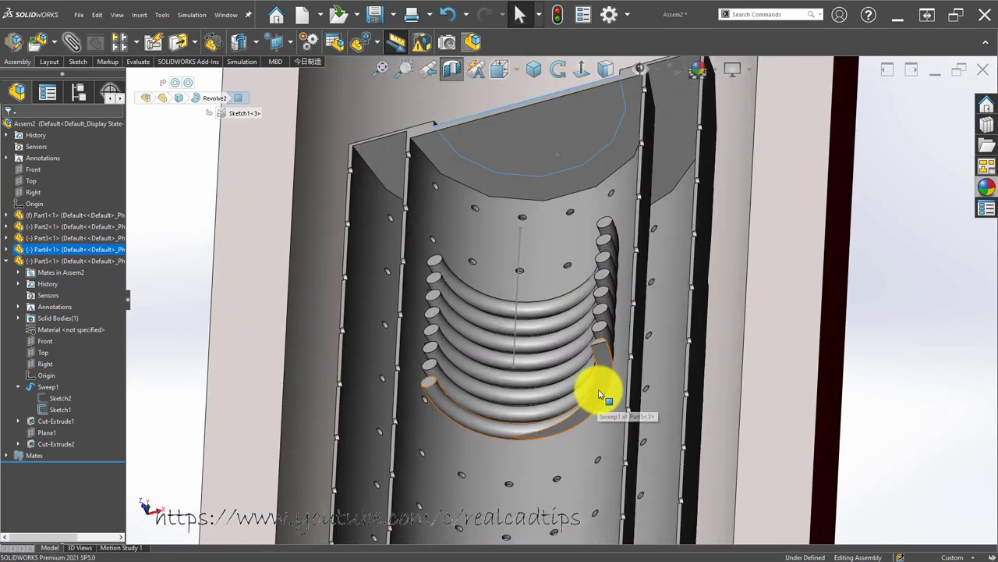
click(600, 394)
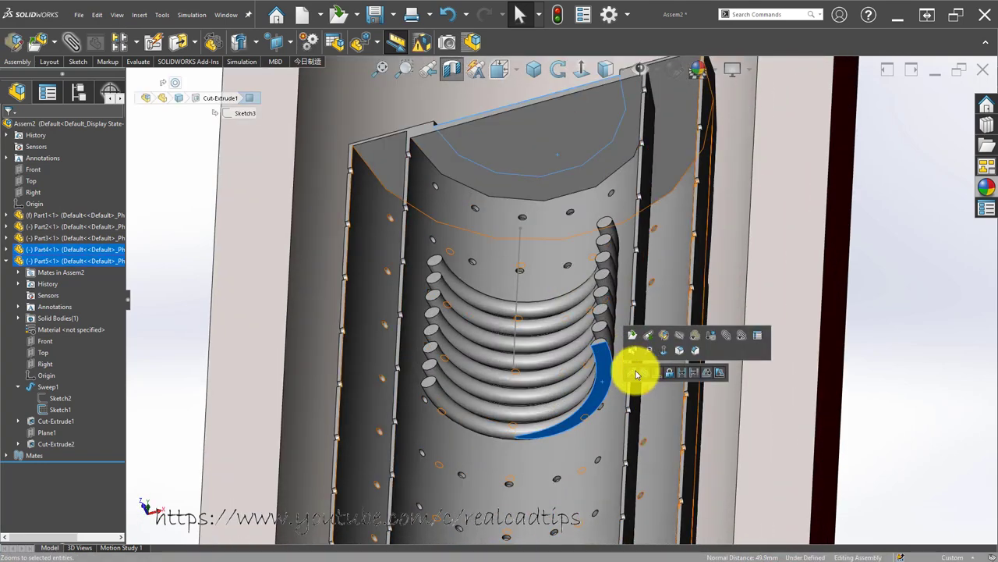
key(ctrl+7)
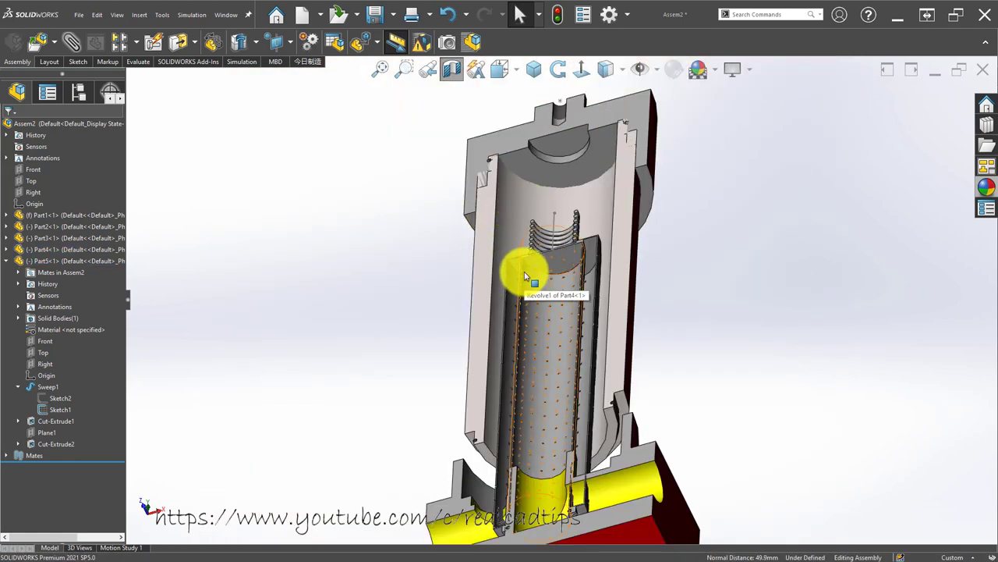
key(ctrl+1)
scroll(601, 230, up, 2)
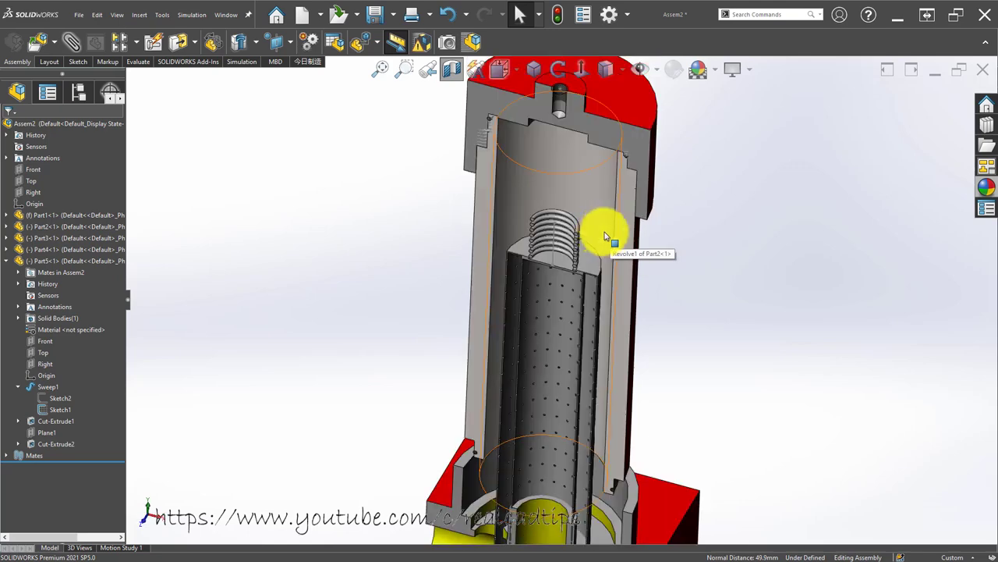
scroll(585, 233, down, 2)
scroll(585, 232, up, 1)
scroll(581, 230, down, 4)
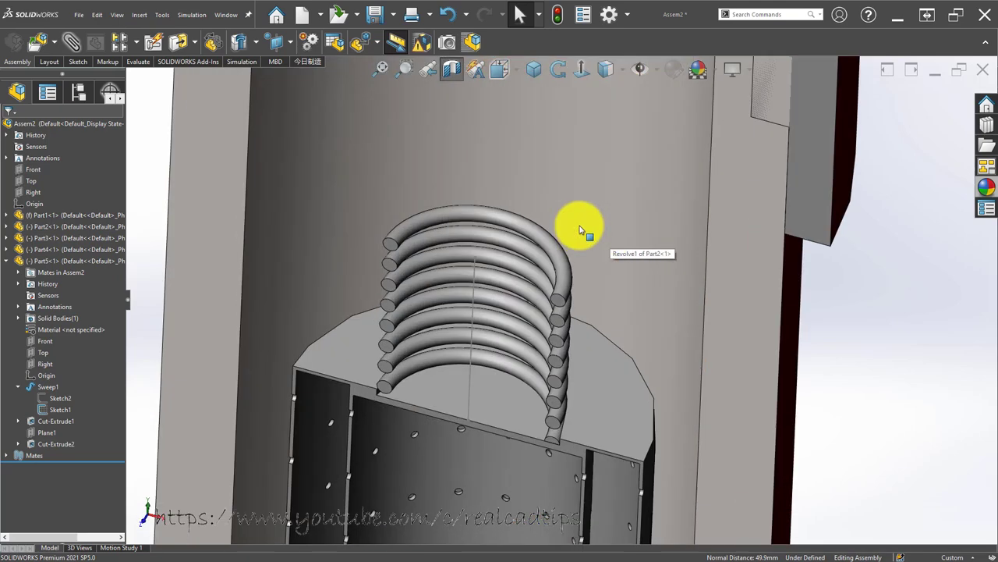
scroll(565, 254, up, 3)
scroll(528, 275, up, 3)
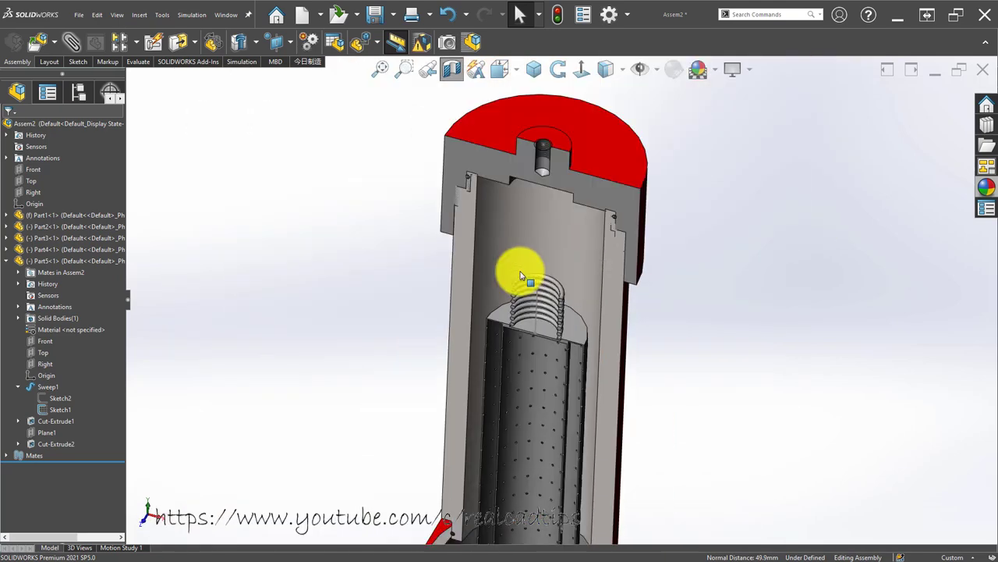
click(593, 156)
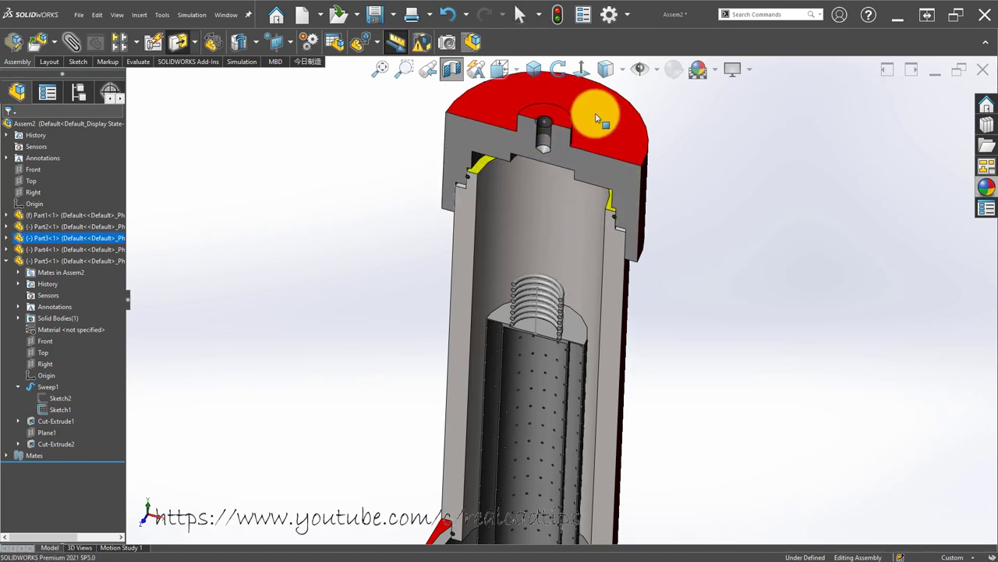
scroll(468, 203, down, 5)
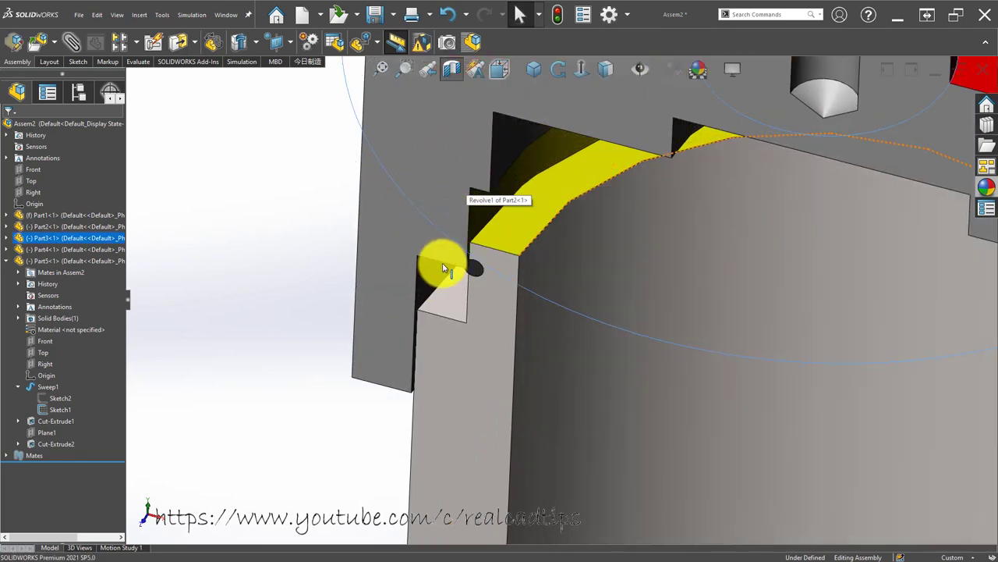
click(326, 248)
mouse_move(479, 239)
middle_down()
mouse_move(479, 205)
mouse_move(494, 238)
mouse_move(536, 224)
mouse_move(527, 233)
middle_up()
click(507, 237)
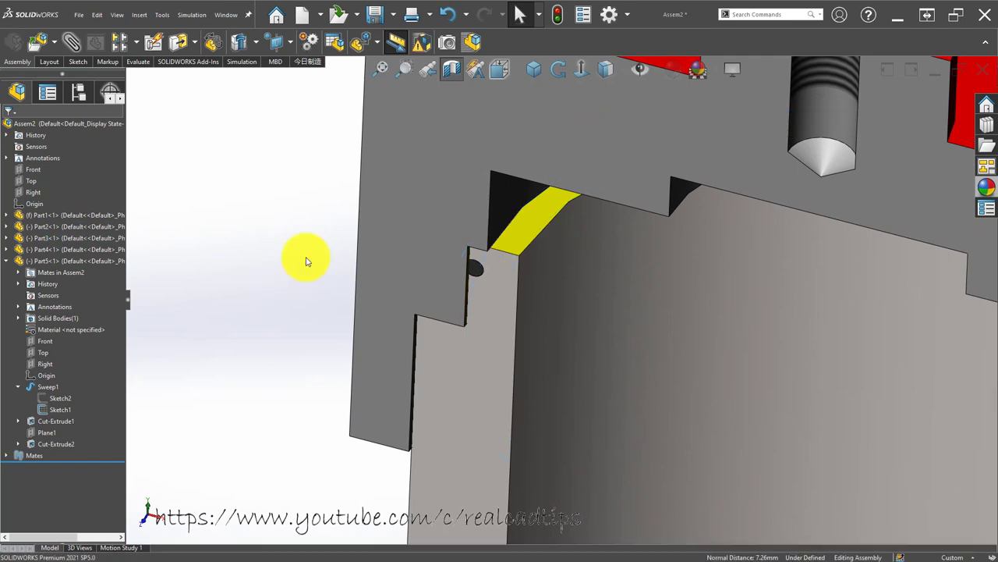
key(z)
key(ctrl+1)
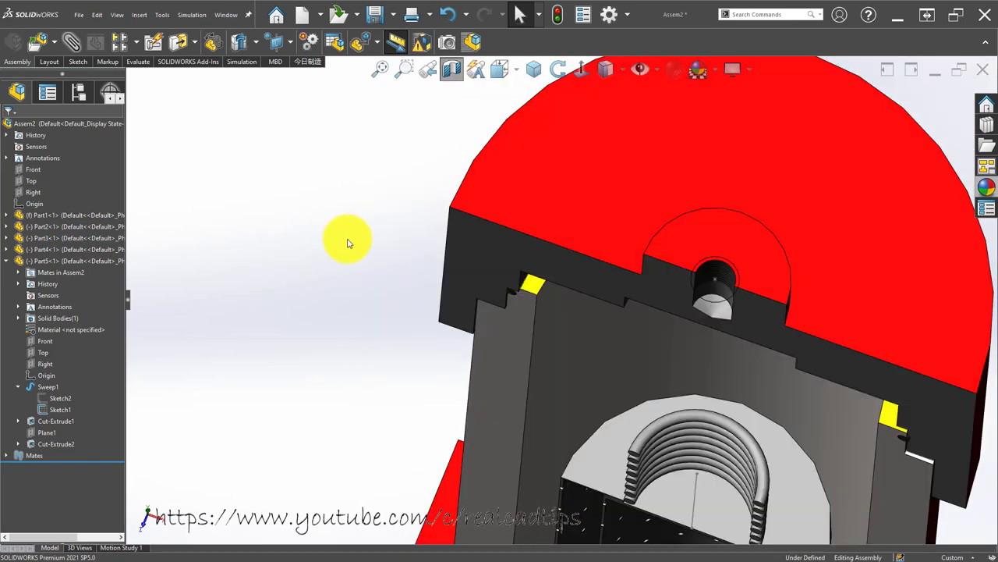
key(Down)
key(Down)
key(Down)
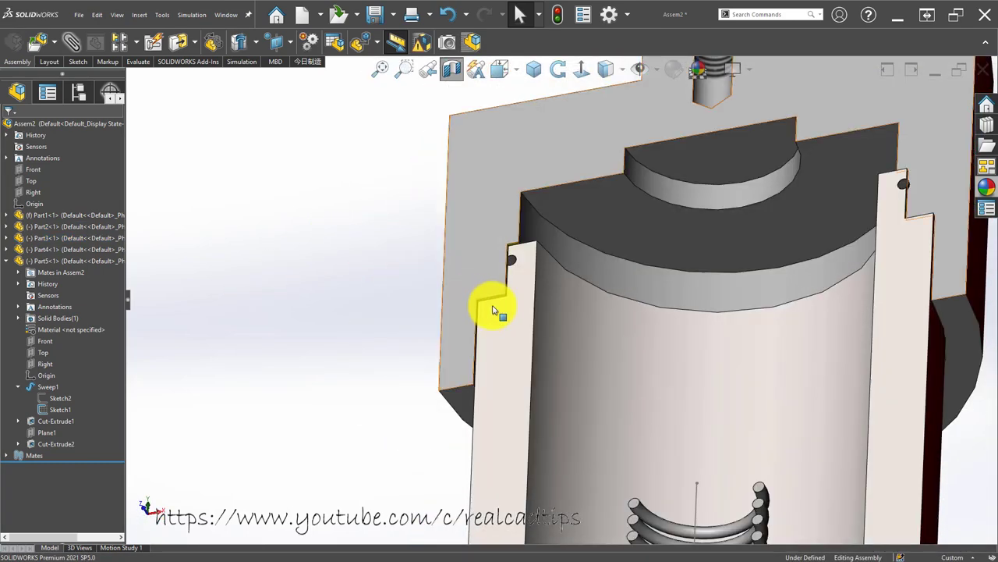
key(Up)
key(Up)
scroll(560, 311, up, 3)
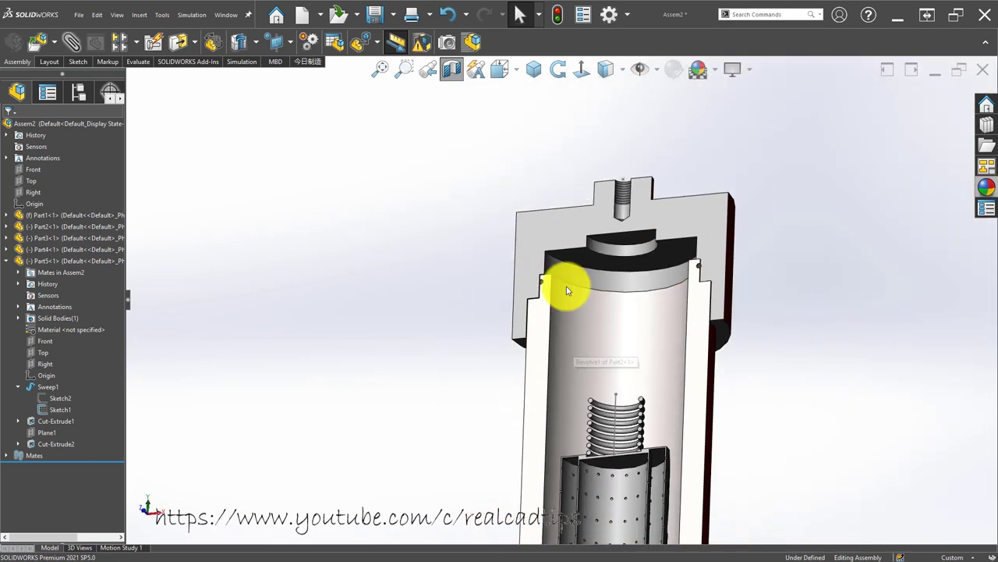
scroll(569, 286, up, 2)
scroll(606, 379, down, 3)
scroll(590, 445, down, 2)
mouse_move(498, 289)
mouse_down()
mouse_move(494, 83)
mouse_move(475, 290)
mouse_up()
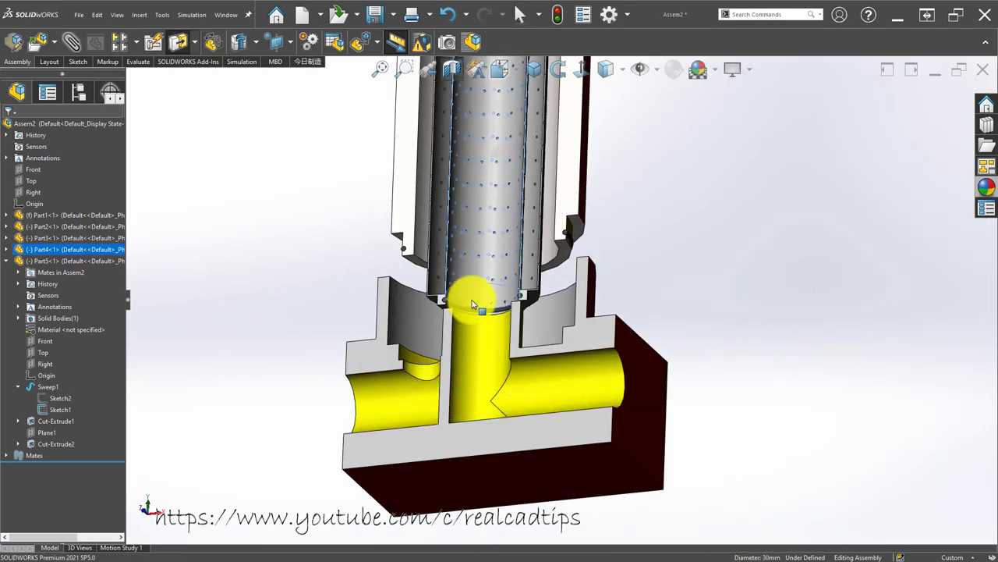
key(Down)
key(Down)
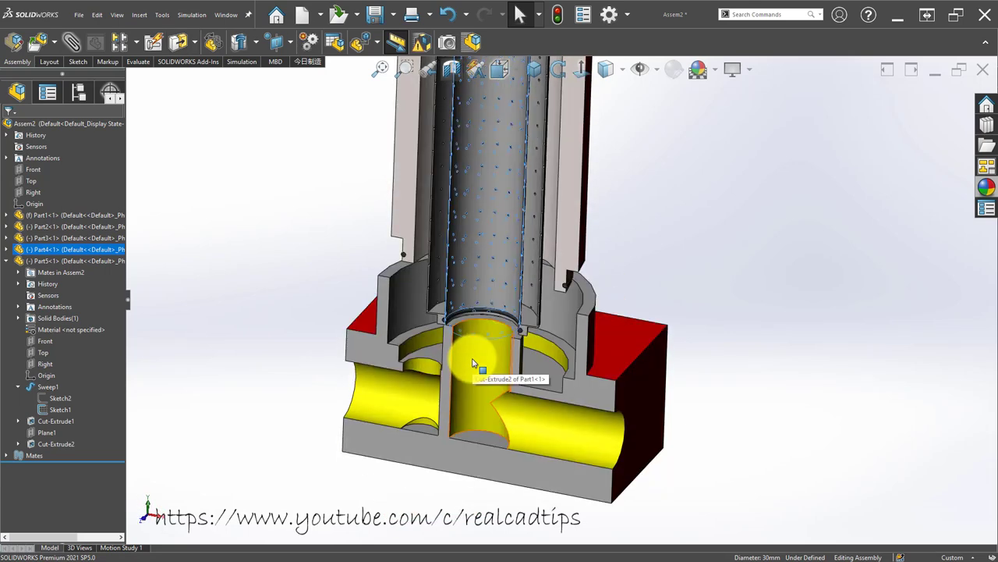
key(Right)
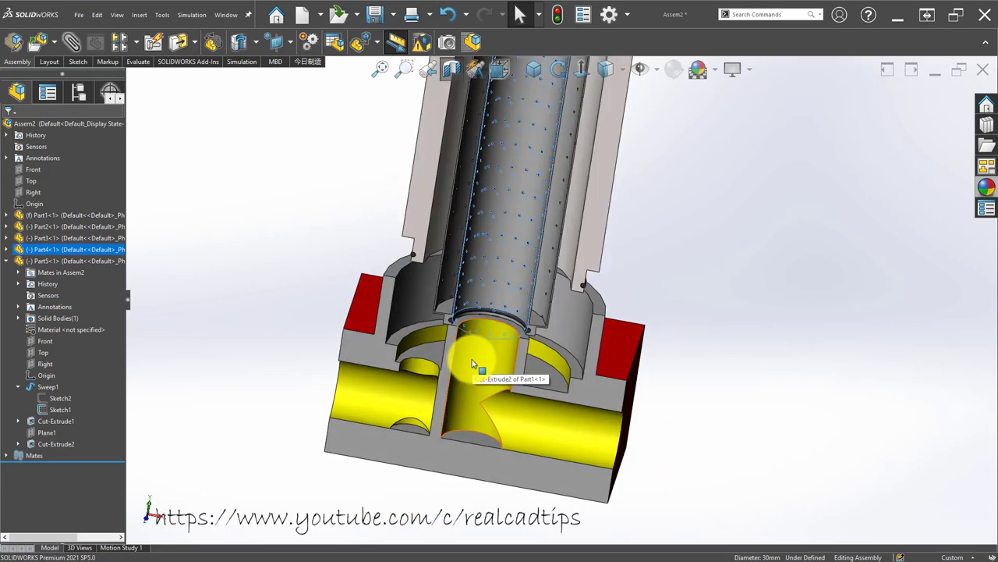
middle_drag(470, 360, 455, 303)
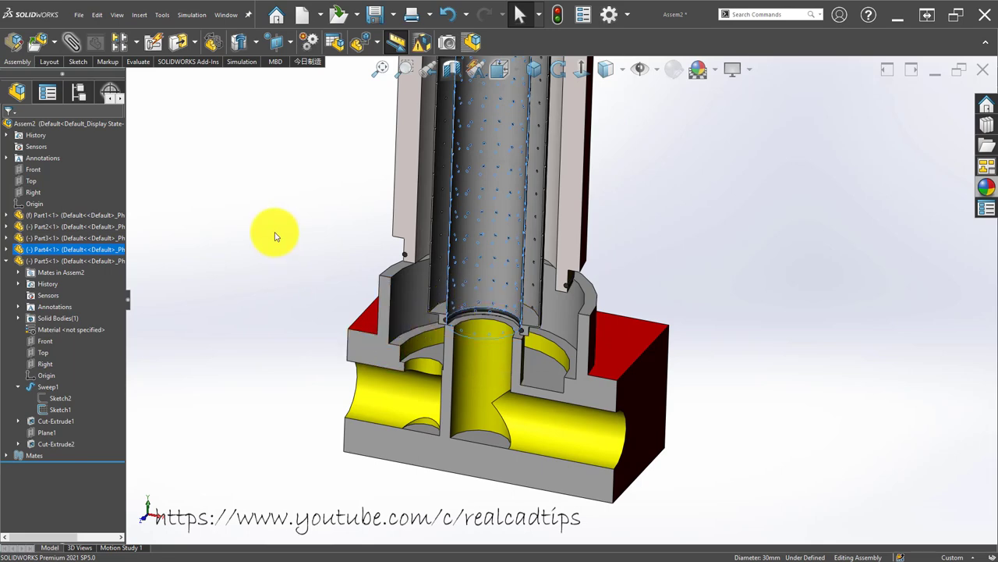
scroll(457, 301, down, 2)
scroll(494, 286, down, 6)
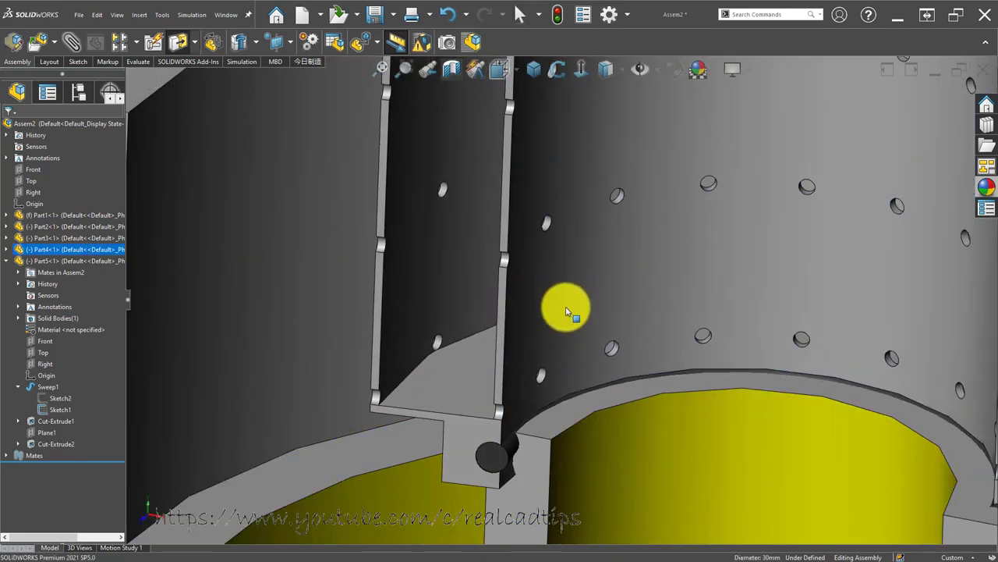
scroll(568, 312, up, 2)
scroll(553, 241, up, 2)
scroll(522, 296, up, 1)
scroll(520, 323, up, 3)
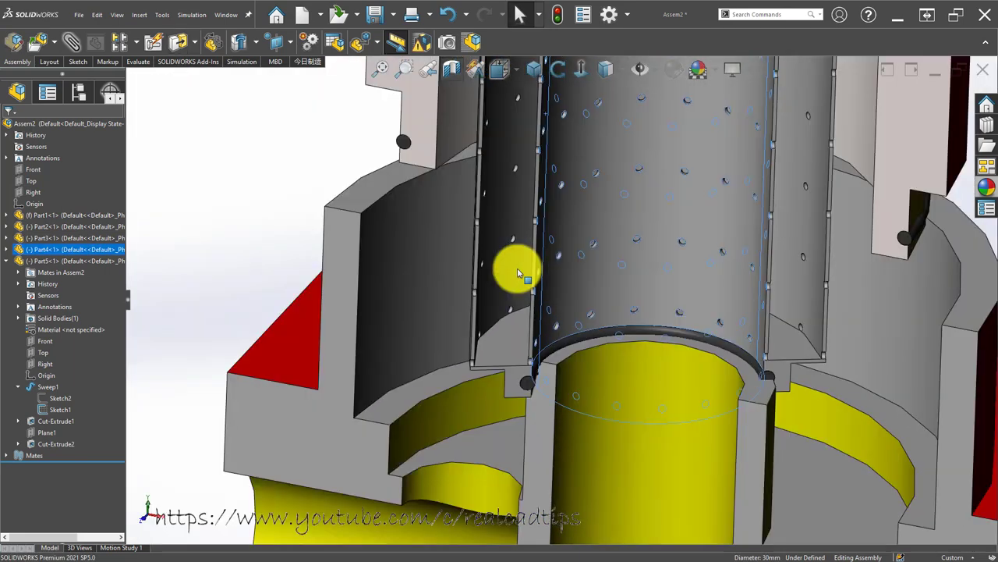
scroll(517, 272, up, 2)
scroll(550, 308, down, 4)
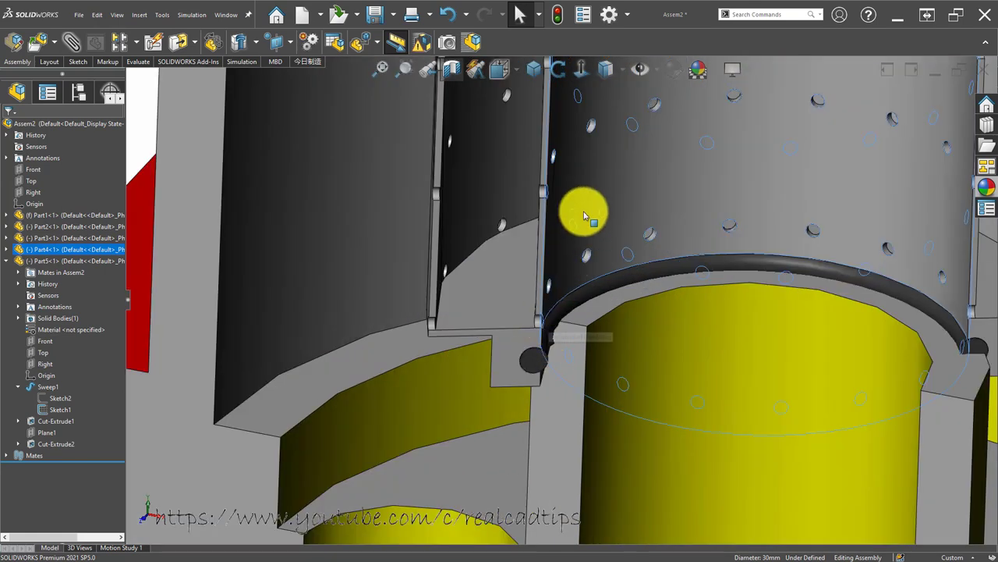
scroll(584, 216, up, 3)
scroll(552, 390, down, 2)
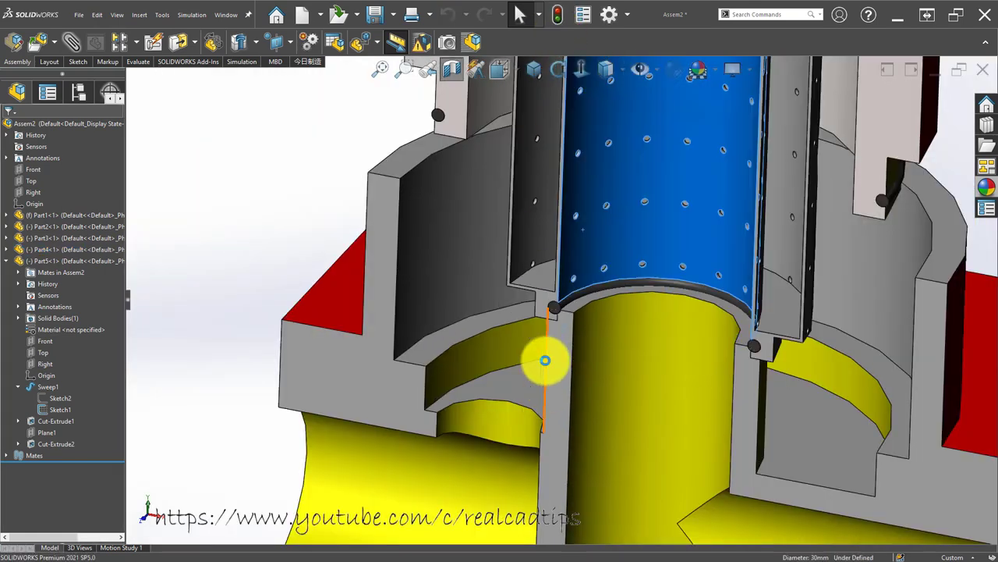
scroll(556, 367, down, 3)
scroll(560, 338, down, 4)
mouse_move(560, 324)
middle_down()
mouse_move(508, 317)
mouse_move(546, 301)
middle_up()
middle_drag(575, 367, 567, 305)
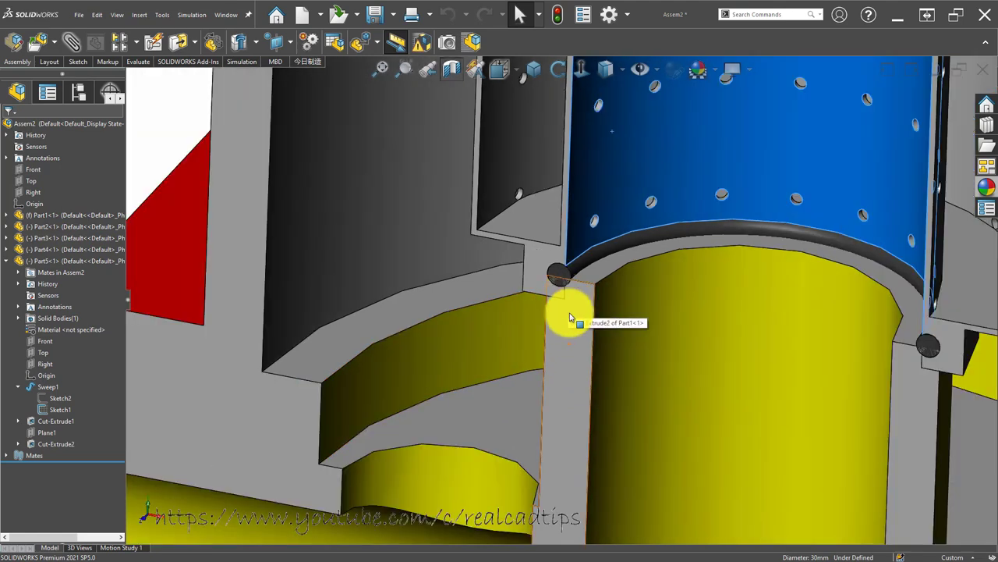
click(578, 246)
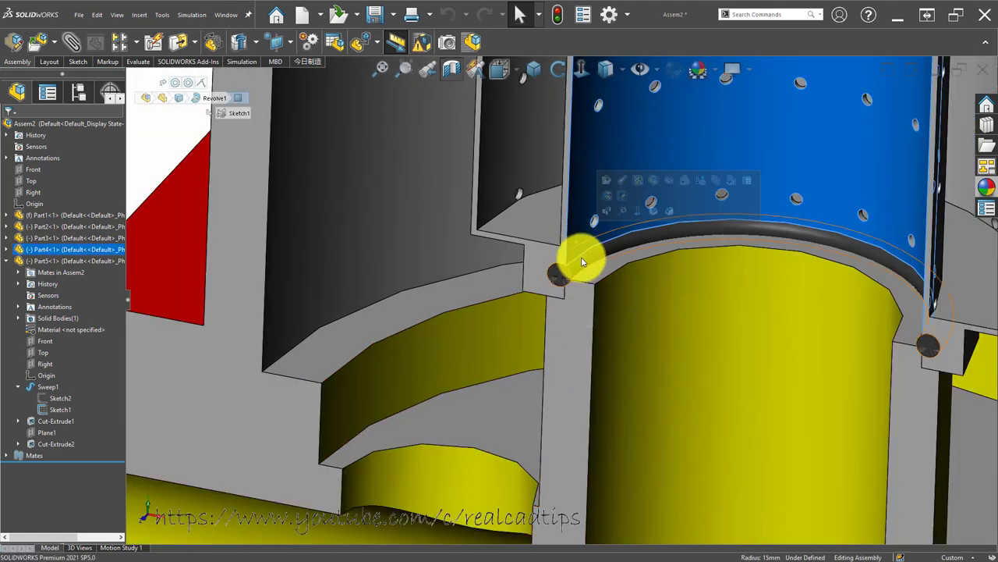
scroll(558, 312, up, 3)
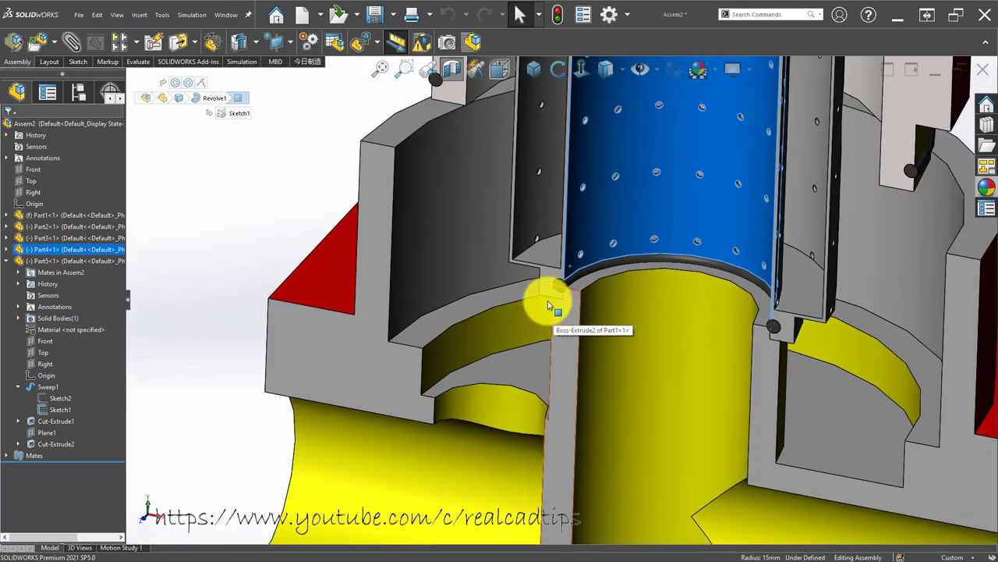
click(257, 229)
scroll(559, 315, down, 3)
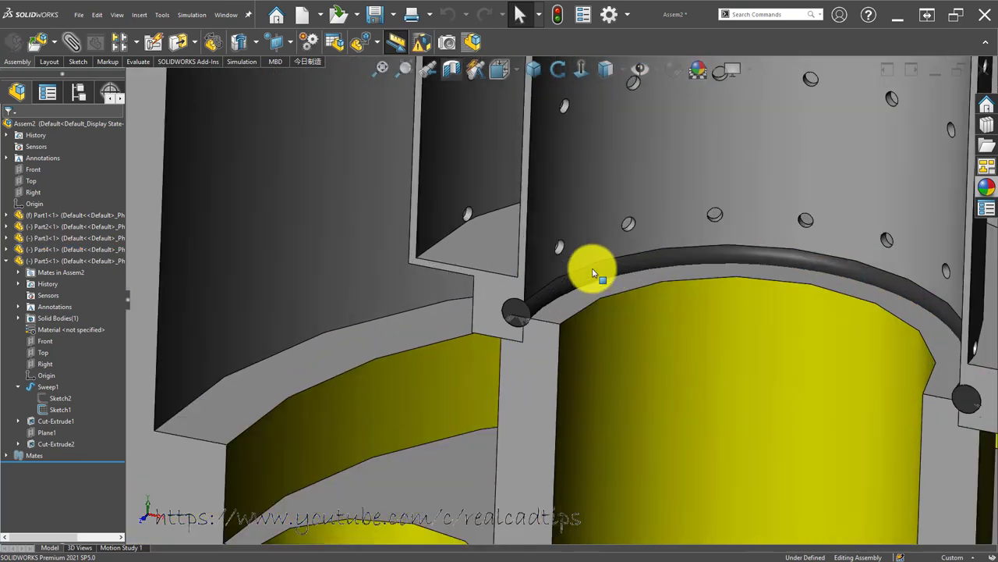
scroll(590, 267, down, 2)
click(538, 272)
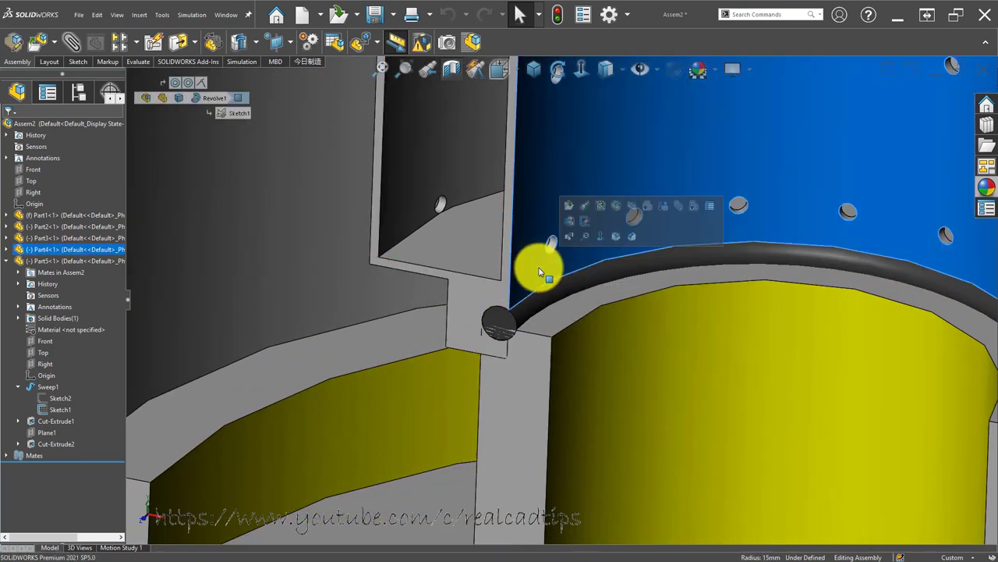
scroll(558, 312, up, 3)
click(579, 353)
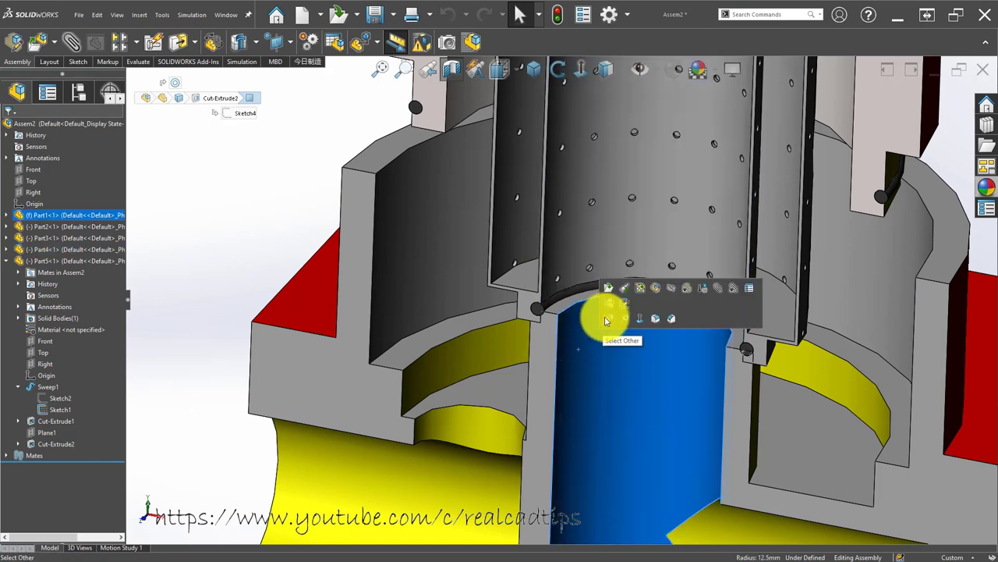
- Open Part1 and edit the Cut-Revolve1 sketch, dismissing the drawing prompt
click(607, 295)
scroll(584, 312, down, 4)
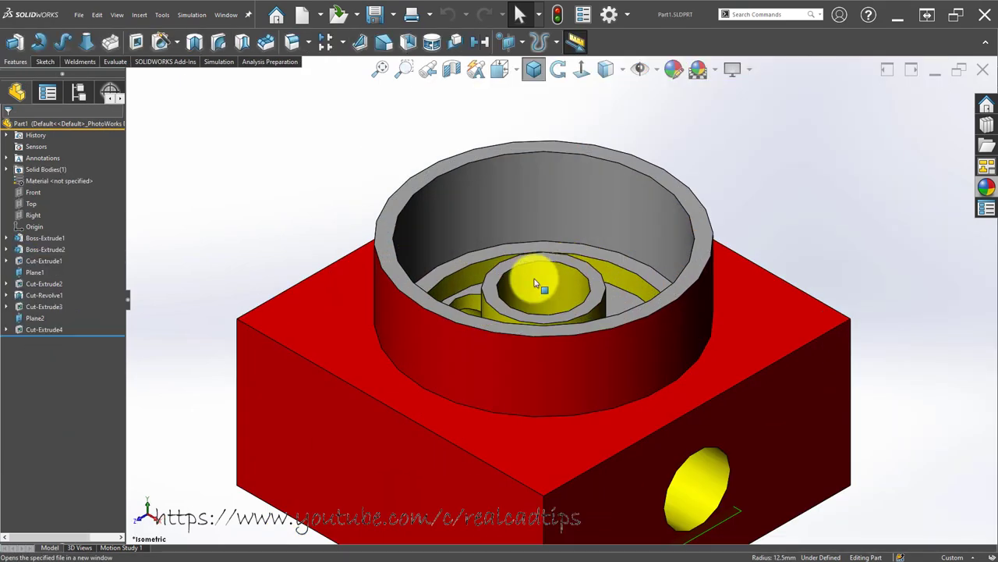
click(492, 307)
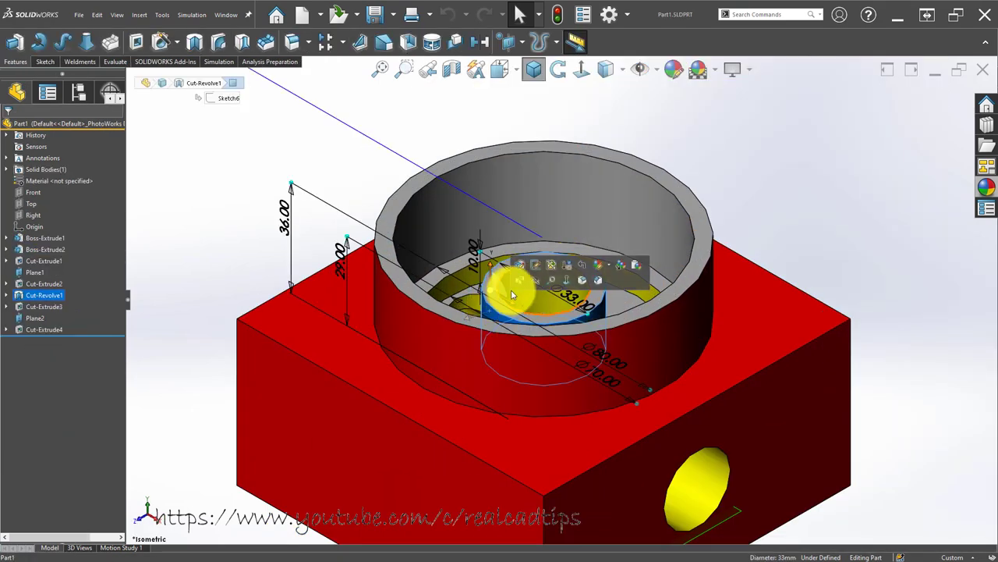
click(535, 265)
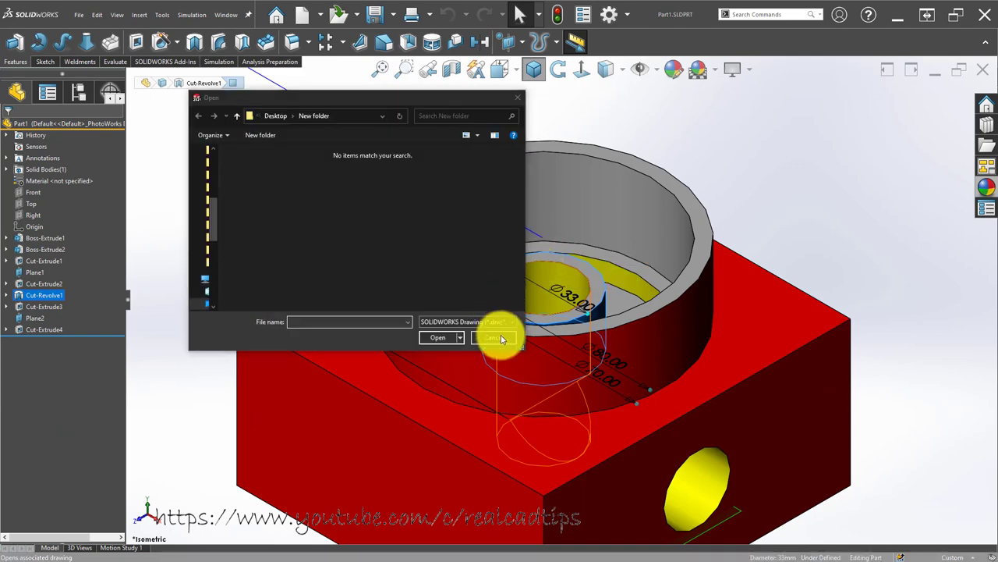
click(498, 336)
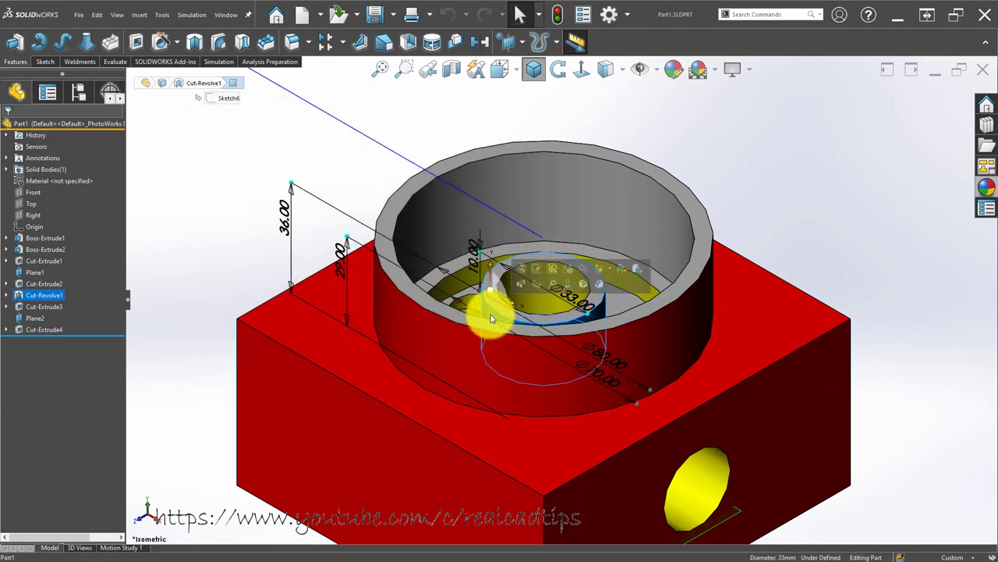
click(819, 205)
scroll(476, 322, down, 3)
click(474, 325)
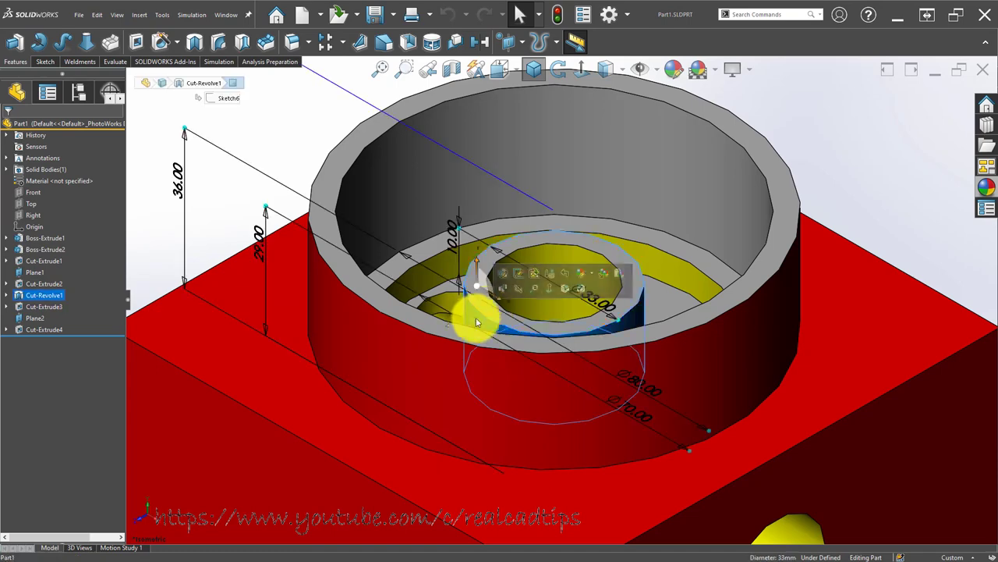
click(515, 272)
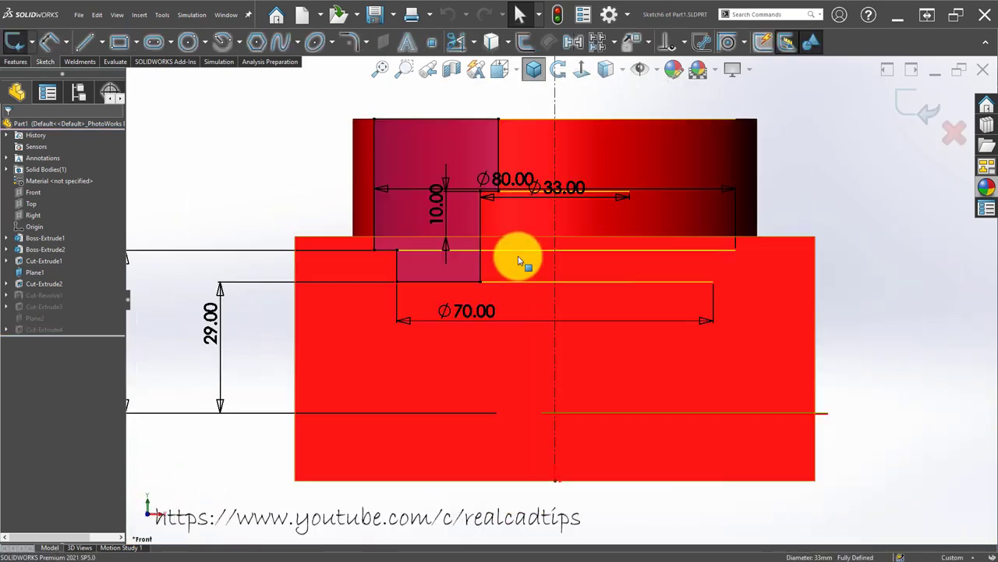
- Change the Ø33 diameter to 30 mm, rebuild, and close Part1 back to Assem2
drag(561, 190, 562, 138)
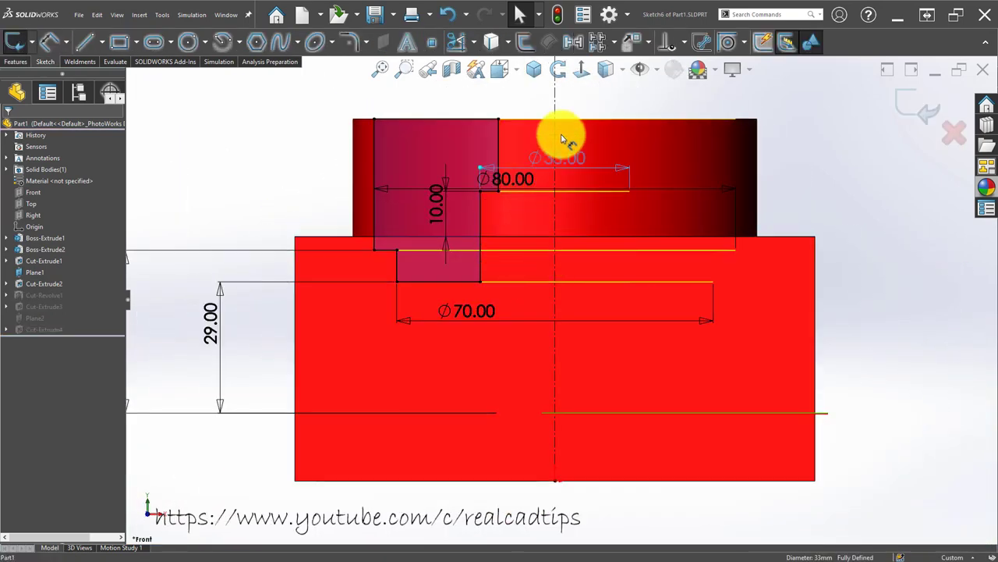
double_click(559, 142)
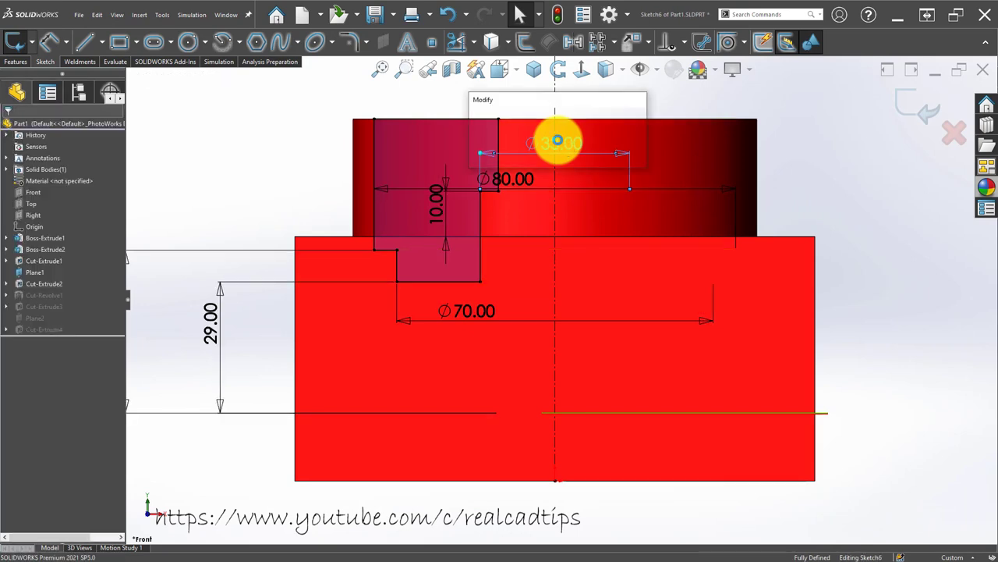
text(30)
key(Return)
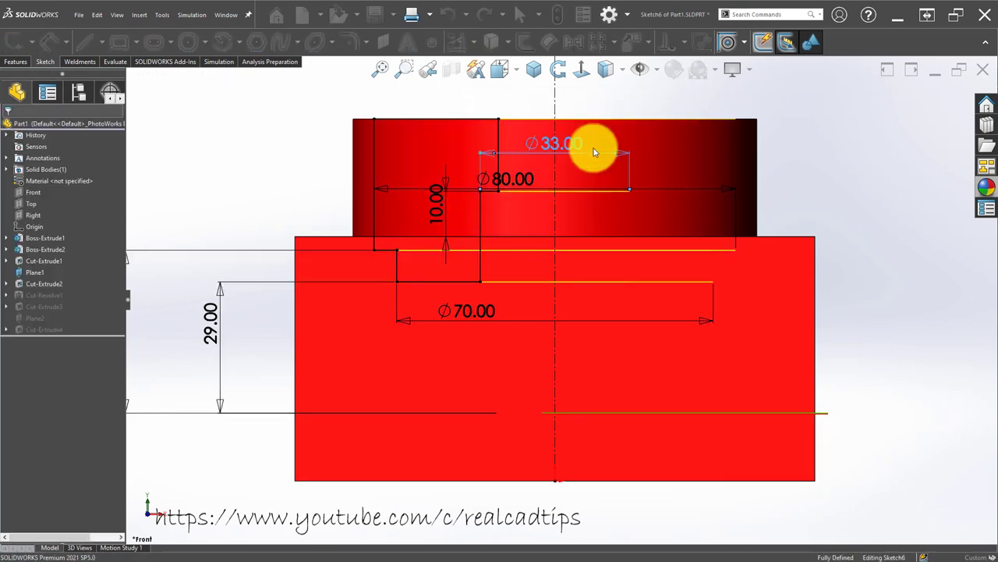
click(901, 127)
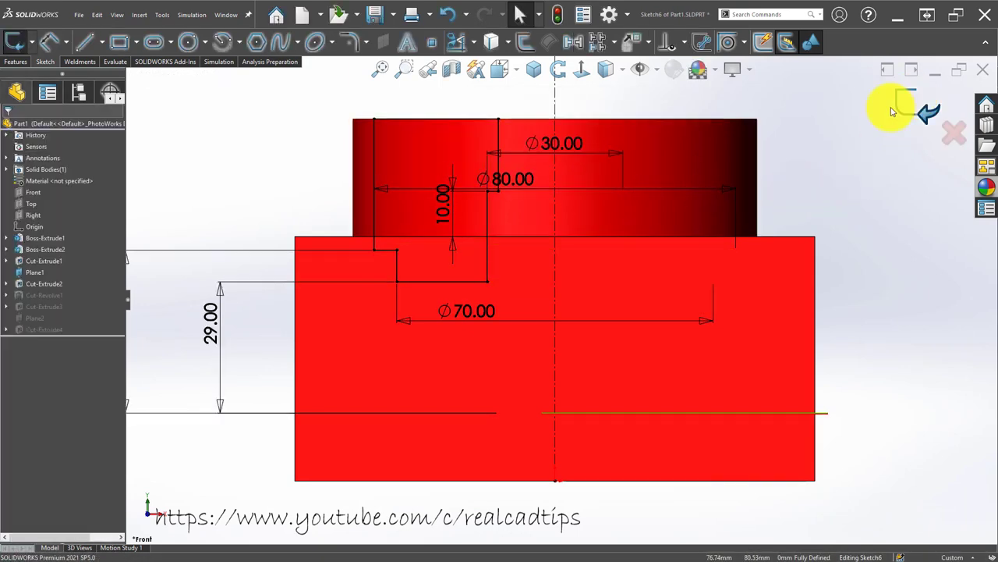
click(897, 109)
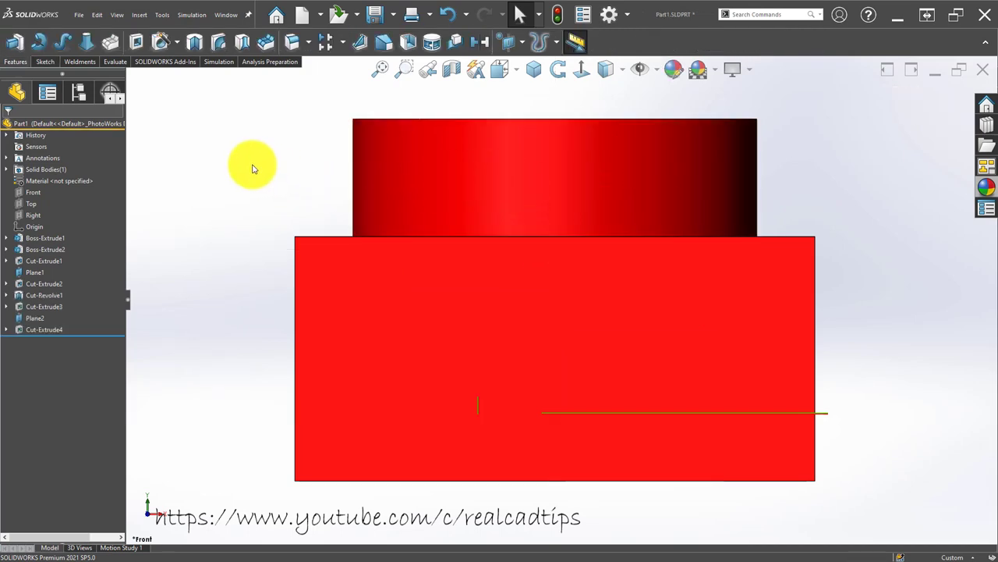
click(984, 70)
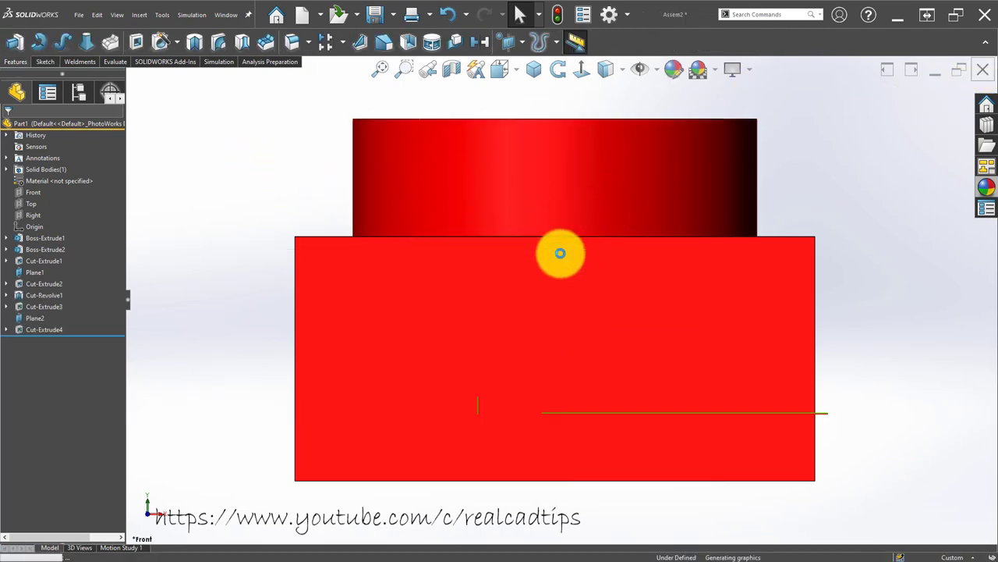
- Zoom into the seal groove, make Part4 see-through, then view the section from the Front
scroll(484, 297, down, 3)
scroll(538, 258, down, 3)
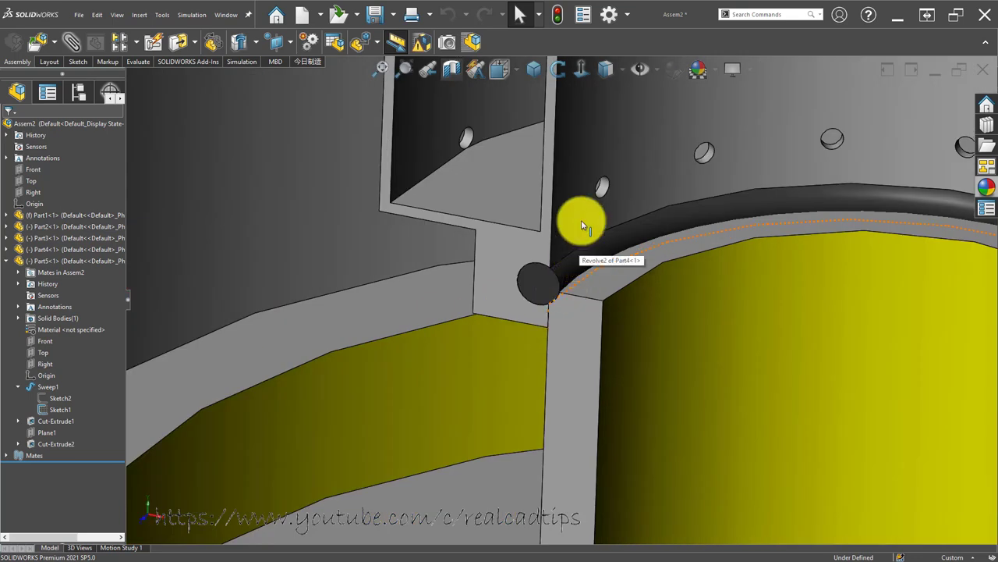
click(578, 230)
mouse_move(575, 234)
ctrl+middle_down()
mouse_move(578, 301)
mouse_move(575, 240)
mouse_move(578, 273)
ctrl+middle_up()
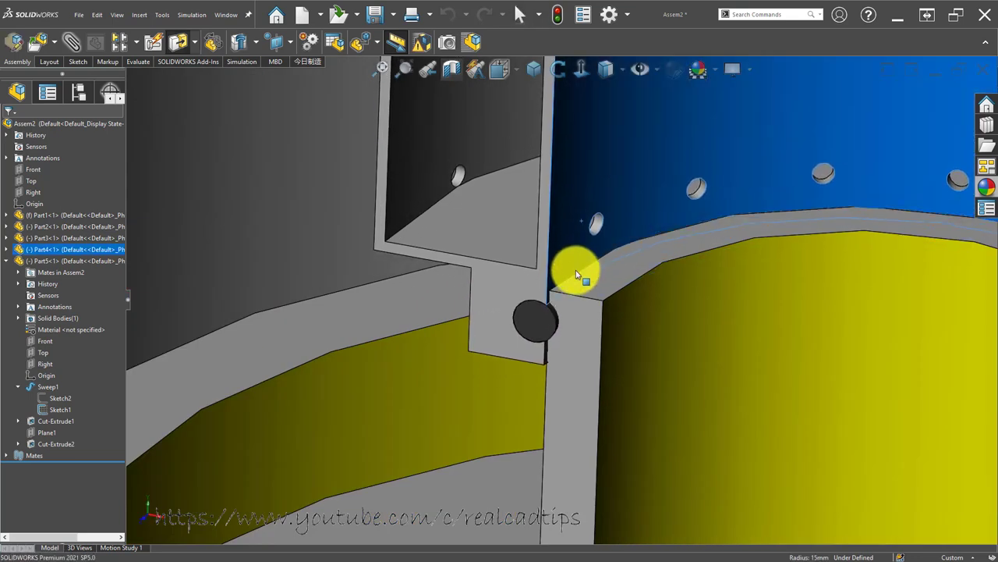
click(565, 273)
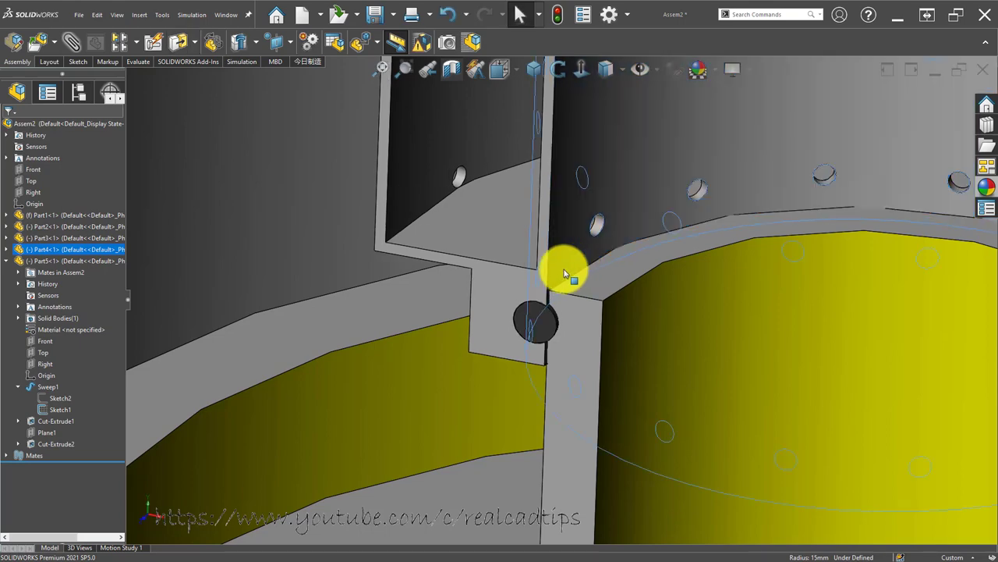
scroll(561, 271, up, 3)
scroll(546, 275, up, 3)
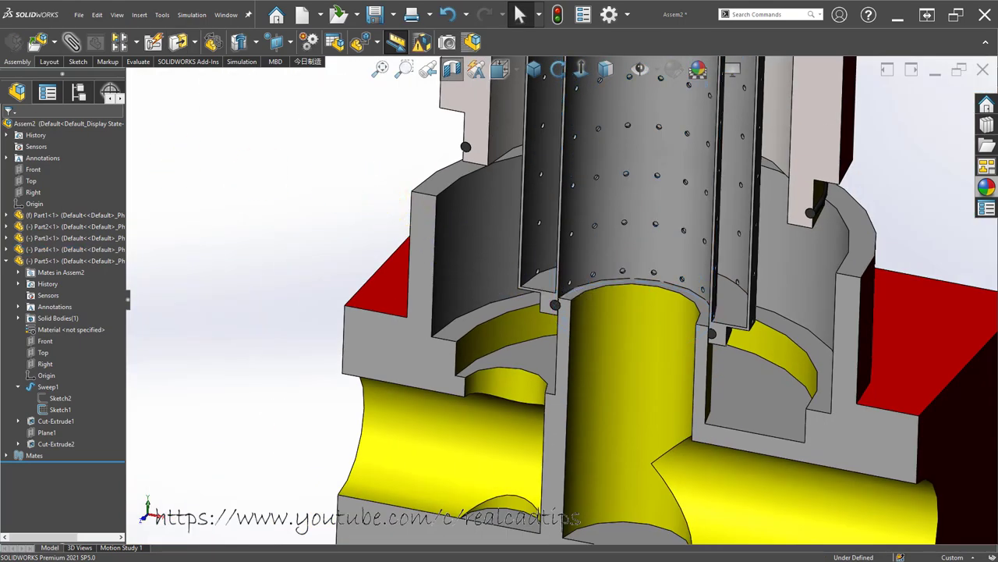
click(584, 73)
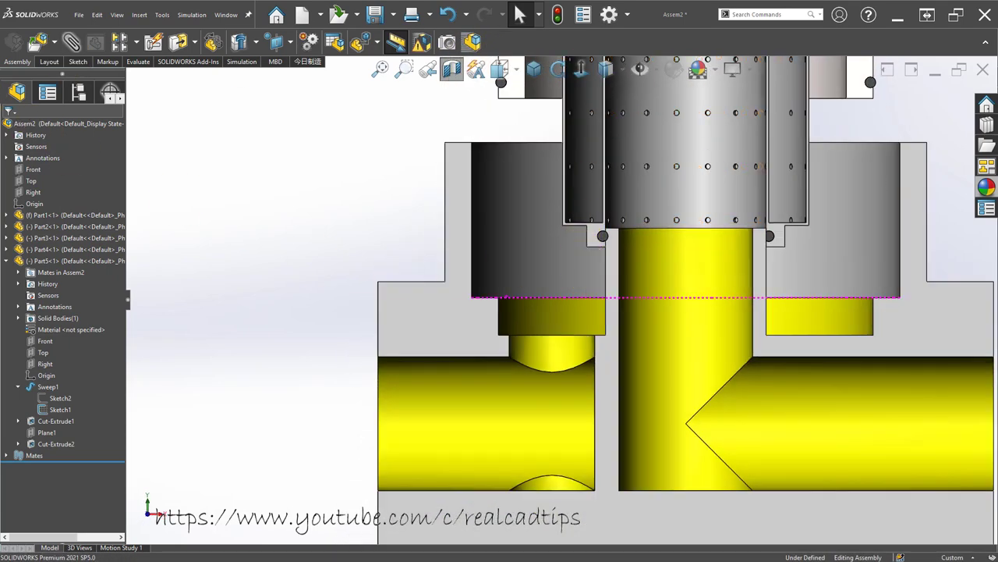
click(546, 273)
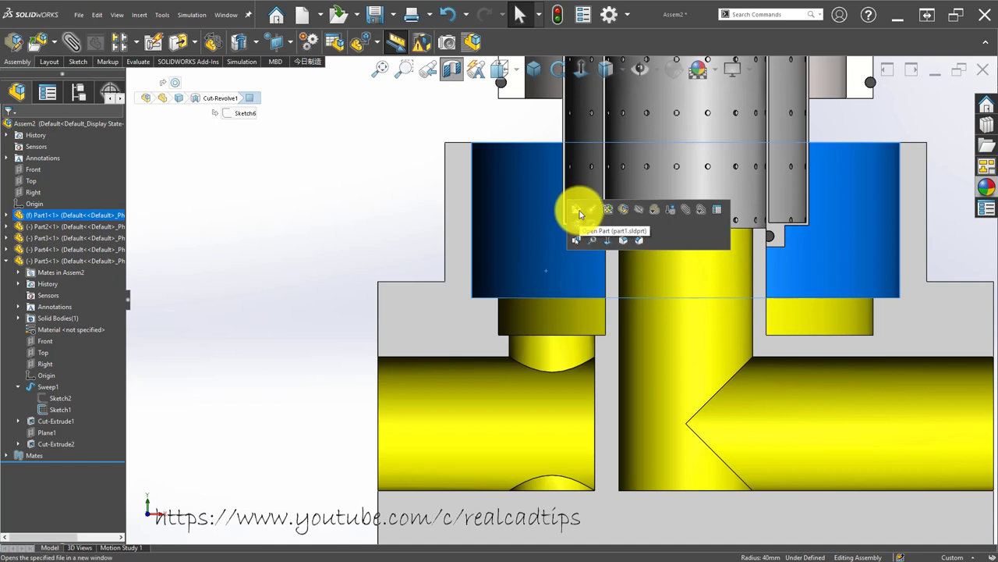
- Open Part1's Cut-Revolve1 sketch and change the 10 mm step depth to 5 mm
click(580, 211)
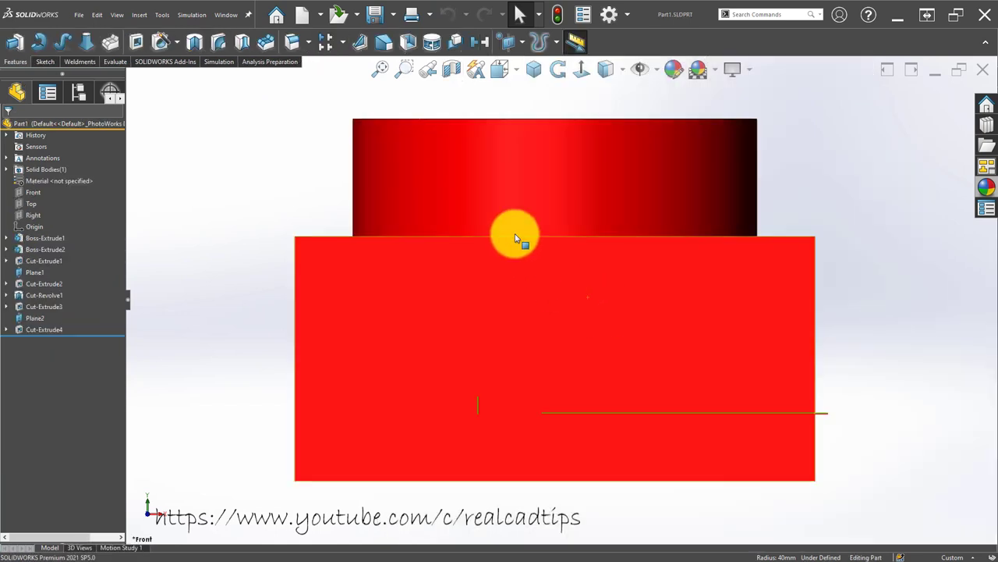
click(46, 296)
click(62, 269)
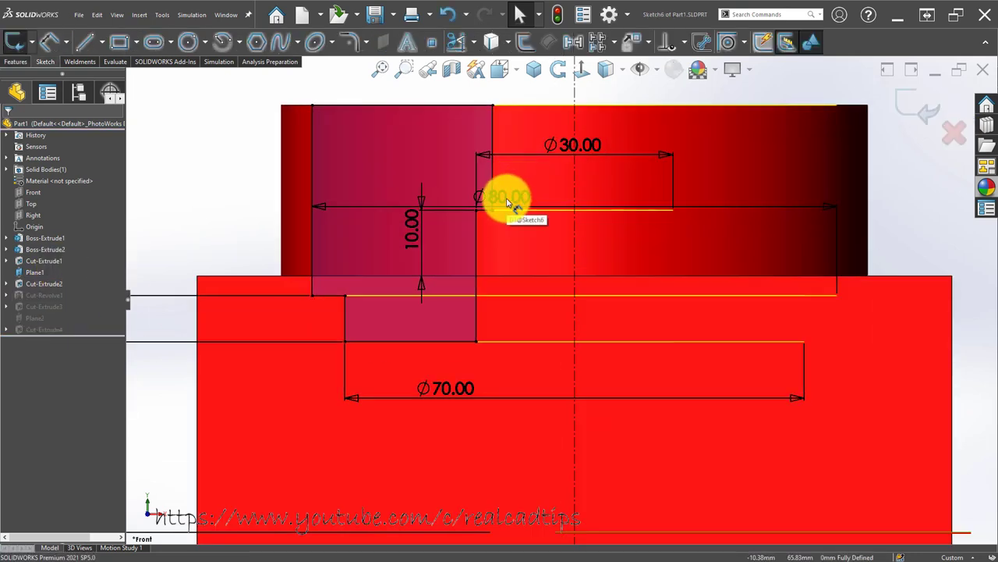
drag(507, 202, 544, 92)
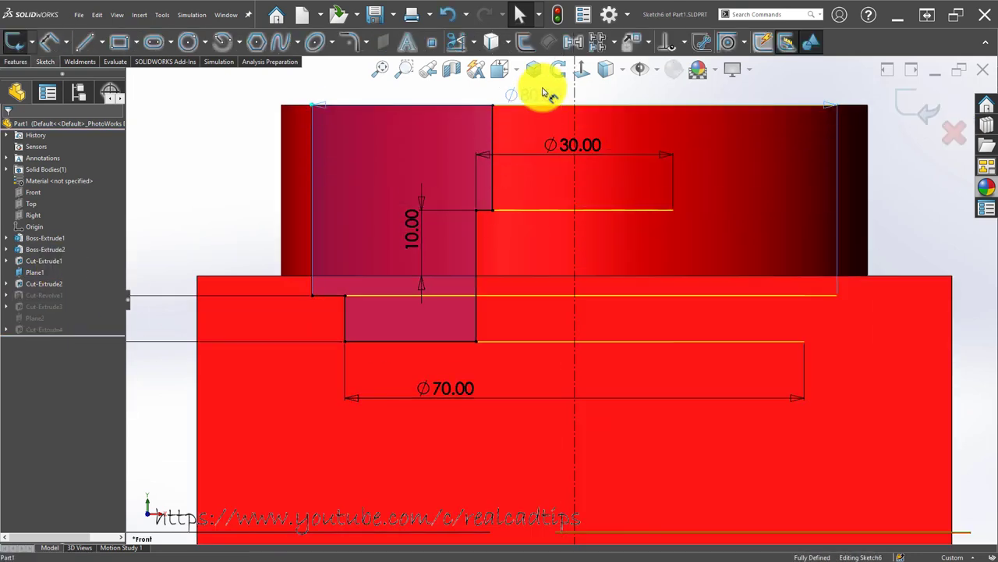
double_click(414, 232)
text(5)
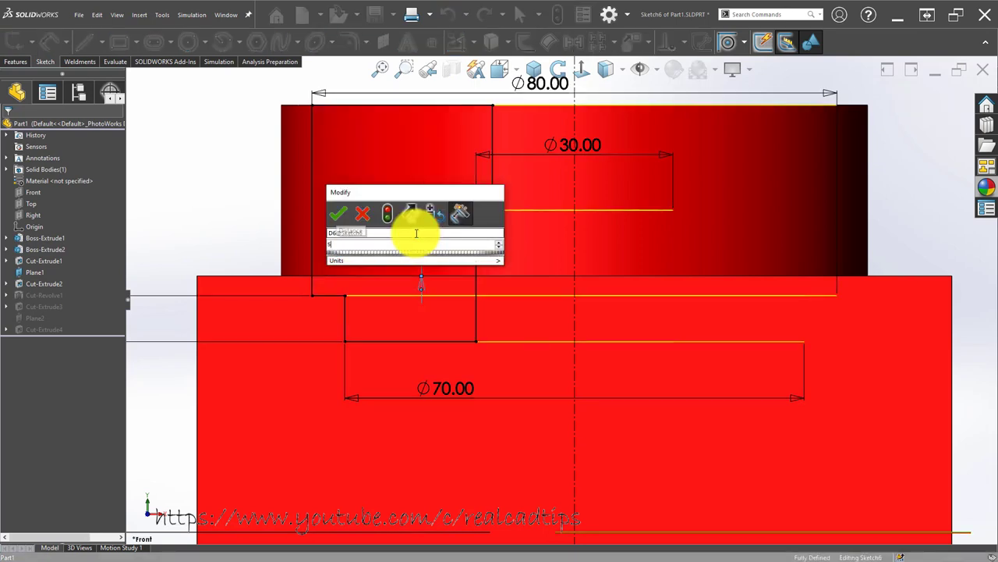
key(Return)
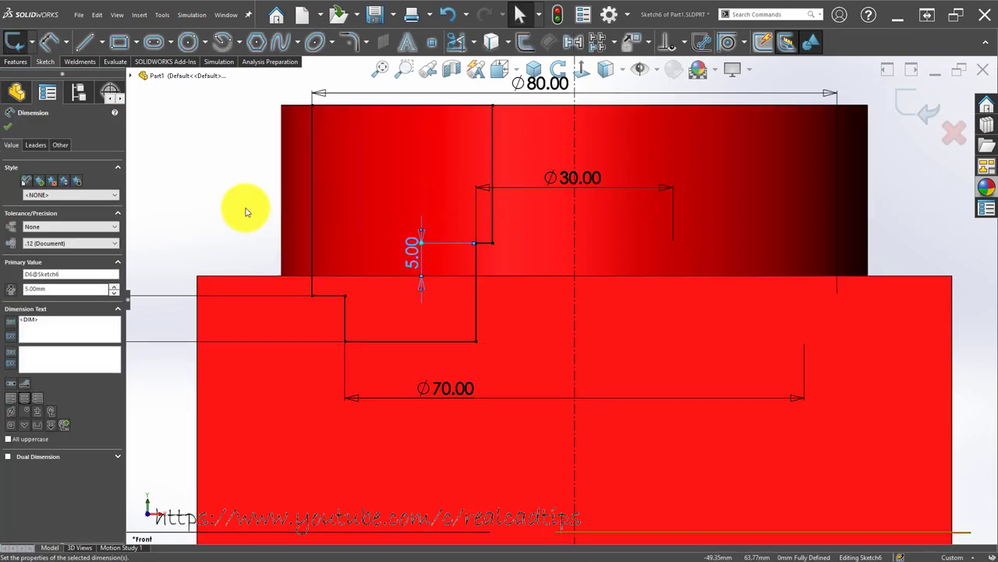
click(245, 211)
- Sketch a vertical line and a horizontal line at the Ø30 step of the profile
scroll(461, 294, down, 2)
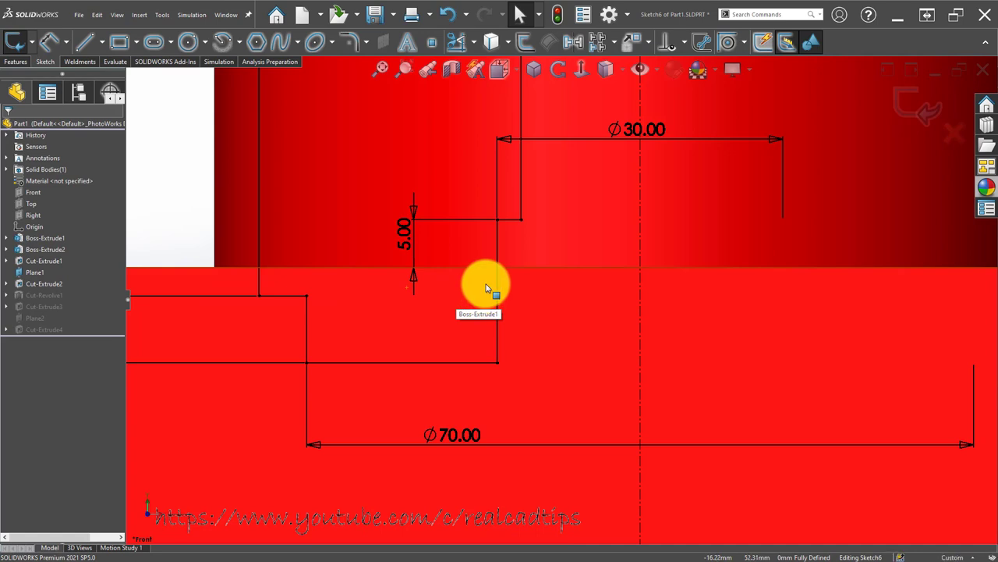
scroll(451, 290, up, 3)
scroll(462, 295, down, 2)
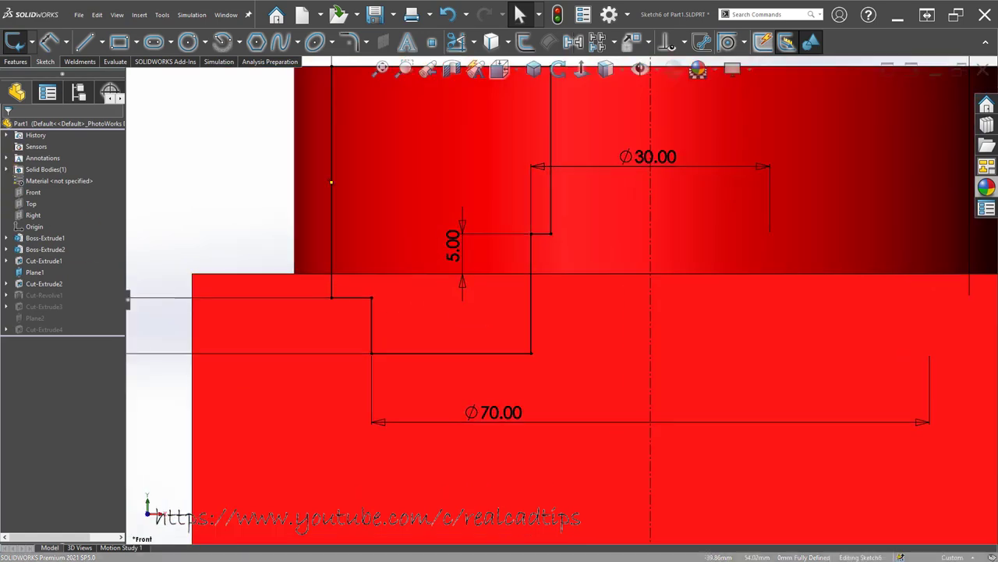
click(87, 47)
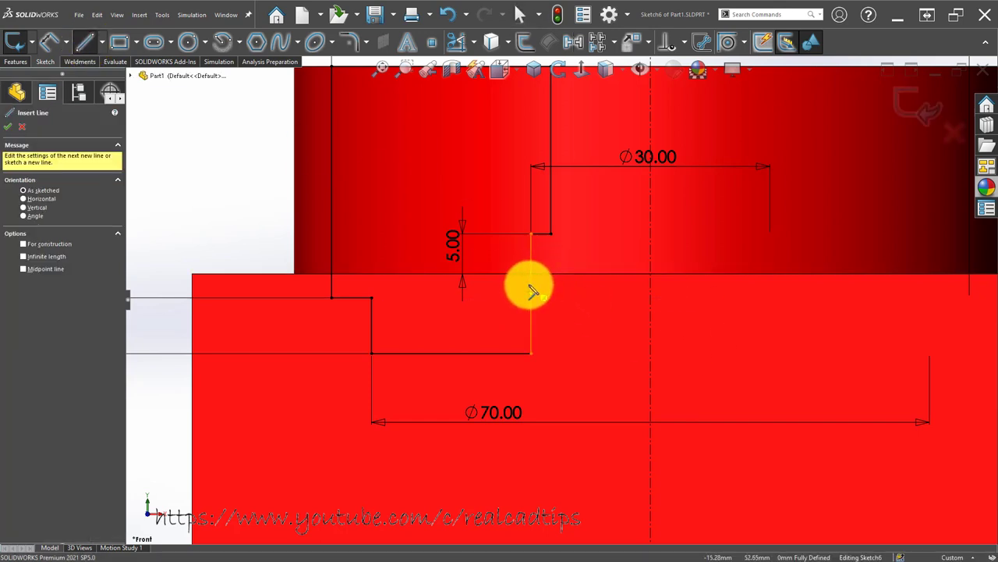
click(531, 293)
click(531, 354)
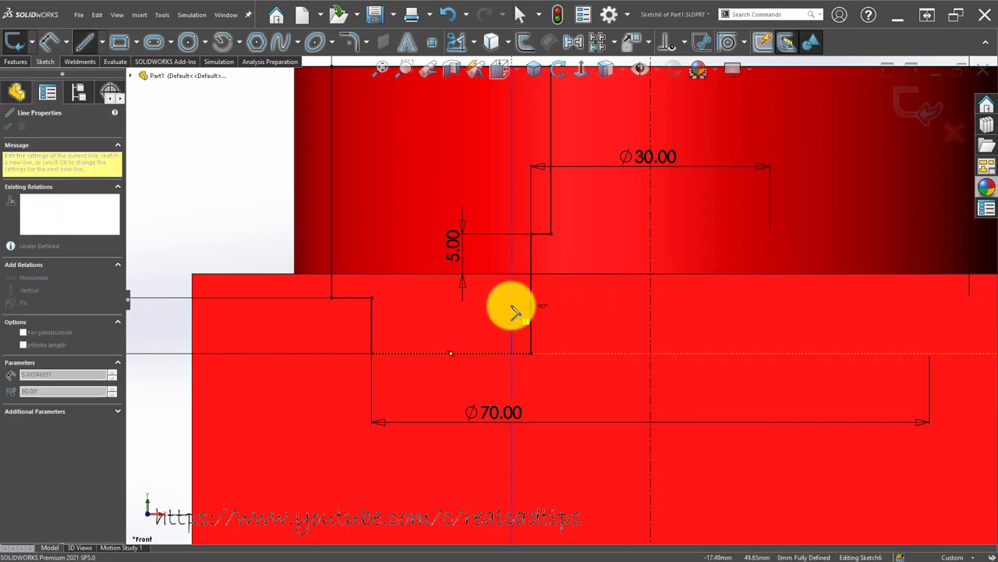
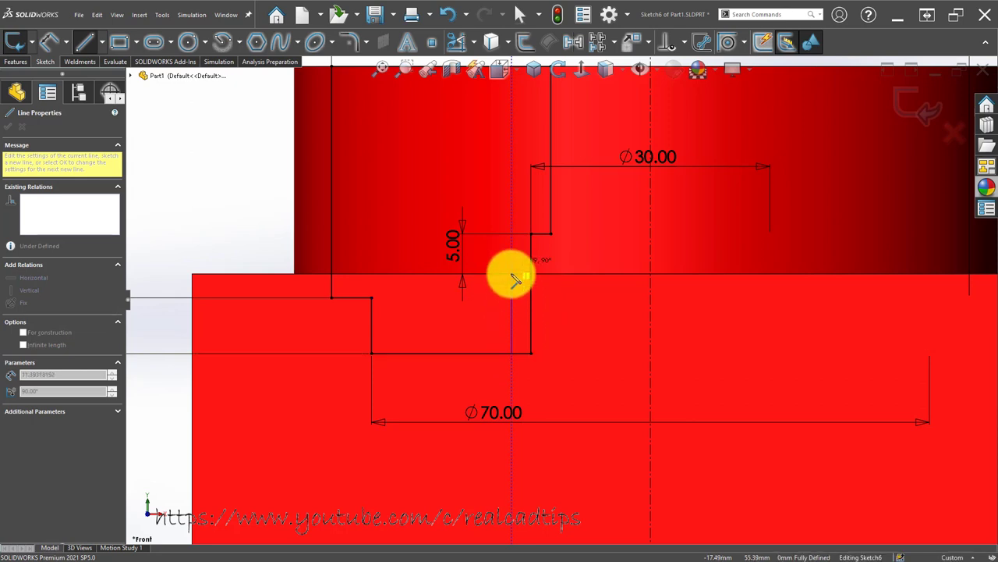
- Draw the new step's vertical and short horizontal lines in the groove profile
click(513, 271)
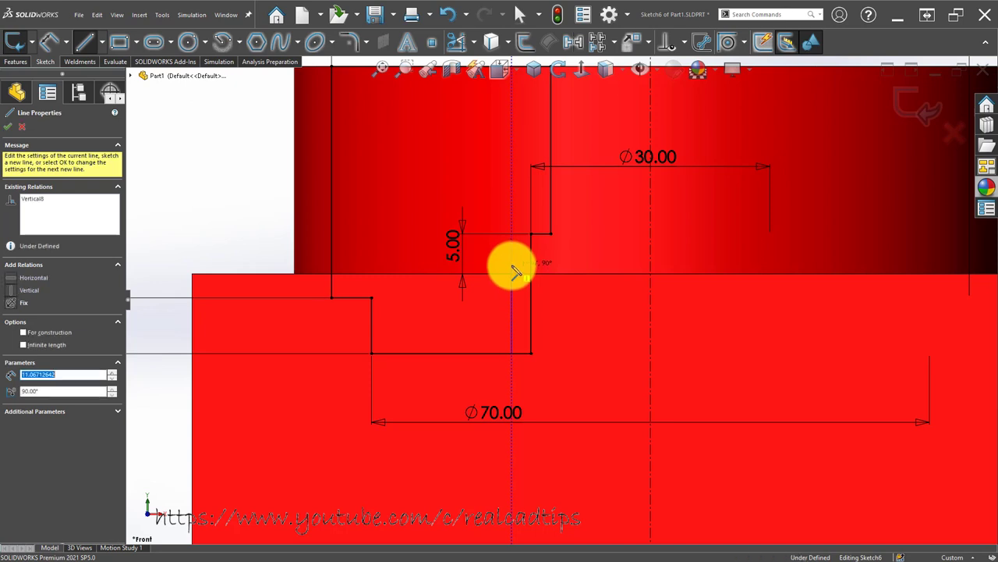
click(532, 266)
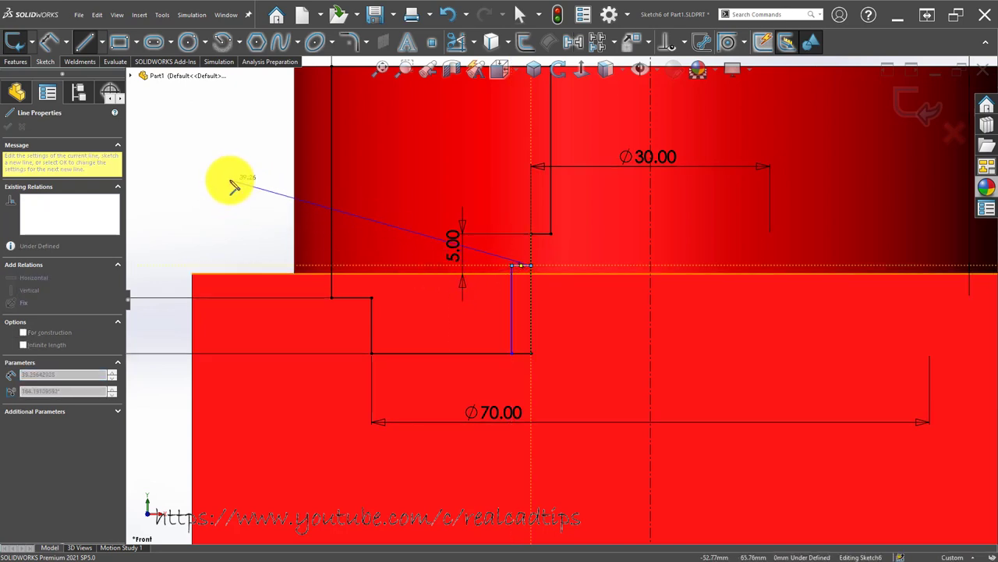
key(Escape)
scroll(477, 302, up, 2)
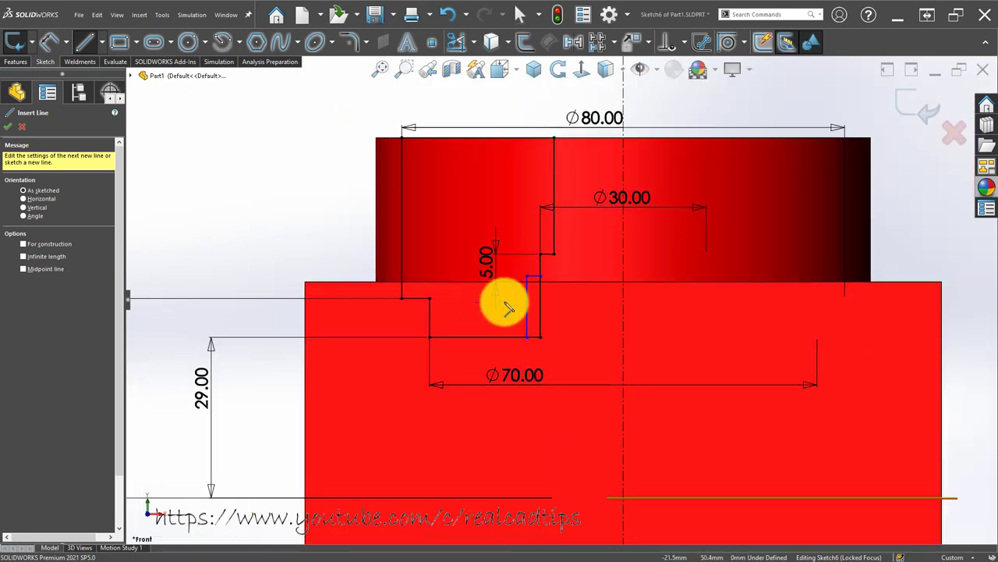
scroll(525, 304, down, 3)
key(Escape)
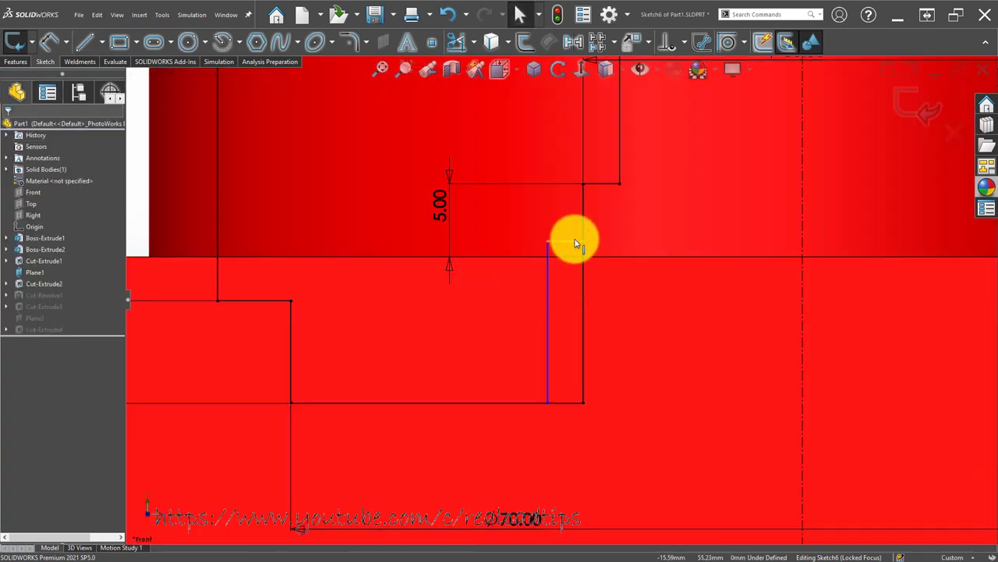
drag(575, 244, 570, 322)
scroll(570, 320, up, 2)
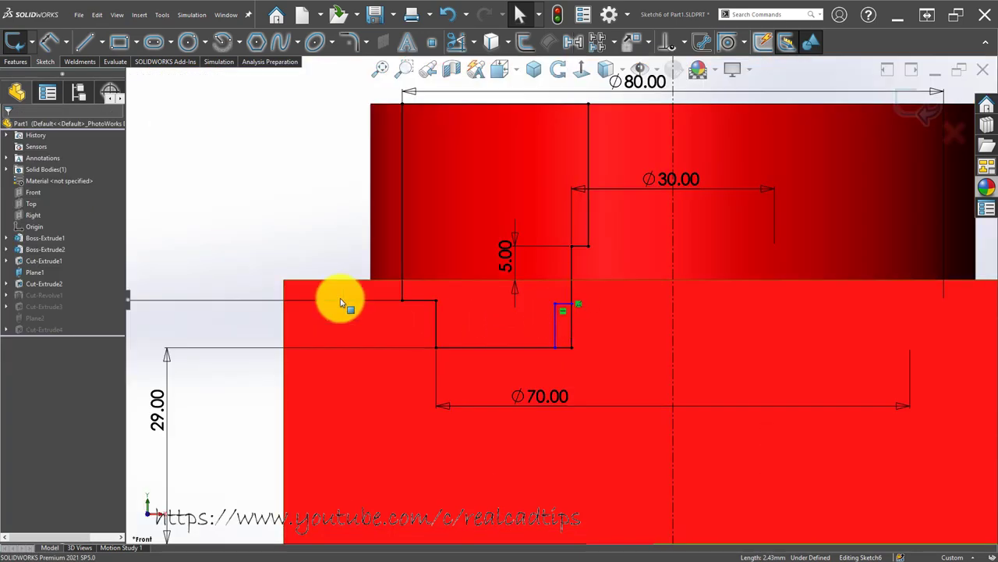
scroll(536, 309, down, 2)
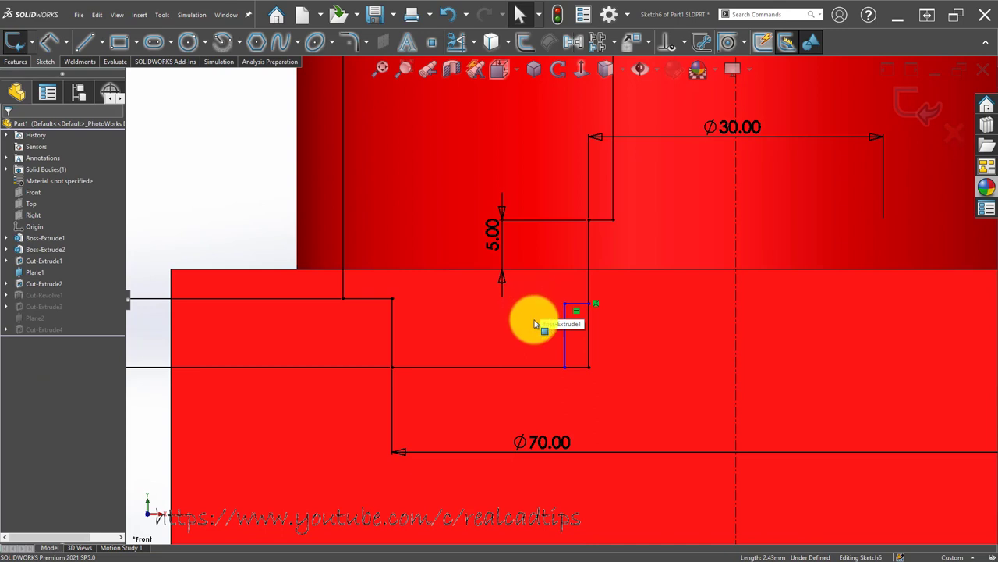
- Make the short horizontal line collinear with the longer horizontal edge
click(575, 305)
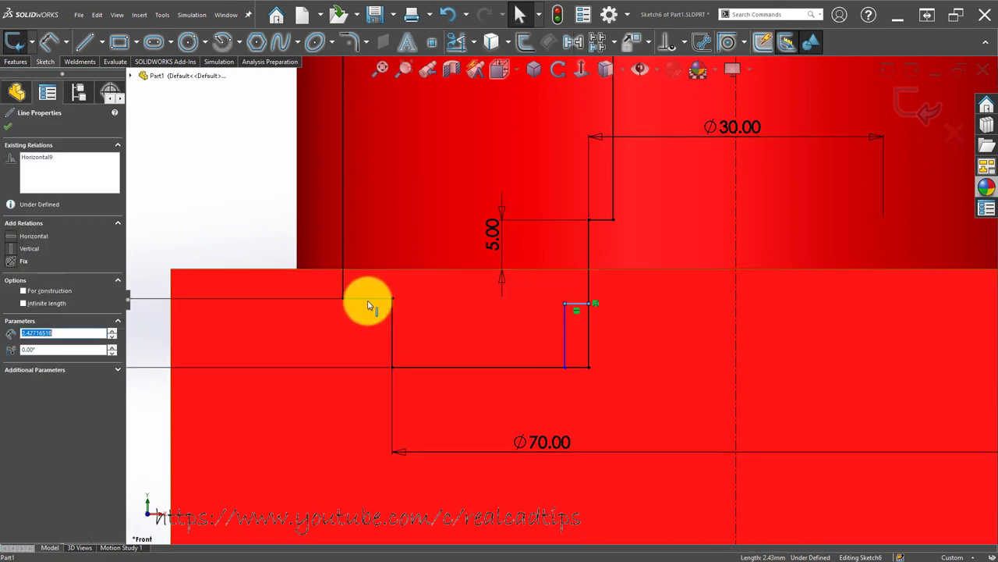
ctrl+click(368, 303)
click(424, 260)
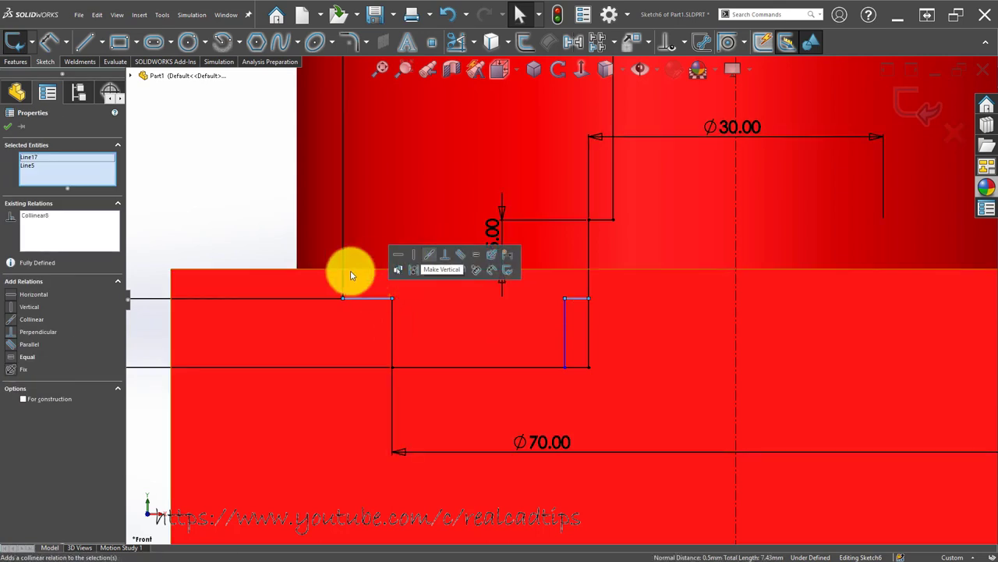
click(250, 205)
scroll(439, 335, up, 2)
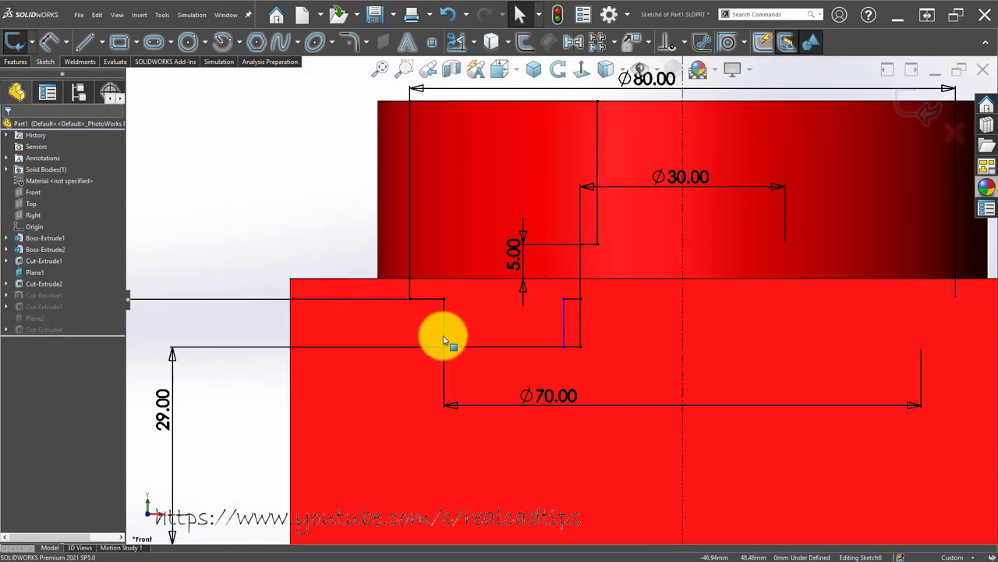
- Trim away the unwanted line segment from the groove profile
click(456, 41)
scroll(593, 331, down, 3)
drag(586, 335, 525, 371)
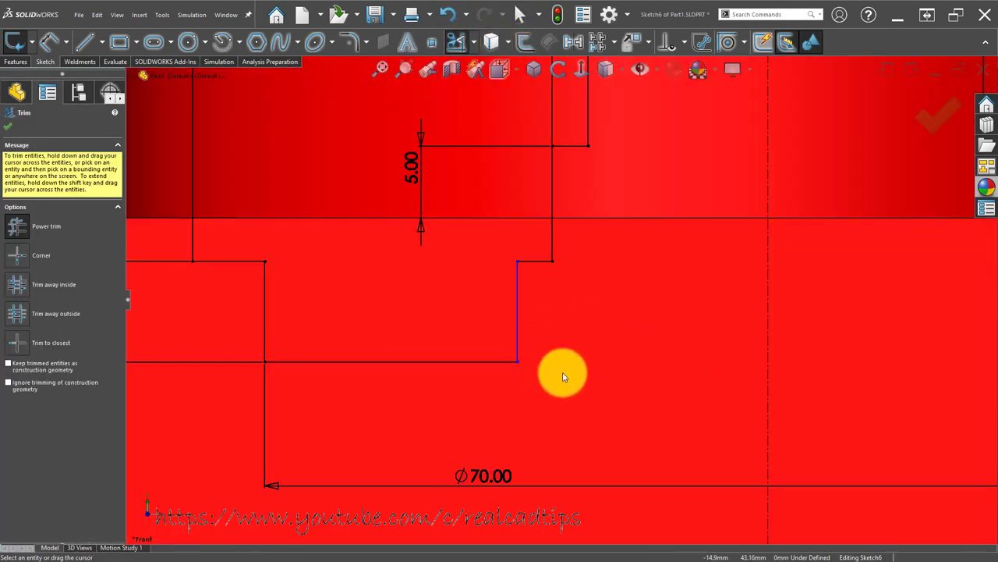
key(Escape)
scroll(563, 377, up, 2)
scroll(365, 295, up, 2)
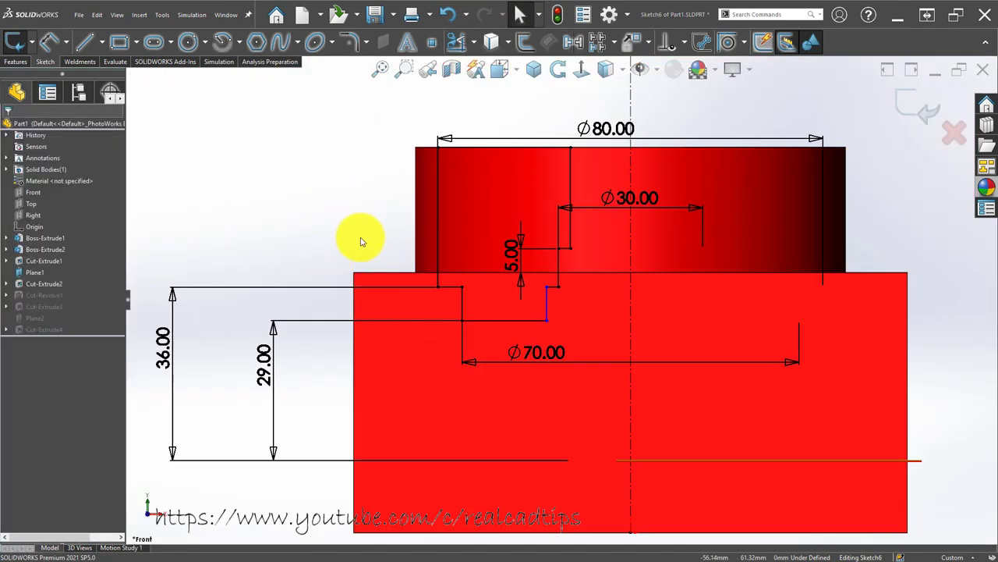
scroll(577, 277, down, 2)
scroll(514, 316, down, 2)
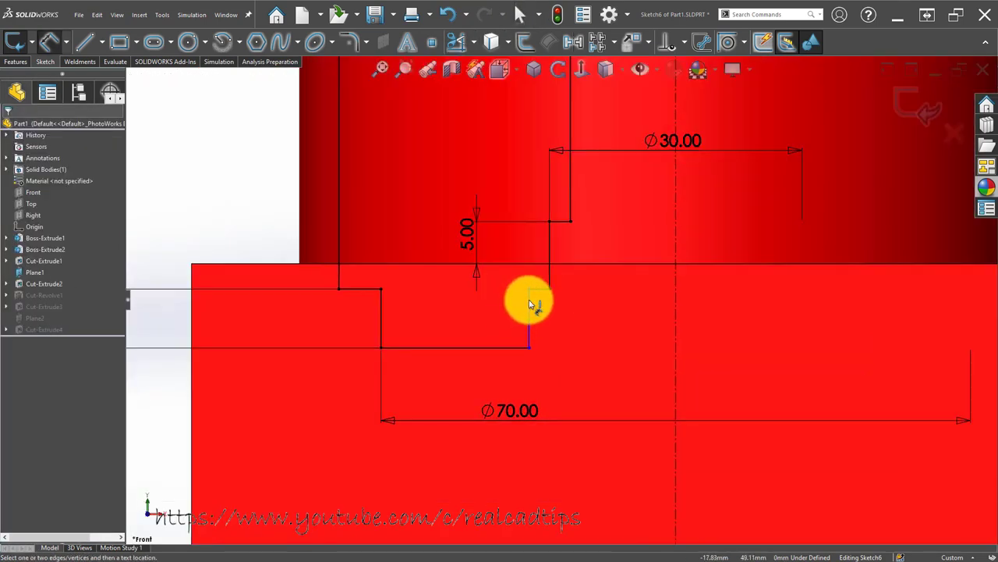
- Dimension the new step's diameter to 35.00 mm and exit the sketch to rebuild
click(545, 302)
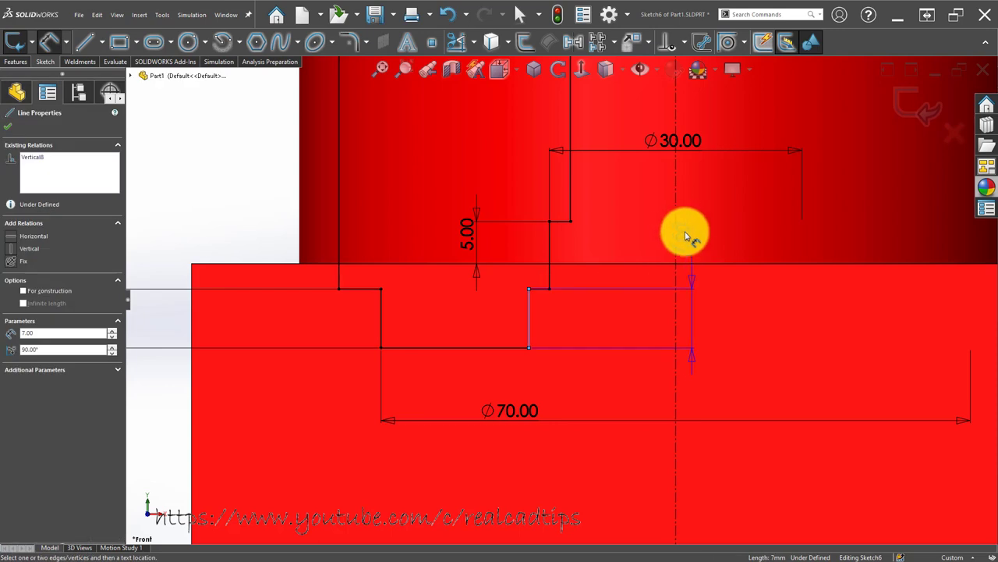
click(677, 224)
click(710, 315)
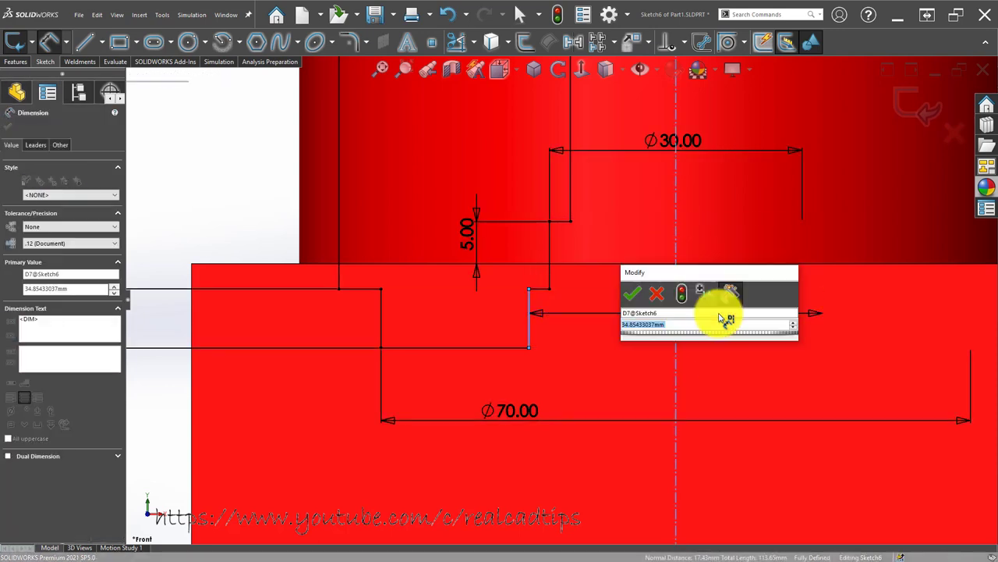
key(Return)
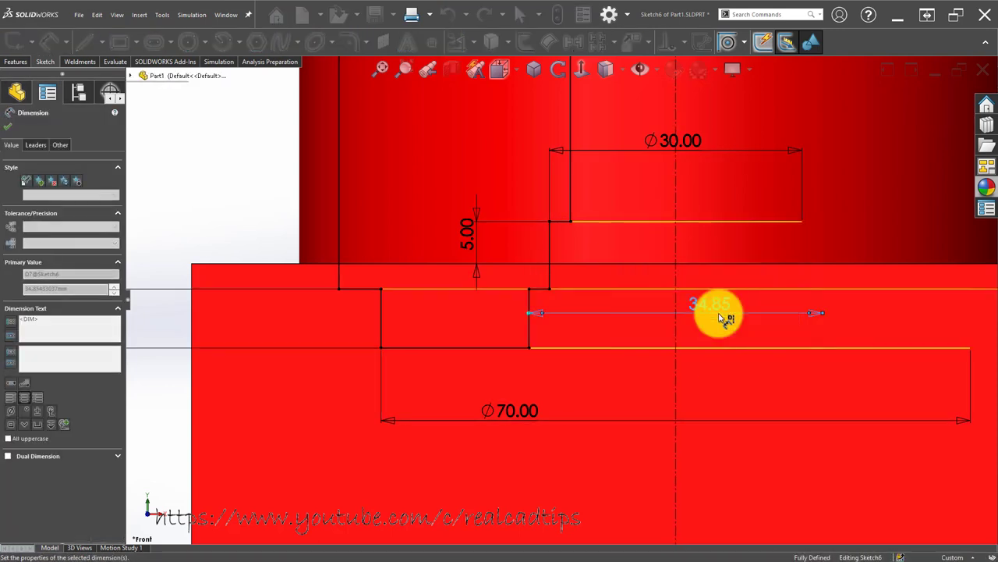
key(f)
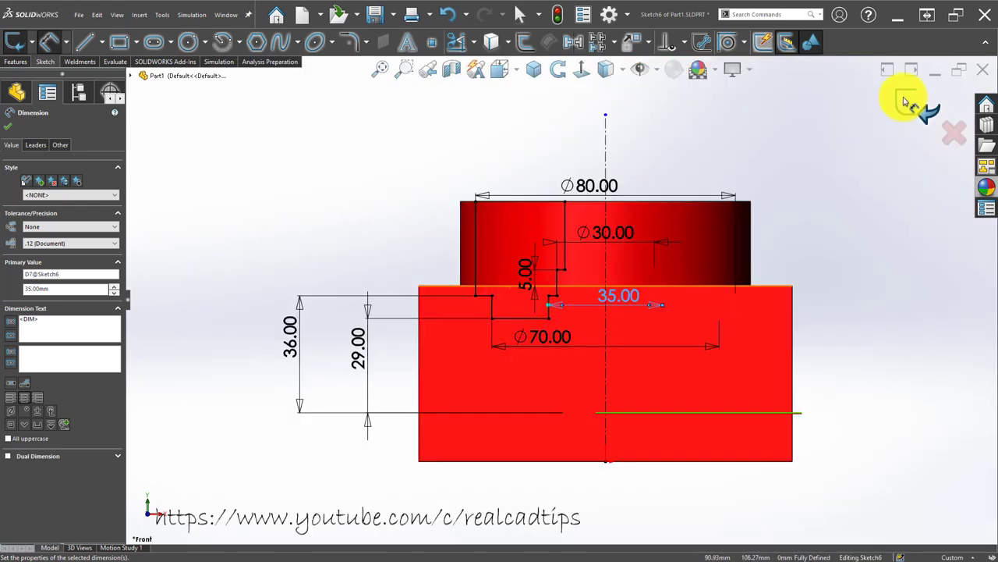
click(906, 102)
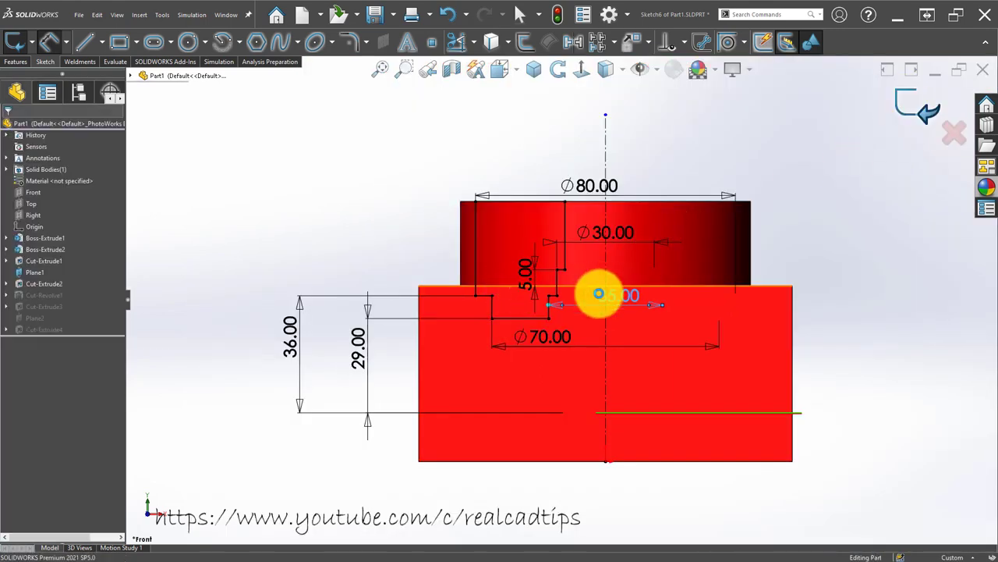
- In isometric view, select the hole face and edit the Cut-Extrude3 hole sketch
click(536, 66)
scroll(535, 267, down, 2)
scroll(530, 274, down, 4)
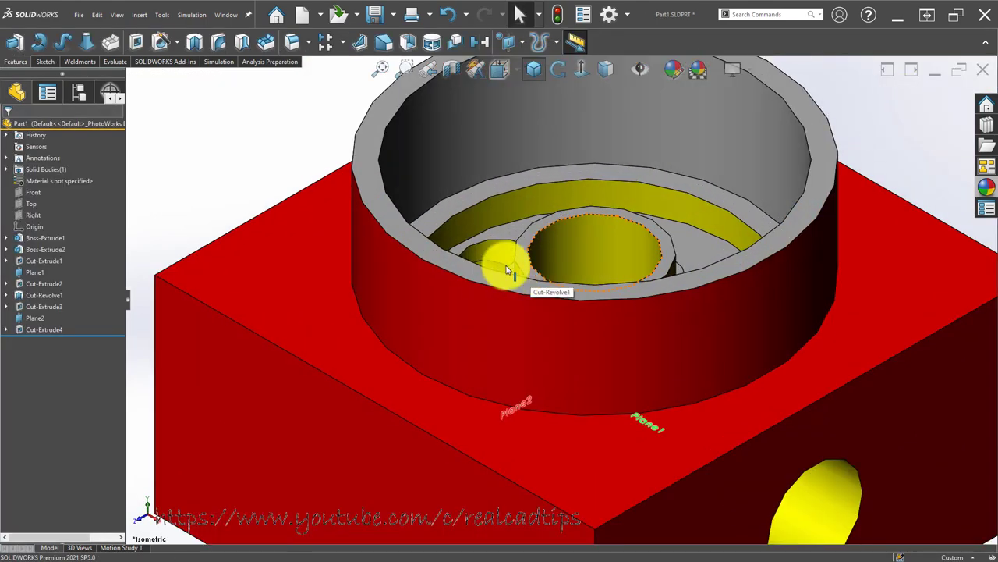
mouse_move(499, 232)
middle_down()
mouse_move(530, 326)
mouse_move(526, 319)
middle_up()
scroll(546, 273, down, 4)
click(558, 243)
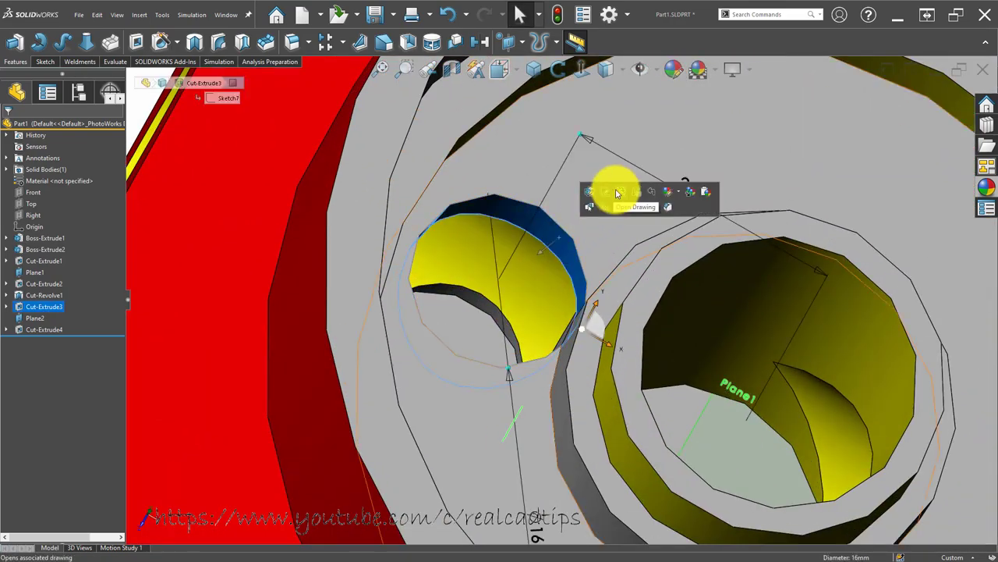
click(606, 195)
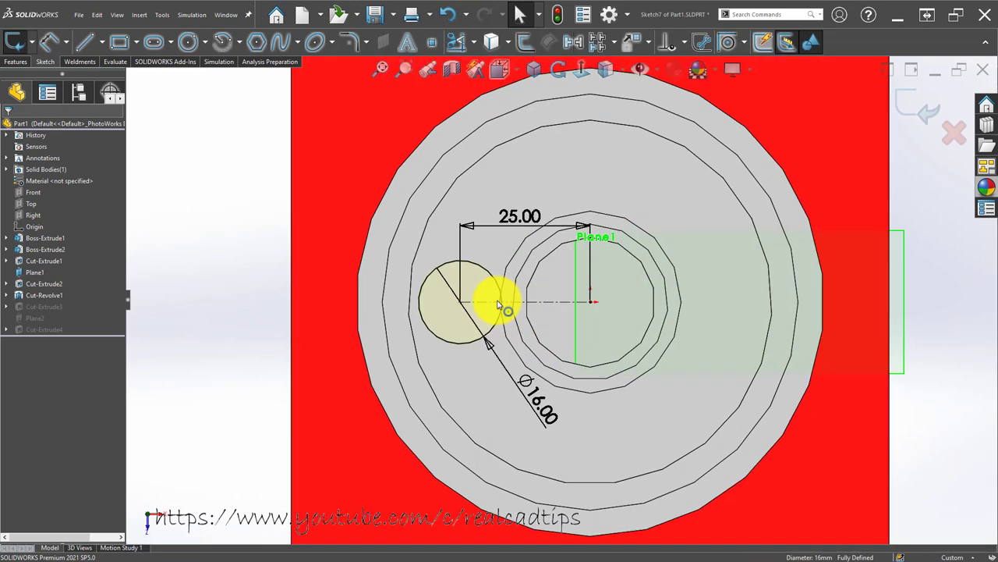
- Change the Ø16 hole's 25.00 offset to 26.00 and exit the sketch
drag(524, 397, 508, 306)
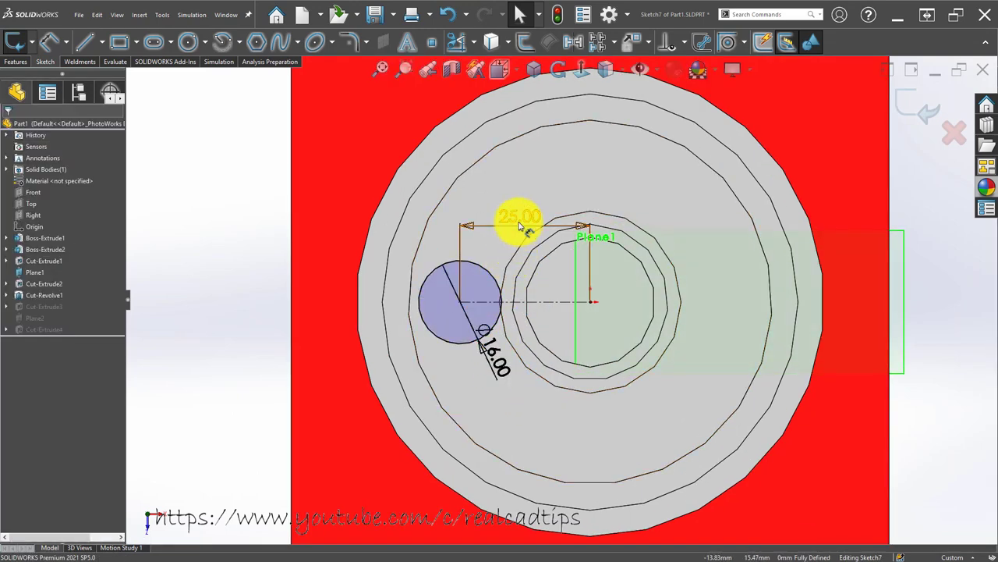
drag(517, 219, 510, 221)
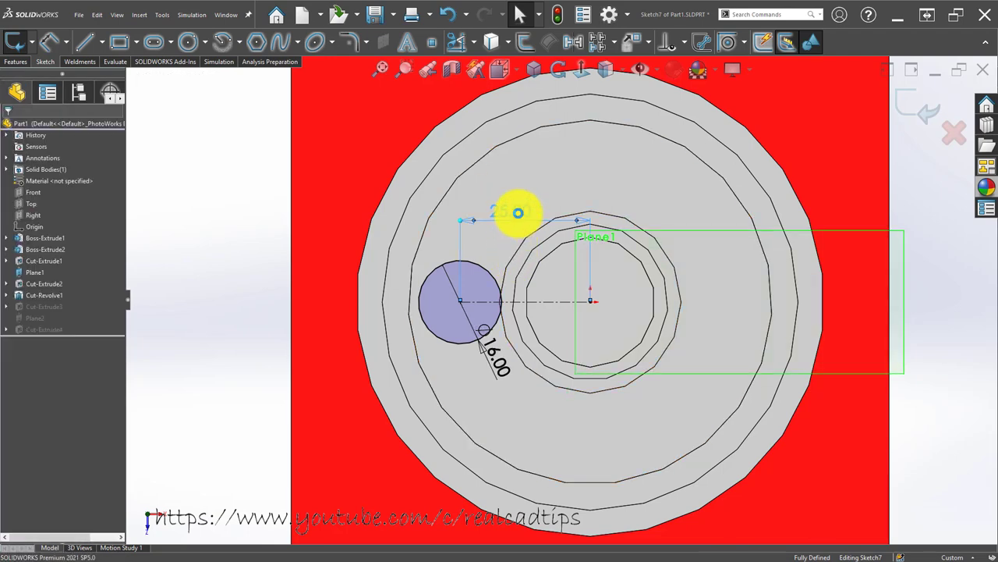
double_click(517, 212)
text(26)
key(Return)
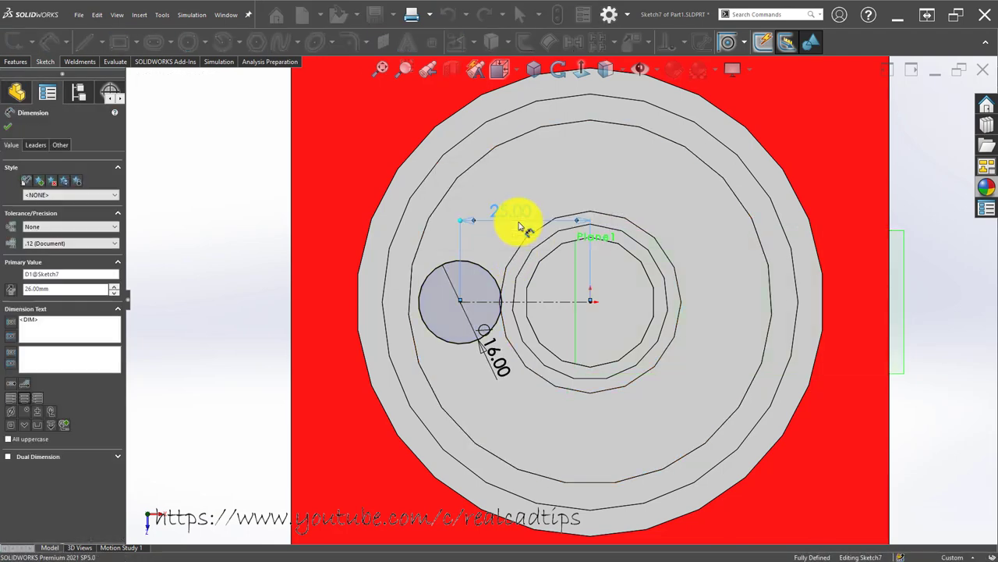
click(234, 268)
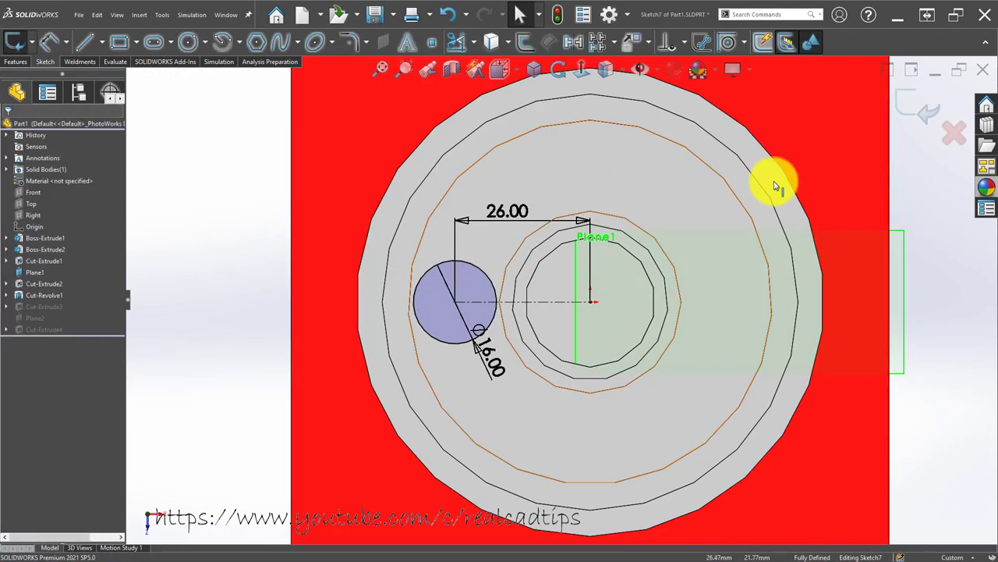
key(ctrl+b)
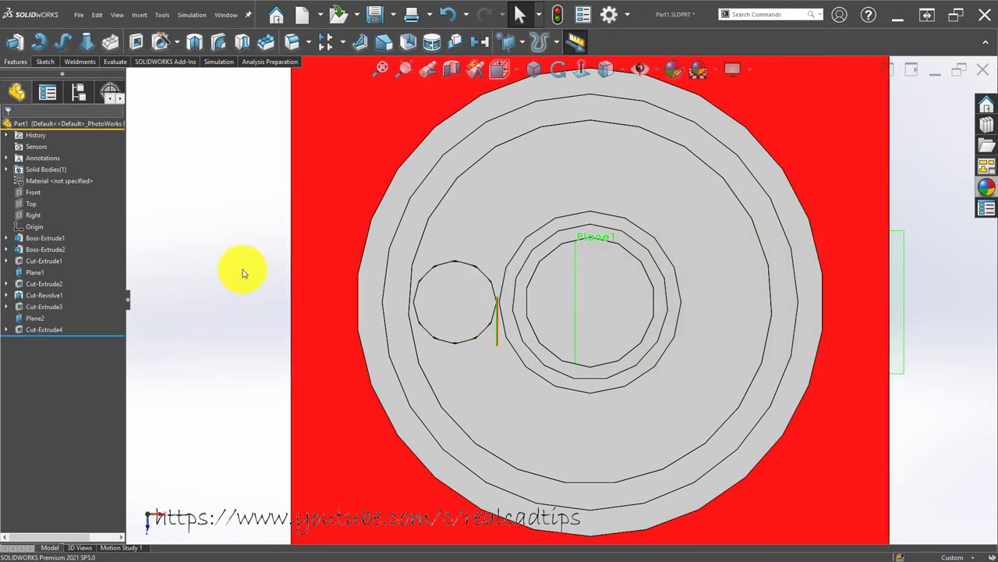
- Save the edited part and close it to return to the assembly
click(534, 69)
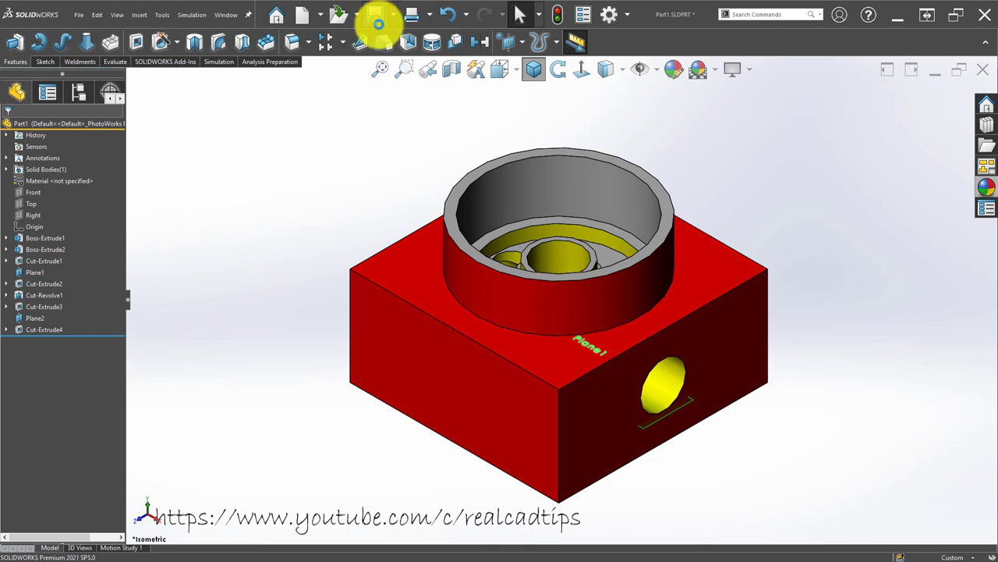
click(376, 17)
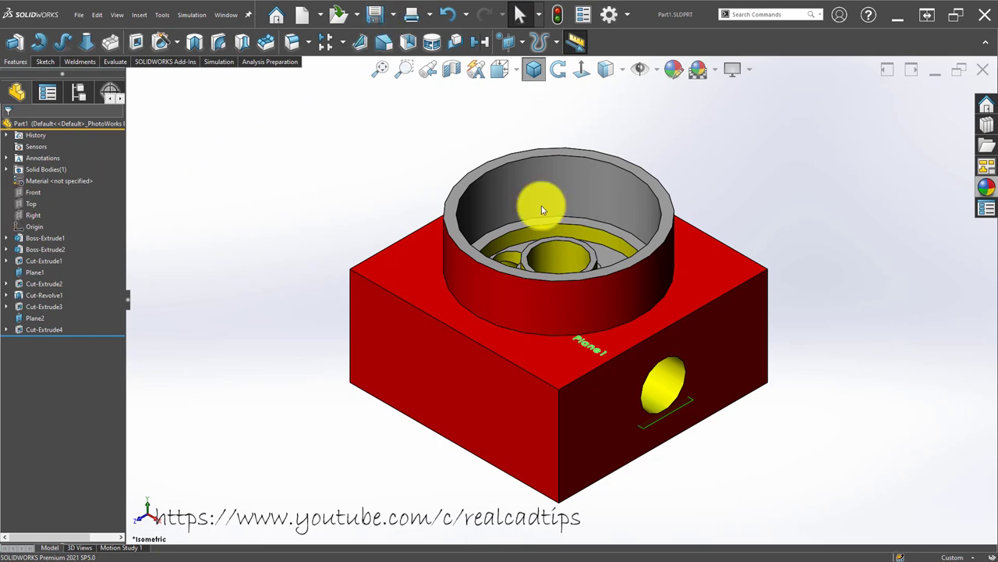
click(988, 72)
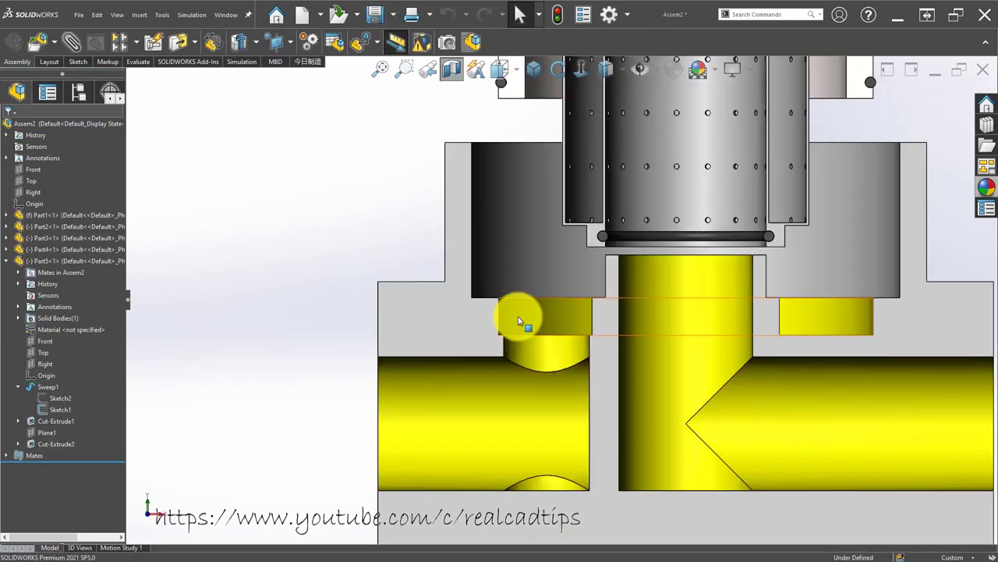
- Slide Part4 down to check its seating, then view the grooved section face-on
scroll(606, 260, down, 1)
scroll(609, 250, down, 1)
scroll(584, 257, down, 1)
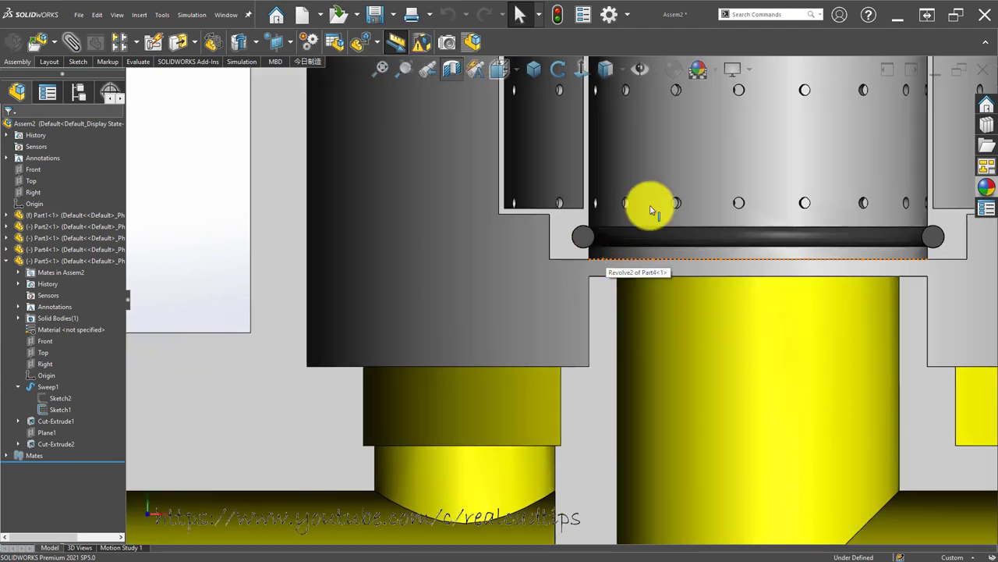
drag(653, 210, 654, 249)
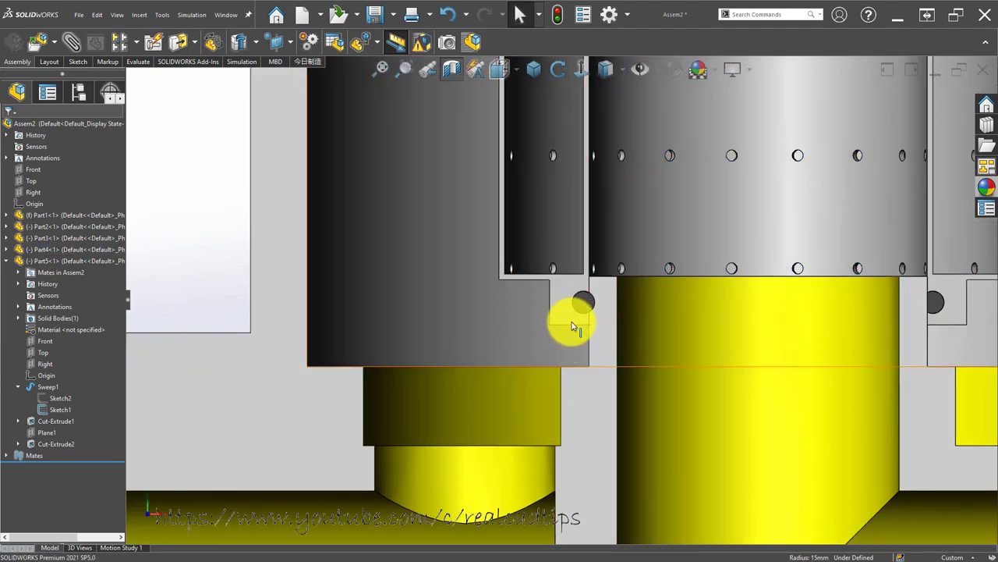
scroll(574, 316, down, 1)
scroll(576, 296, down, 1)
click(578, 284)
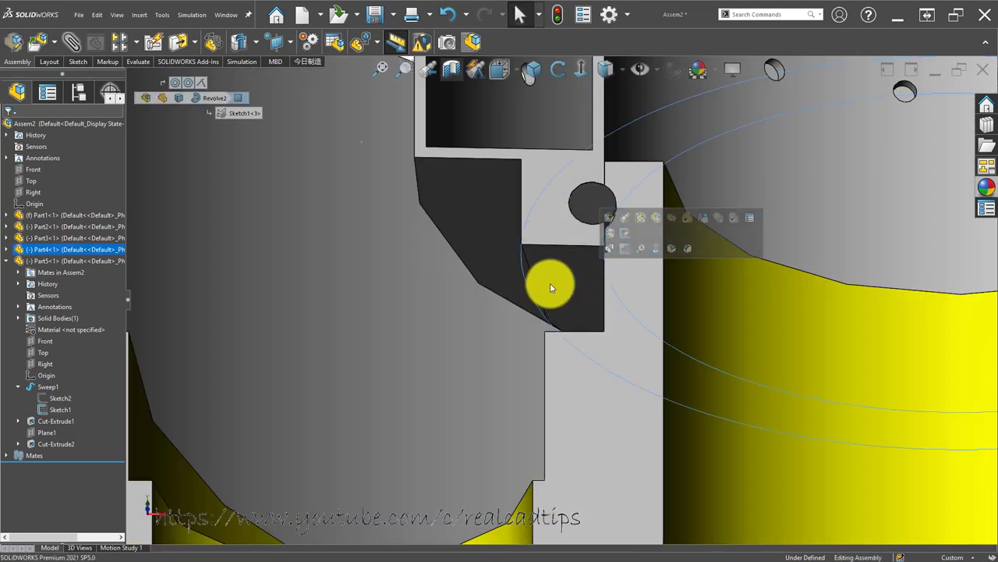
scroll(550, 287, up, 1)
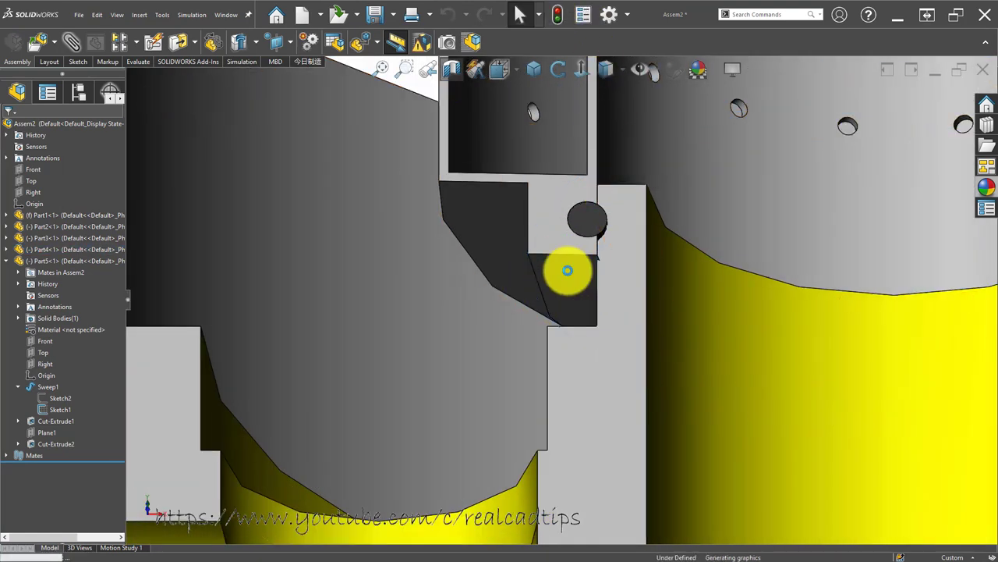
click(568, 270)
middle_drag(568, 284, 581, 406)
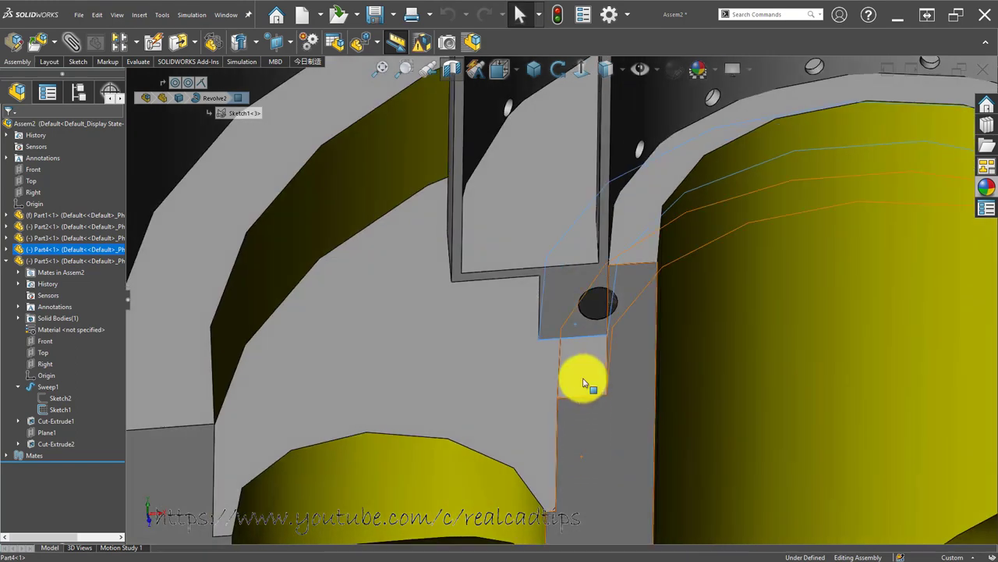
click(583, 382)
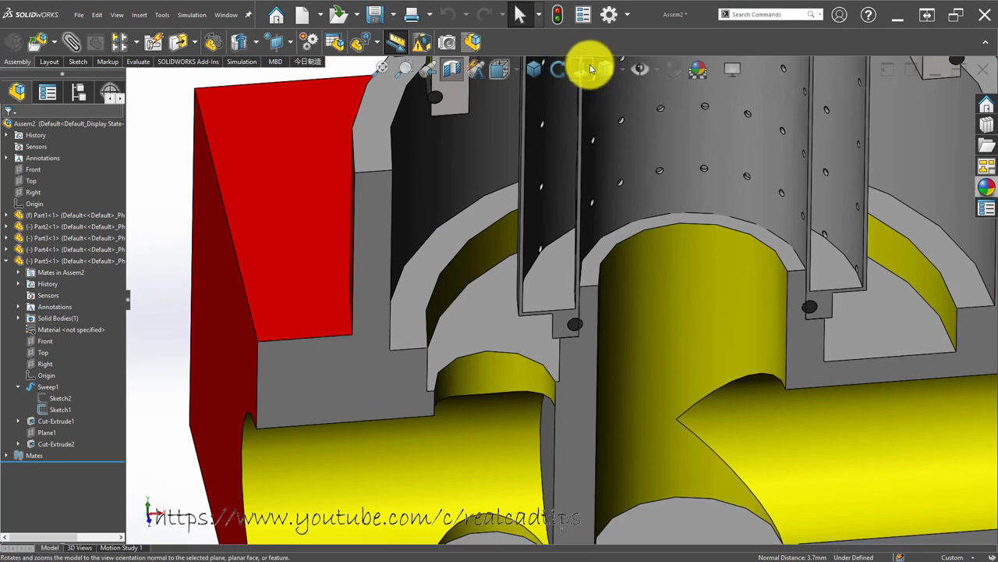
click(591, 69)
- Orbit the section and slide sleeve Part2 down the cylinder to check its fit
scroll(616, 316, up, 3)
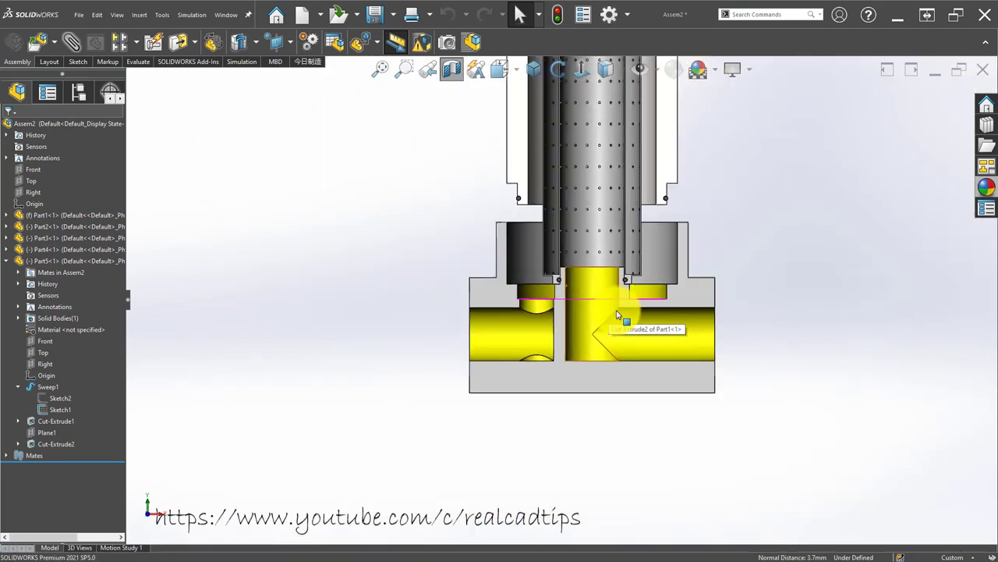
scroll(486, 245, down, 4)
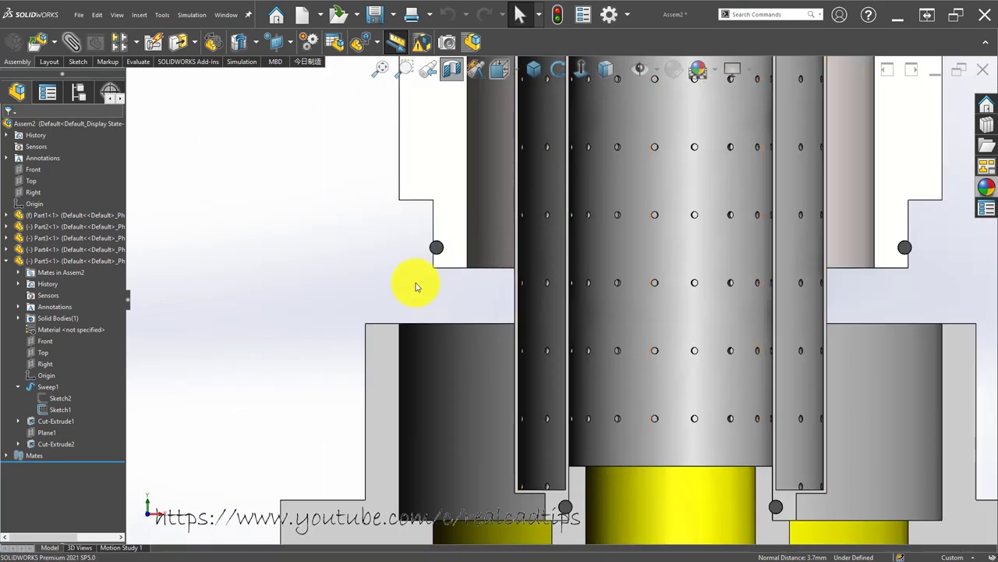
middle_drag(416, 283, 436, 200)
click(429, 226)
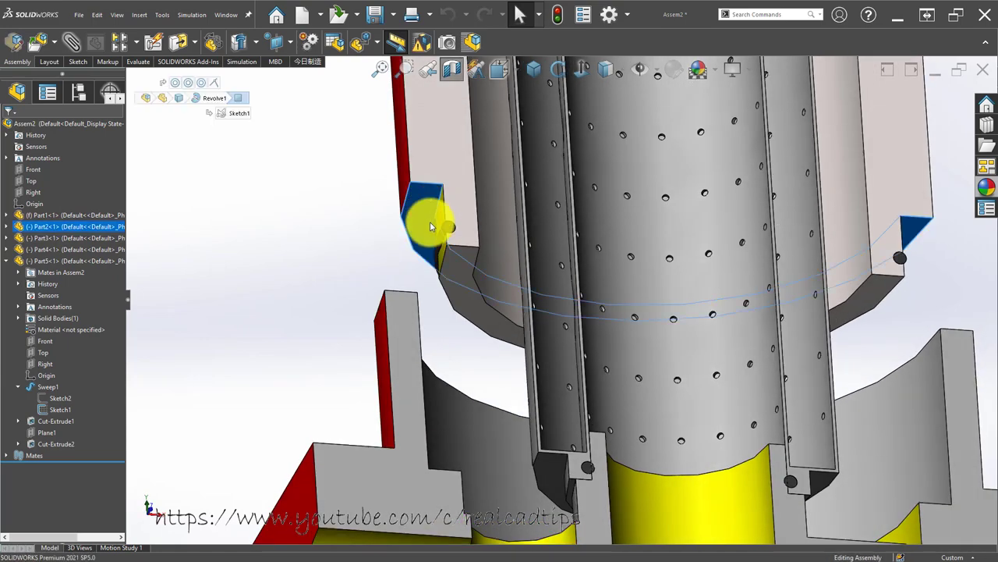
mouse_move(400, 304)
middle_down()
mouse_move(390, 474)
mouse_move(390, 401)
middle_up()
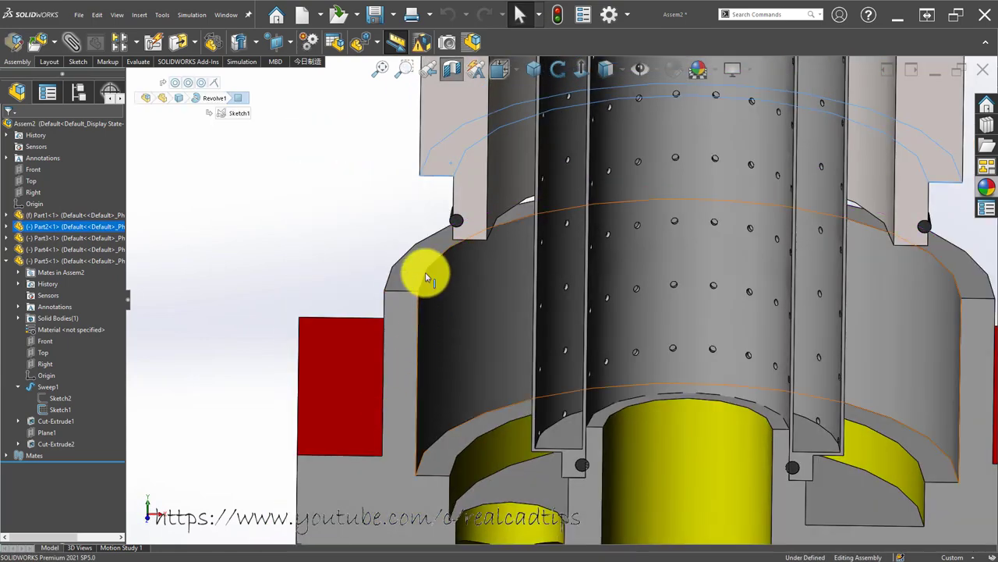
mouse_move(425, 264)
mouse_down()
mouse_move(450, 249)
mouse_move(464, 149)
mouse_move(474, 468)
mouse_move(479, 406)
mouse_move(418, 390)
mouse_up()
ctrl+click(433, 461)
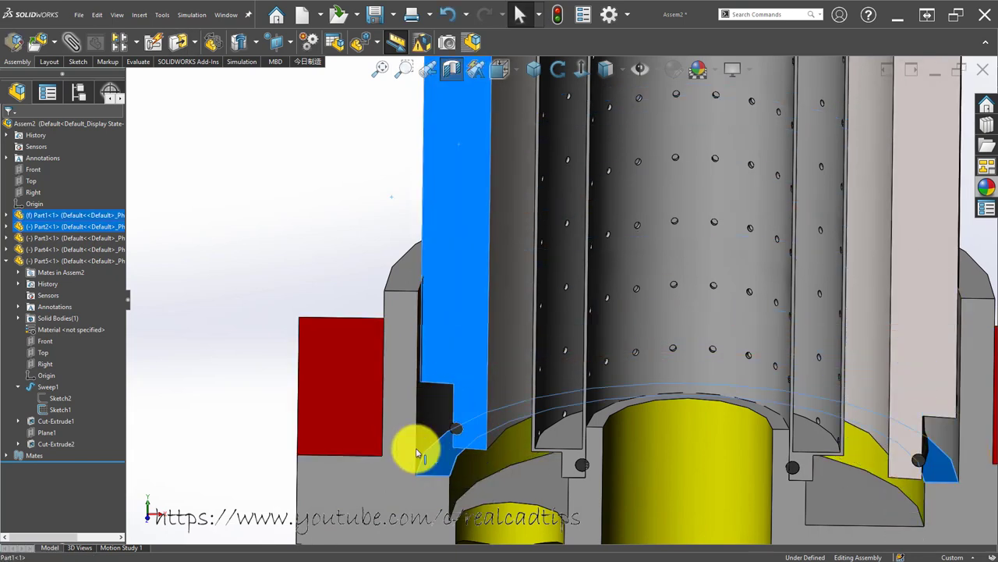
click(309, 227)
scroll(457, 335, down, 2)
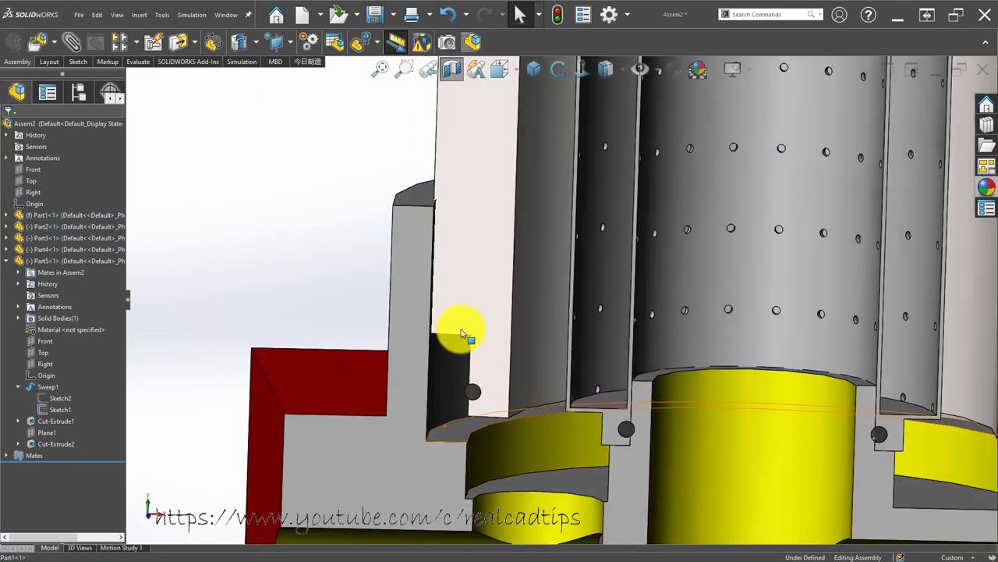
scroll(459, 312, down, 2)
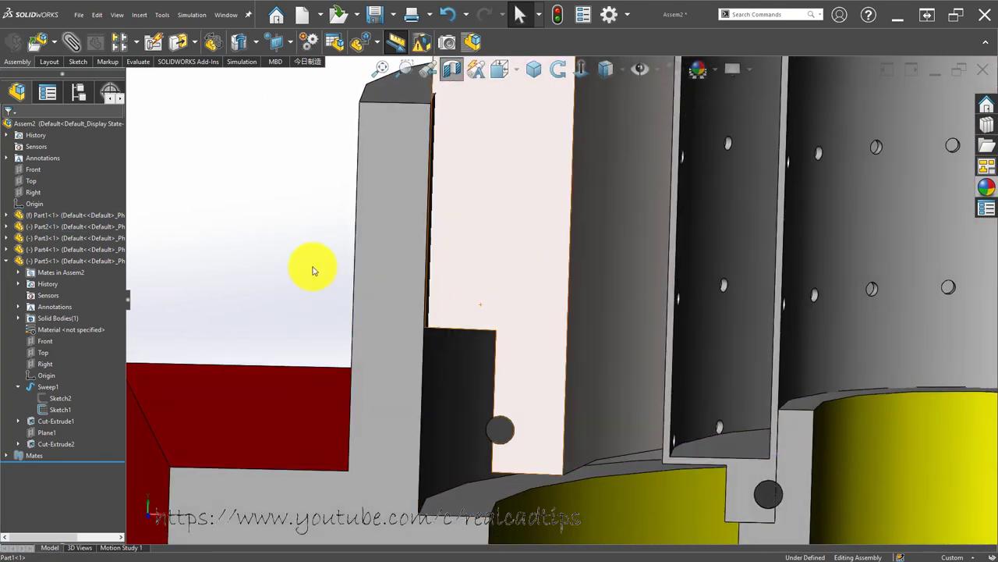
scroll(318, 220, up, 2)
scroll(339, 227, down, 1)
scroll(506, 316, down, 3)
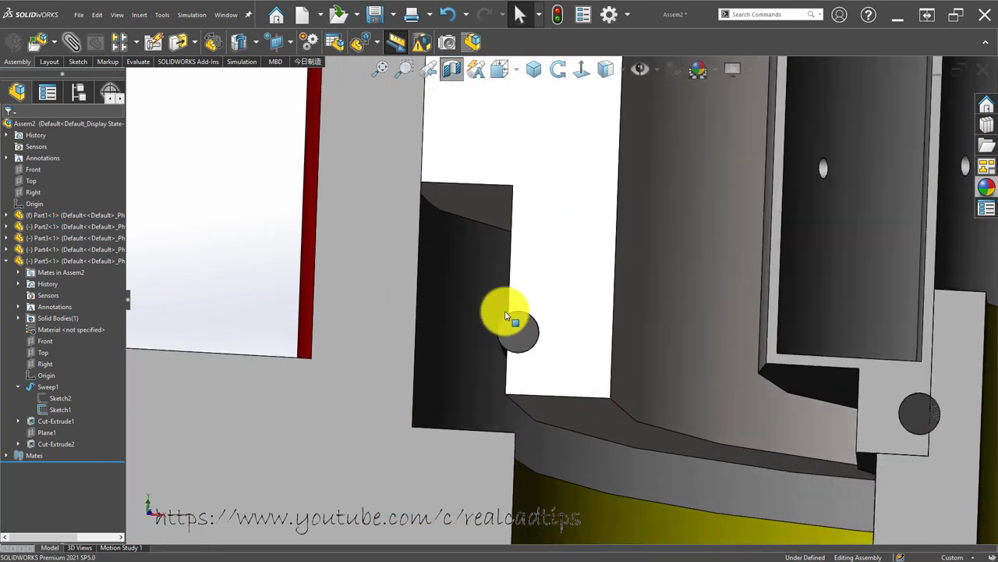
click(491, 205)
scroll(397, 270, up, 2)
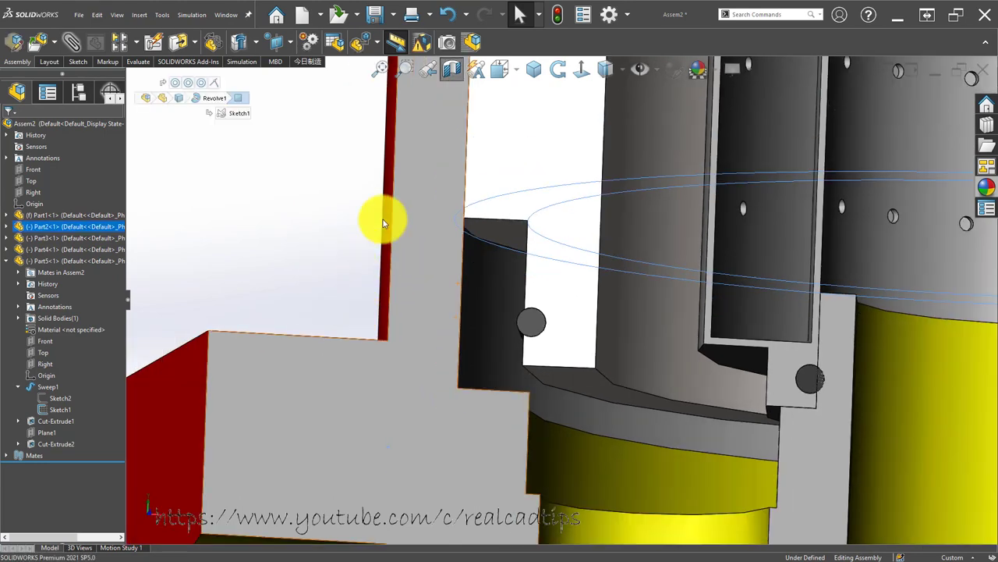
- Undo the test component moves, view the section face-on again and select Part2
click(558, 17)
click(508, 230)
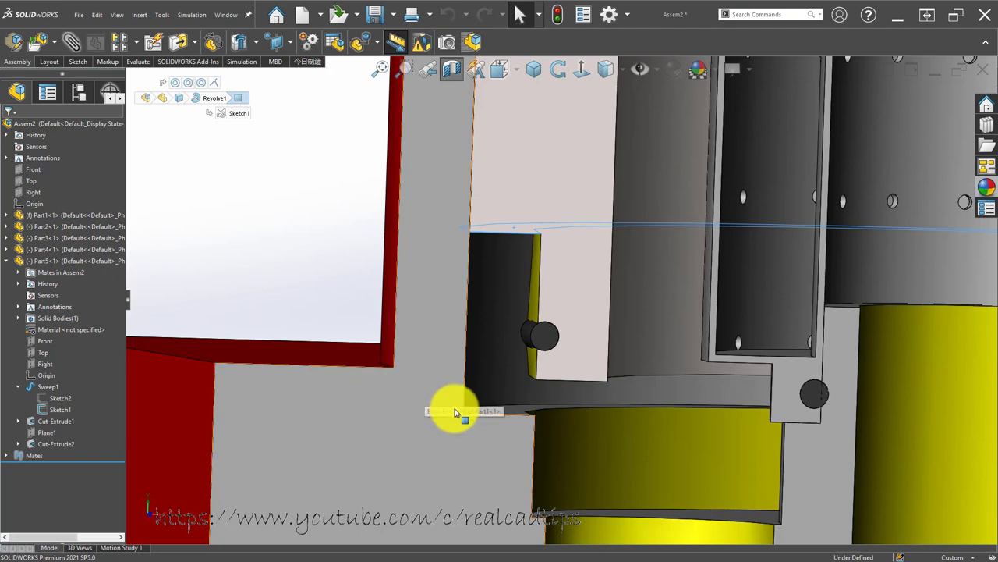
click(512, 407)
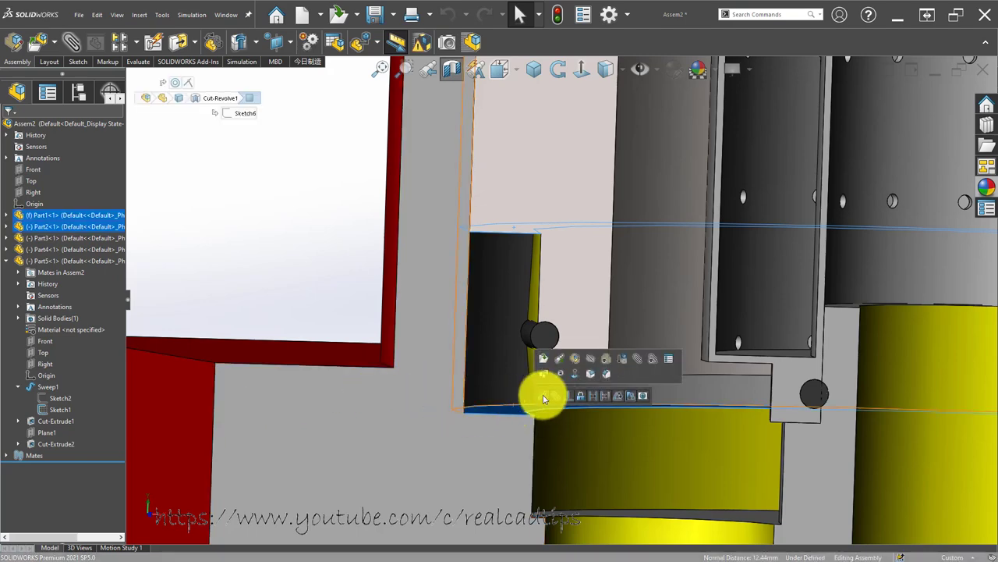
click(544, 396)
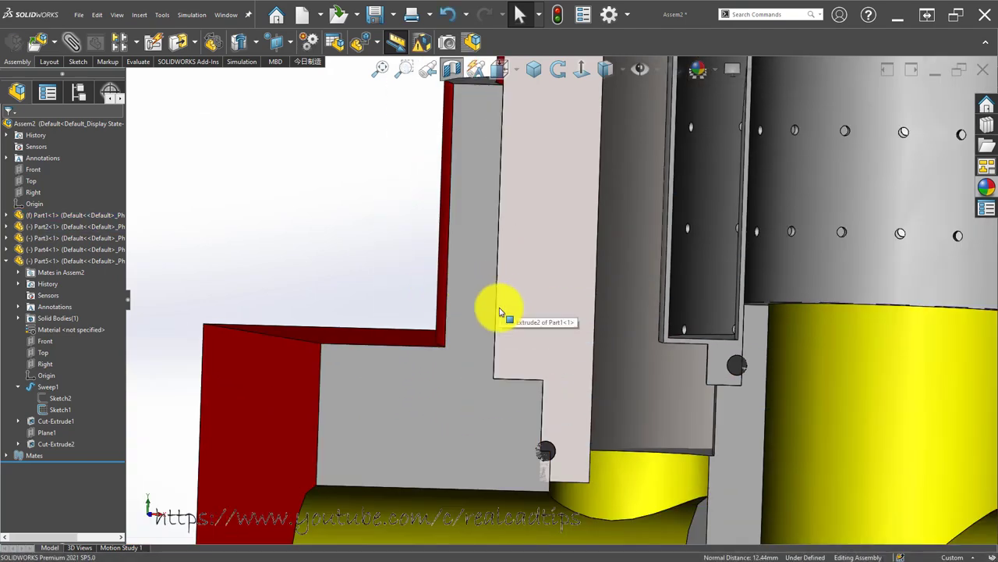
scroll(499, 312, up, 1)
scroll(441, 284, up, 1)
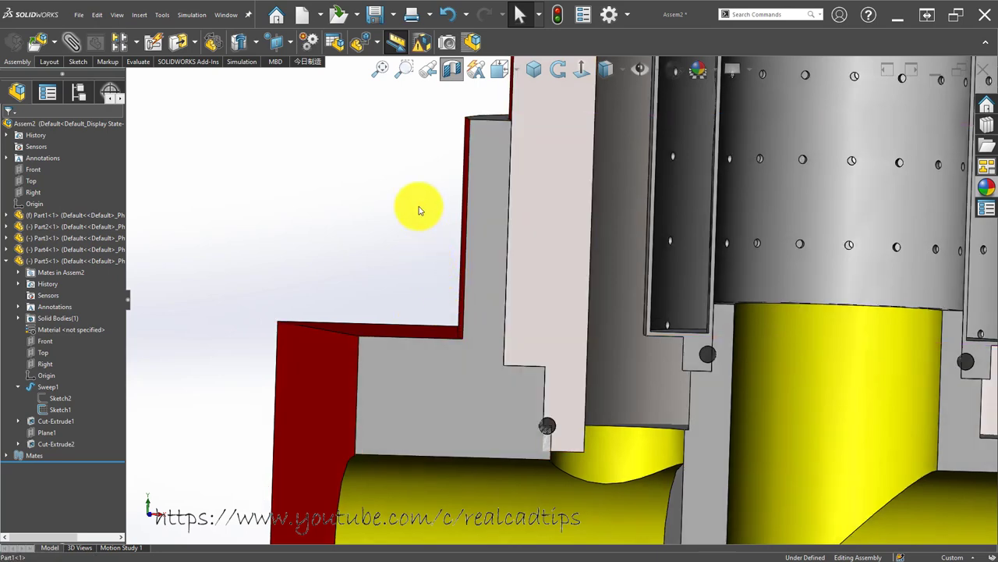
scroll(374, 218, up, 1)
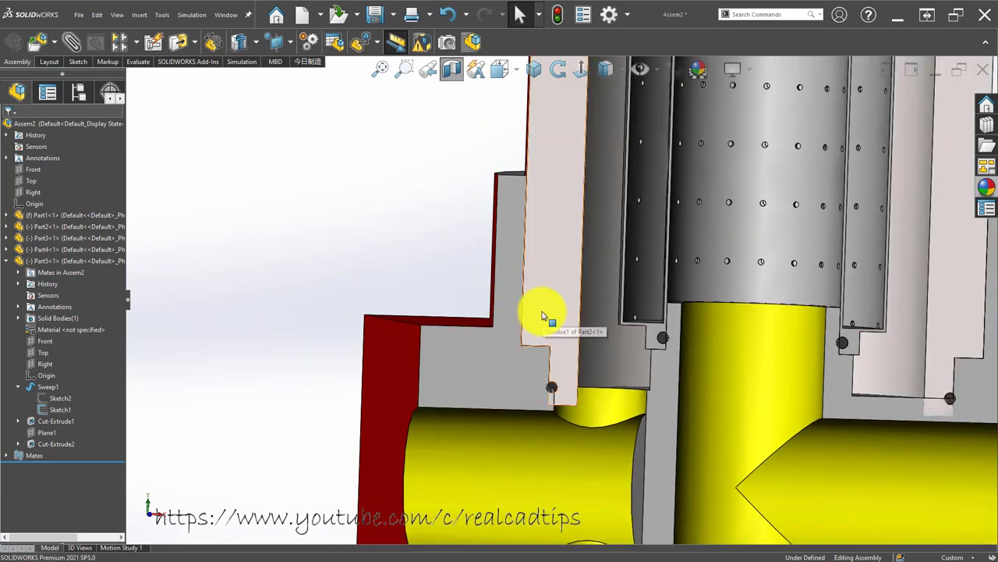
scroll(575, 356, down, 3)
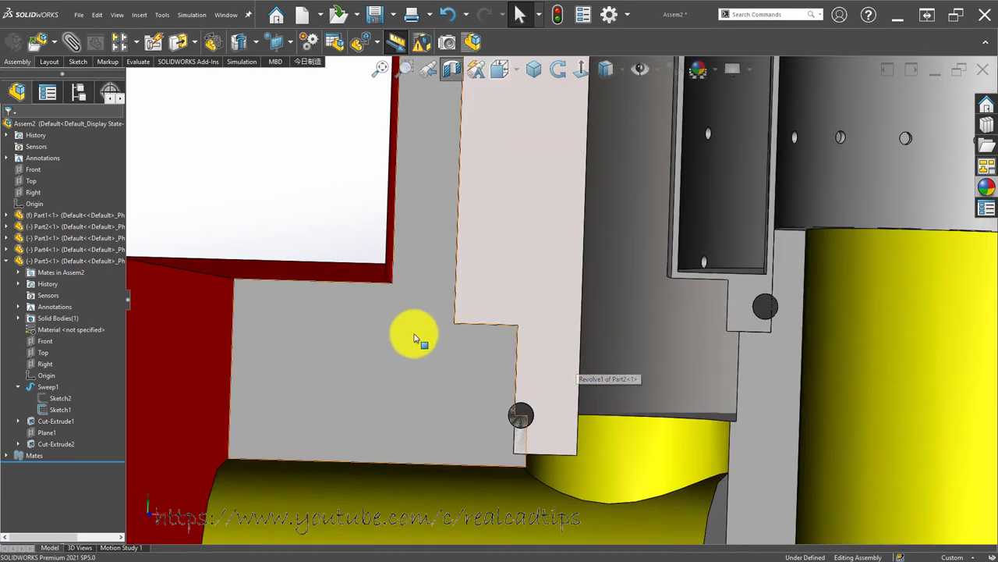
scroll(565, 296, up, 2)
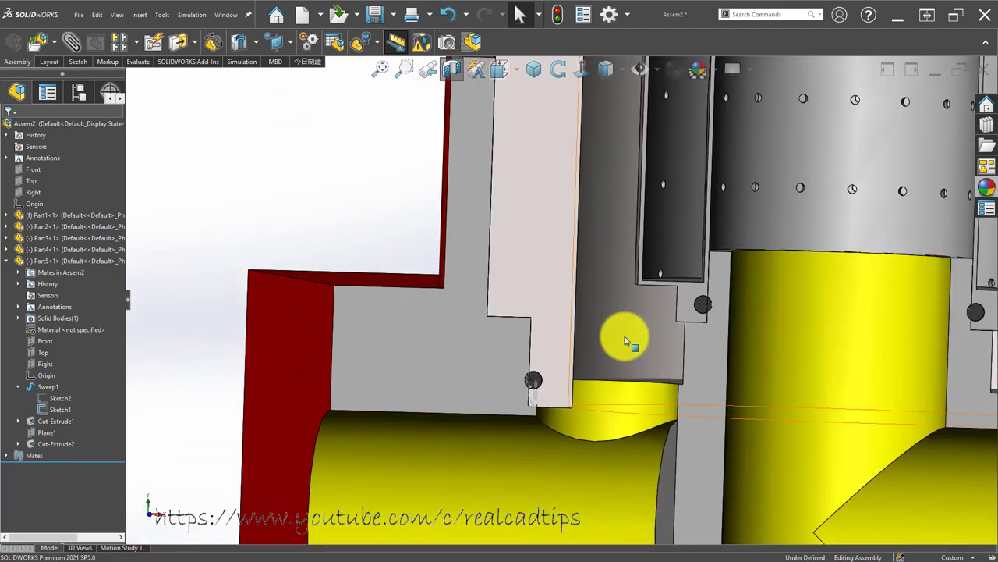
click(652, 284)
- Open Part2 and reduce its Sketch1 10.00 dimension to 5.00
click(568, 379)
click(567, 350)
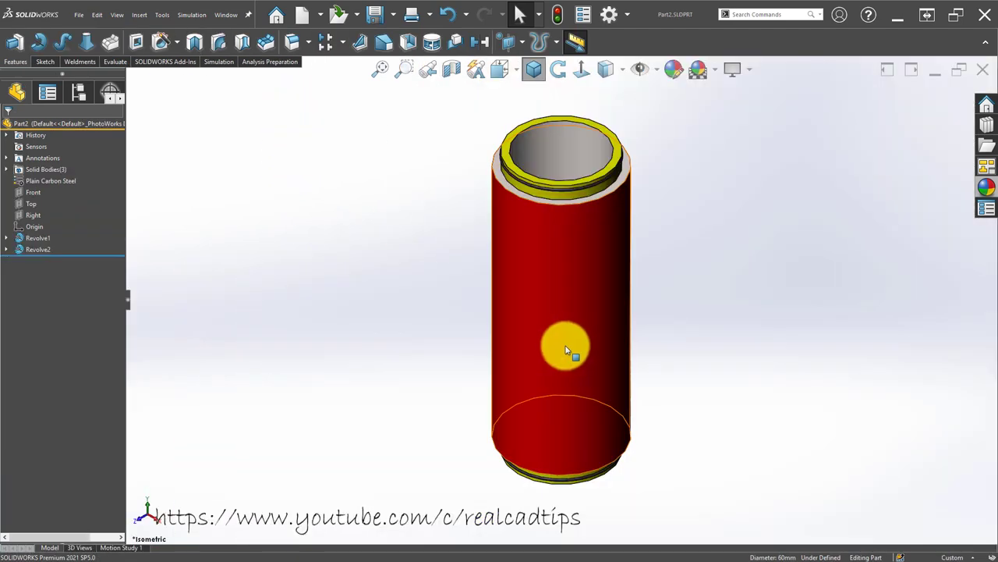
click(566, 350)
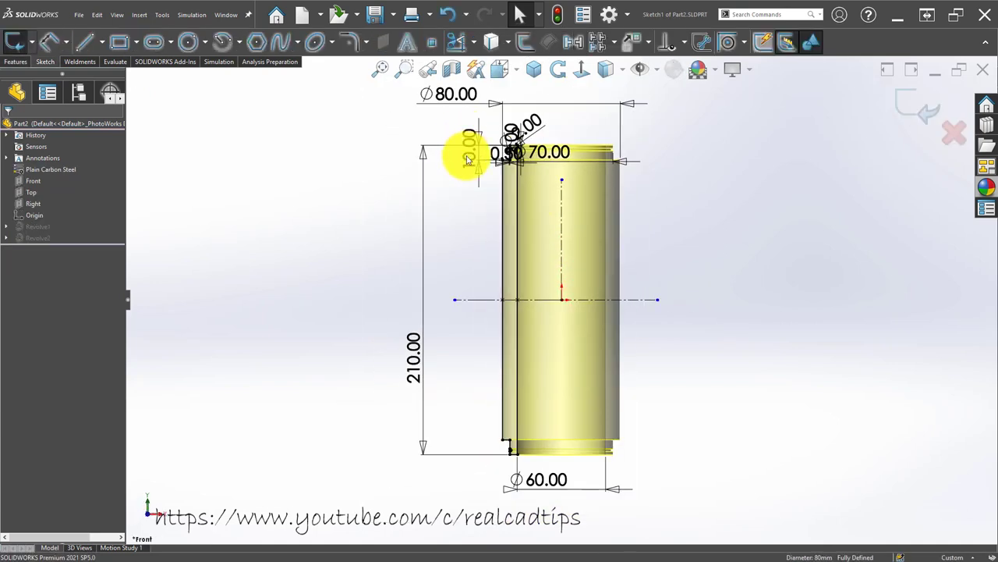
scroll(468, 159, down, 2)
double_click(490, 170)
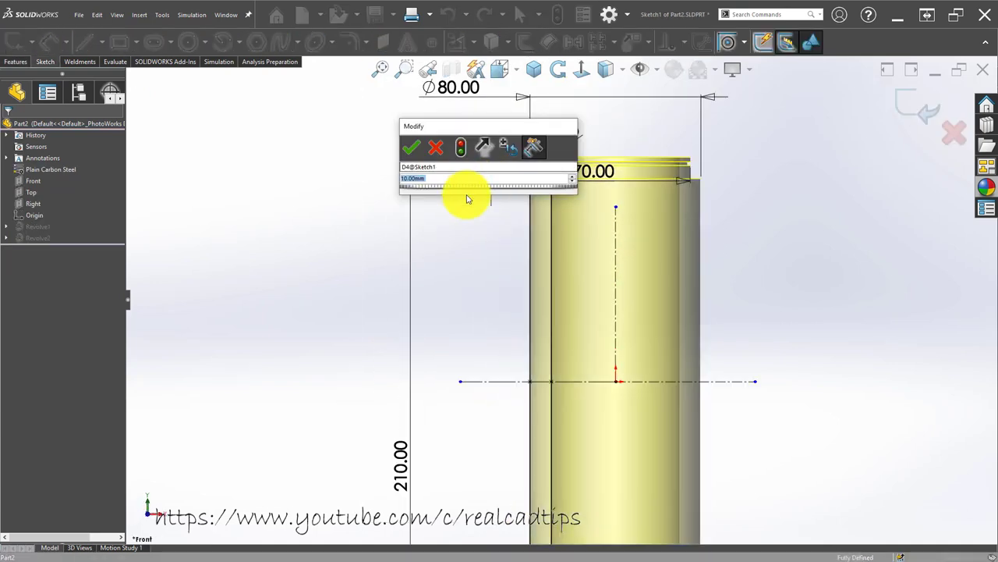
text(5)
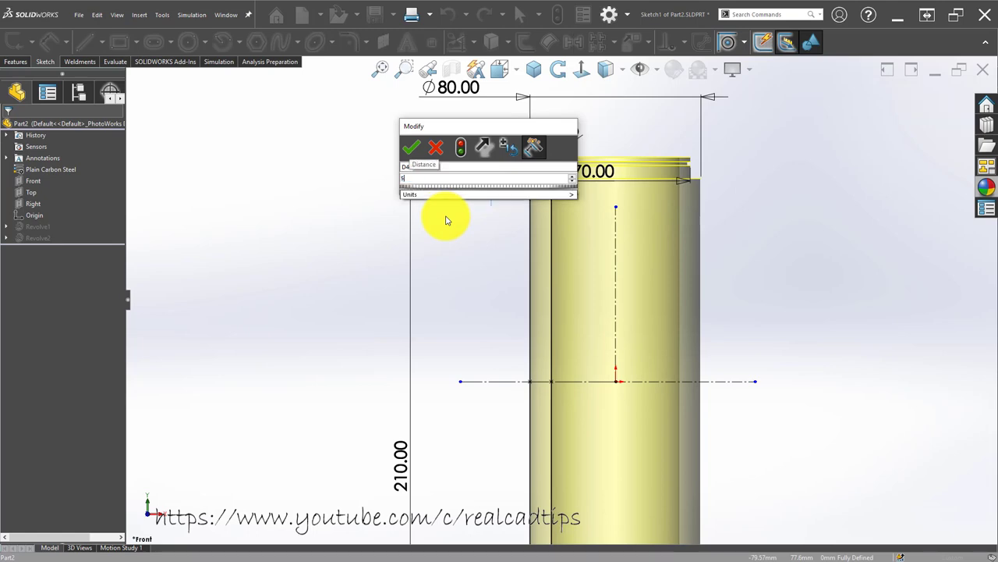
key(Return)
scroll(546, 164, down, 3)
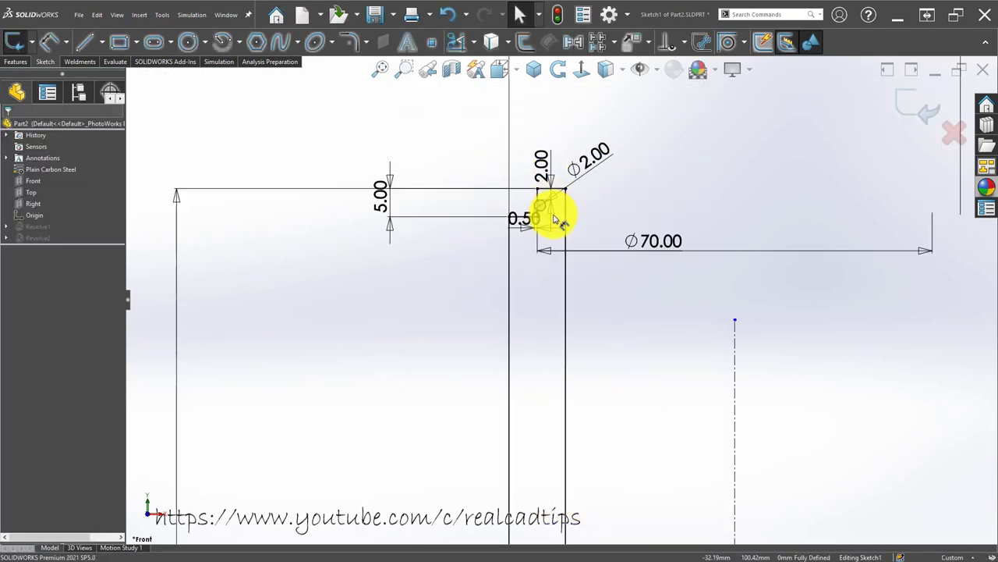
scroll(557, 211, down, 2)
scroll(557, 212, up, 4)
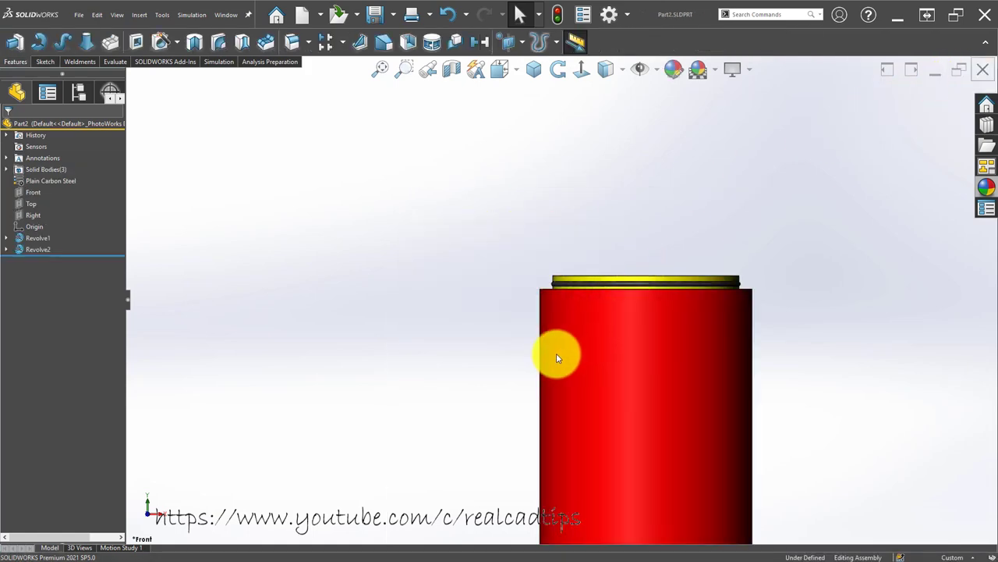
- Switch back to Assem2 and zoom into the section around the spring
key(ctrl+Tab)
scroll(567, 349, down, 2)
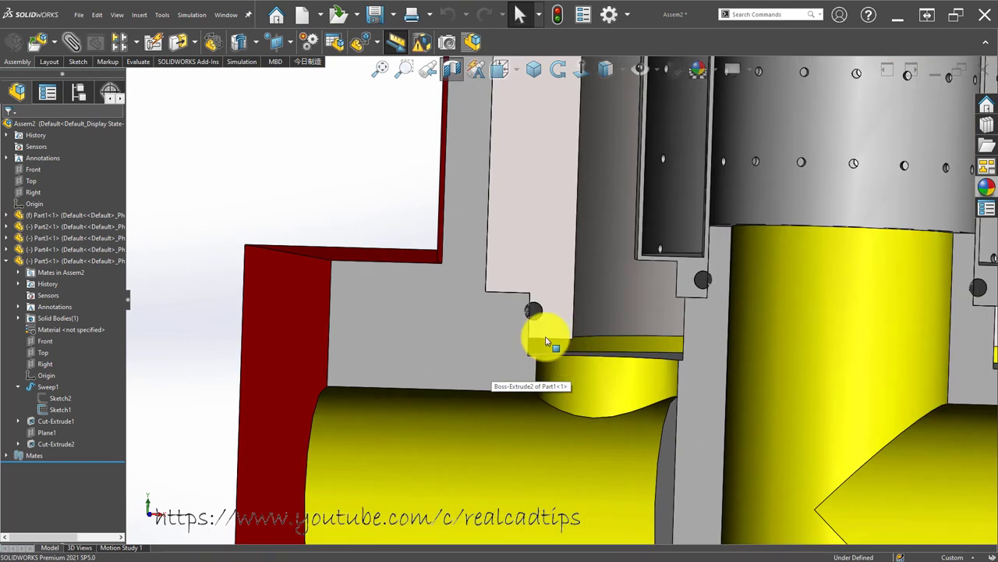
scroll(546, 341, down, 2)
scroll(533, 368, up, 1)
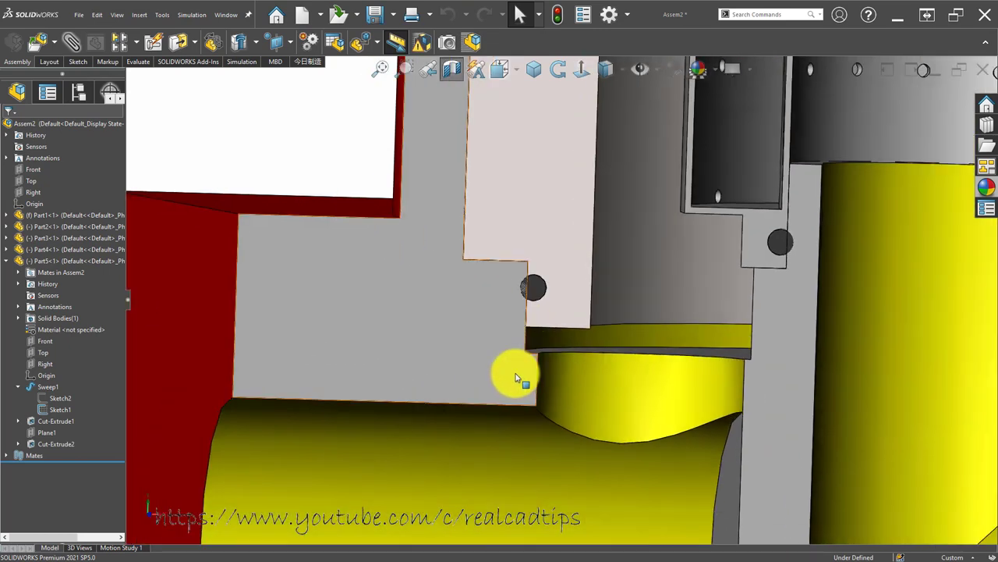
scroll(528, 364, up, 1)
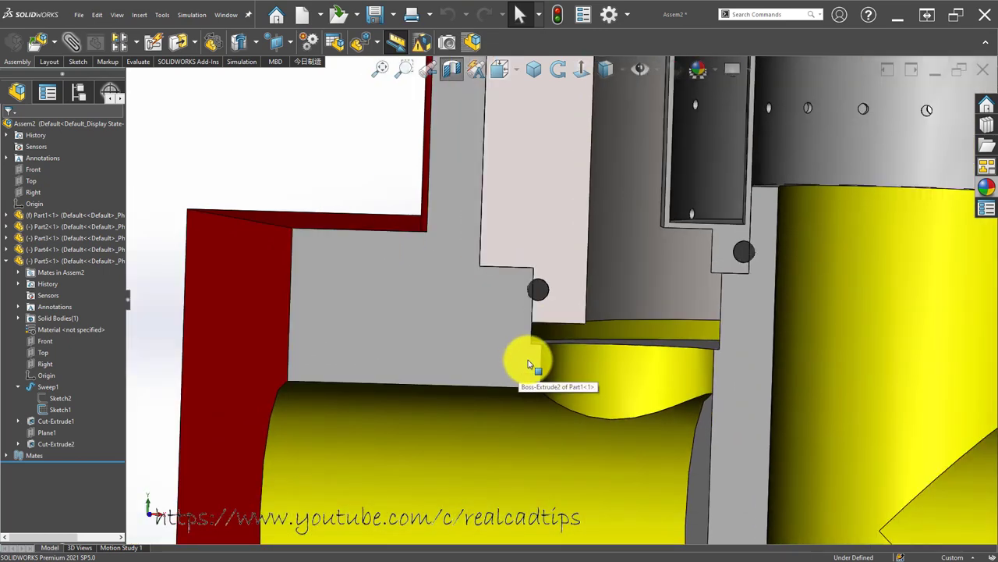
scroll(546, 335, up, 3)
scroll(624, 258, up, 2)
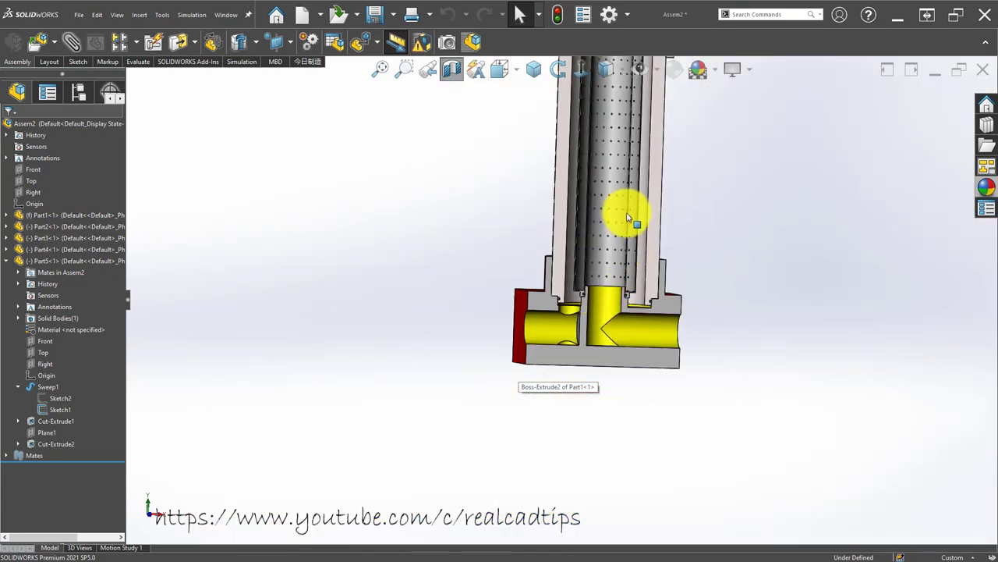
scroll(601, 171, up, 1)
scroll(592, 137, down, 2)
scroll(577, 185, down, 3)
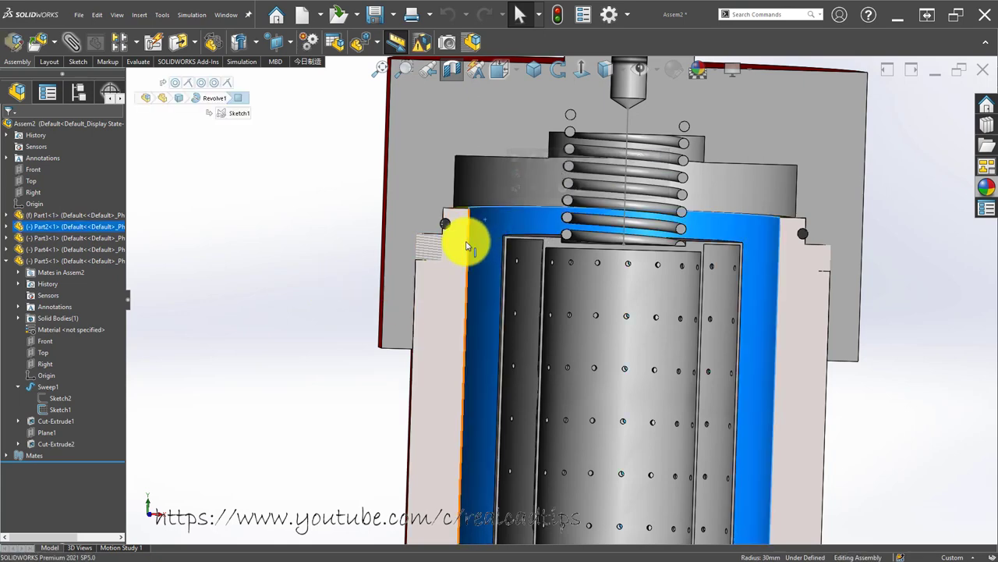
- Drag the top housing part to check its fit, then rebuild the assembly
click(463, 202)
mouse_move(464, 202)
mouse_down()
mouse_move(385, 269)
mouse_move(397, 269)
mouse_move(407, 263)
mouse_move(361, 255)
mouse_move(435, 260)
mouse_move(397, 263)
mouse_up()
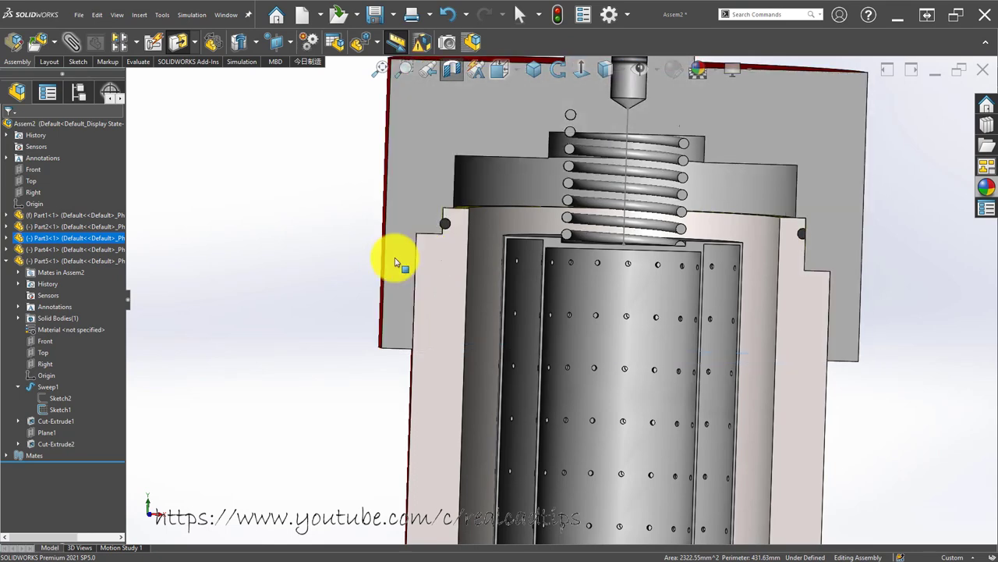
click(367, 250)
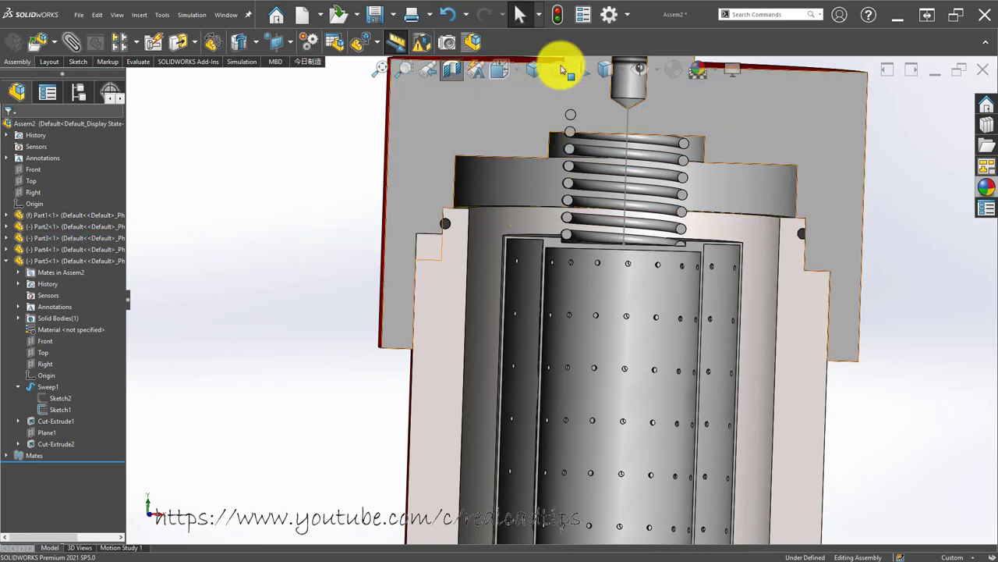
click(558, 14)
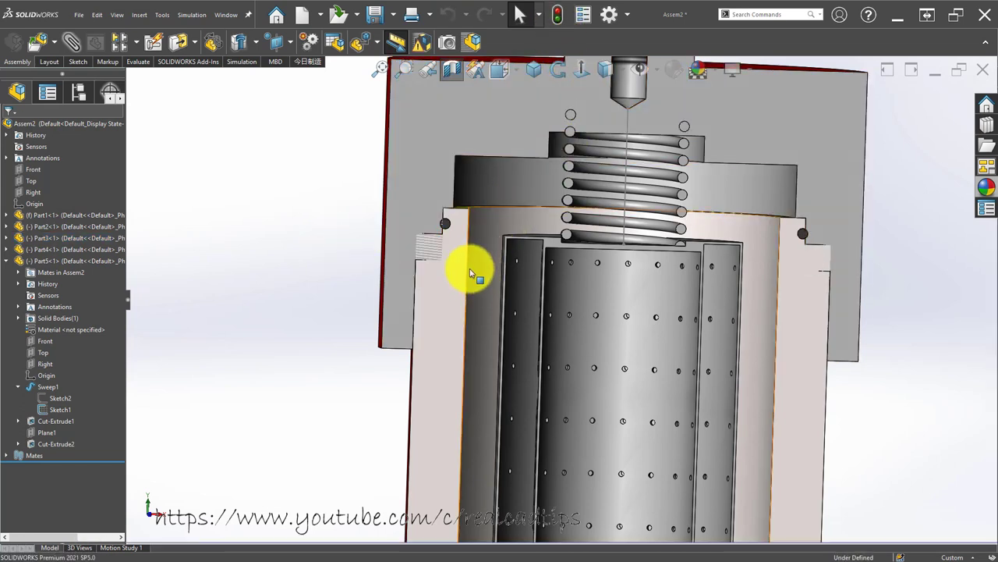
- Select cap Part3 above the spring and open it in its own window
click(493, 183)
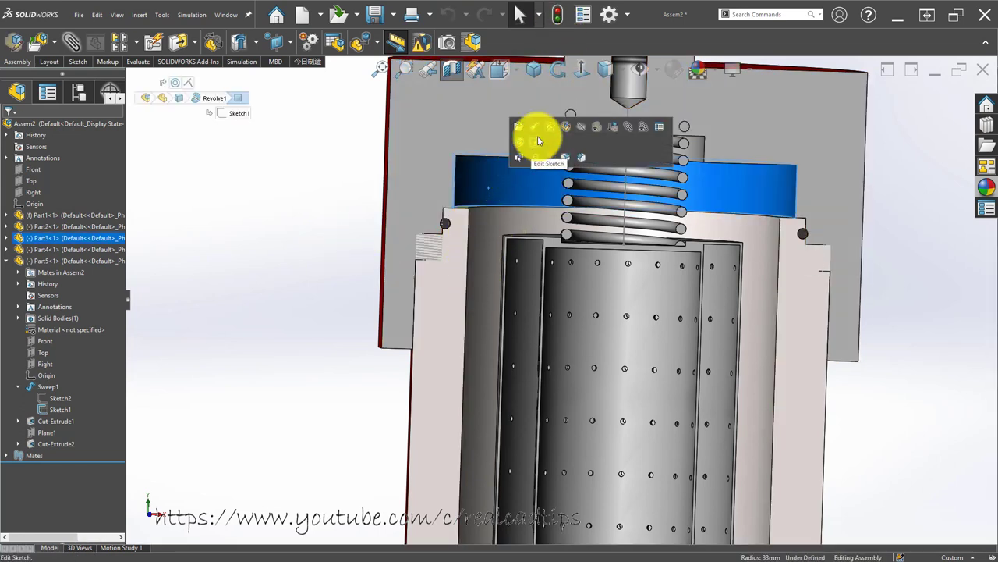
click(480, 177)
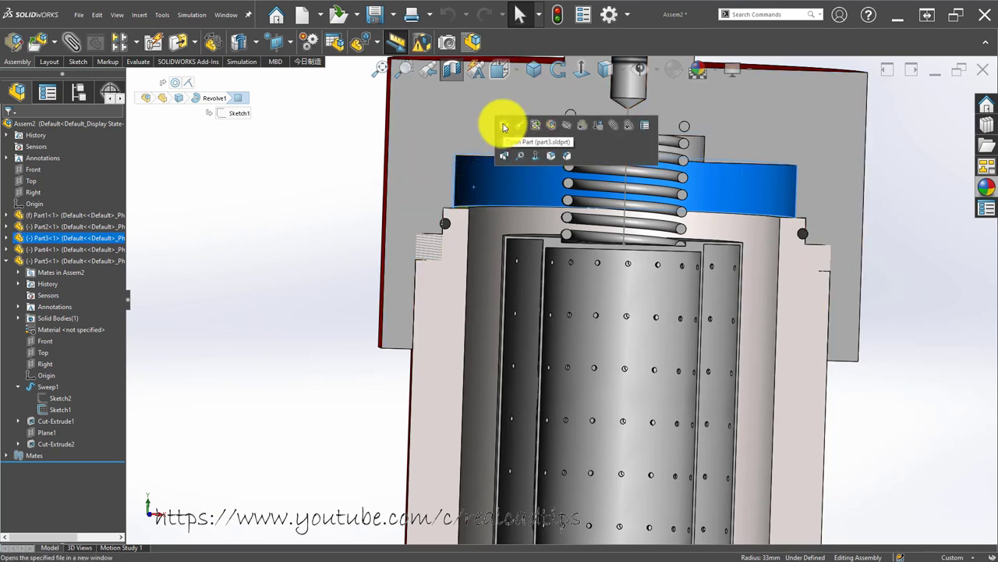
click(504, 127)
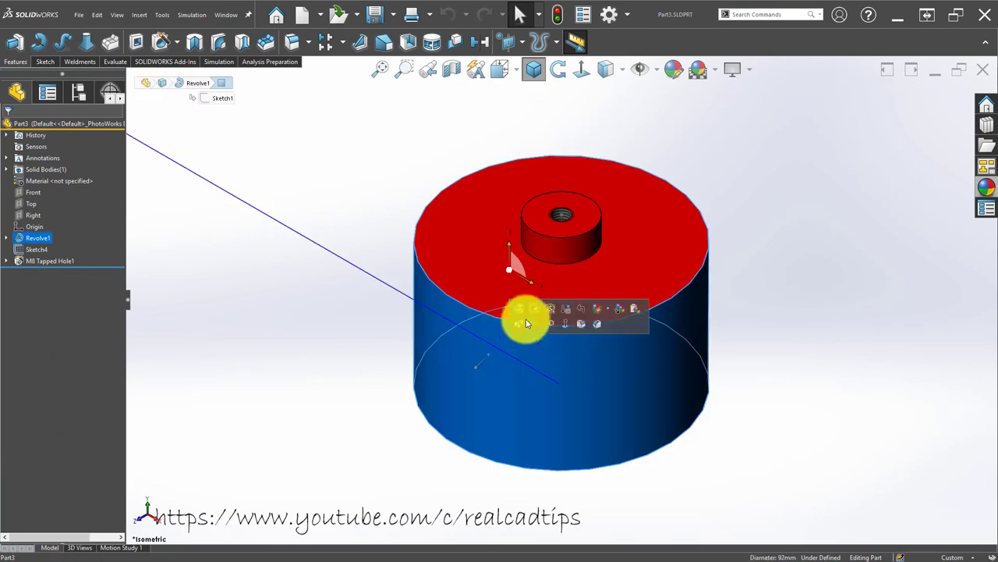
- Edit the cap's Sketch1, clear the 10.00 step dimension and raise the bore's step line
click(535, 312)
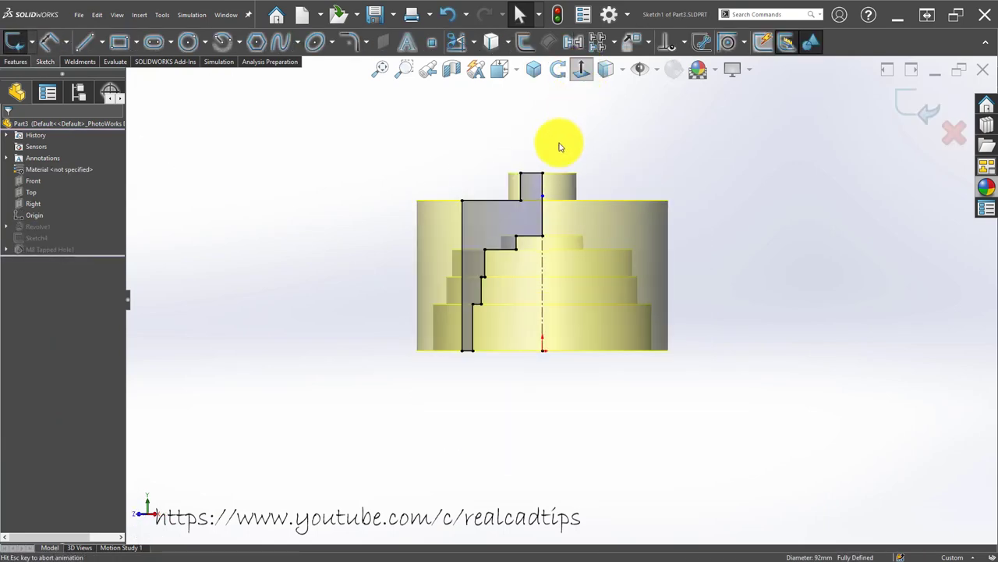
scroll(725, 408, down, 3)
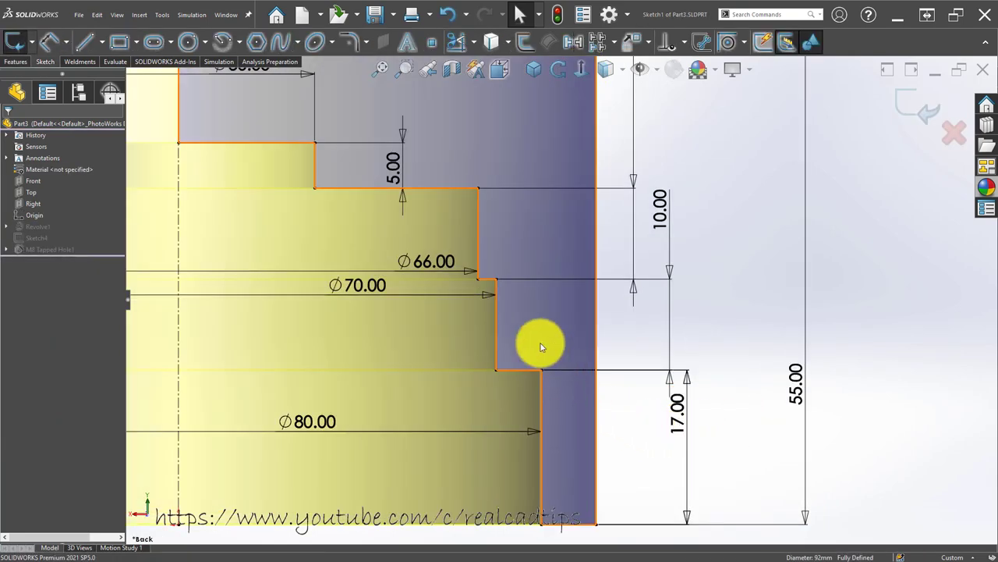
scroll(531, 320, up, 3)
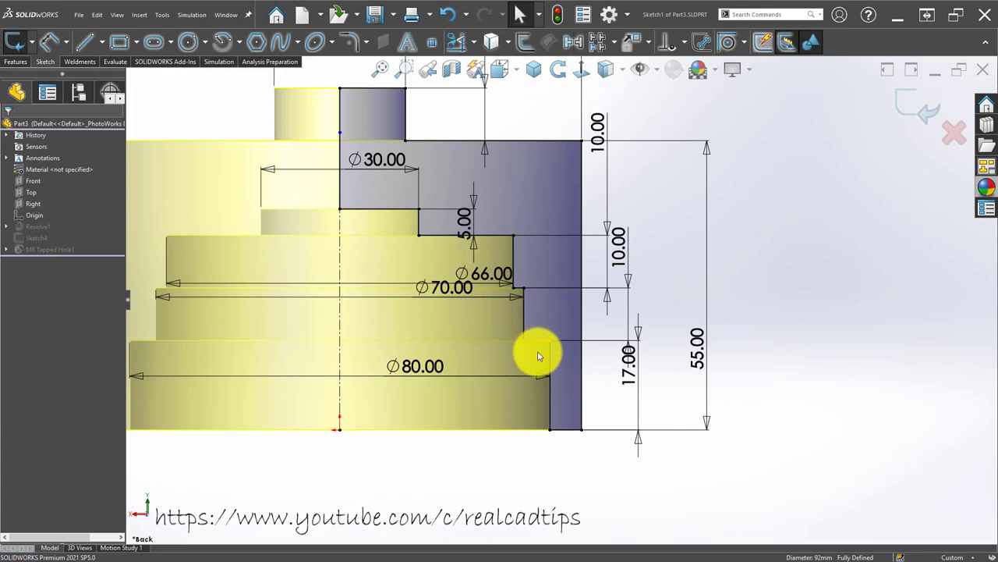
drag(441, 287, 451, 320)
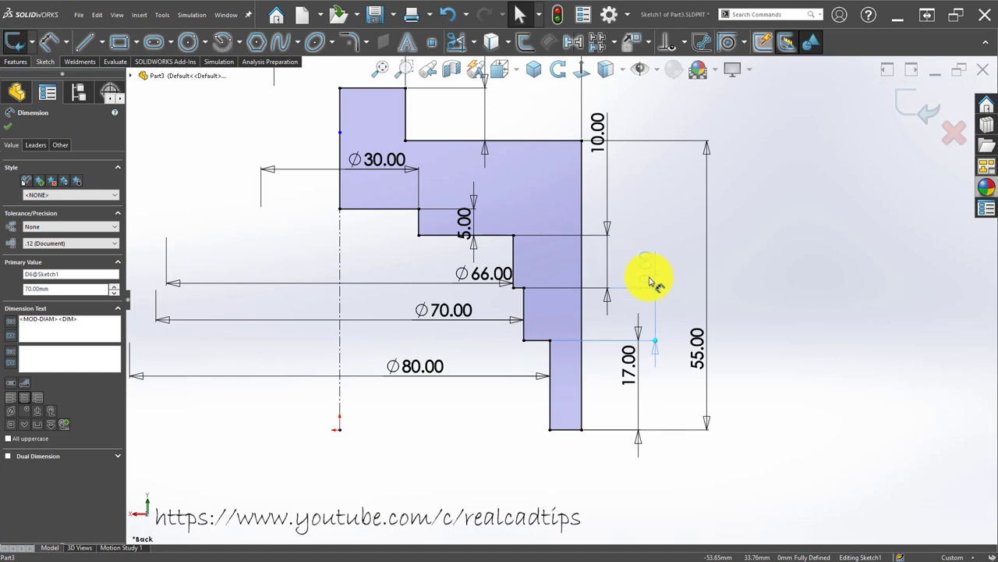
click(646, 273)
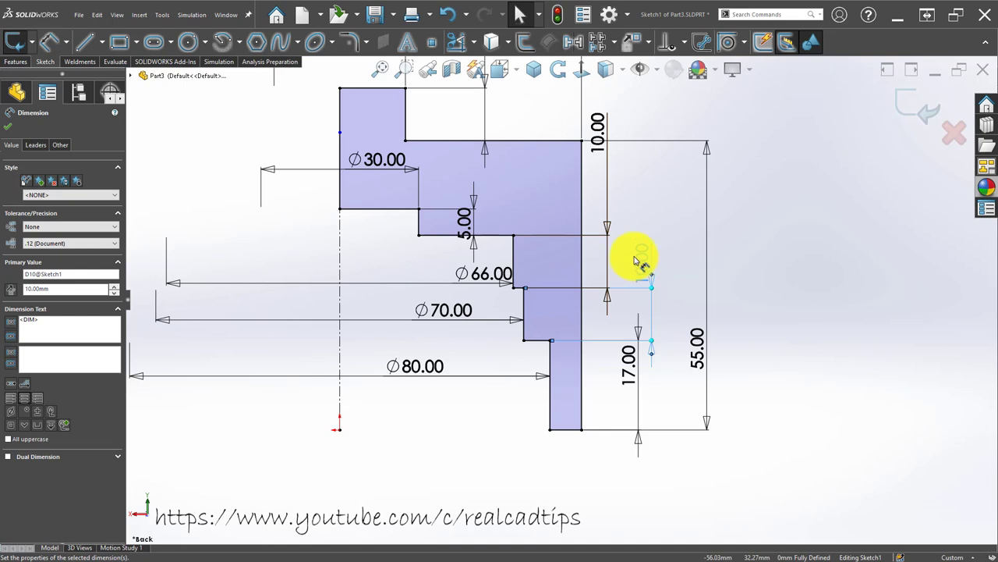
drag(639, 263, 641, 265)
click(639, 129)
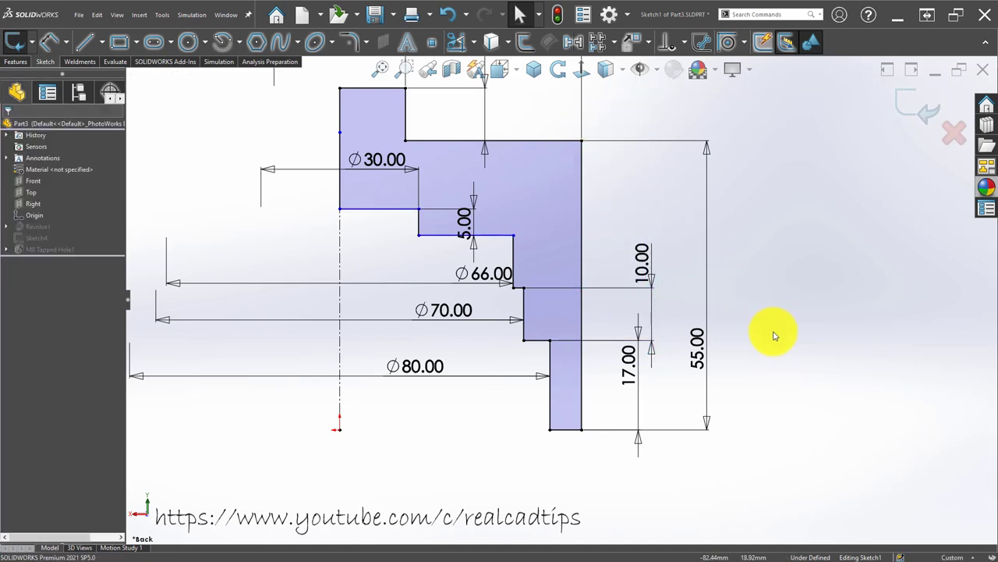
key(r)
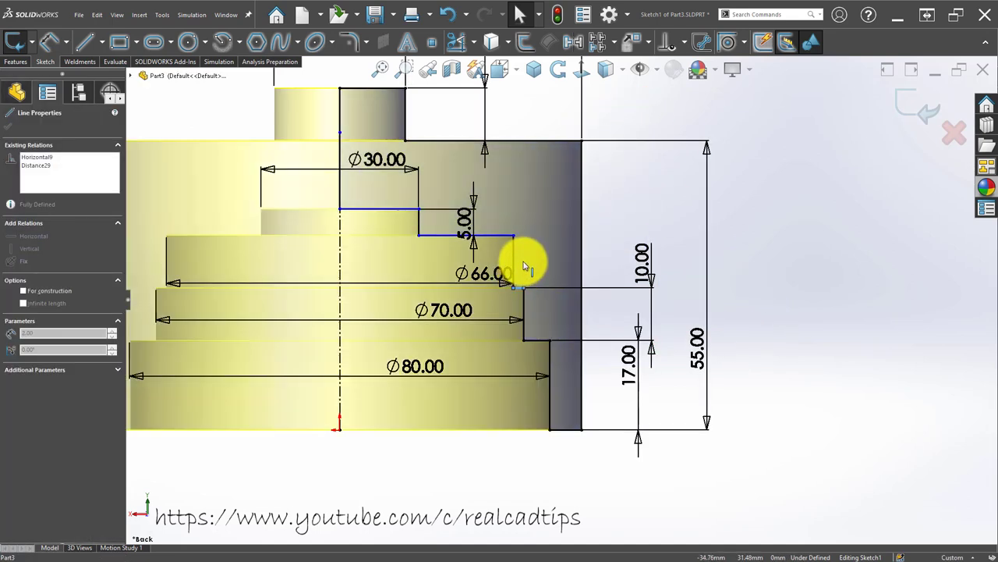
click(564, 305)
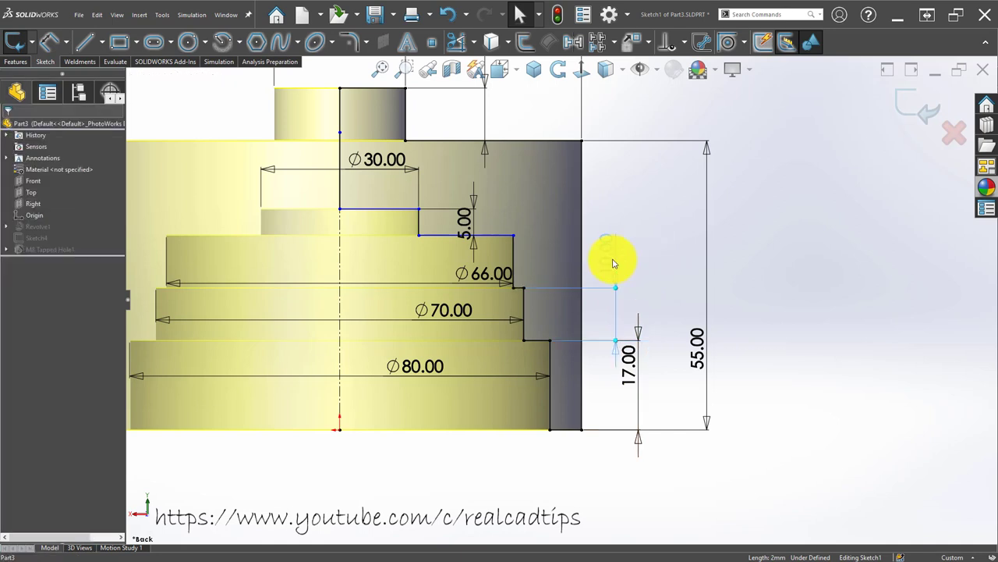
key(Escape)
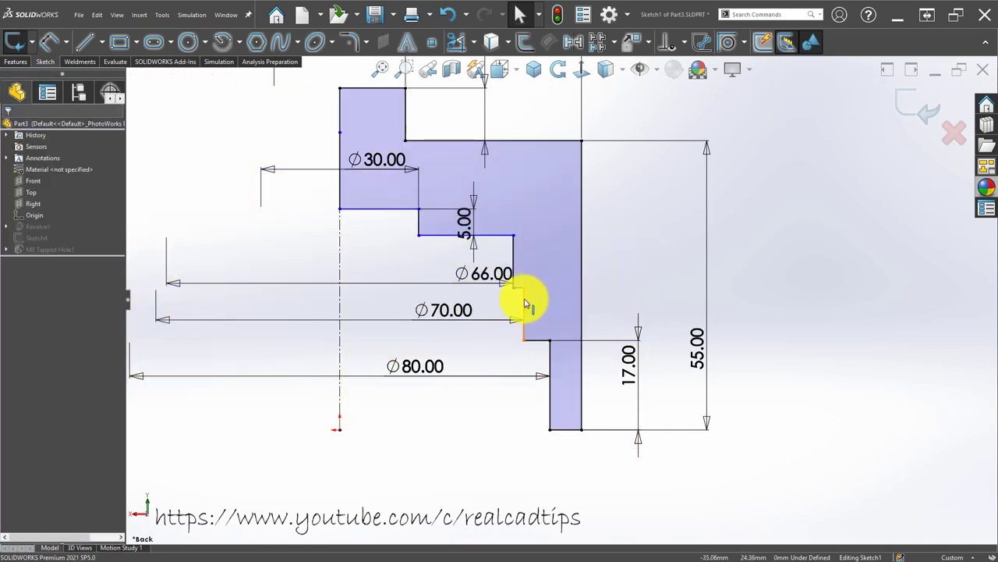
drag(520, 292, 523, 265)
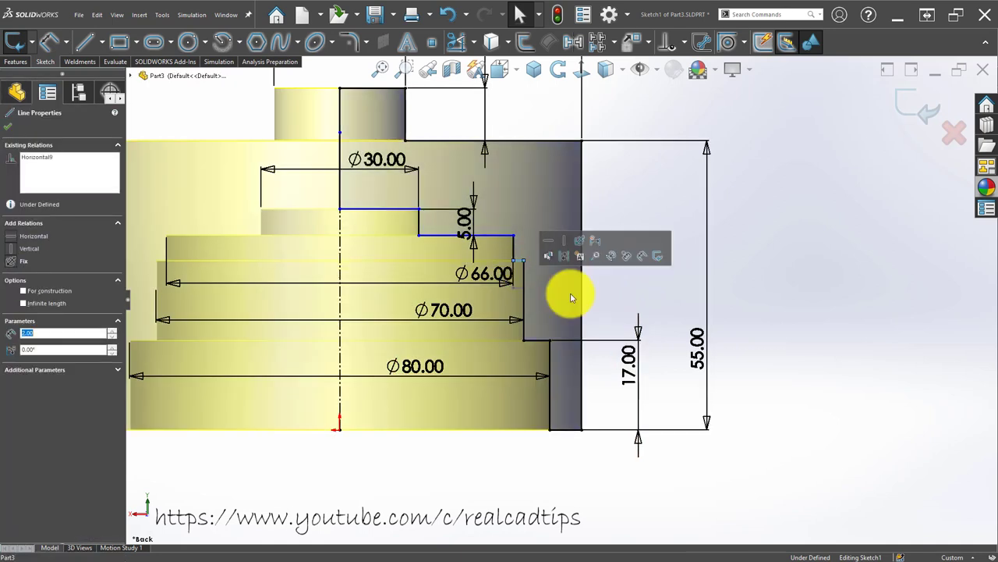
- Dimension the bore step 37.00 mm above the base and exit the sketch
key(d)
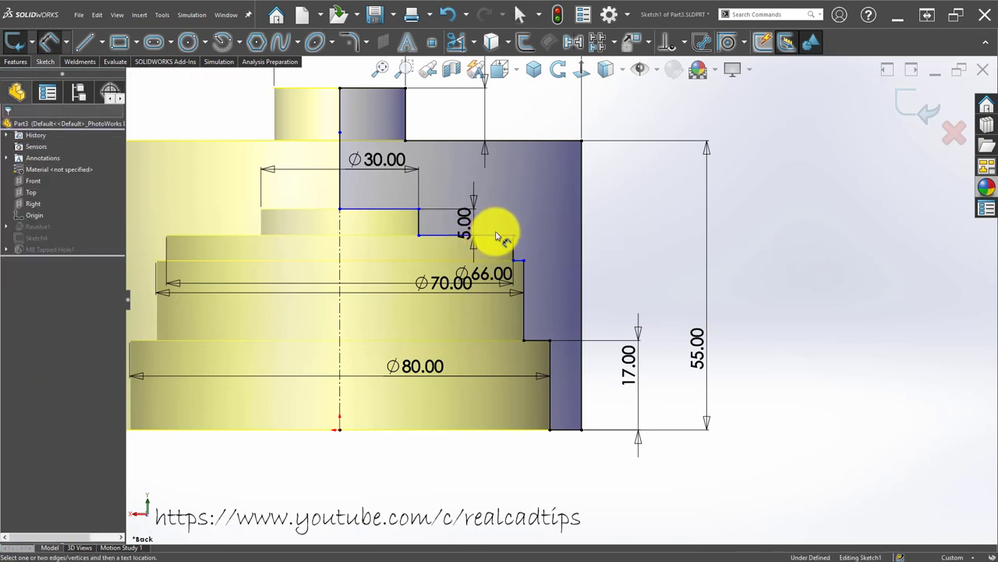
click(497, 236)
click(568, 429)
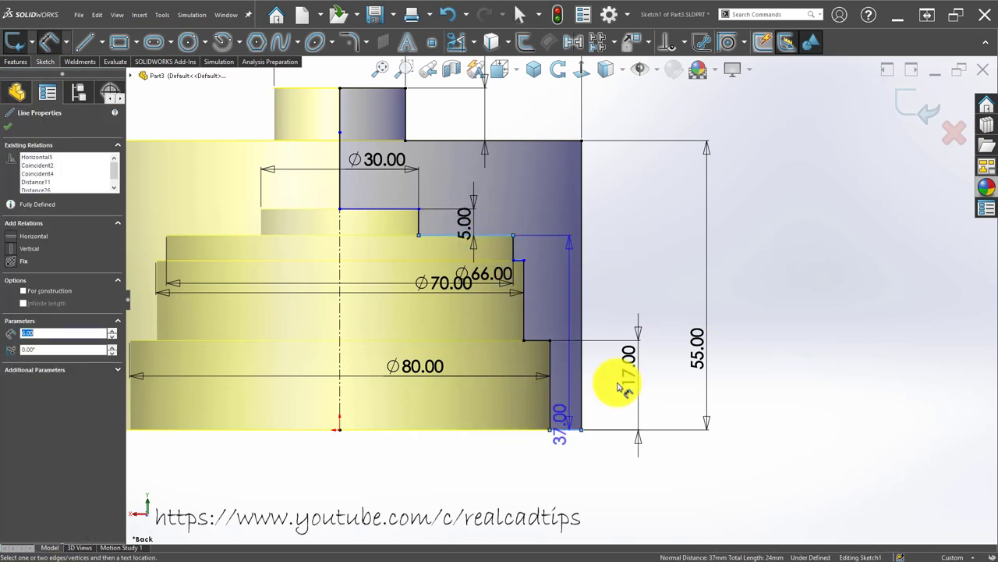
click(660, 318)
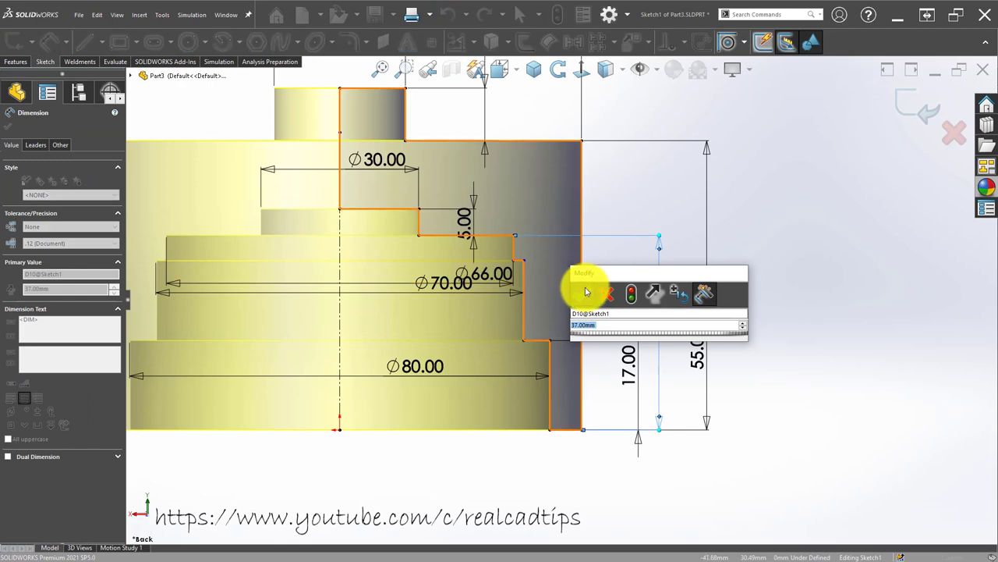
click(585, 288)
click(758, 279)
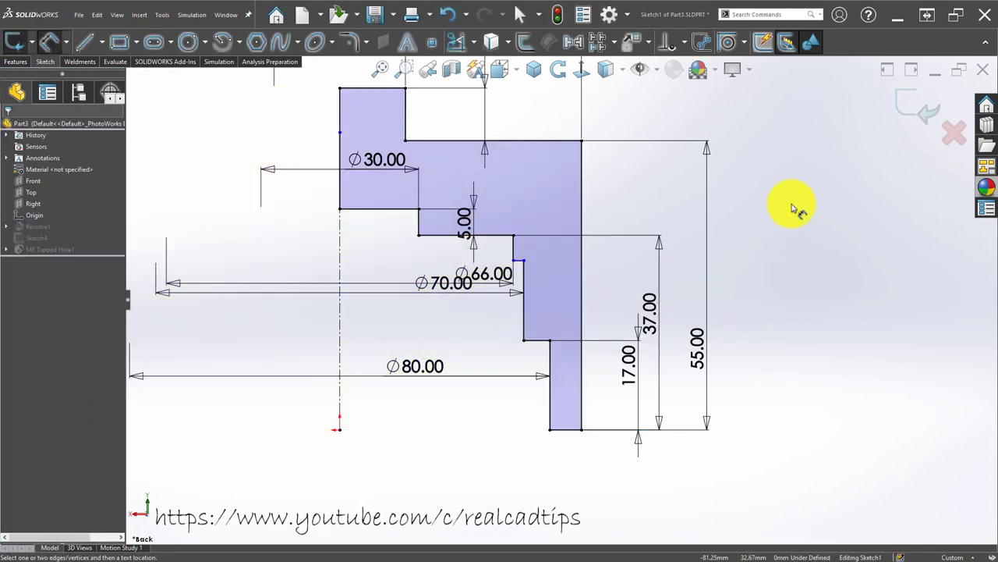
click(909, 103)
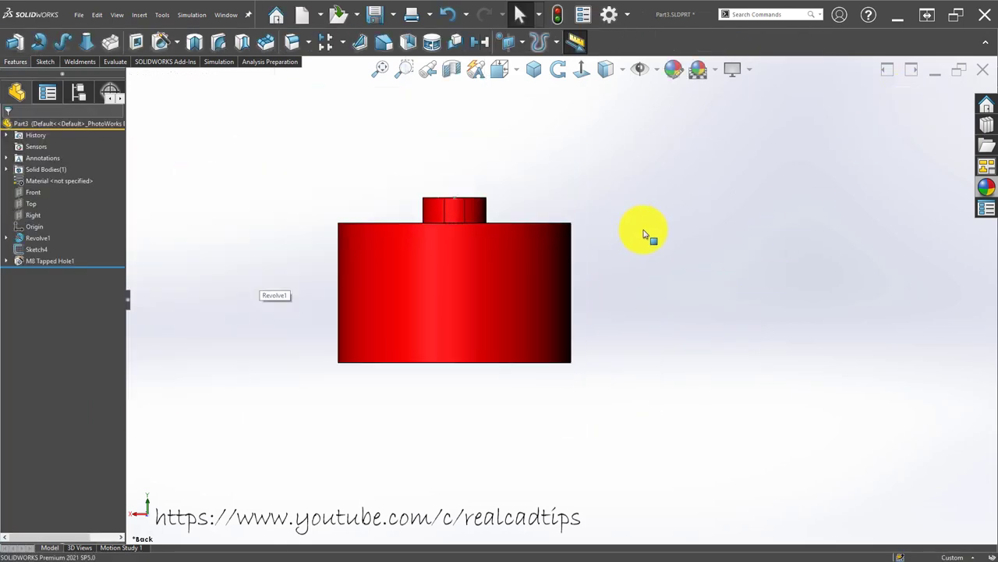
- Save and close the cap part, then open Part3 from the Assem2 assembly
click(982, 68)
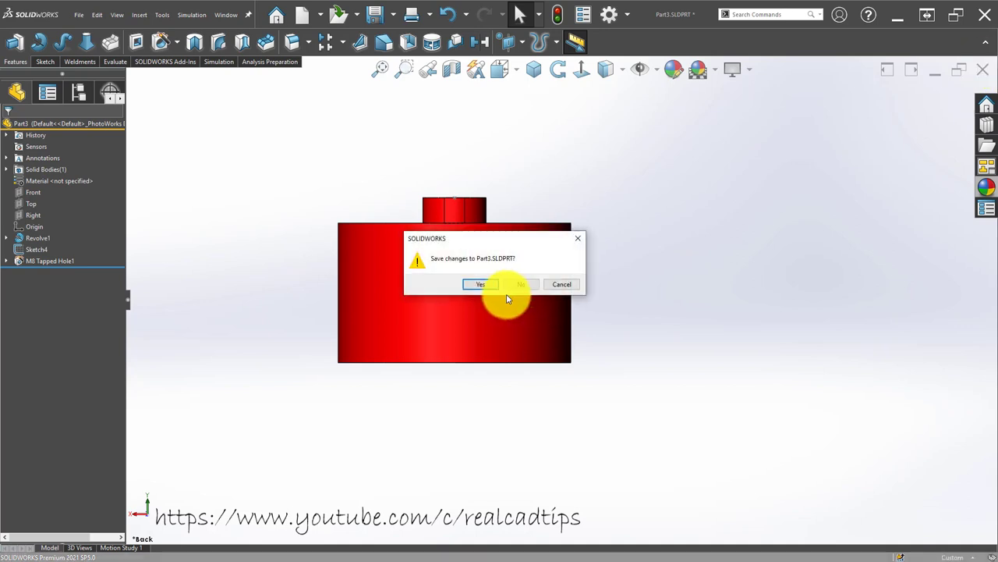
click(484, 286)
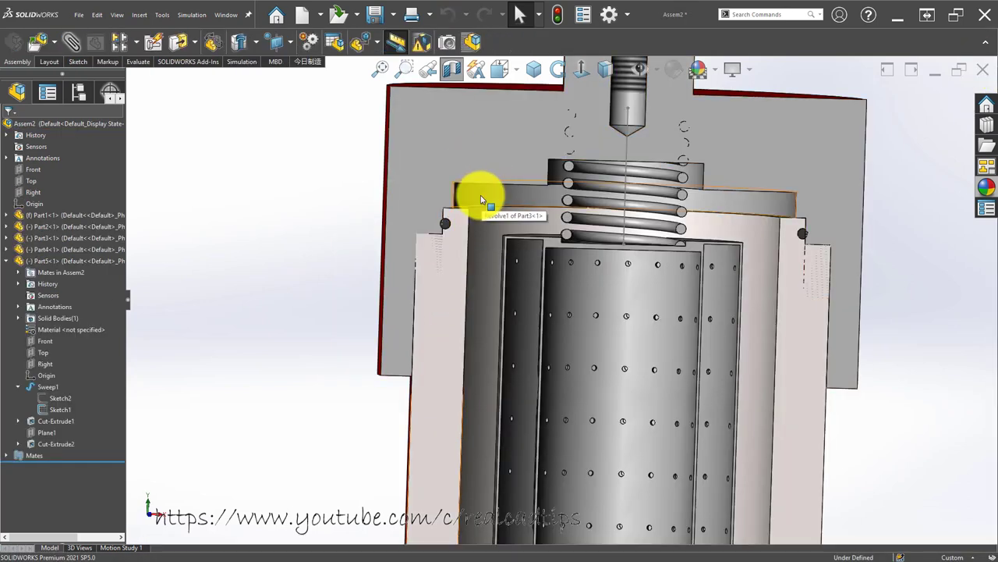
click(467, 195)
scroll(429, 241, down, 3)
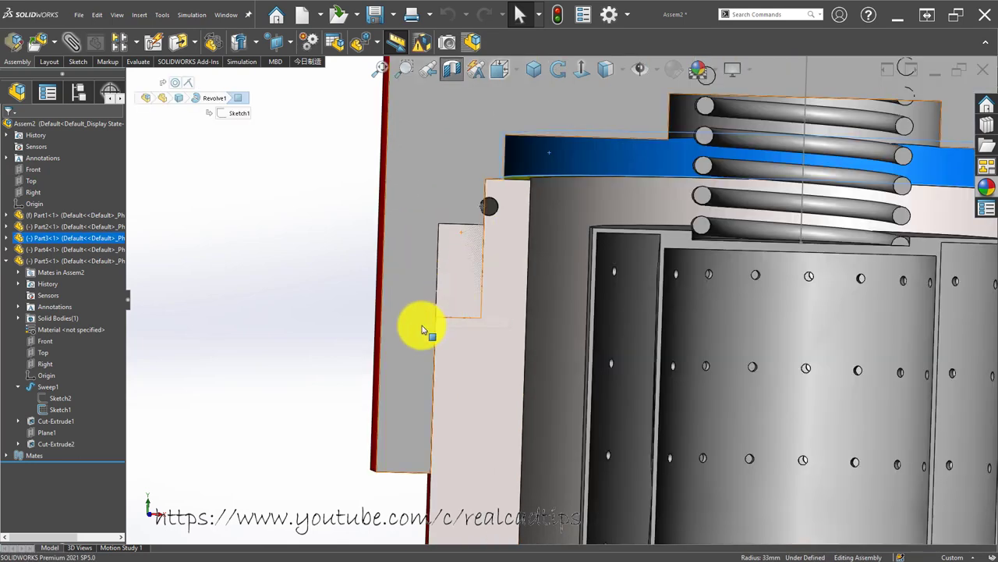
click(529, 162)
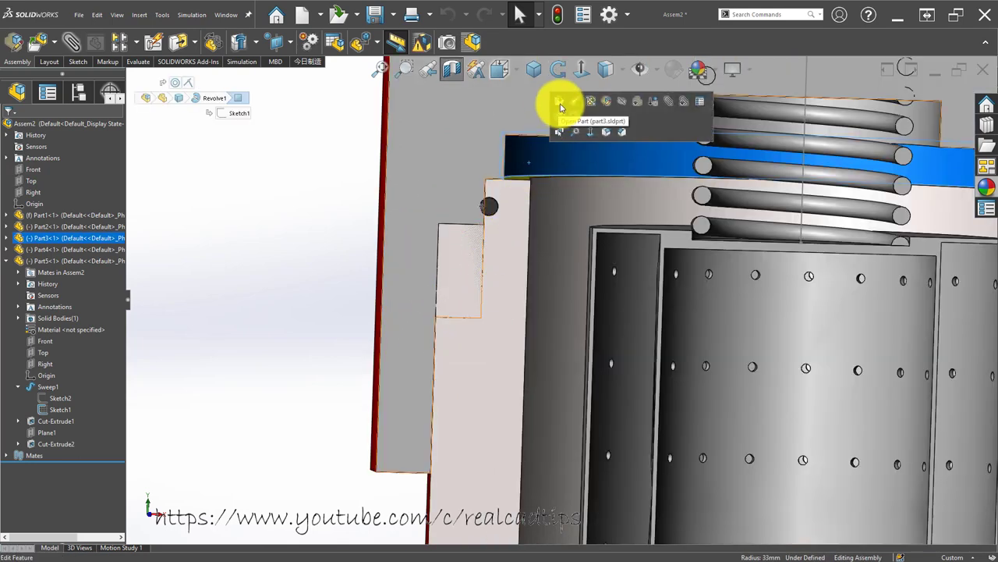
click(560, 106)
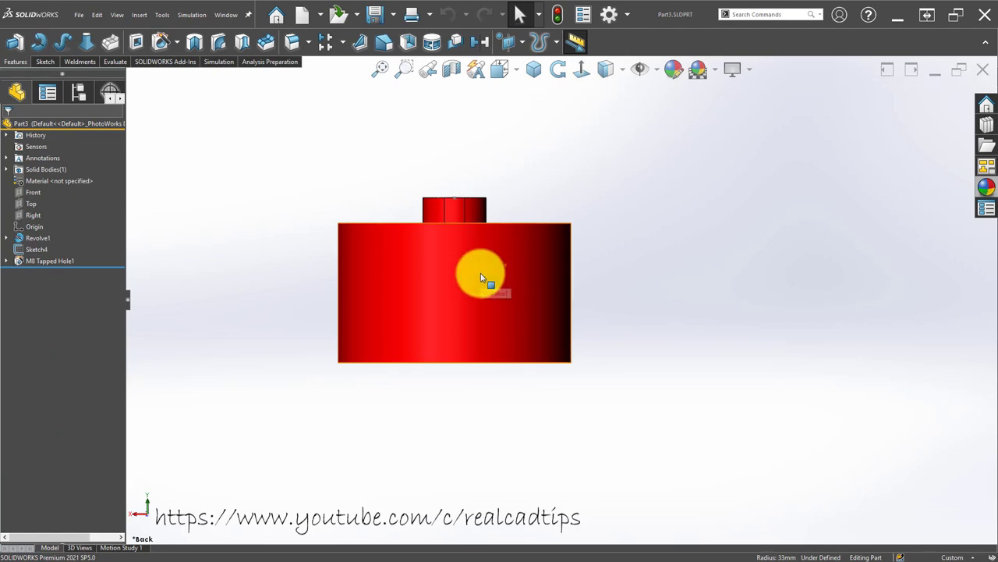
- Drag Part3's Sketch1 horizontal step line lower, rebuild, and save the part
click(481, 279)
click(527, 226)
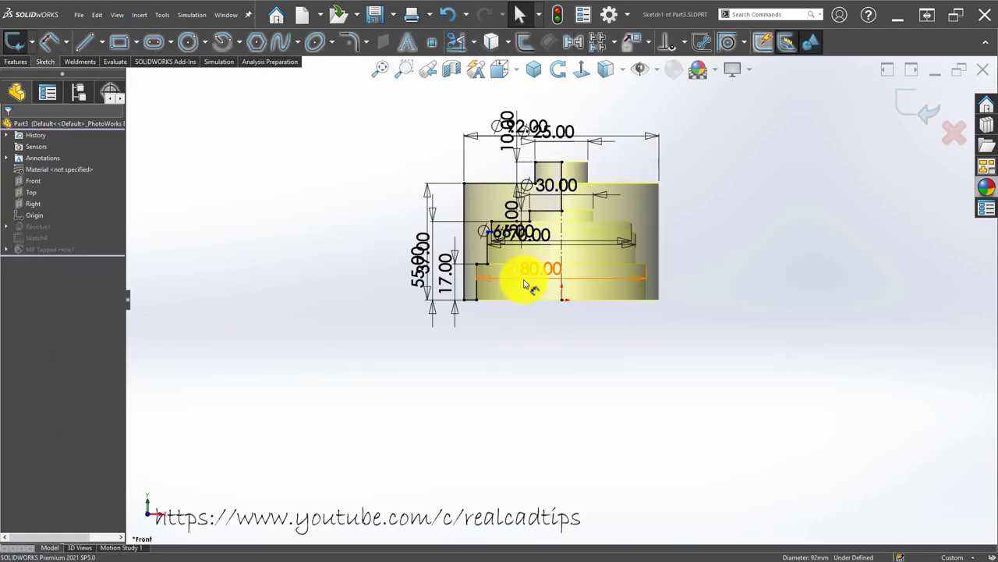
scroll(510, 241, down, 2)
scroll(486, 245, down, 3)
scroll(483, 244, down, 3)
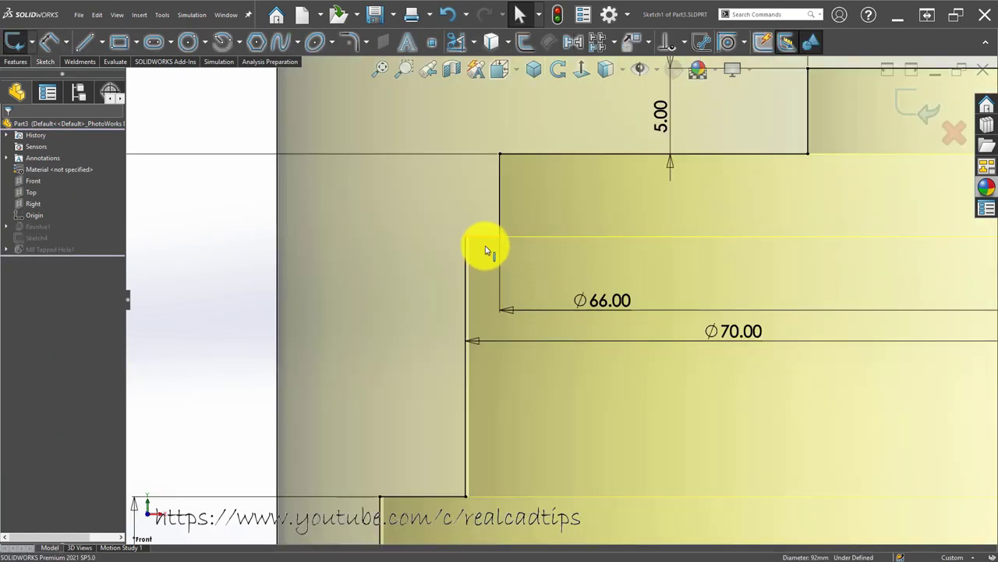
drag(485, 250, 486, 416)
scroll(564, 304, up, 5)
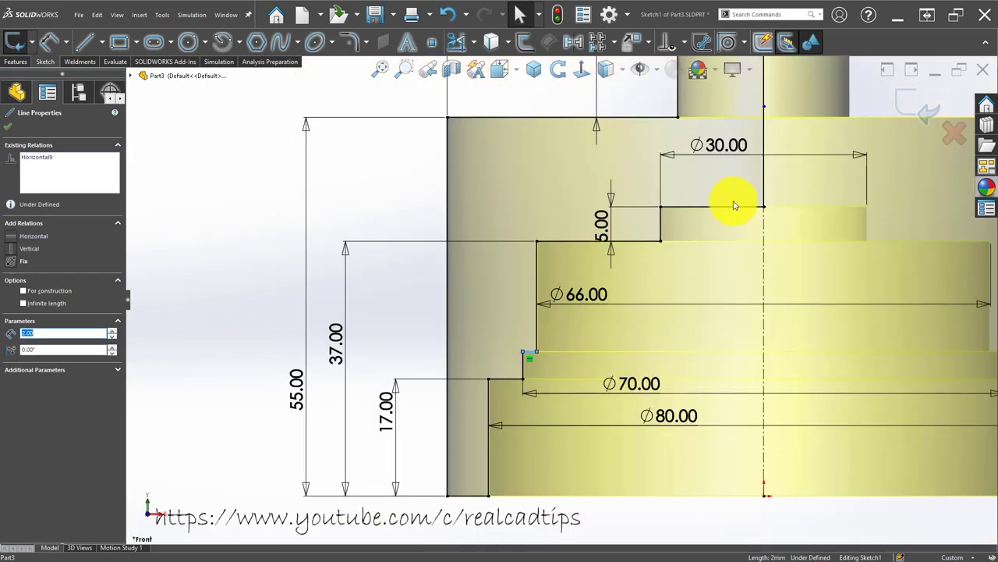
click(907, 103)
click(986, 14)
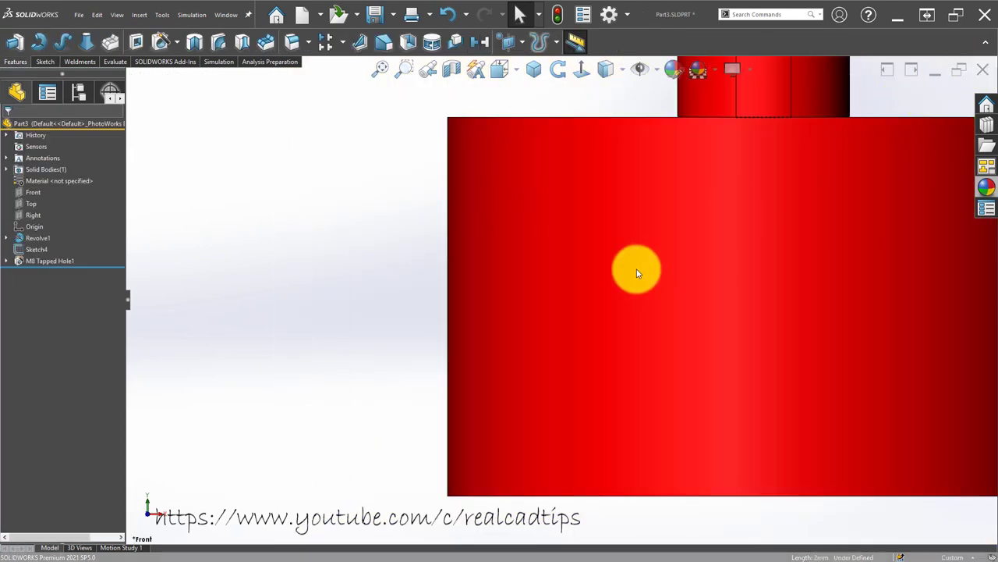
click(497, 288)
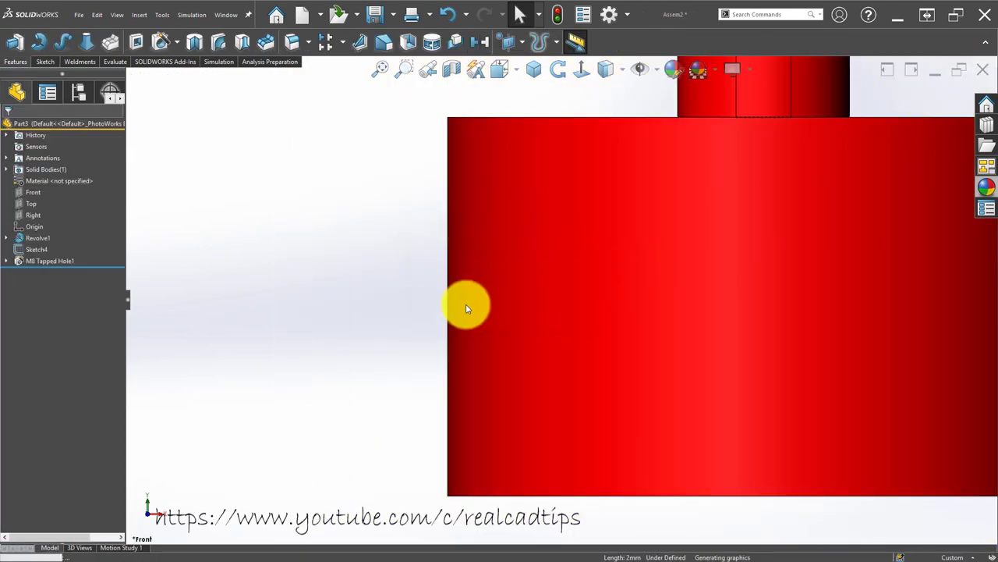
- Zoom in on the O-ring groove to check its fit, then view the section Normal To
scroll(473, 278, up, 2)
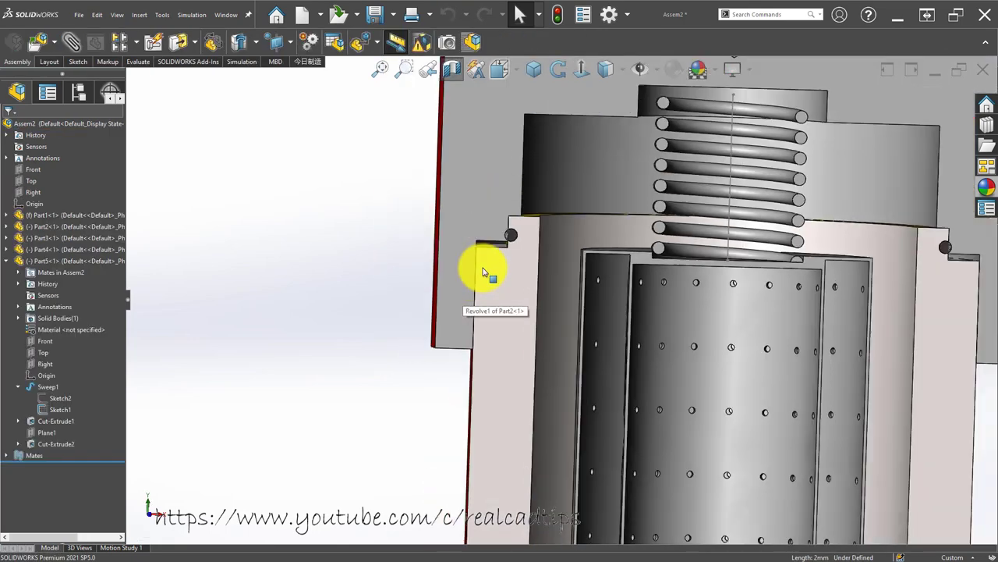
scroll(458, 216, up, 2)
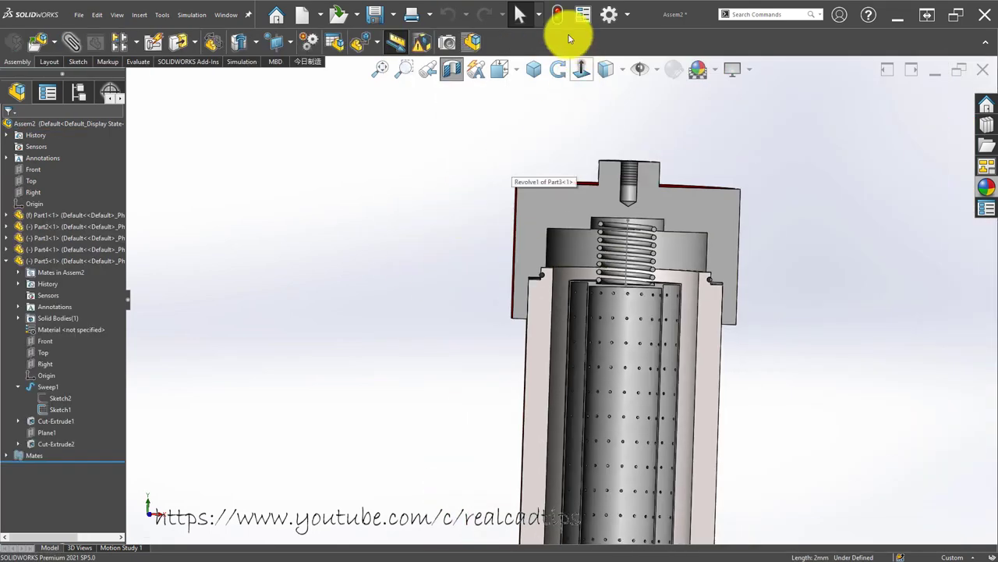
scroll(560, 273, down, 2)
scroll(561, 273, down, 3)
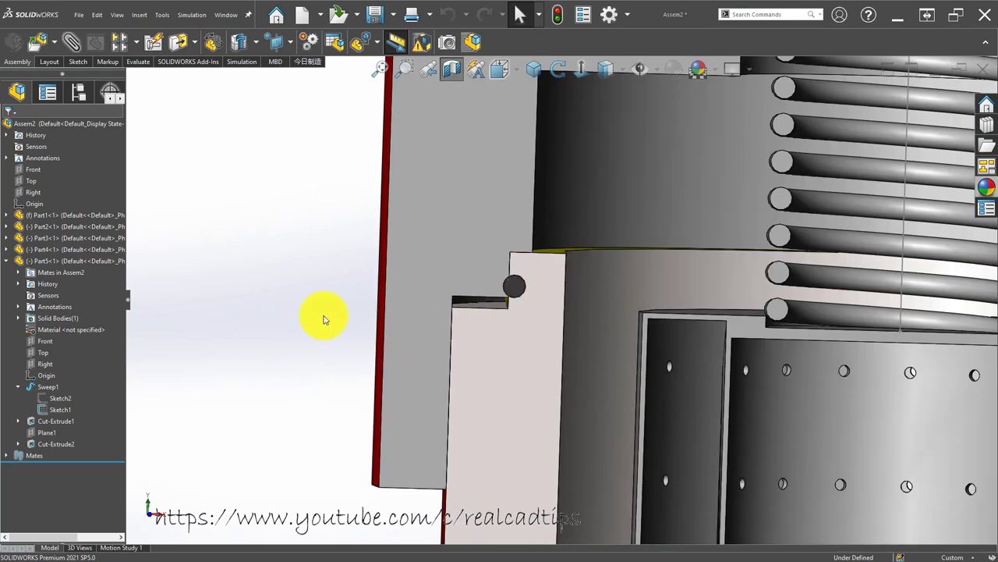
scroll(325, 318, up, 3)
scroll(535, 327, down, 3)
scroll(524, 332, down, 3)
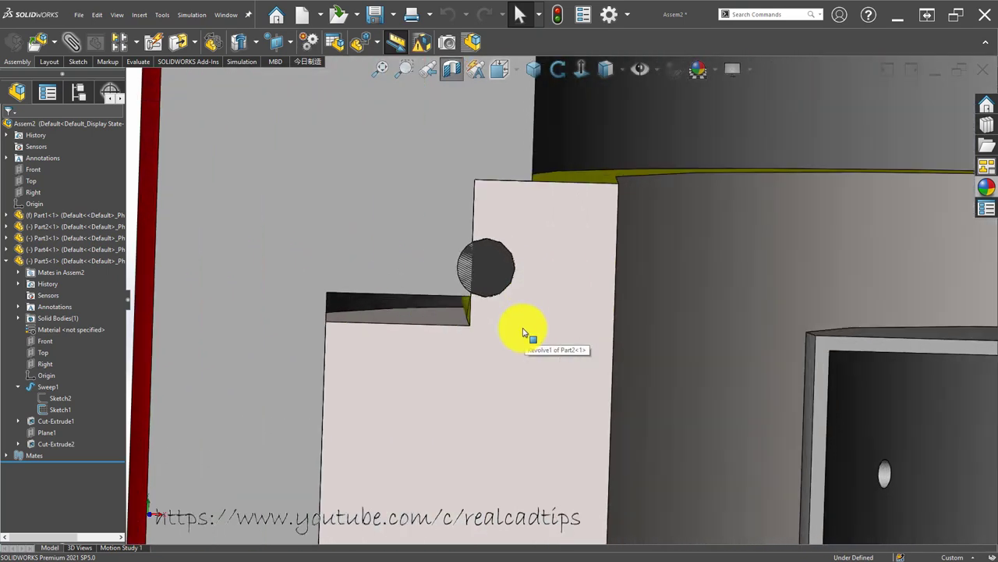
scroll(514, 319, up, 1)
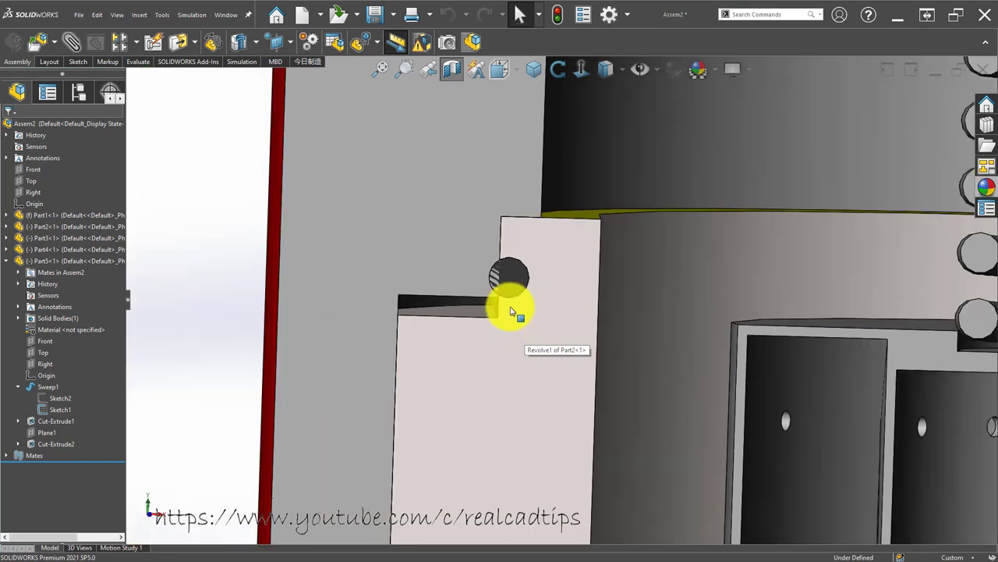
scroll(511, 310, up, 3)
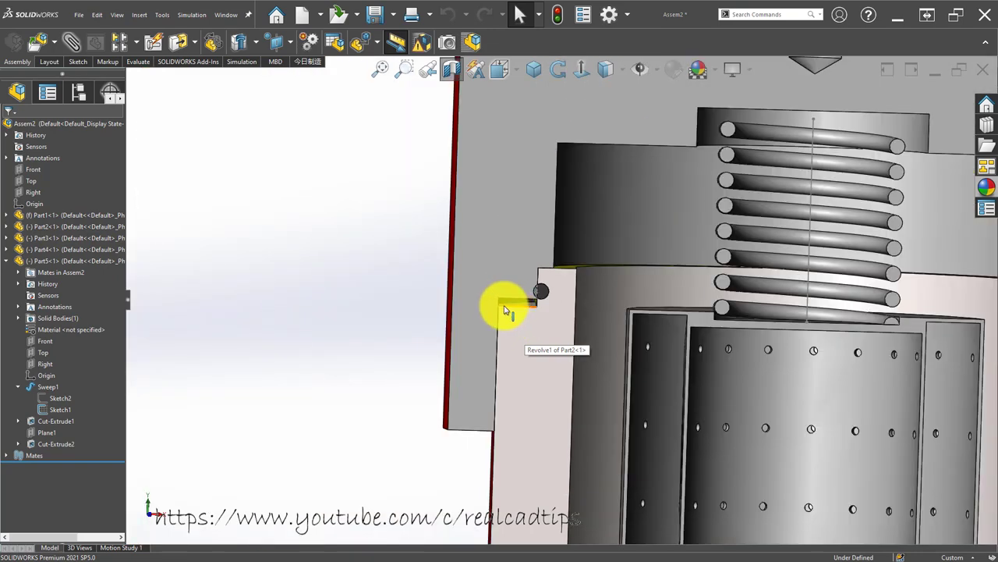
scroll(528, 304, down, 3)
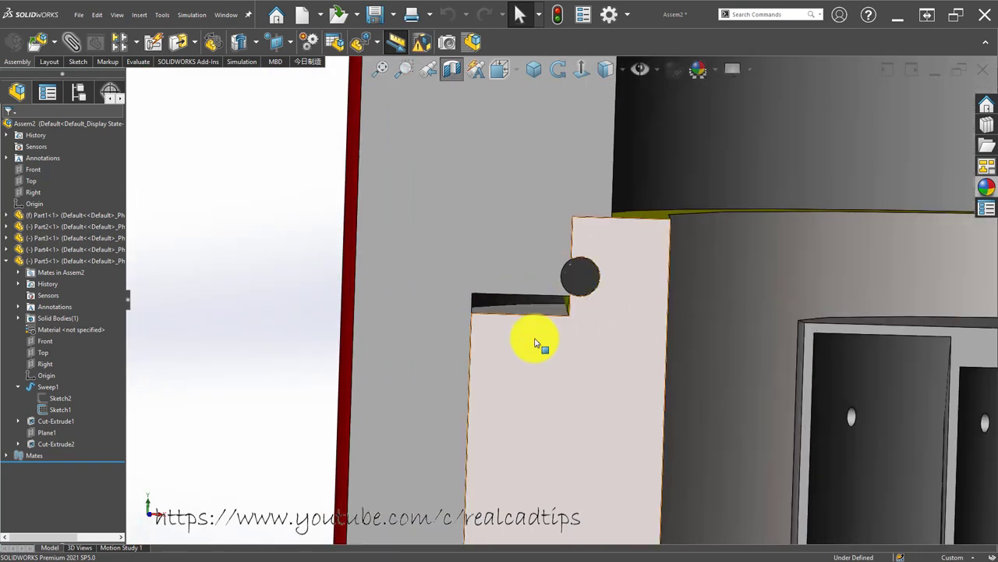
scroll(536, 321, up, 1)
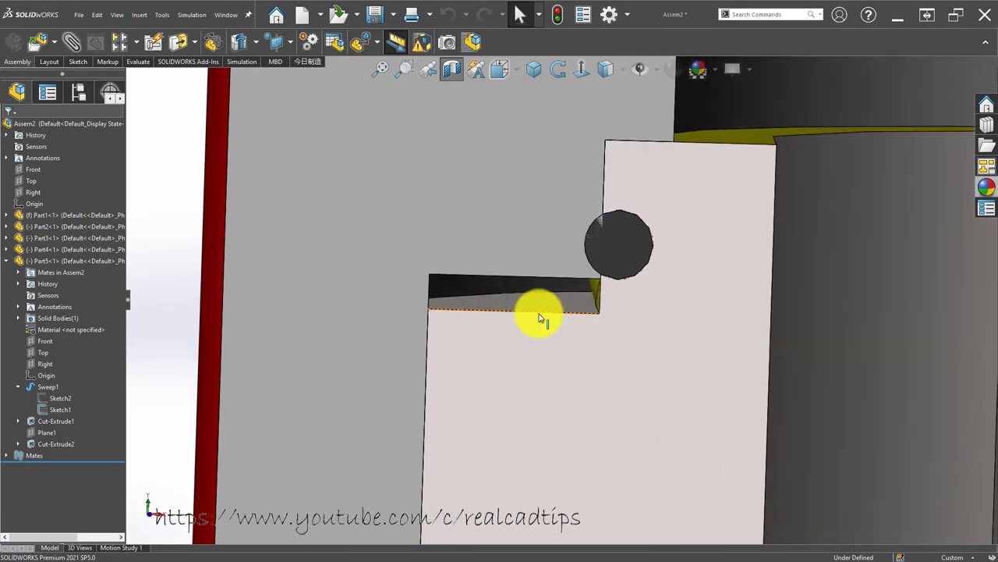
scroll(546, 305, up, 1)
scroll(546, 305, up, 2)
scroll(564, 289, up, 1)
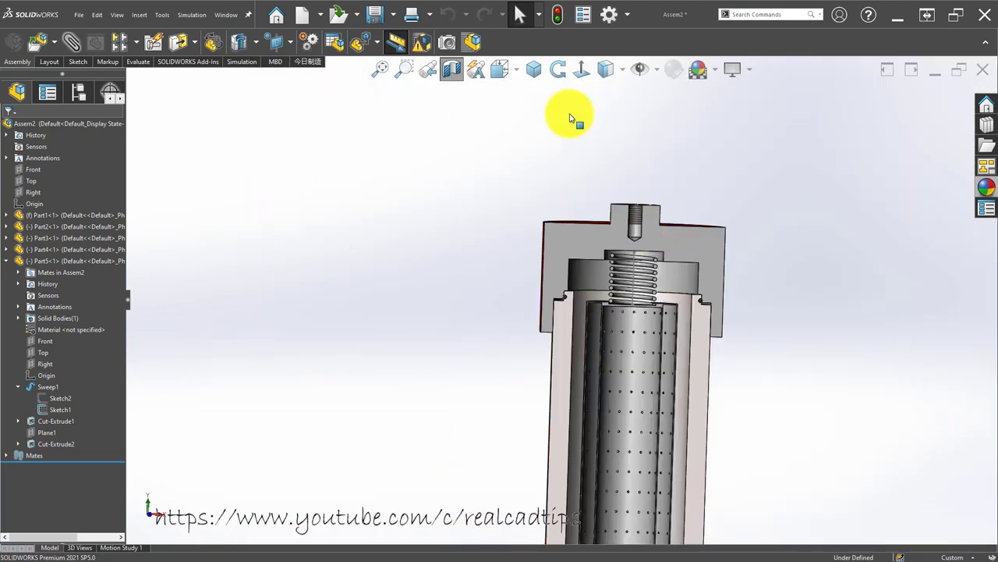
click(581, 69)
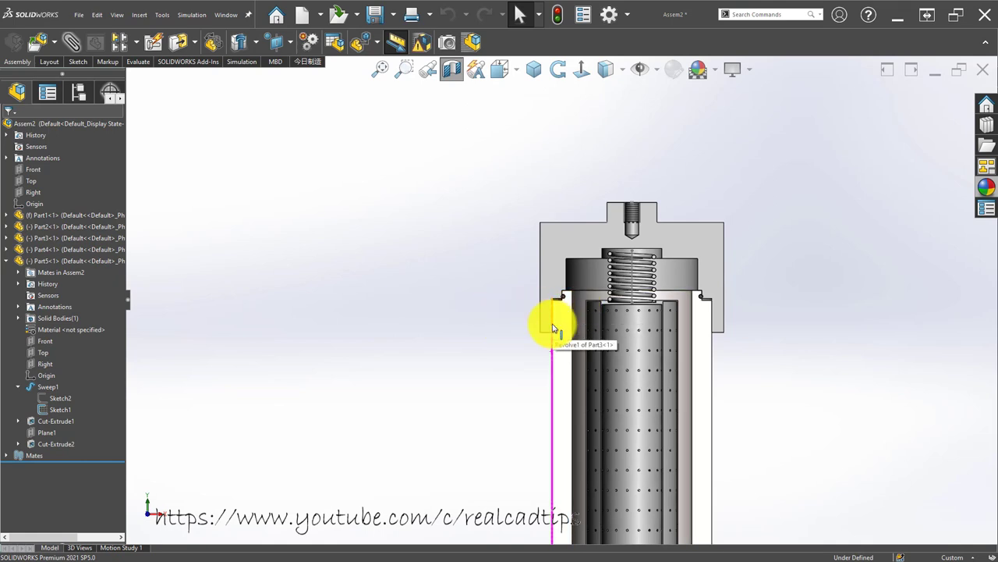
- Show the valve assembly in isometric view with the section cut turned off
scroll(552, 328, up, 2)
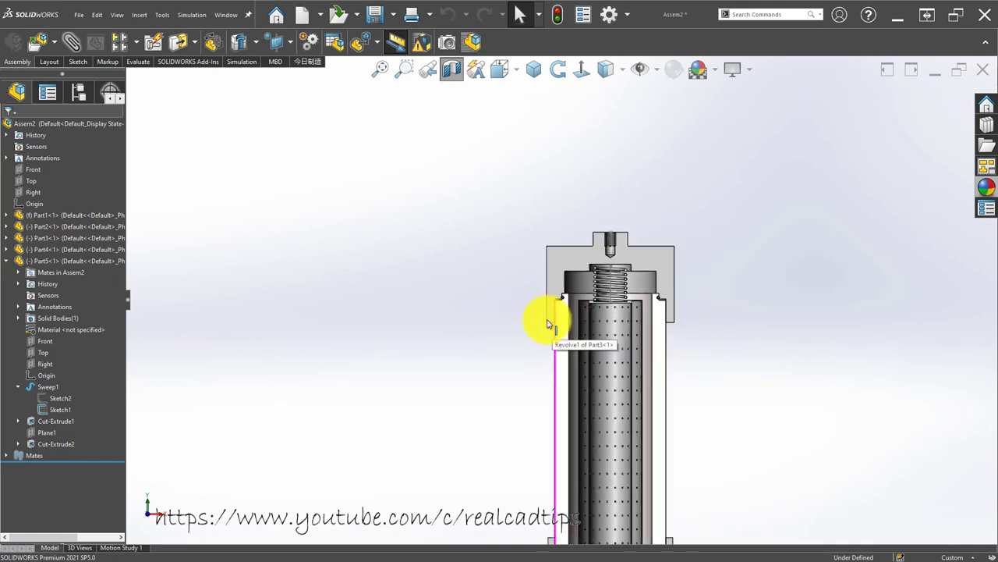
scroll(586, 296, down, 2)
scroll(586, 284, down, 3)
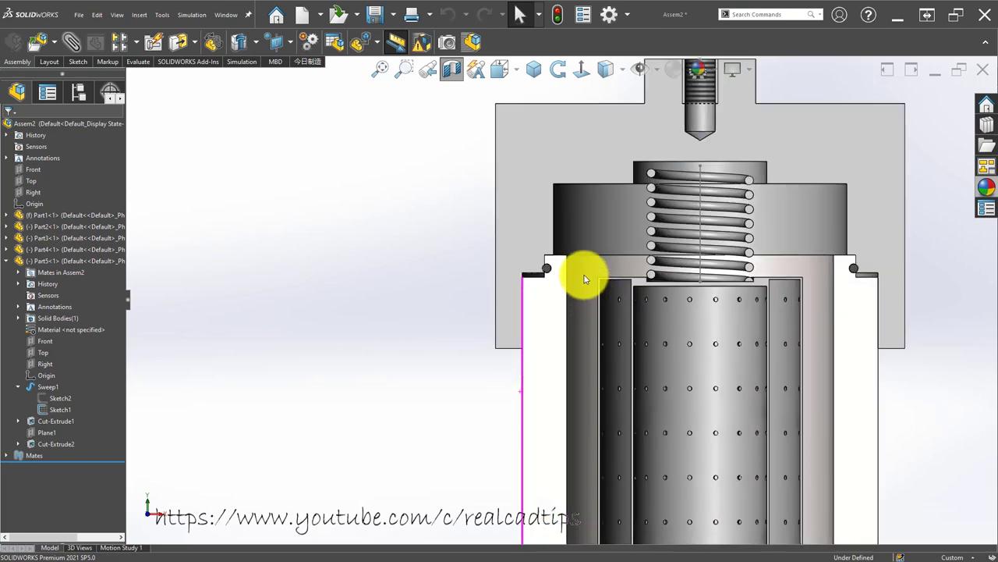
scroll(585, 279, down, 4)
scroll(585, 279, up, 3)
scroll(585, 278, up, 1)
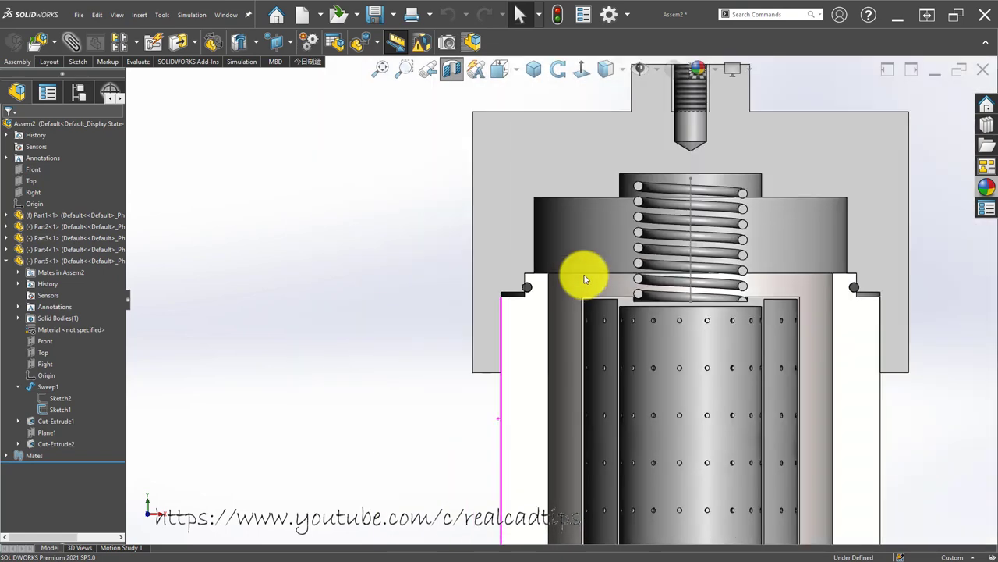
scroll(584, 272, up, 1)
scroll(422, 308, up, 3)
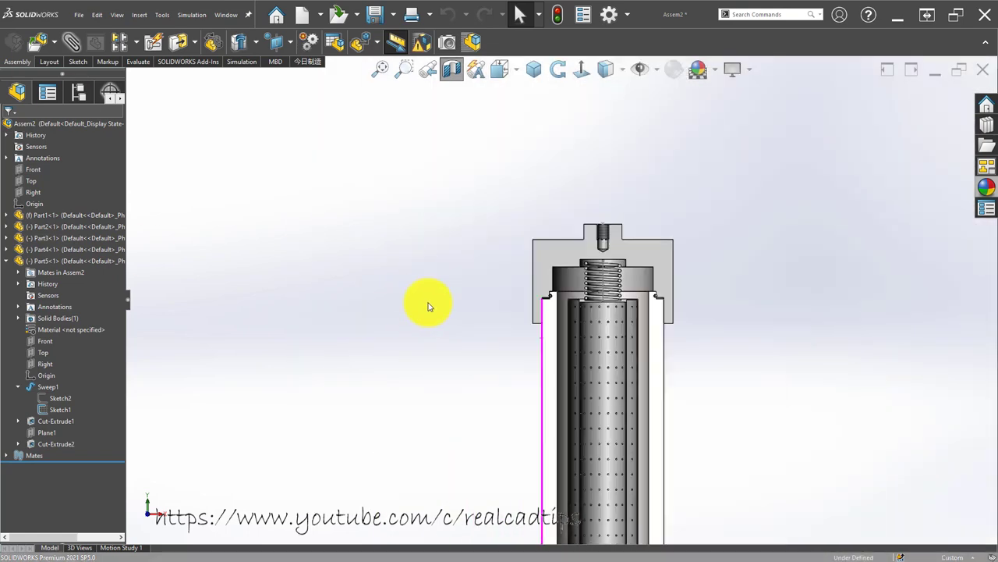
scroll(499, 390, up, 2)
scroll(566, 471, up, 1)
scroll(577, 436, down, 3)
scroll(531, 102, down, 1)
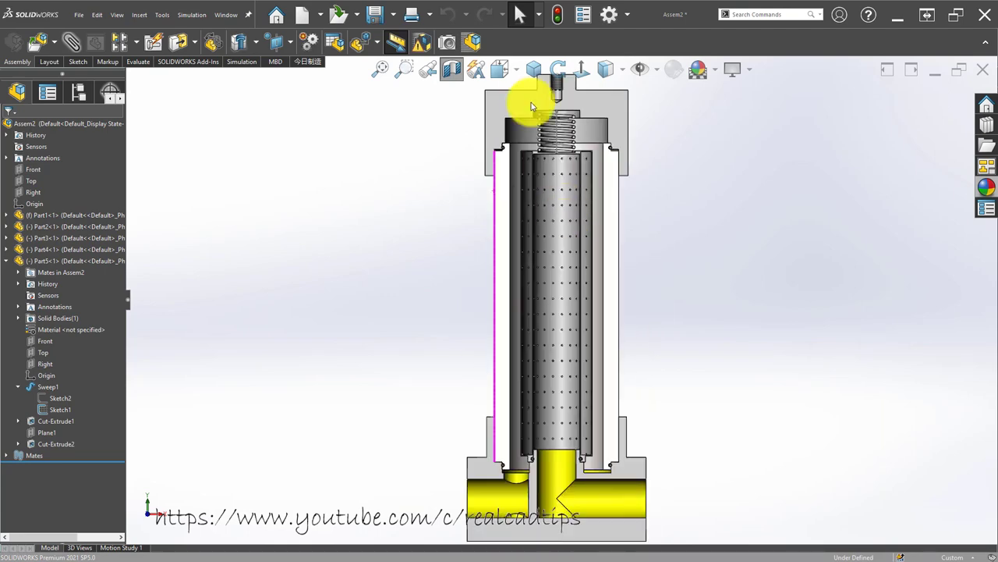
click(535, 72)
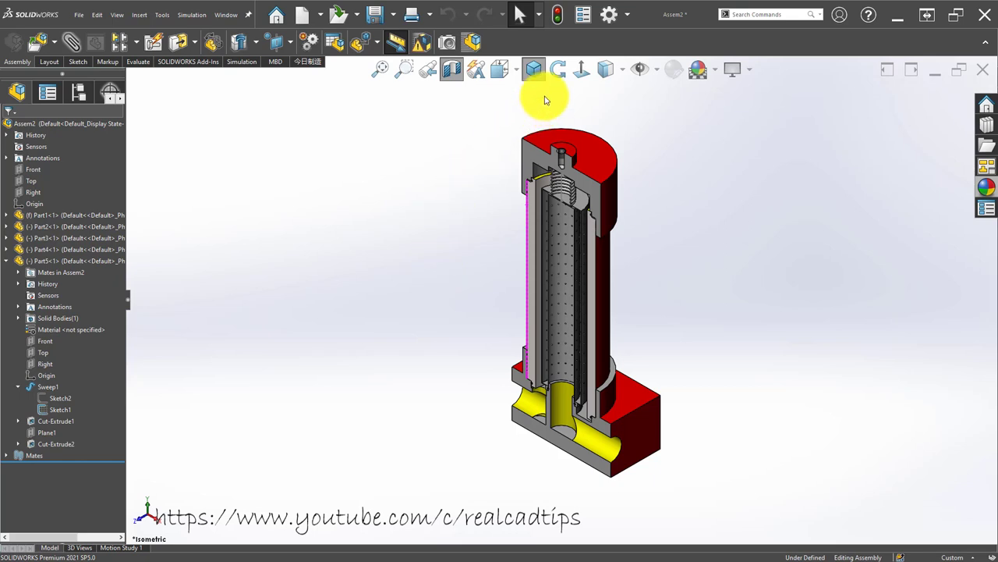
click(451, 69)
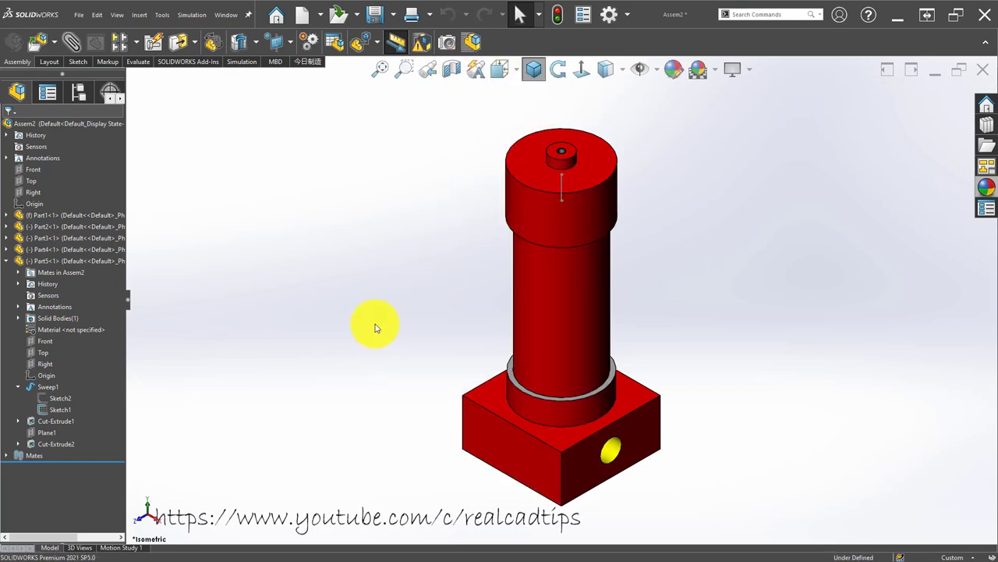